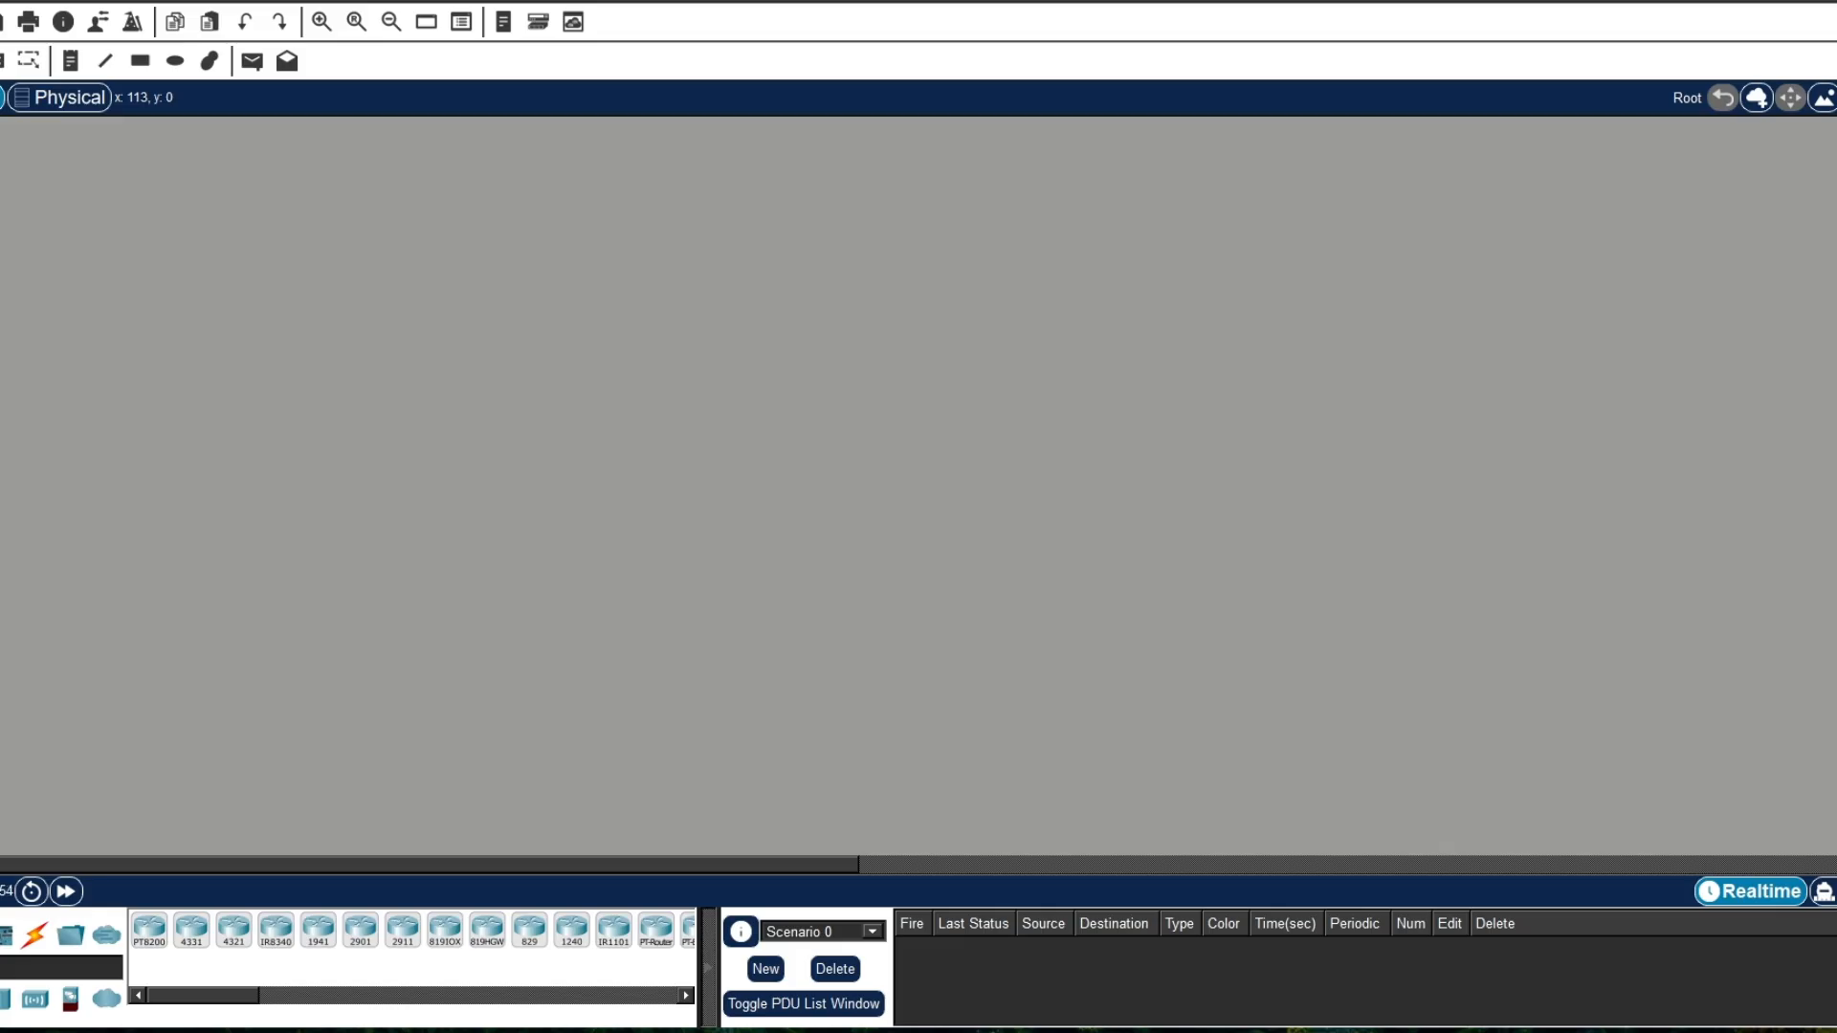
Step: Create a new empty network file
key("alt+f")
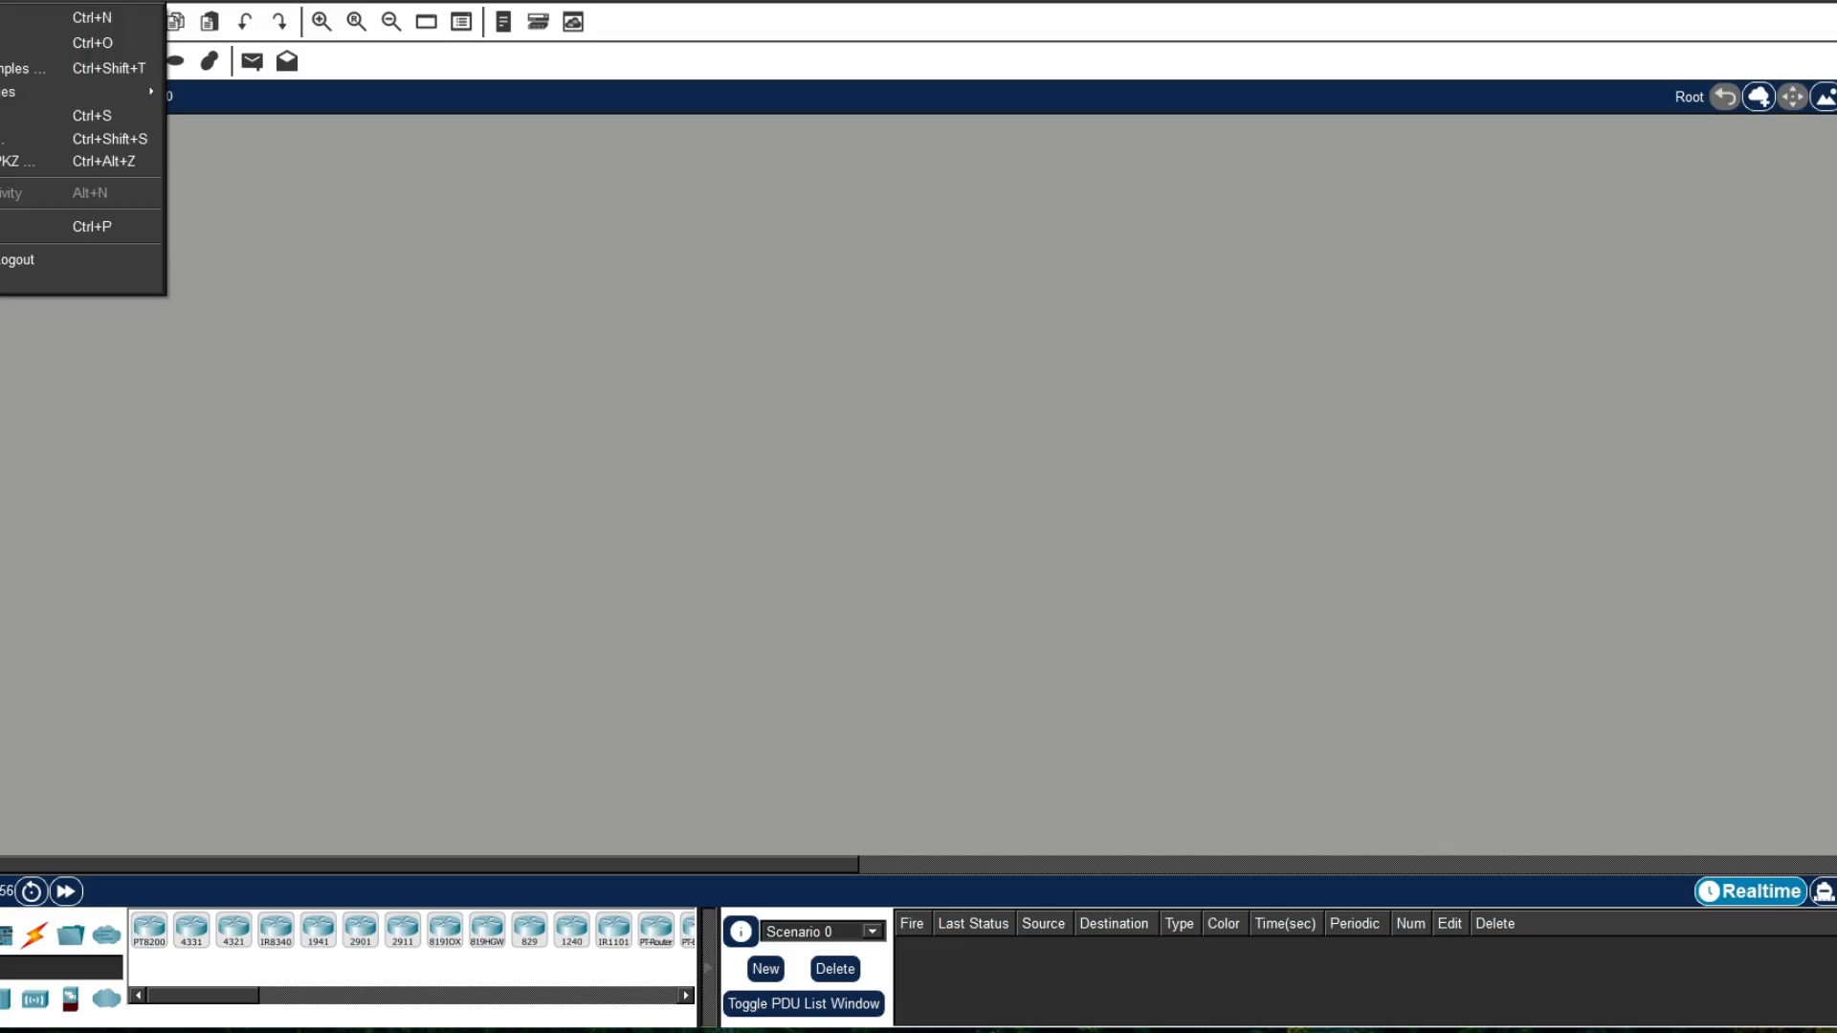
key("Down")
key("Return")
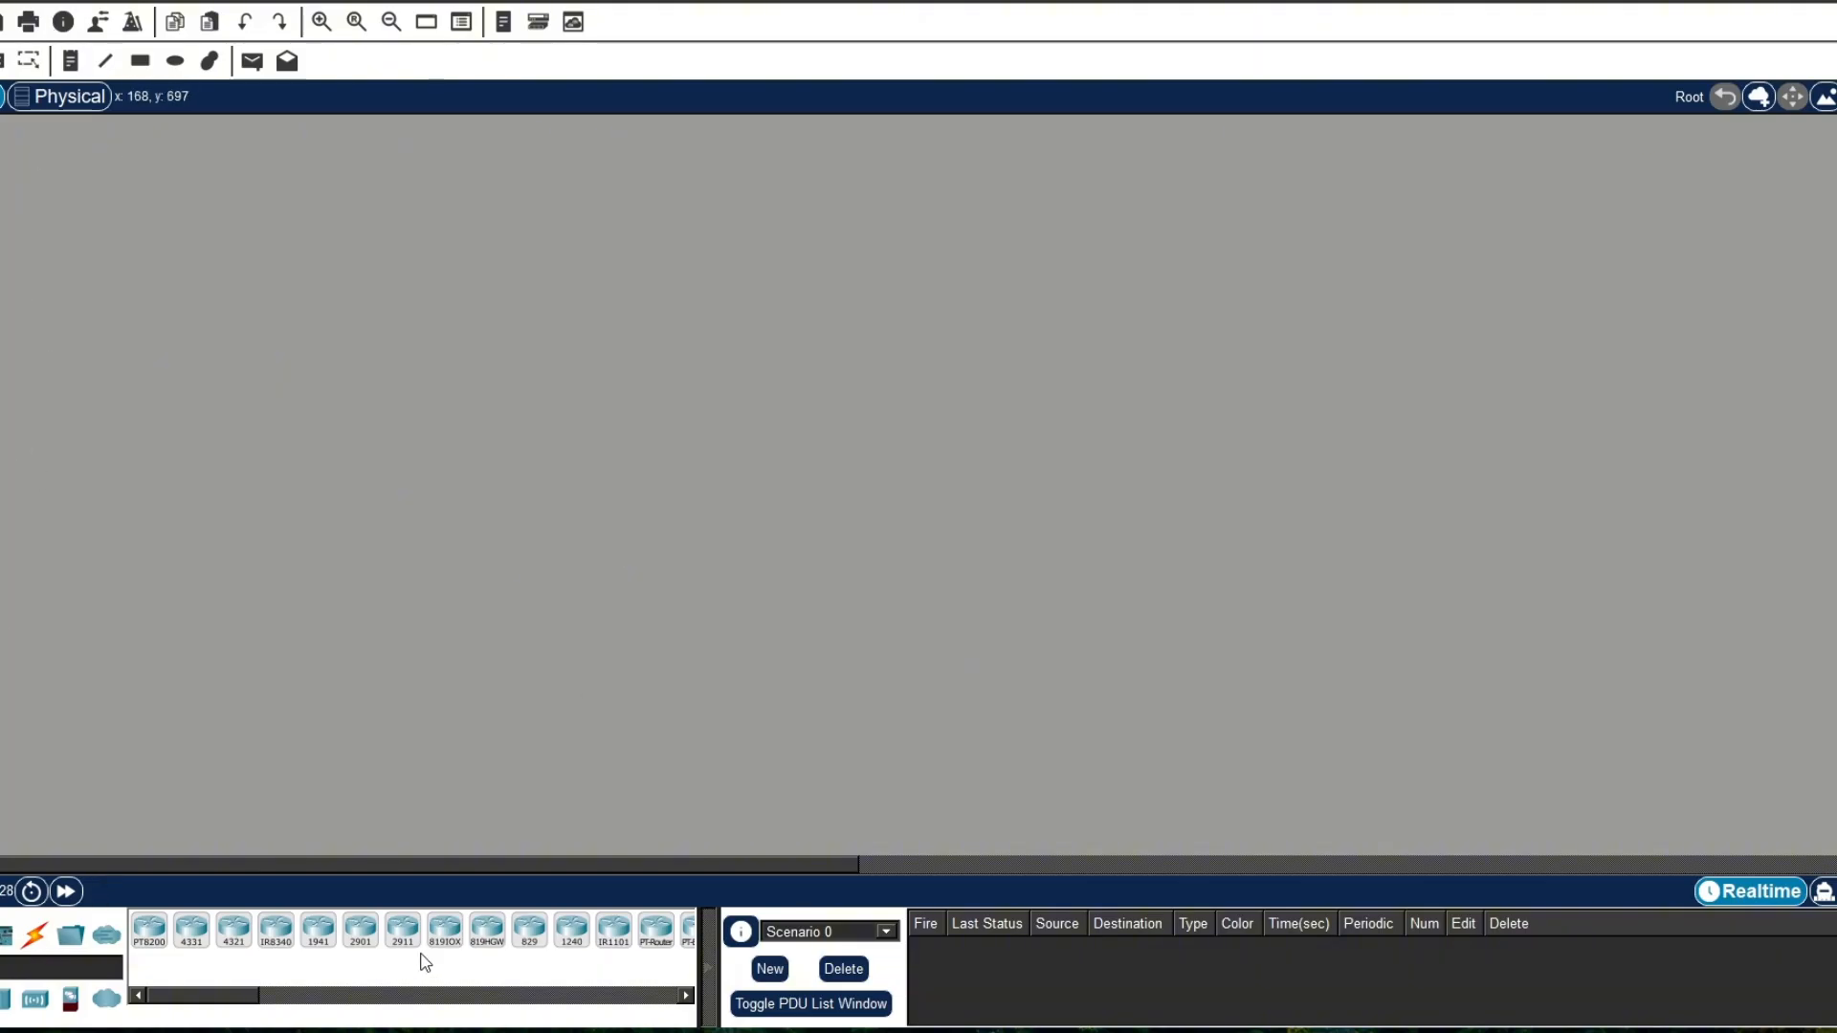
Step: Place three generic PT routers in a row across the upper part of the workspace
scroll(443, 939, "down", 2)
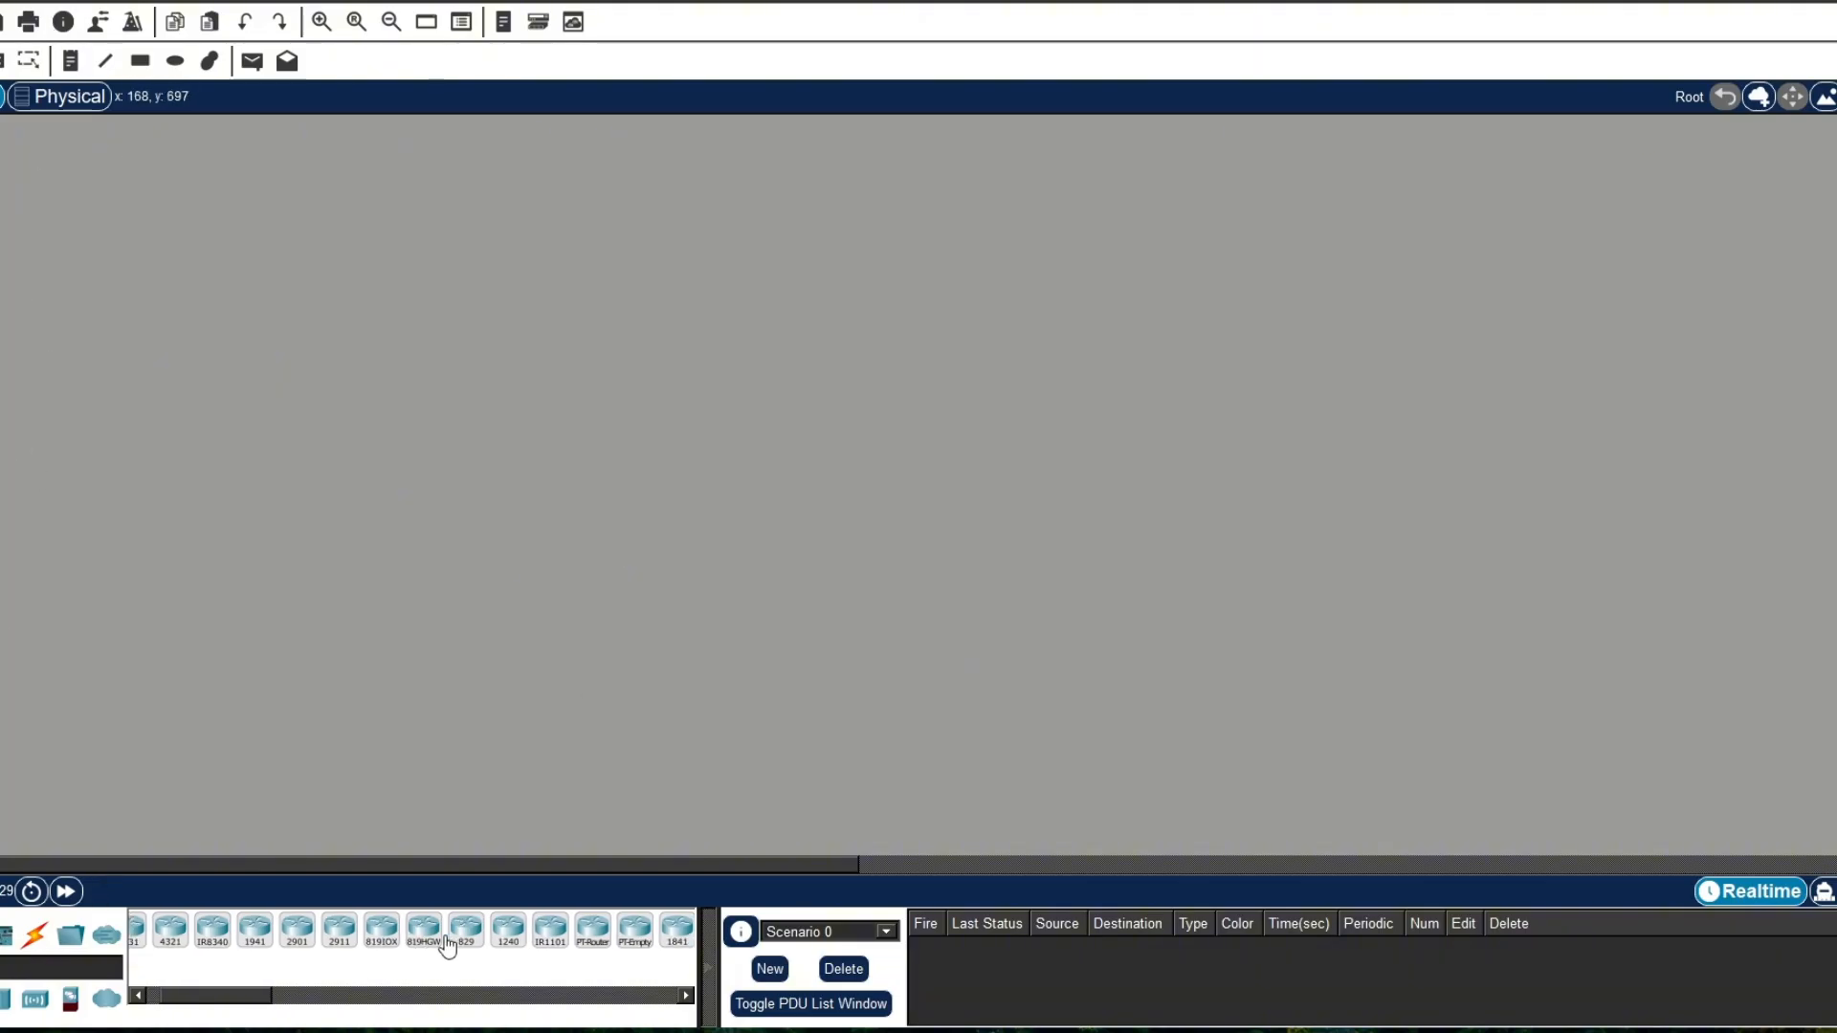
left_click(594, 947)
left_click(194, 350)
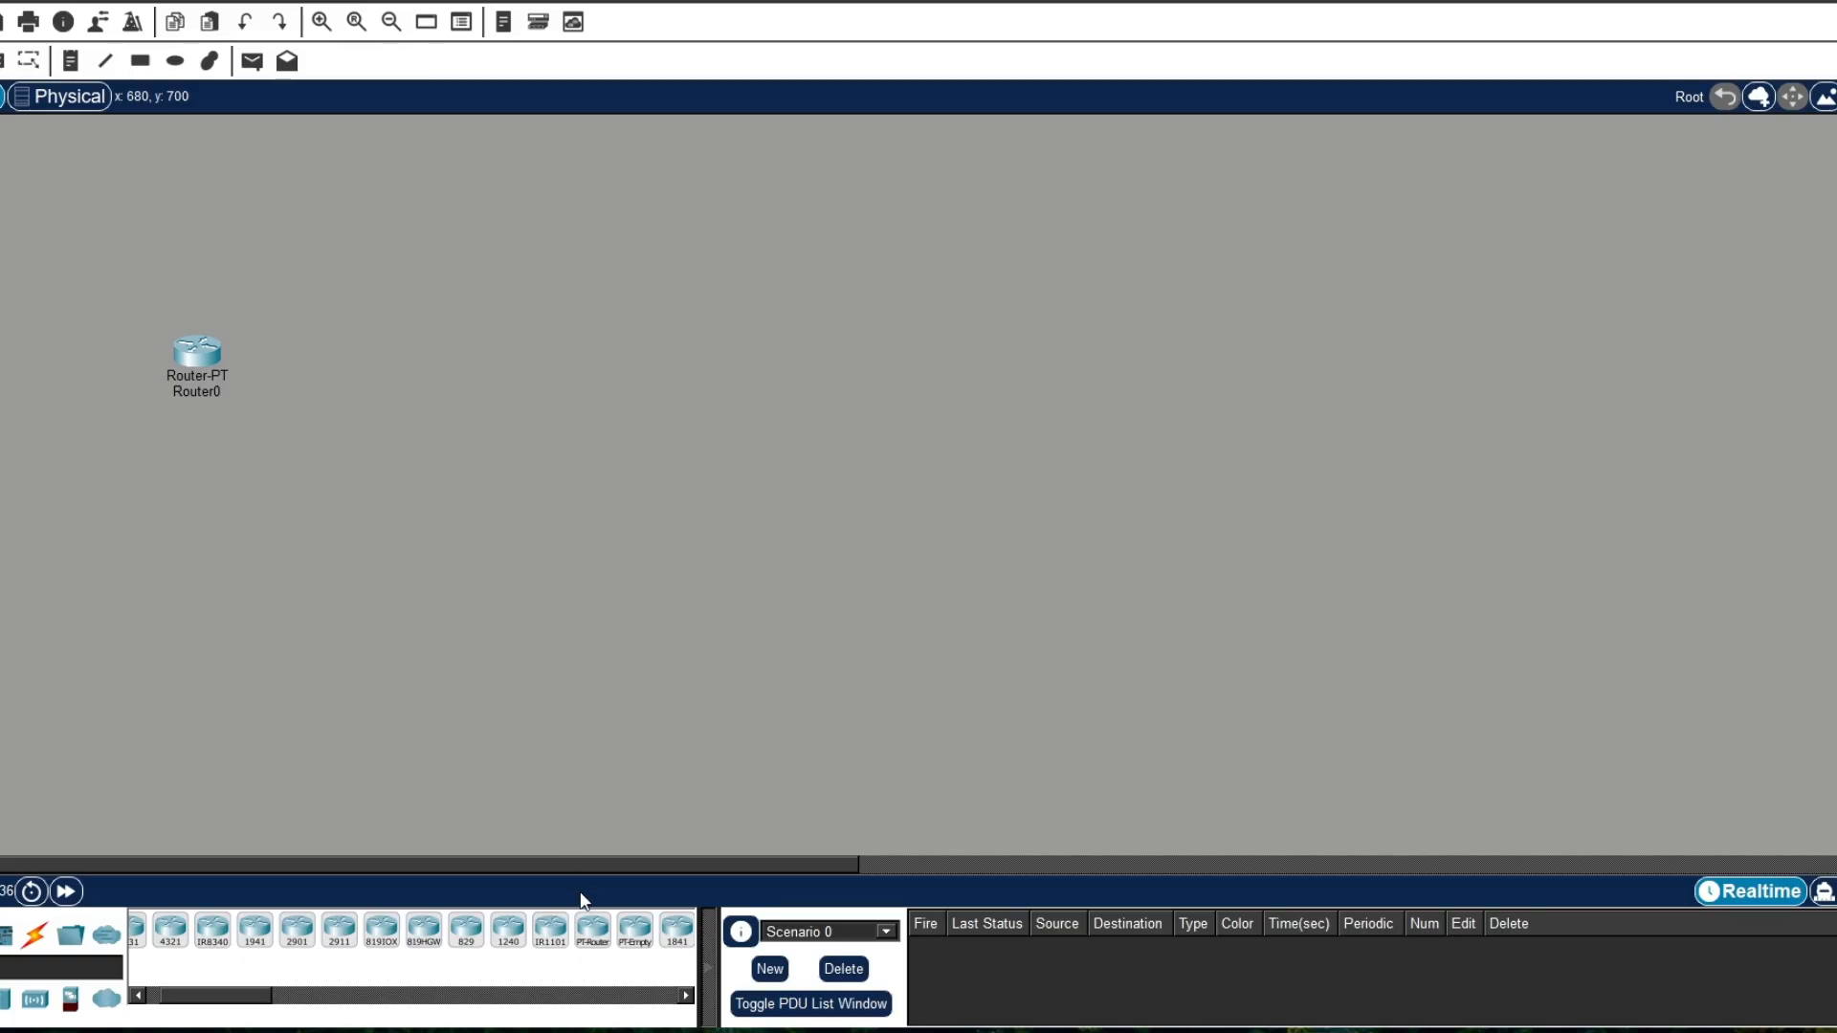
left_click(593, 923)
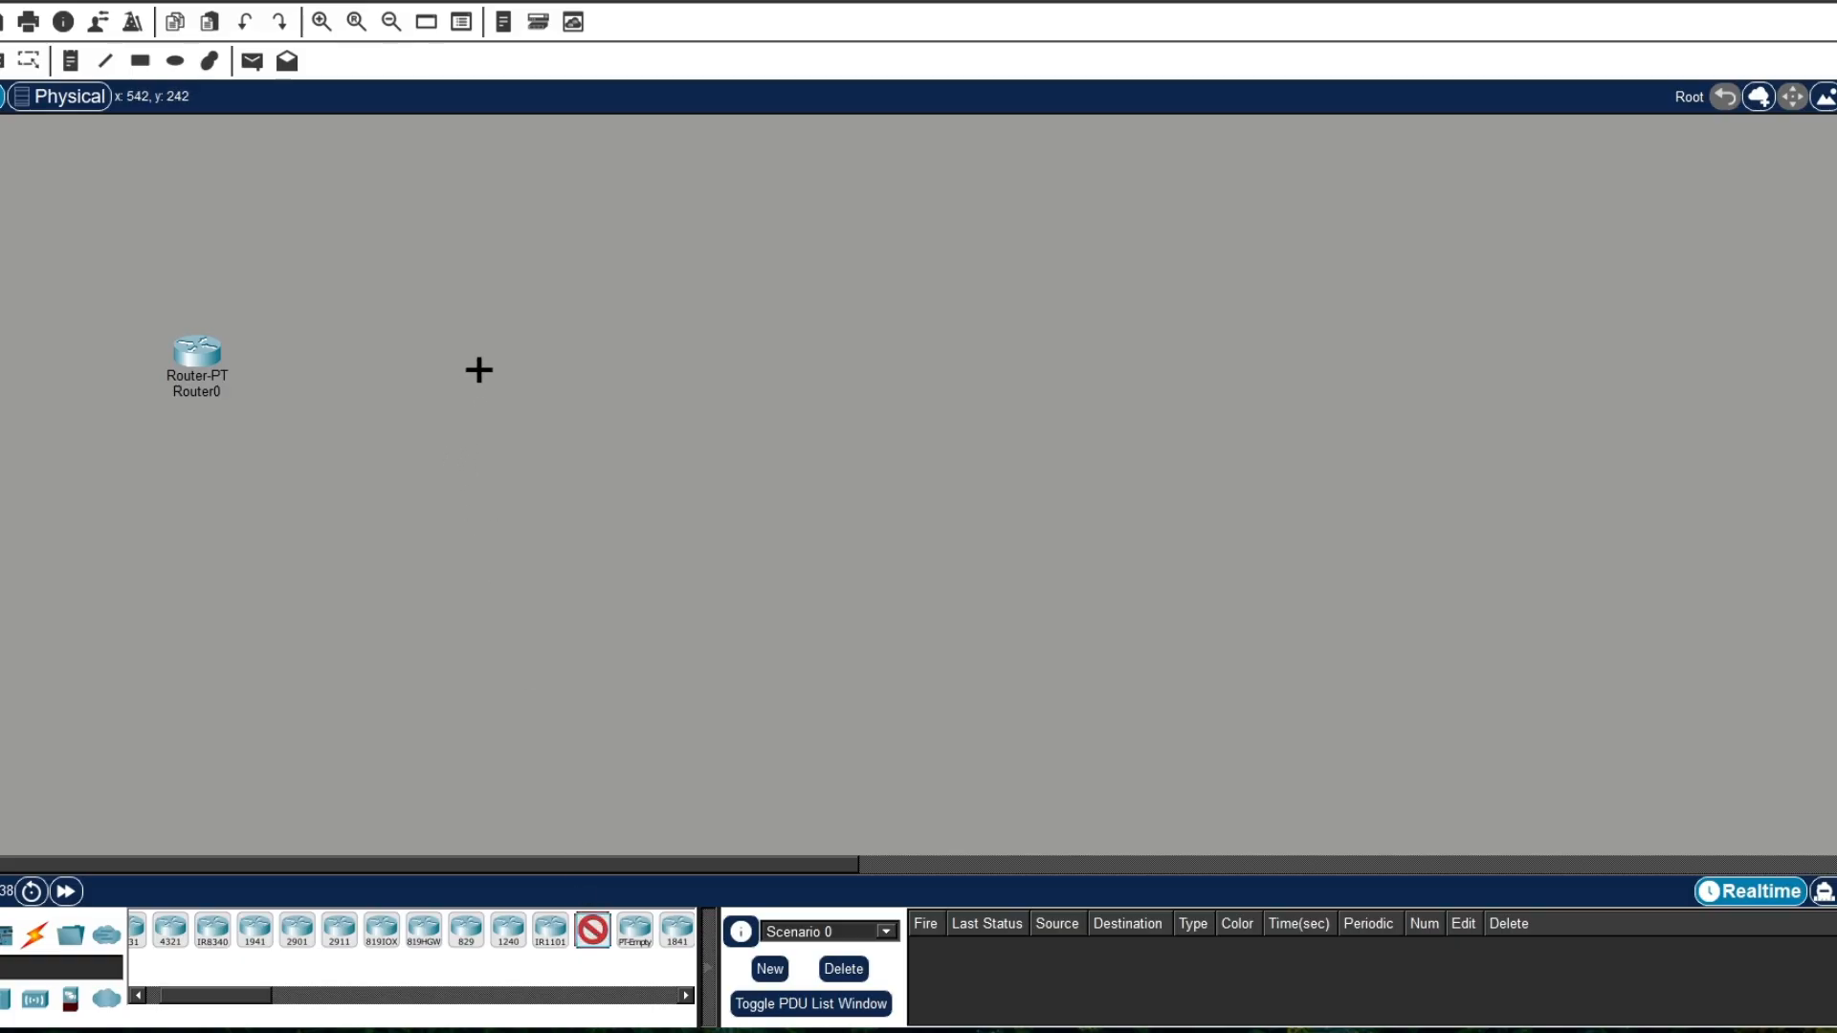
left_click(476, 369)
left_click(593, 926)
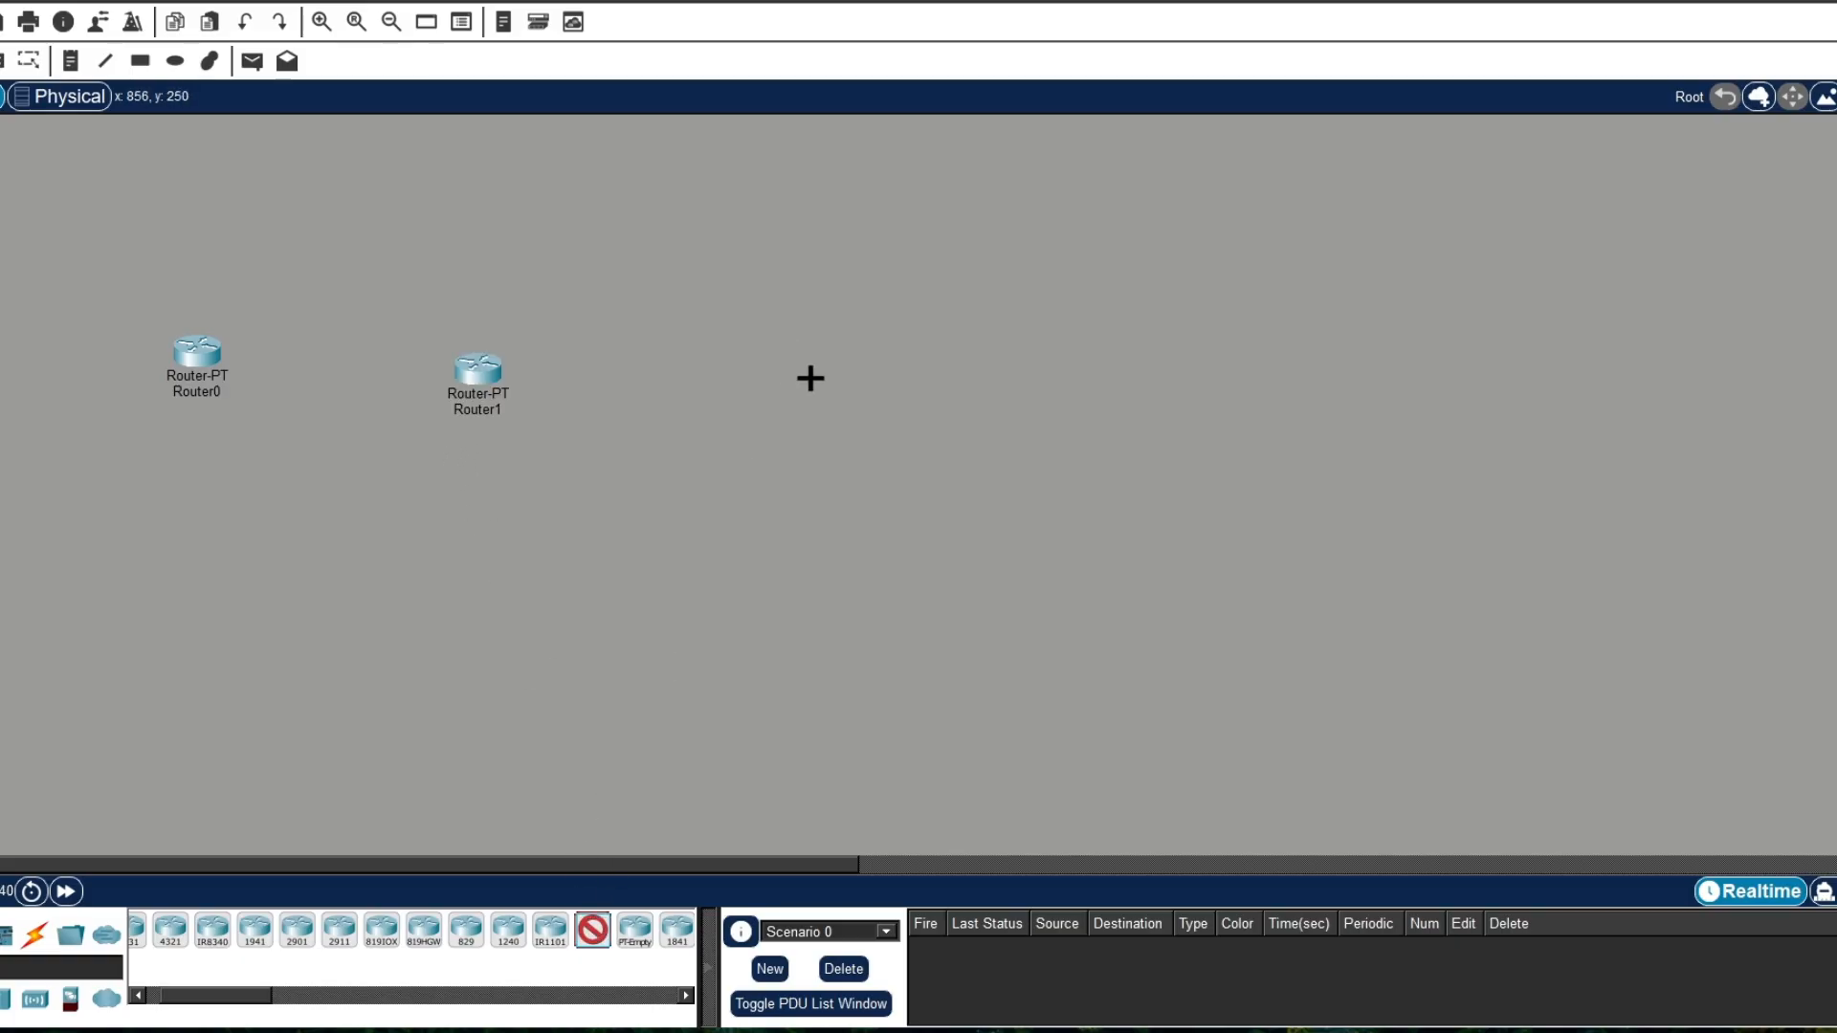
left_click(880, 403)
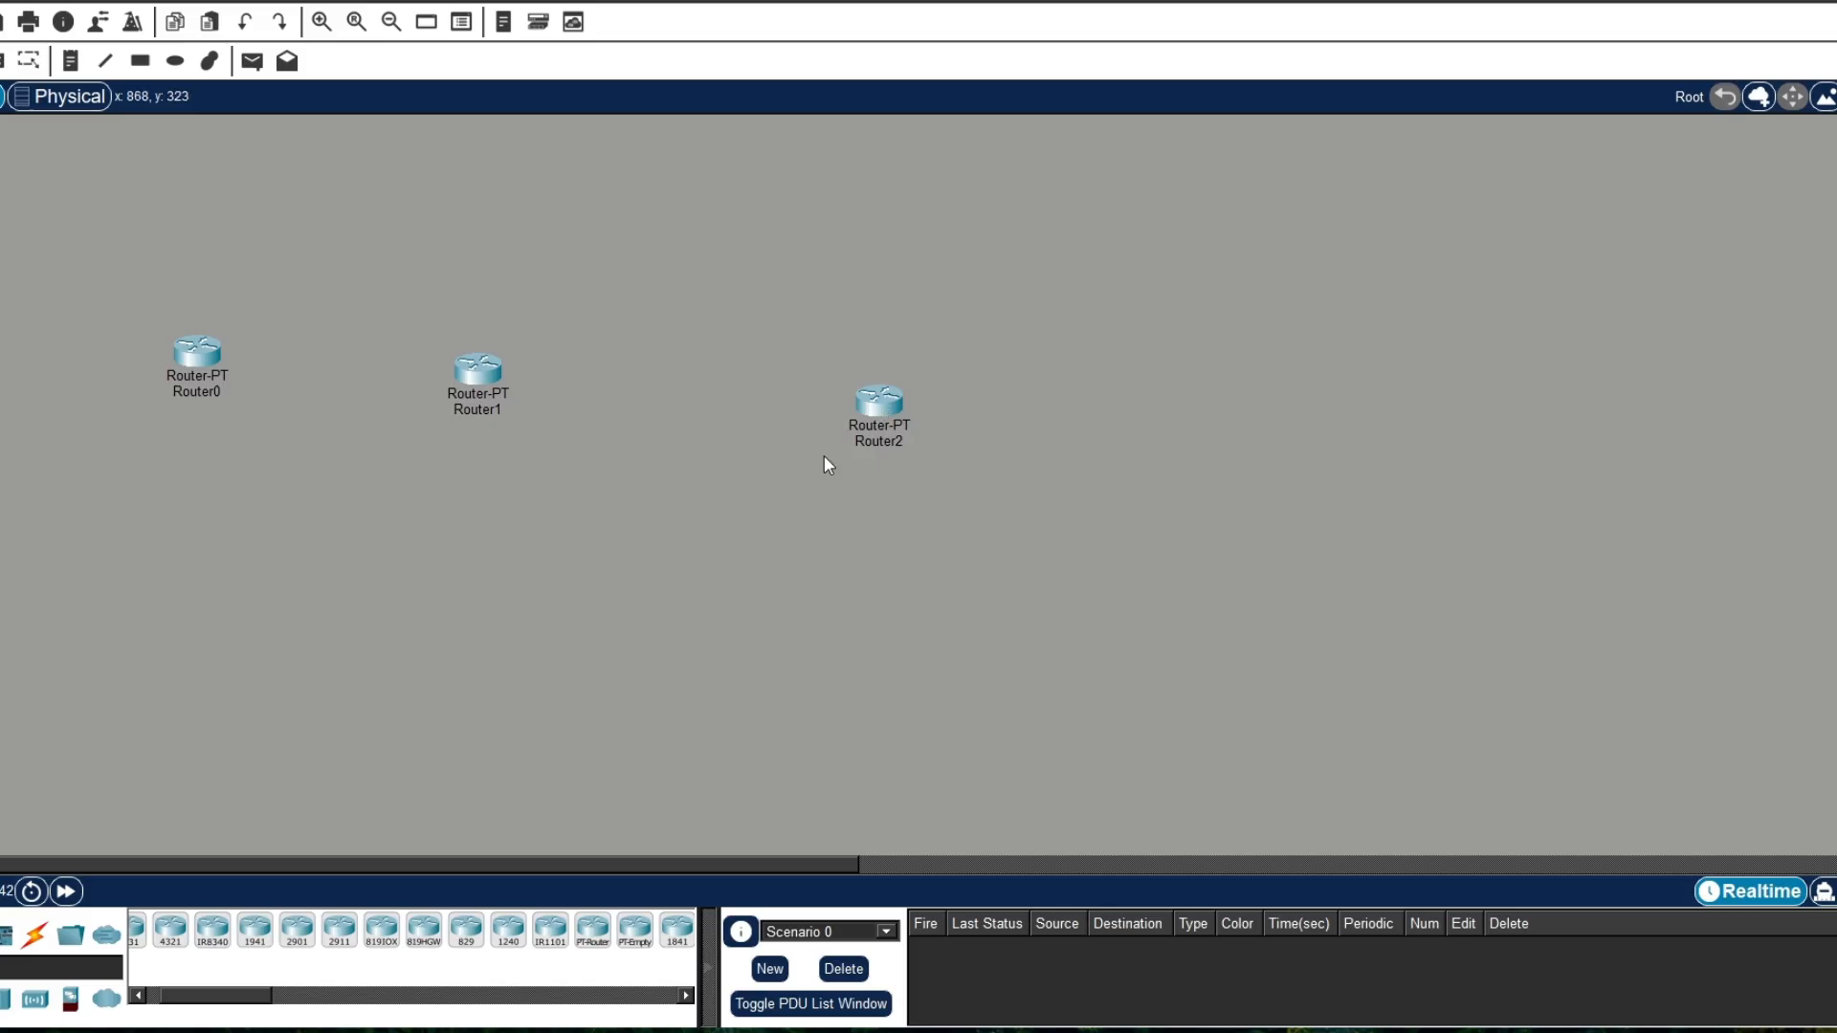
Step: Place one PT-Switch below each router, and move the third router and its switch together slightly upward
left_click(1, 998)
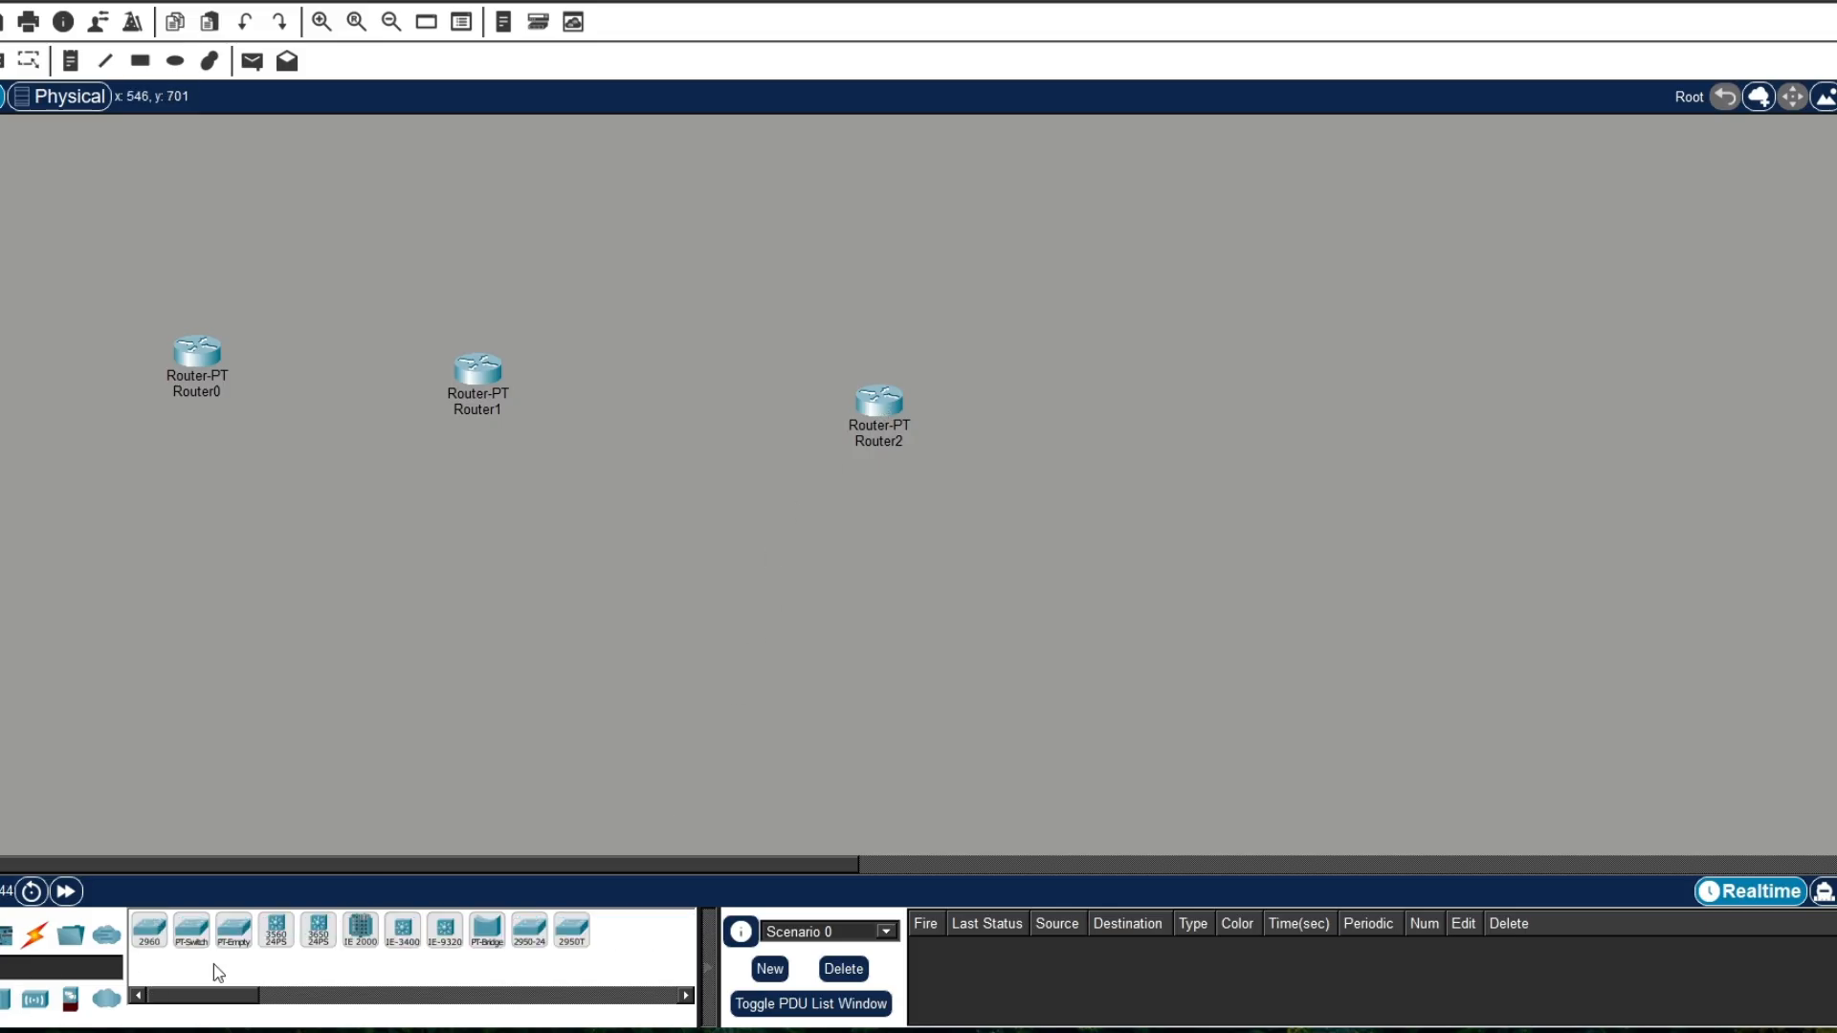
left_click(191, 928)
left_click(197, 464)
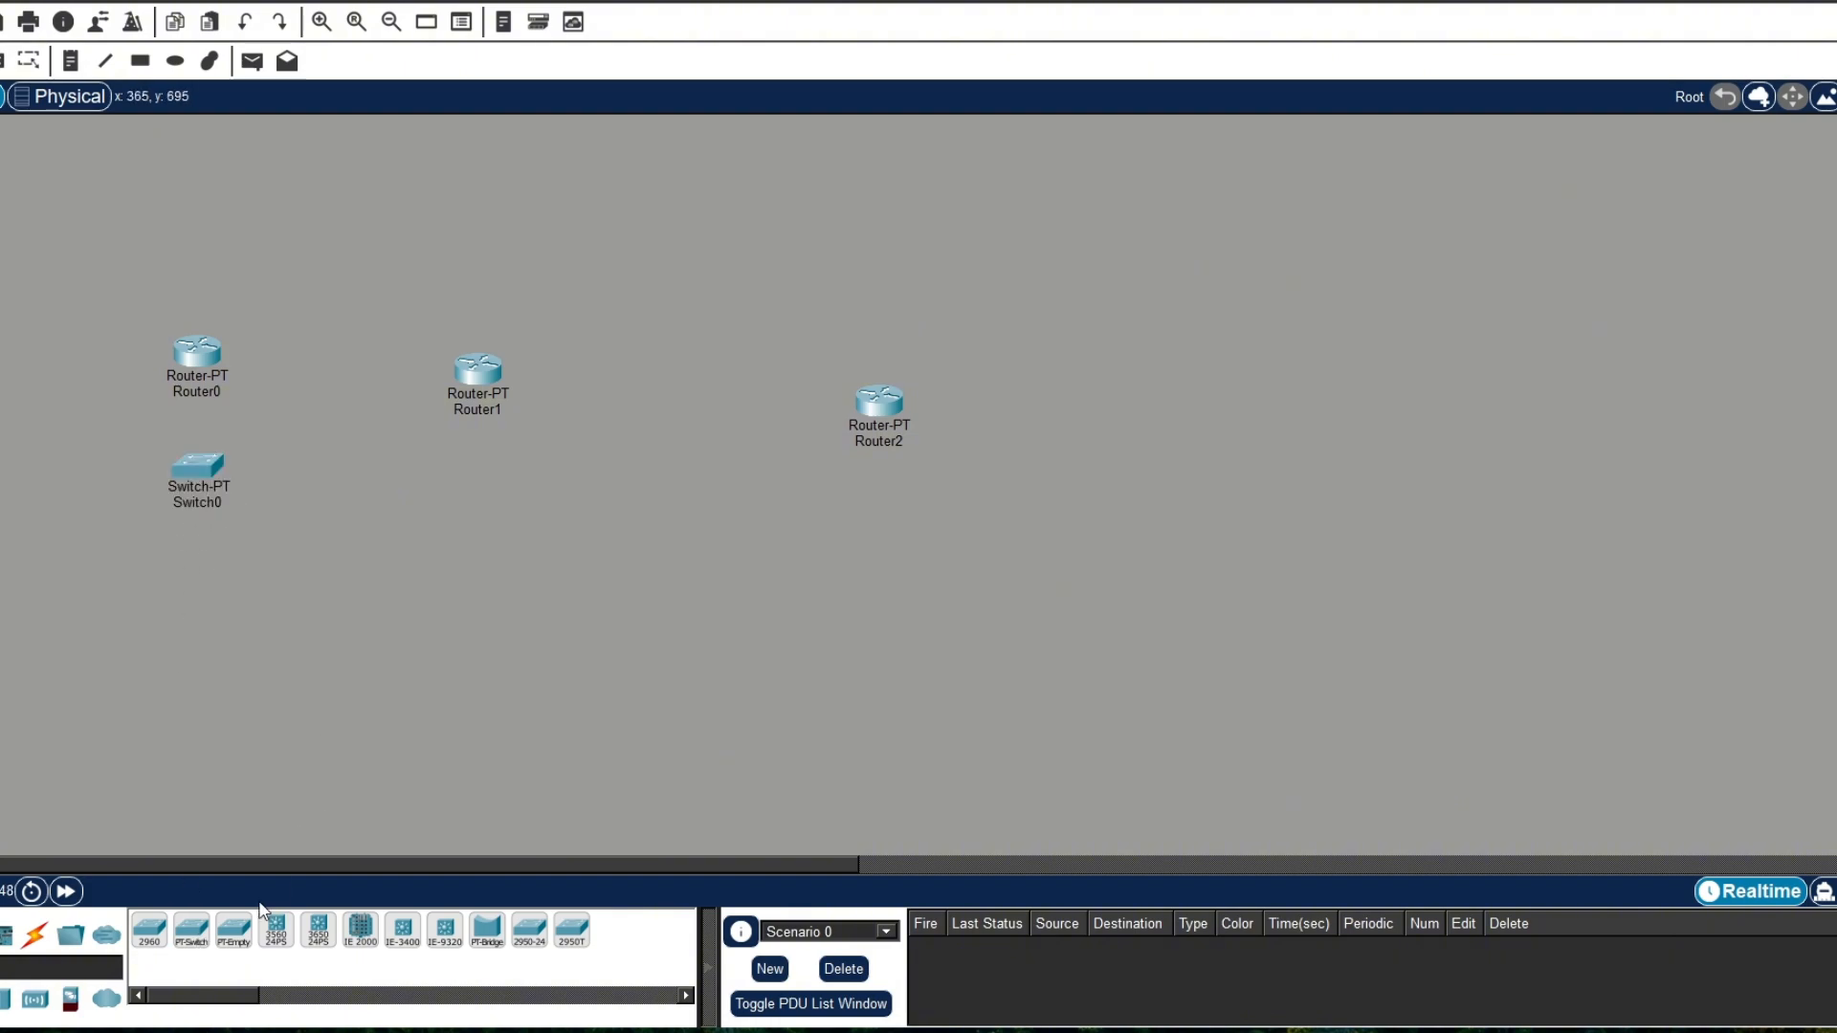
left_click(191, 928)
left_click(479, 494)
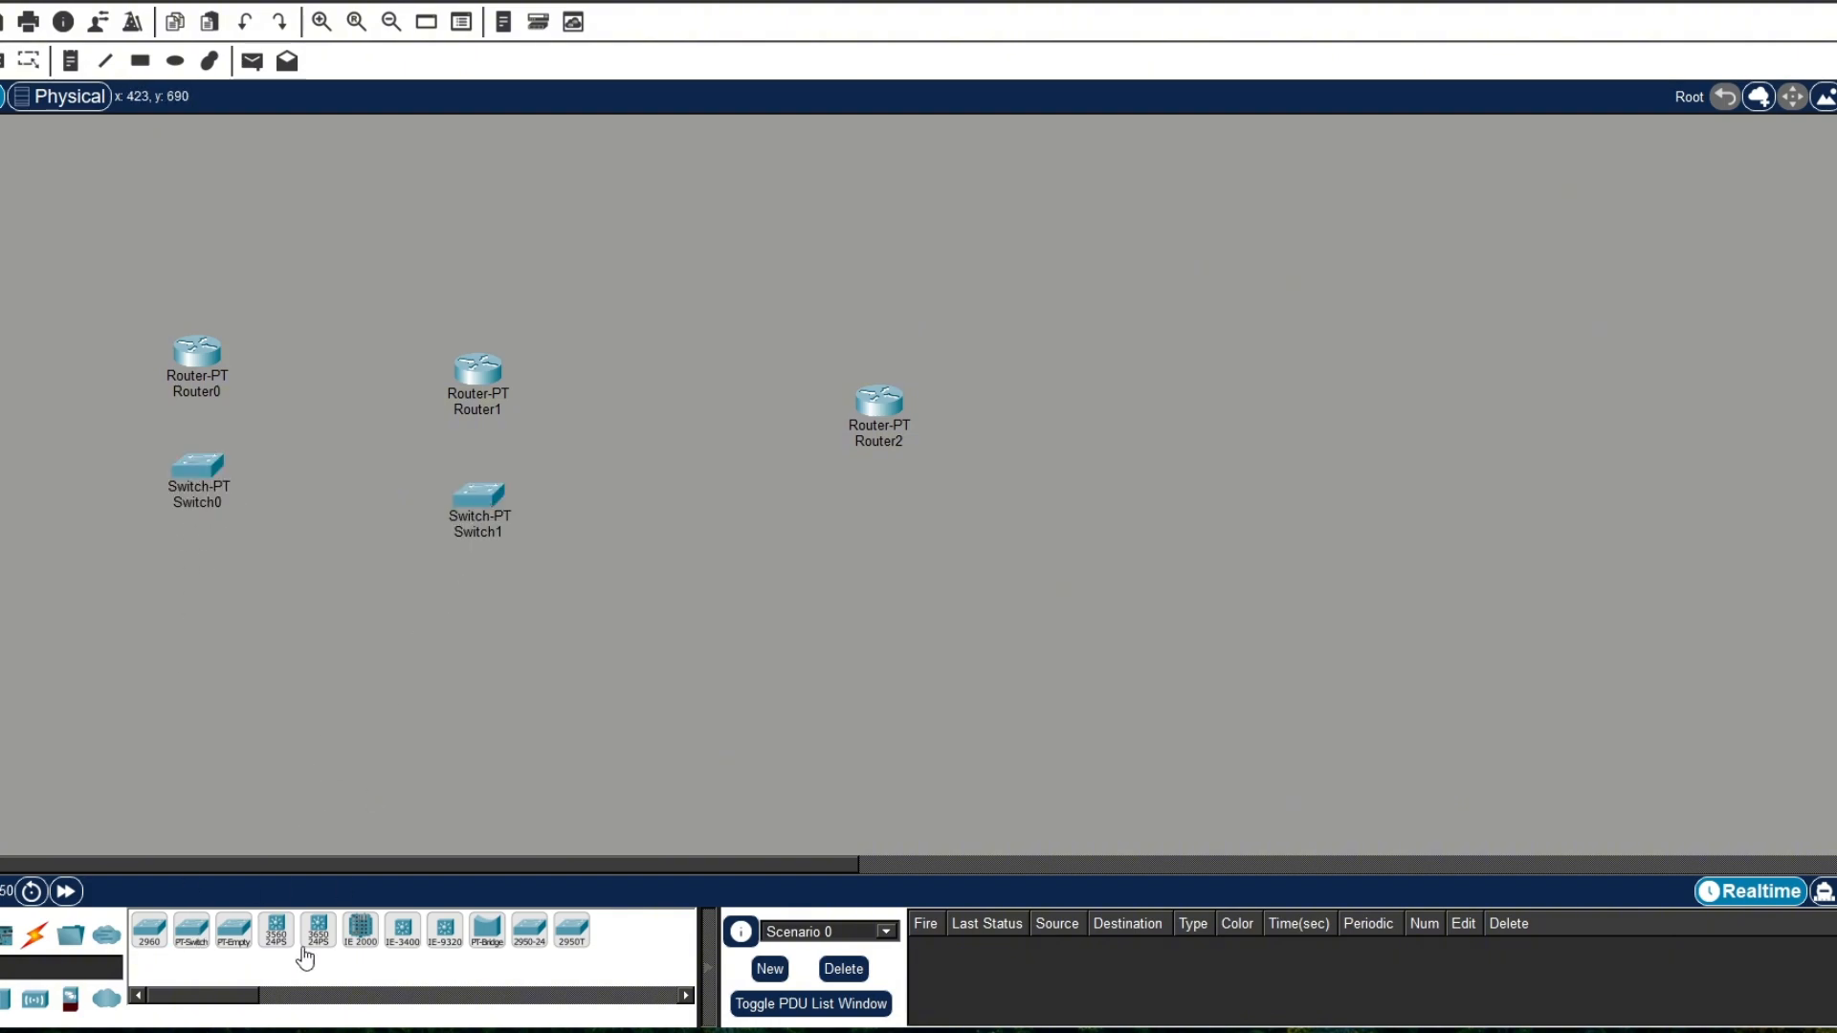
left_click(196, 946)
left_click(890, 529)
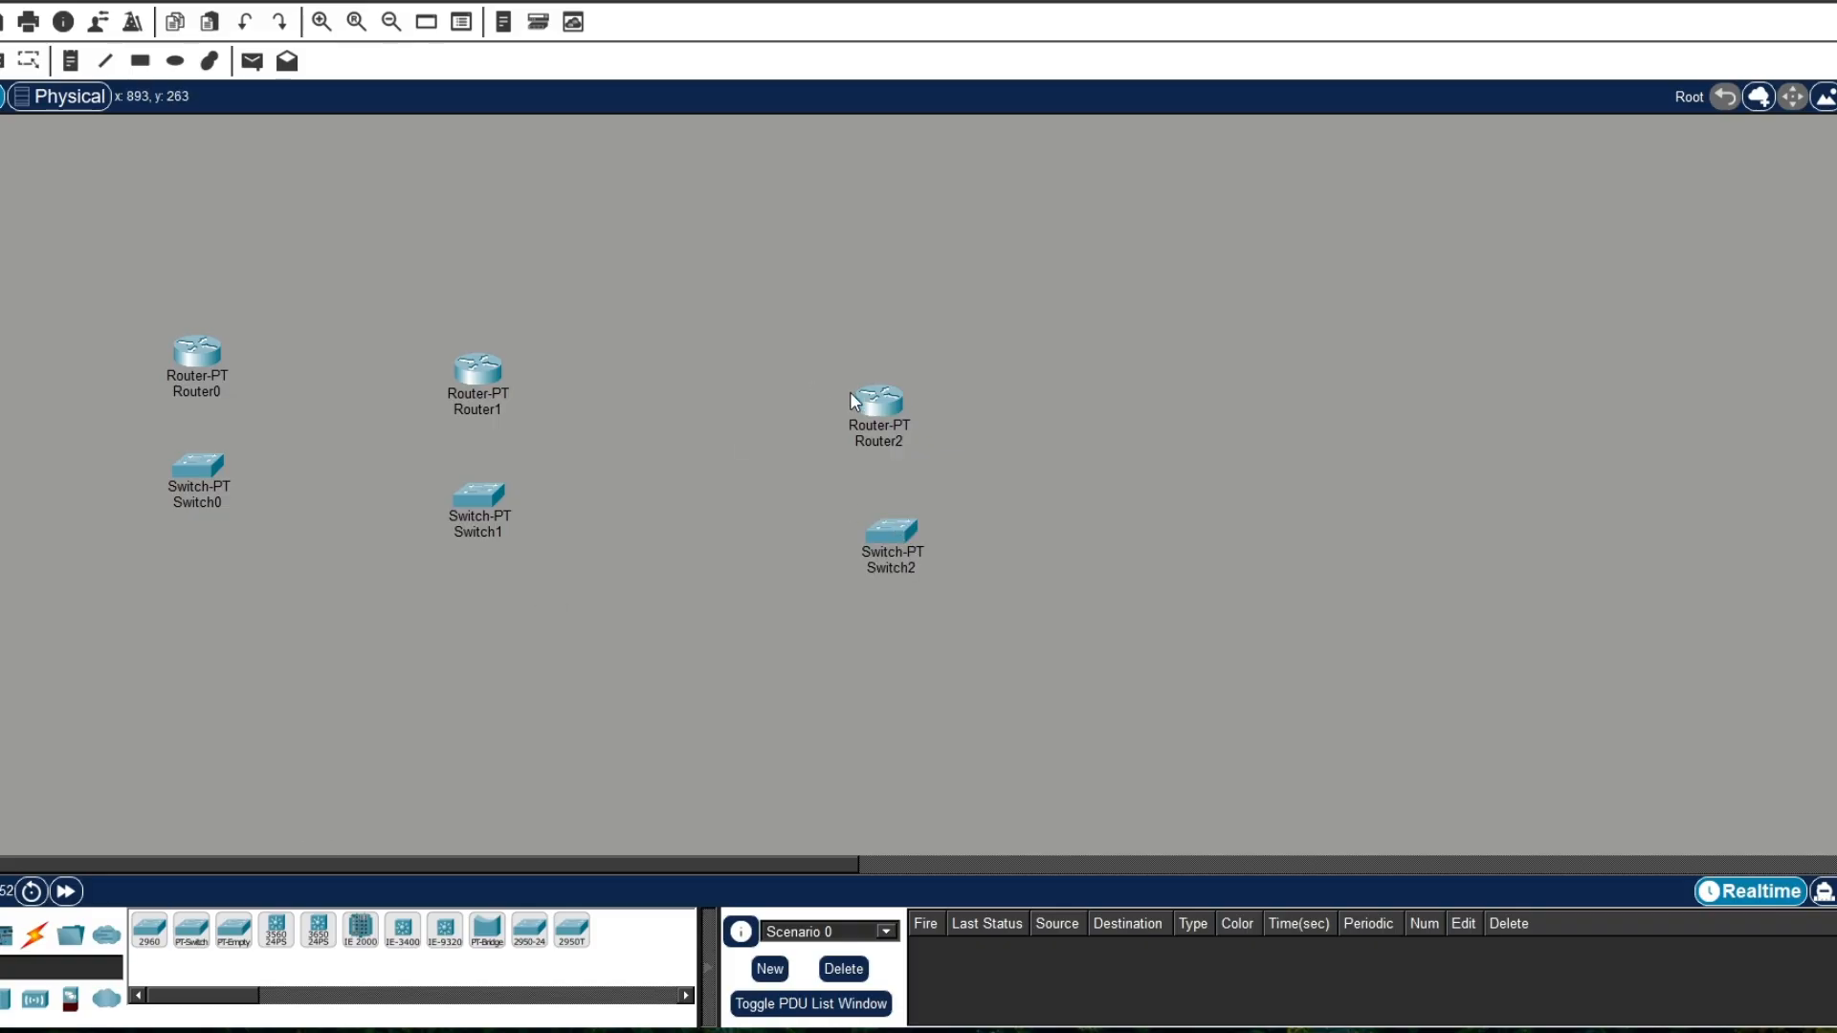
left_click_drag(834, 345, 985, 607)
left_click_drag(889, 407, 885, 343)
Step: Place two PCs below Switch0, one on either side of it
left_click(0, 936)
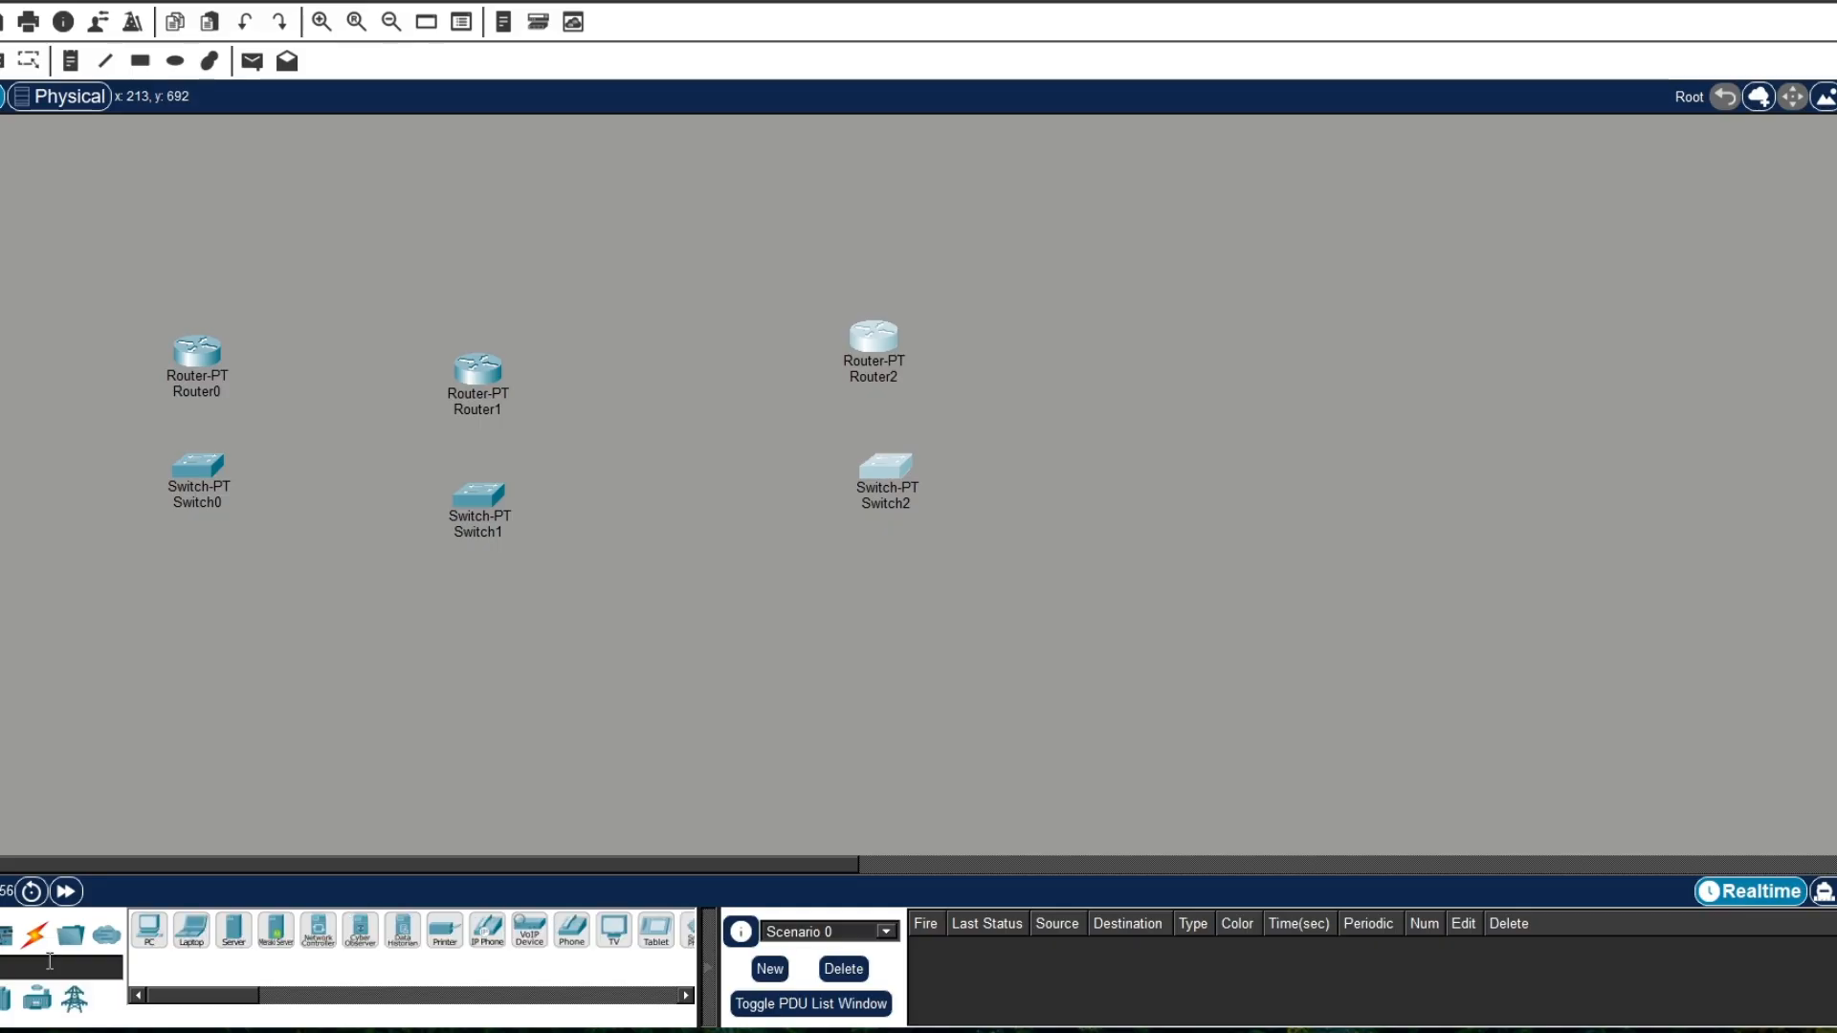
left_click(151, 933)
left_click(55, 672)
left_click(149, 933)
left_click(227, 691)
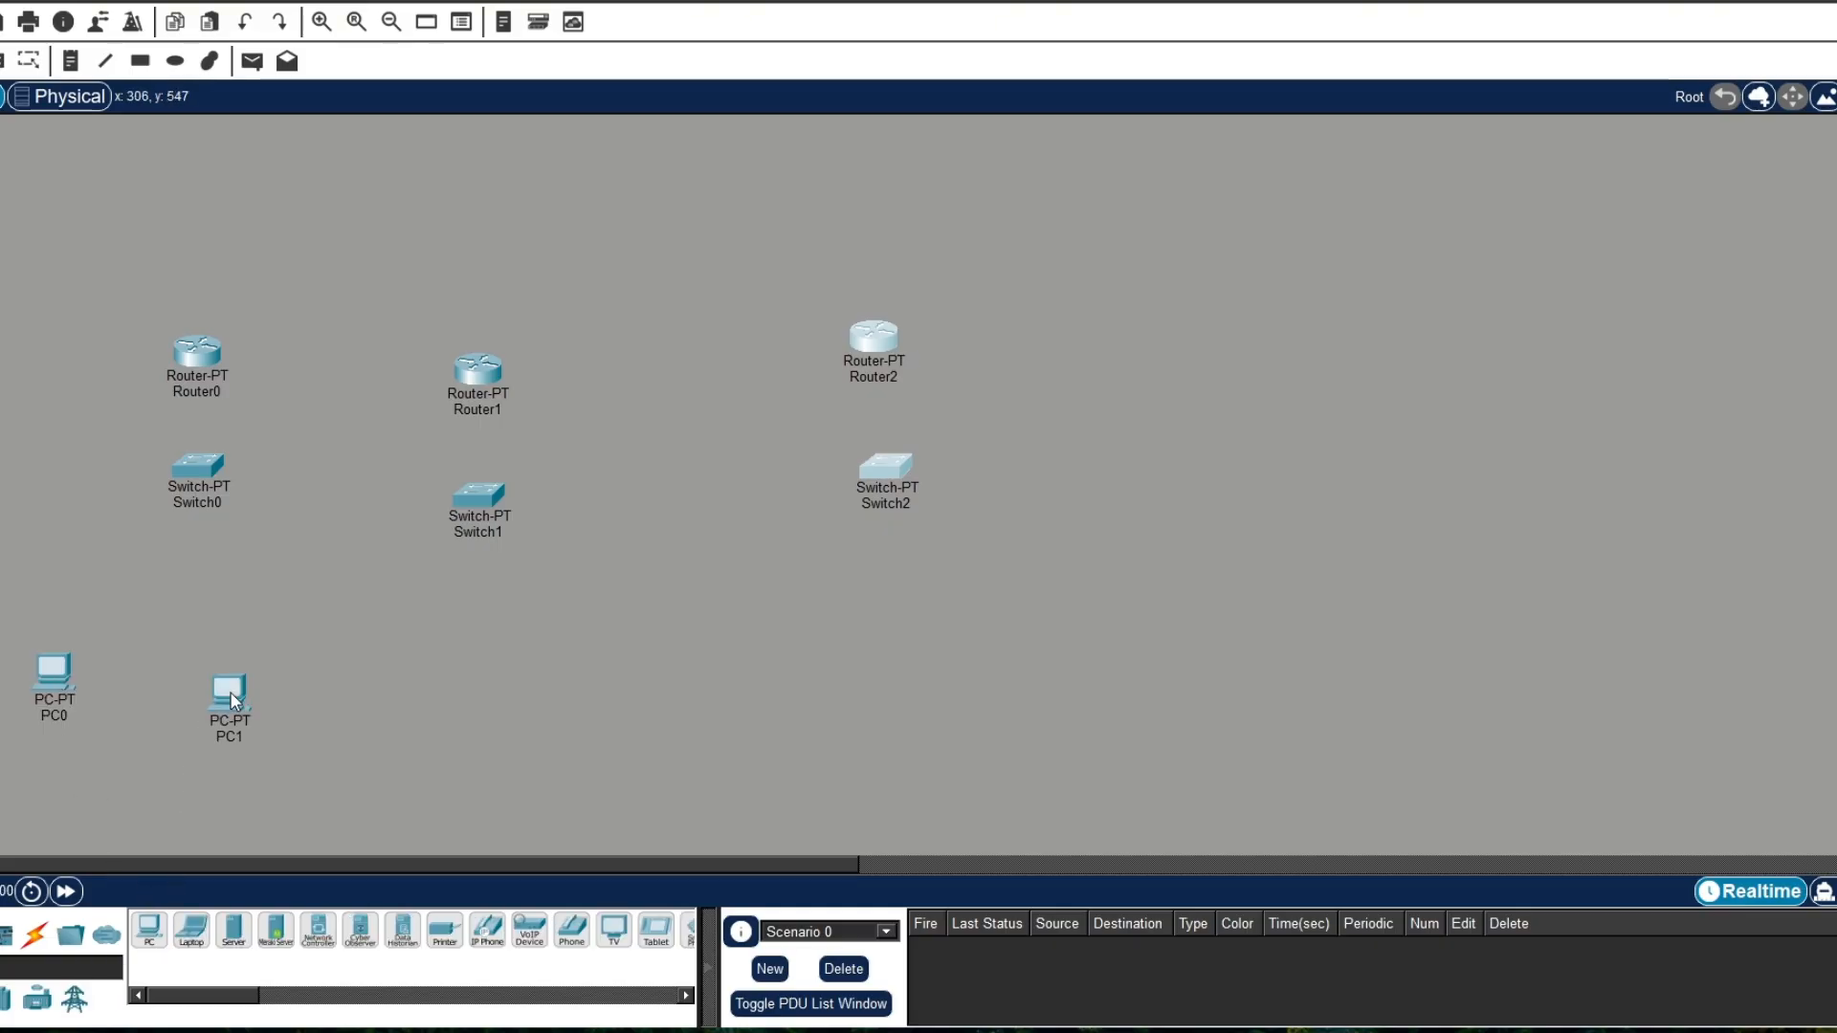
Step: Place two PCs below Switch1, one on either side of it
left_click(150, 932)
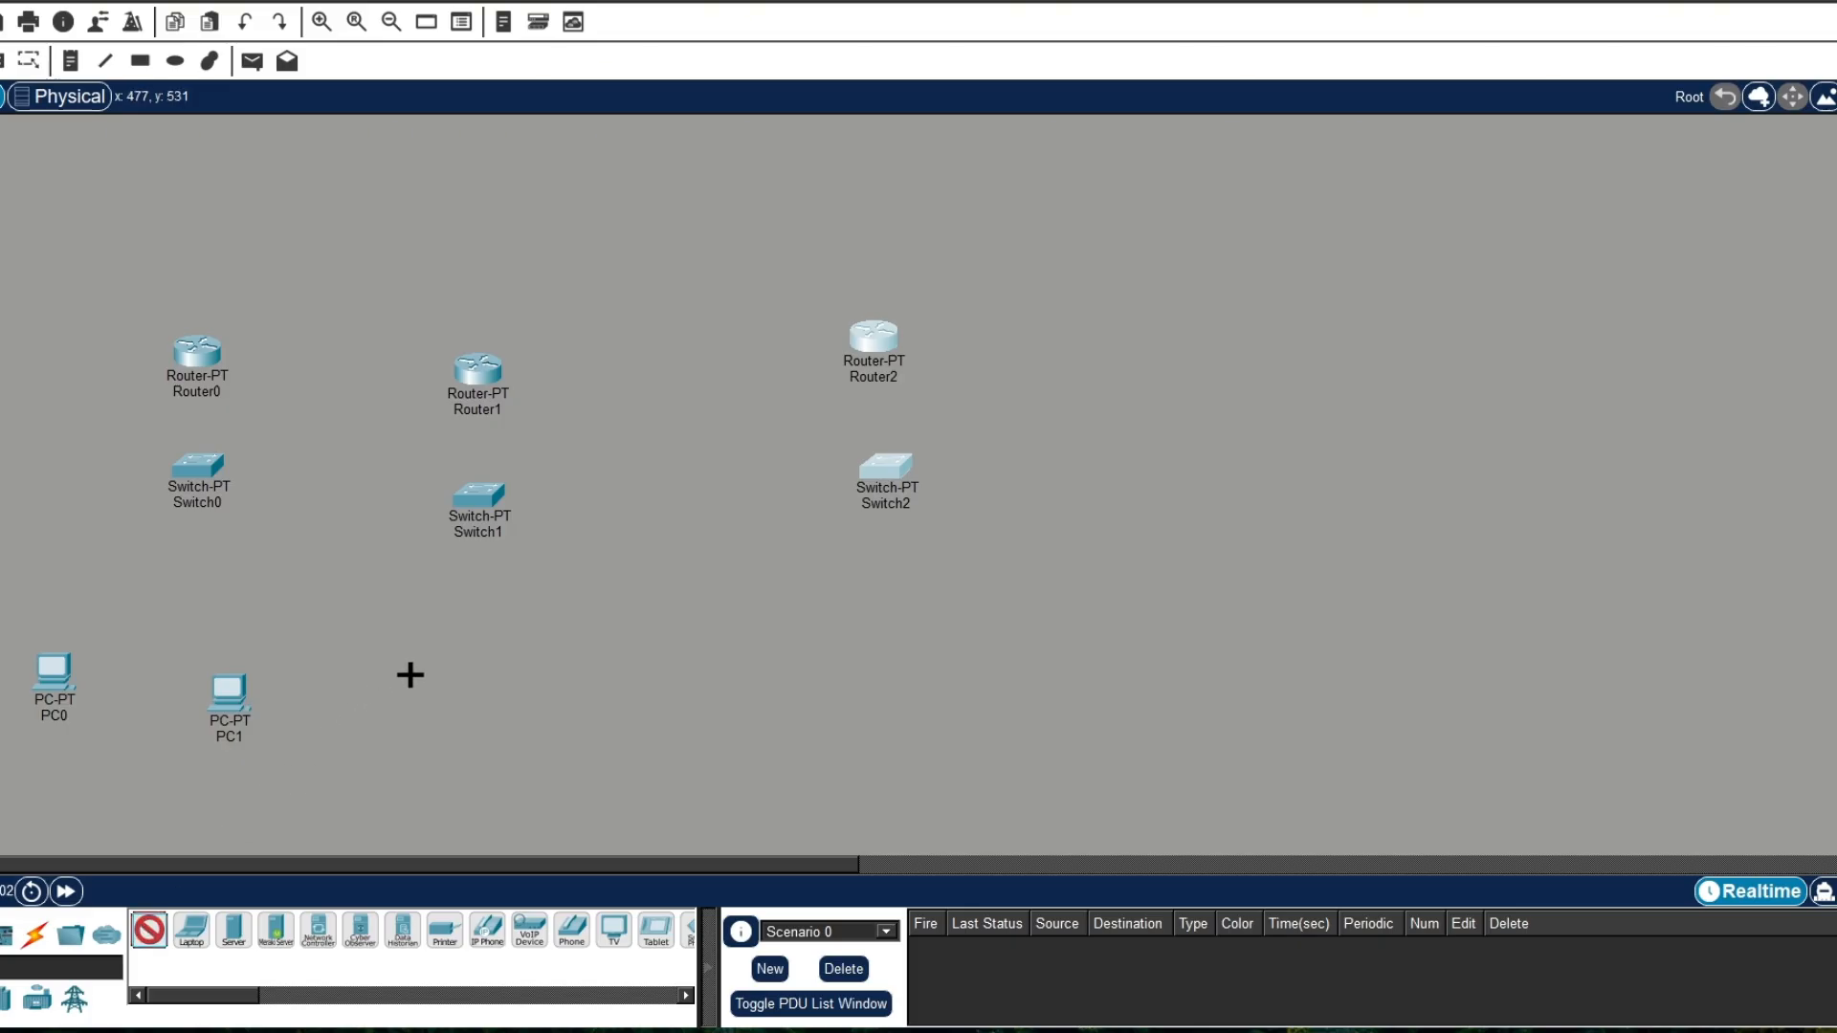
left_click(412, 676)
left_click(150, 932)
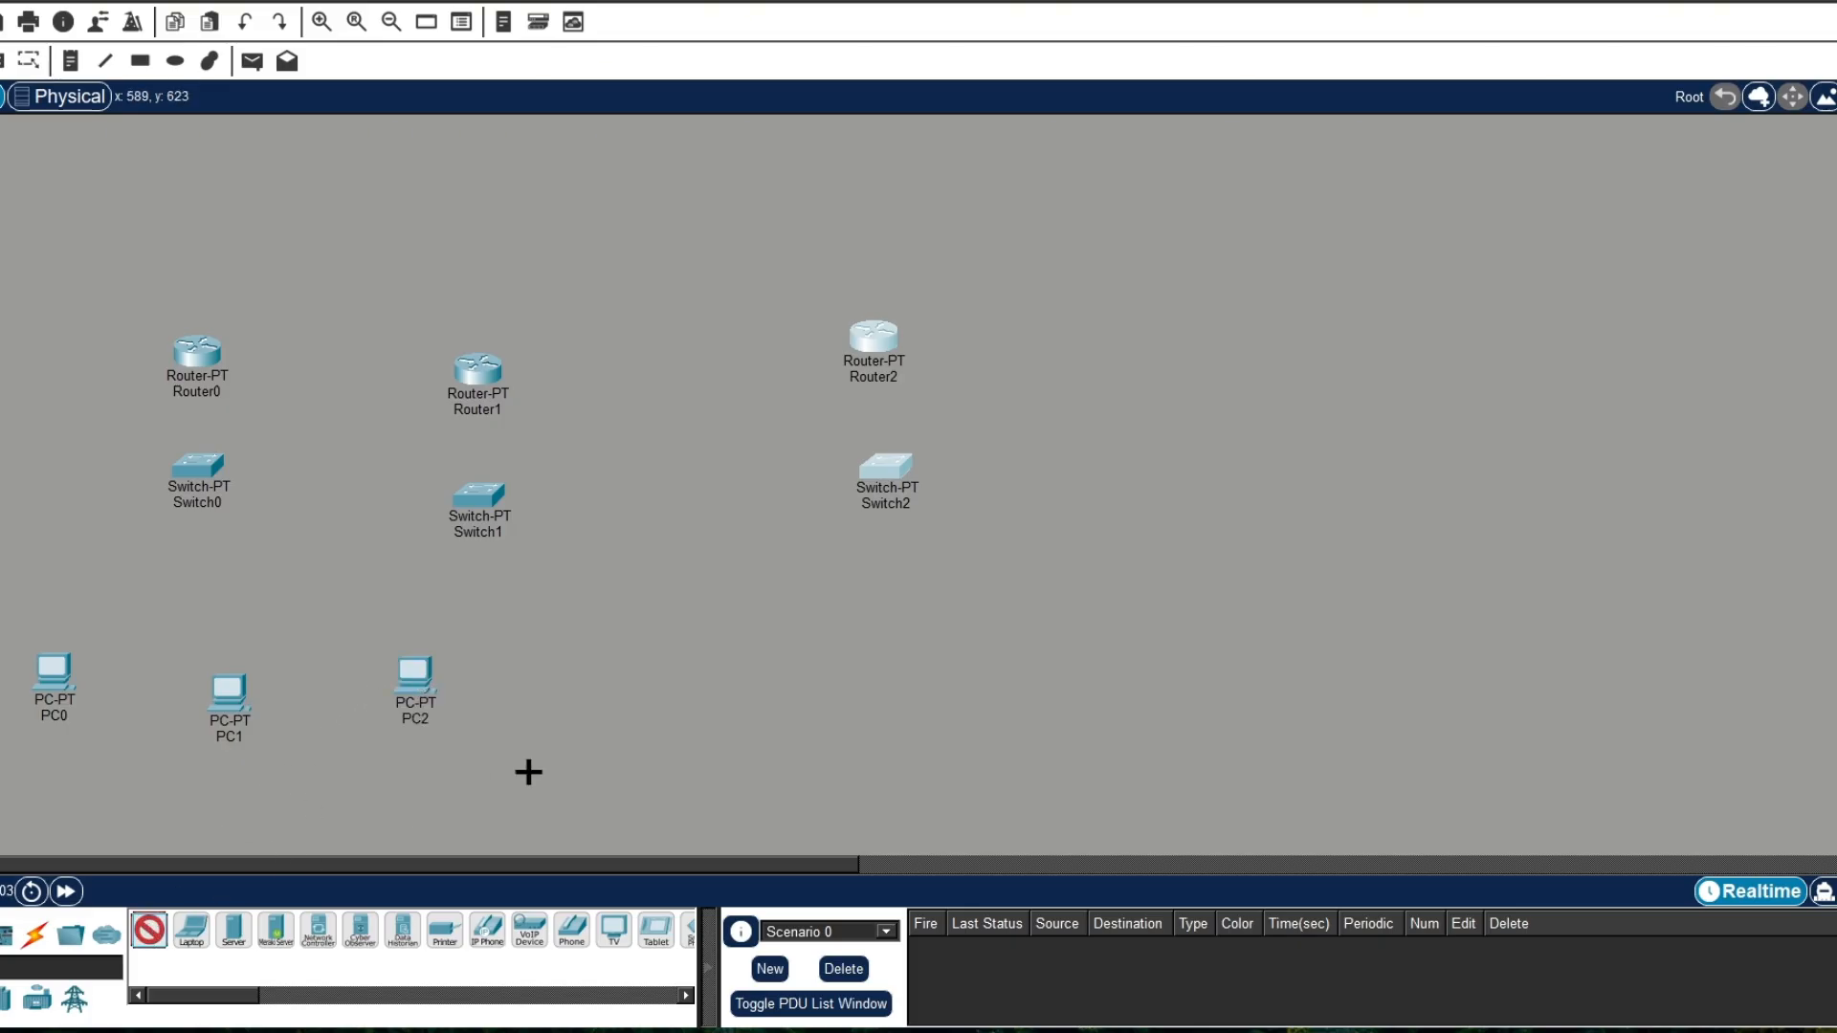
left_click(525, 701)
Step: Place two PCs below Switch2, and move PC3 level with PC2 with a little more space between them
left_click(165, 929)
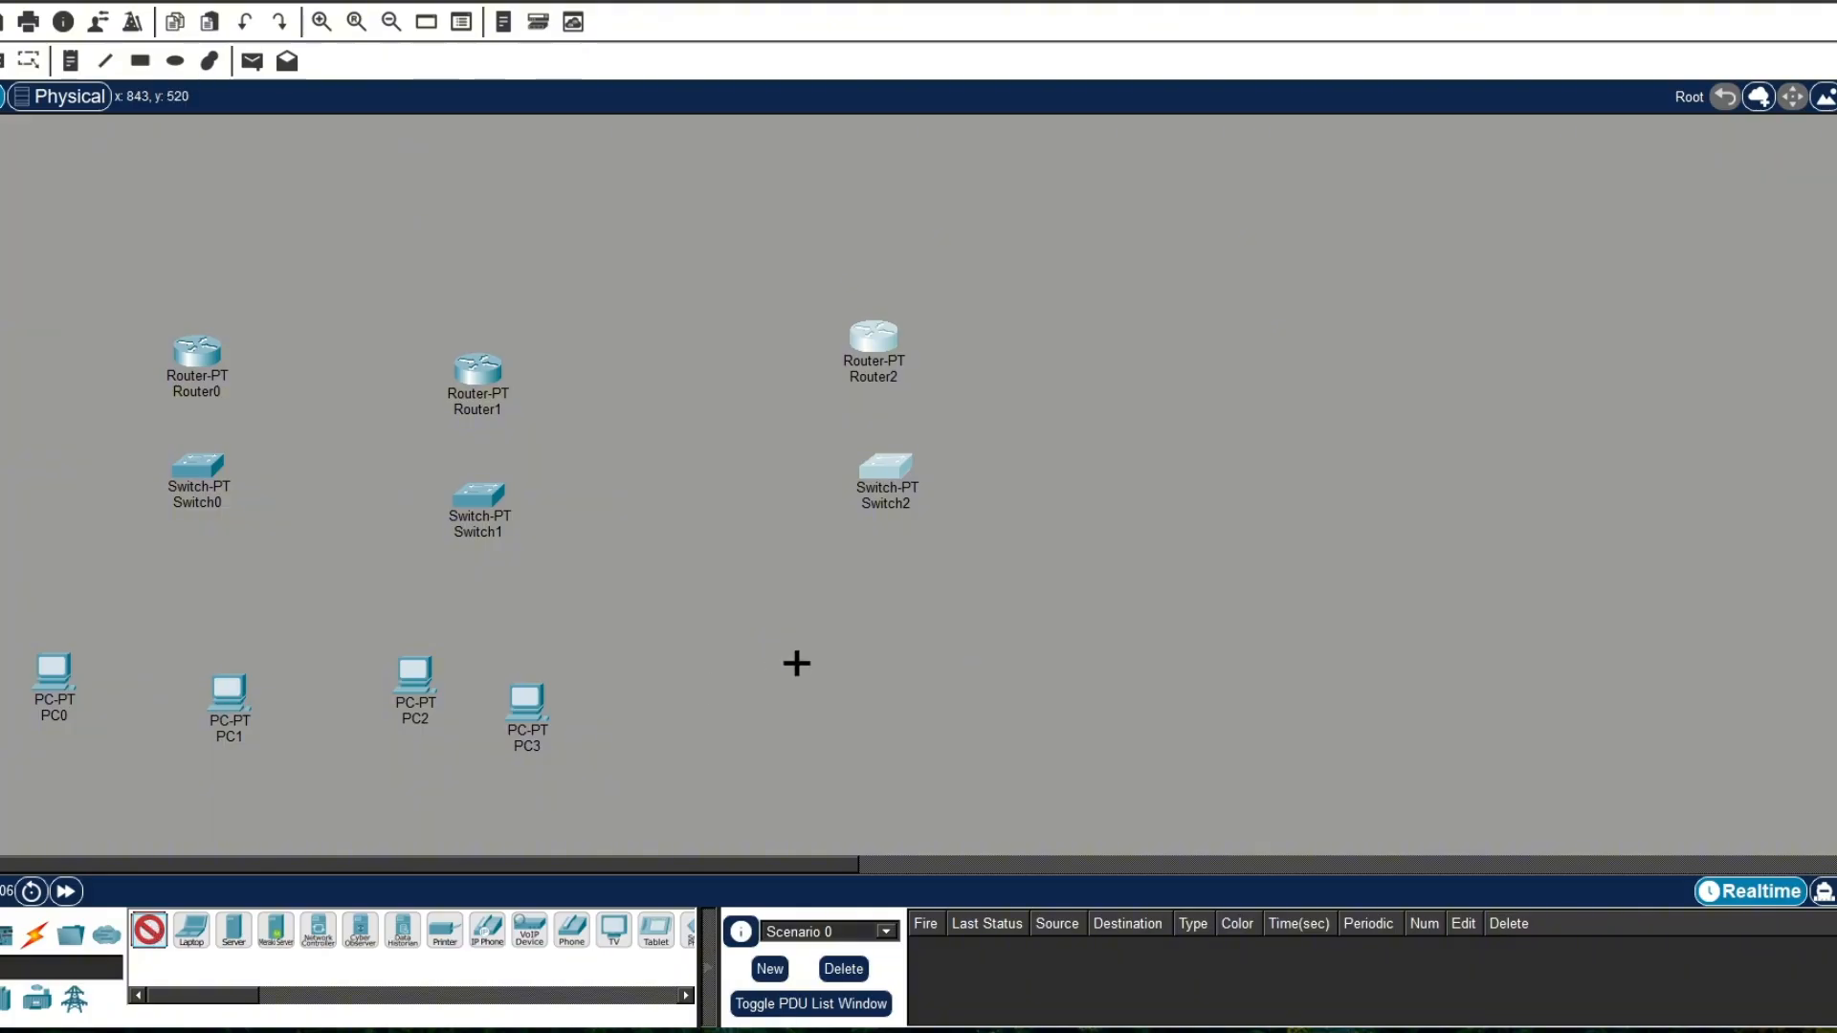
left_click(795, 662)
left_click(139, 941)
left_click(976, 672)
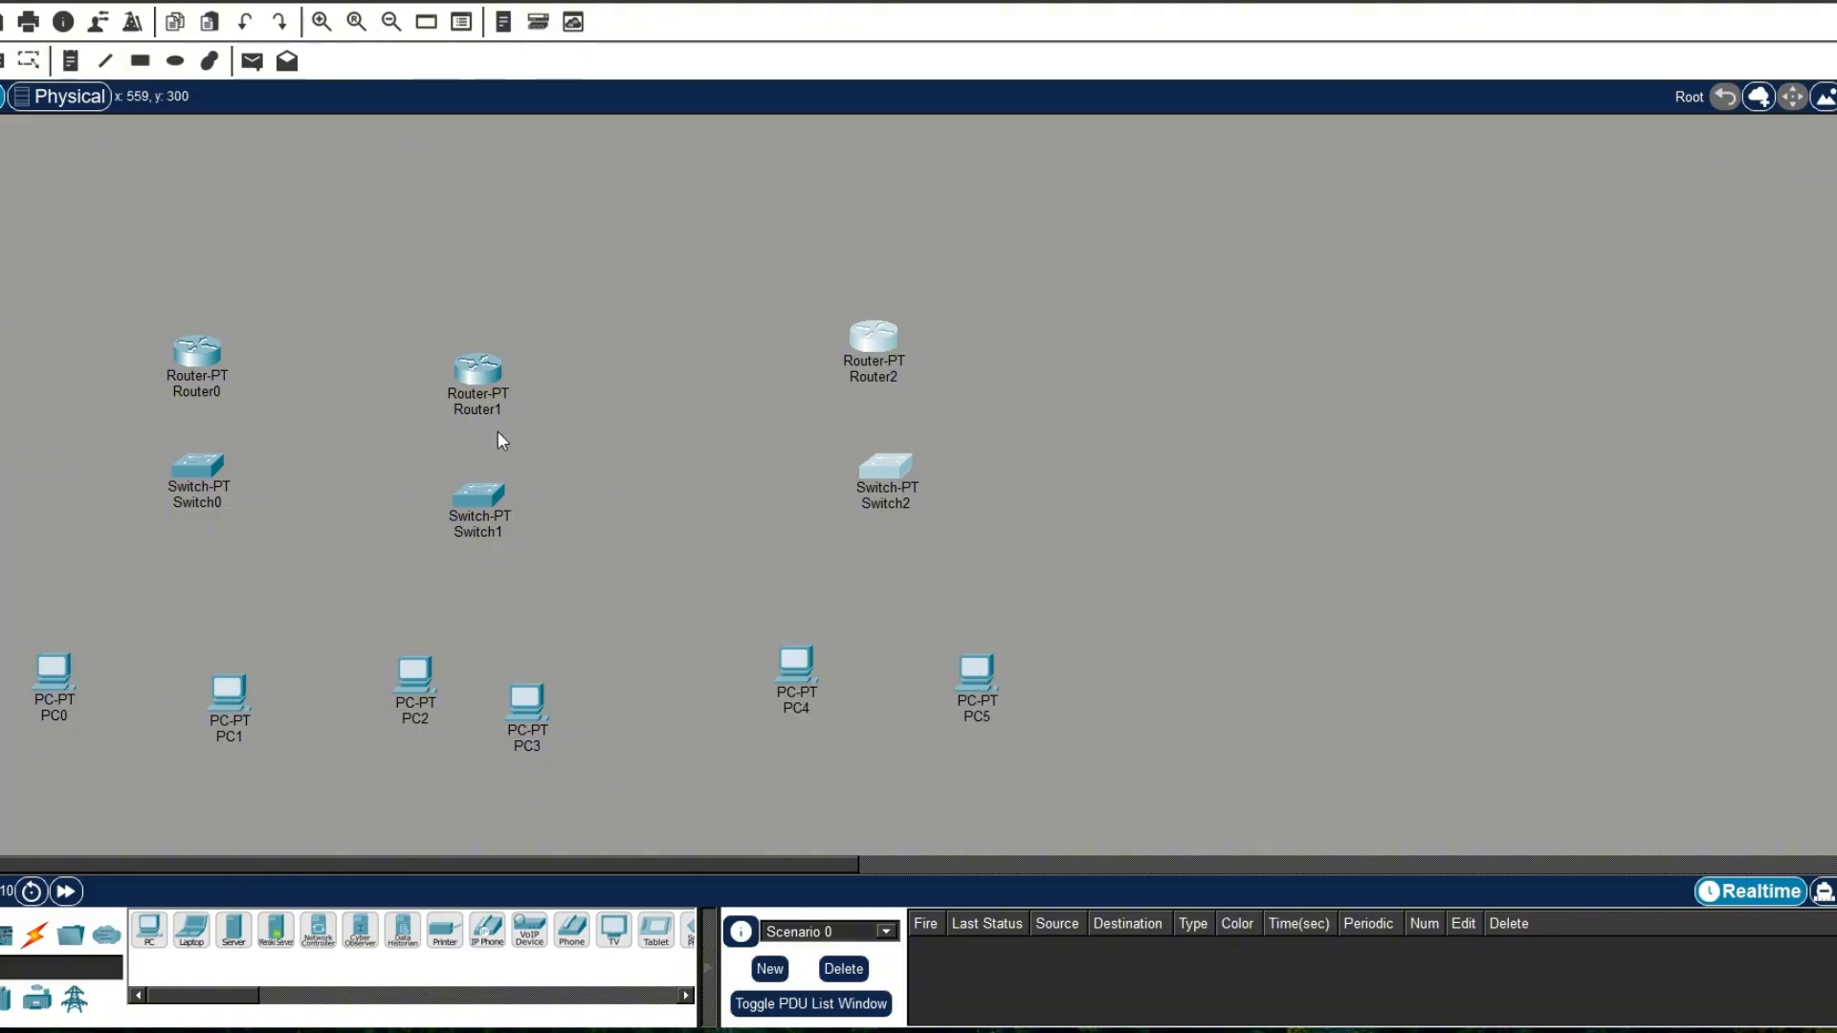
left_click_drag(533, 711, 562, 686)
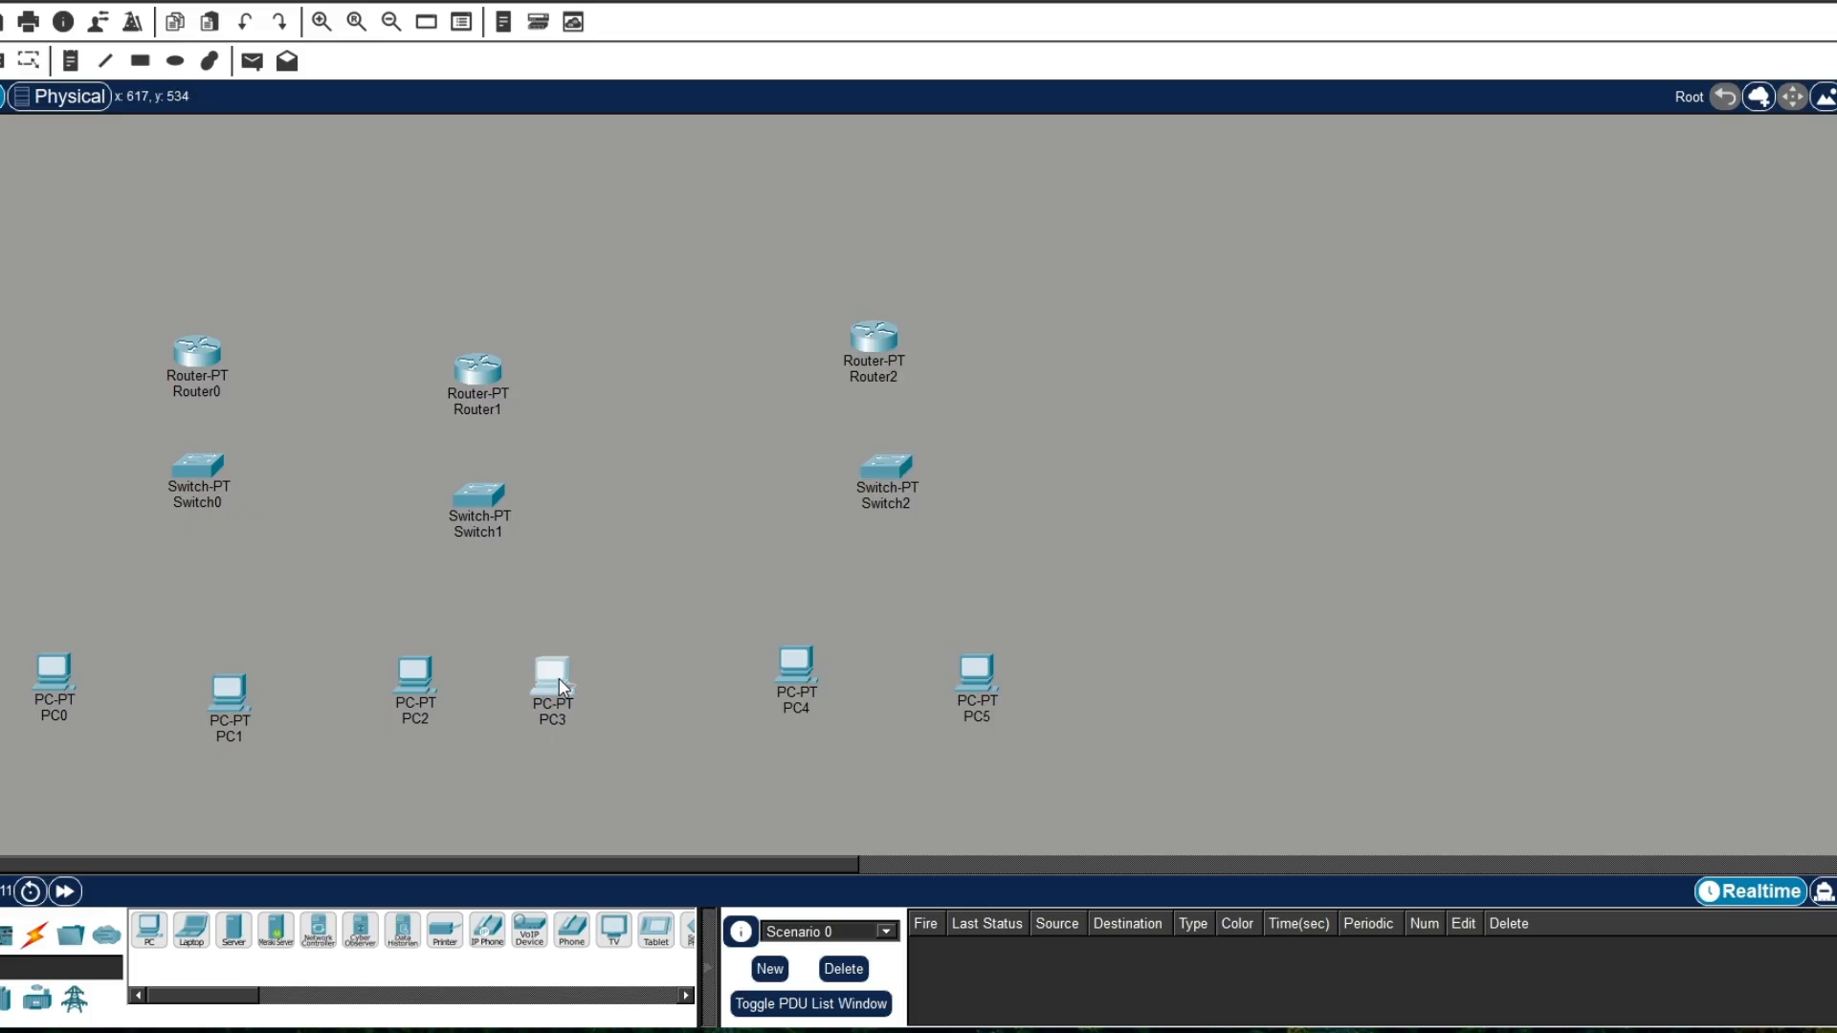
Step: Connect Router0 Serial2/0 to Router1 Serial2/0 with a Serial DCE cable, with Router0 as the clock side
left_click(32, 935)
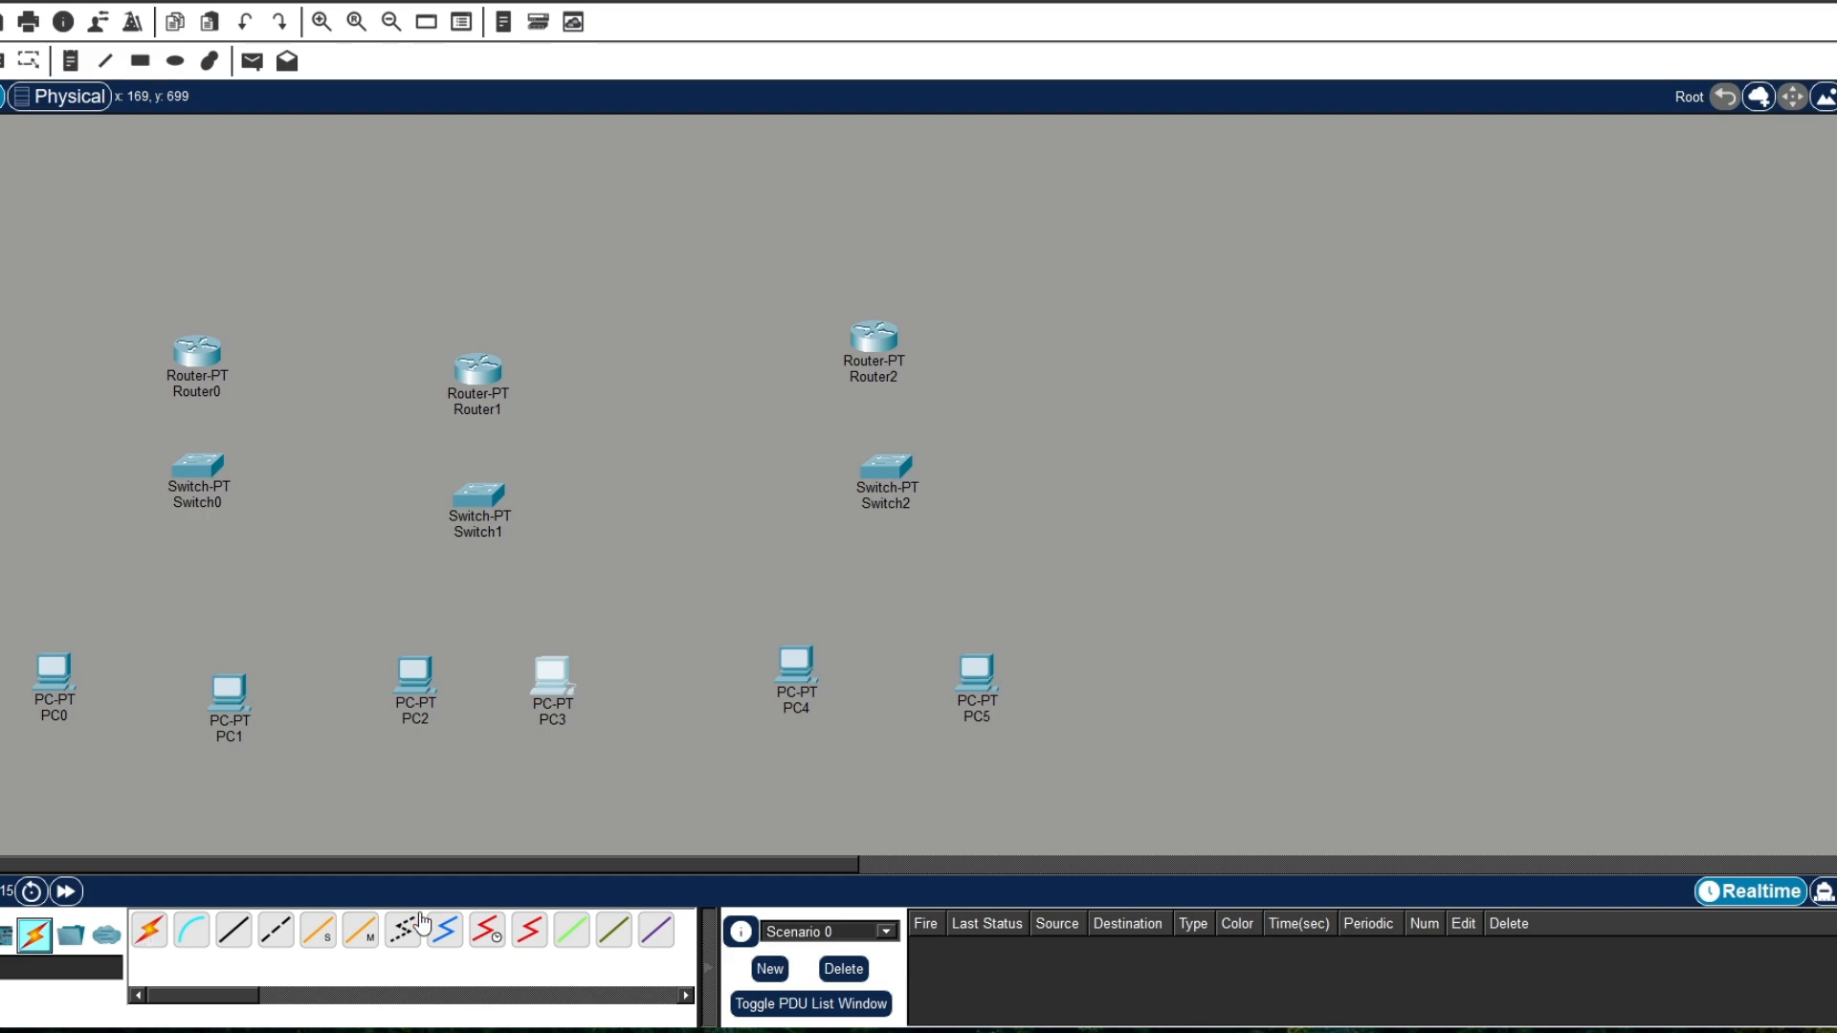
left_click(487, 929)
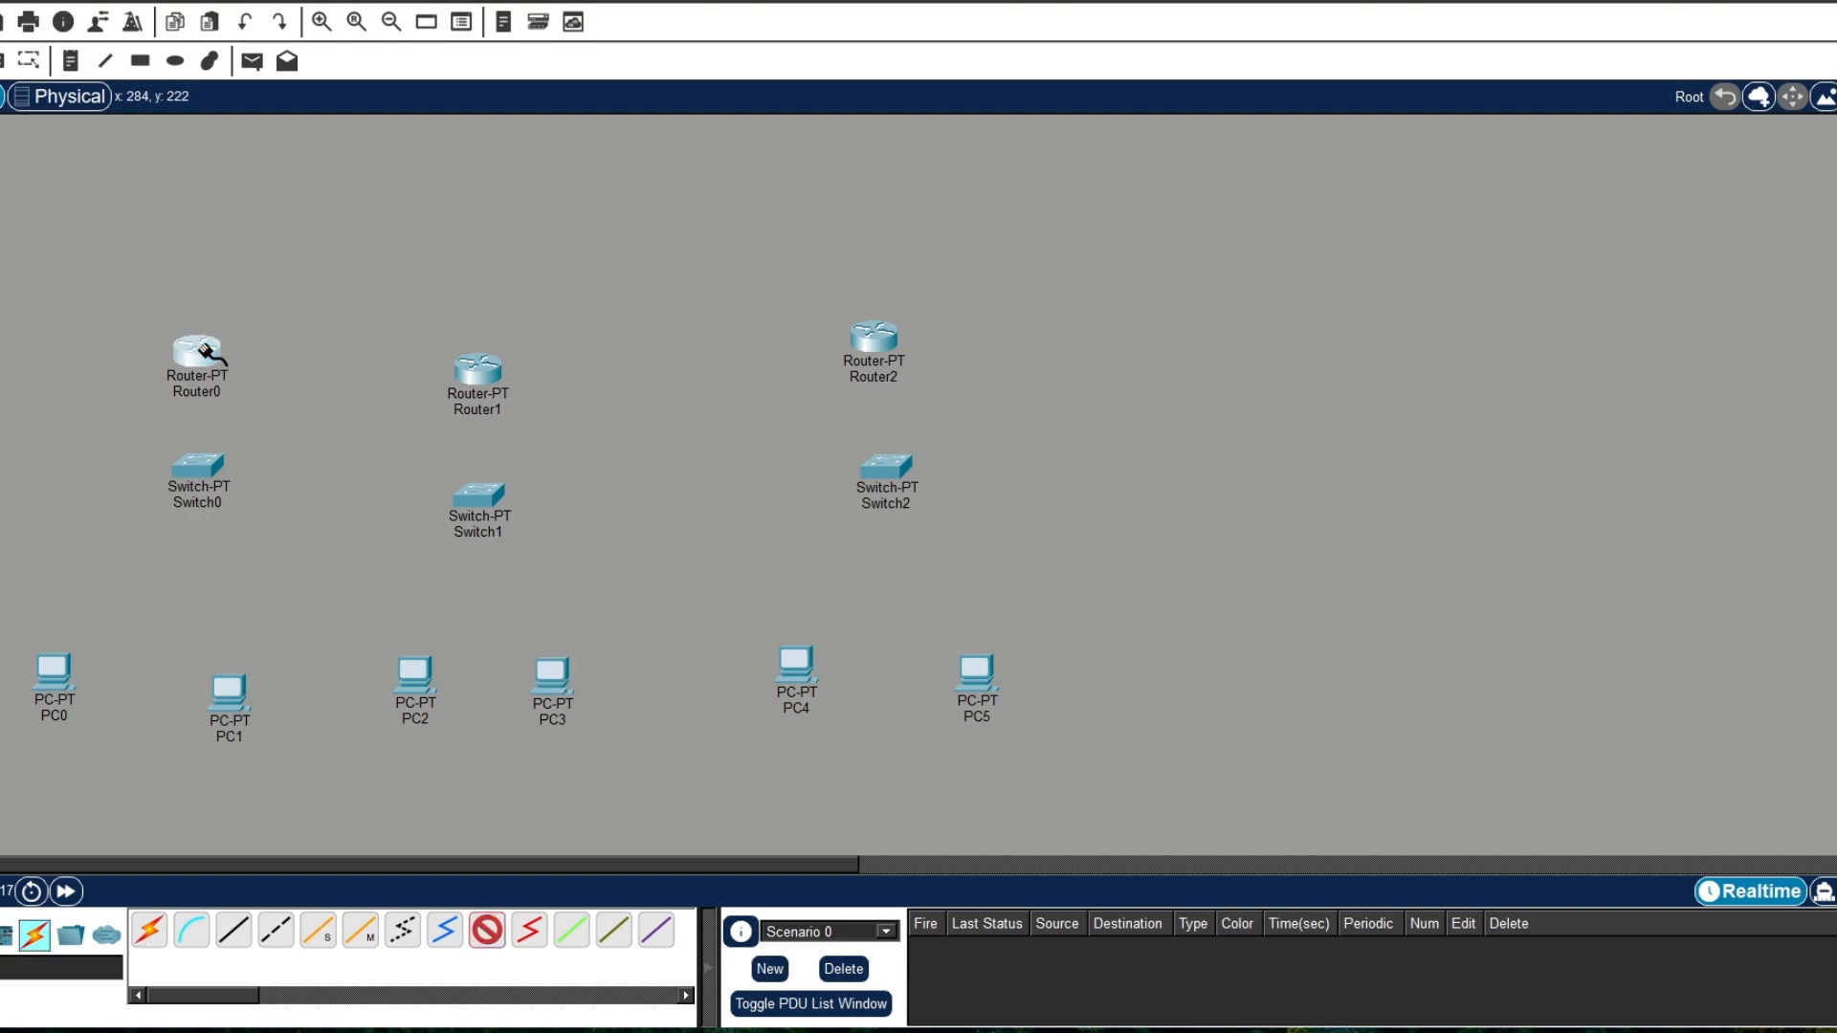
left_click(211, 354)
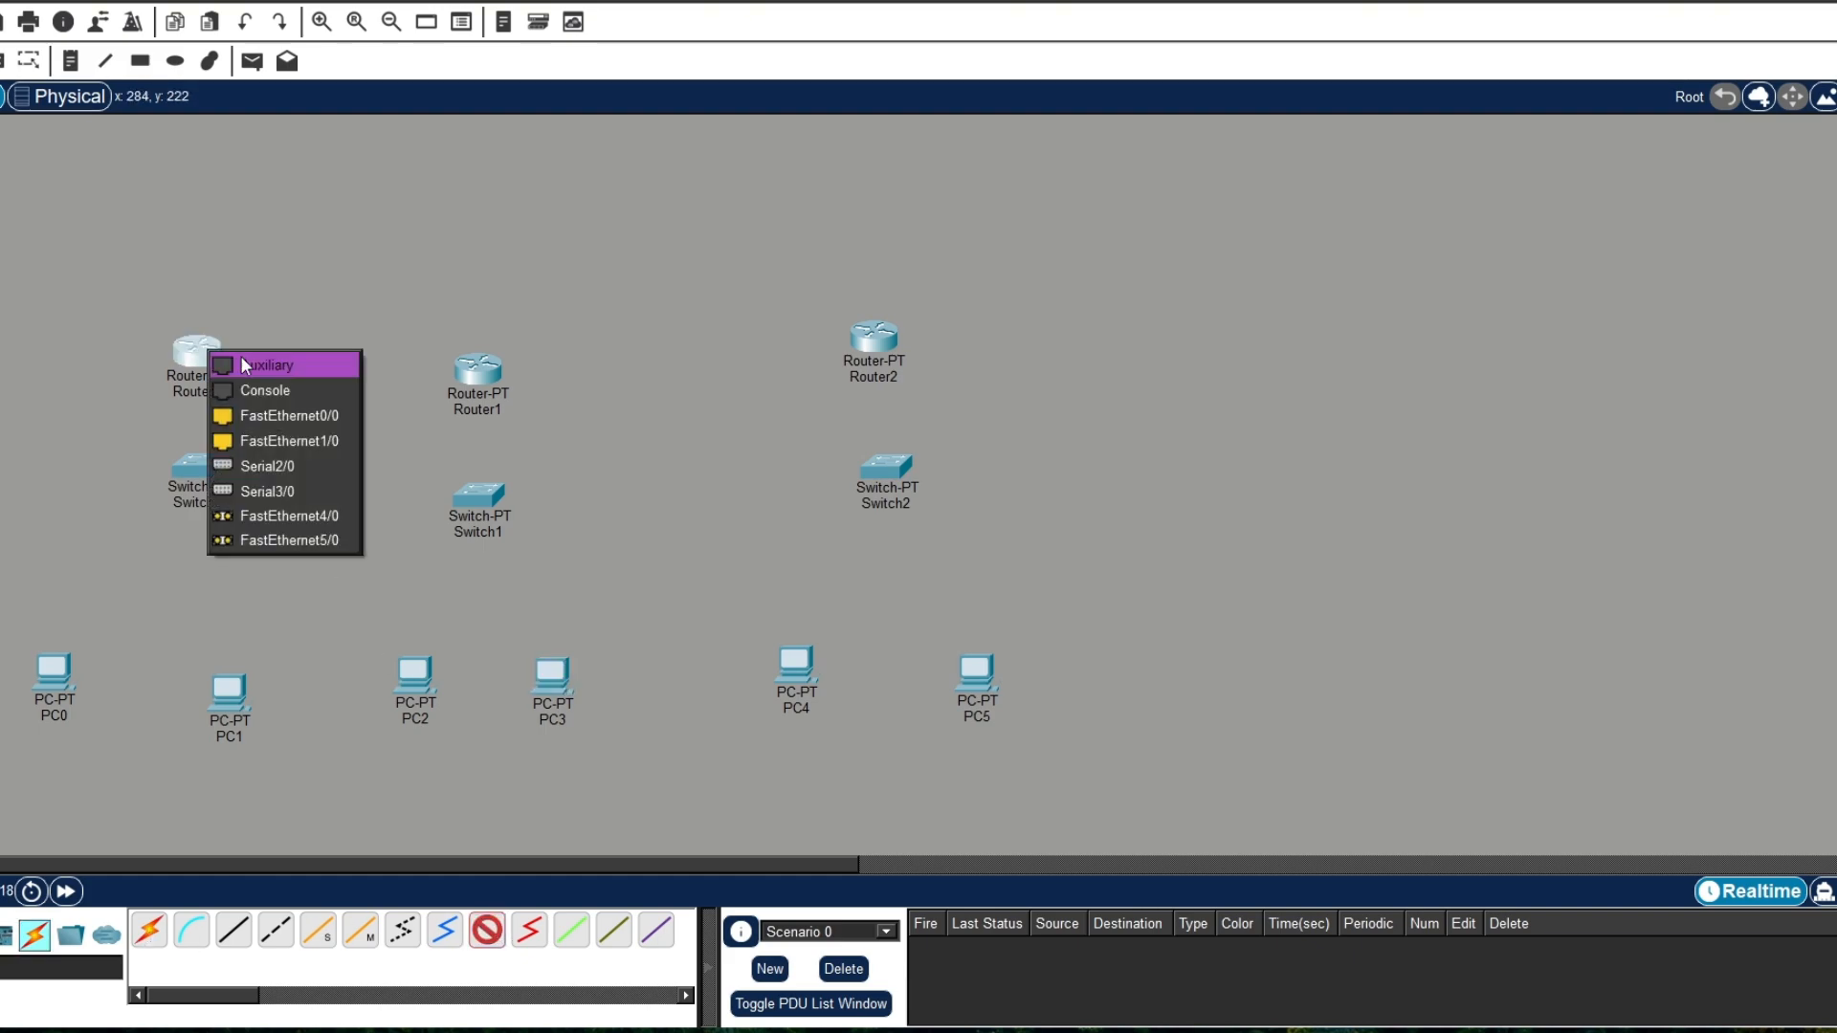
left_click(272, 468)
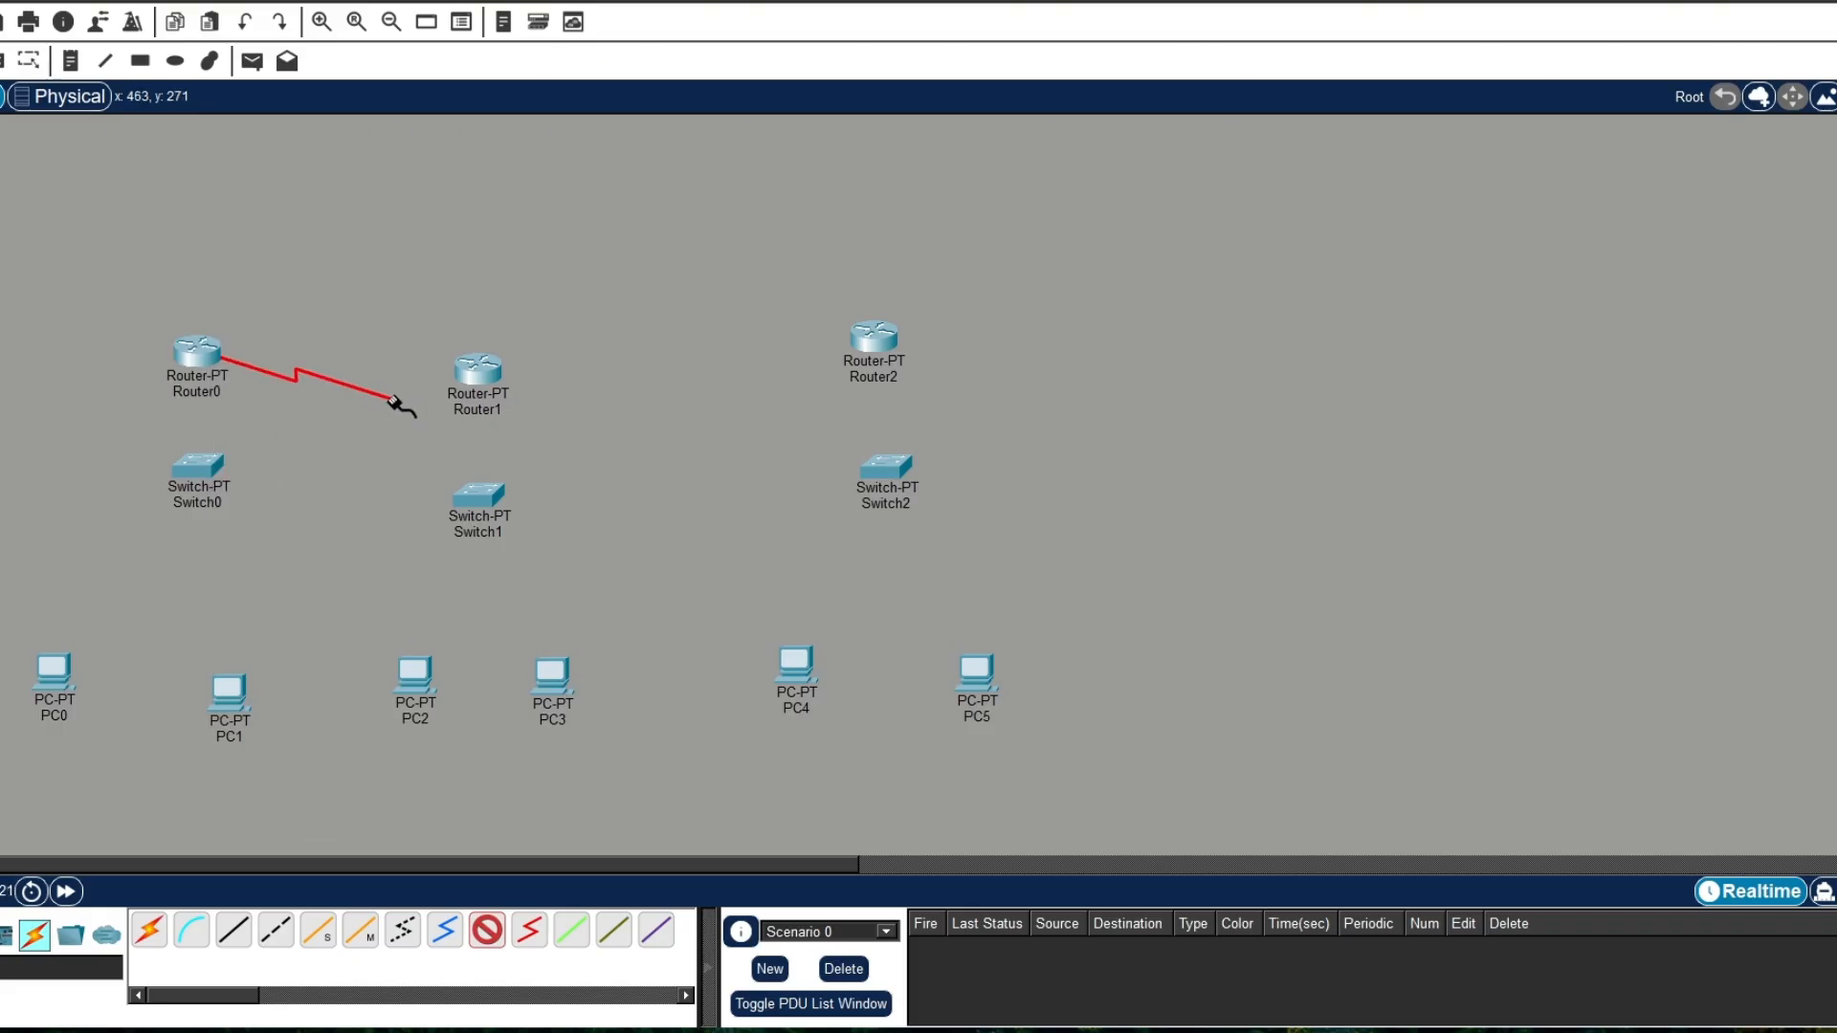
left_click(474, 369)
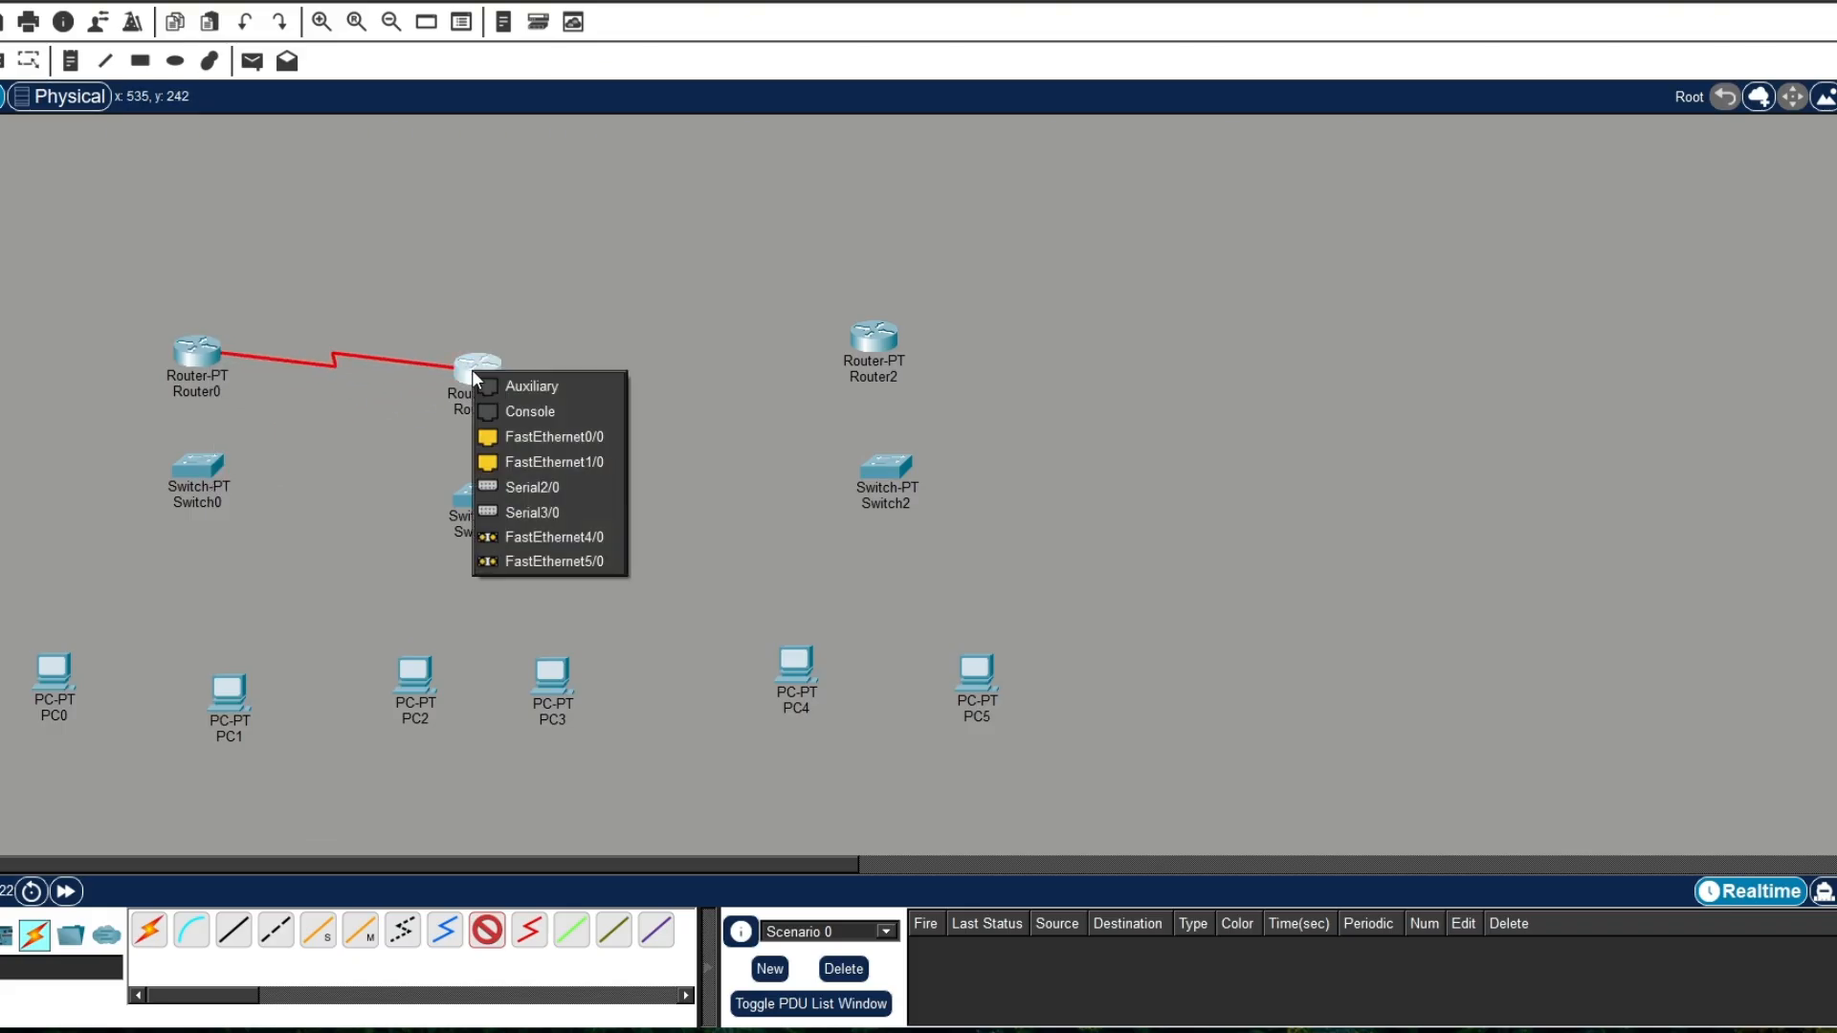
left_click(521, 487)
Step: Connect Router2 Serial3/0 to Router1 Serial3/0 with a Serial DCE cable, with Router2 as the clock side
left_click(487, 930)
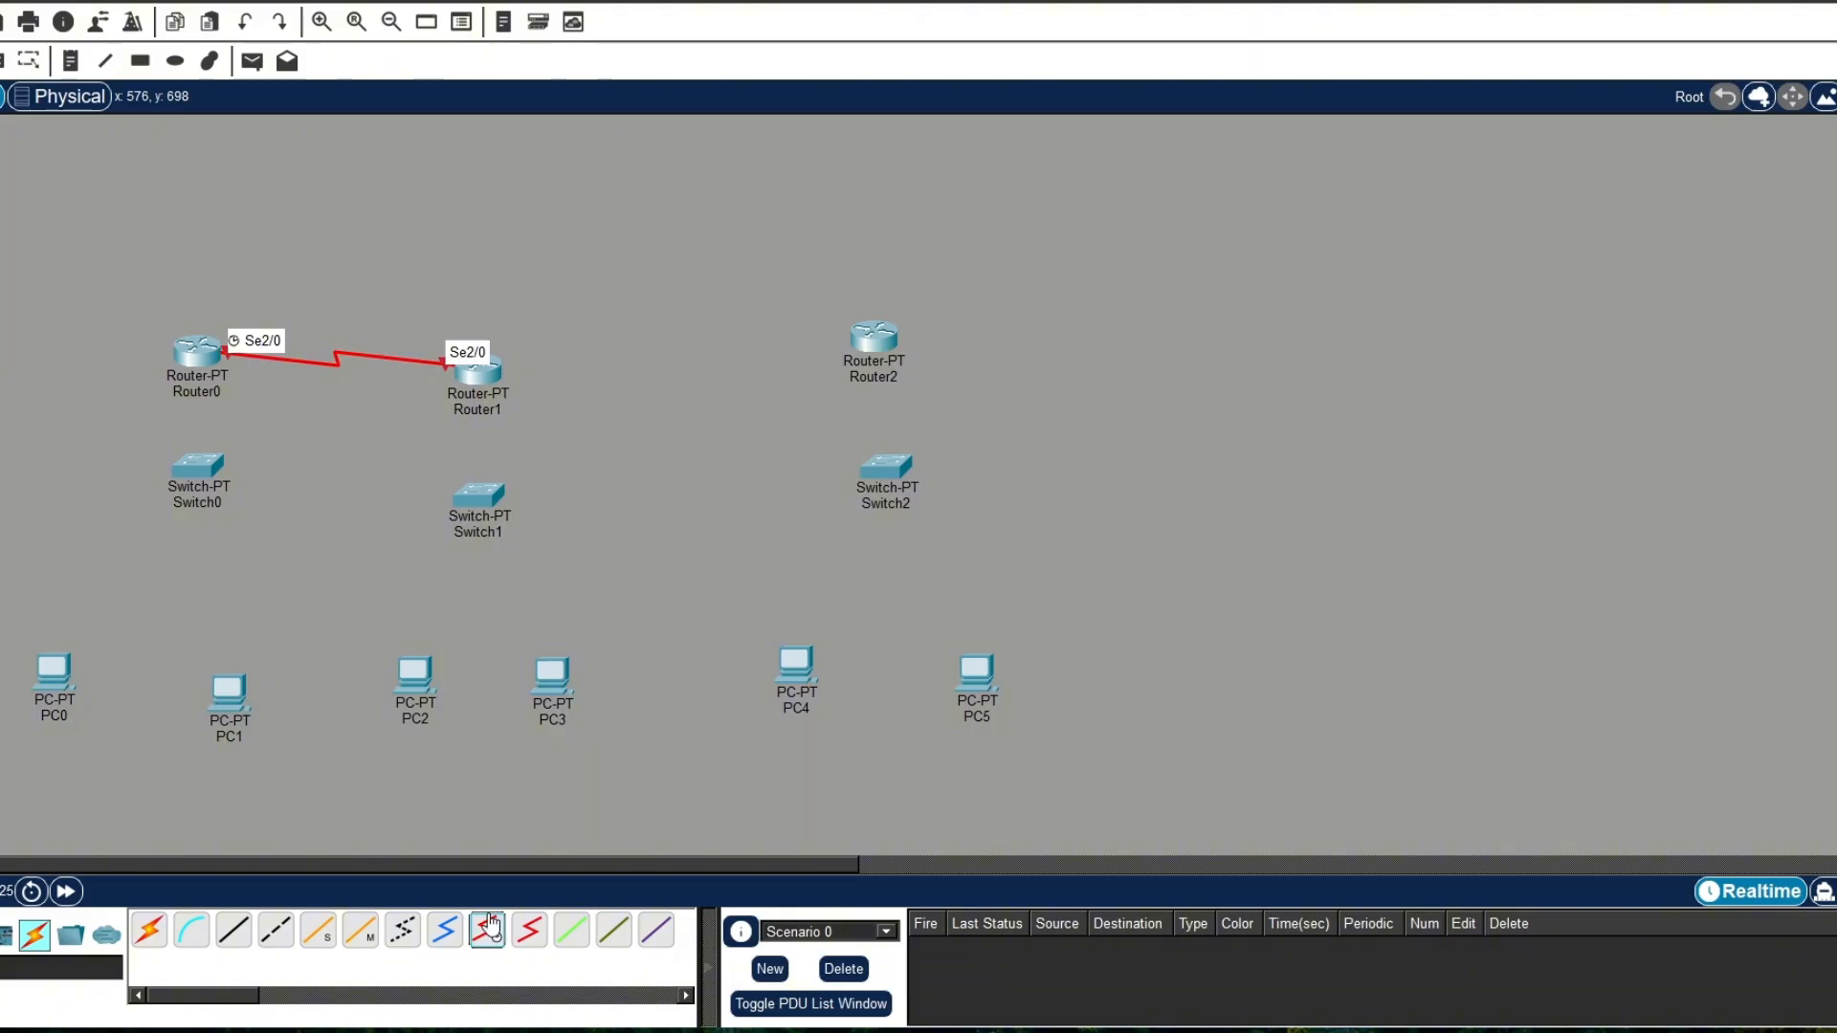
left_click(874, 333)
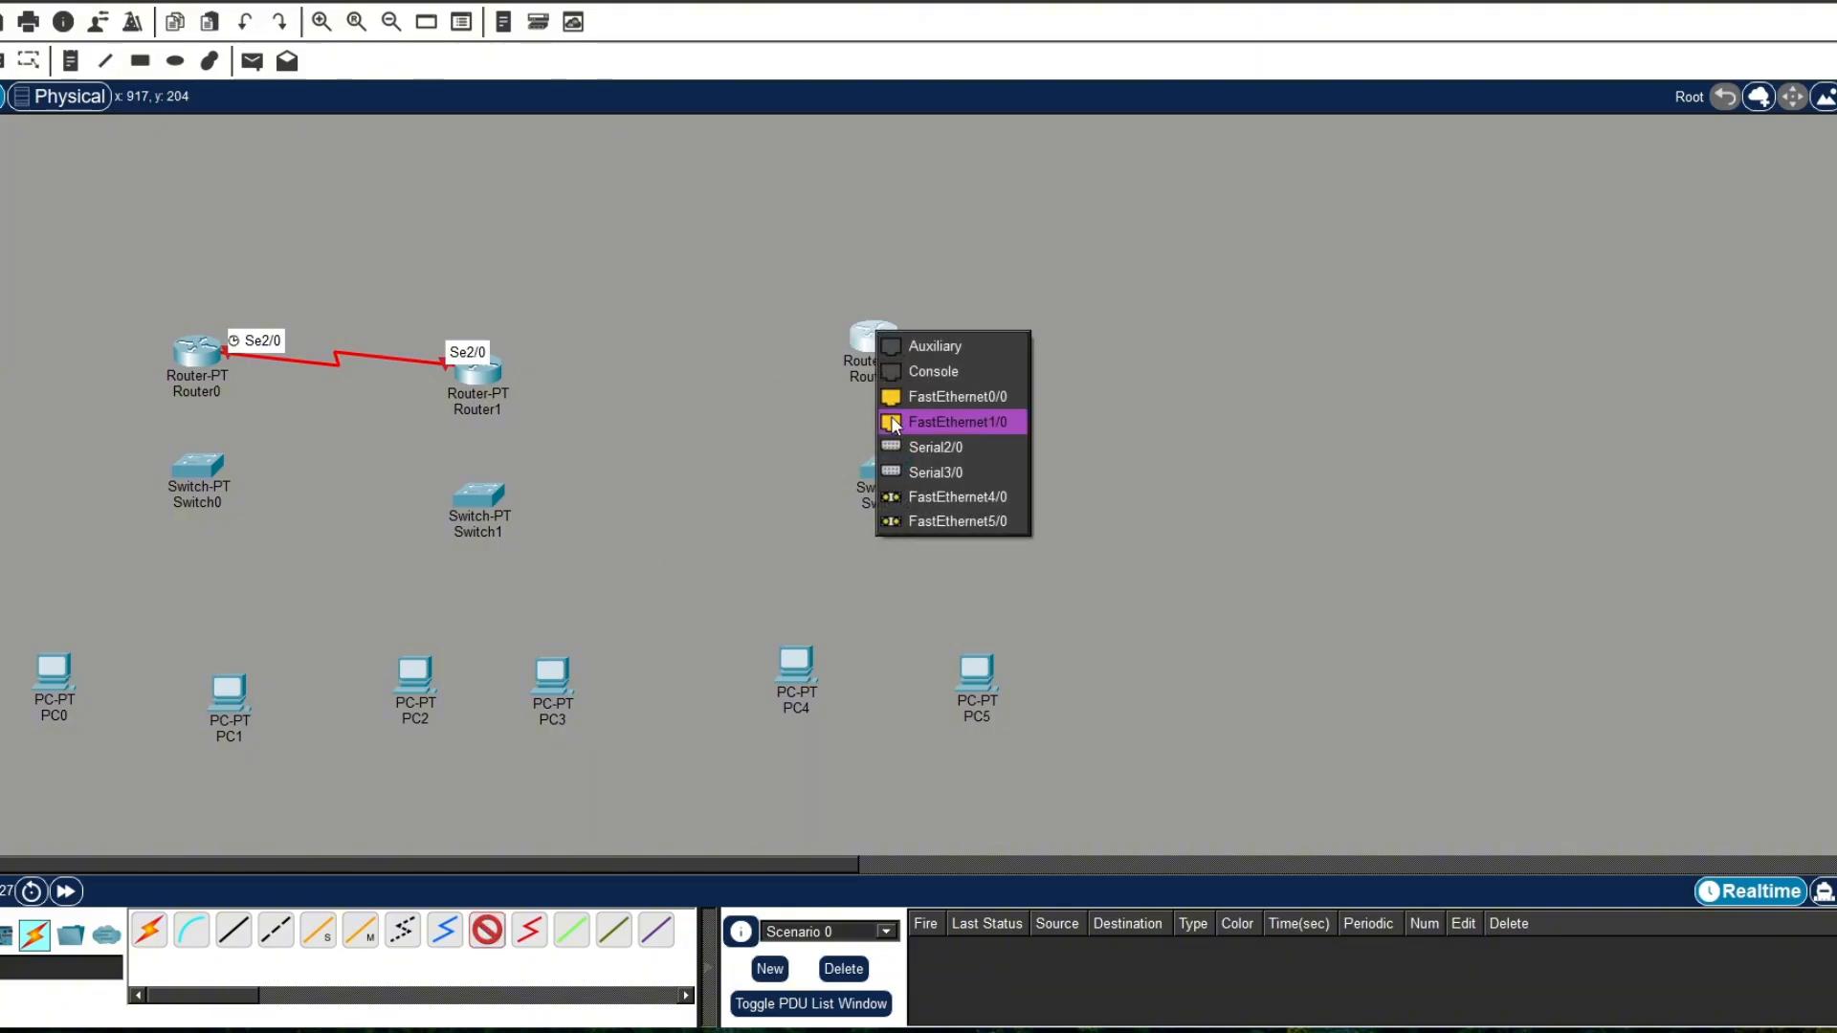
left_click(910, 465)
left_click(495, 377)
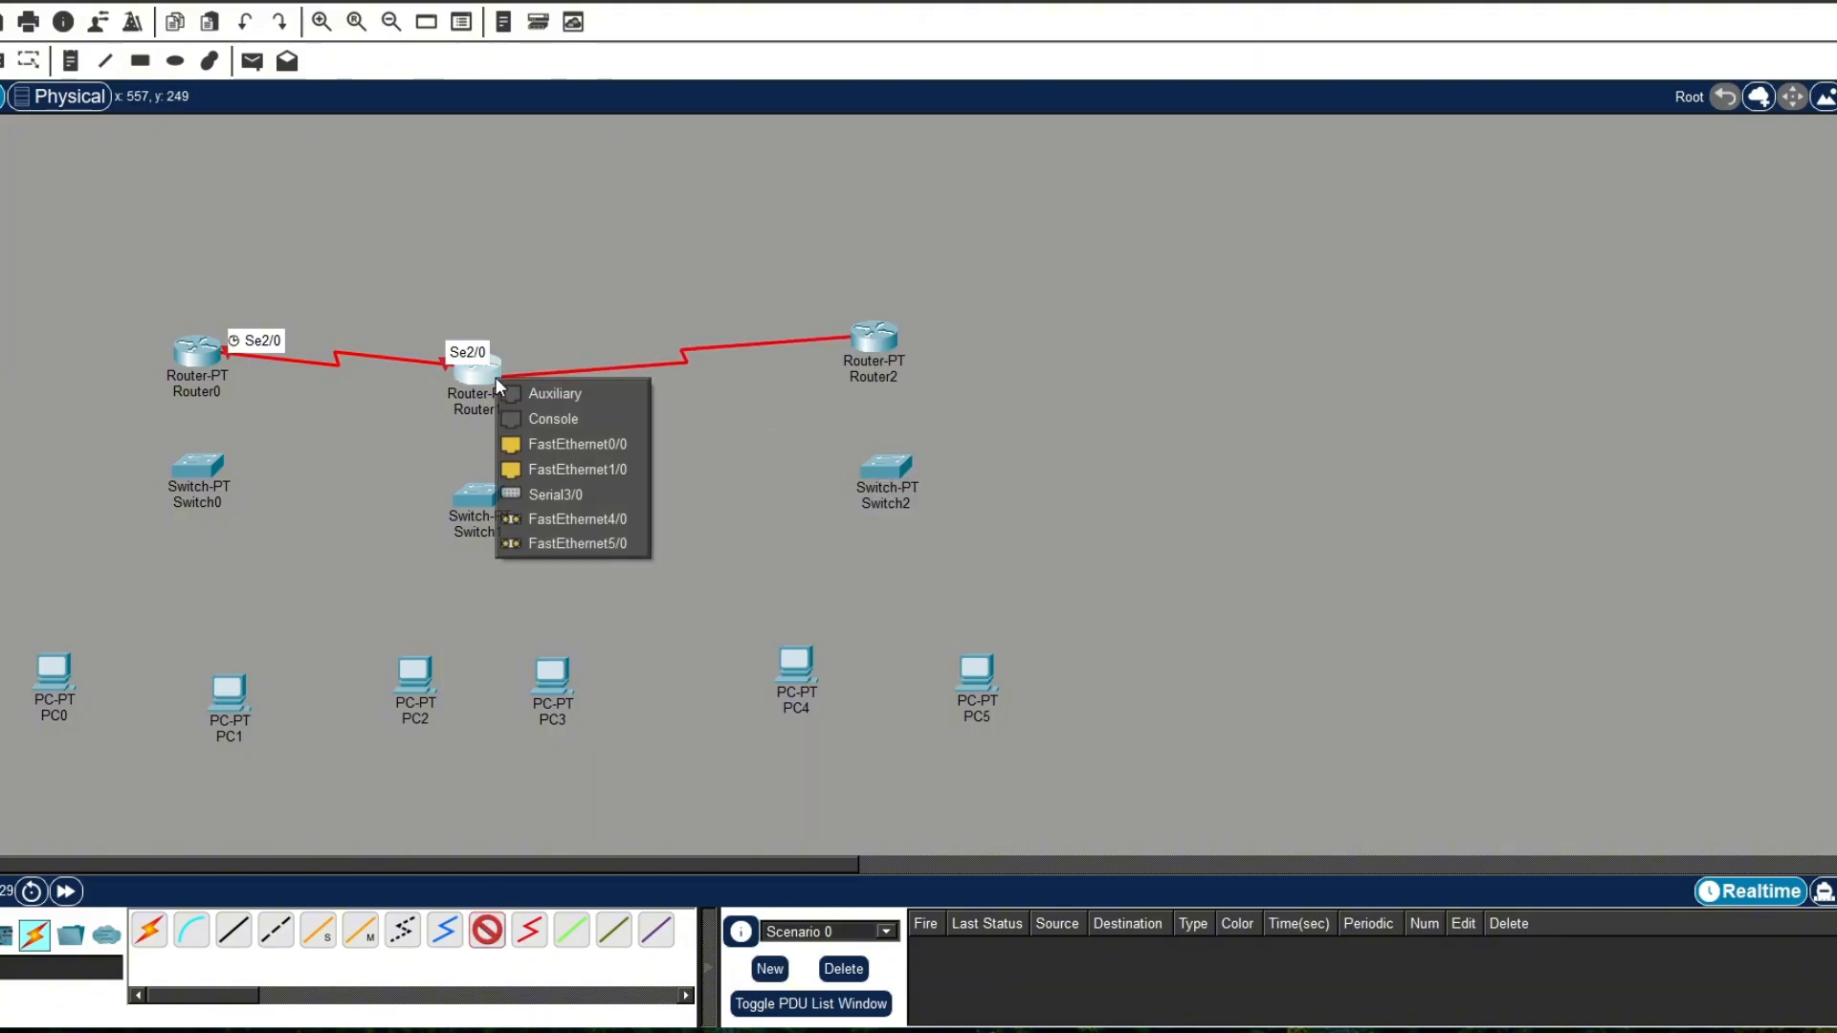
left_click(568, 497)
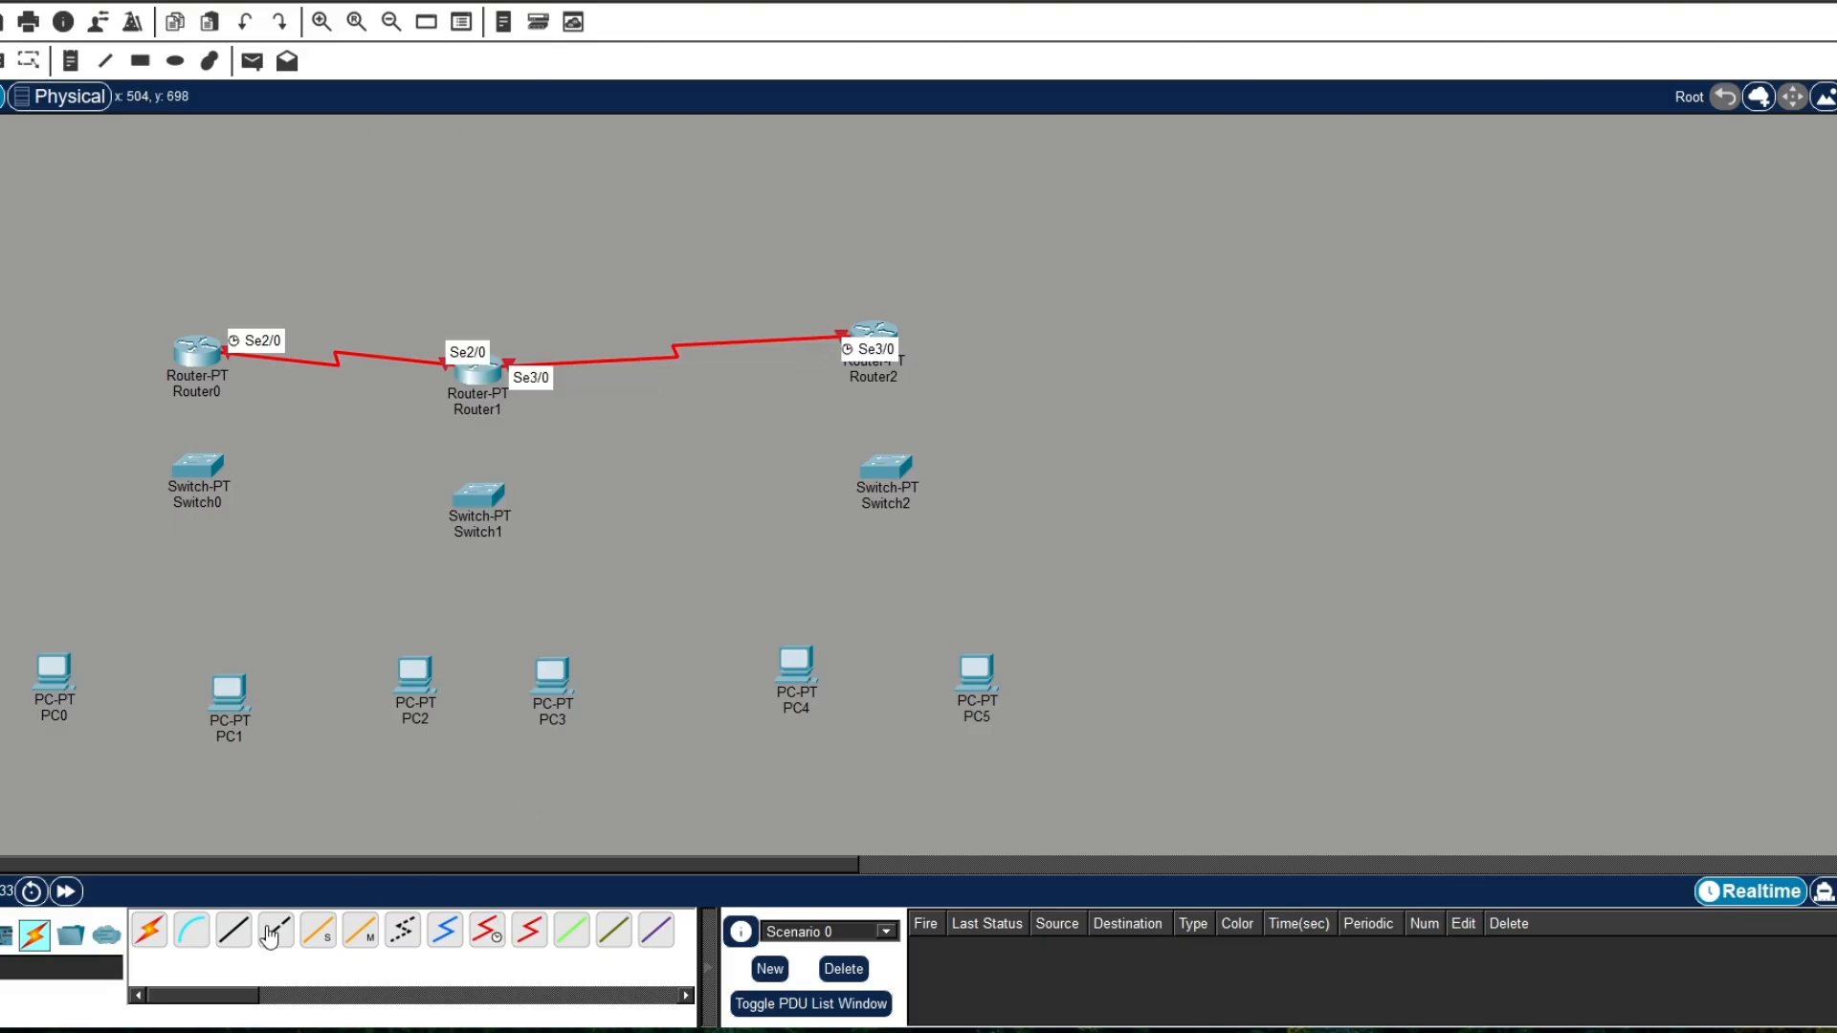
Step: Connect Router0 FastEthernet0/0 to Switch0 FastEthernet0/1 with a copper straight-through cable
left_click(234, 930)
left_click(194, 359)
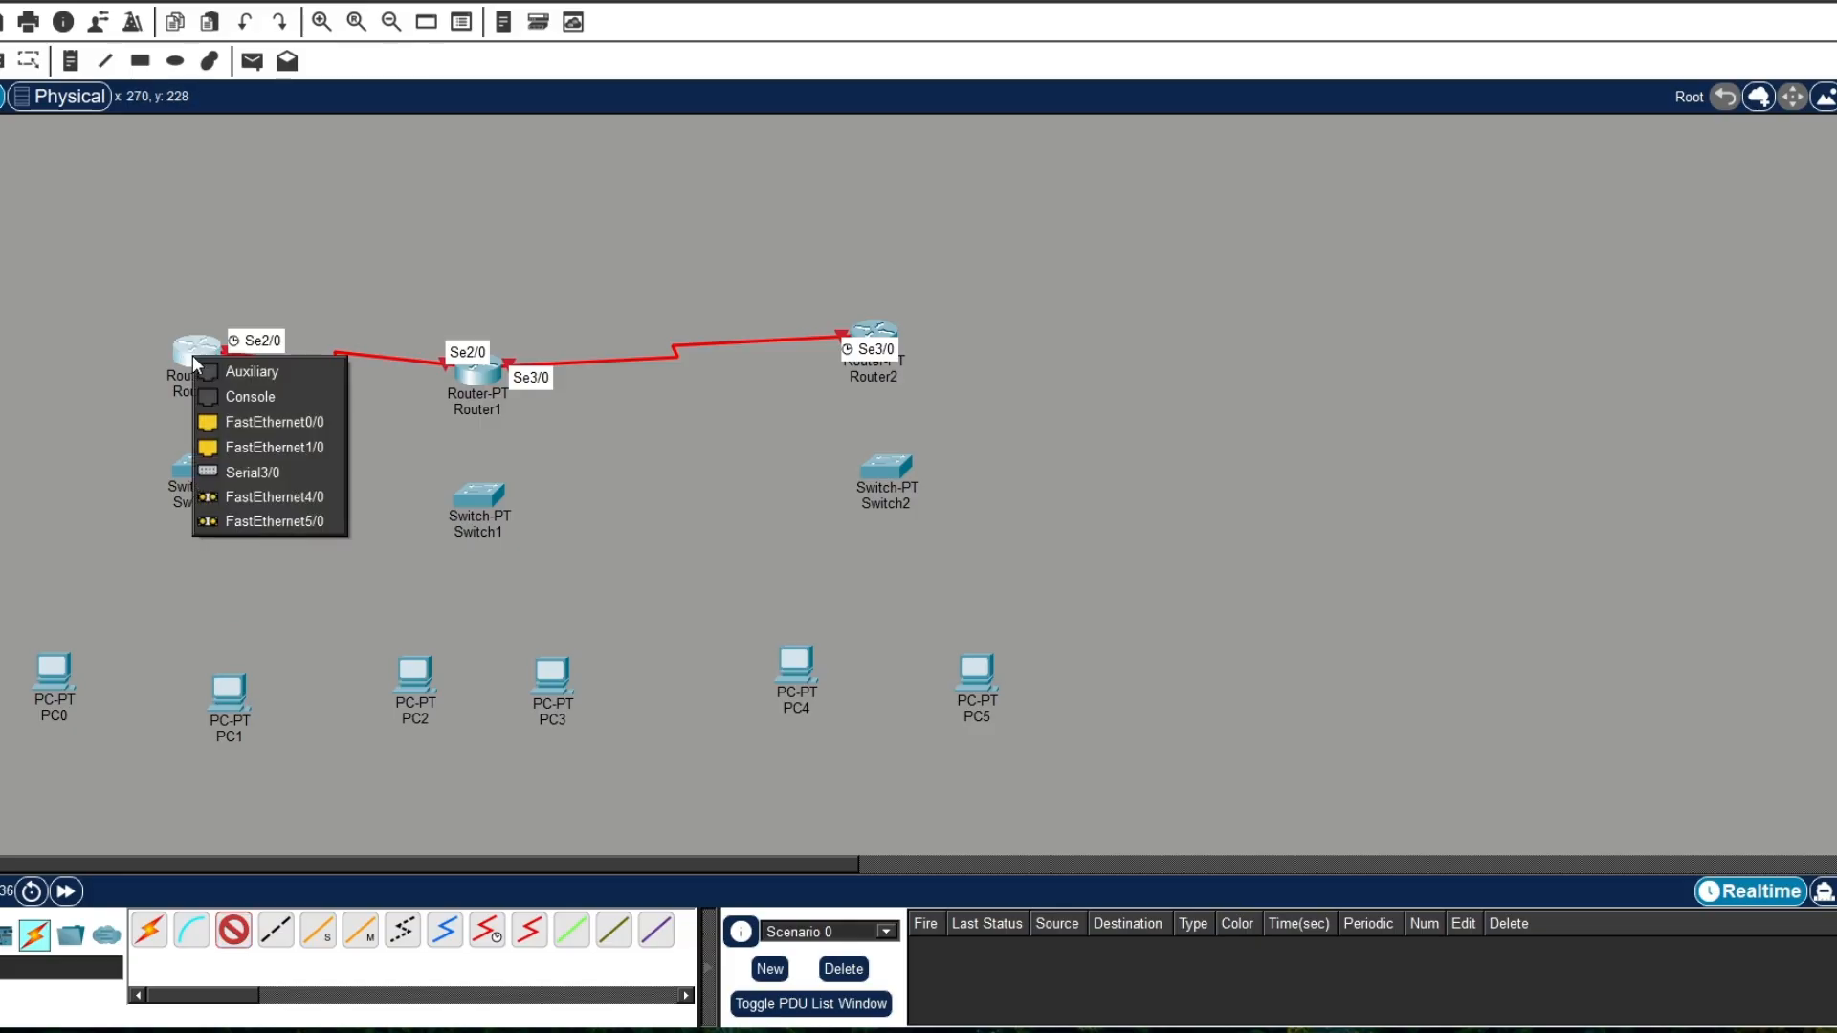
left_click(212, 421)
left_click(204, 469)
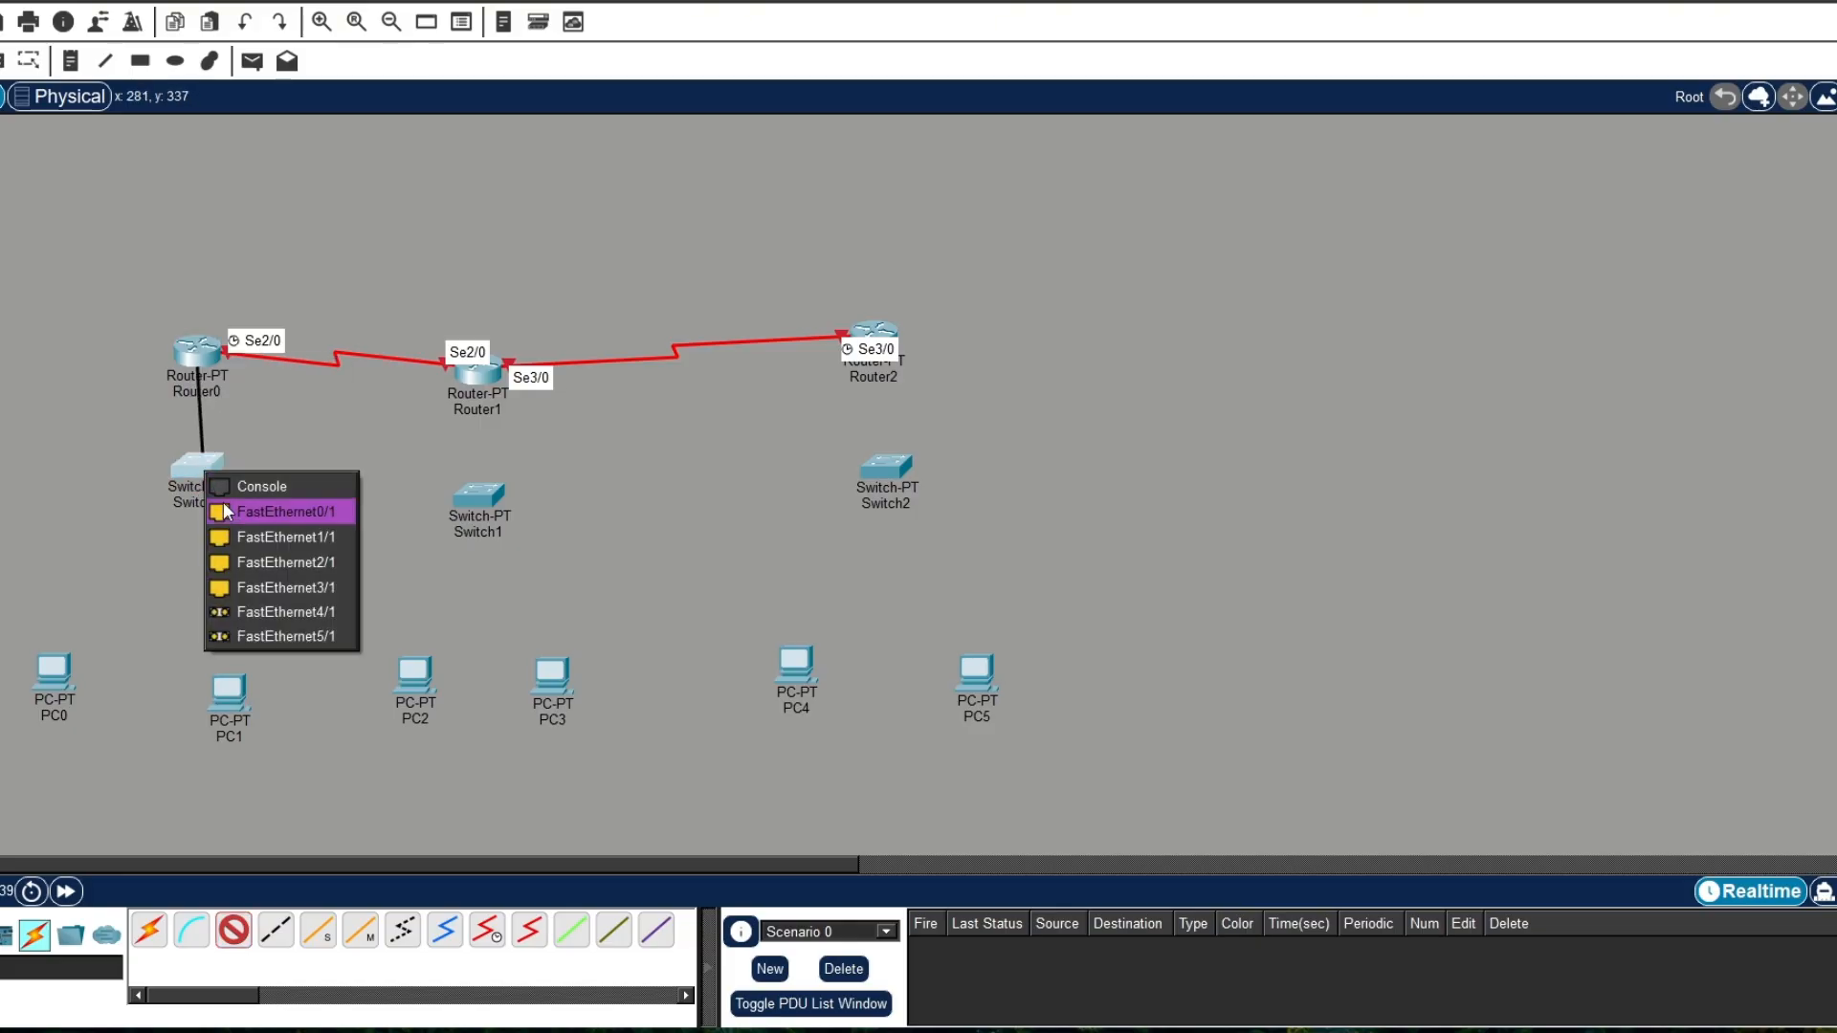
left_click(228, 510)
Step: Connect Switch0 FastEthernet1/1 to PC0 FastEthernet0 with a copper straight-through cable
left_click(232, 930)
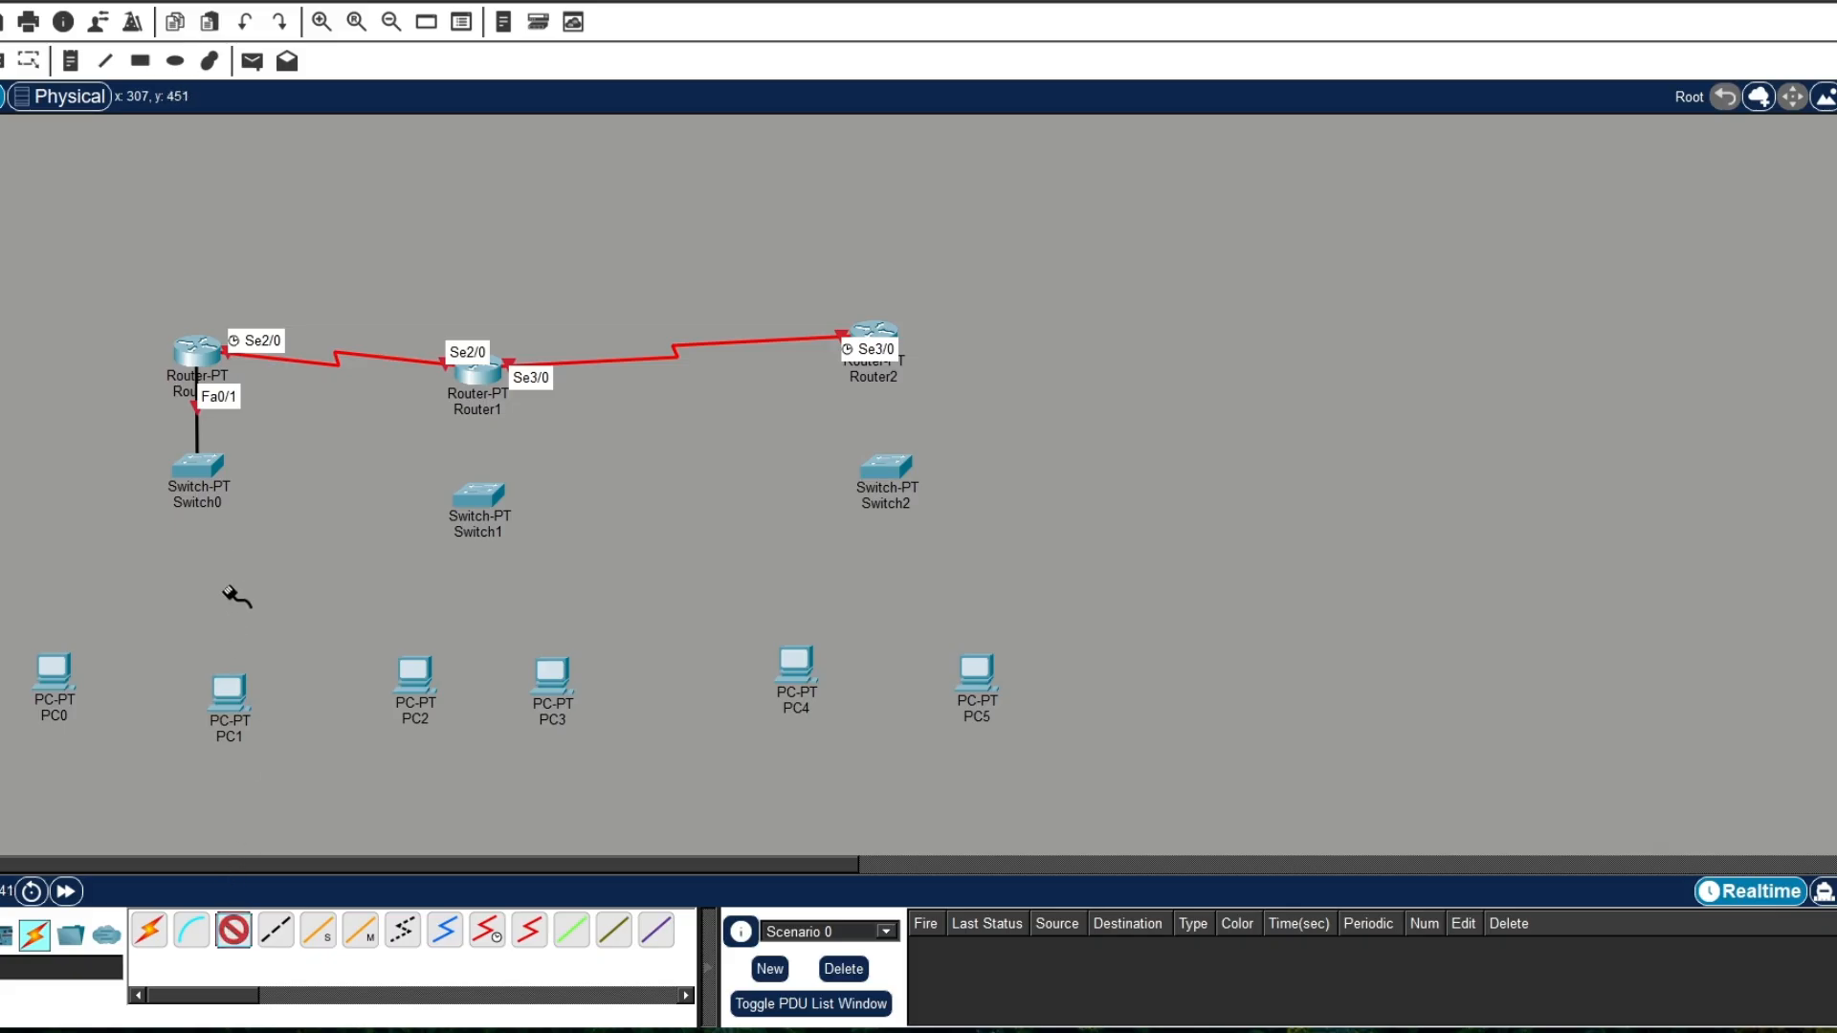
left_click(203, 466)
left_click(245, 508)
left_click(54, 664)
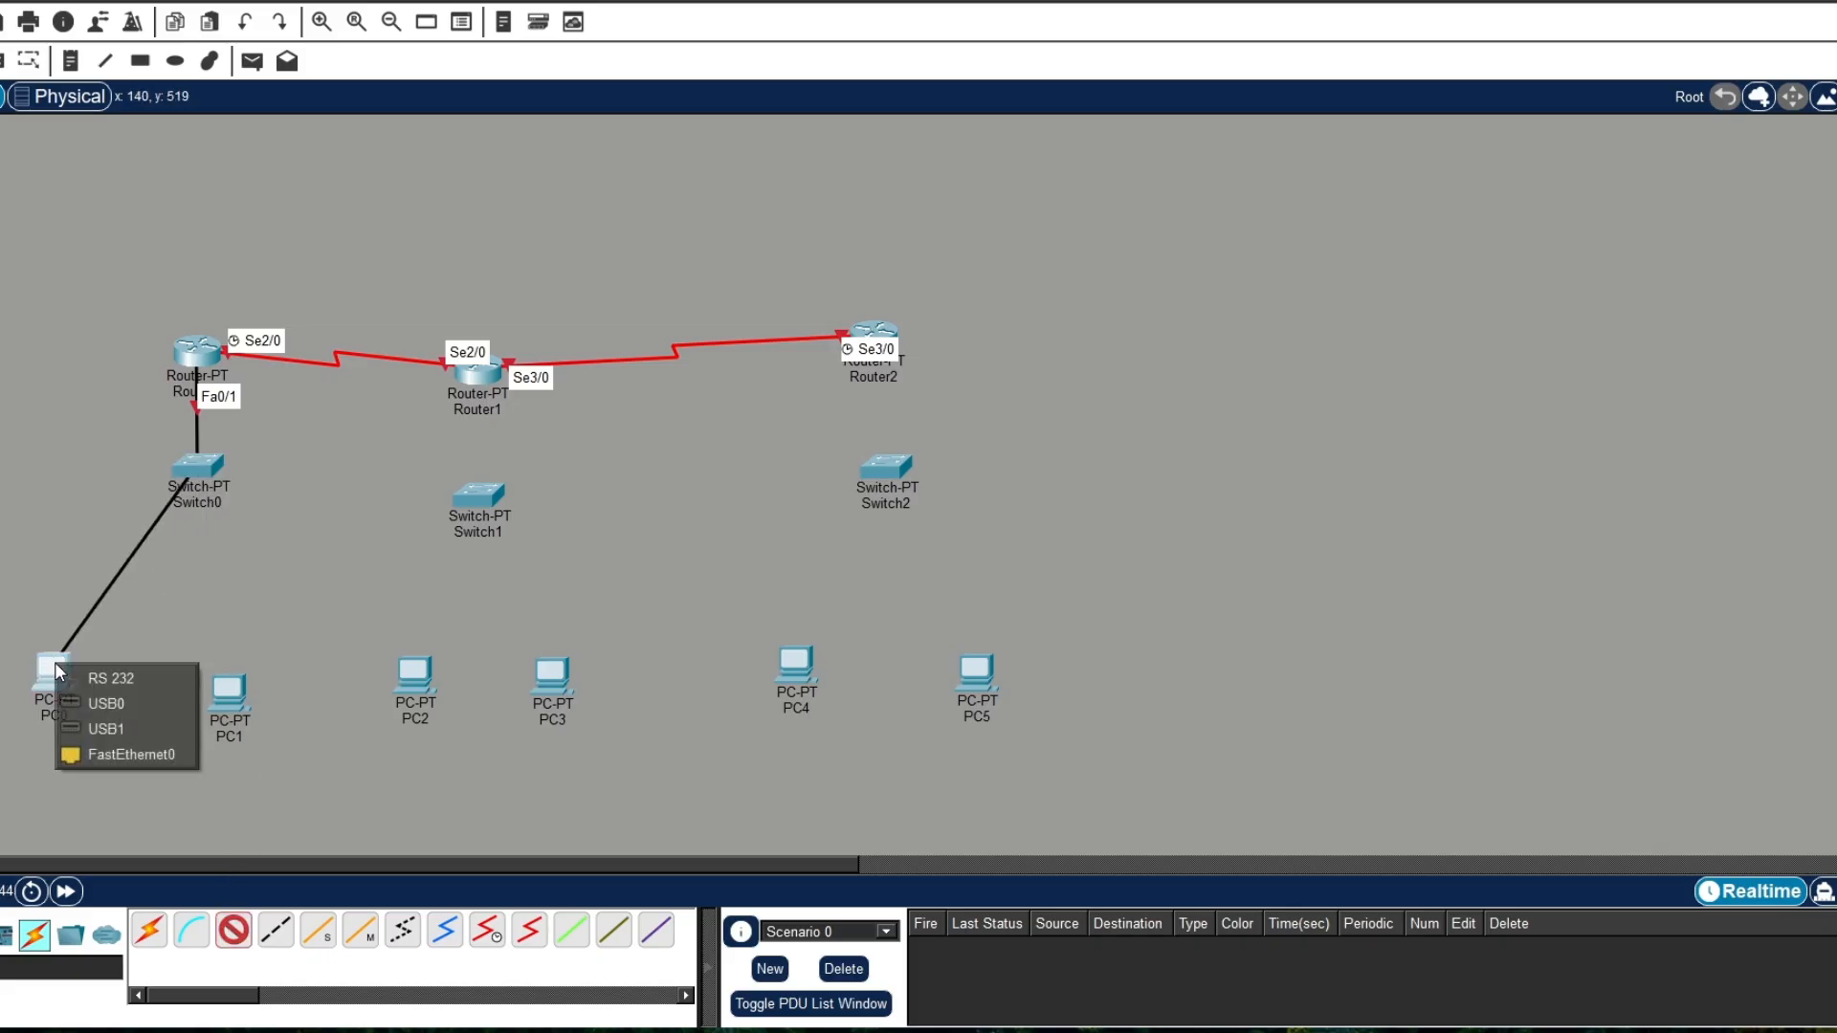
left_click(169, 755)
Step: Connect Switch0 FastEthernet2/1 to PC1 FastEthernet0 with a copper straight-through cable
left_click(243, 938)
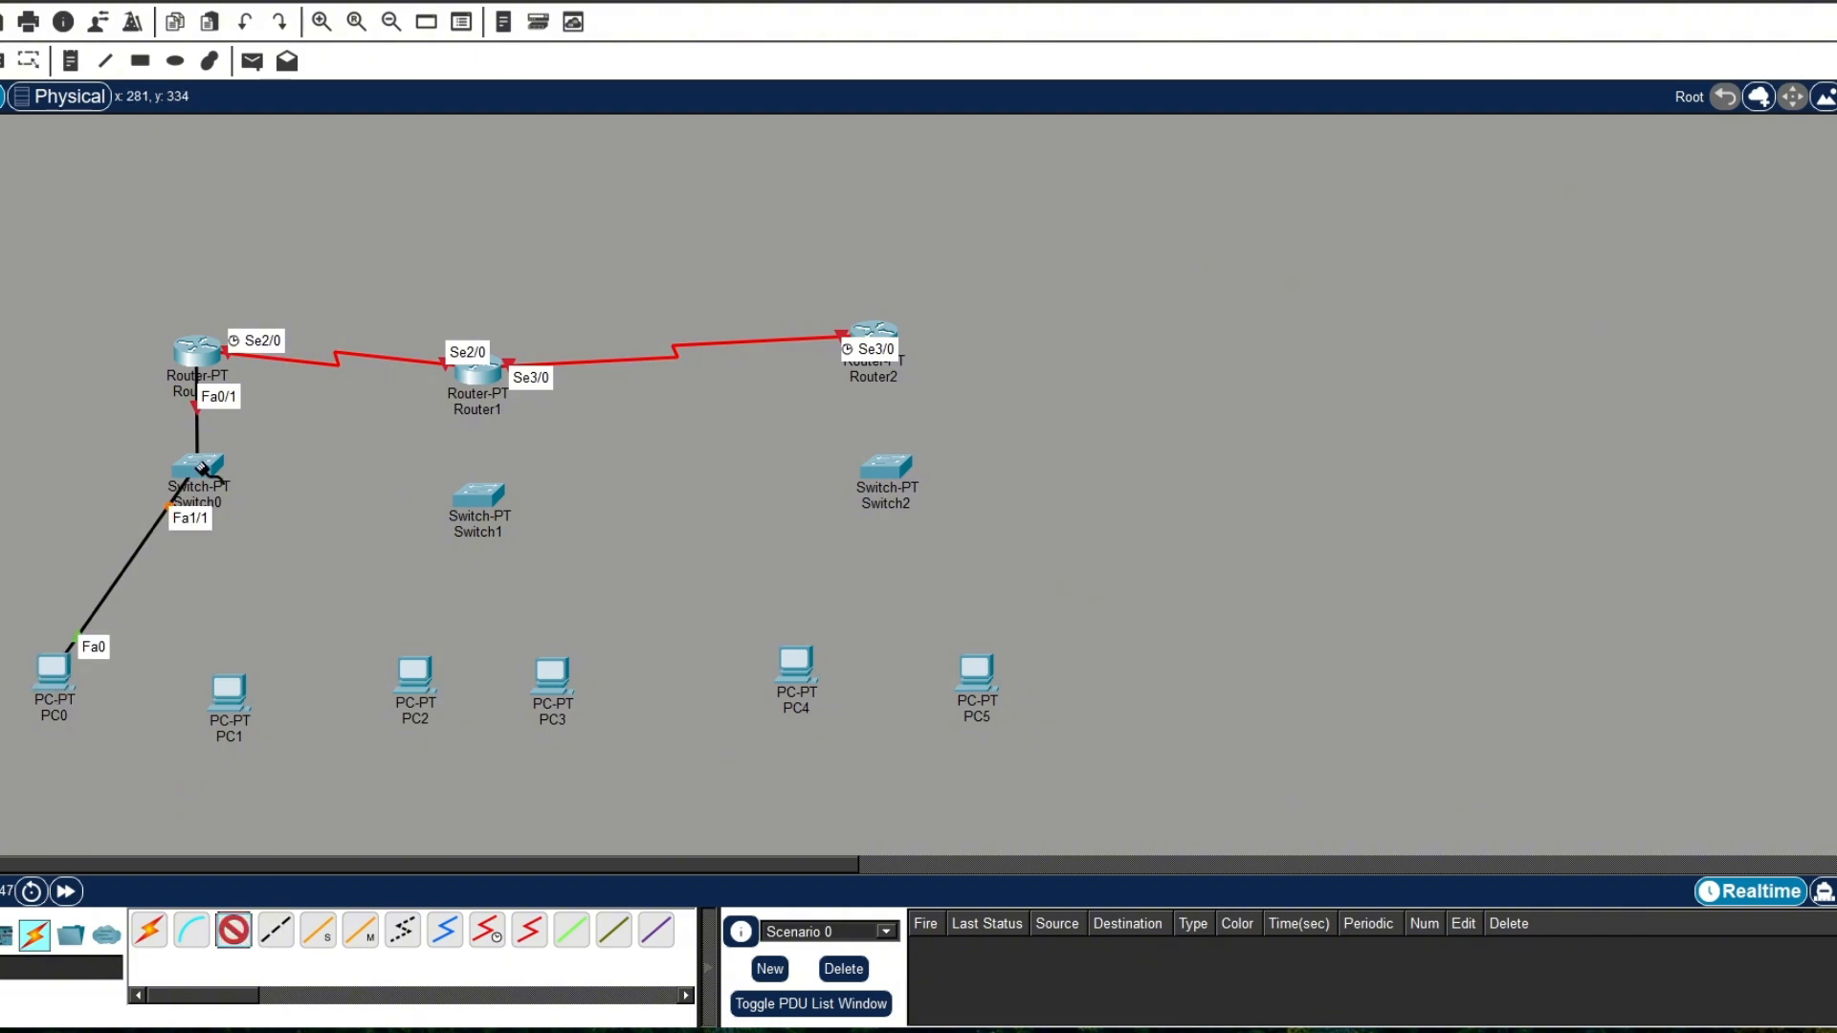
left_click(204, 467)
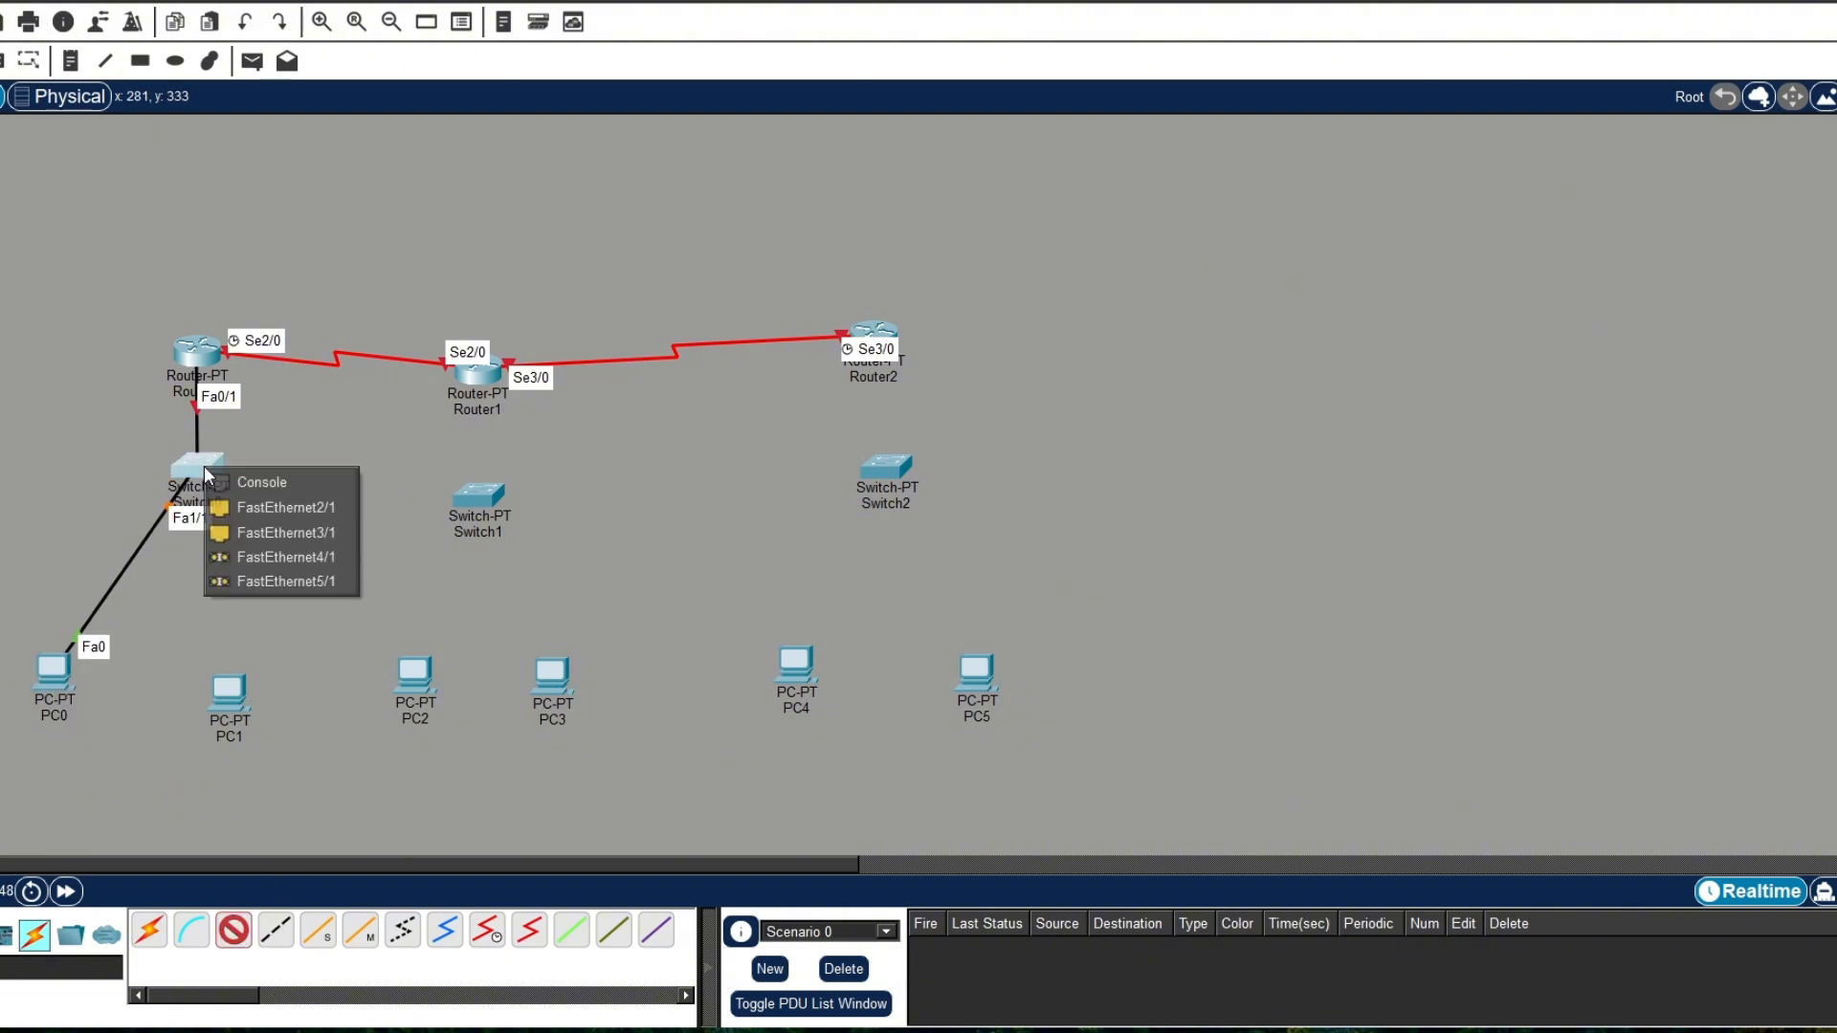
left_click(285, 532)
left_click(229, 690)
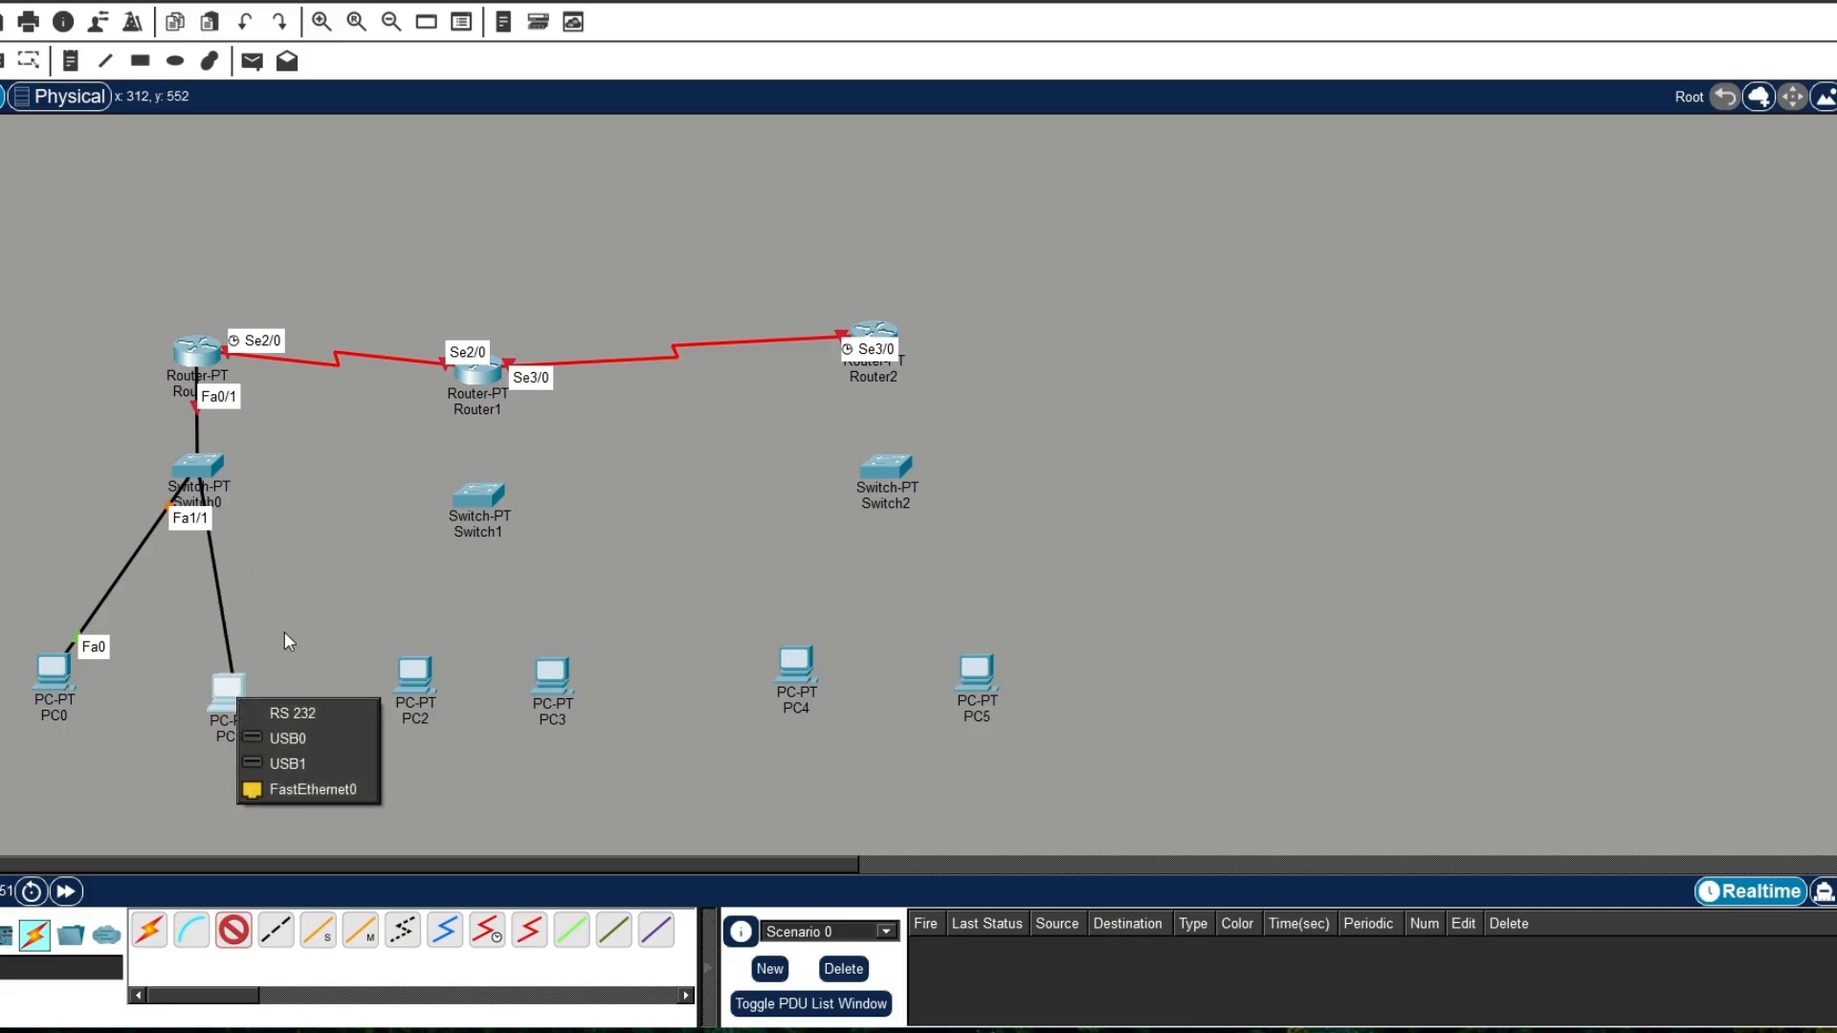
left_click(285, 789)
Step: Connect Router1 FastEthernet0/0 to Switch1 FastEthernet0/1 with a copper straight-through cable
left_click(237, 930)
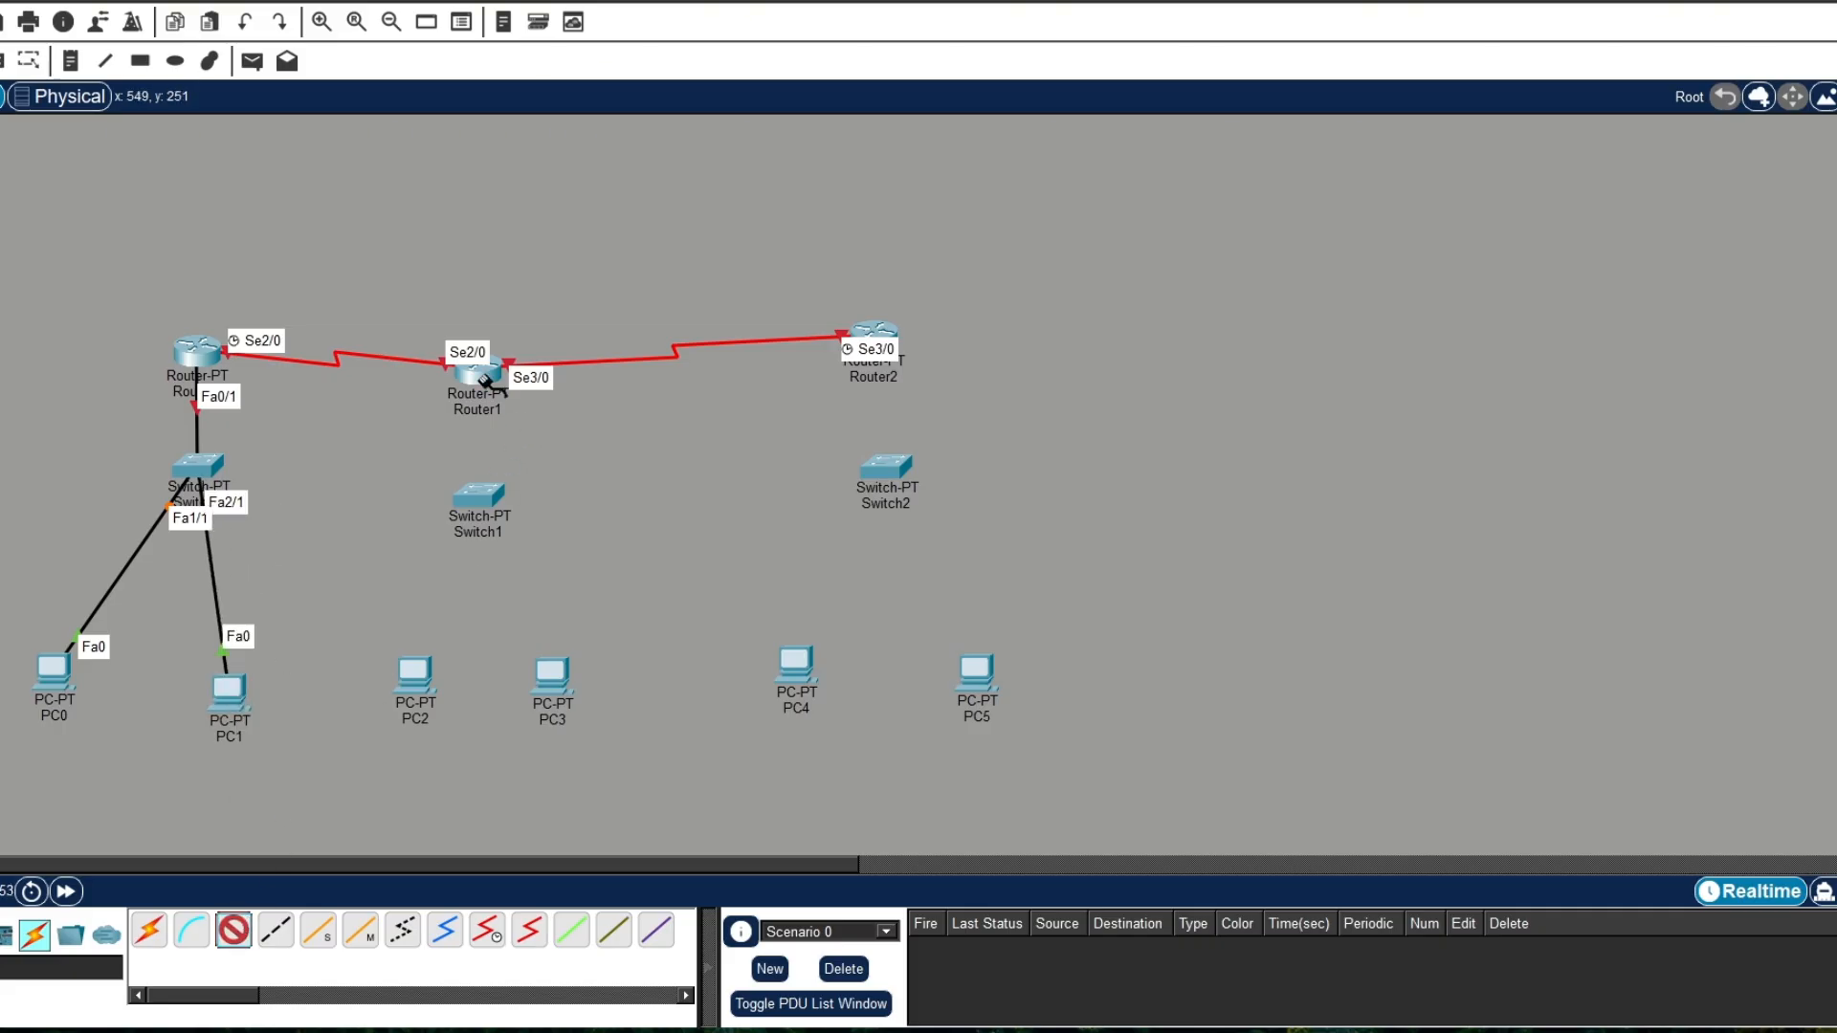
left_click(483, 380)
left_click(541, 439)
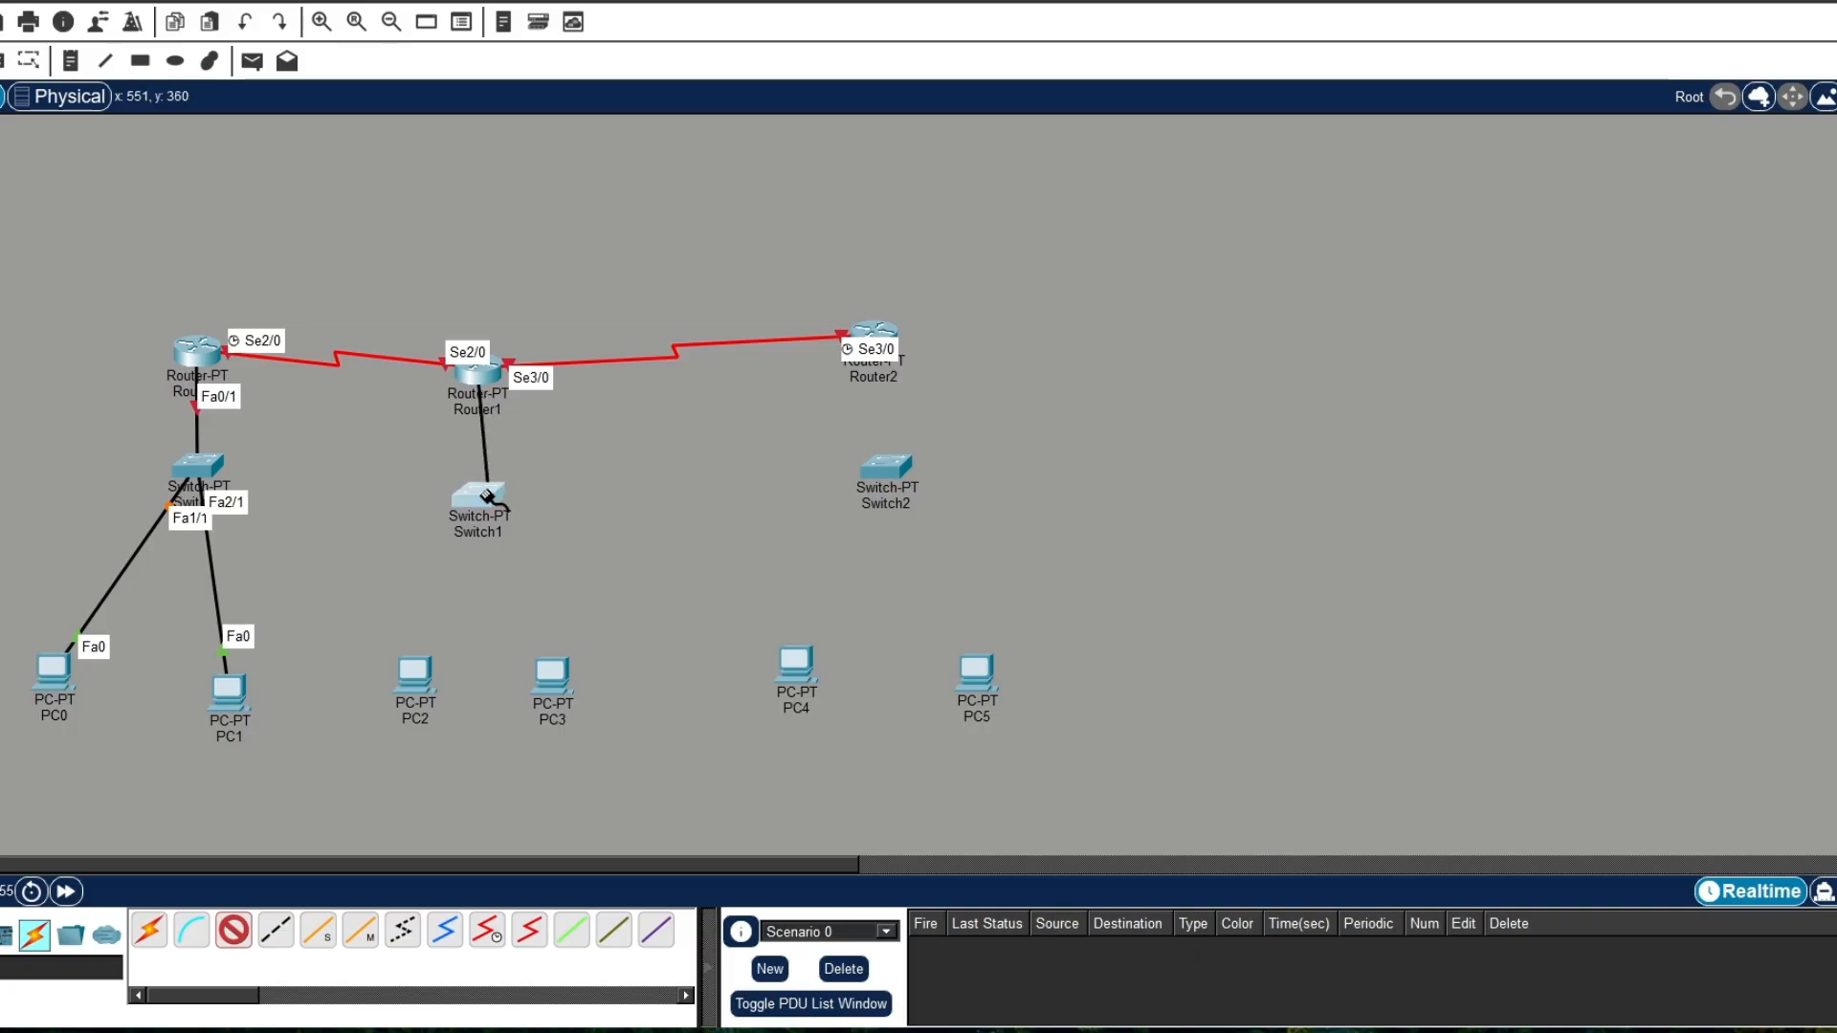
left_click(488, 498)
left_click(557, 536)
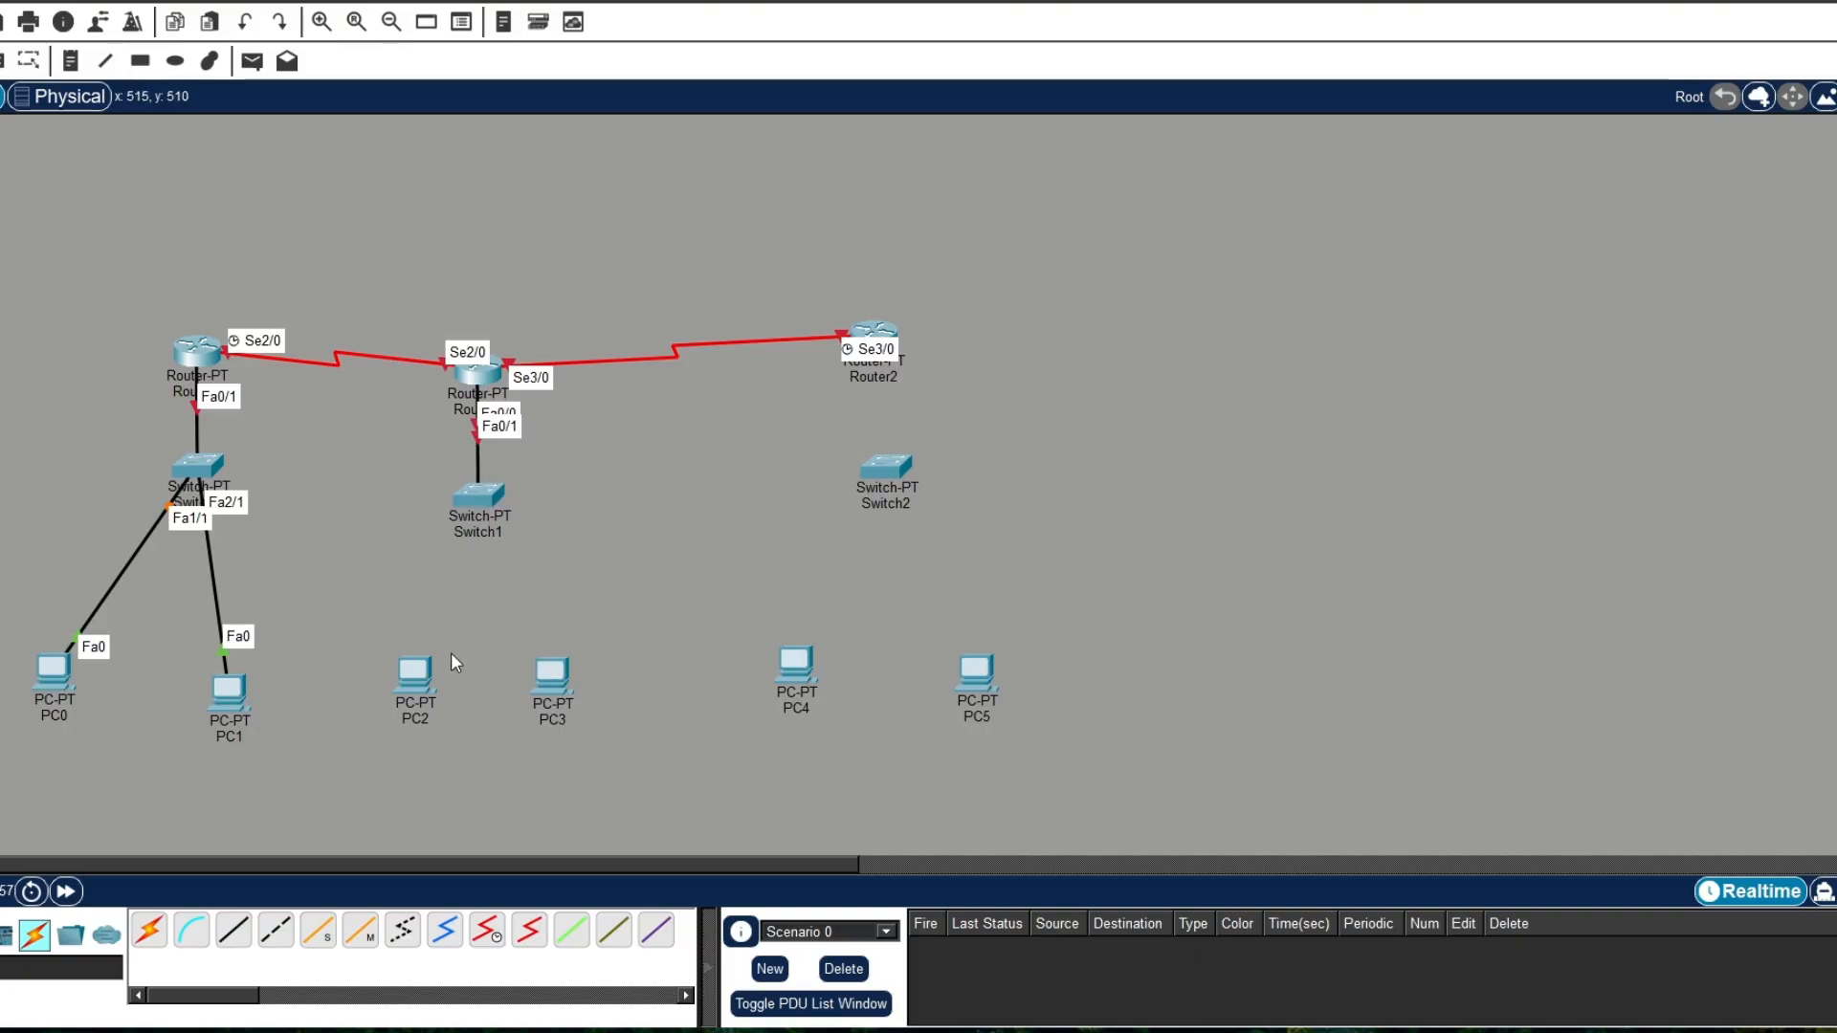
Step: Connect Switch1 FastEthernet1/1 to PC2 FastEthernet0 with a copper straight-through cable
left_click(233, 930)
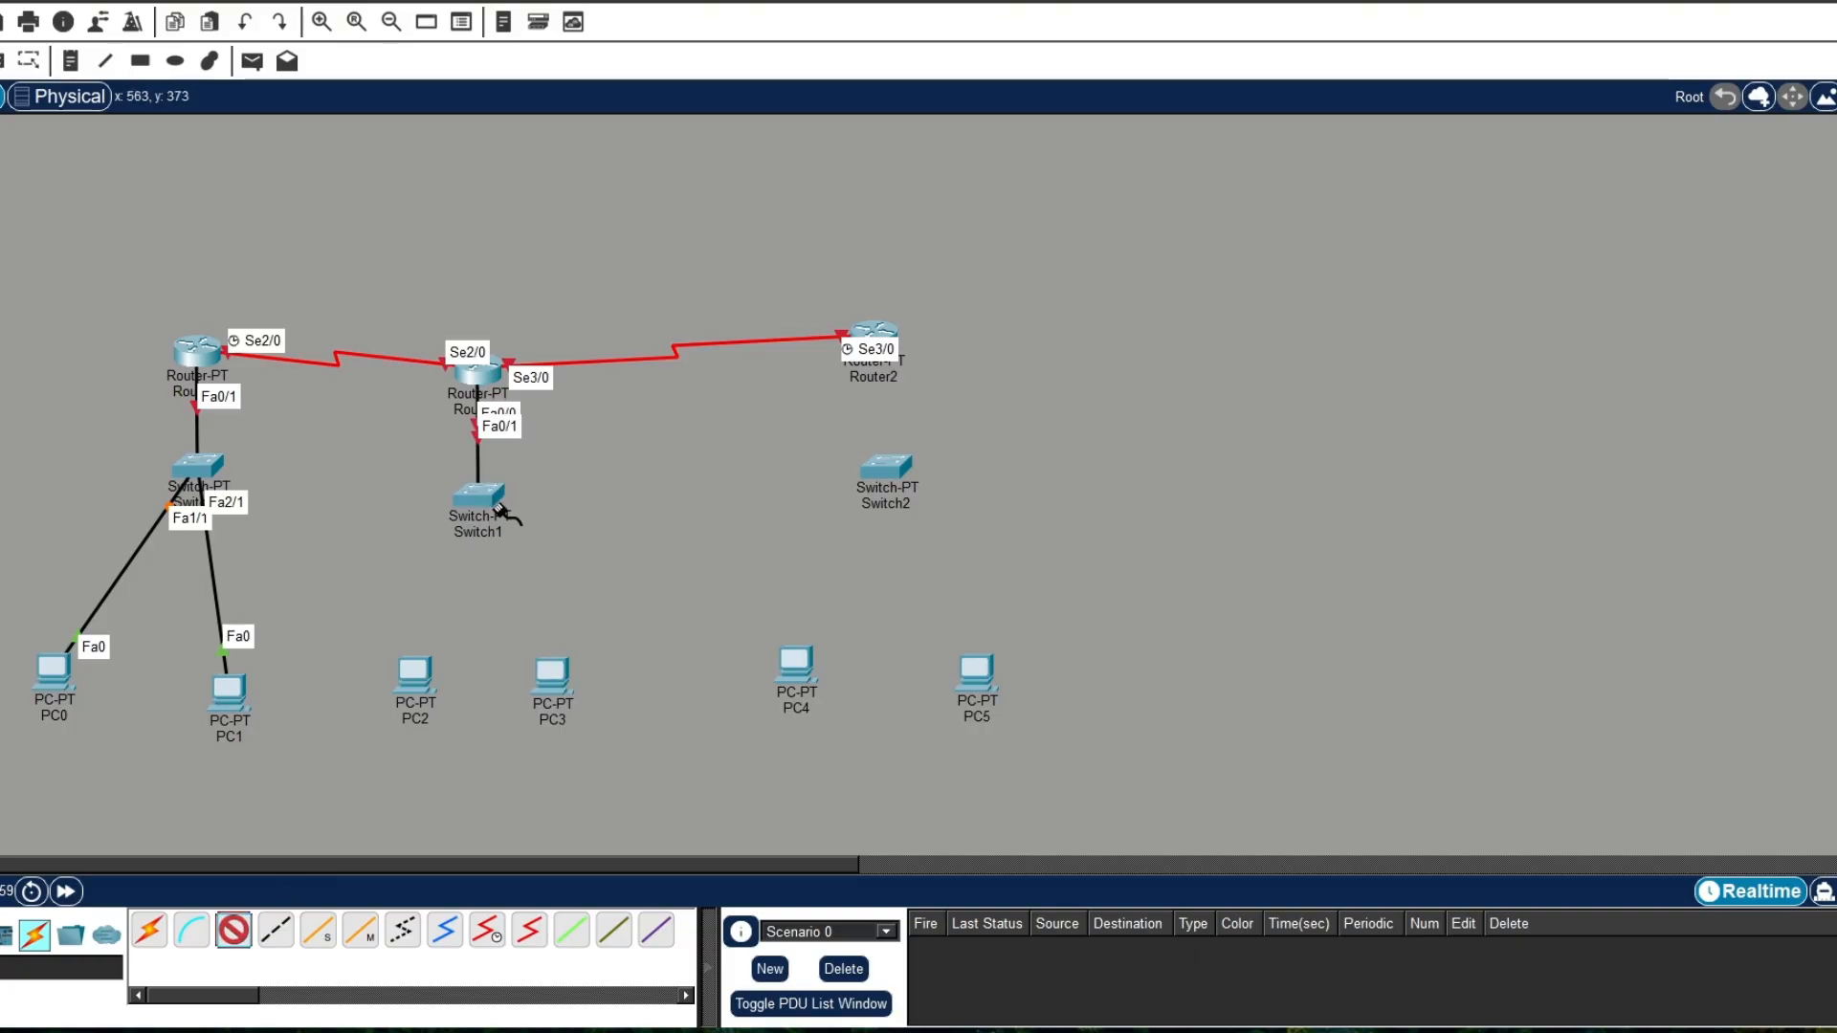
left_click(498, 507)
left_click(554, 543)
left_click(417, 676)
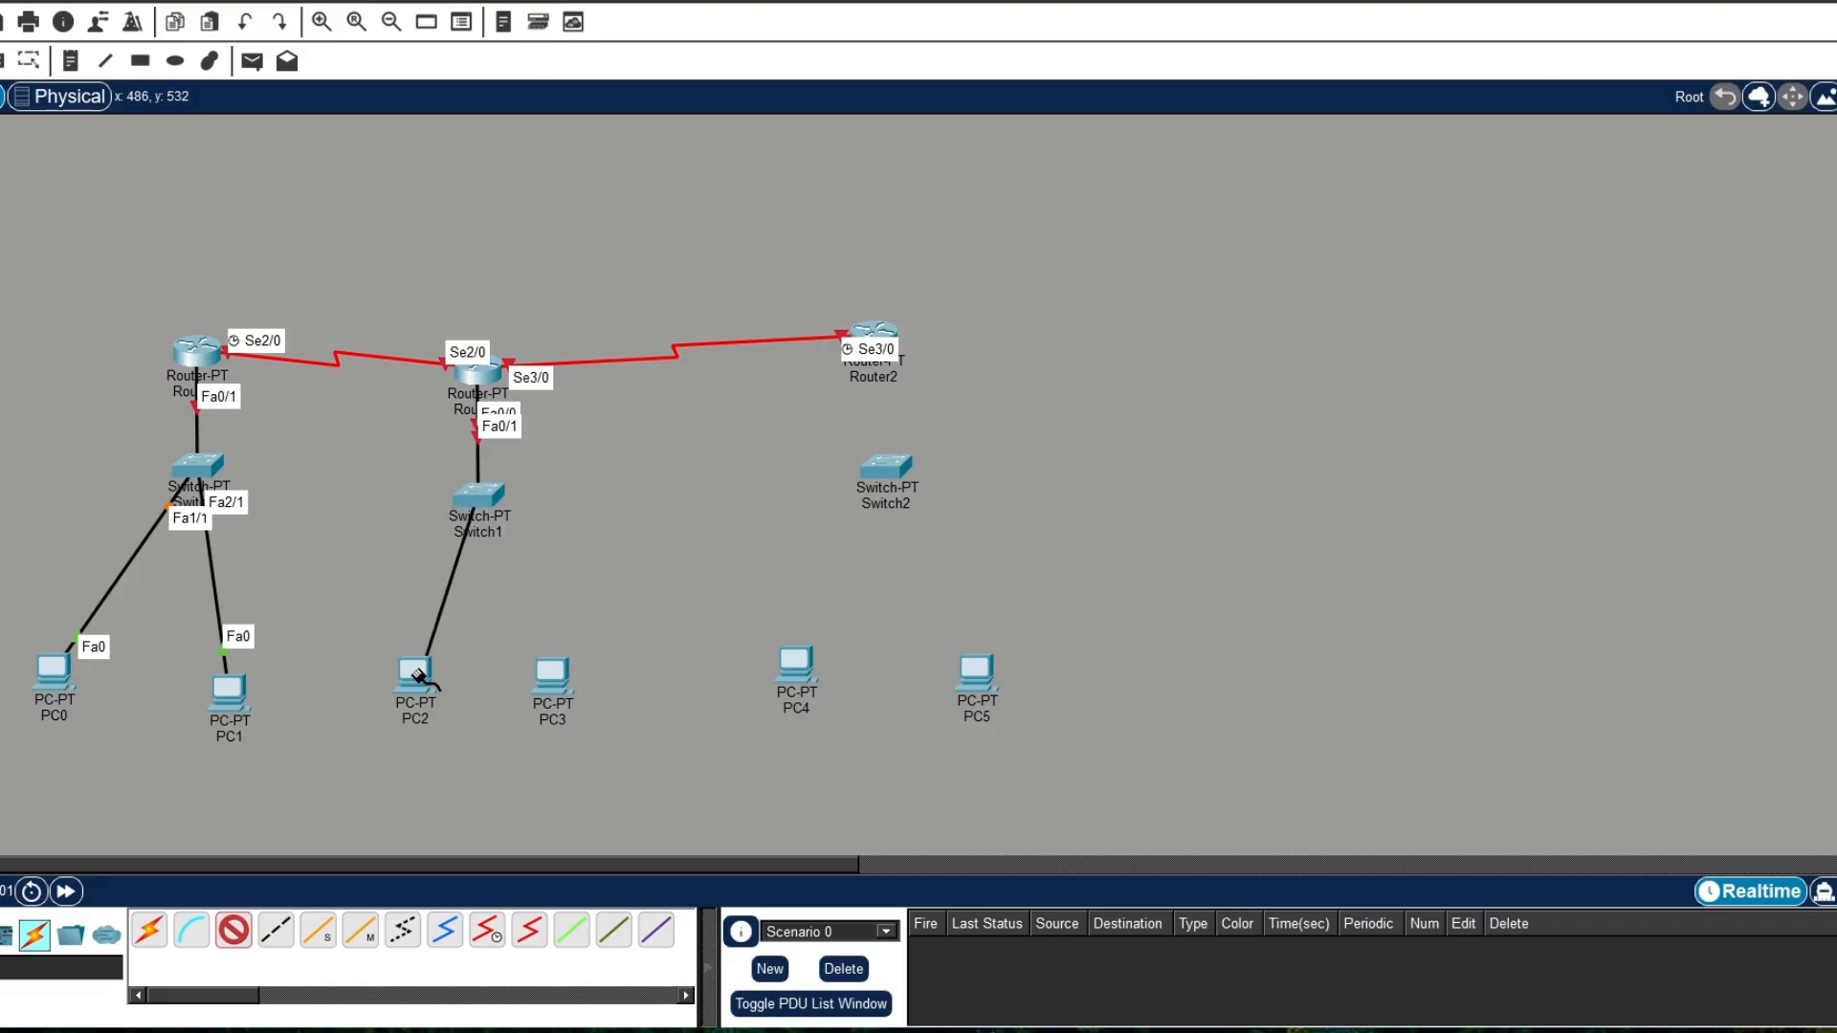
left_click(418, 675)
left_click(492, 763)
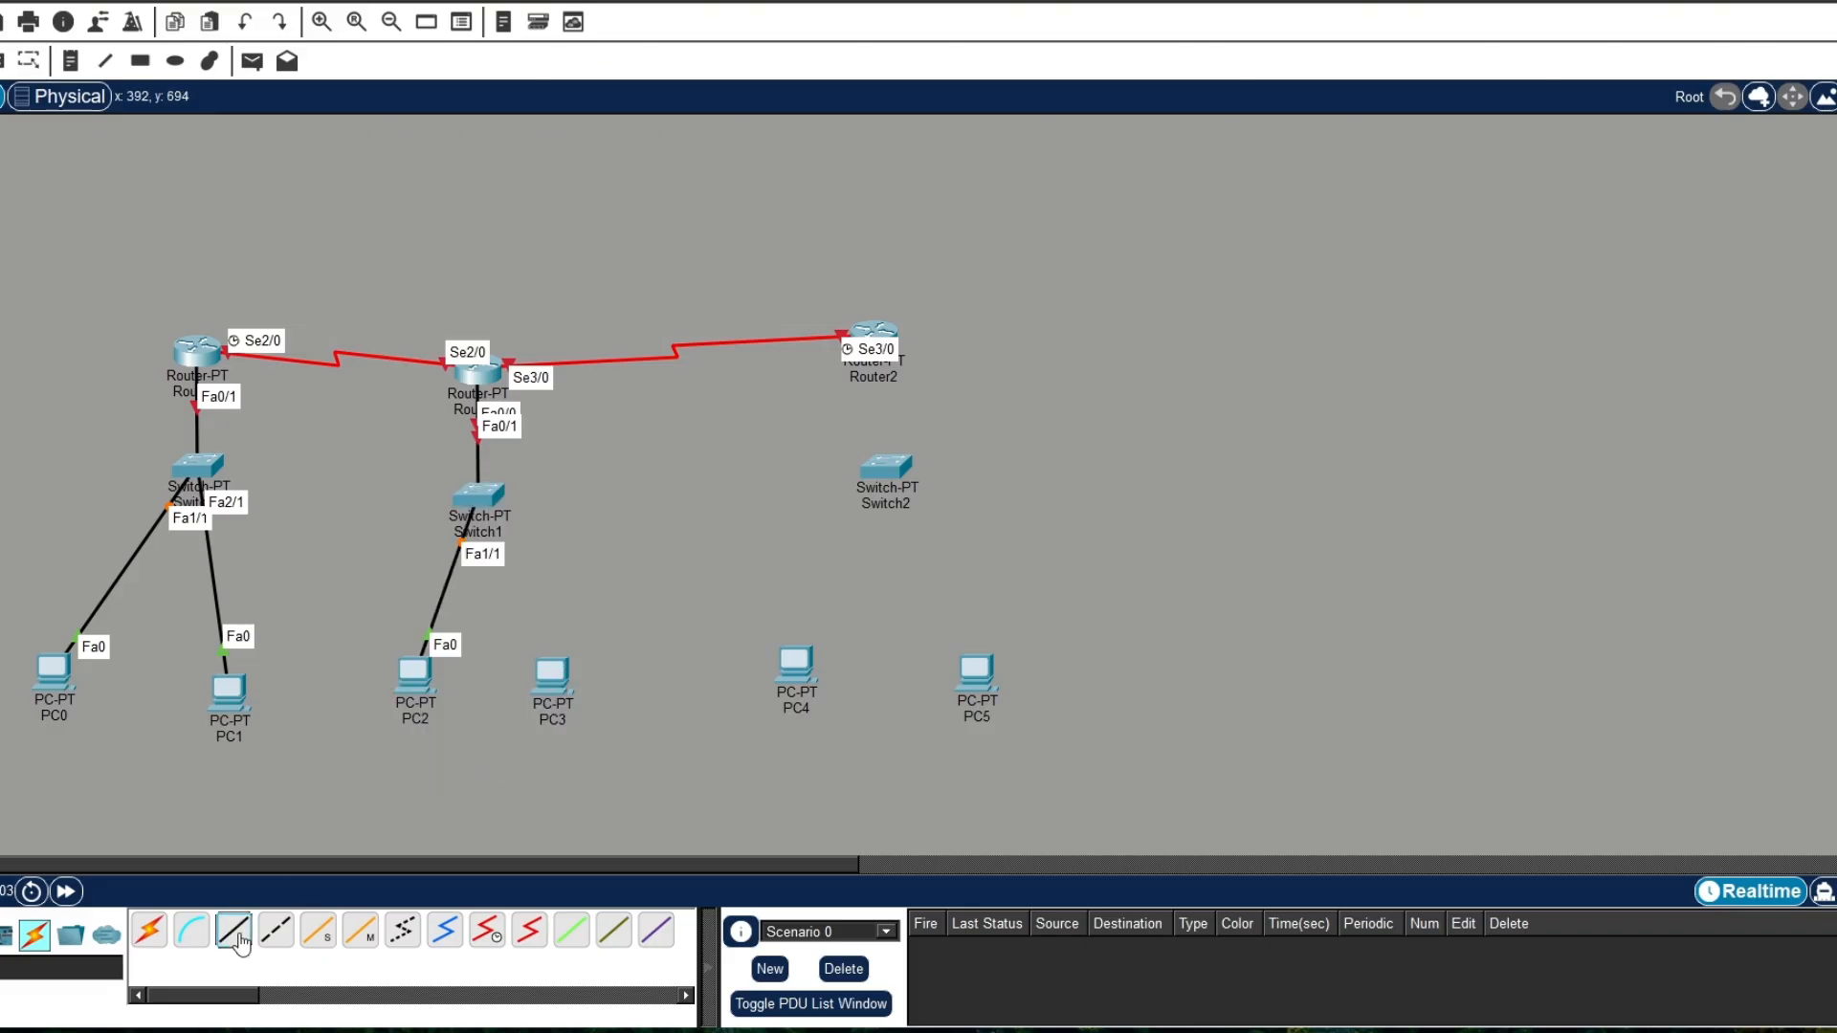
Step: Connect Switch1 FastEthernet2/1 to PC3 FastEthernet0 with a copper straight-through cable
left_click(239, 942)
left_click(481, 501)
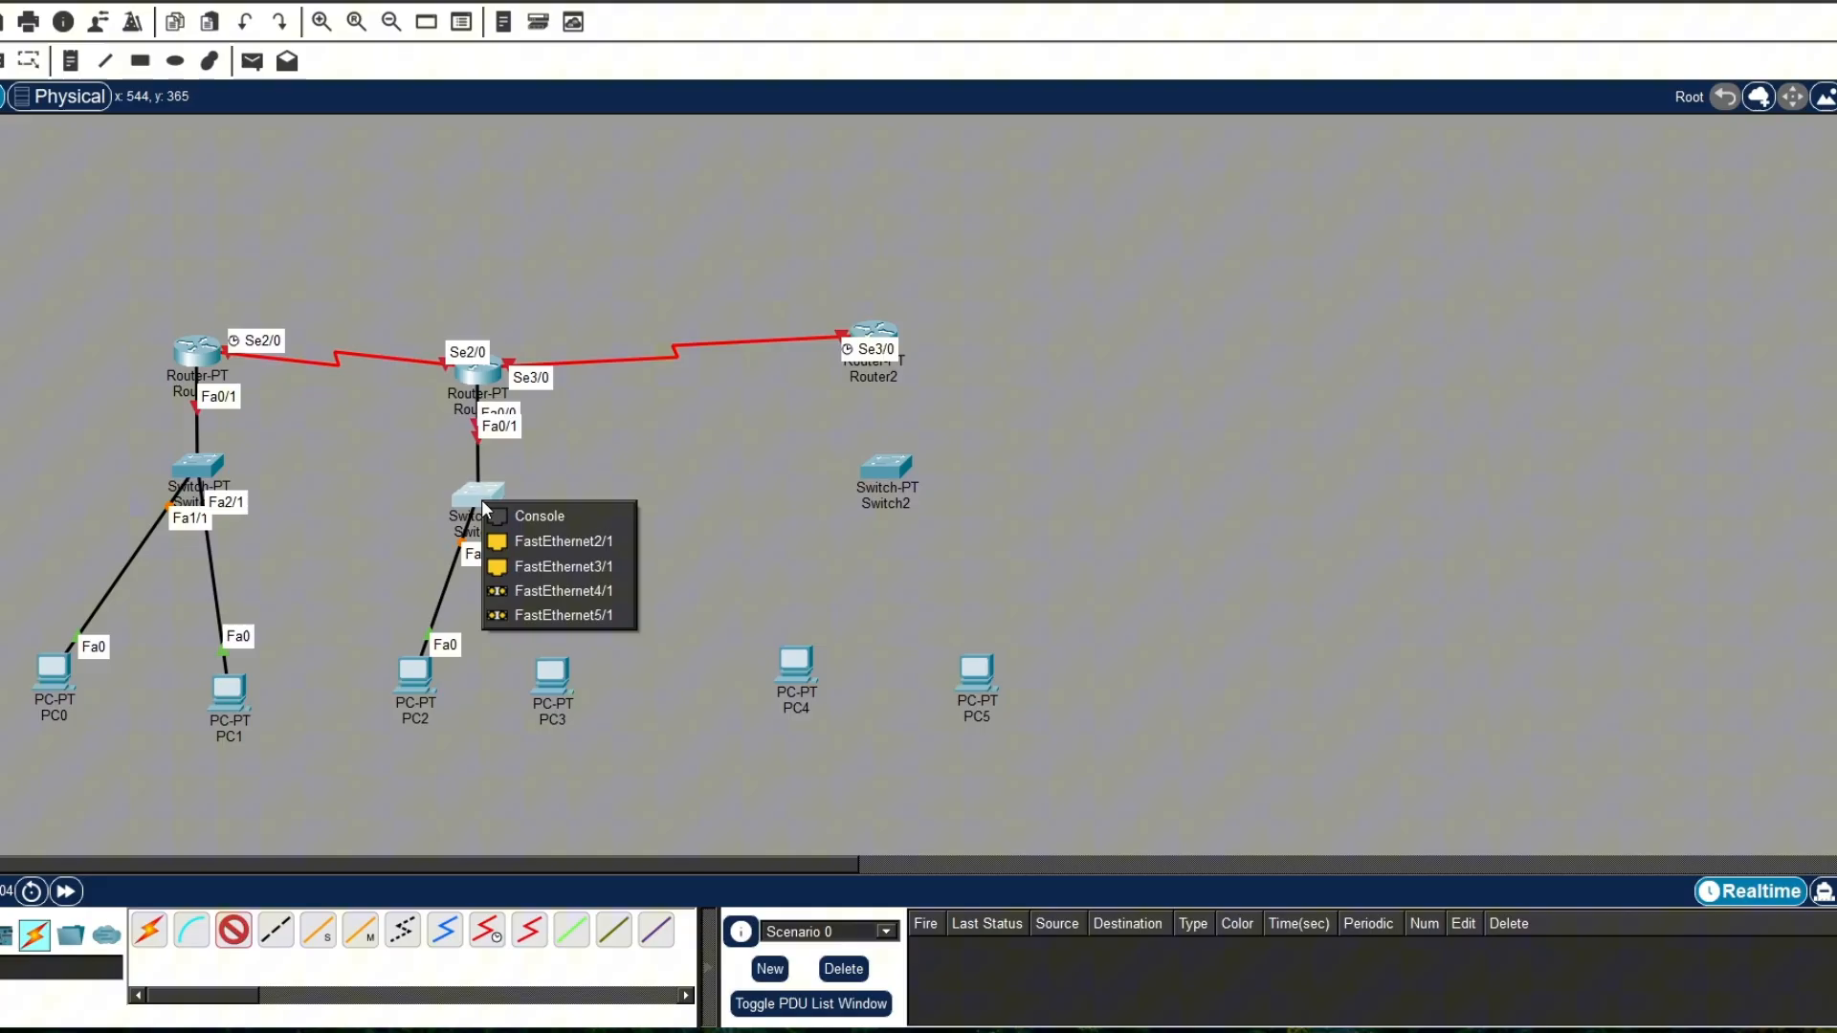
left_click(554, 567)
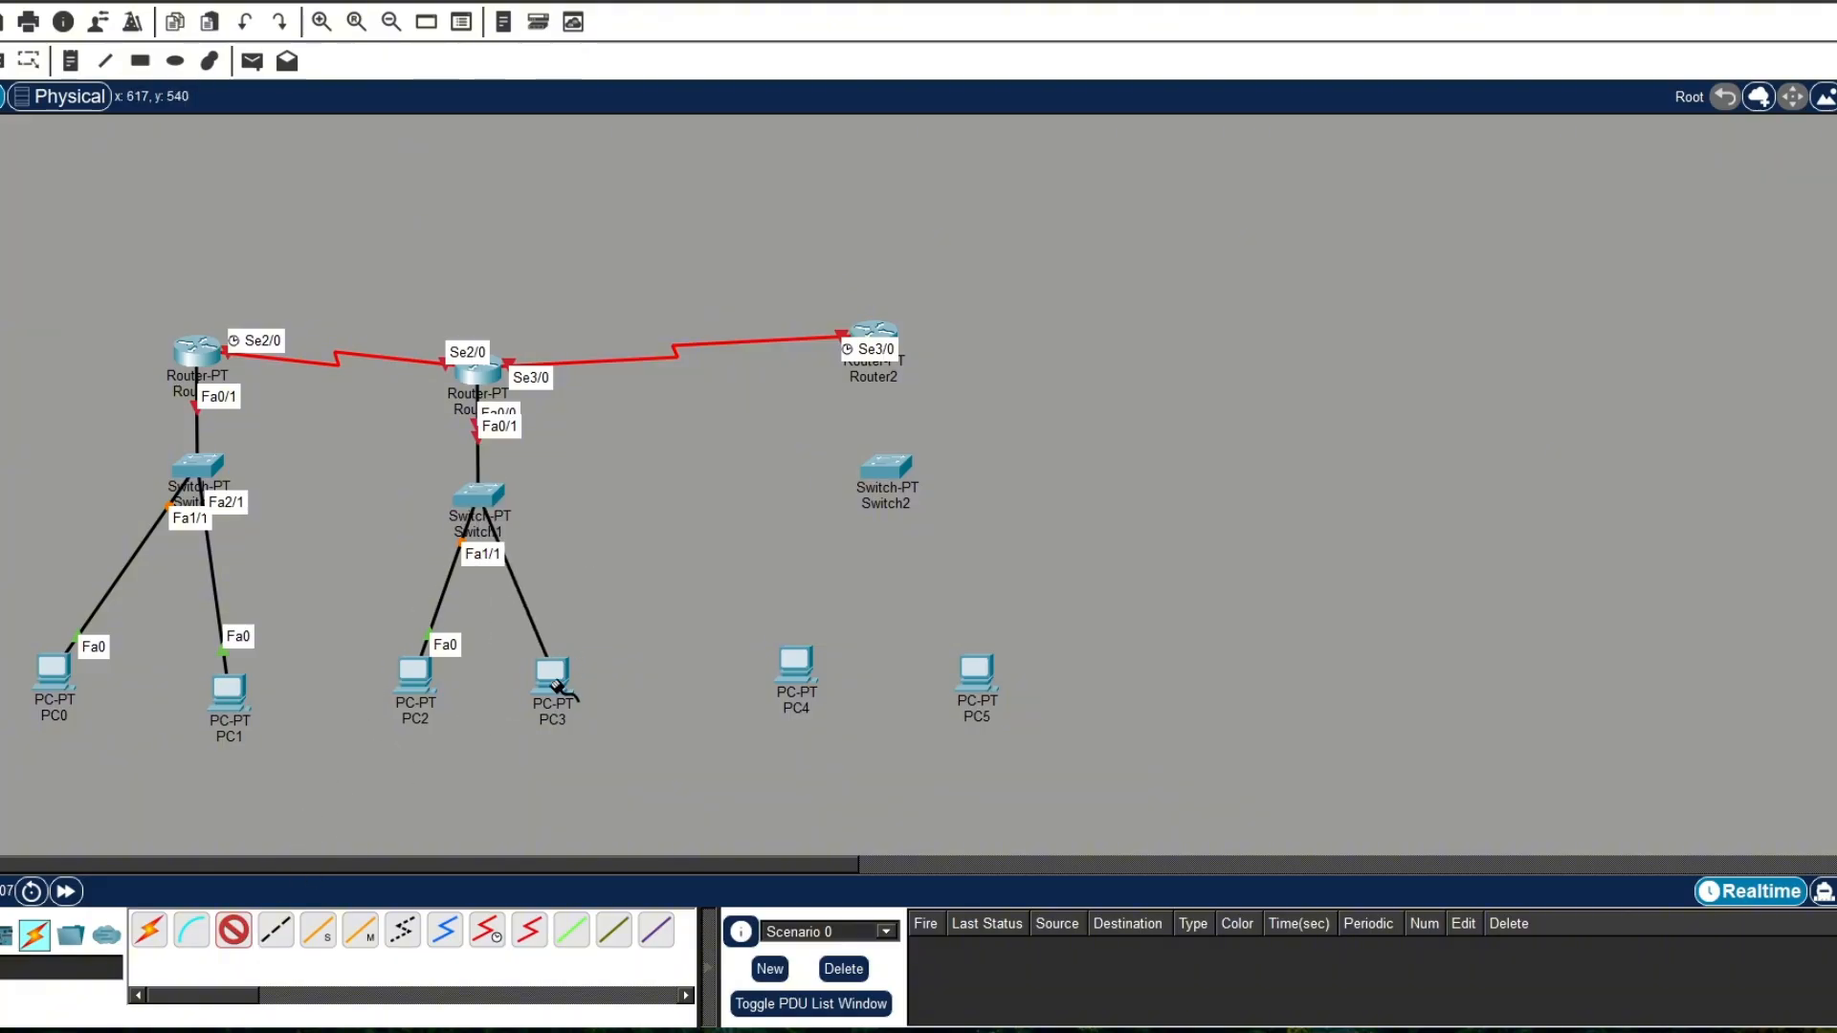
left_click(557, 687)
left_click(603, 779)
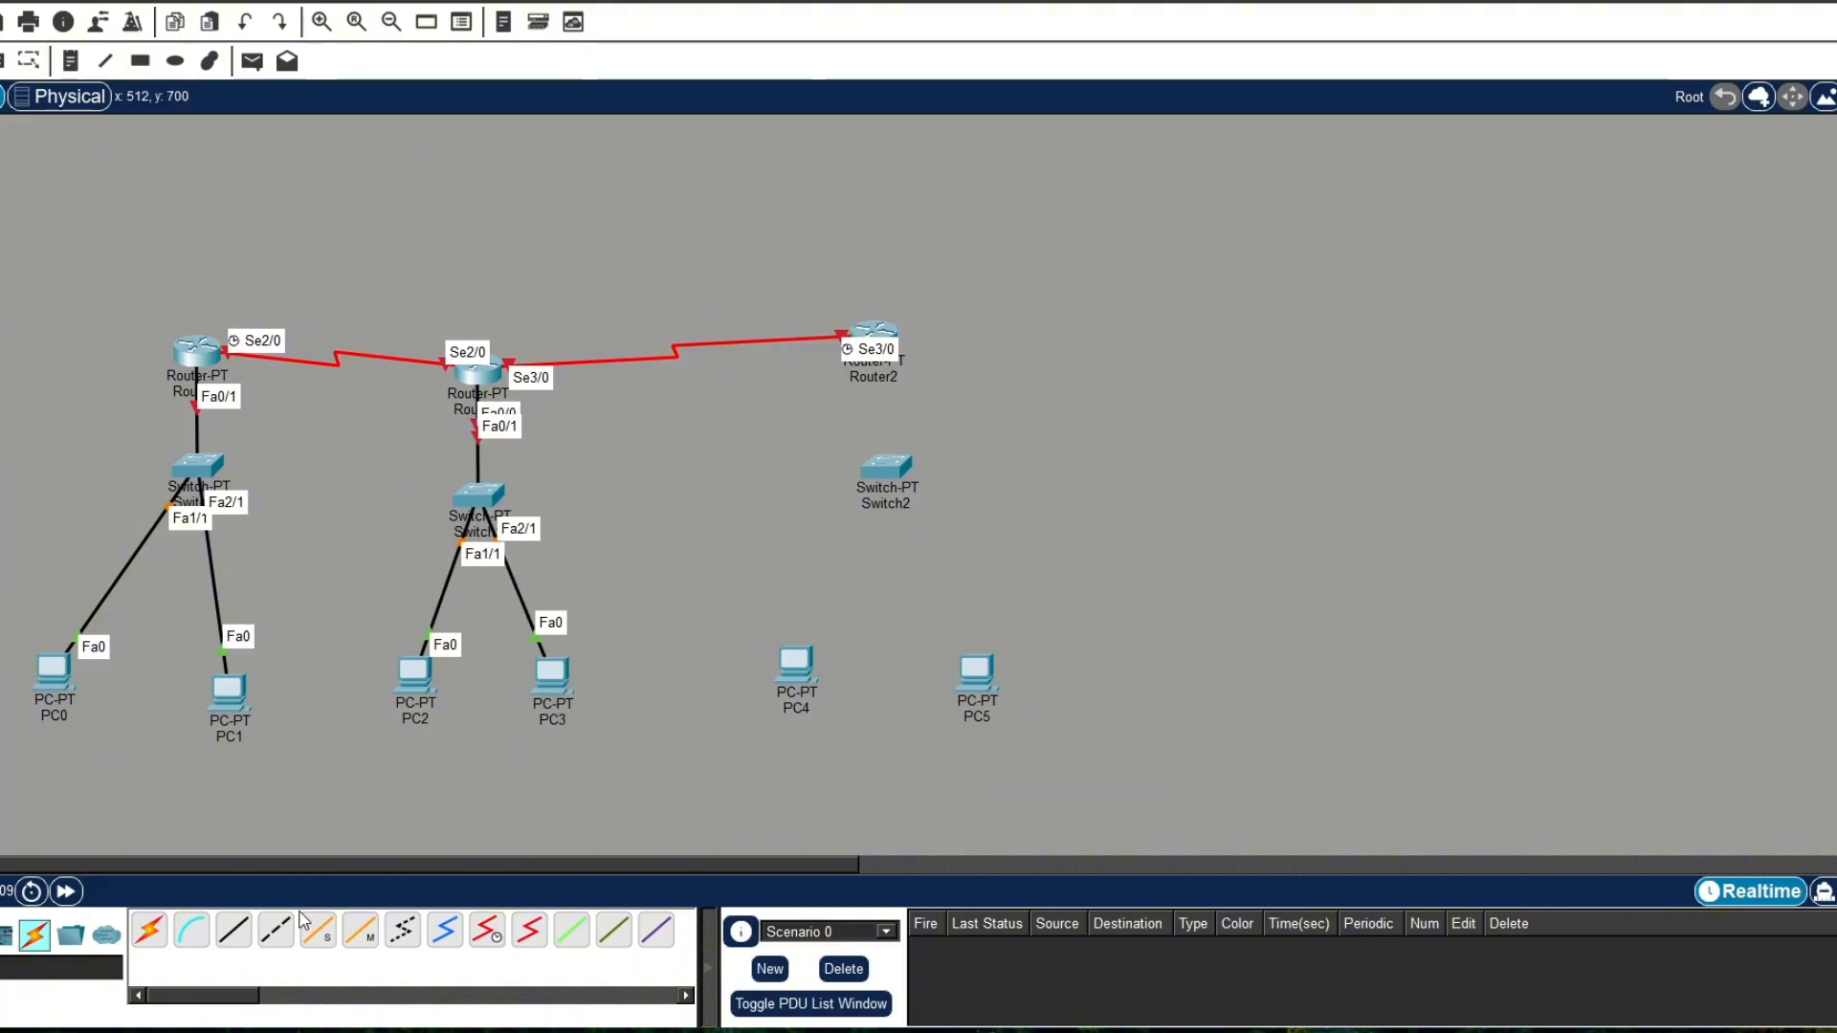
Step: Connect Router2 FastEthernet0/0 to Switch2 FastEthernet0/1 with a copper straight-through cable
left_click(233, 929)
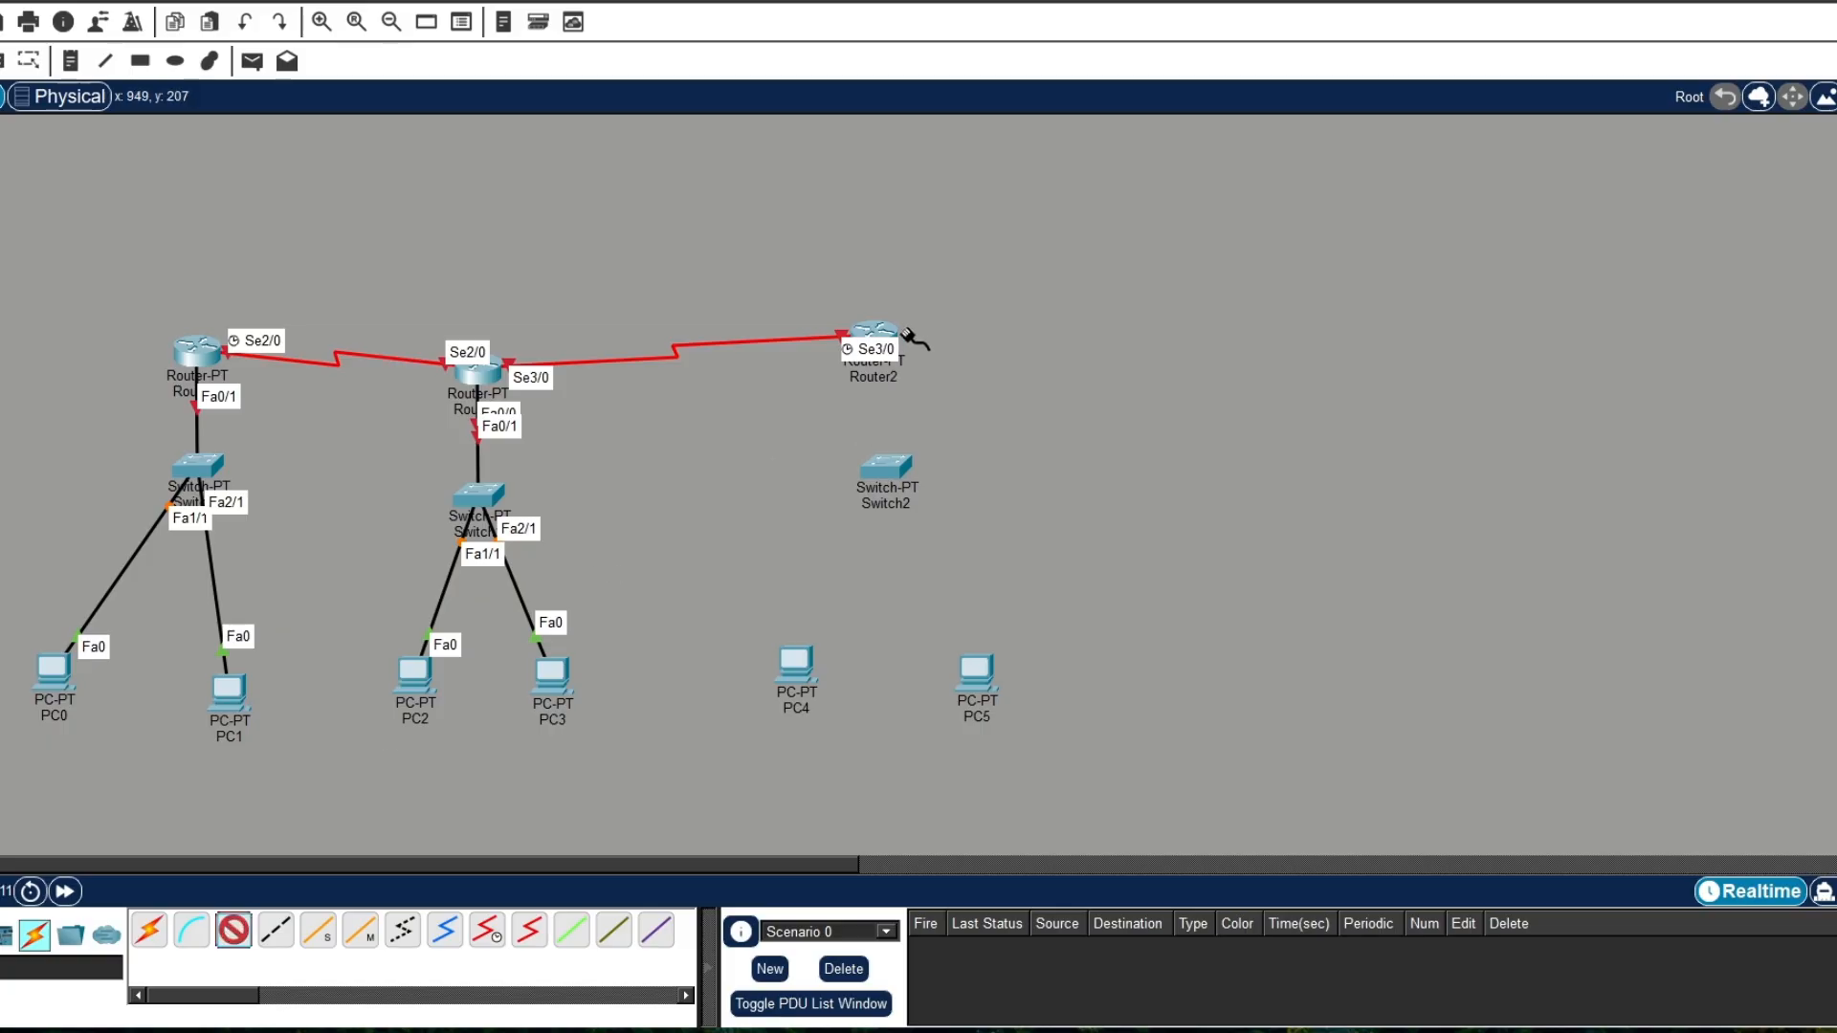
left_click(905, 335)
left_click(924, 390)
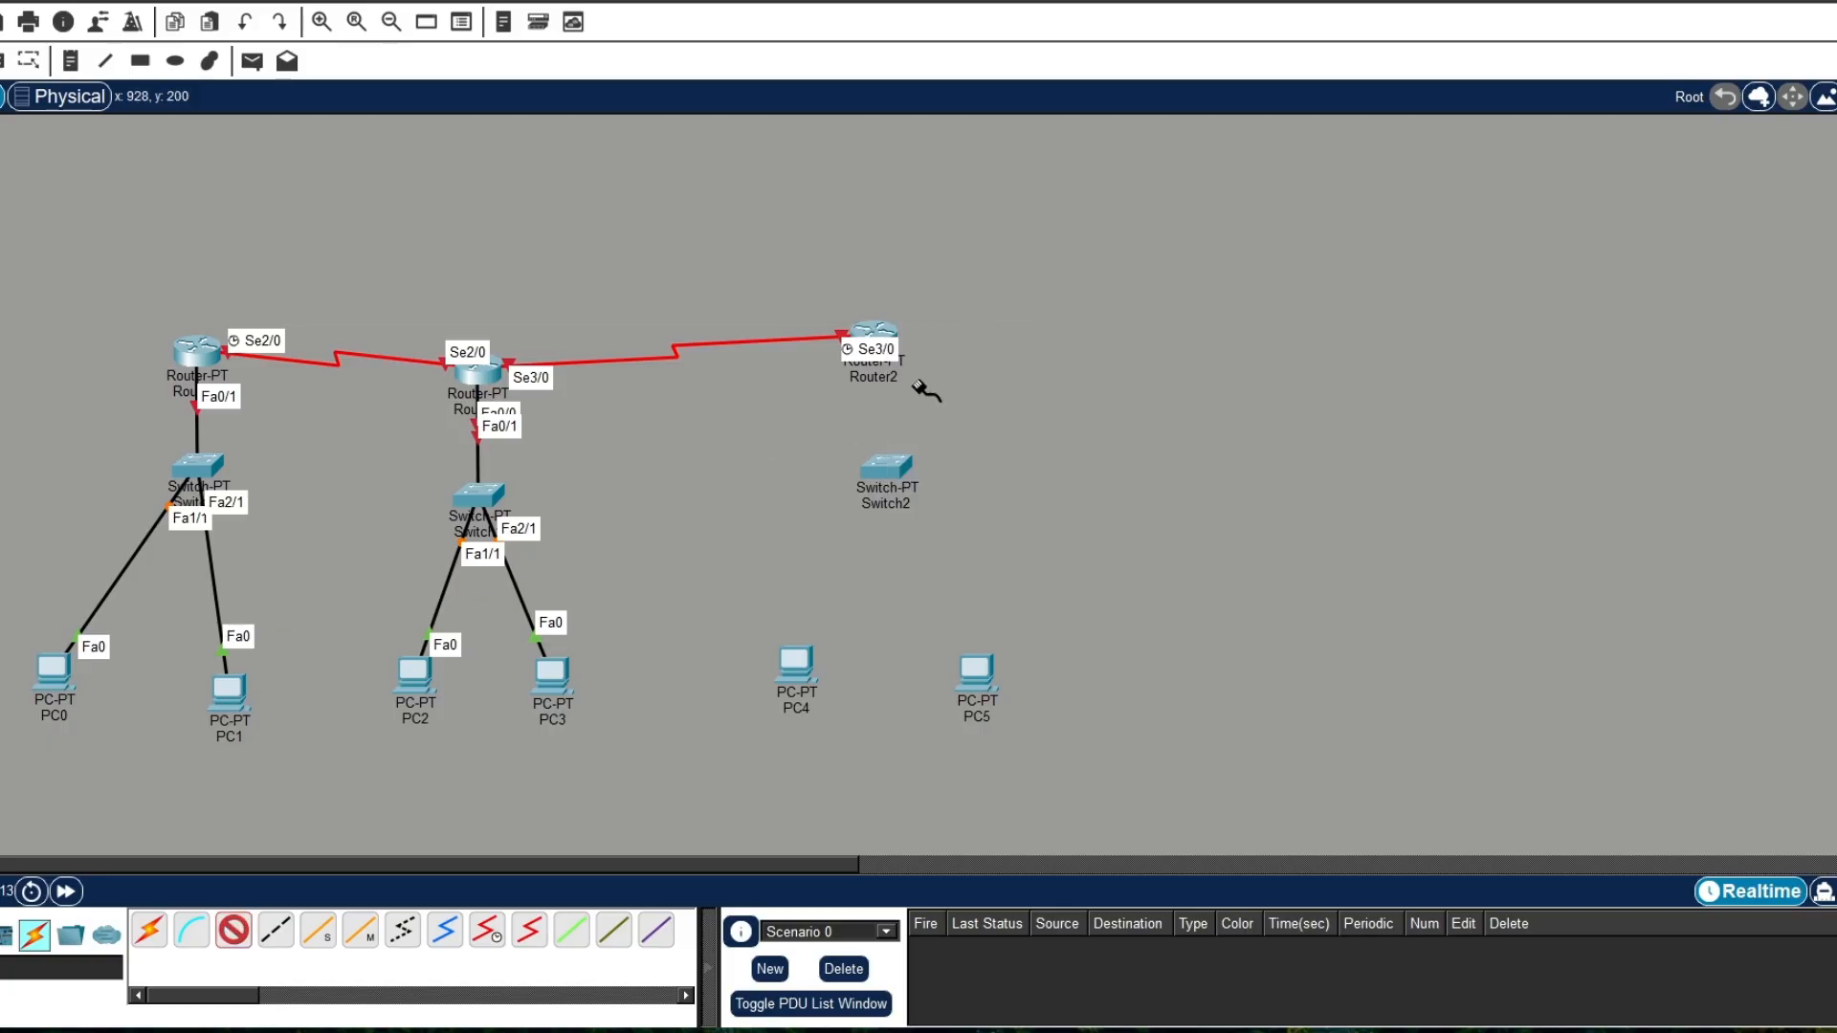
left_click(890, 469)
left_click(943, 504)
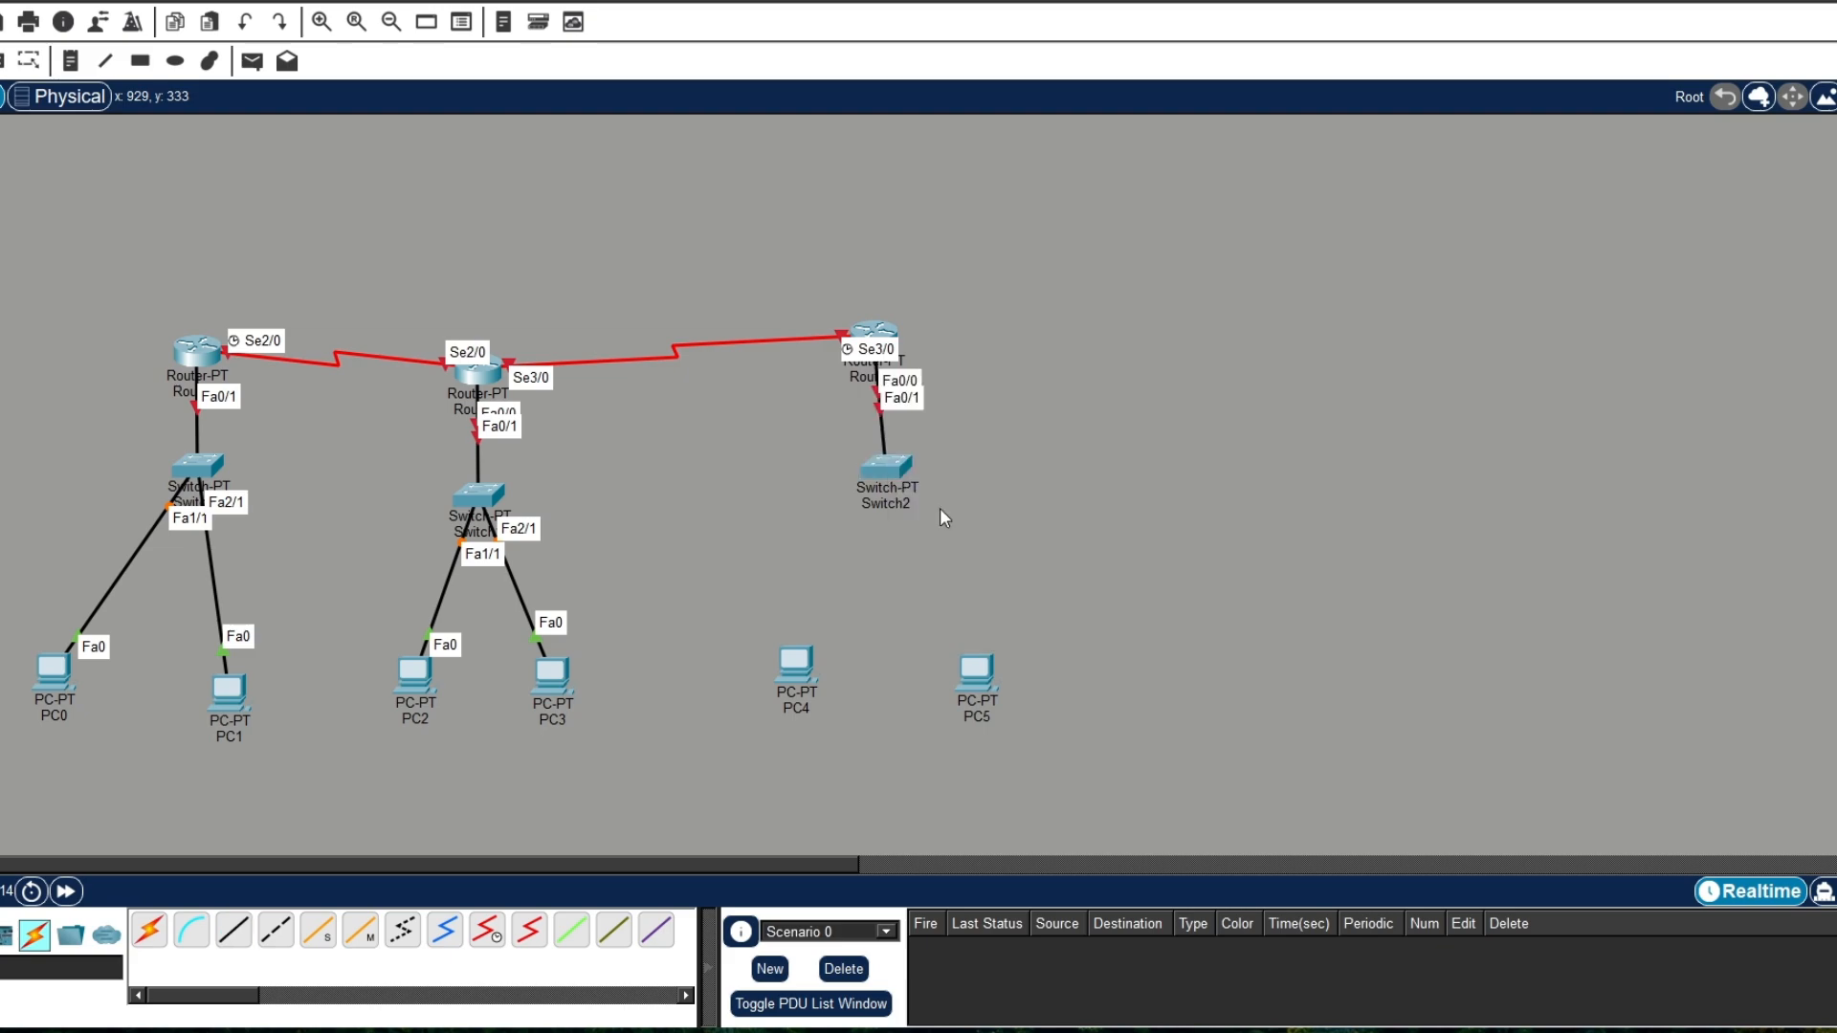
Step: Connect Switch2 FastEthernet1/1 to PC4 FastEthernet0 with a copper straight-through cable
left_click(234, 929)
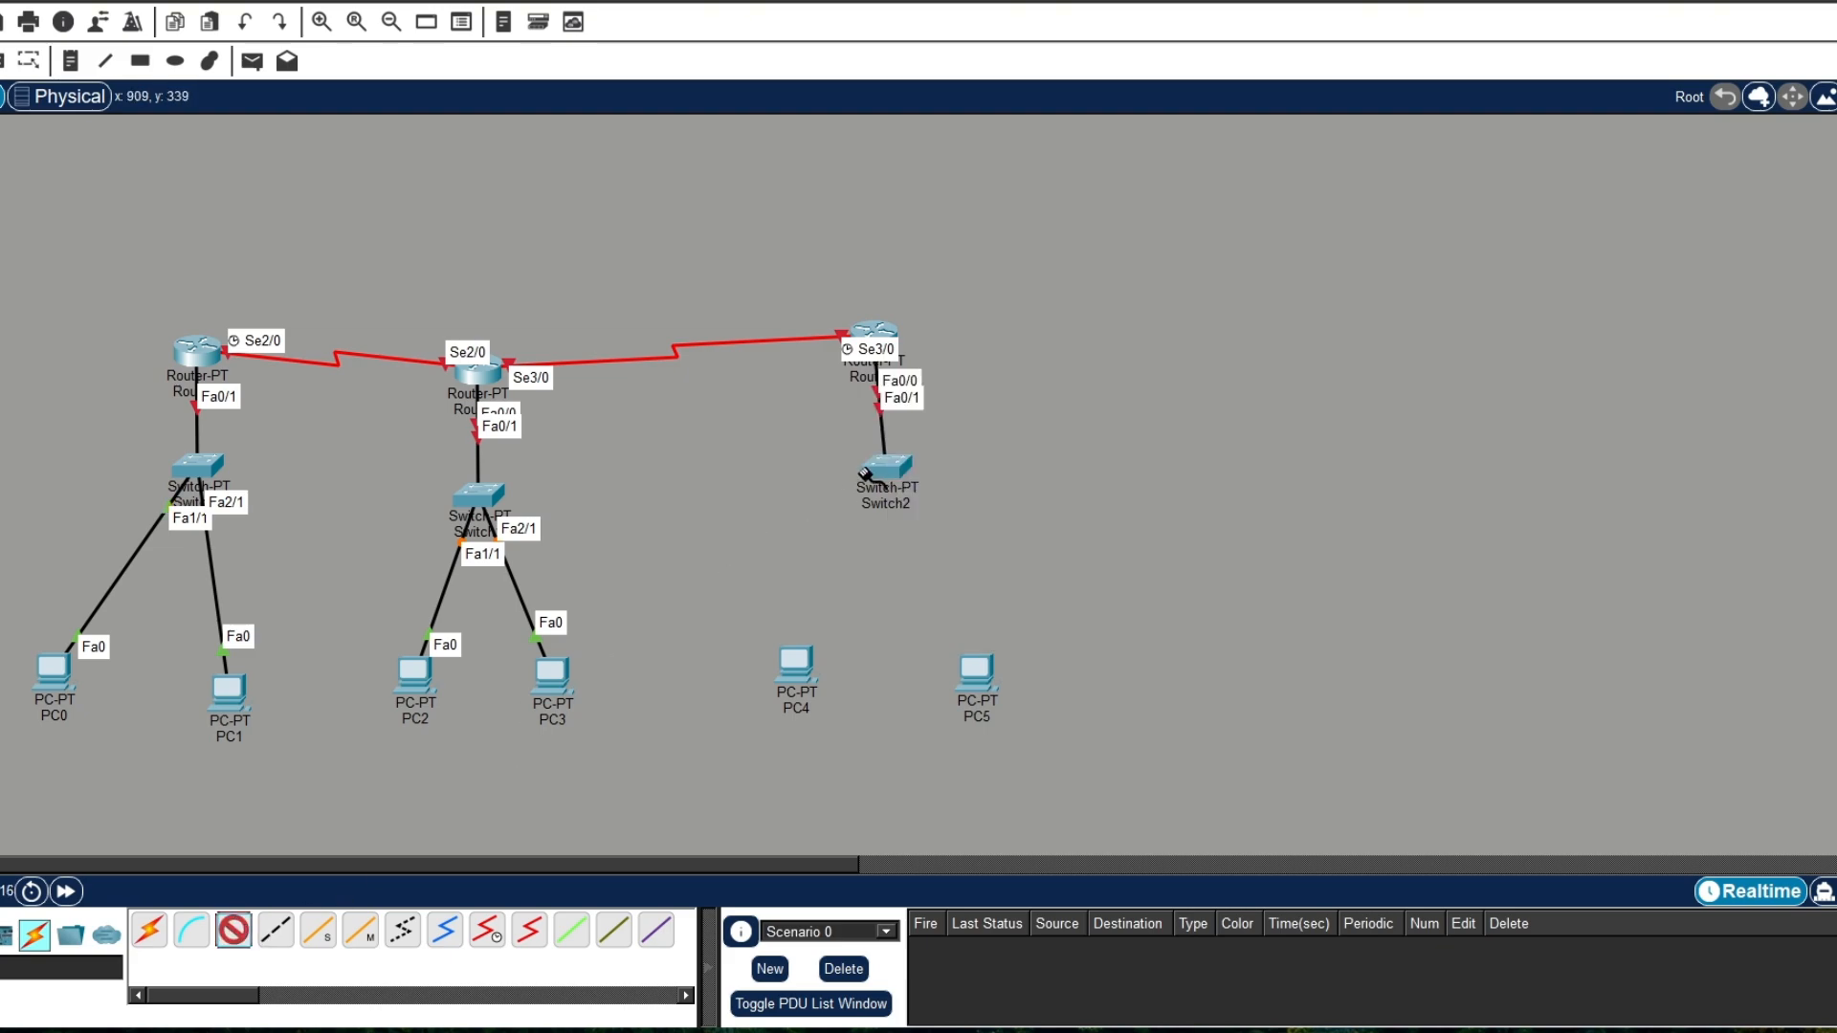
left_click(866, 473)
left_click(951, 514)
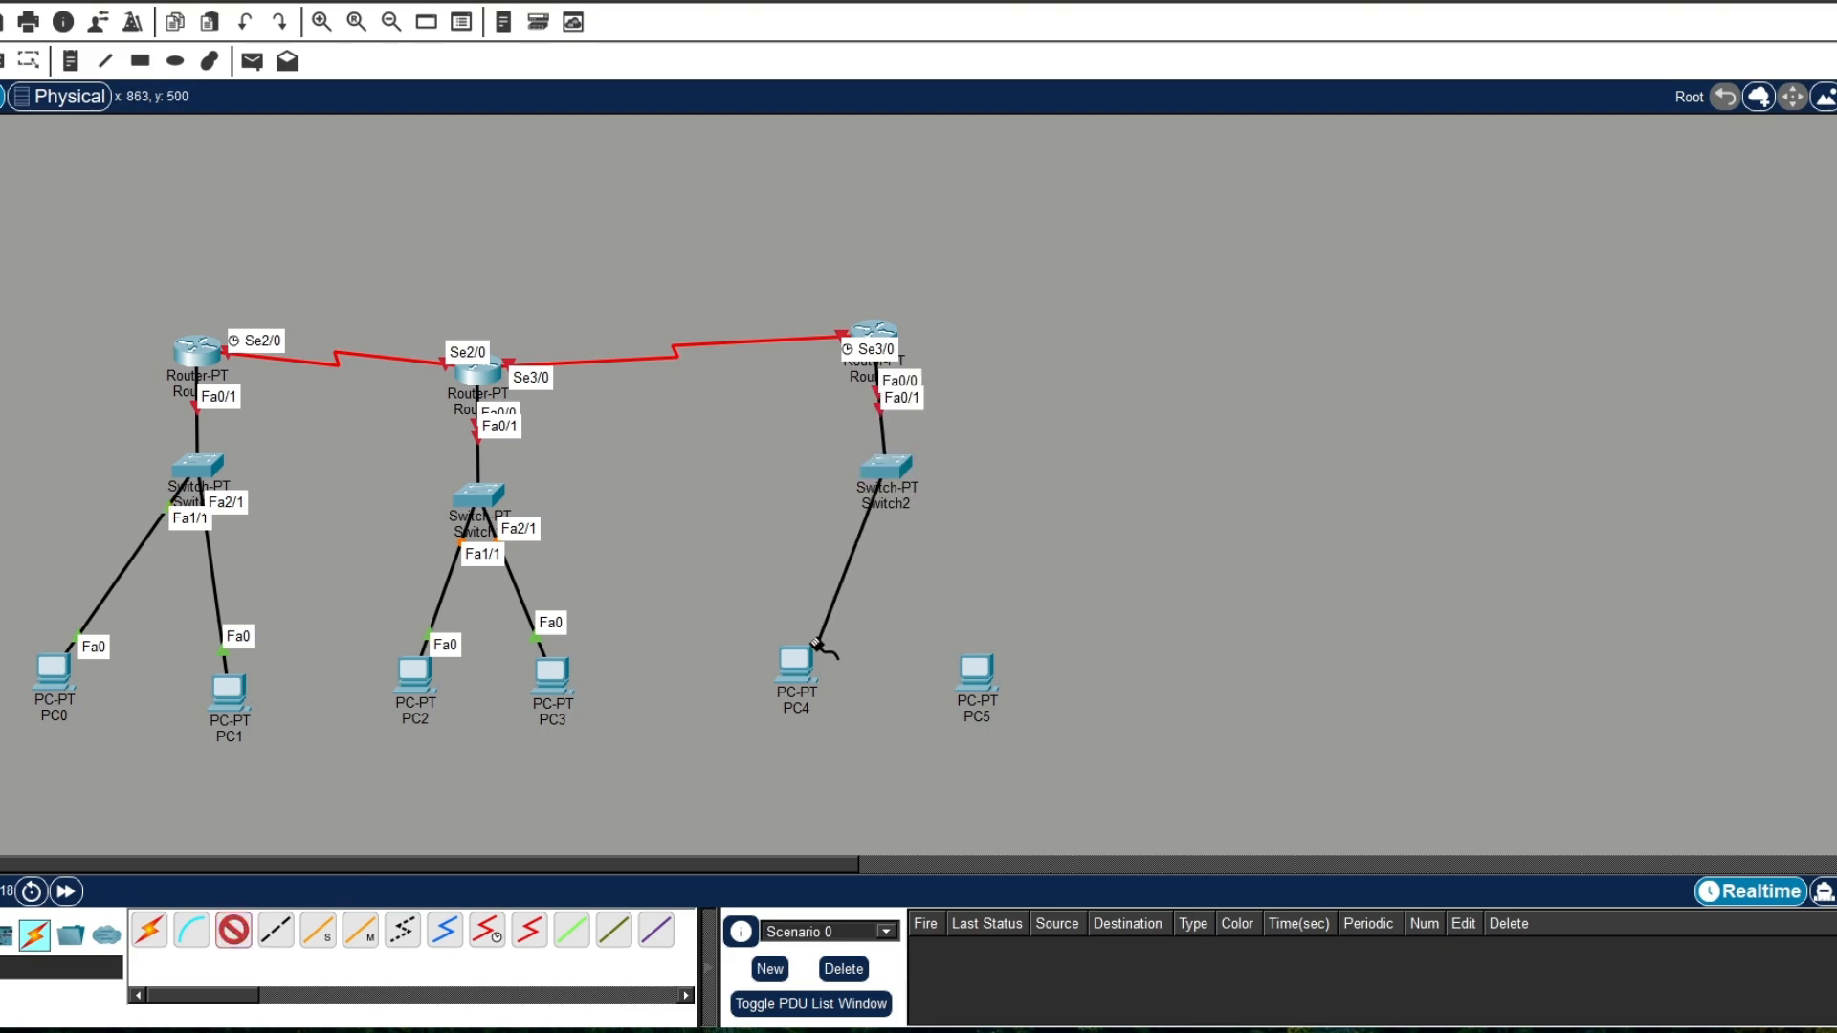
left_click(799, 669)
left_click(846, 756)
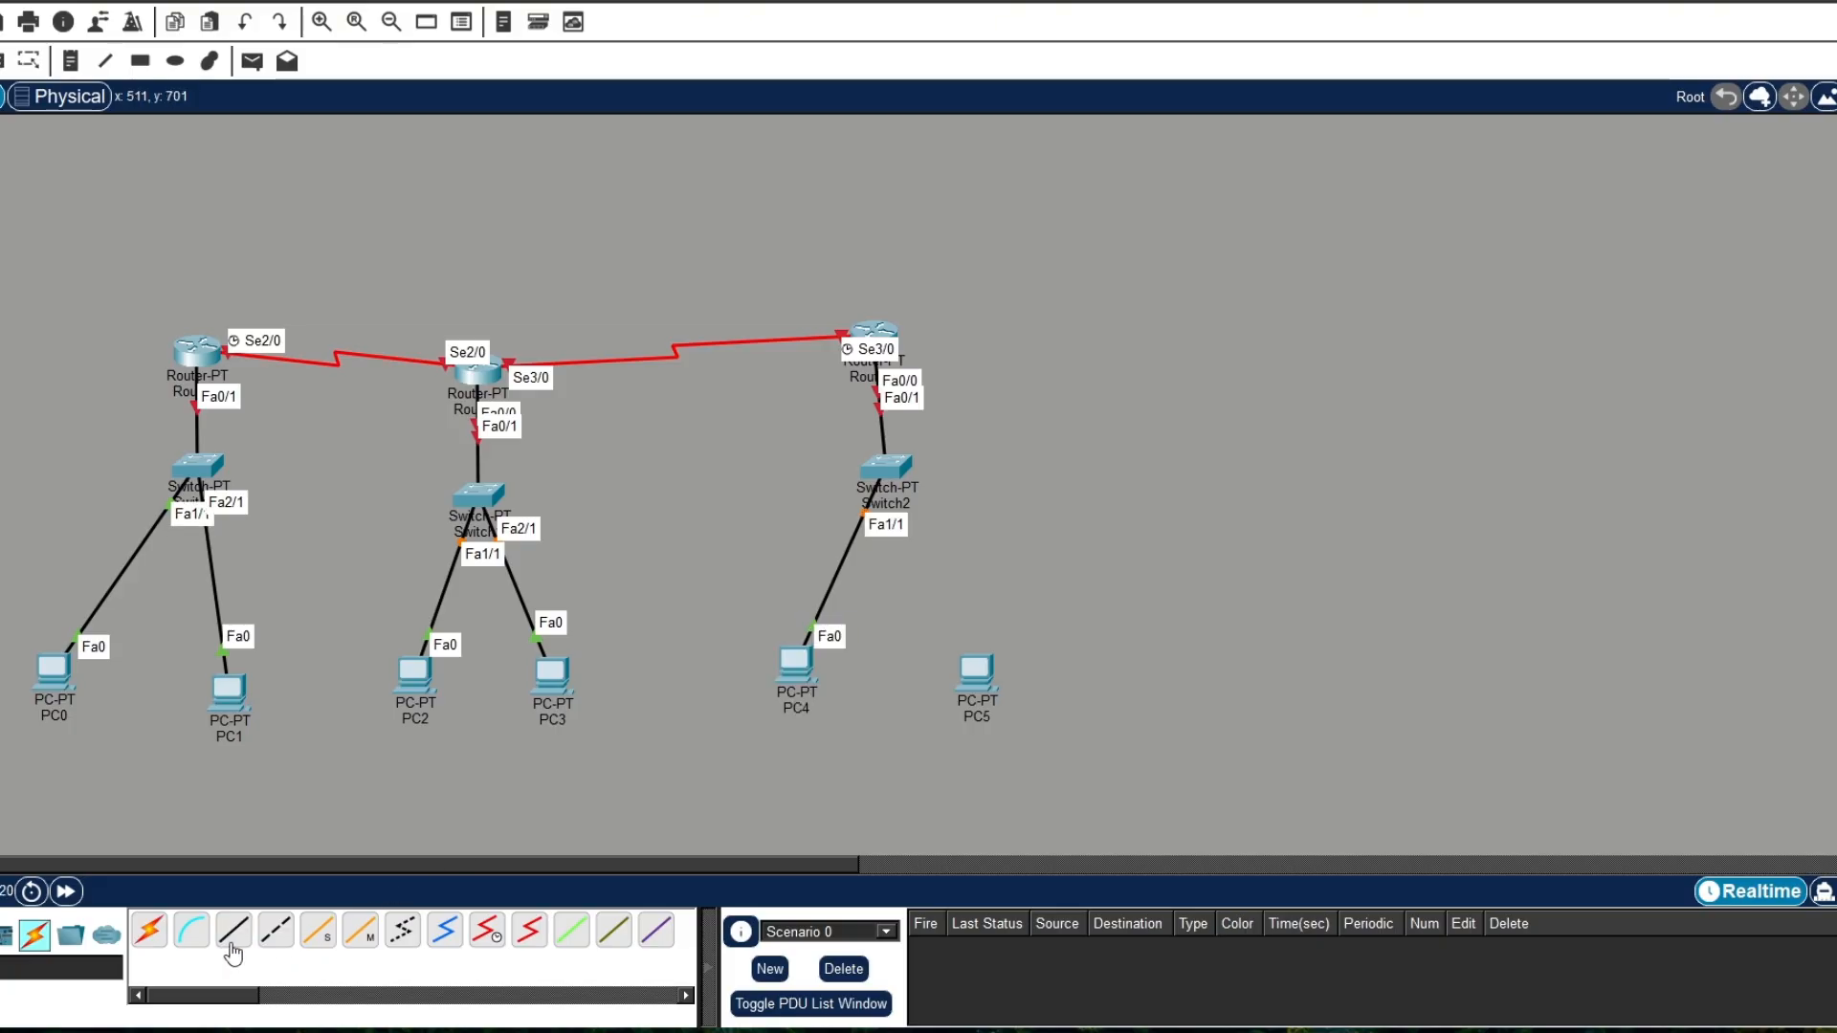
Step: Connect Switch2 FastEthernet2/1 to PC5 FastEthernet0 with a copper straight-through cable
left_click(233, 929)
left_click(900, 464)
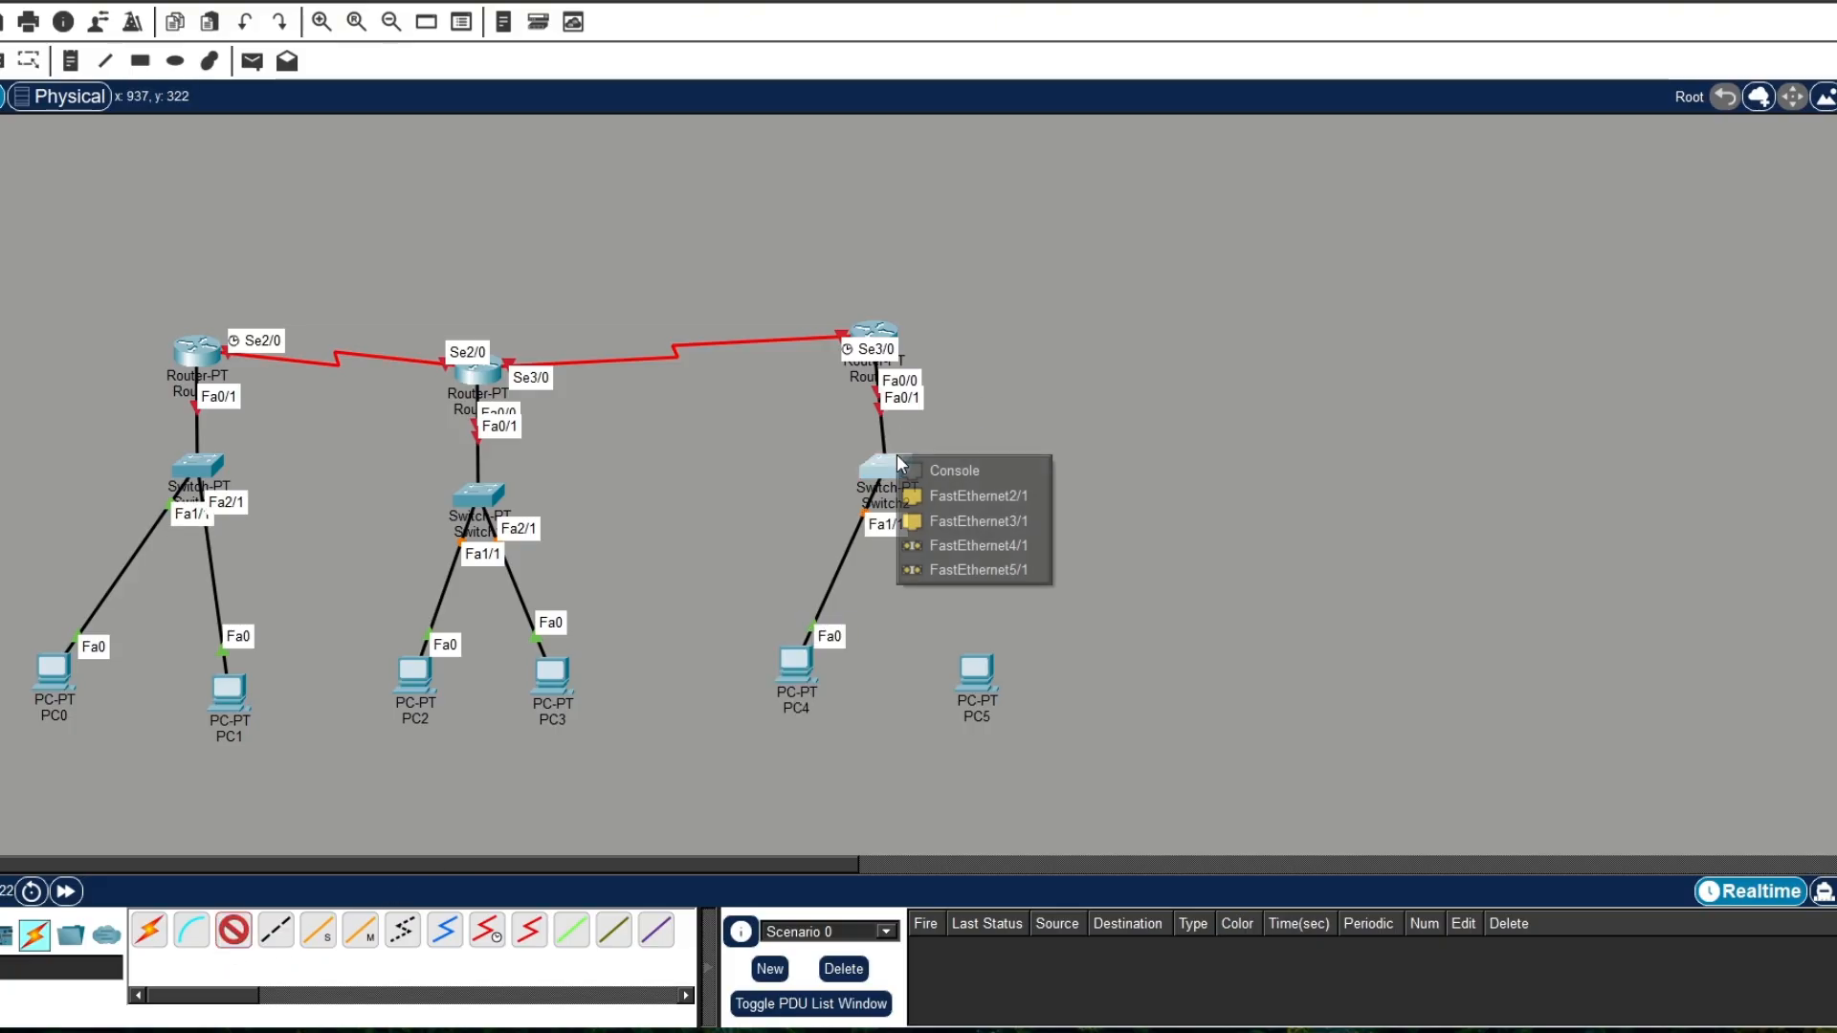
left_click(971, 495)
left_click(981, 679)
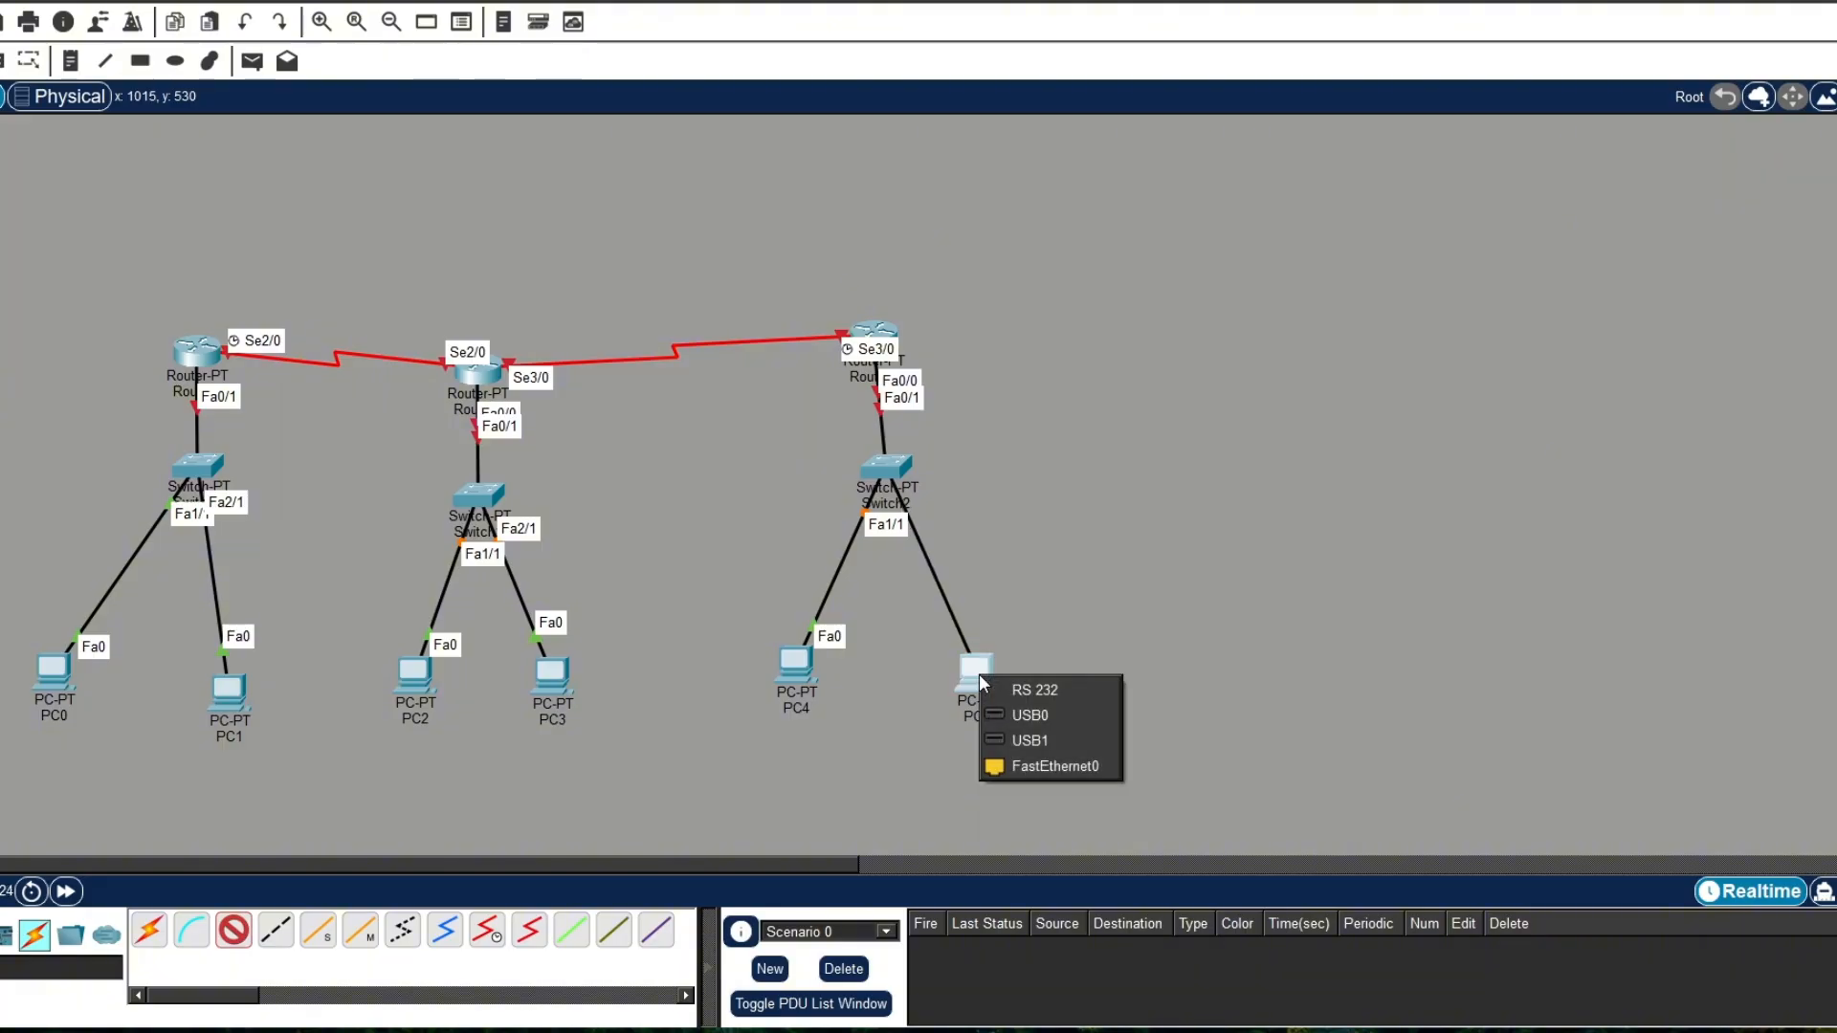
left_click(1059, 766)
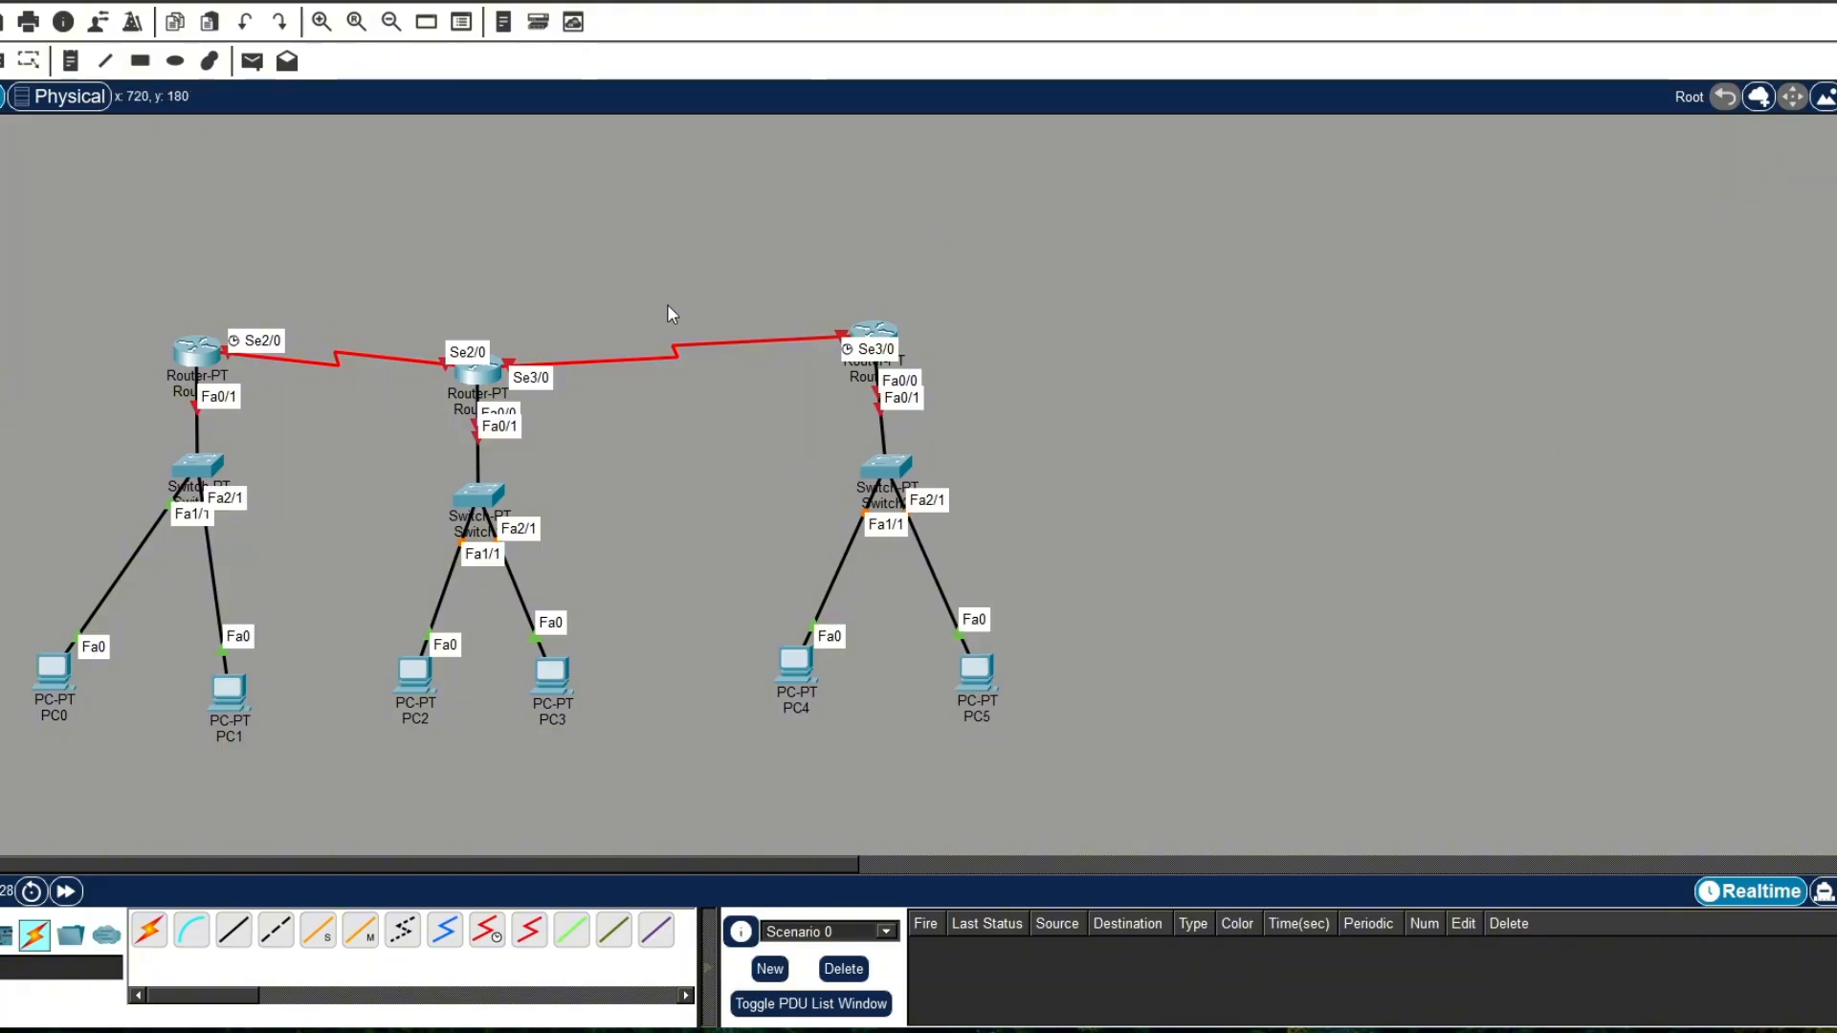
Step: Move the Router2 and Router1 groups with their switches and PCs to the right, and shift the Router0 group slightly up to align them
left_click_drag(667, 304, 1220, 715)
left_click_drag(1000, 687, 1402, 639)
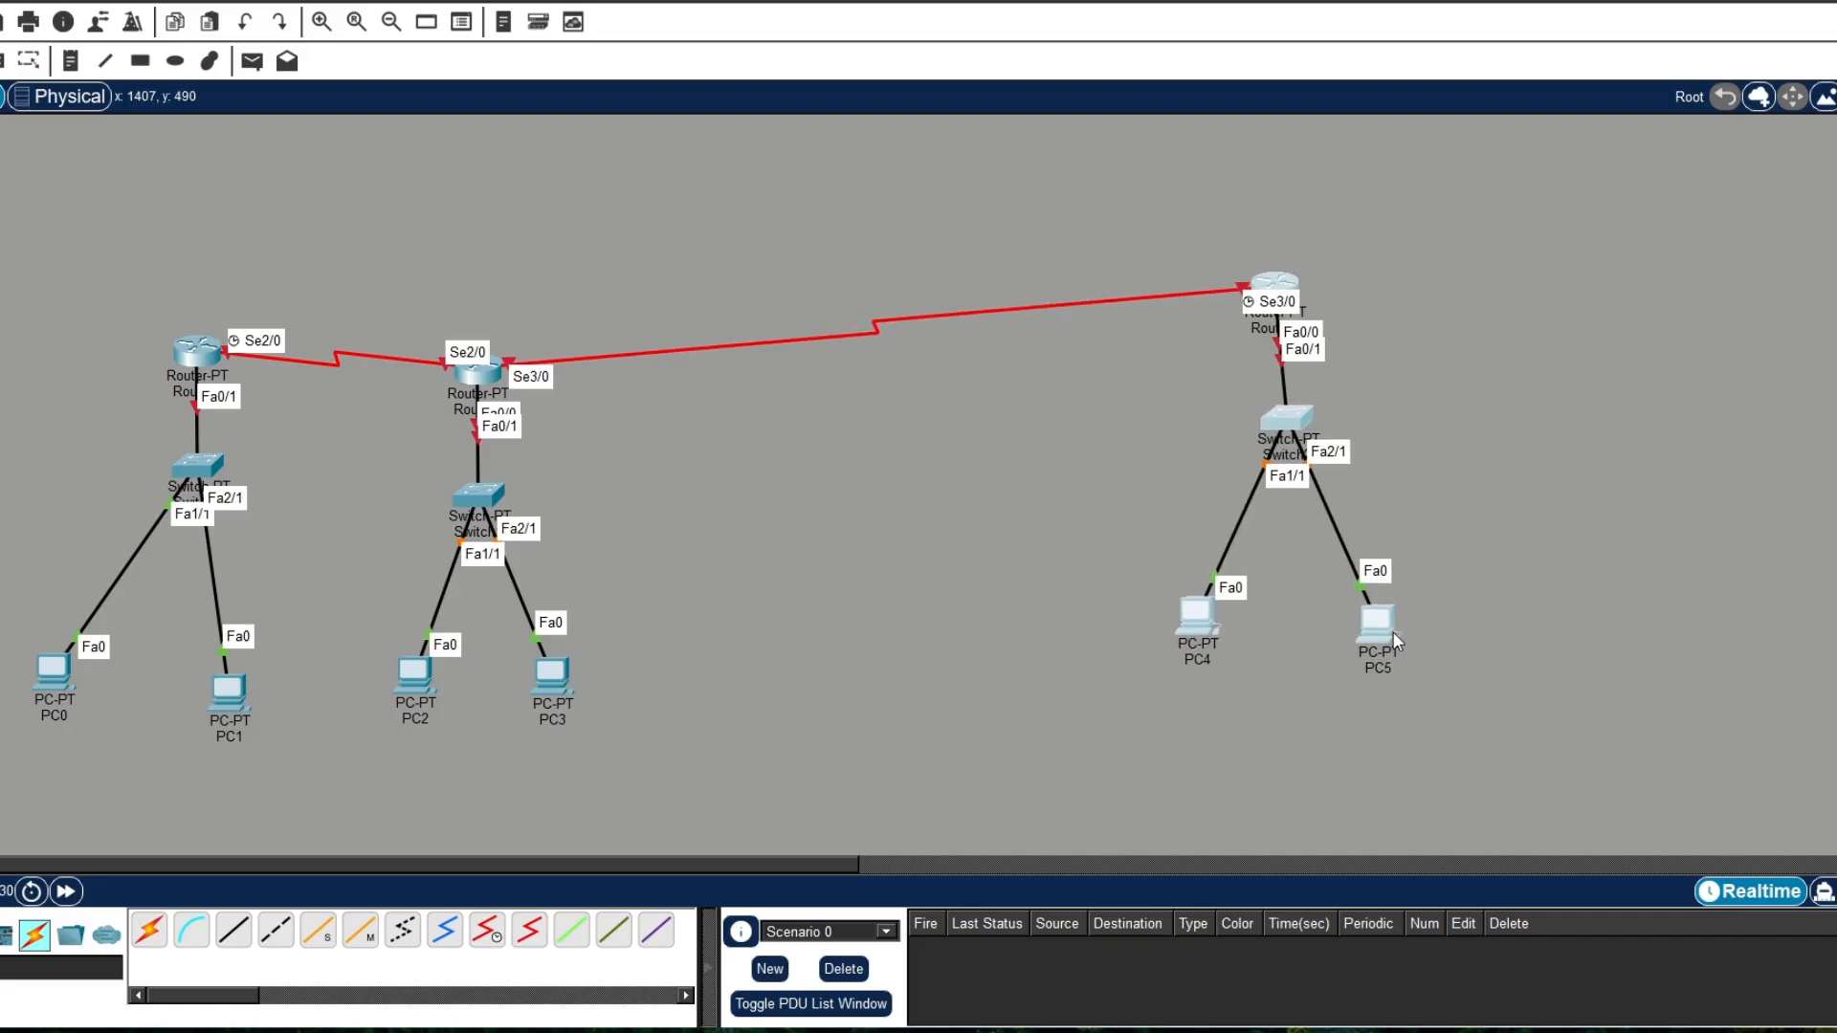
left_click_drag(336, 272, 627, 775)
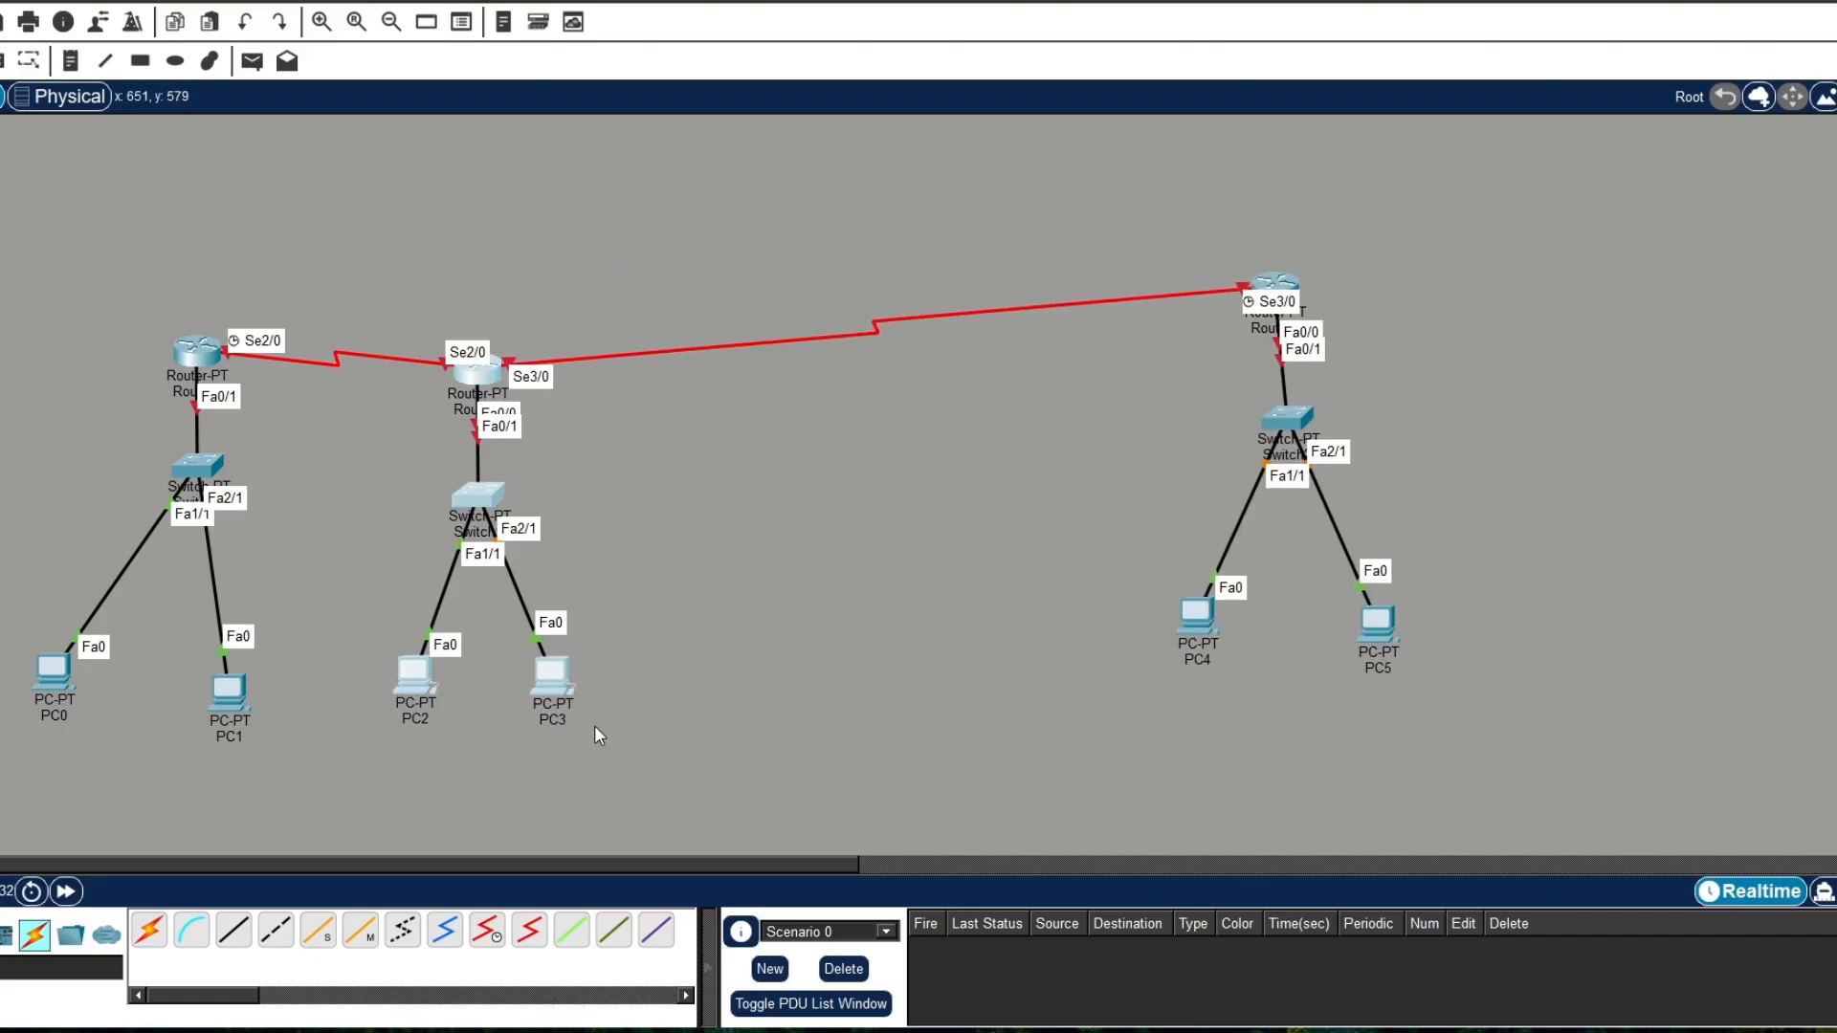
left_click_drag(559, 689, 789, 634)
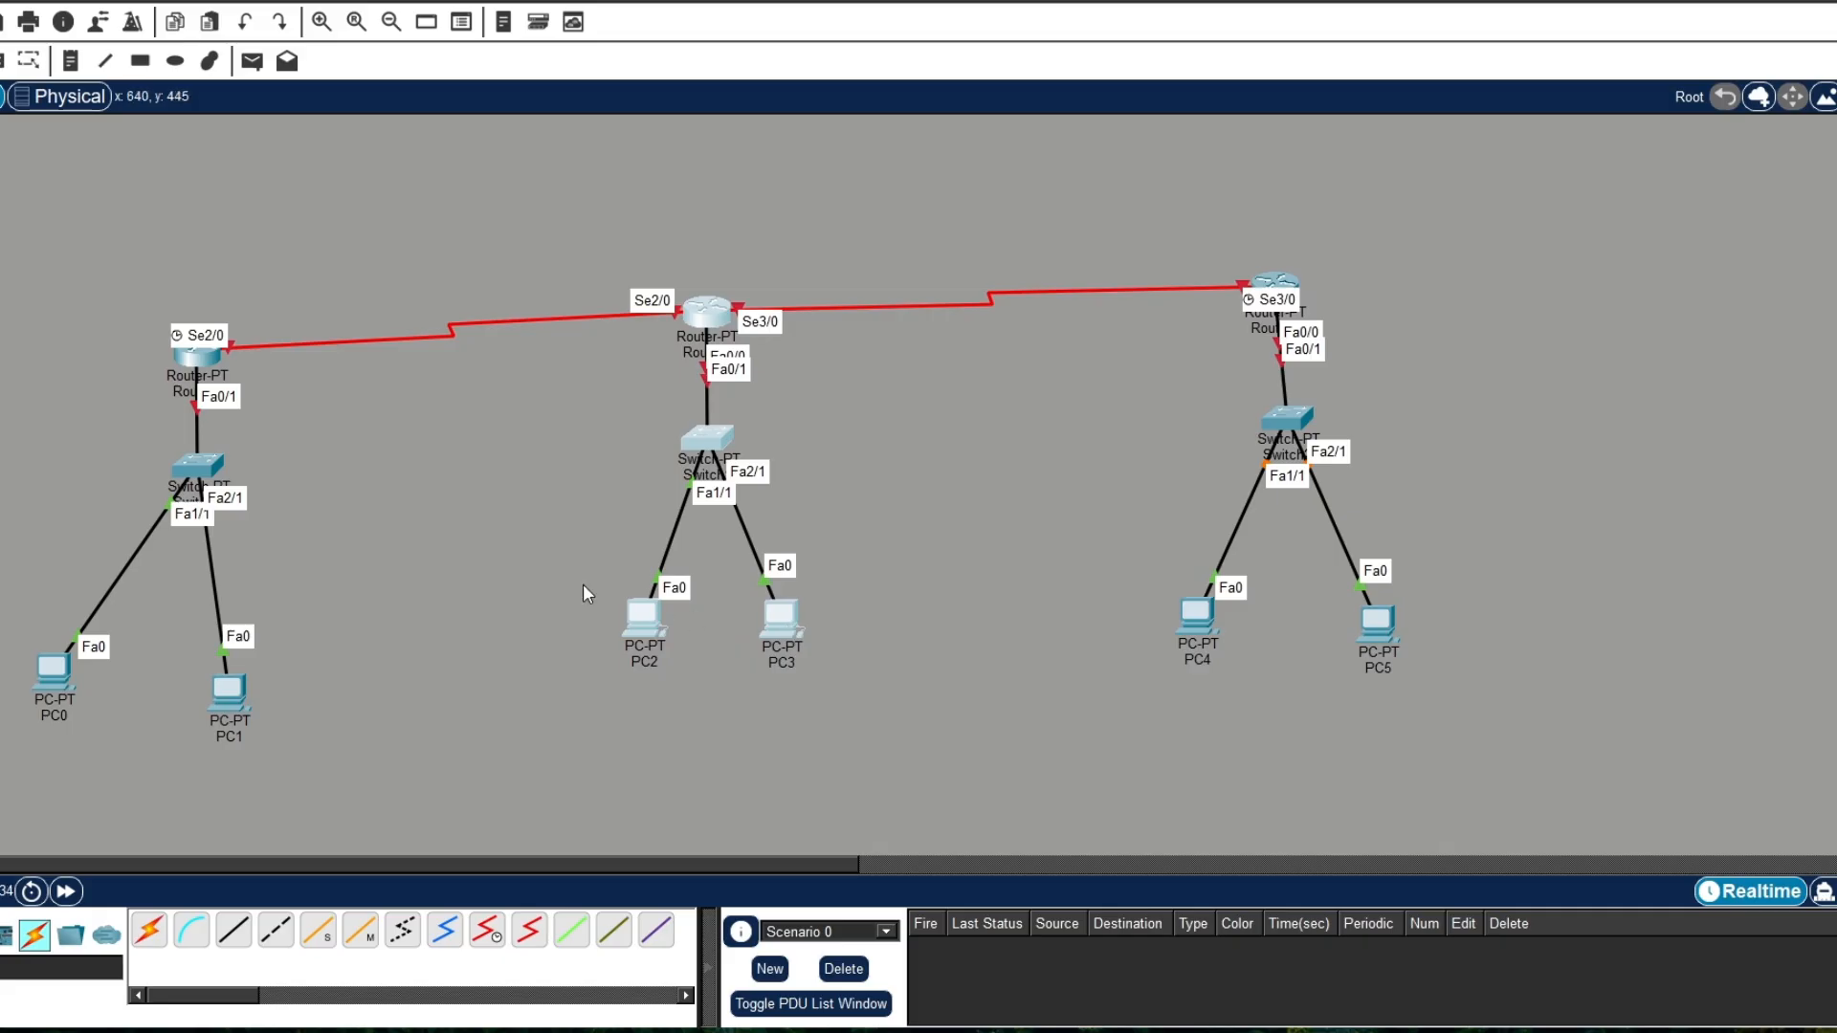
left_click_drag(0, 308, 422, 705)
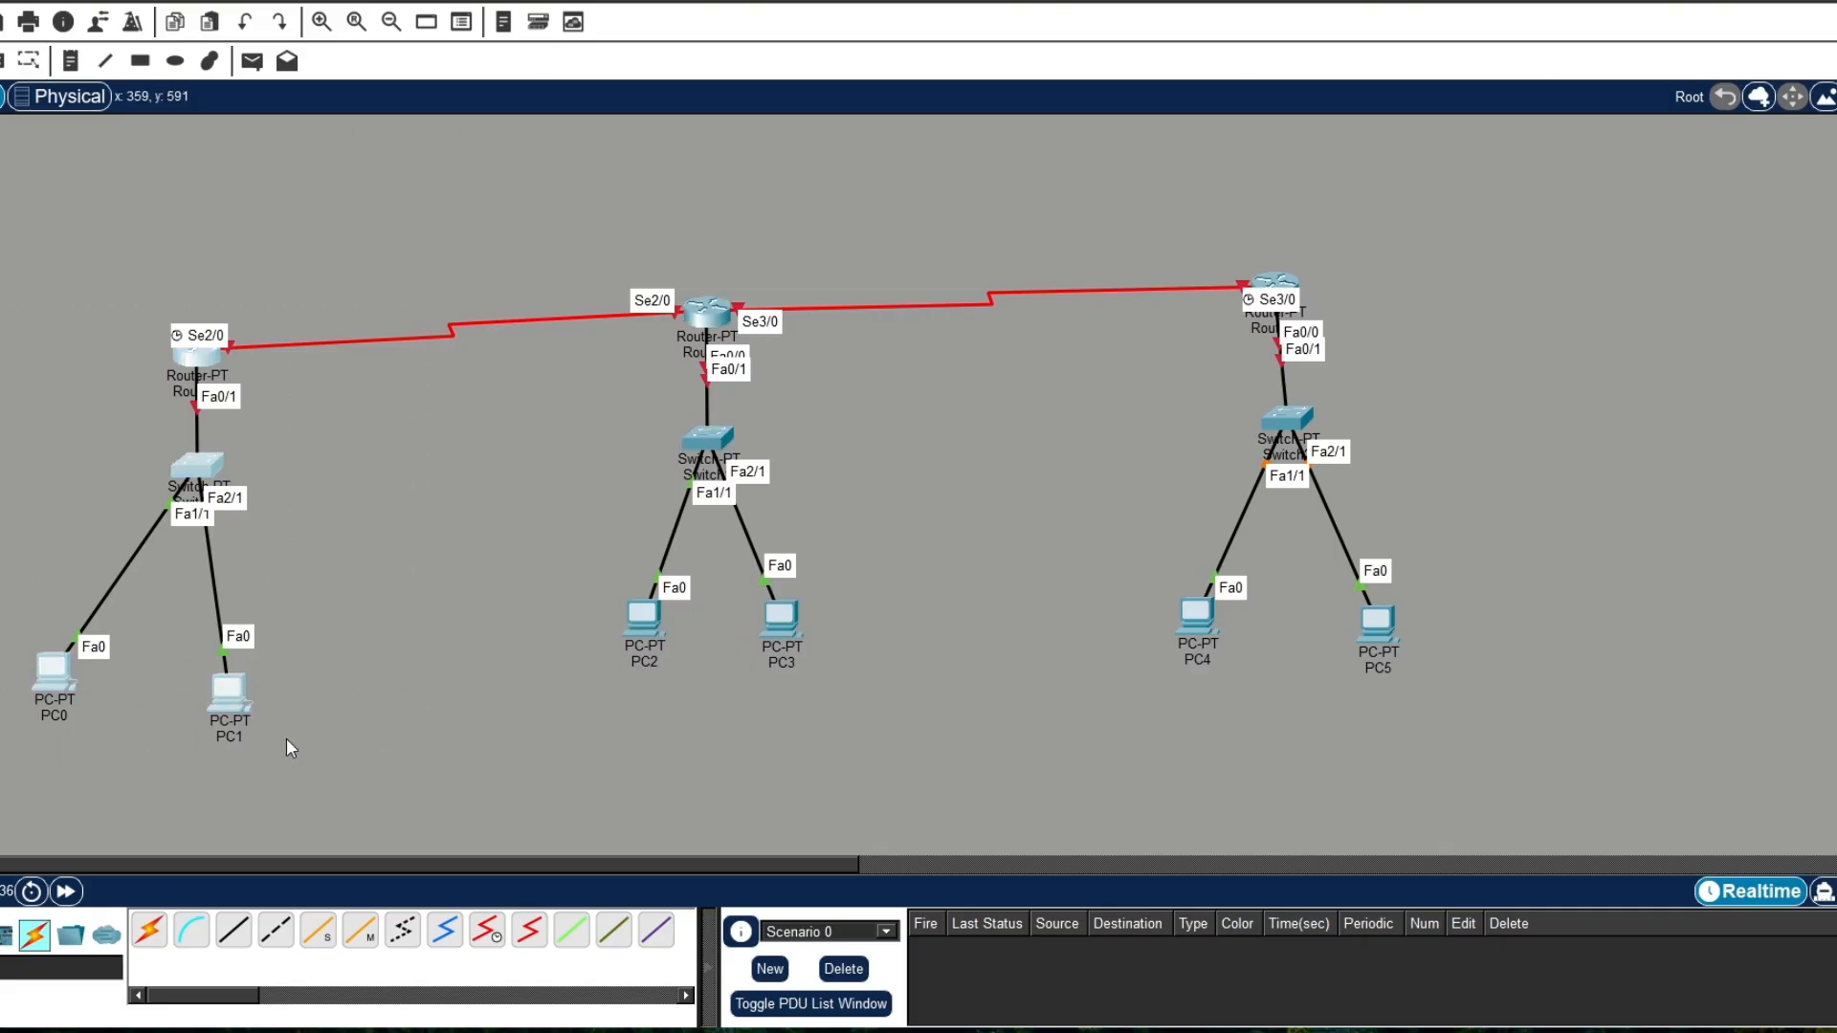
left_click_drag(228, 692, 237, 657)
left_click(314, 578)
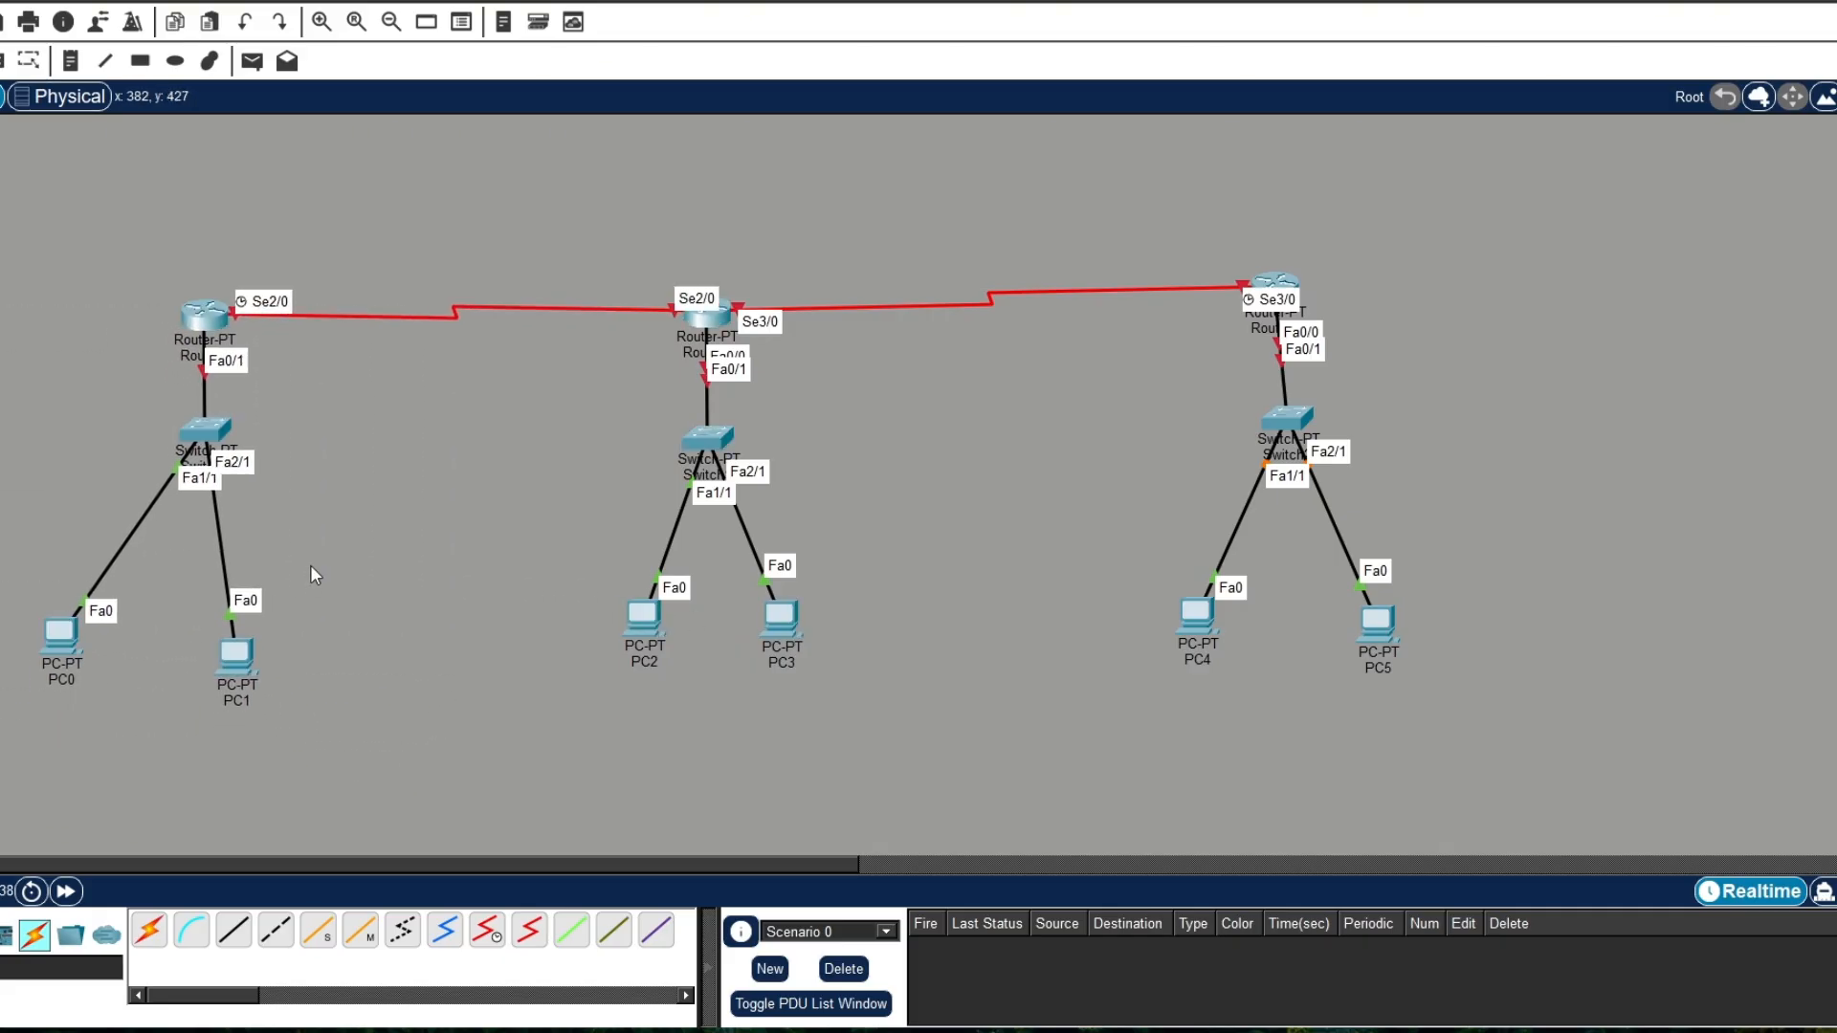
Step: Open Router0's command line, decline the initial configuration dialog and enter privileged mode with en
left_click(210, 323)
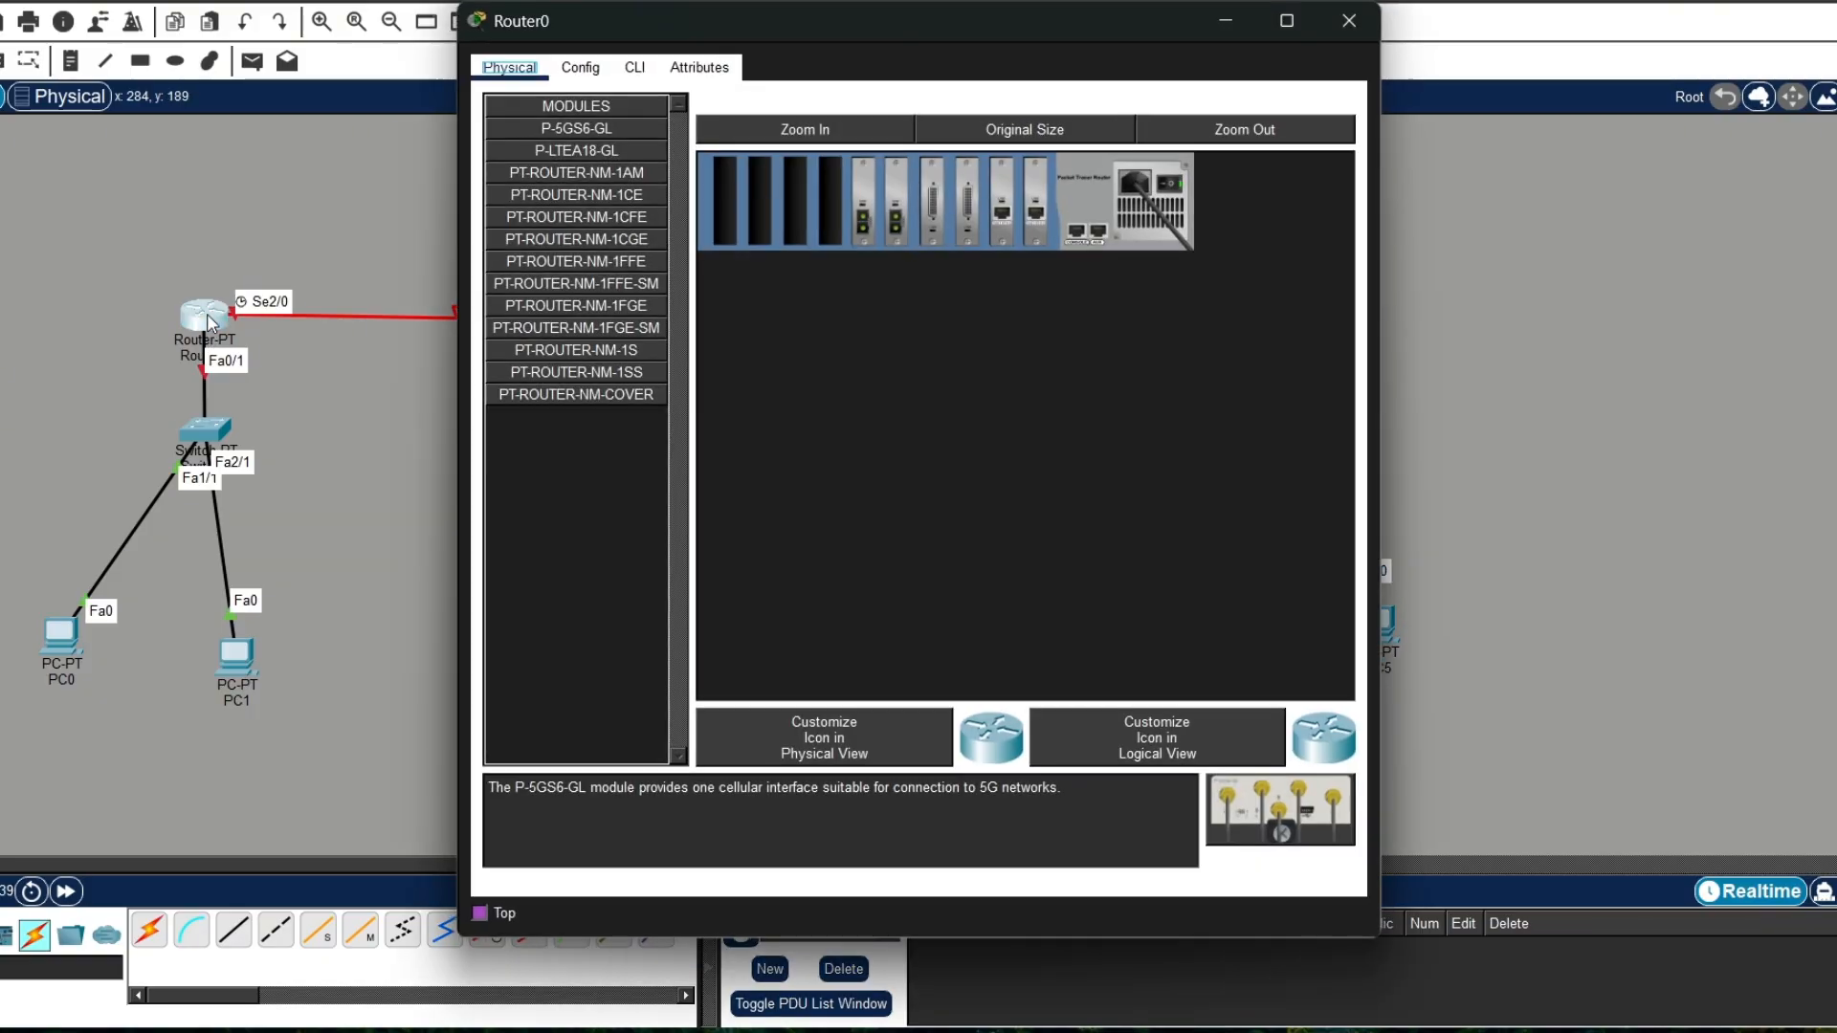
left_click(648, 70)
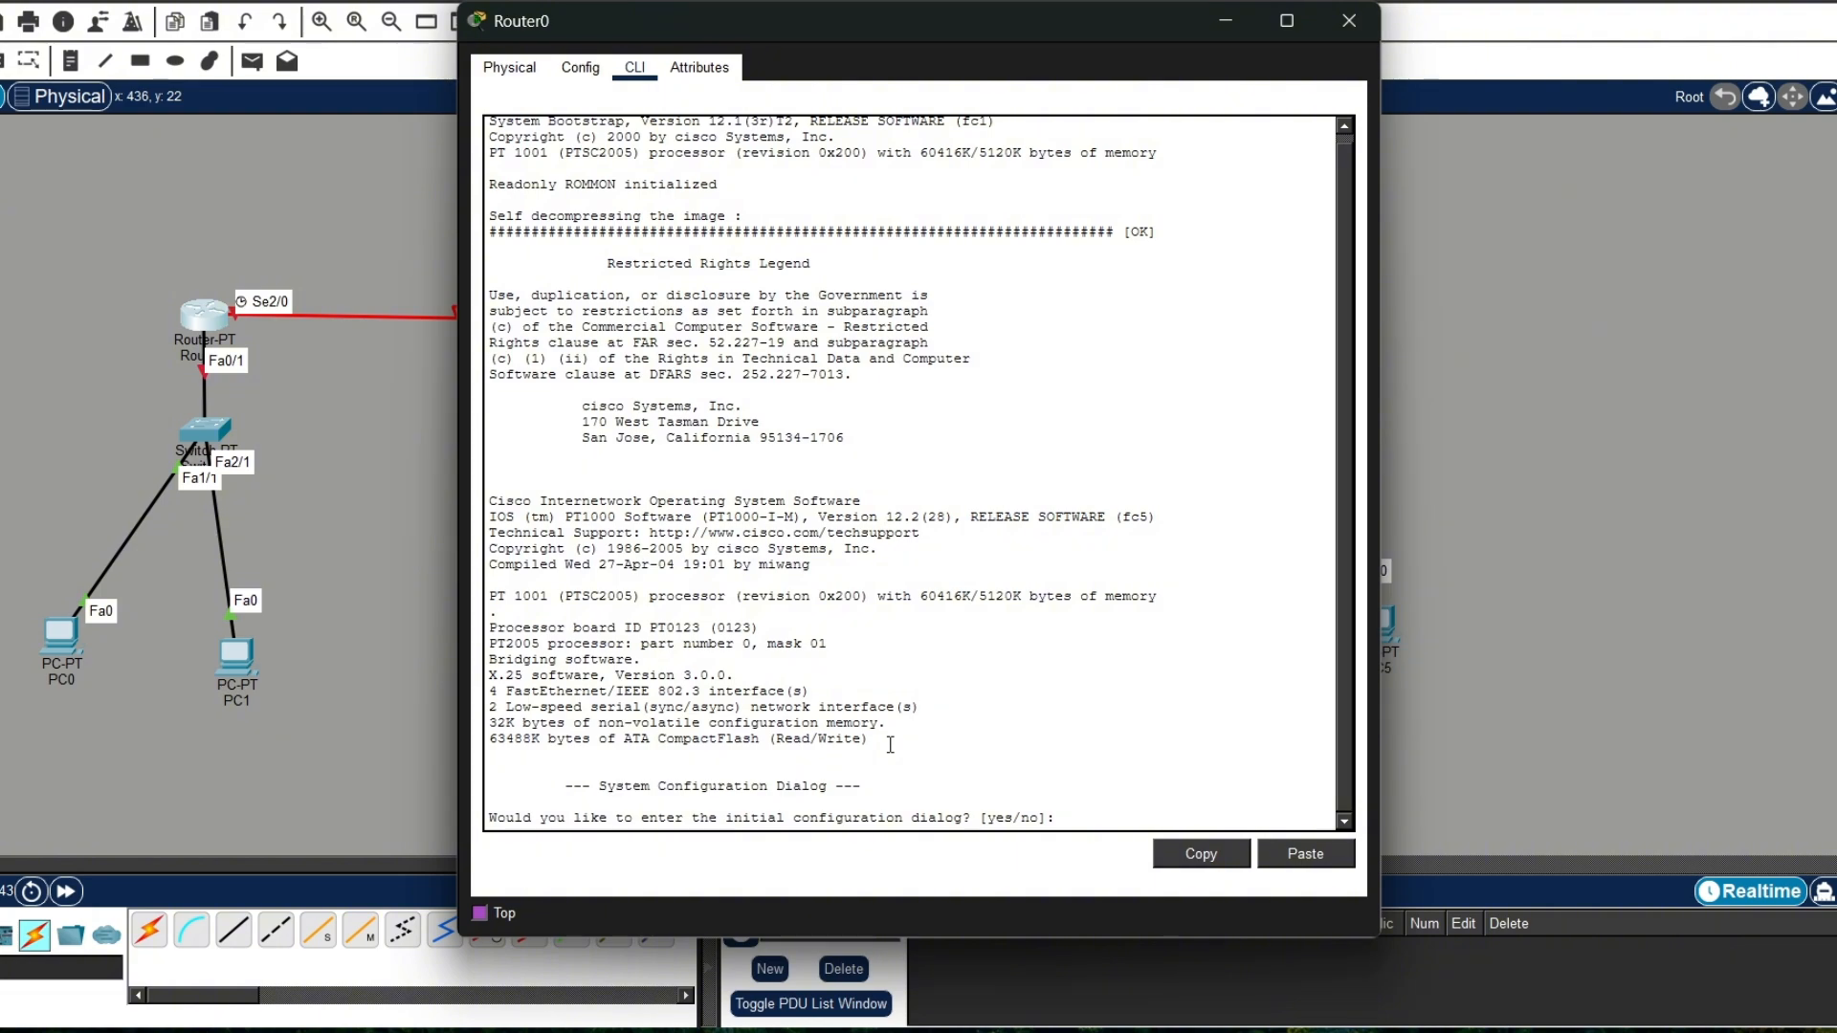
type("no")
key("Return")
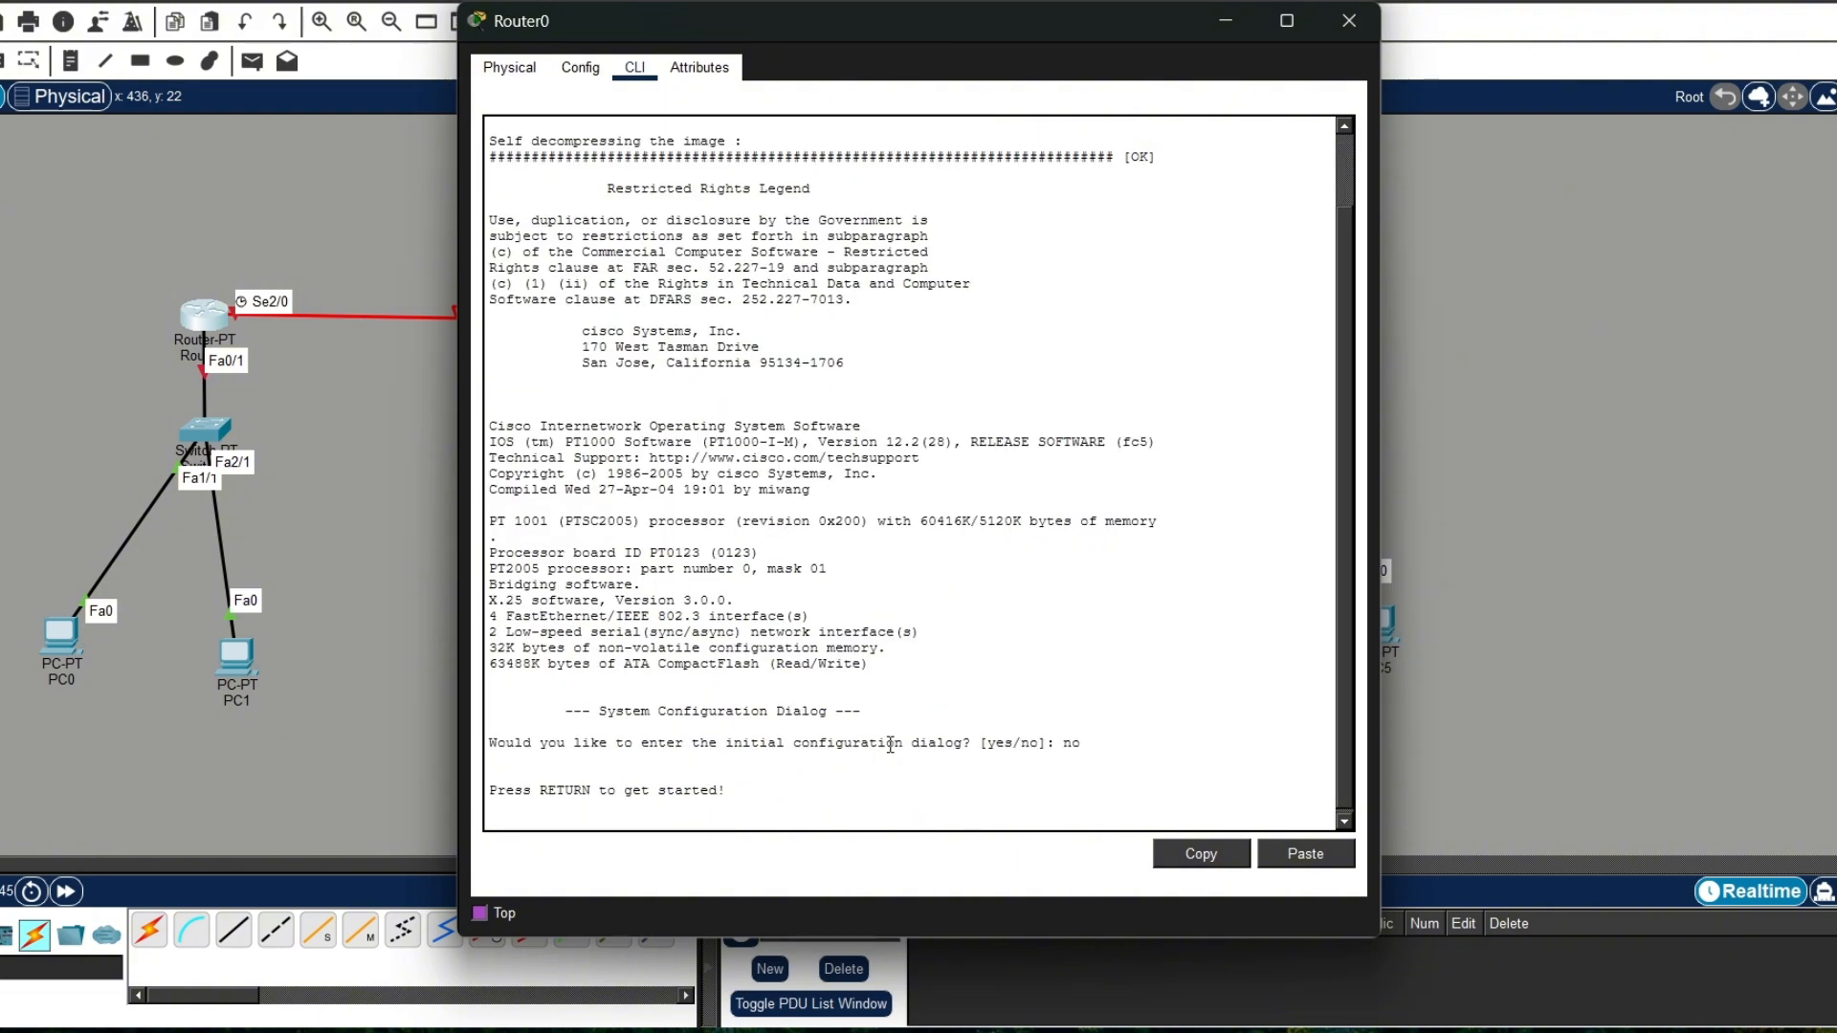
key("Return")
type("en")
key("Return")
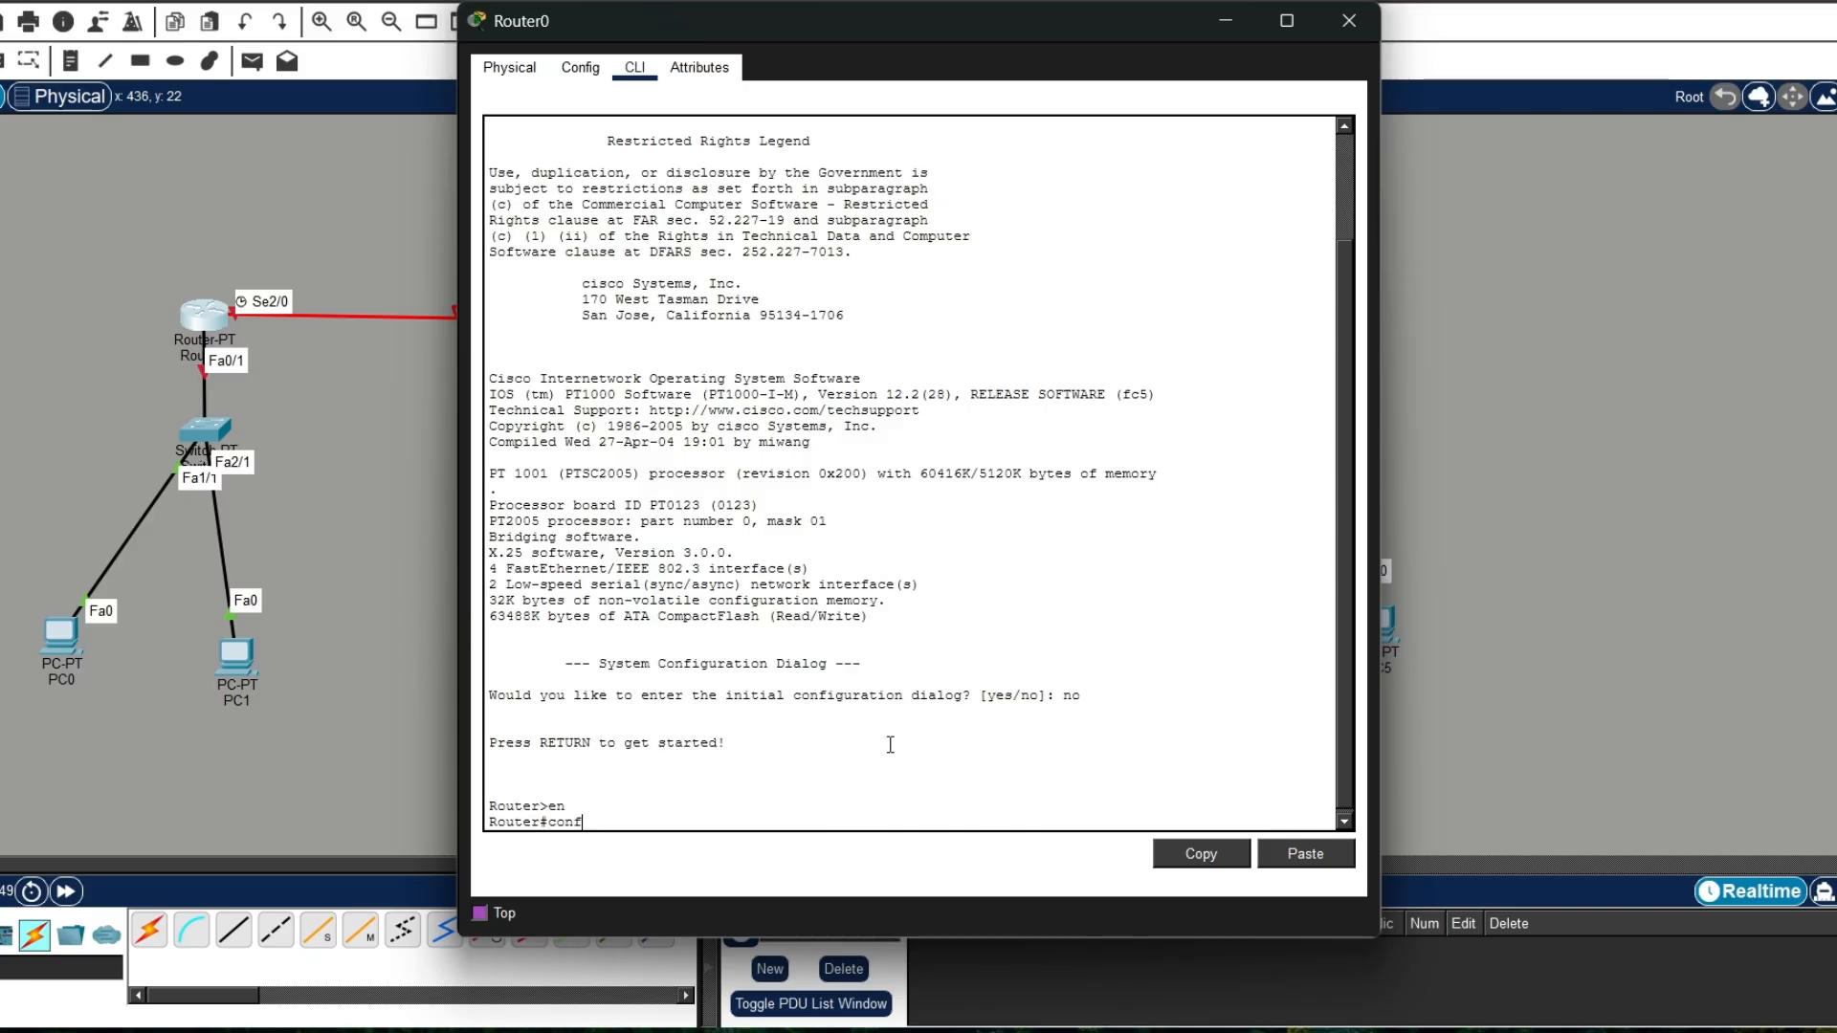
Step: Enter Router0's global configuration with conf t and select the interface with int fa0/0
type("conf t")
key("Return")
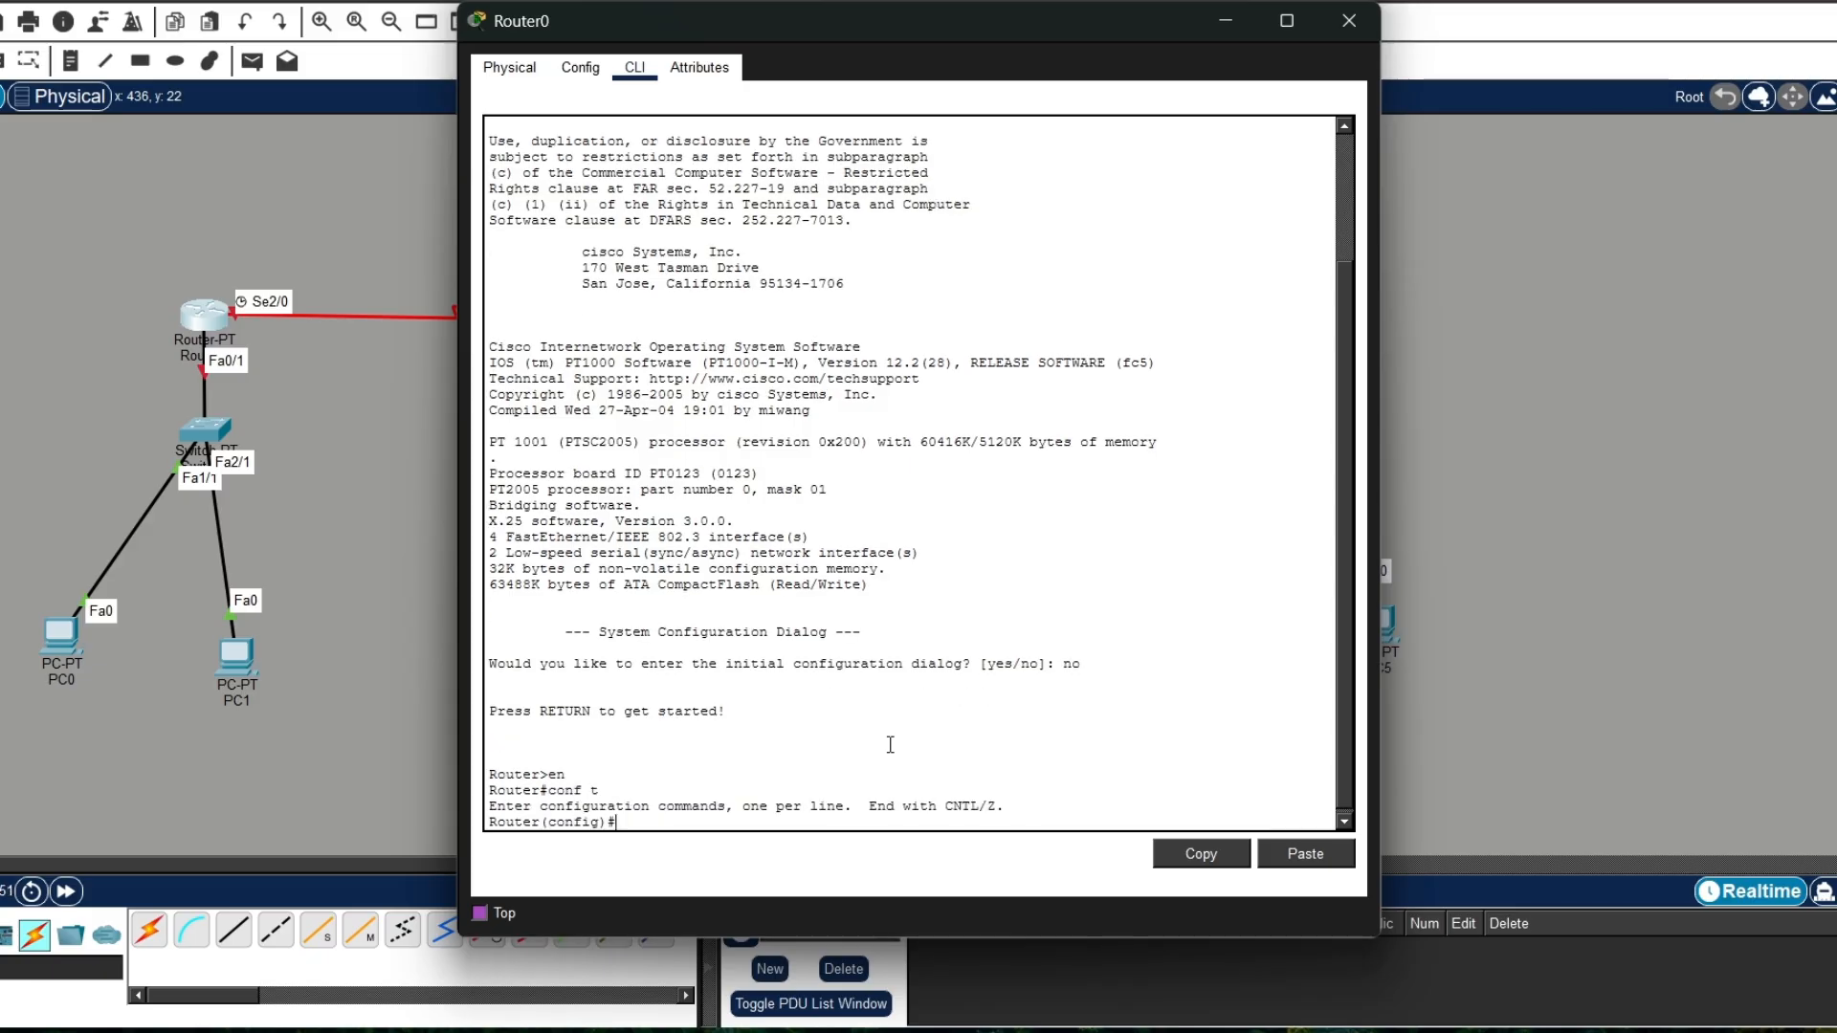
type("int fa0/0")
key("Return")
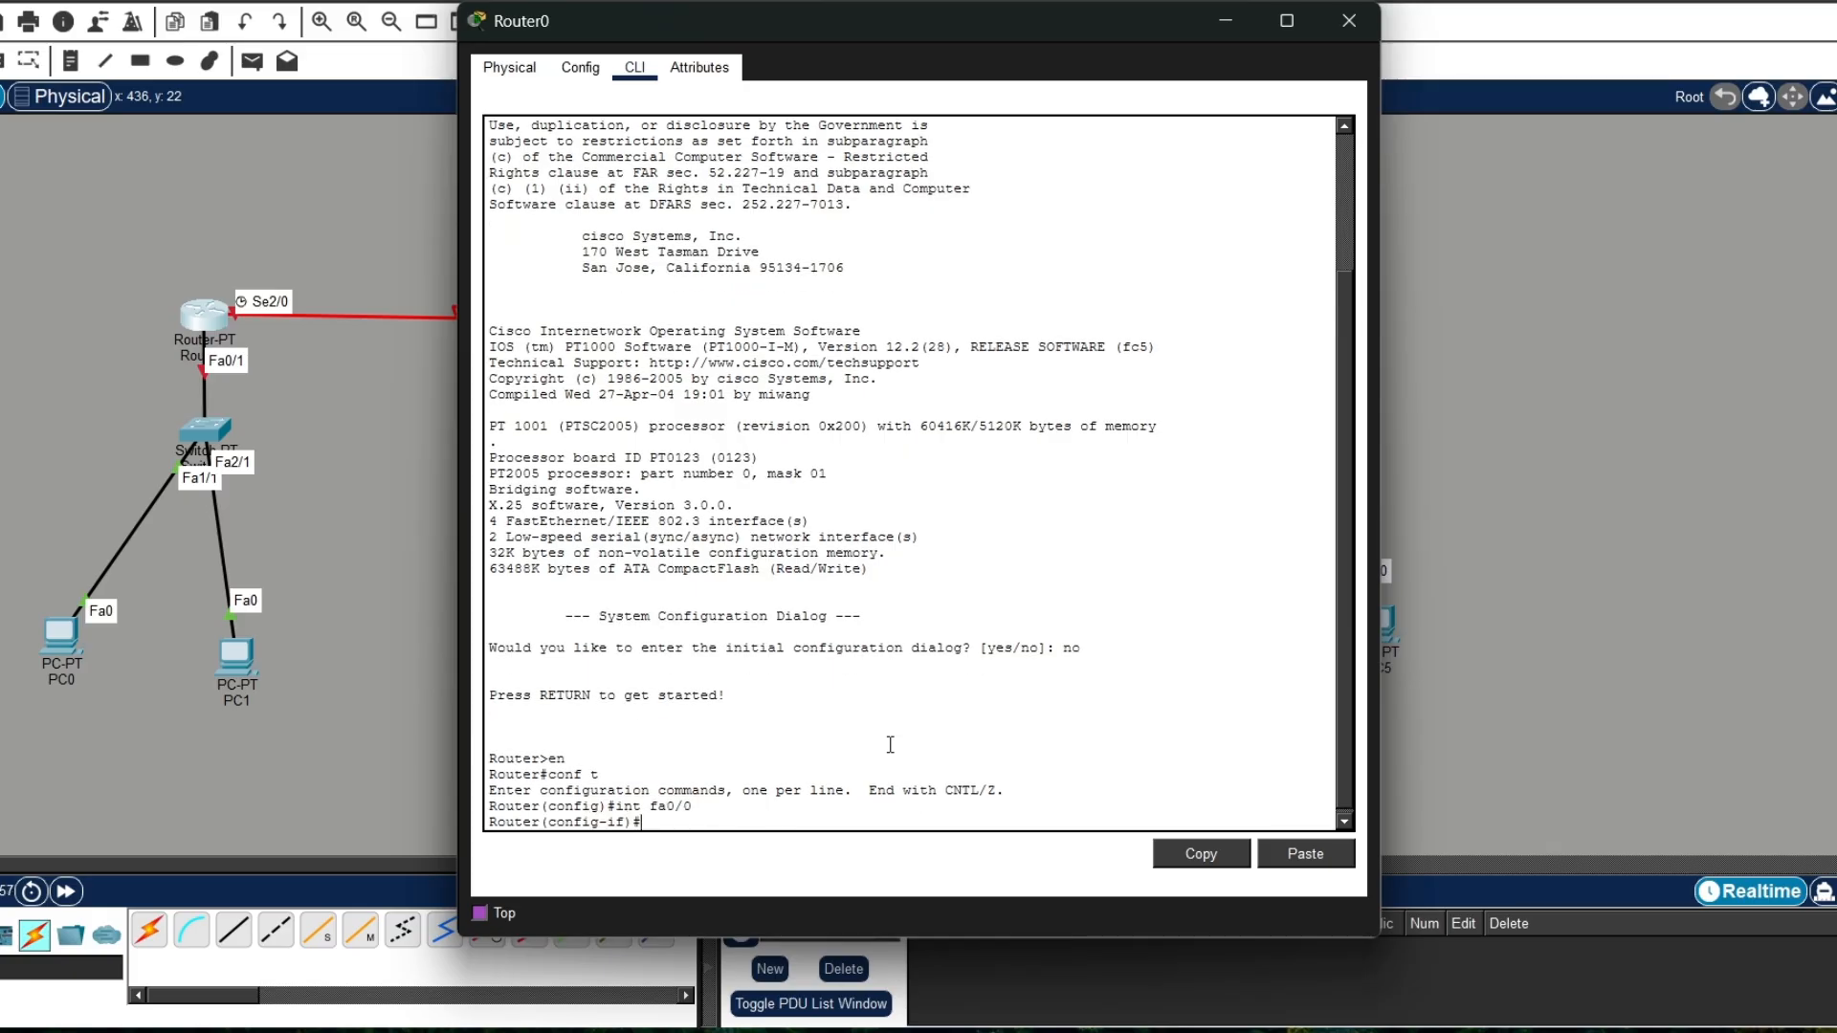
Step: Minimize the Router0 window and place a note reading 192.168.10.10 above Router0
left_click(1225, 20)
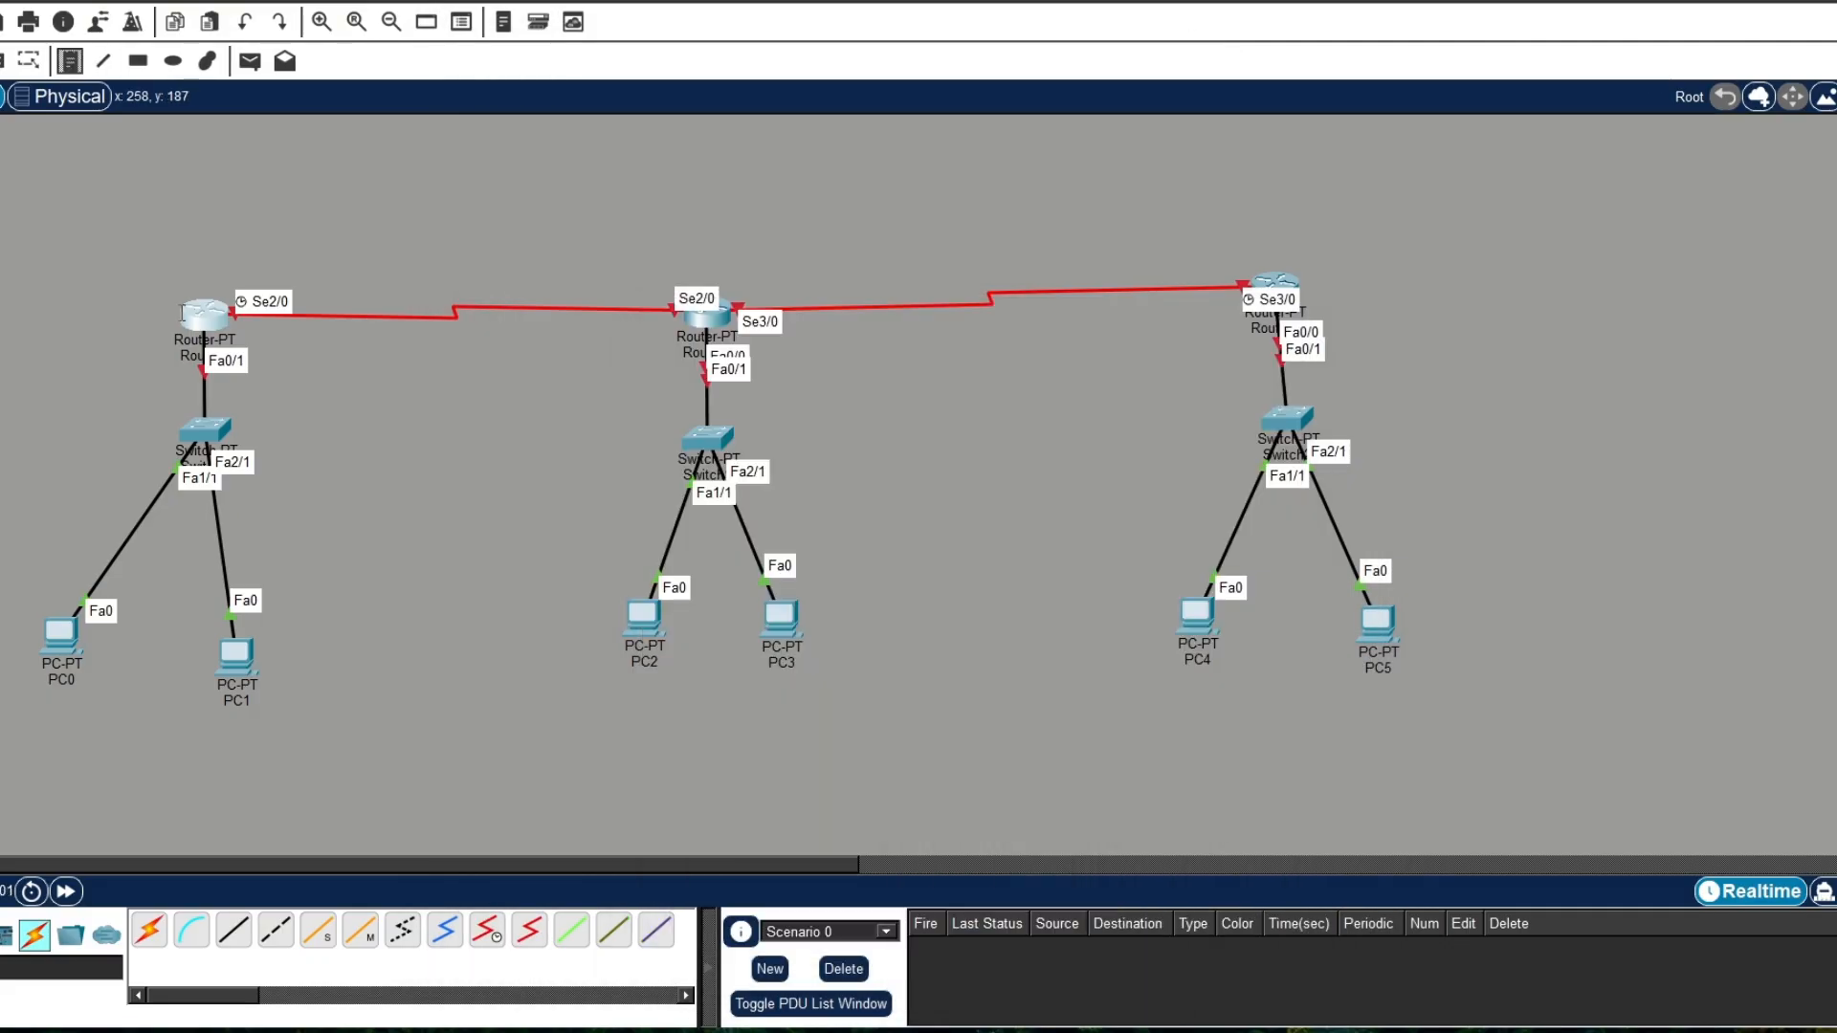
left_click(171, 244)
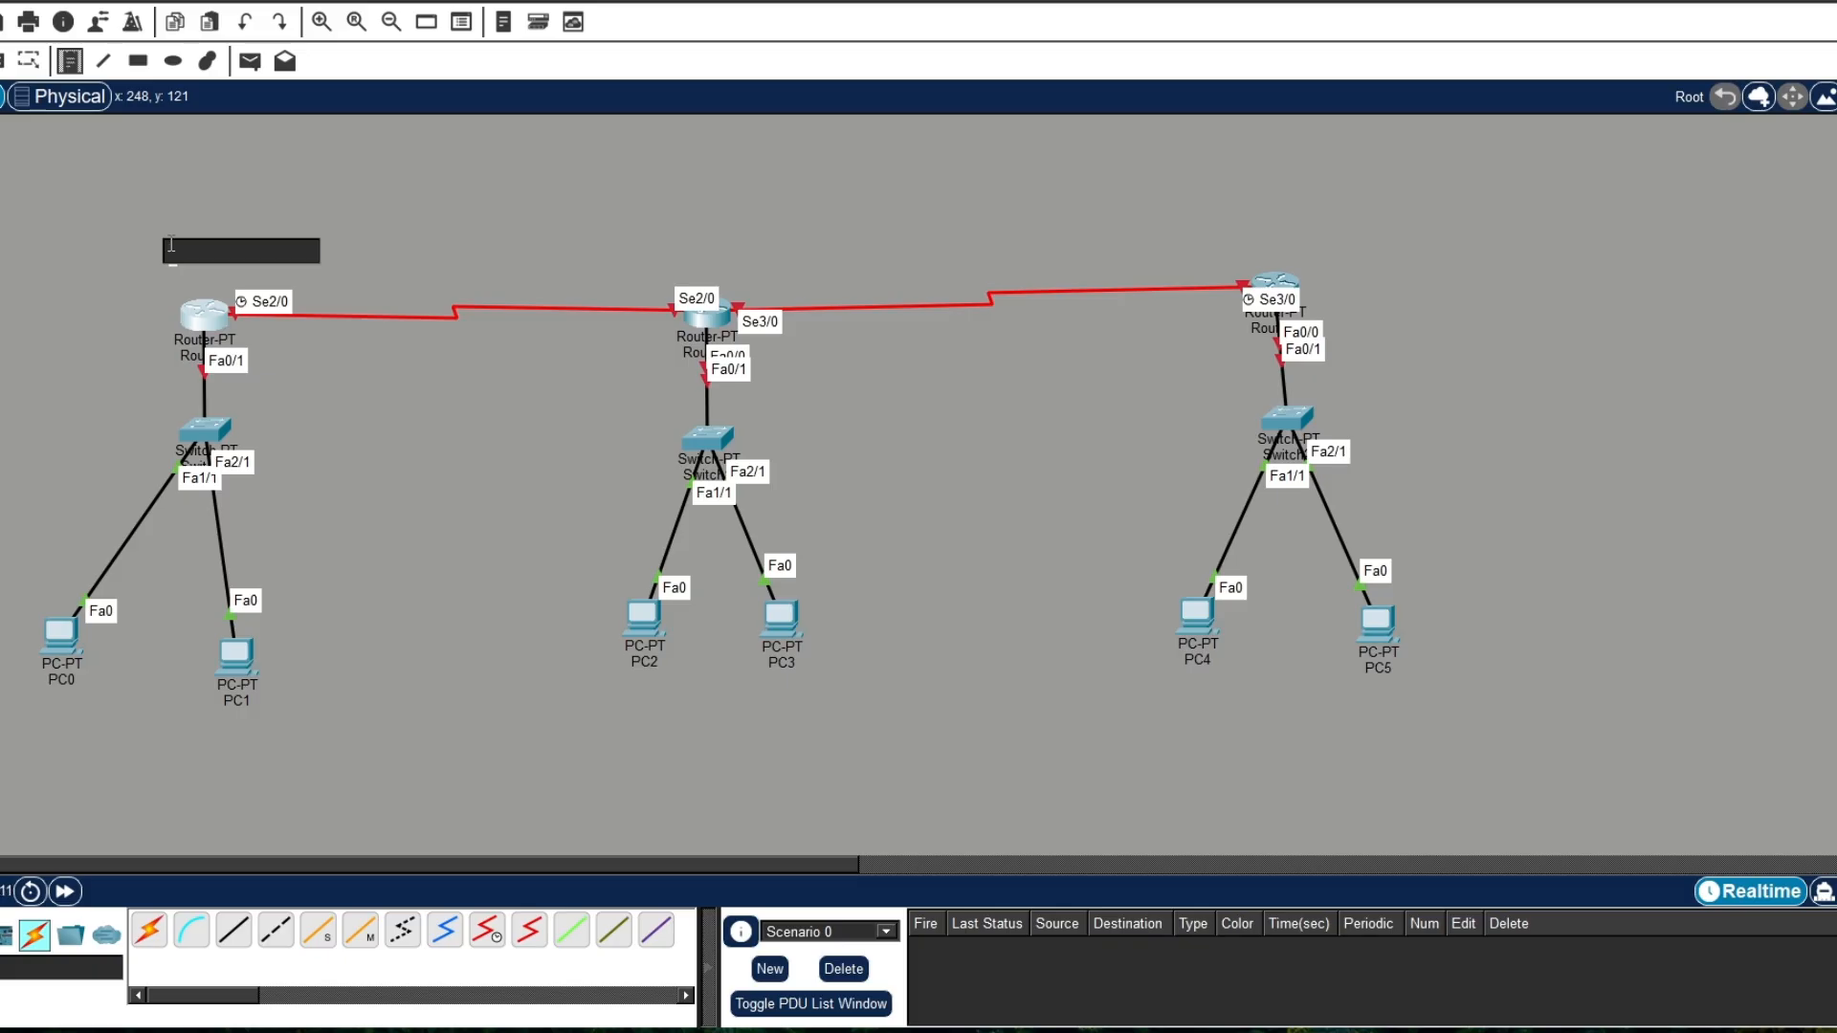
type("192.16")
type("8")
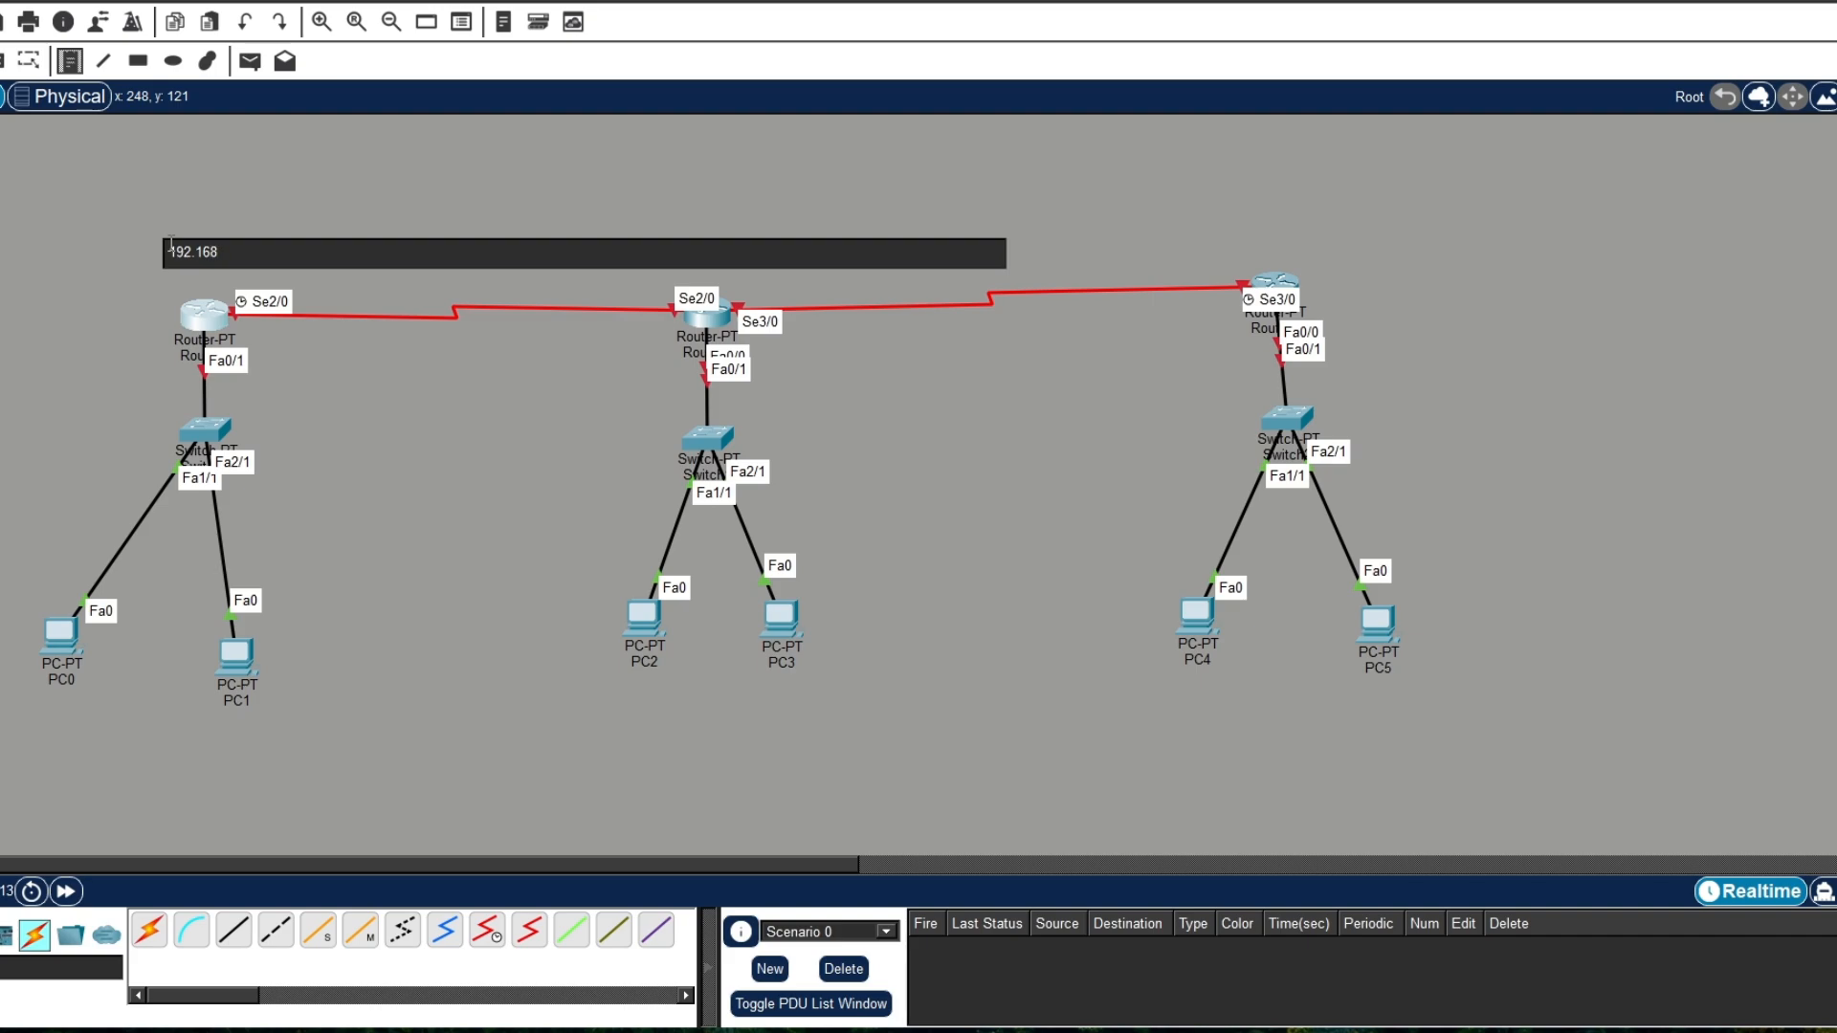
type(".10.10")
Step: Place a note reading 192.168.1.10 to the left of the link between Router0 and Switch0
left_click(73, 375)
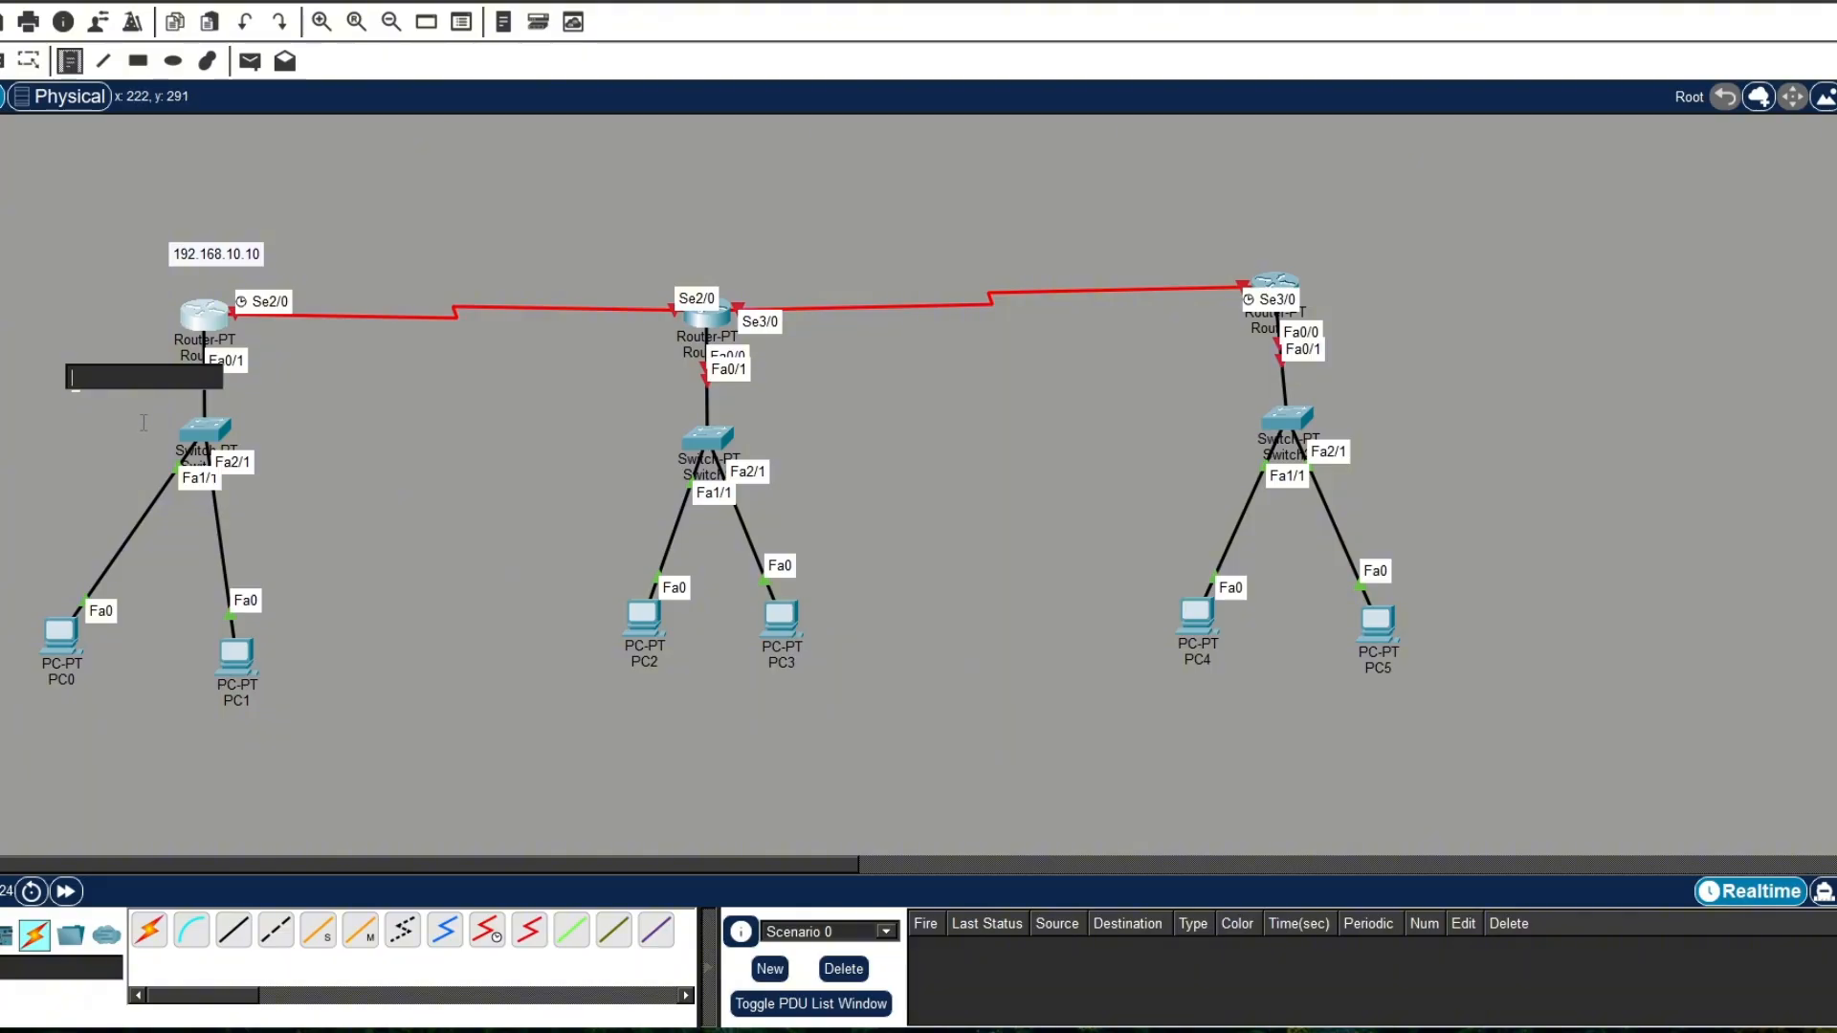
type("192.168")
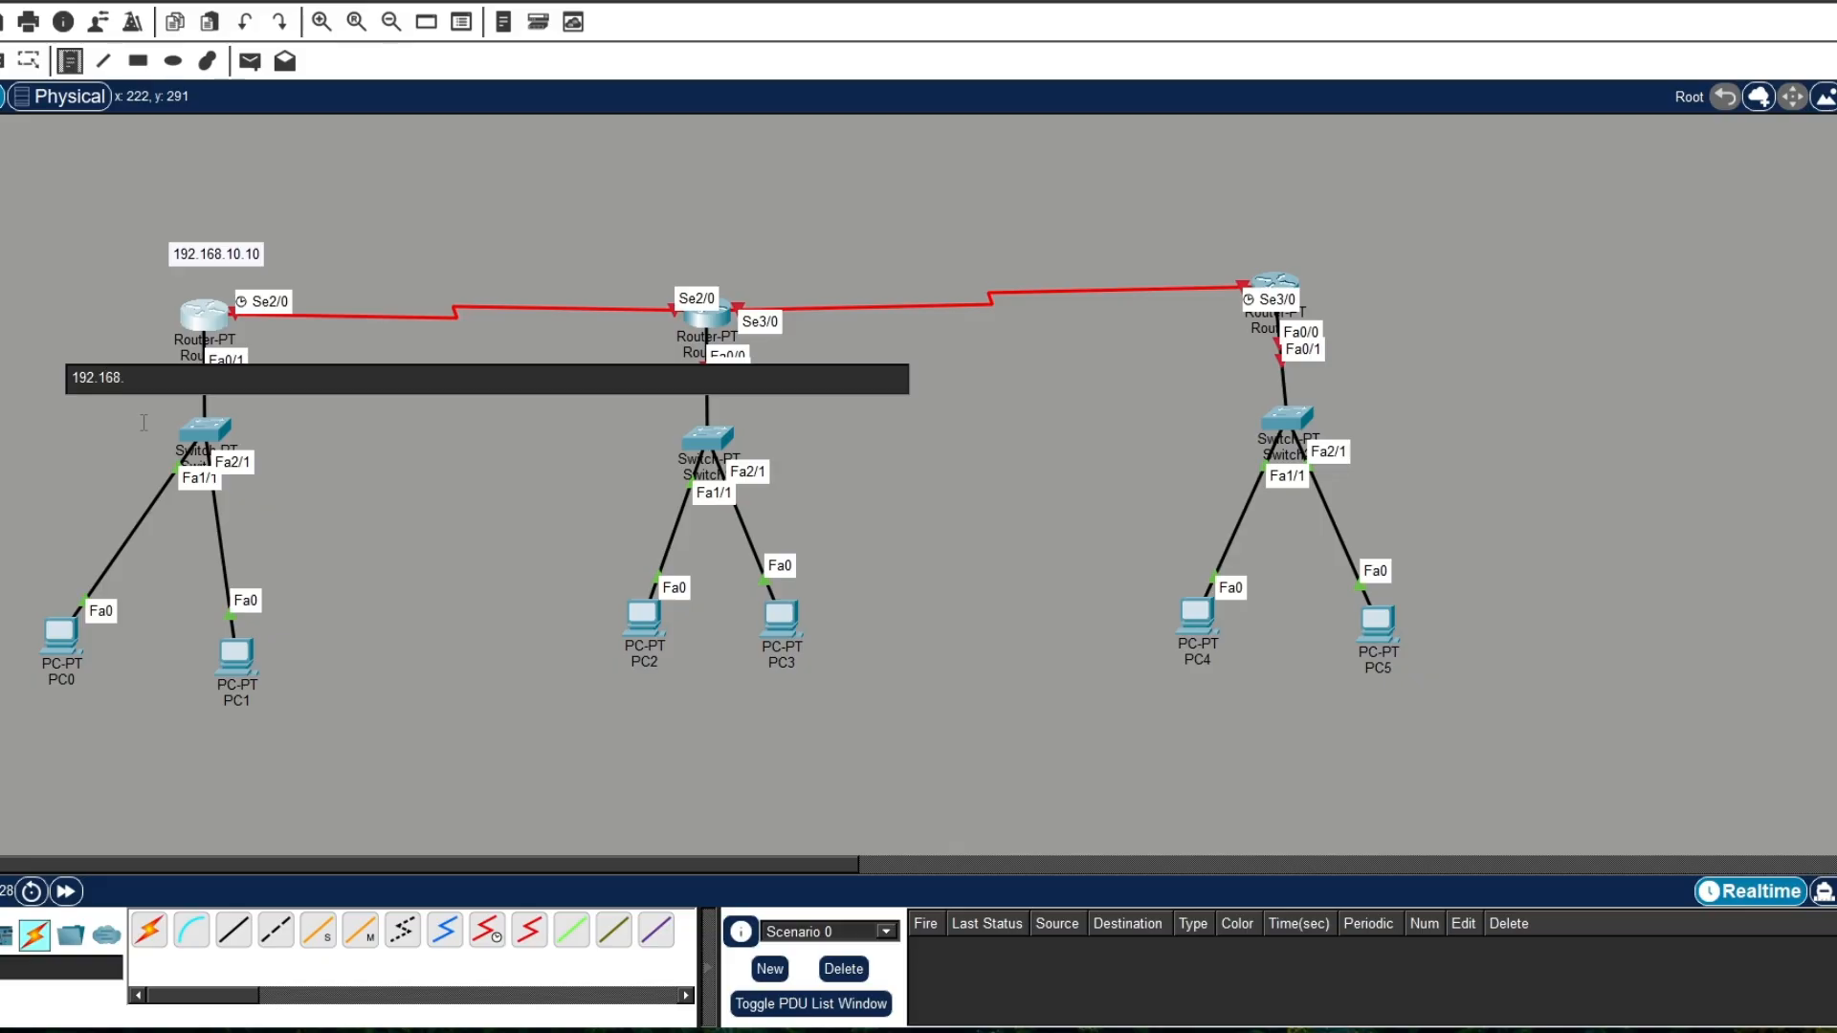
type(".10")
key("BackSpace")
type(".10")
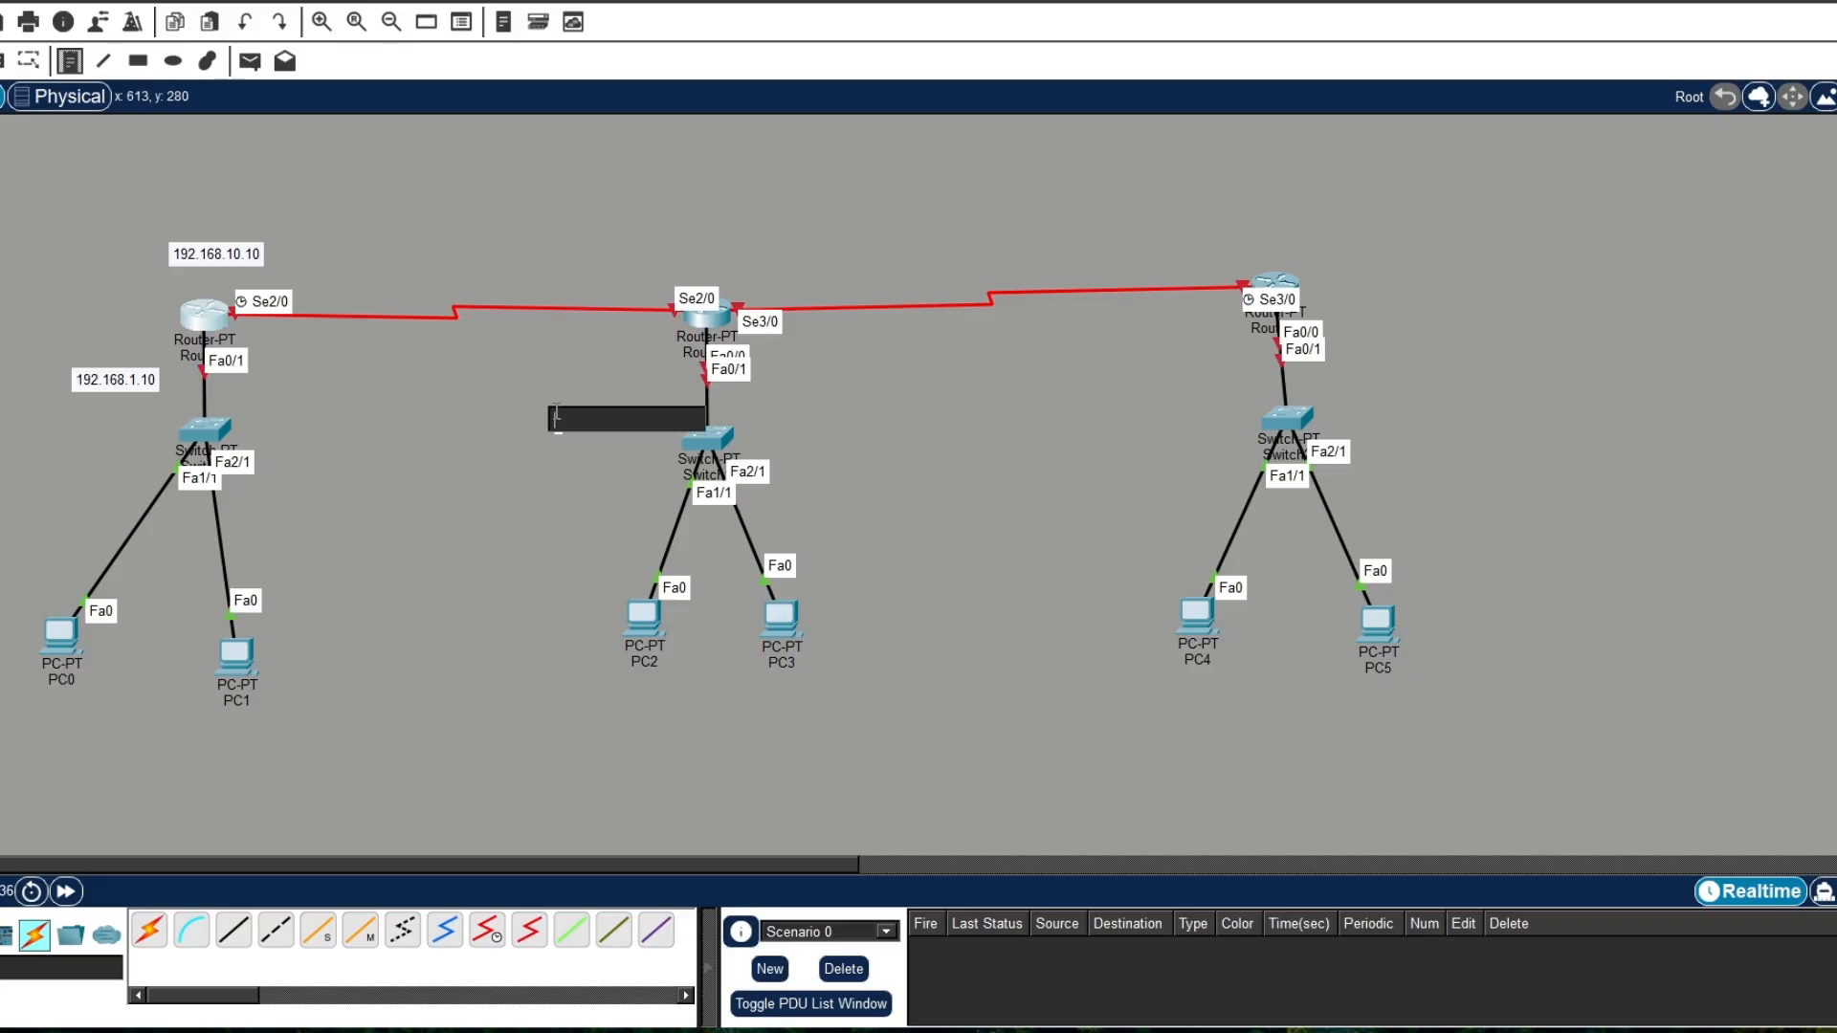
Step: Place a note reading 192.168.2.10 to the left of the link between the middle router and its switch
left_click(555, 418)
type("192.")
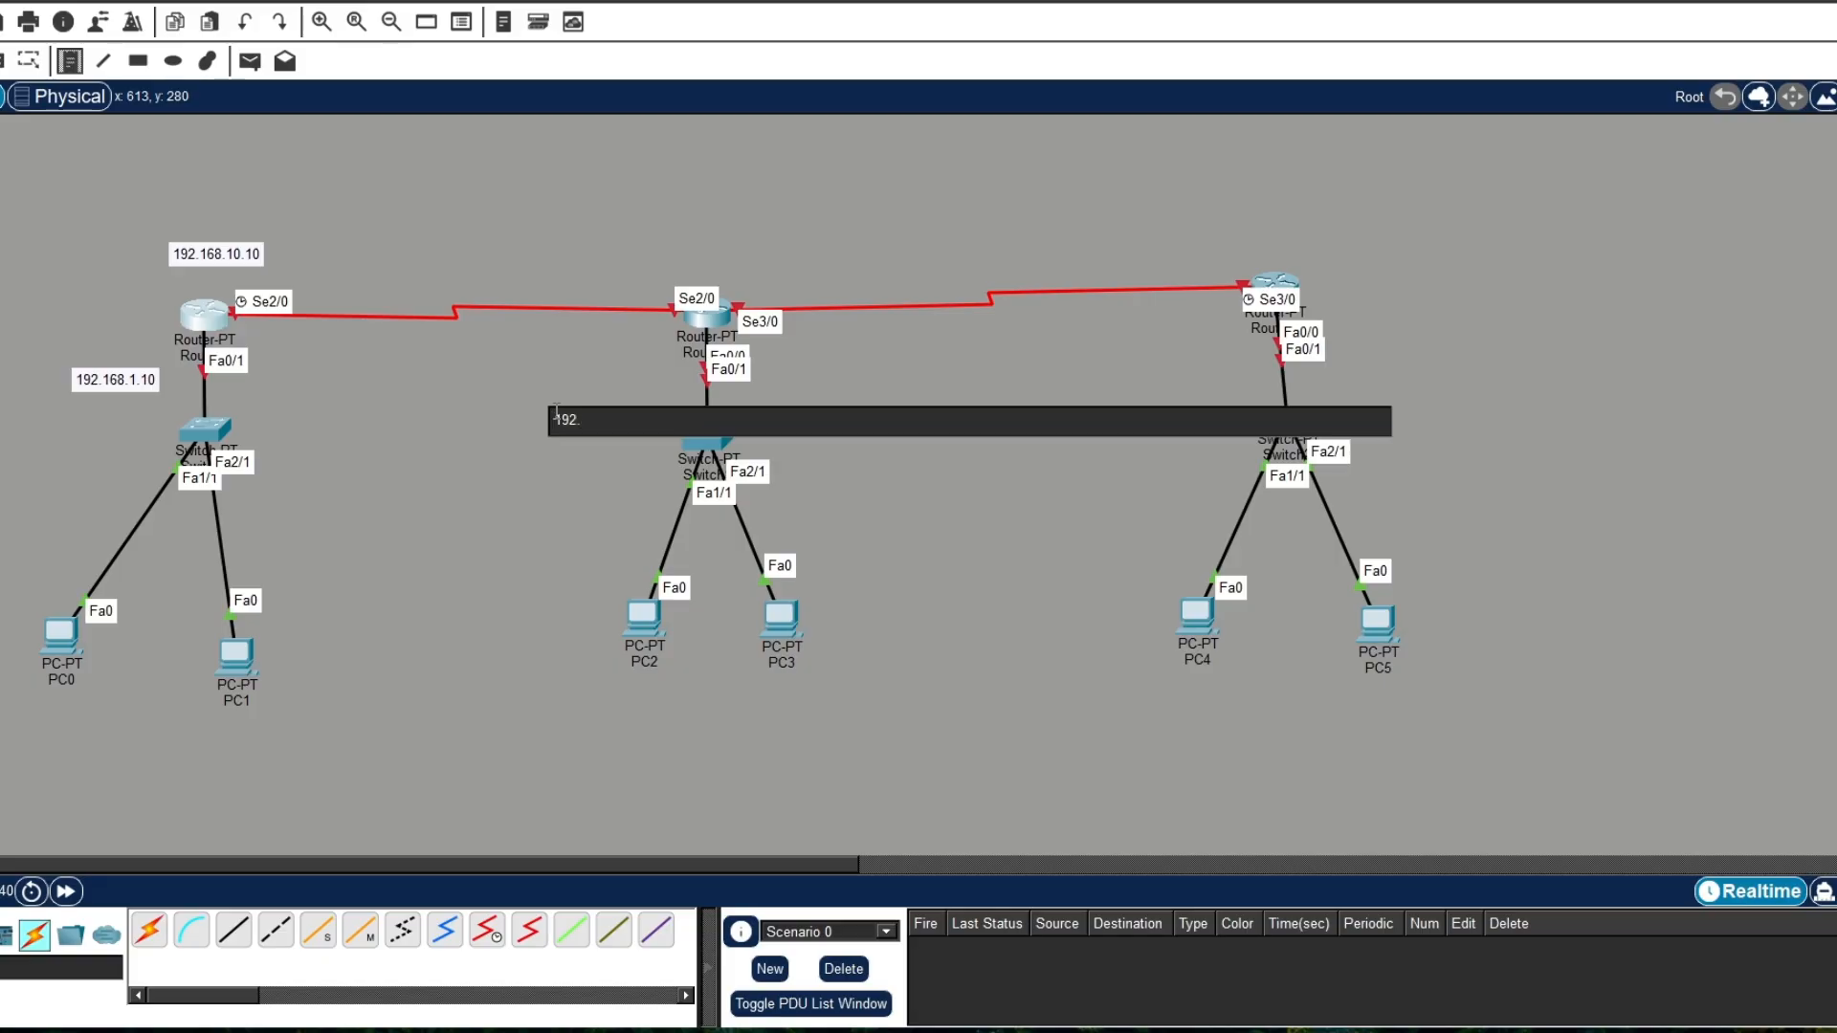
type("168.1.10")
key("BackSpace")
key("BackSpace")
key("BackSpace")
key("BackSpace")
type("2.10")
Step: Place a note reading 192.168.3.10 to the left of the link between the third router and its switch
left_click(1133, 381)
type("192")
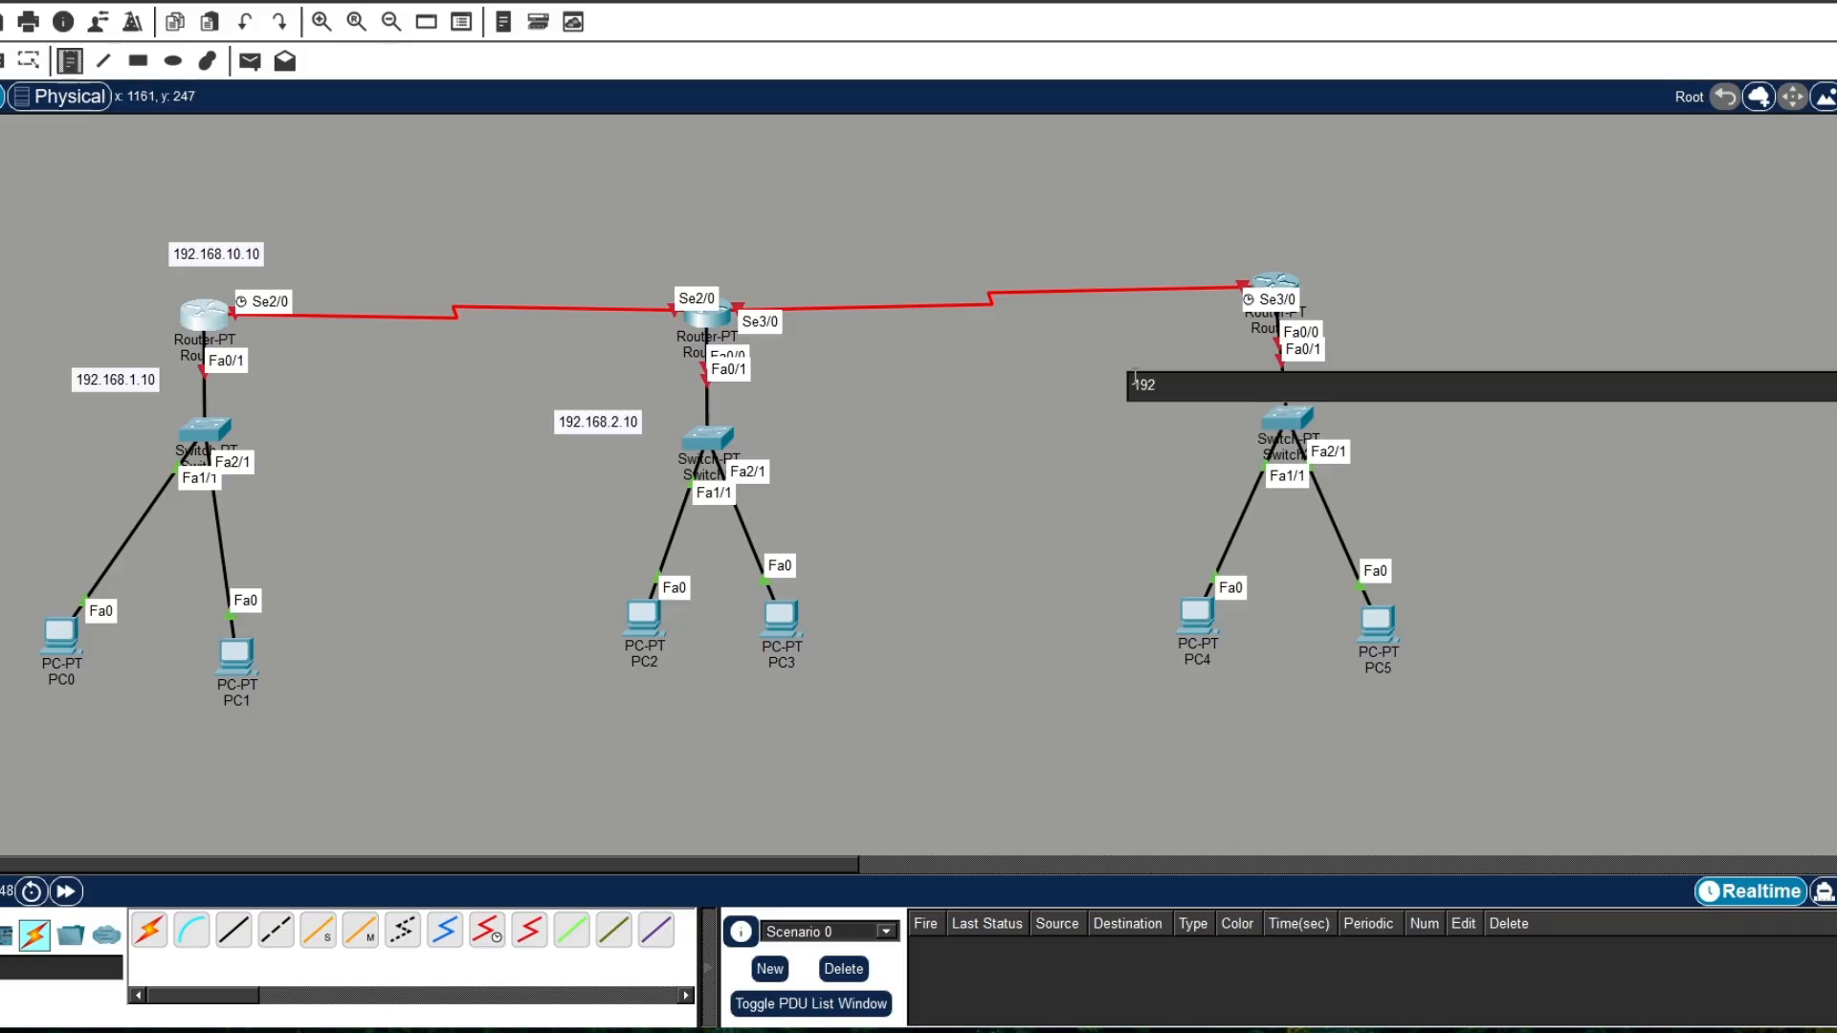
type(".168.3.10")
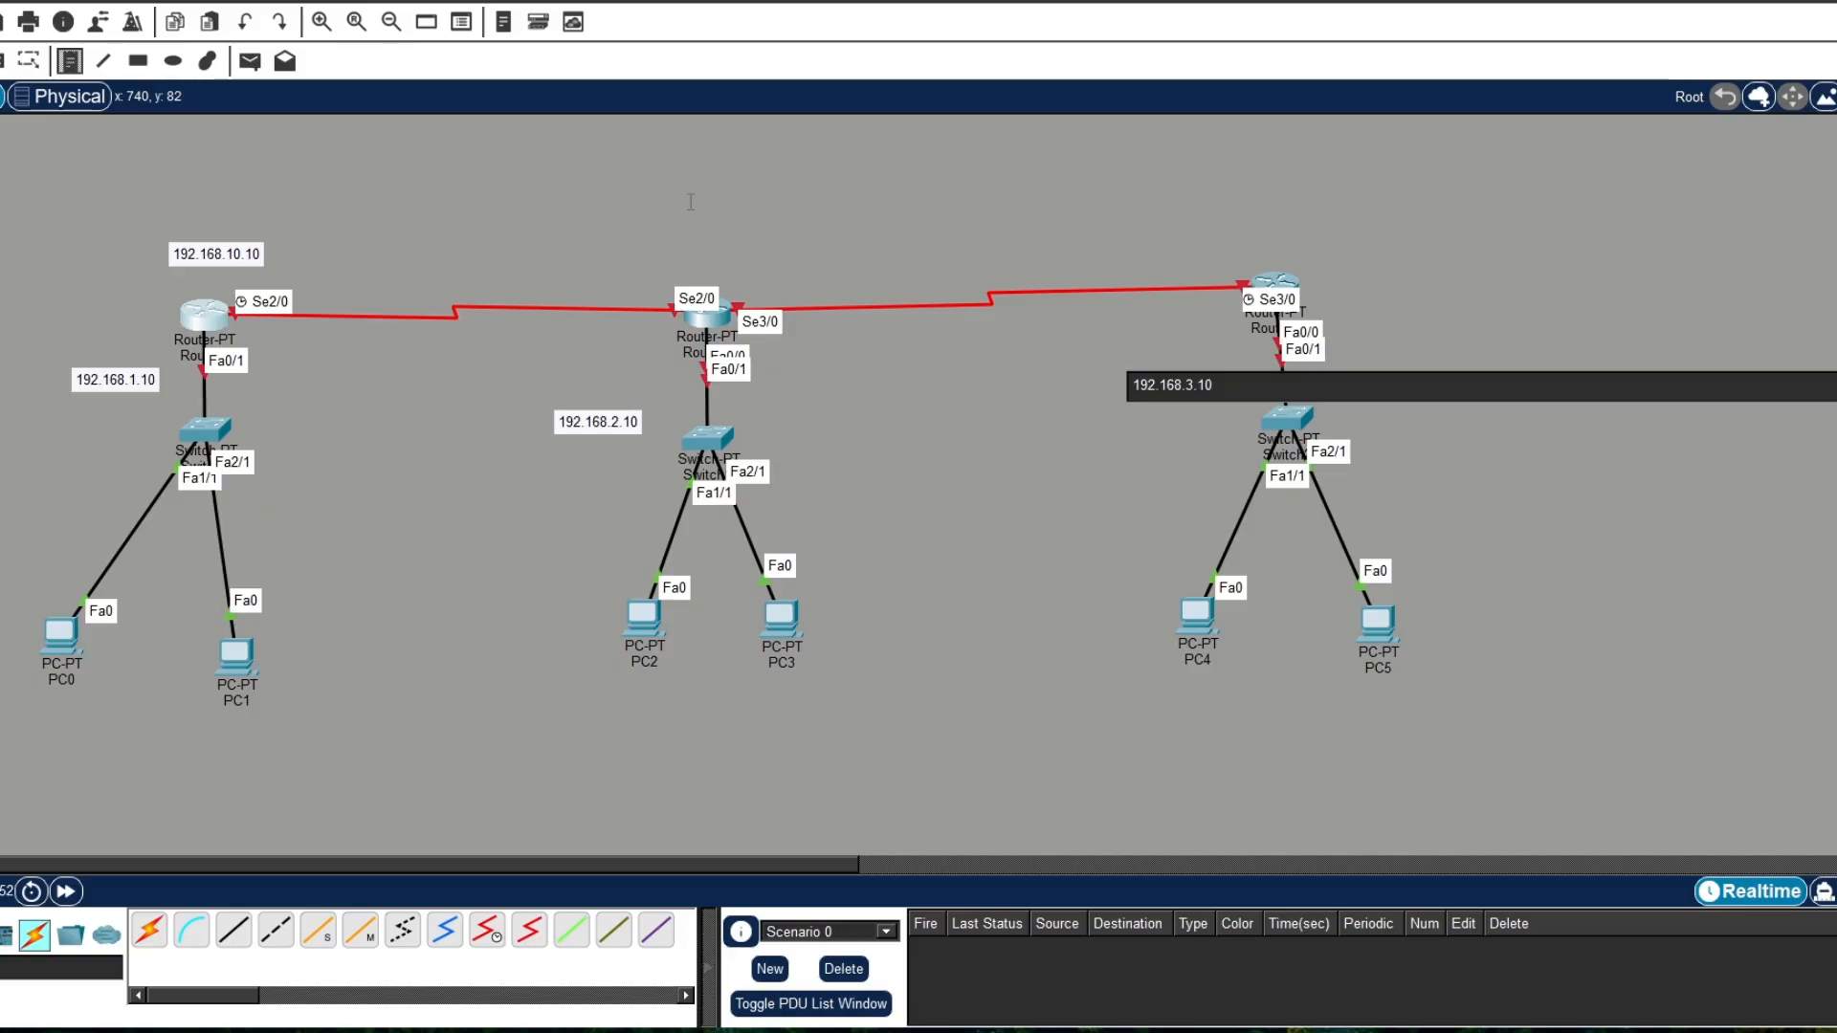
Step: Place a note reading 192.168.10.2 above the middle router
left_click(659, 241)
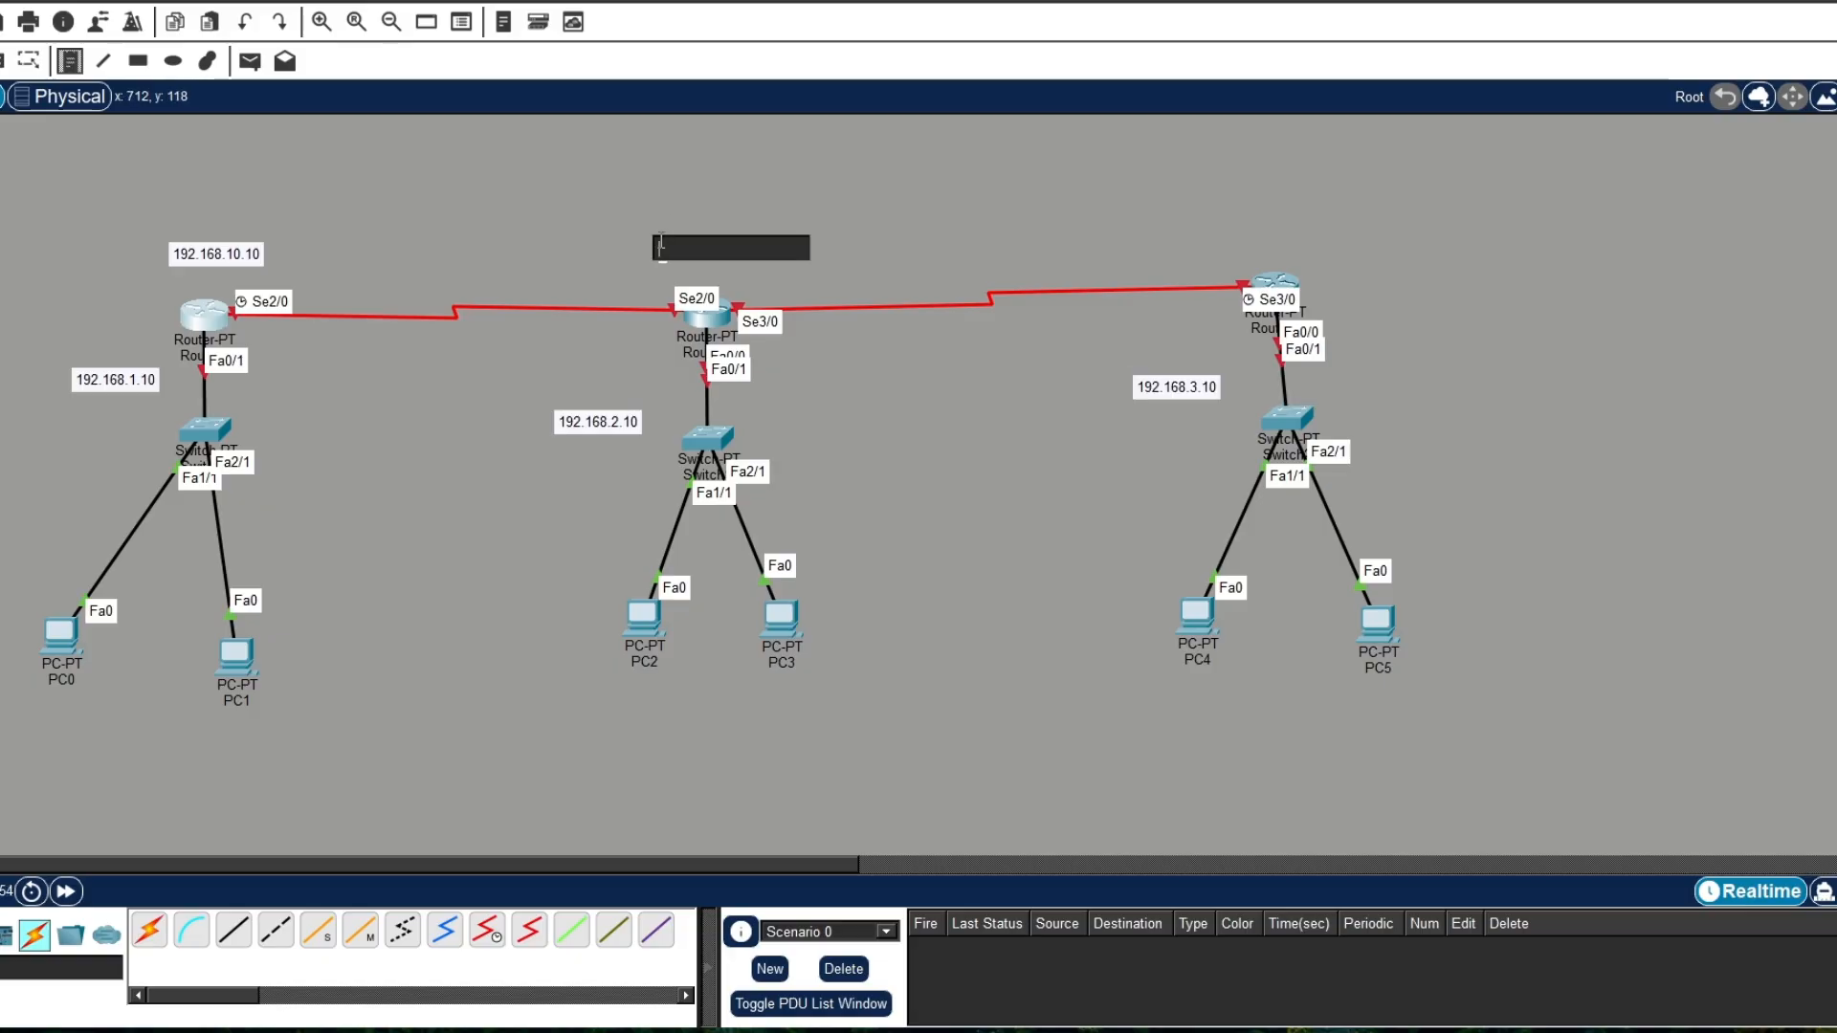
type("1")
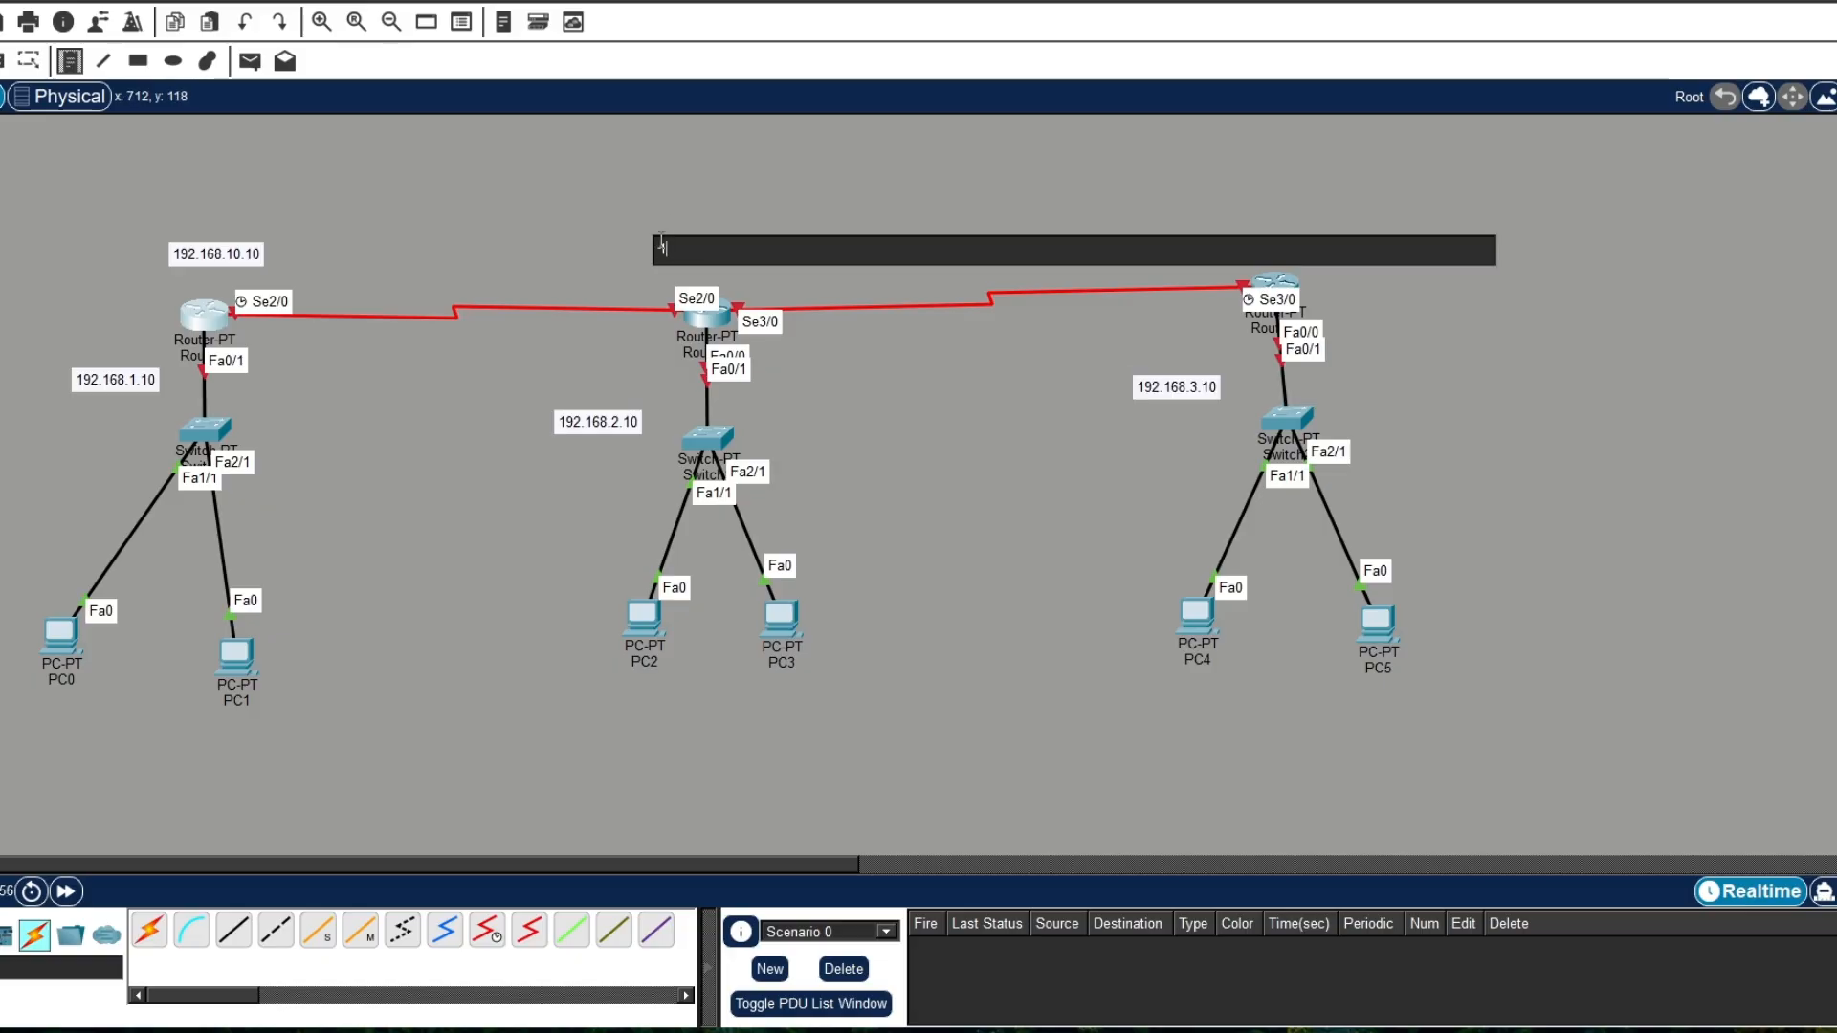
type("92.16")
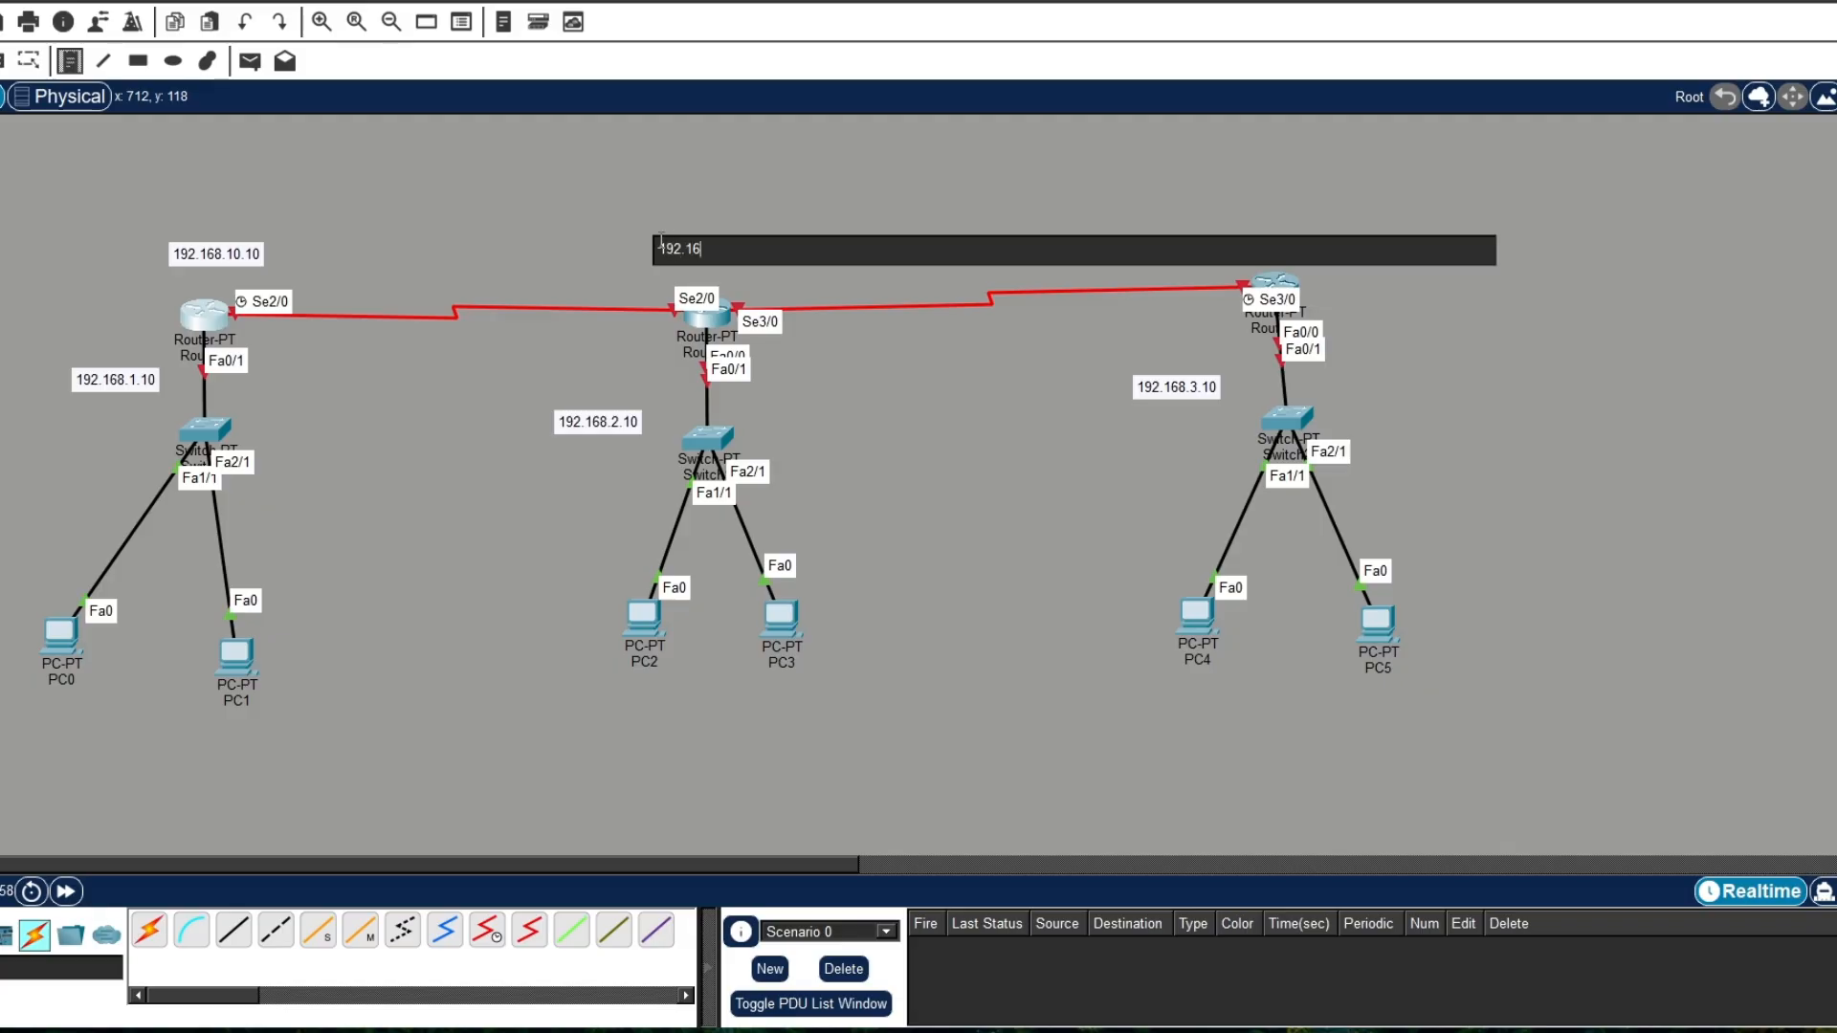
type("8.10.2")
Step: Place a note reading 192.168.20.10 on the serial link just right of the middle router
left_click(768, 295)
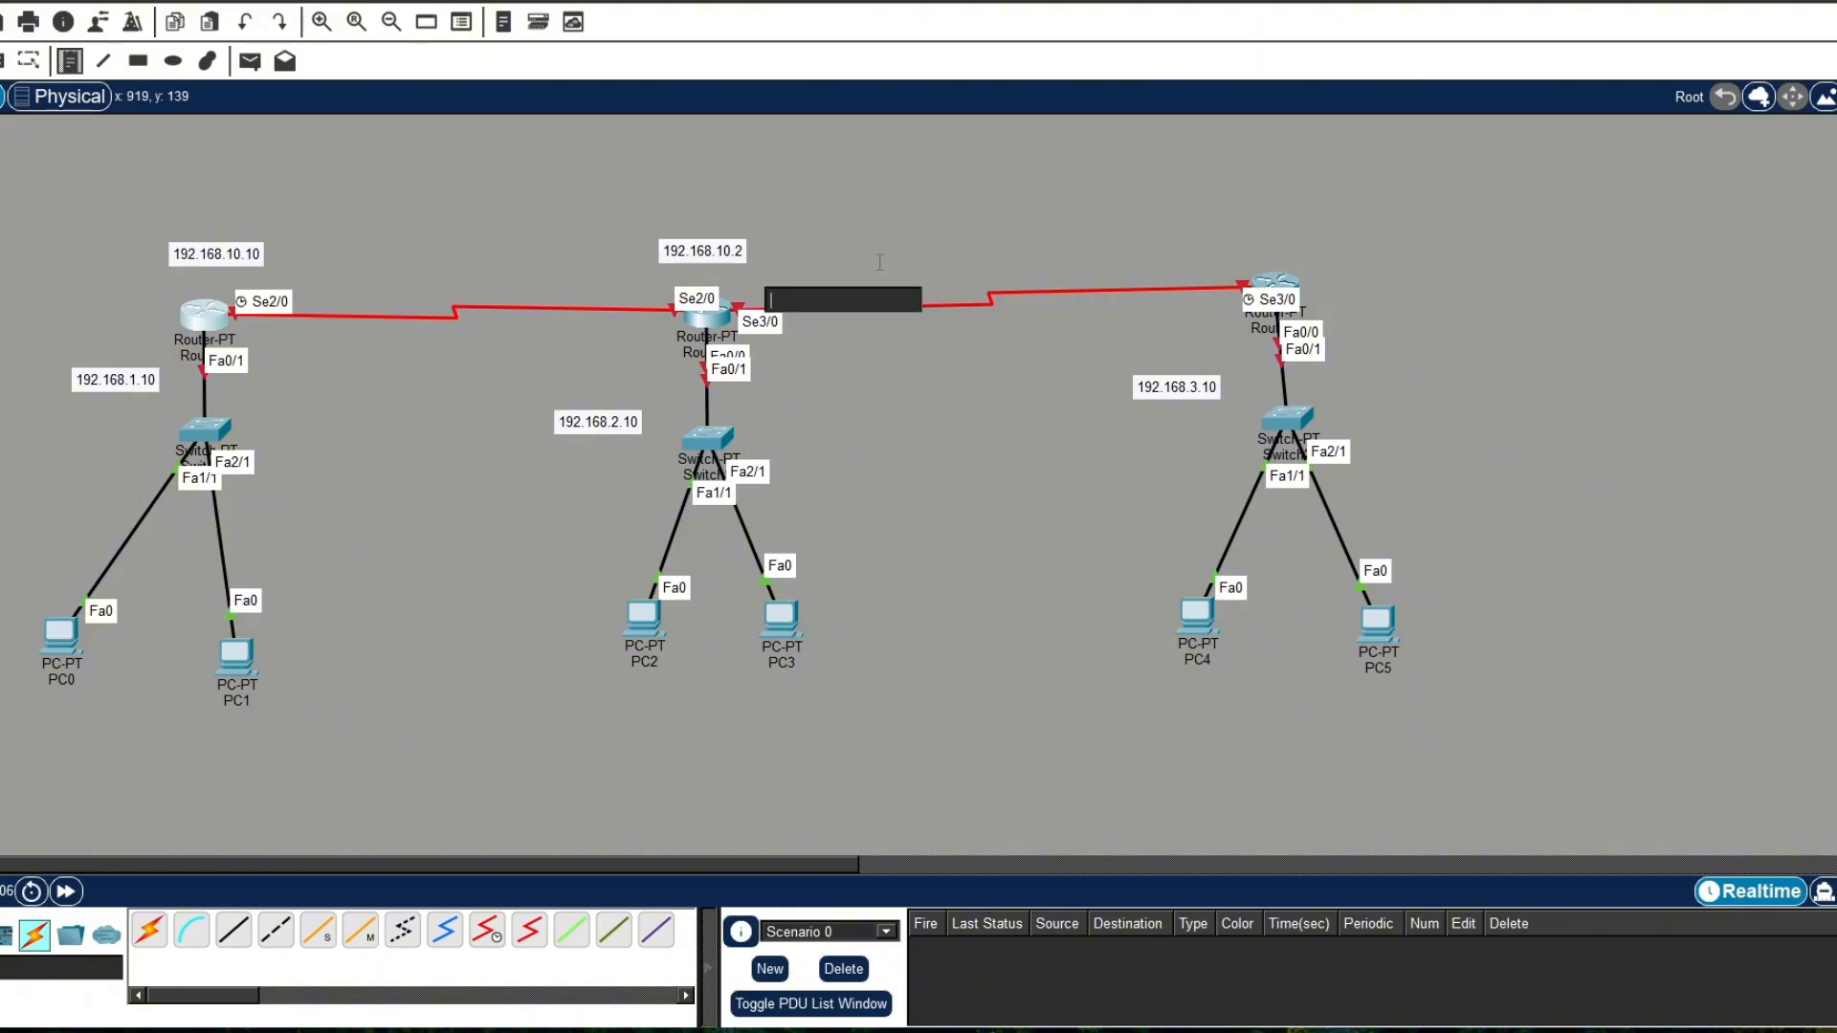
type("192.1")
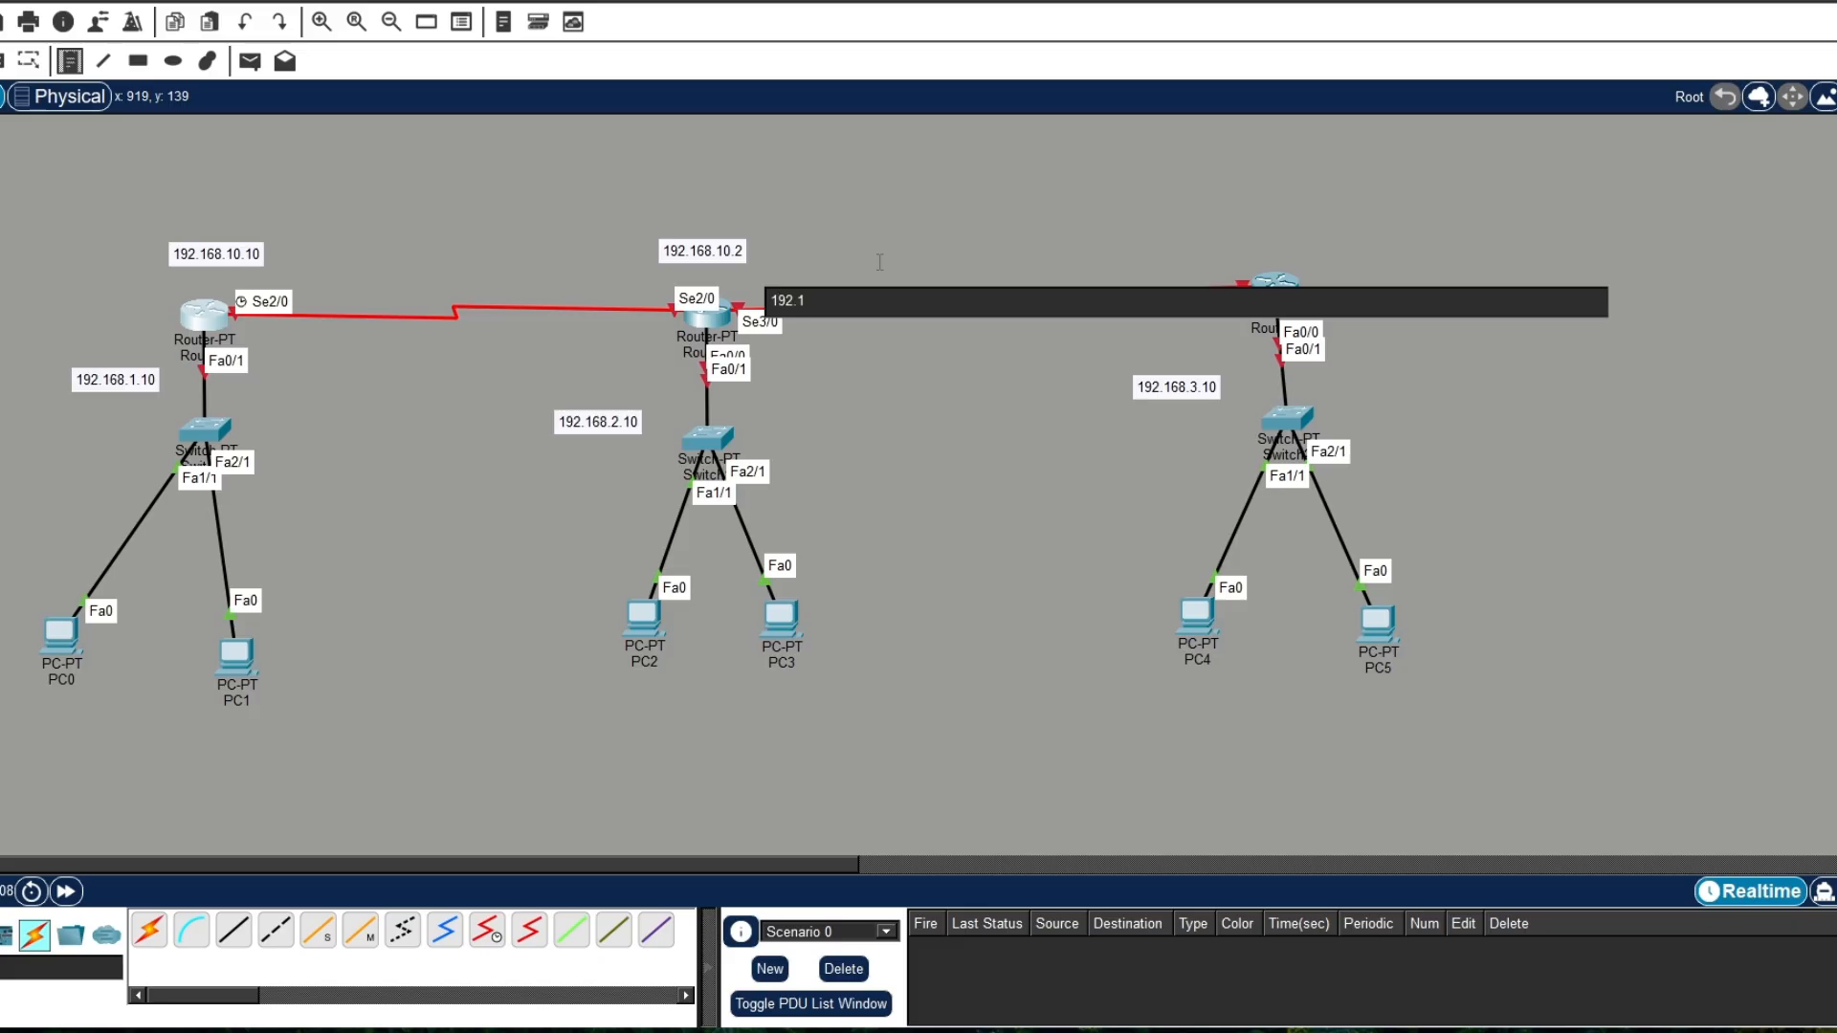
type("68.20.10")
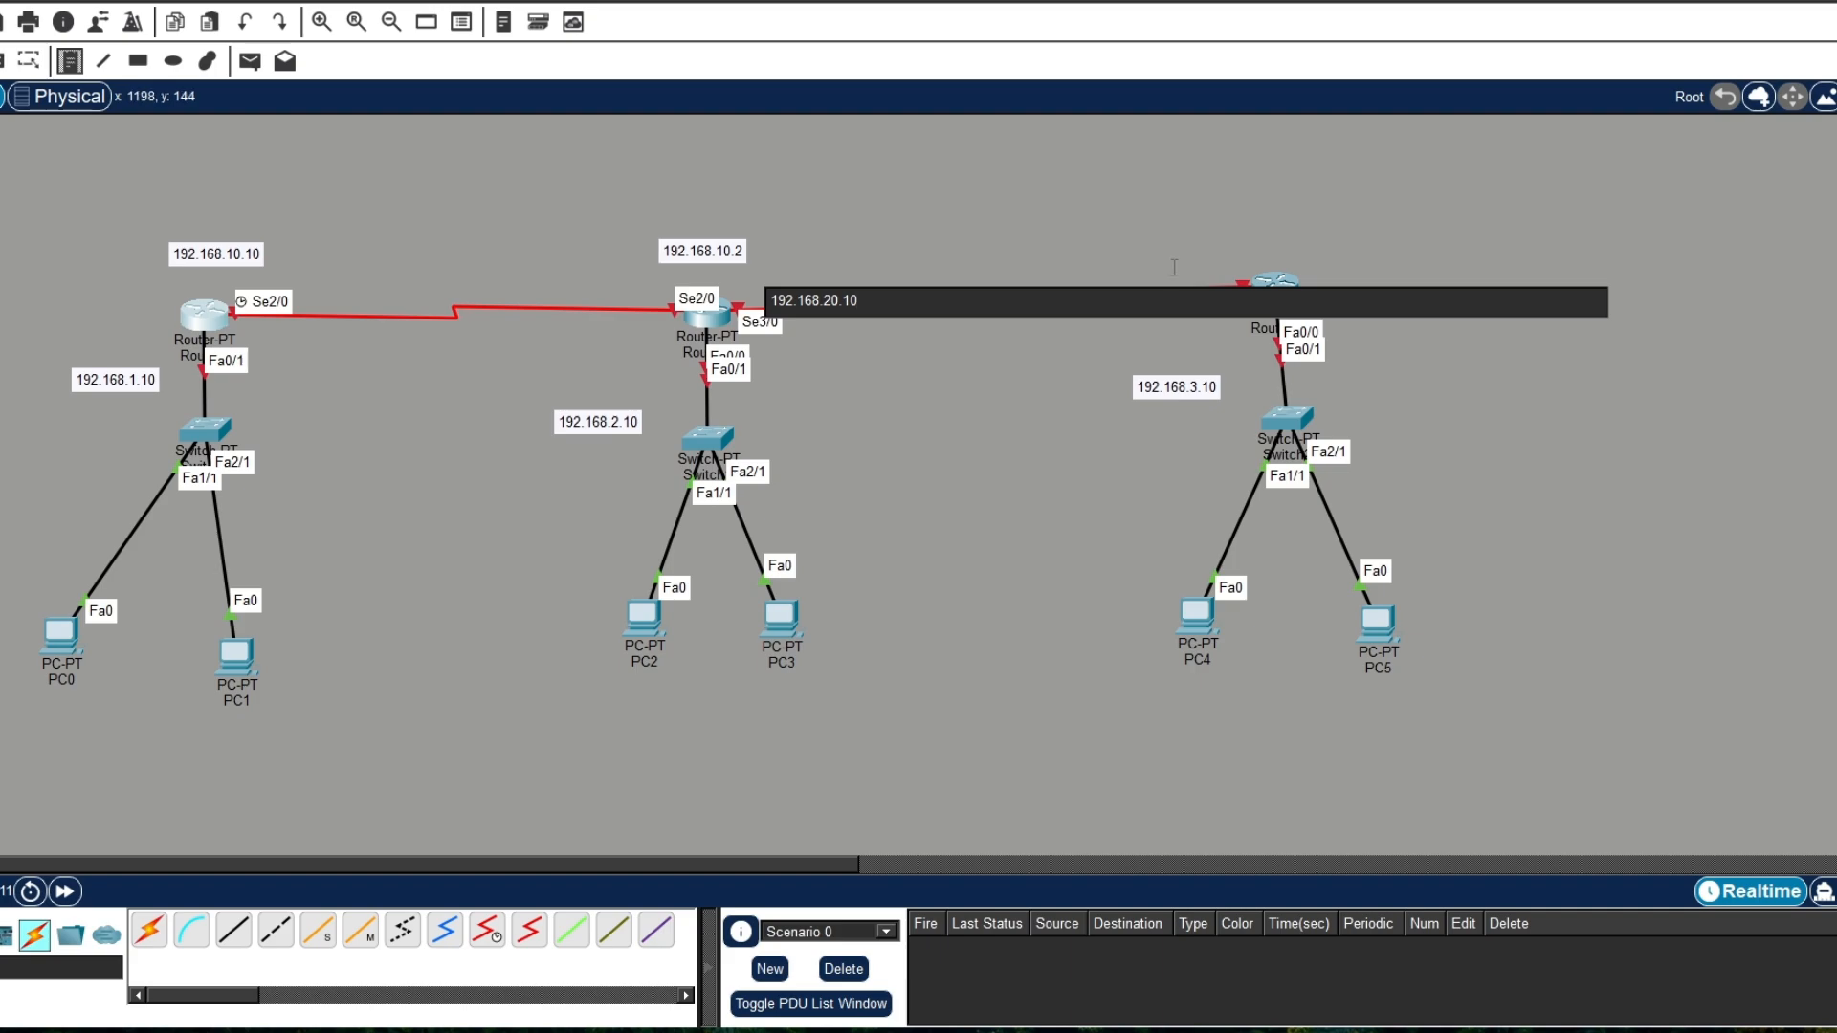
Step: Place a note reading 192.168.20.2 above the third router and leave the note tool
left_click(1238, 228)
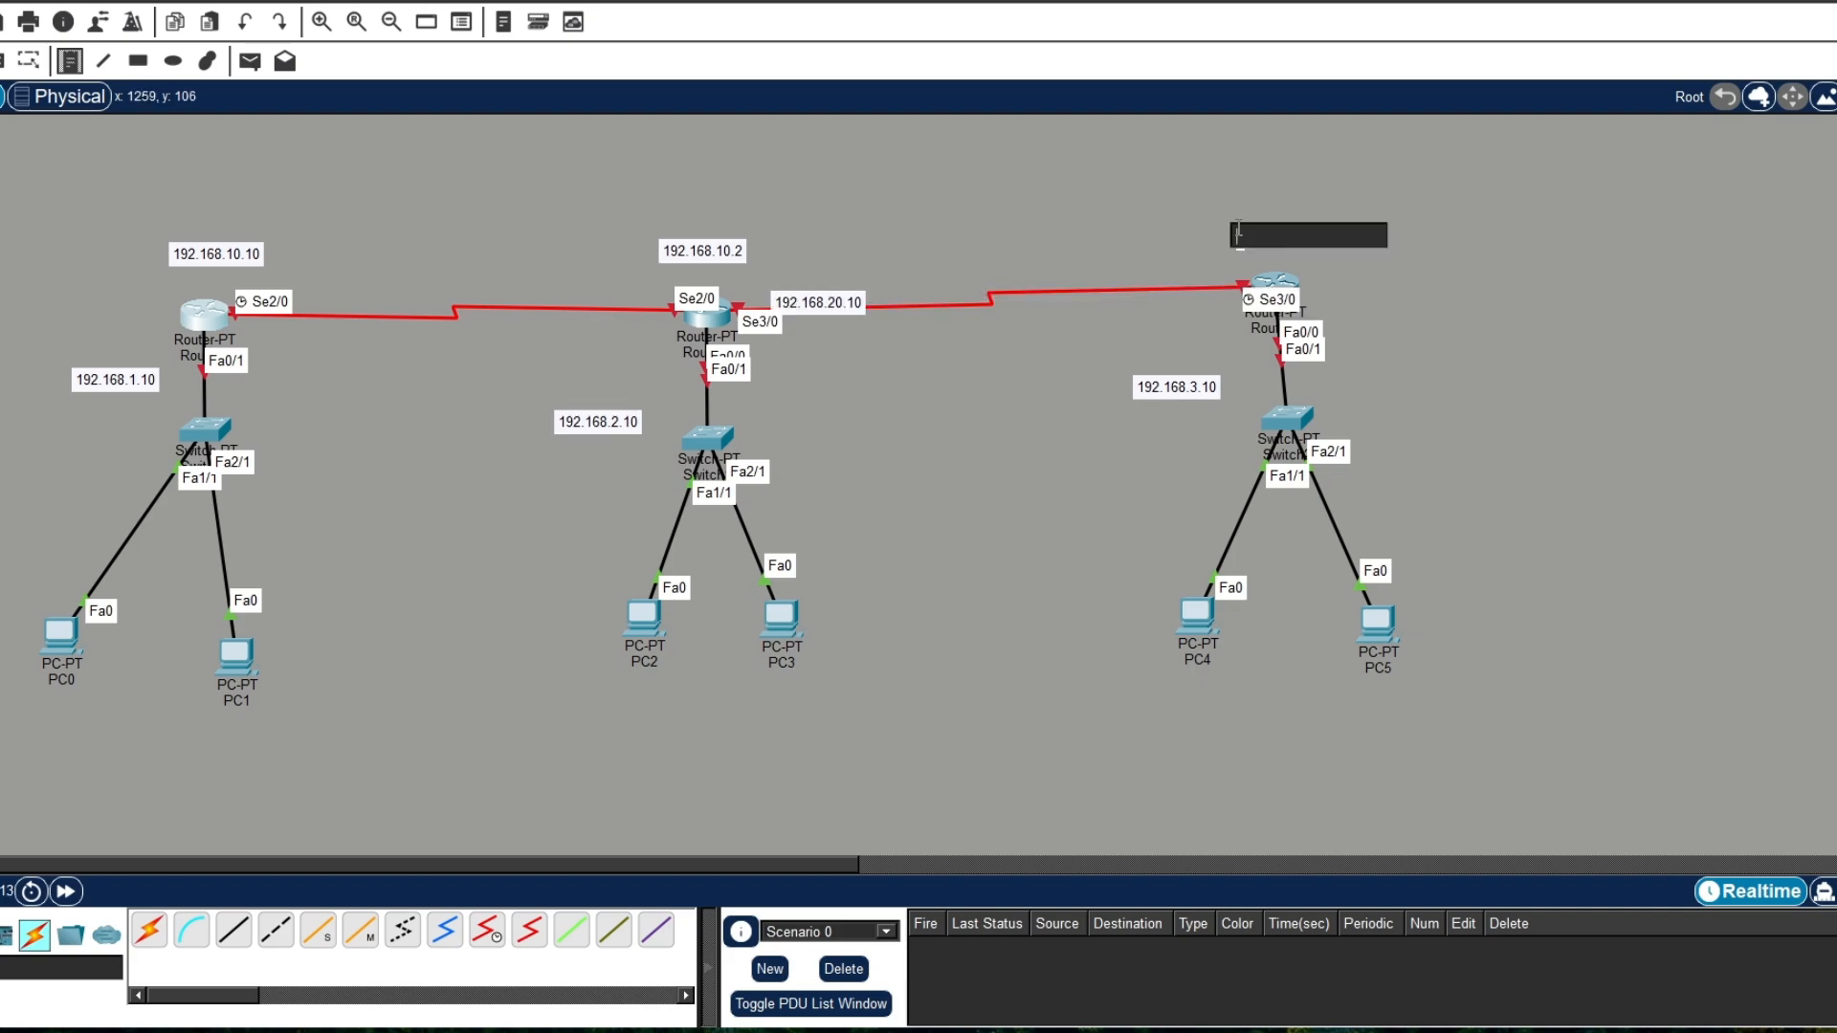
type("192.")
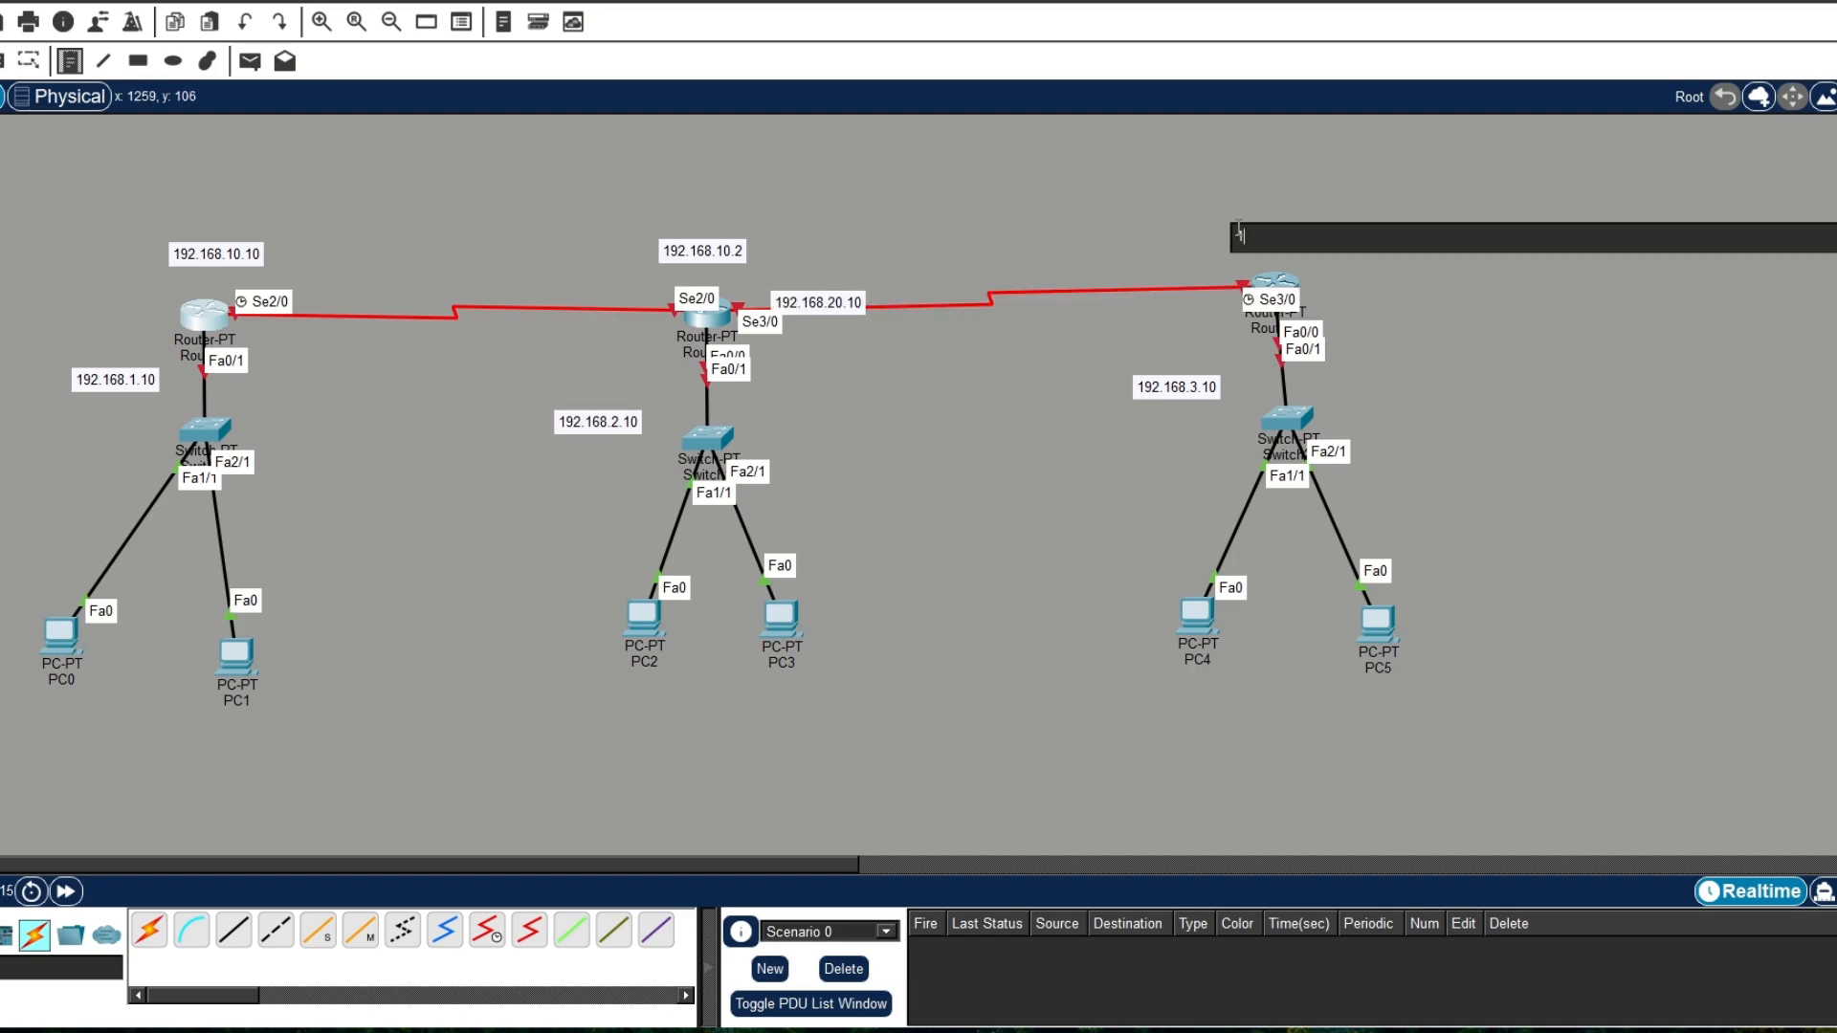
type("168.20.2")
key("Escape")
Step: Shift the 192.168.10.2 note left, raise the 192.168.20.10 and 192.168.2.10 notes, and nudge the middle switch slightly down
left_click_drag(706, 251, 646, 254)
left_click_drag(844, 307, 833, 268)
left_click(604, 423)
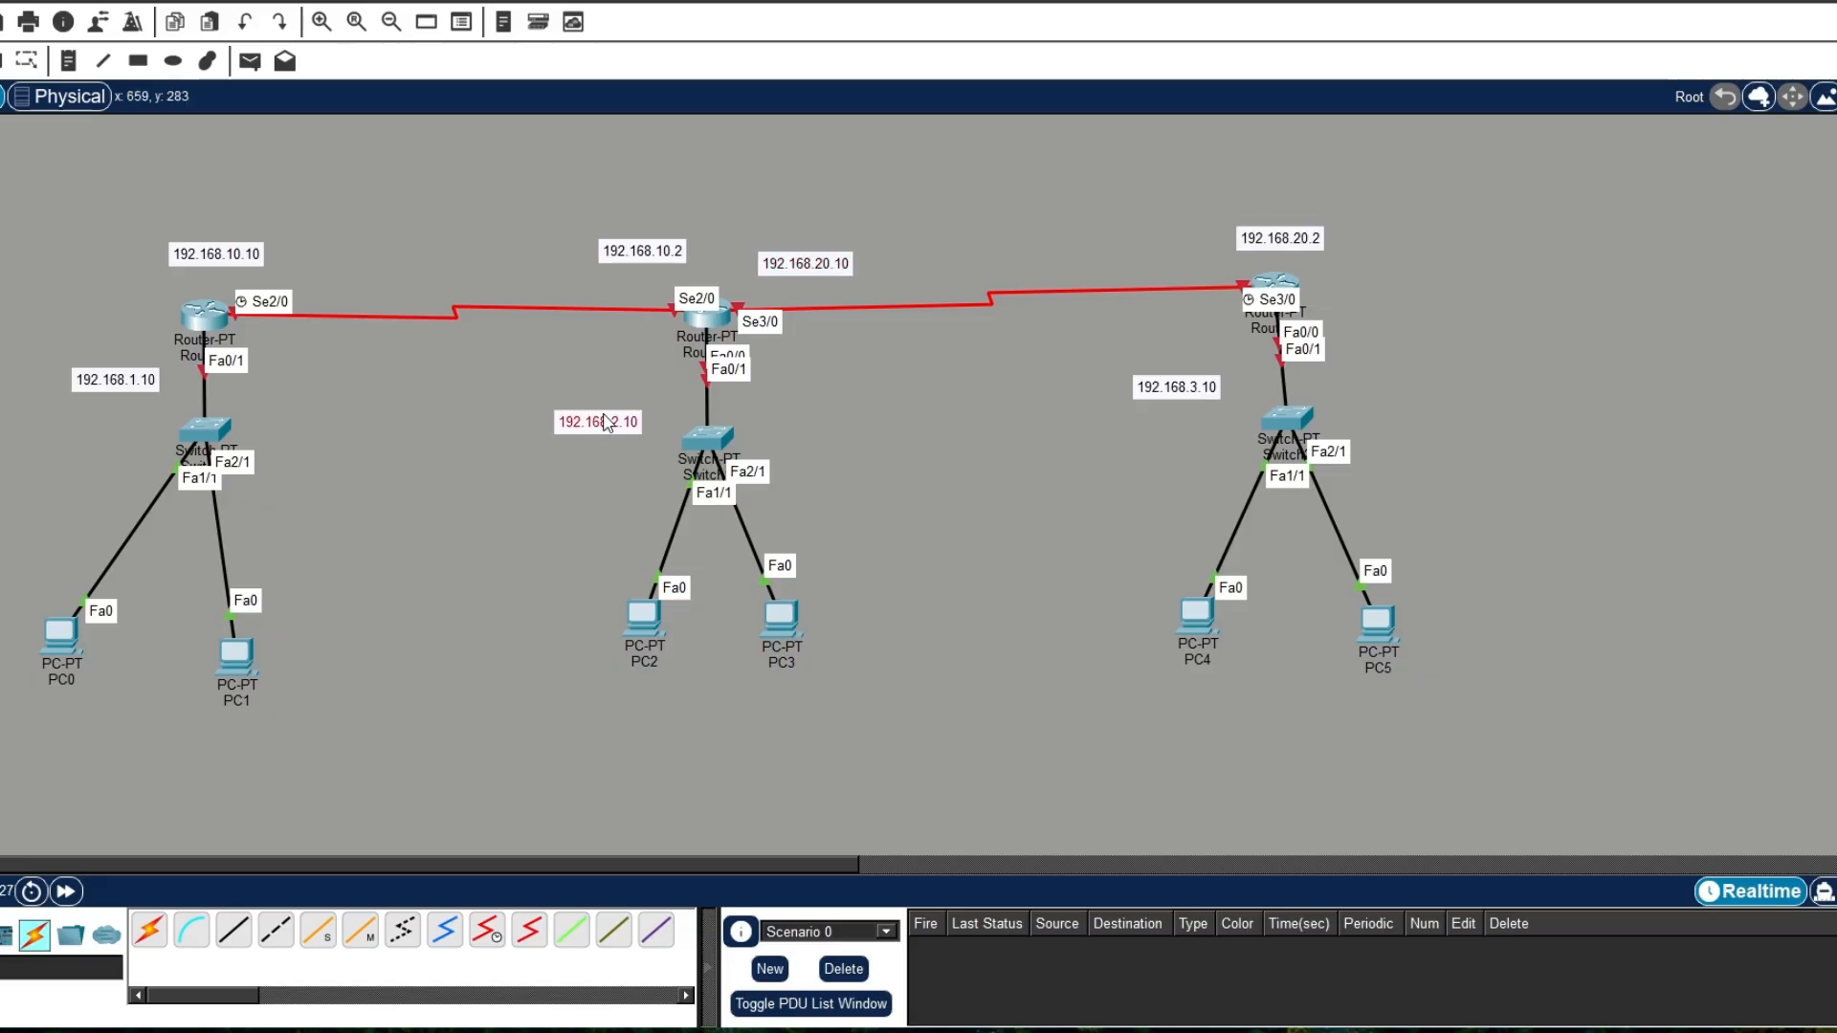
left_click_drag(605, 423, 616, 386)
left_click(721, 449)
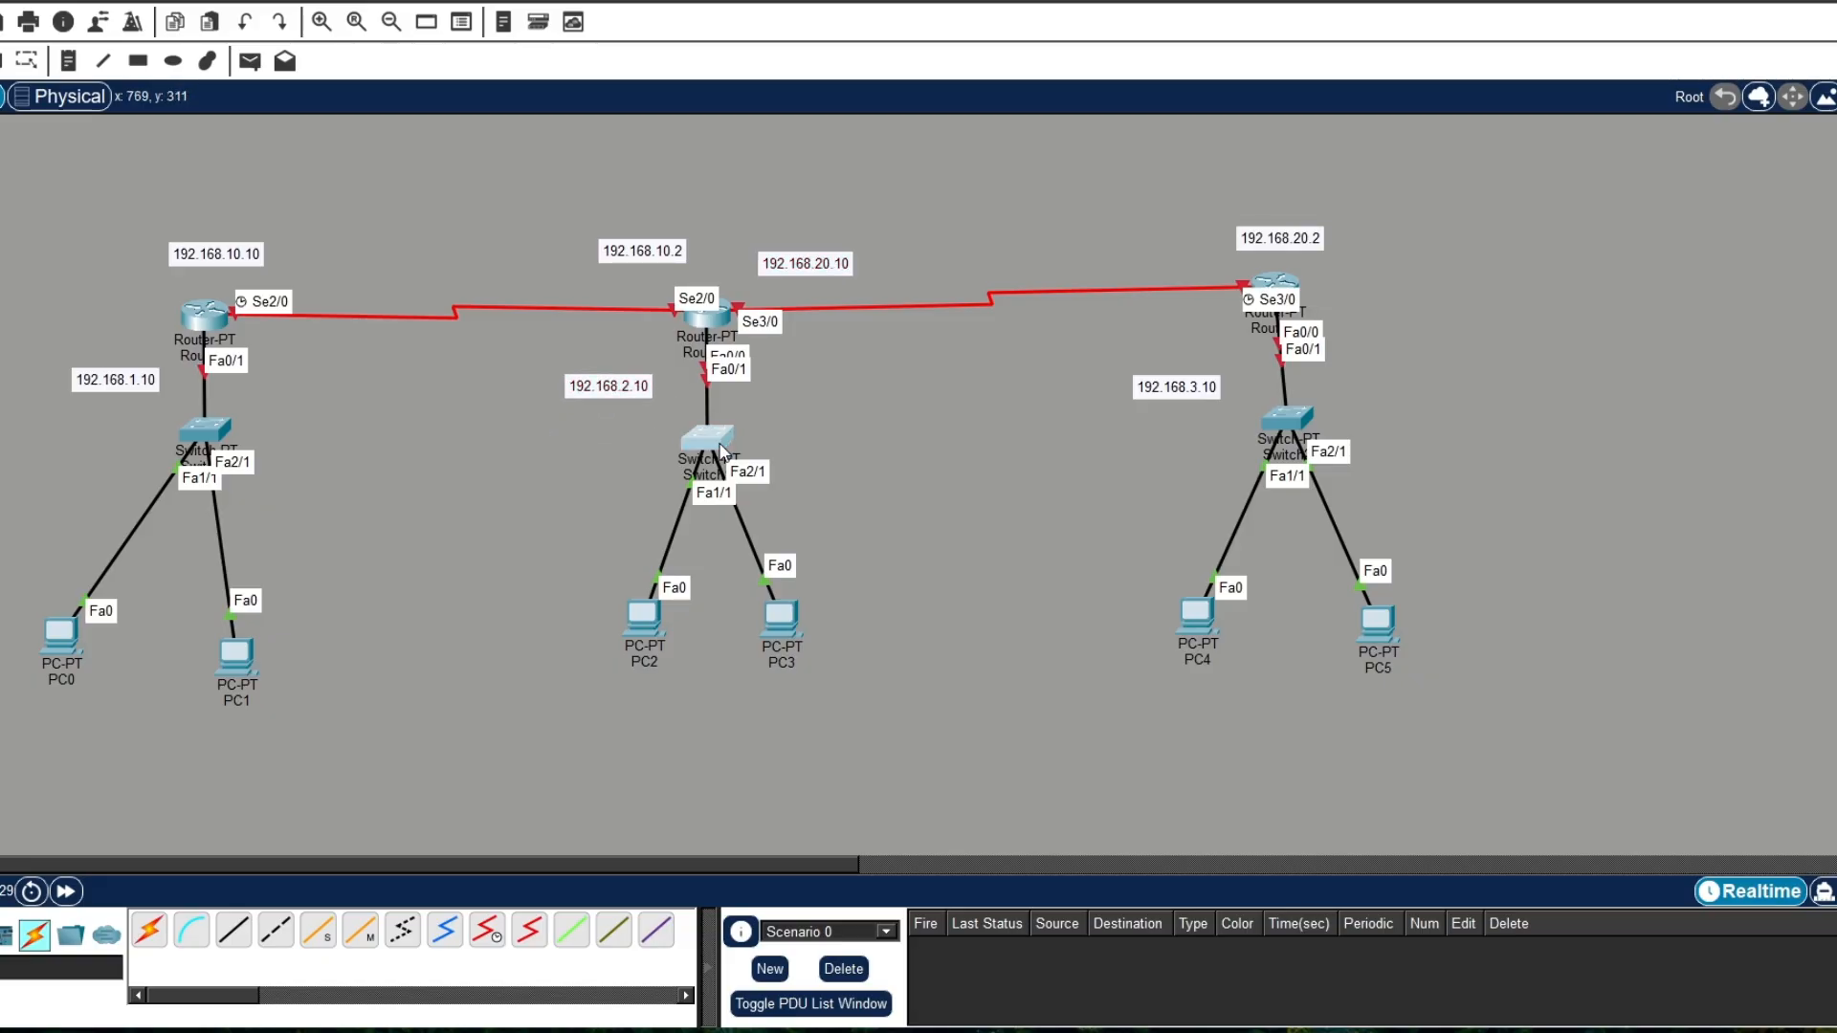
left_click_drag(720, 449, 721, 461)
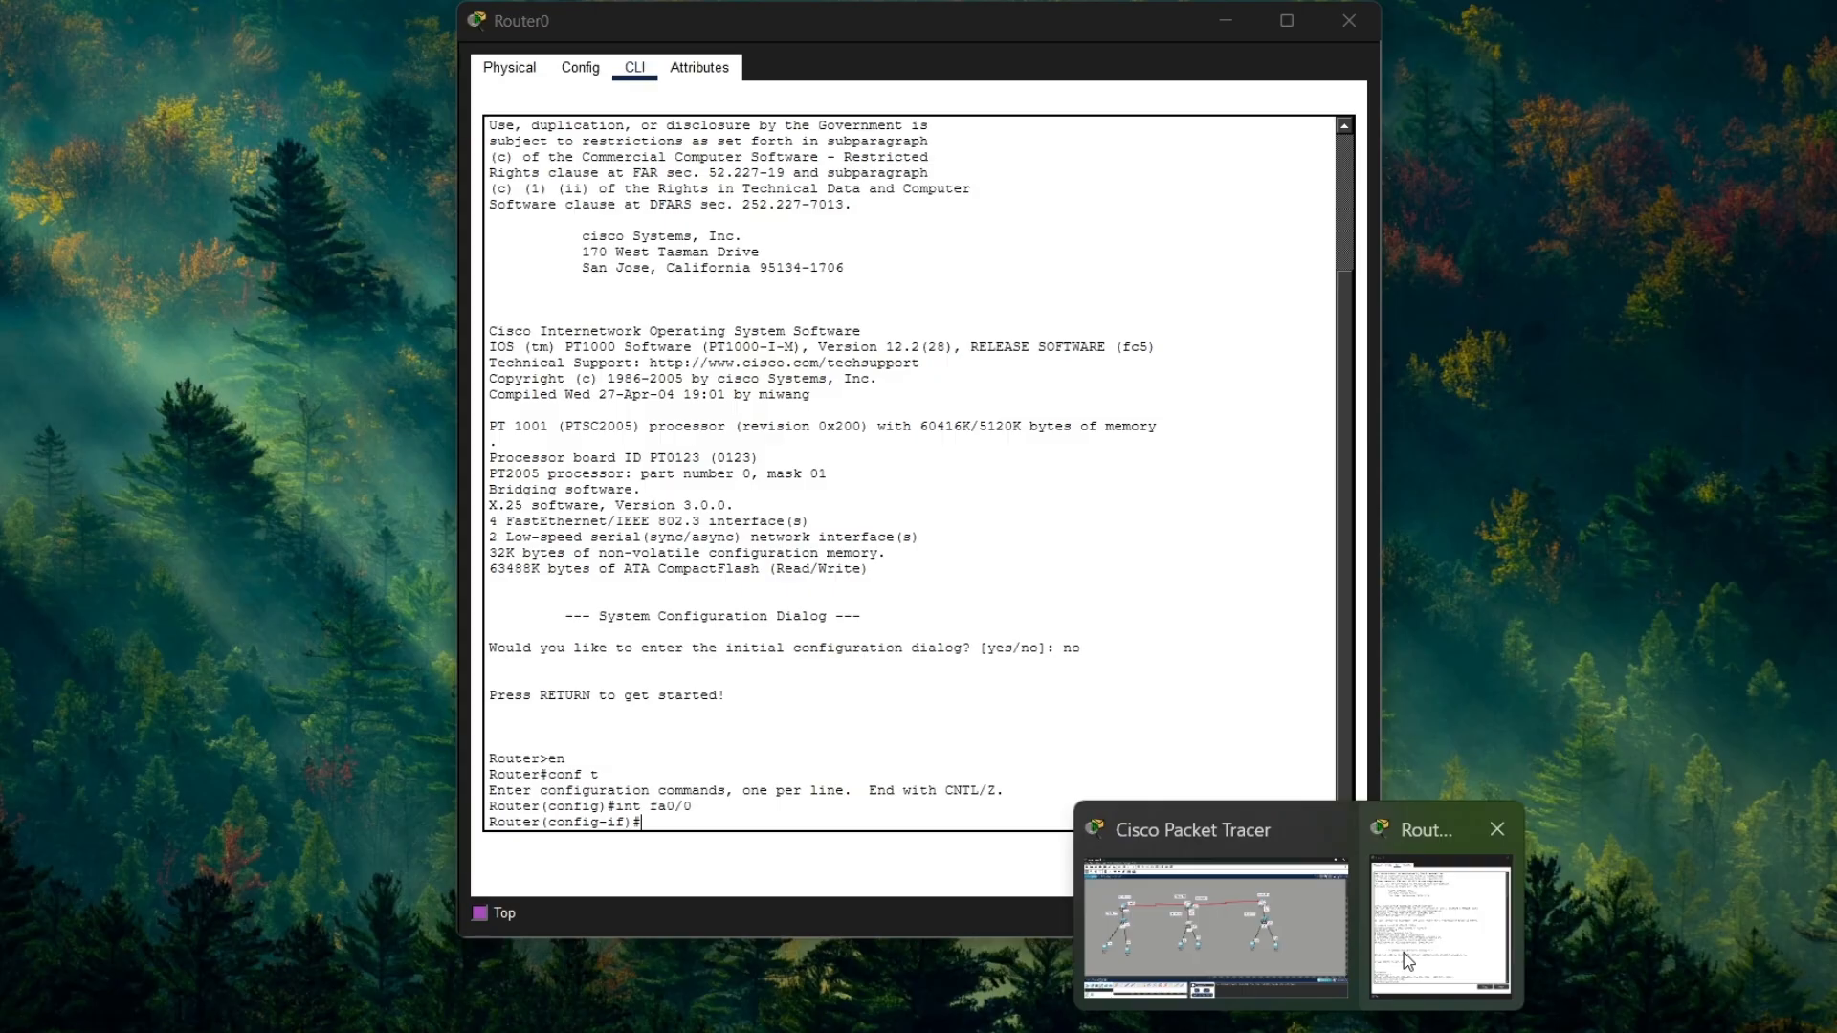
Step: Return to Router0's command line and assign fa0/0 the IP address 192.168.1.10 with mask 255.255.255.0
left_click(1403, 951)
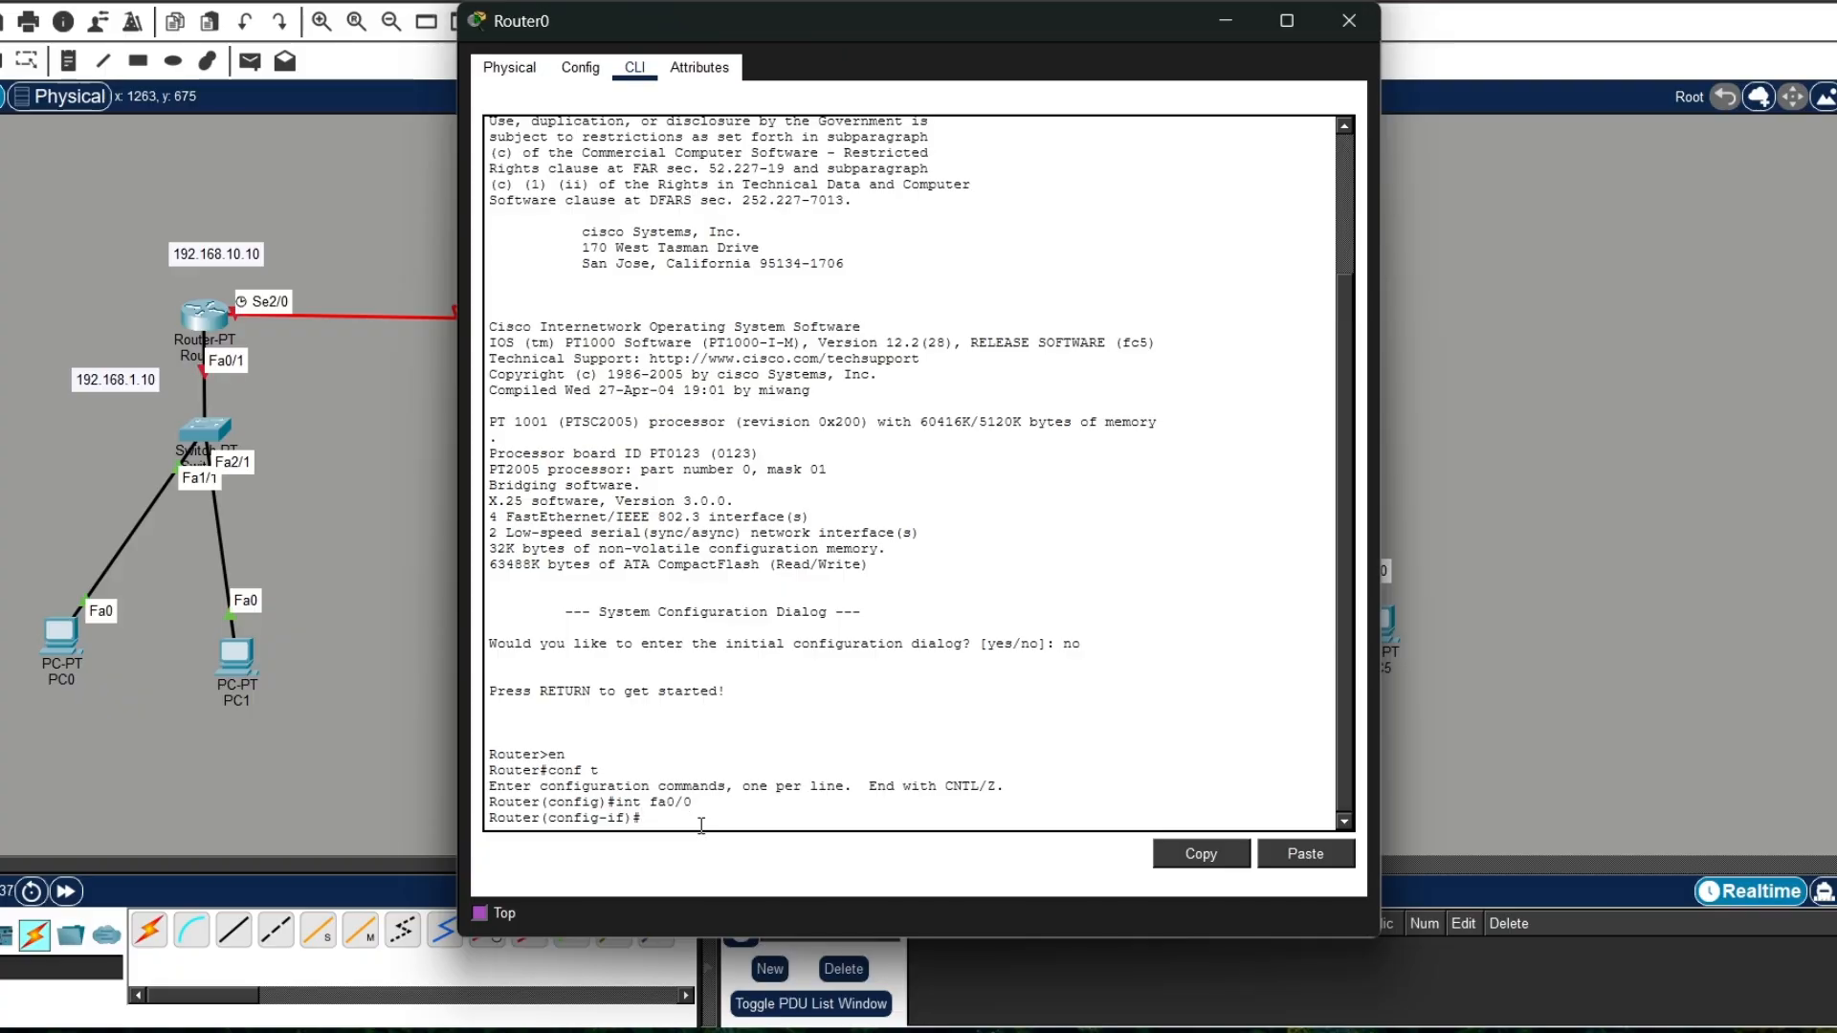
type("ip add")
key("Tab")
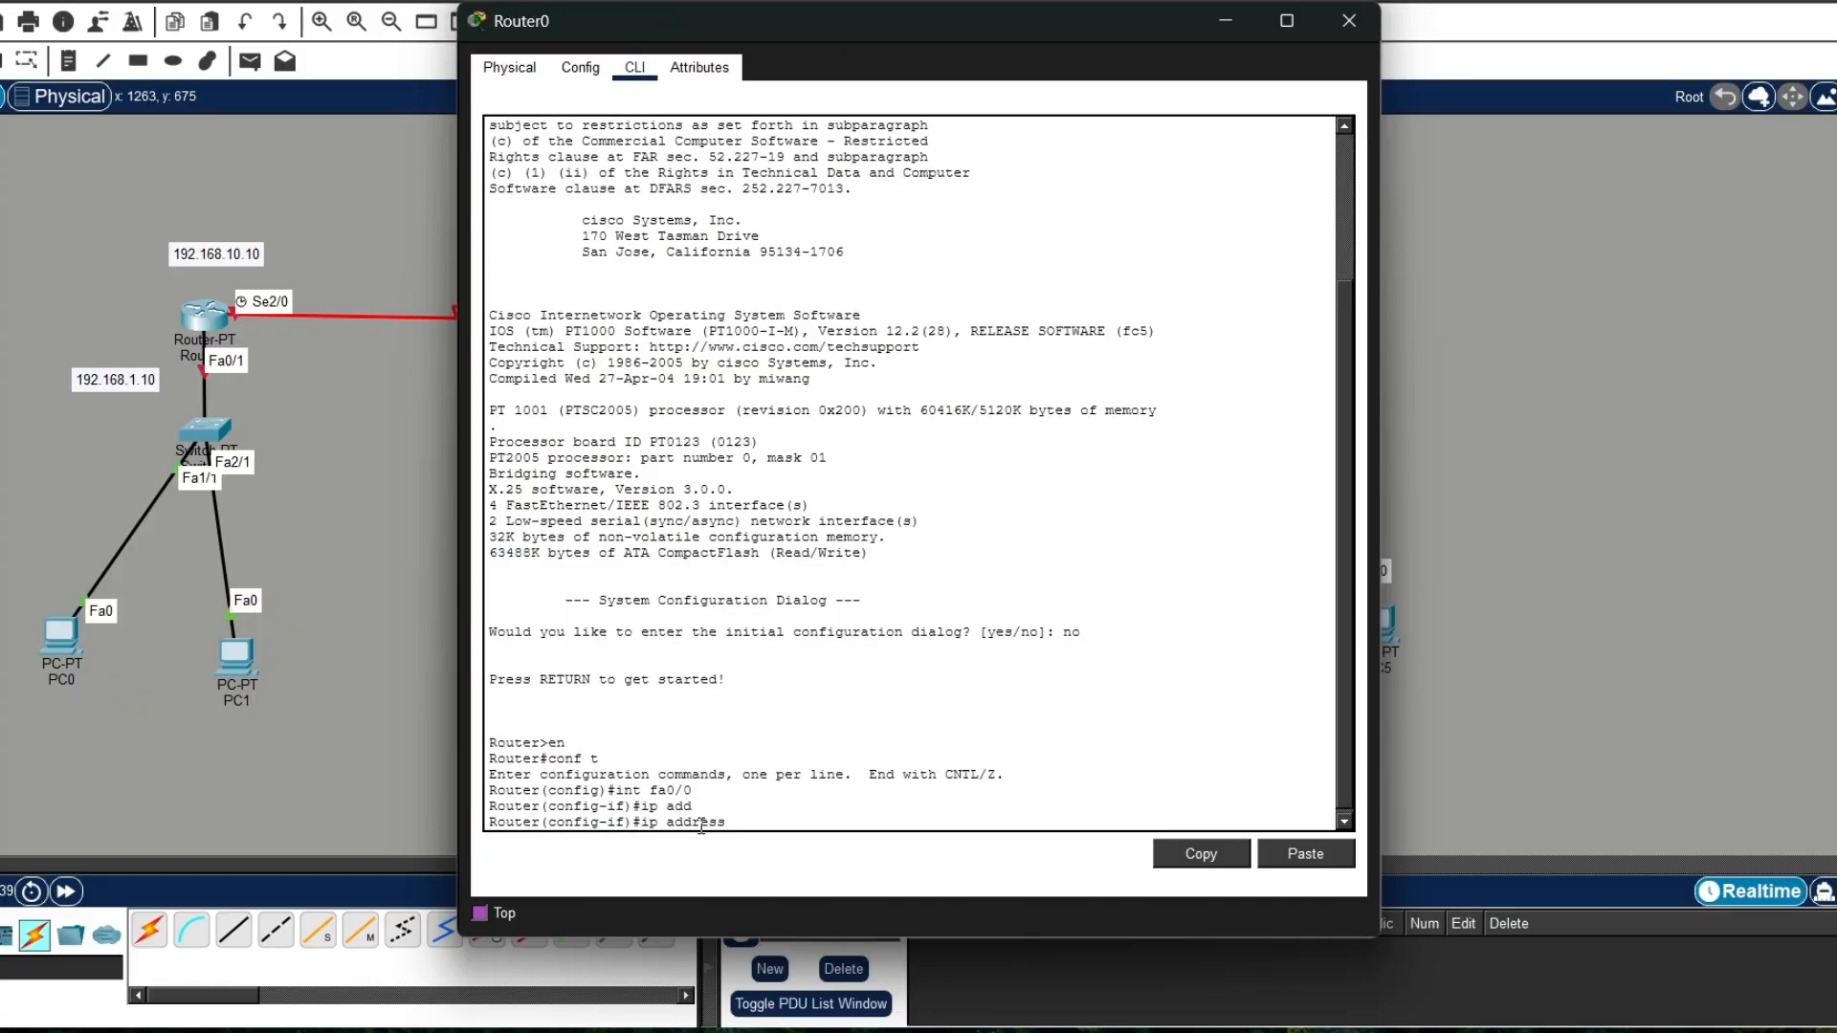
type("192.168.1.10 255.255.255")
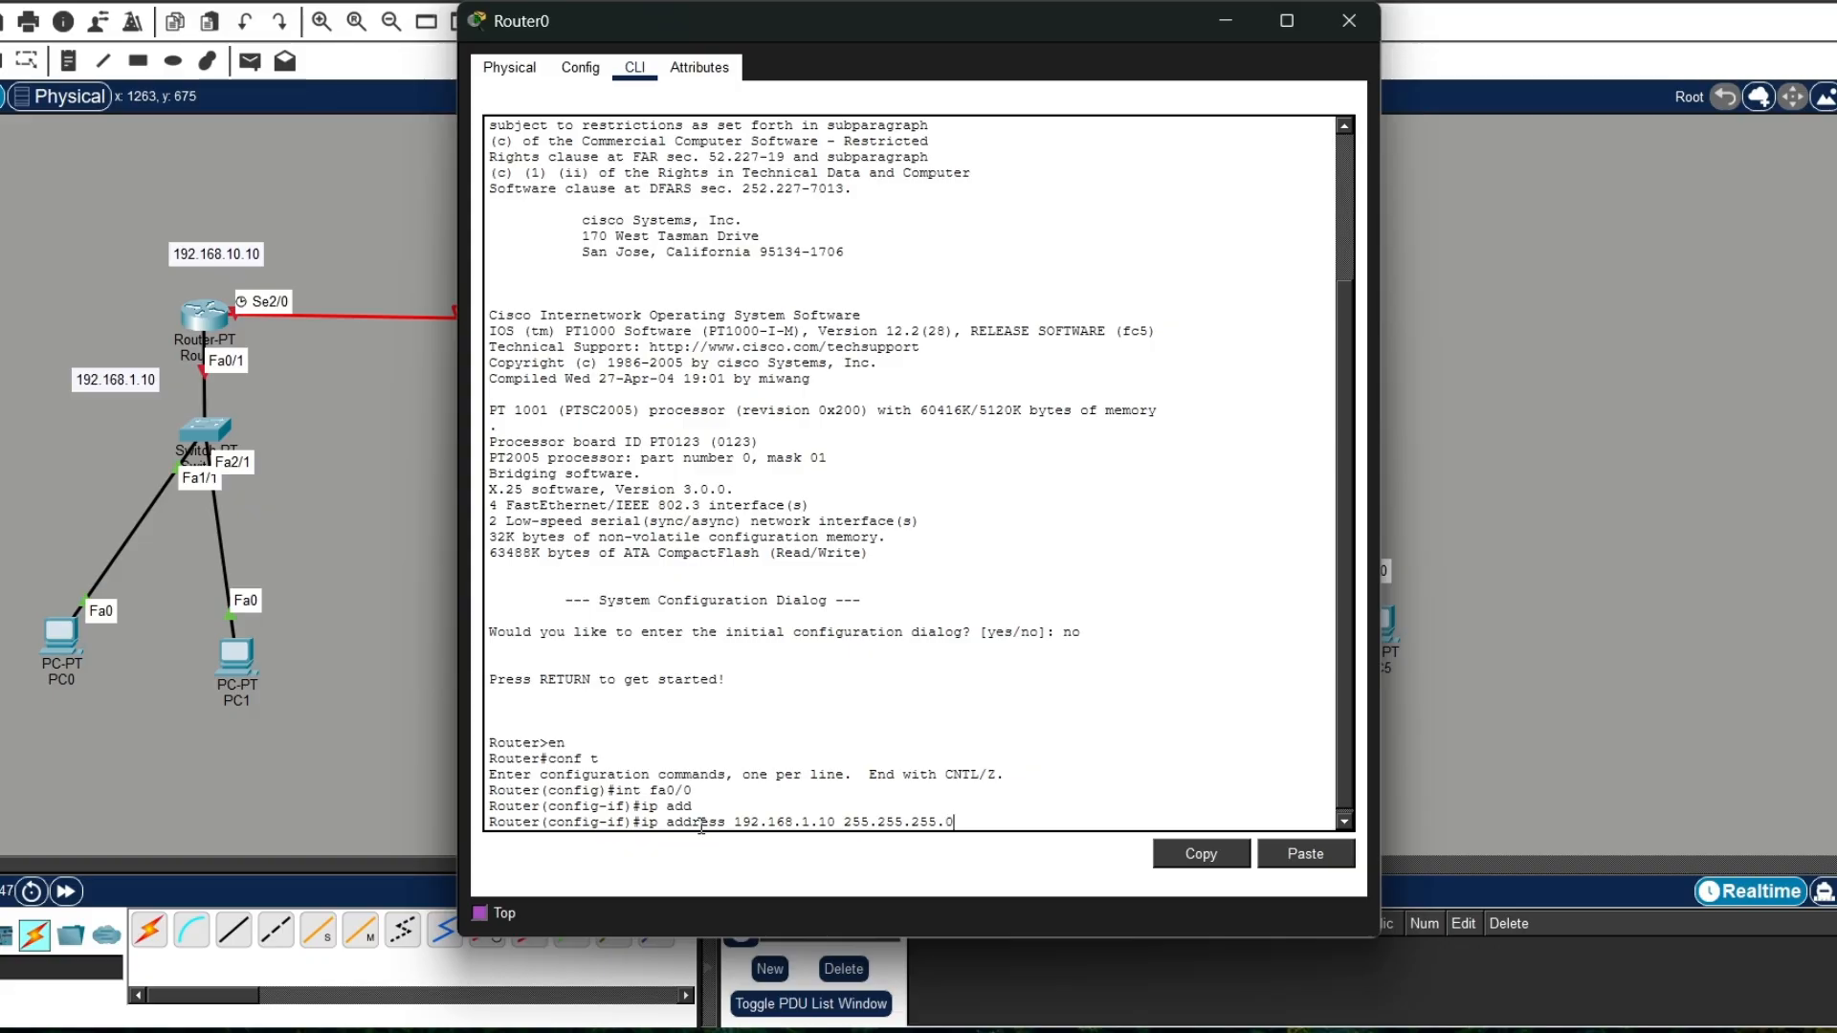
type(".0")
key("Return")
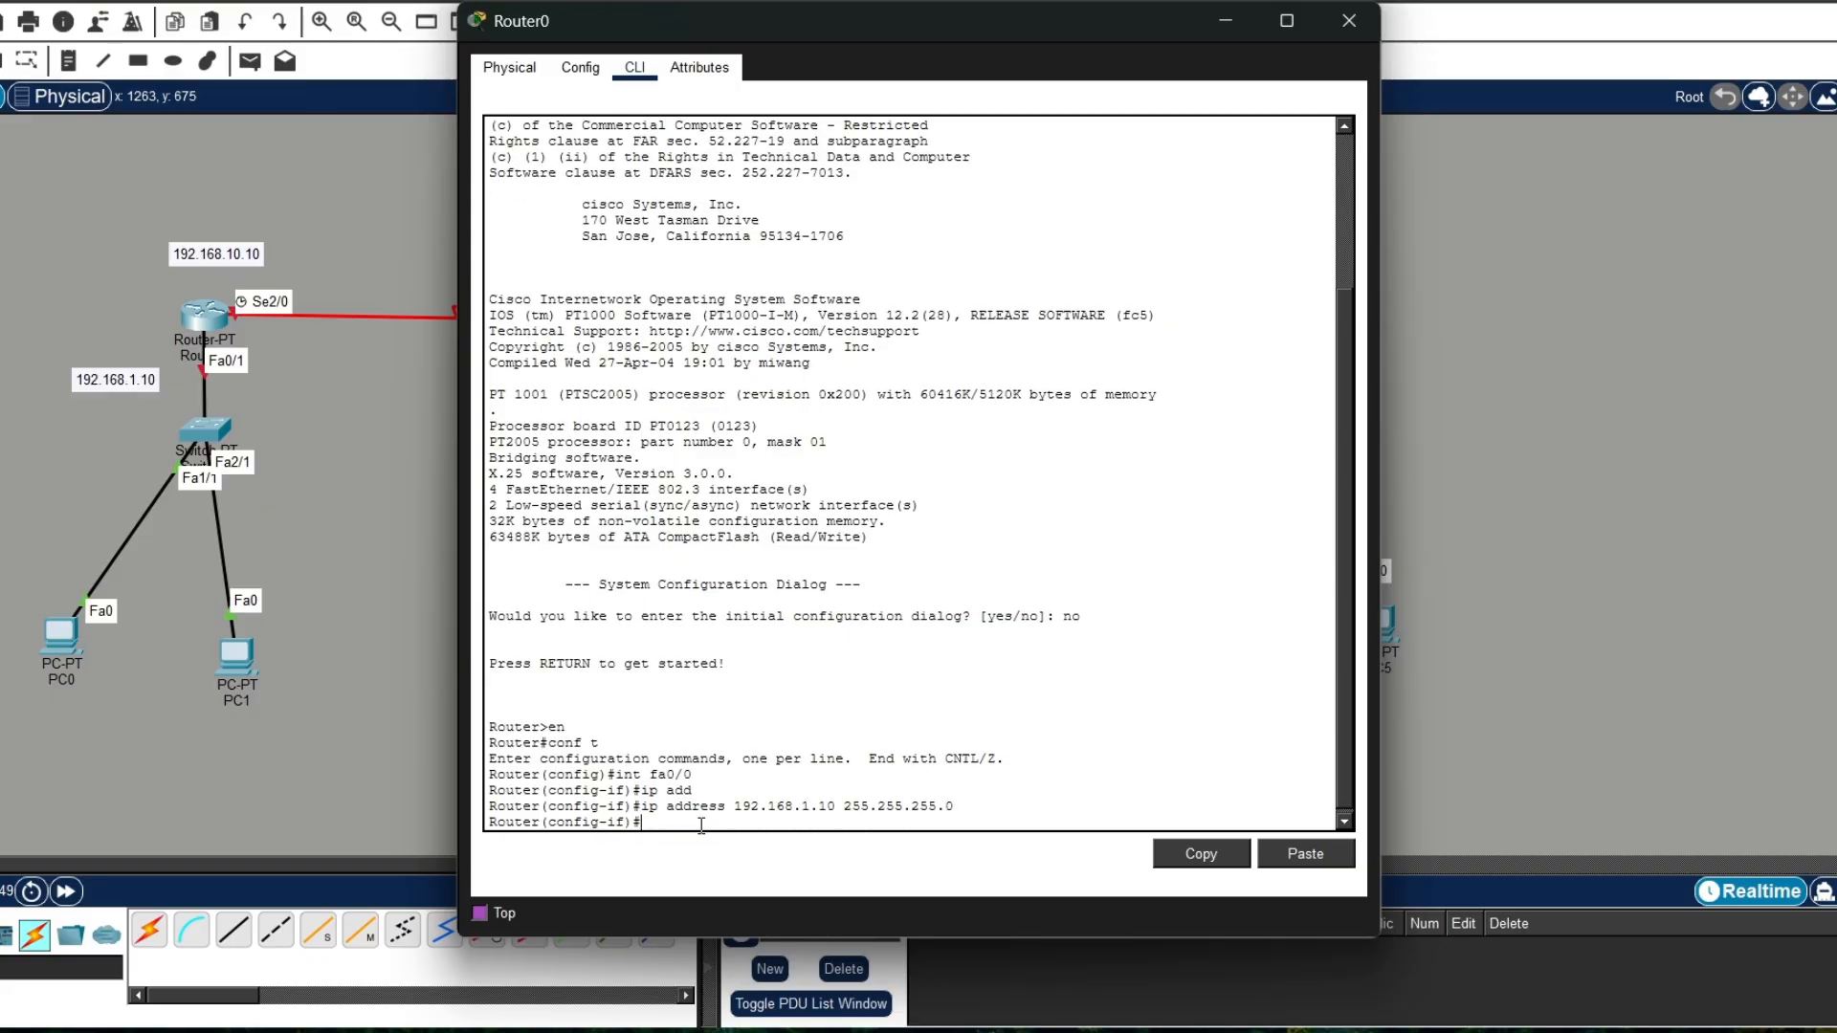
Step: Enable Router0's fa0/0 with no shutdown and exit to global configuration mode
type("no shut")
key("Tab")
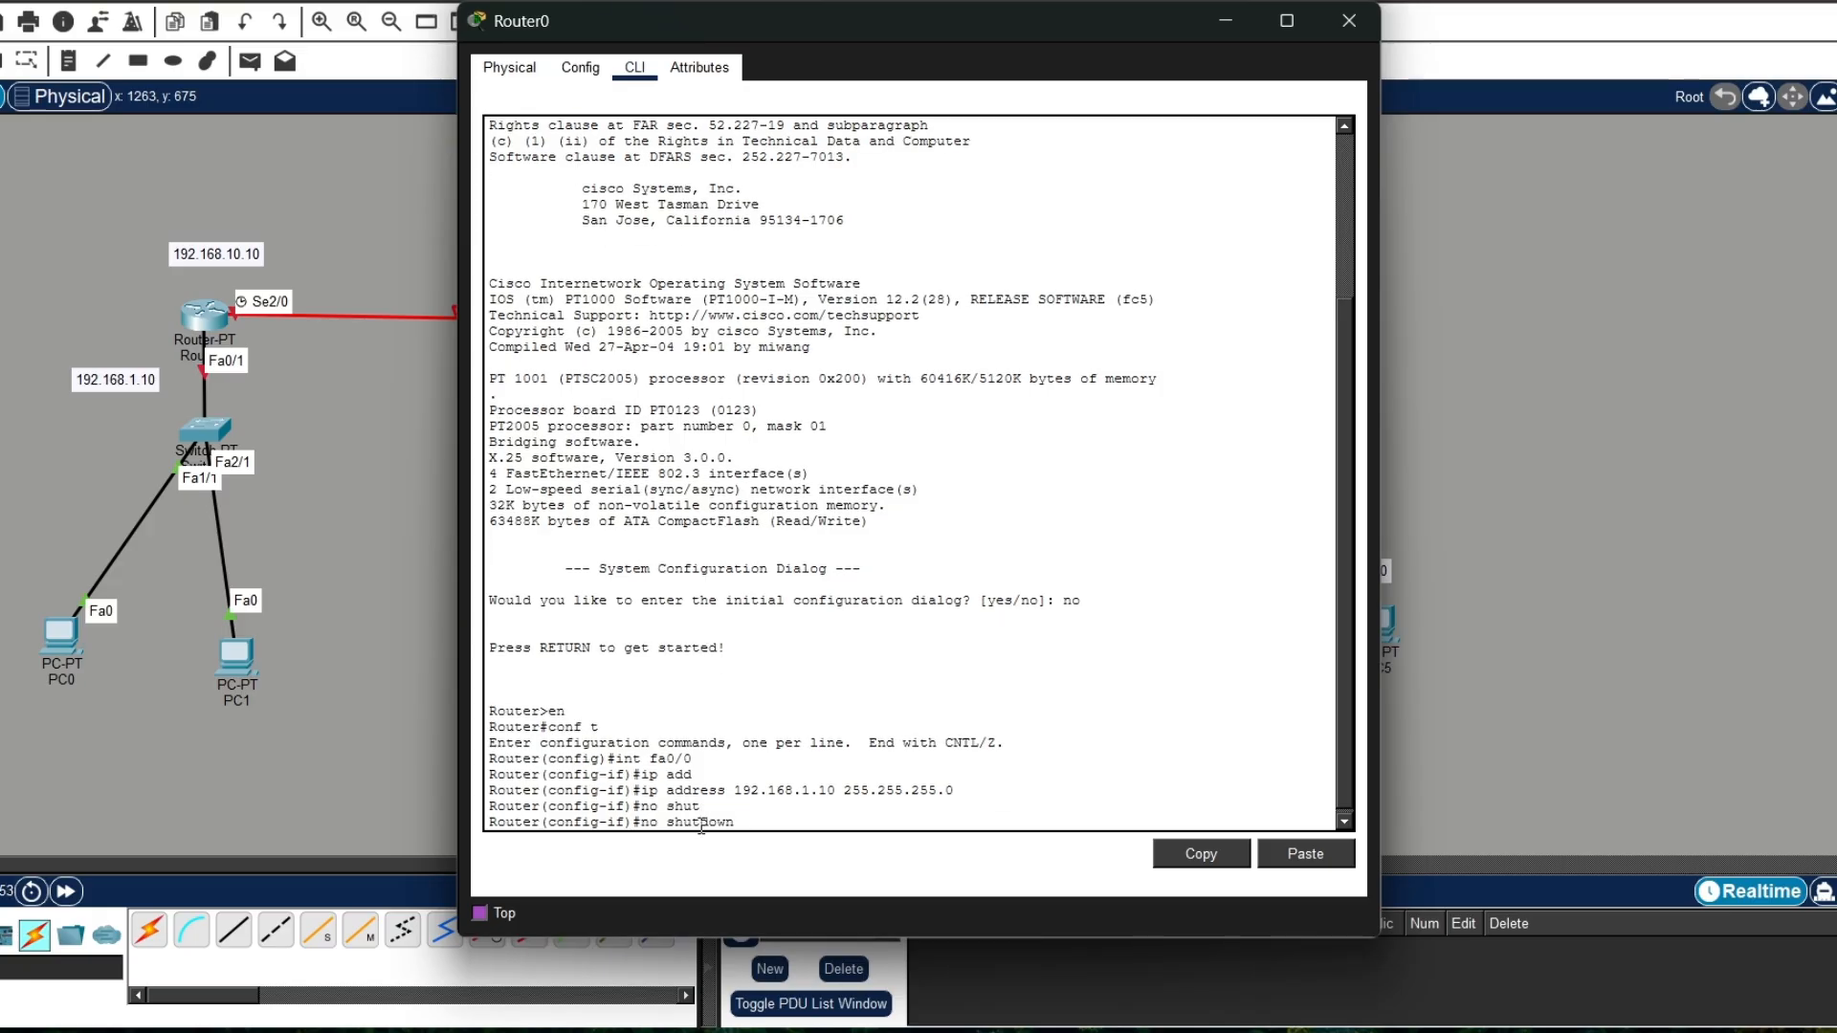
key("Return")
type("e")
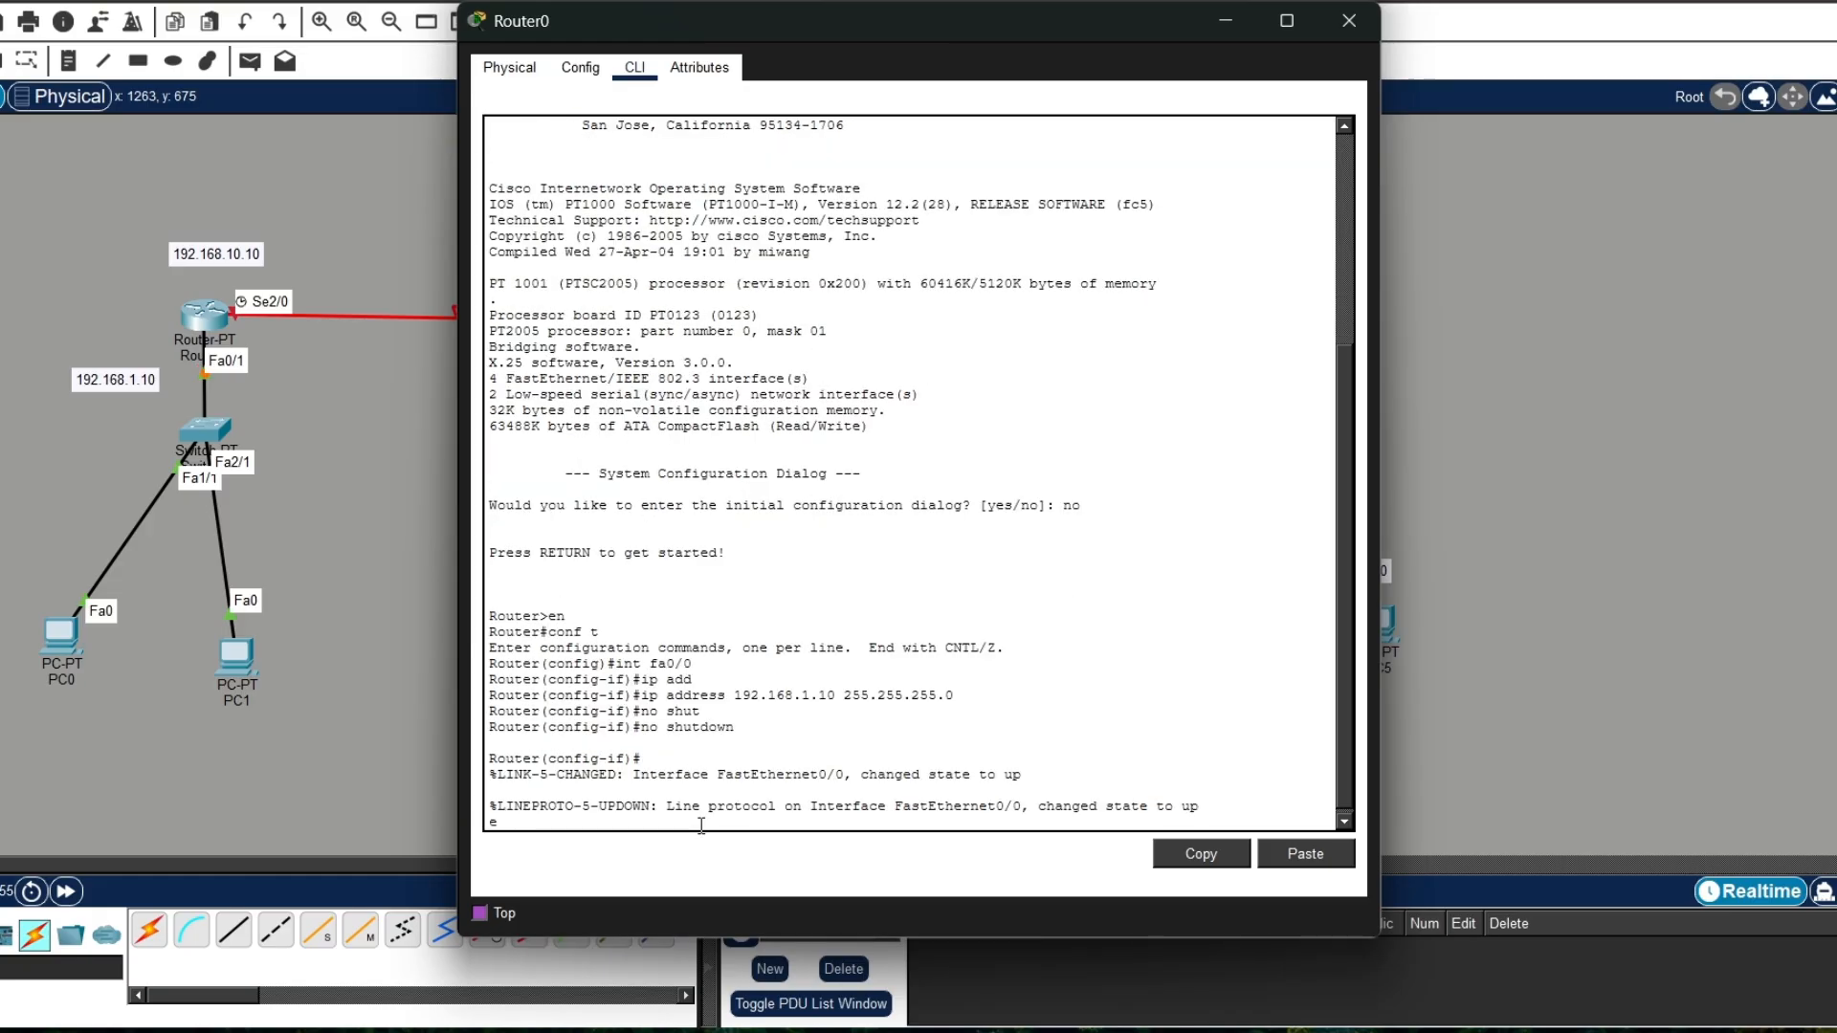
type("x")
key("Return")
Step: Create the DHCP pool kiri on Router0 with network 192.168.1.0 and mask 255.255.255.0
type("ip")
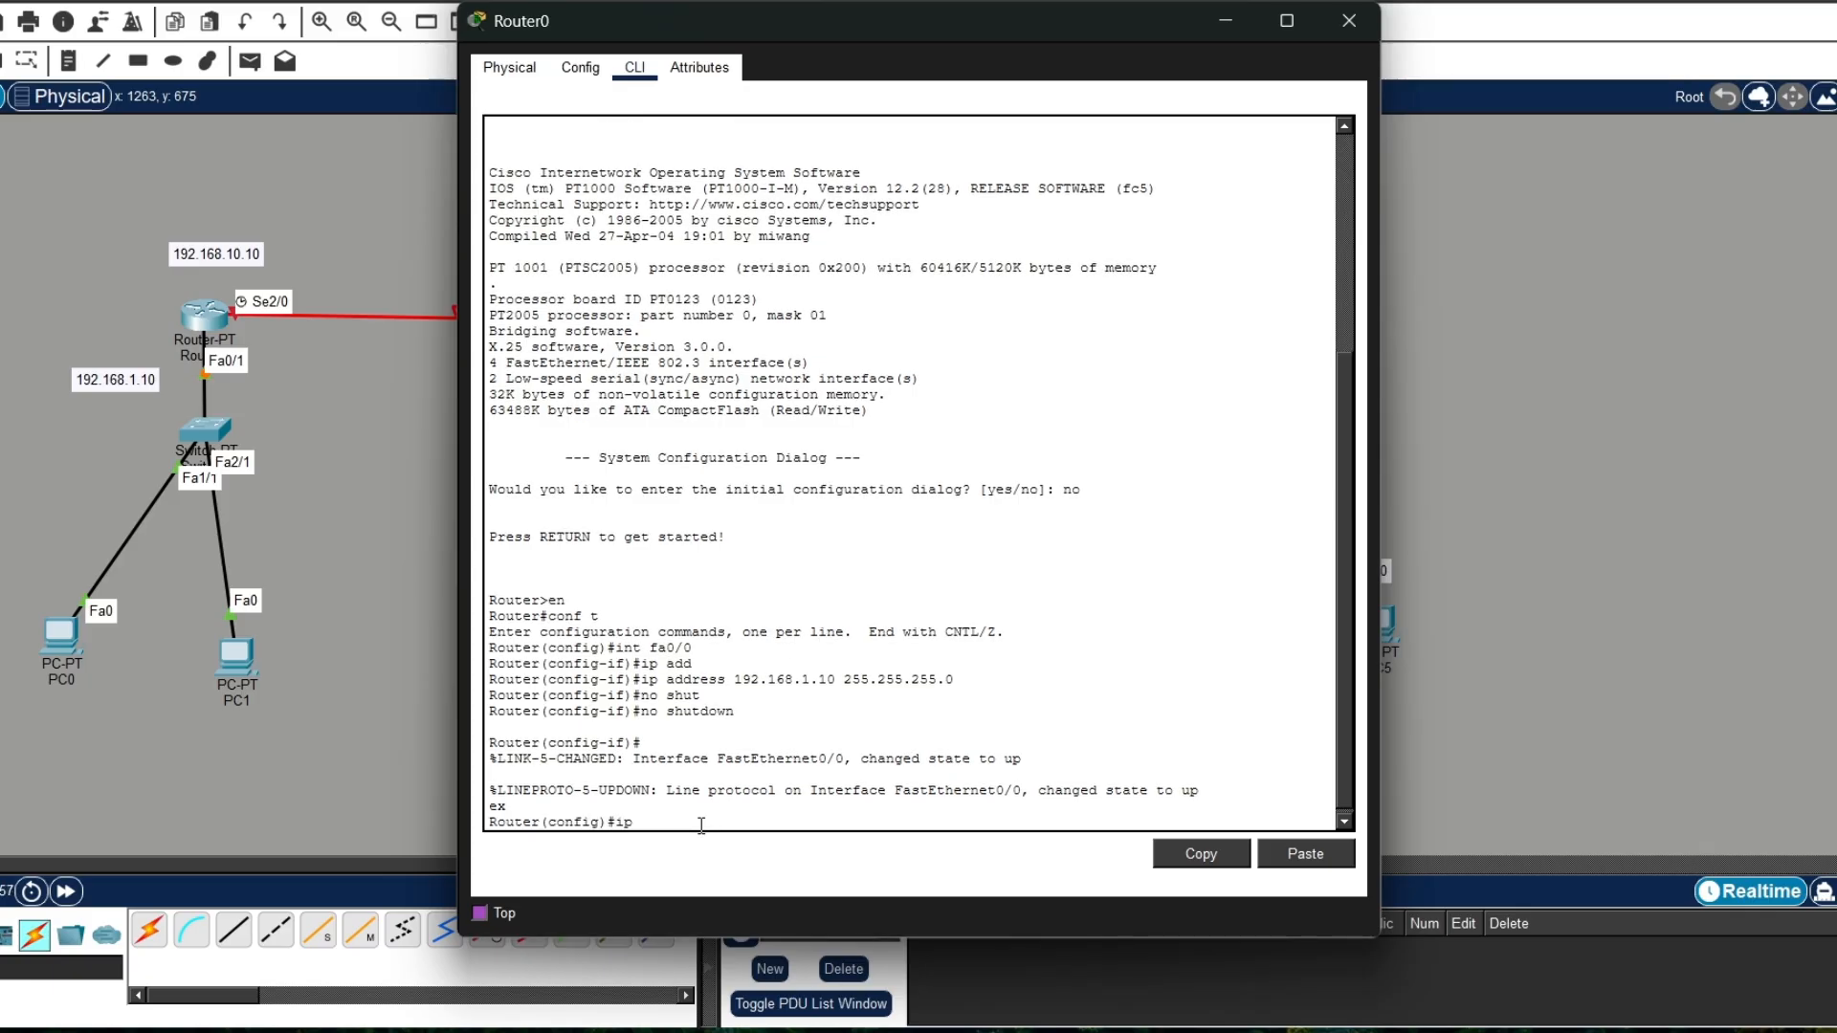
type(" dhcp pool kiri")
key("Return")
type("net")
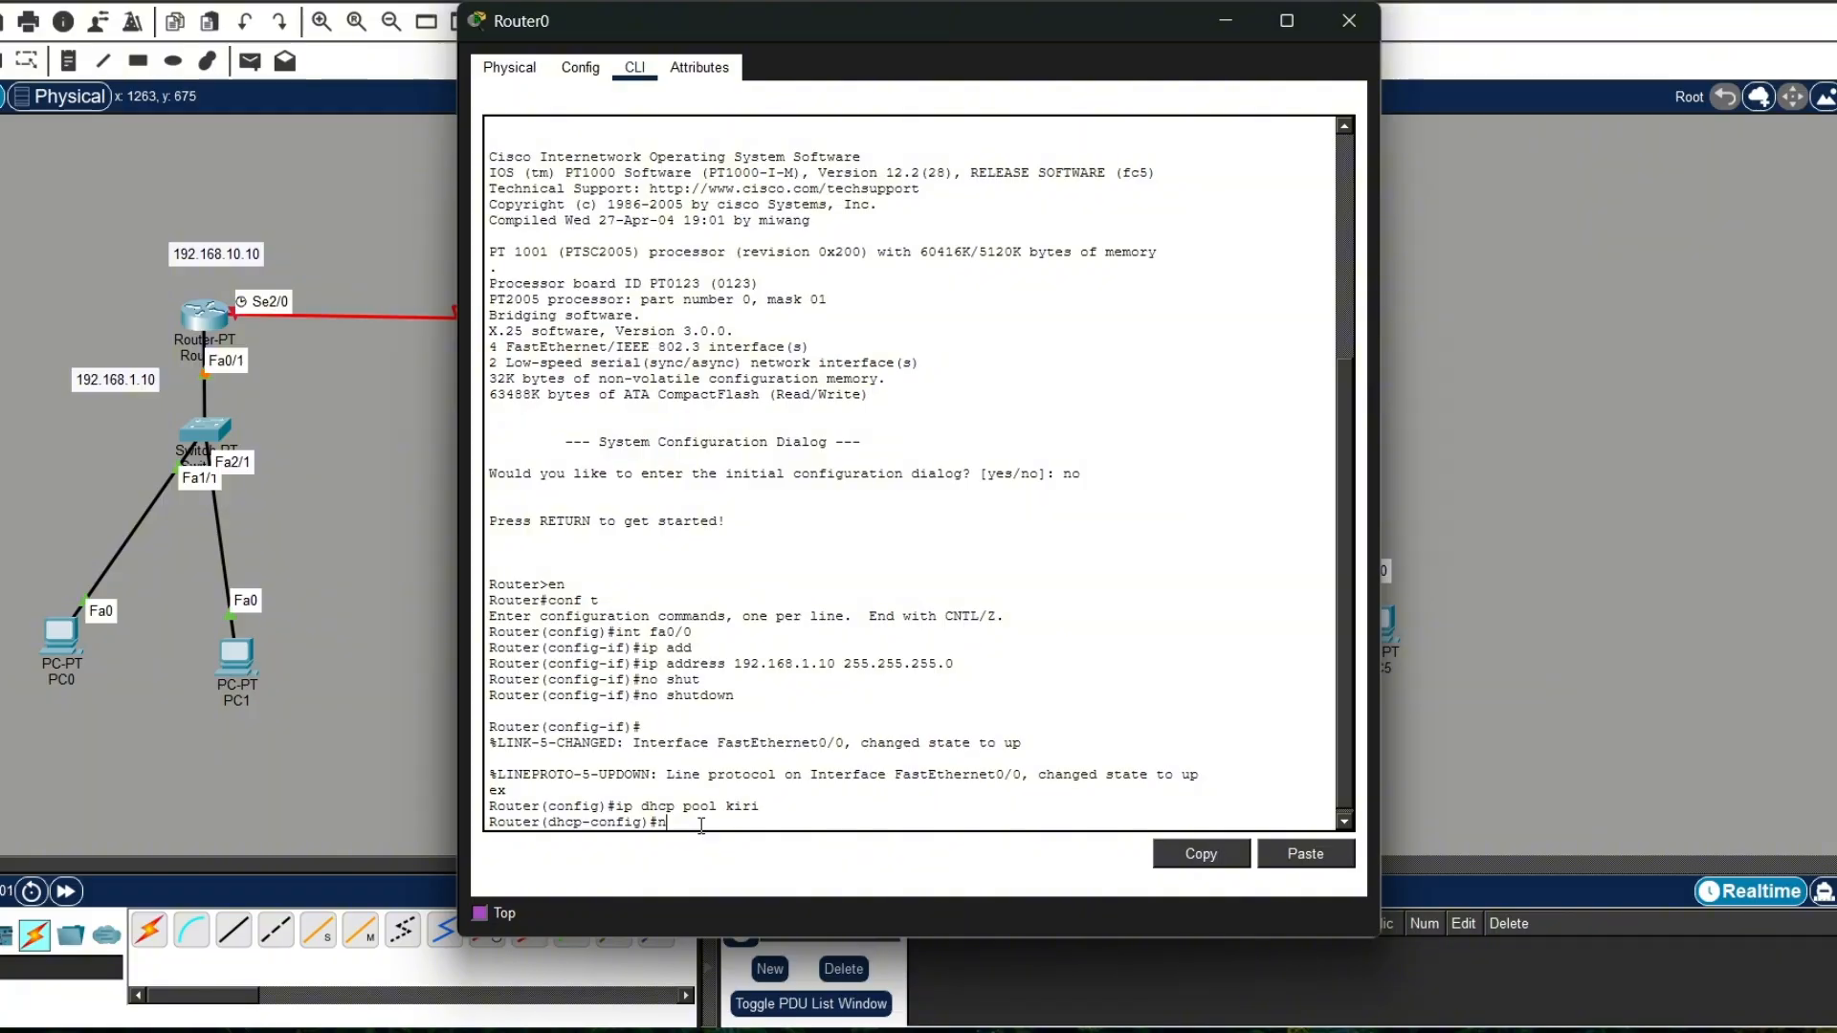
key("Tab")
type("192.168")
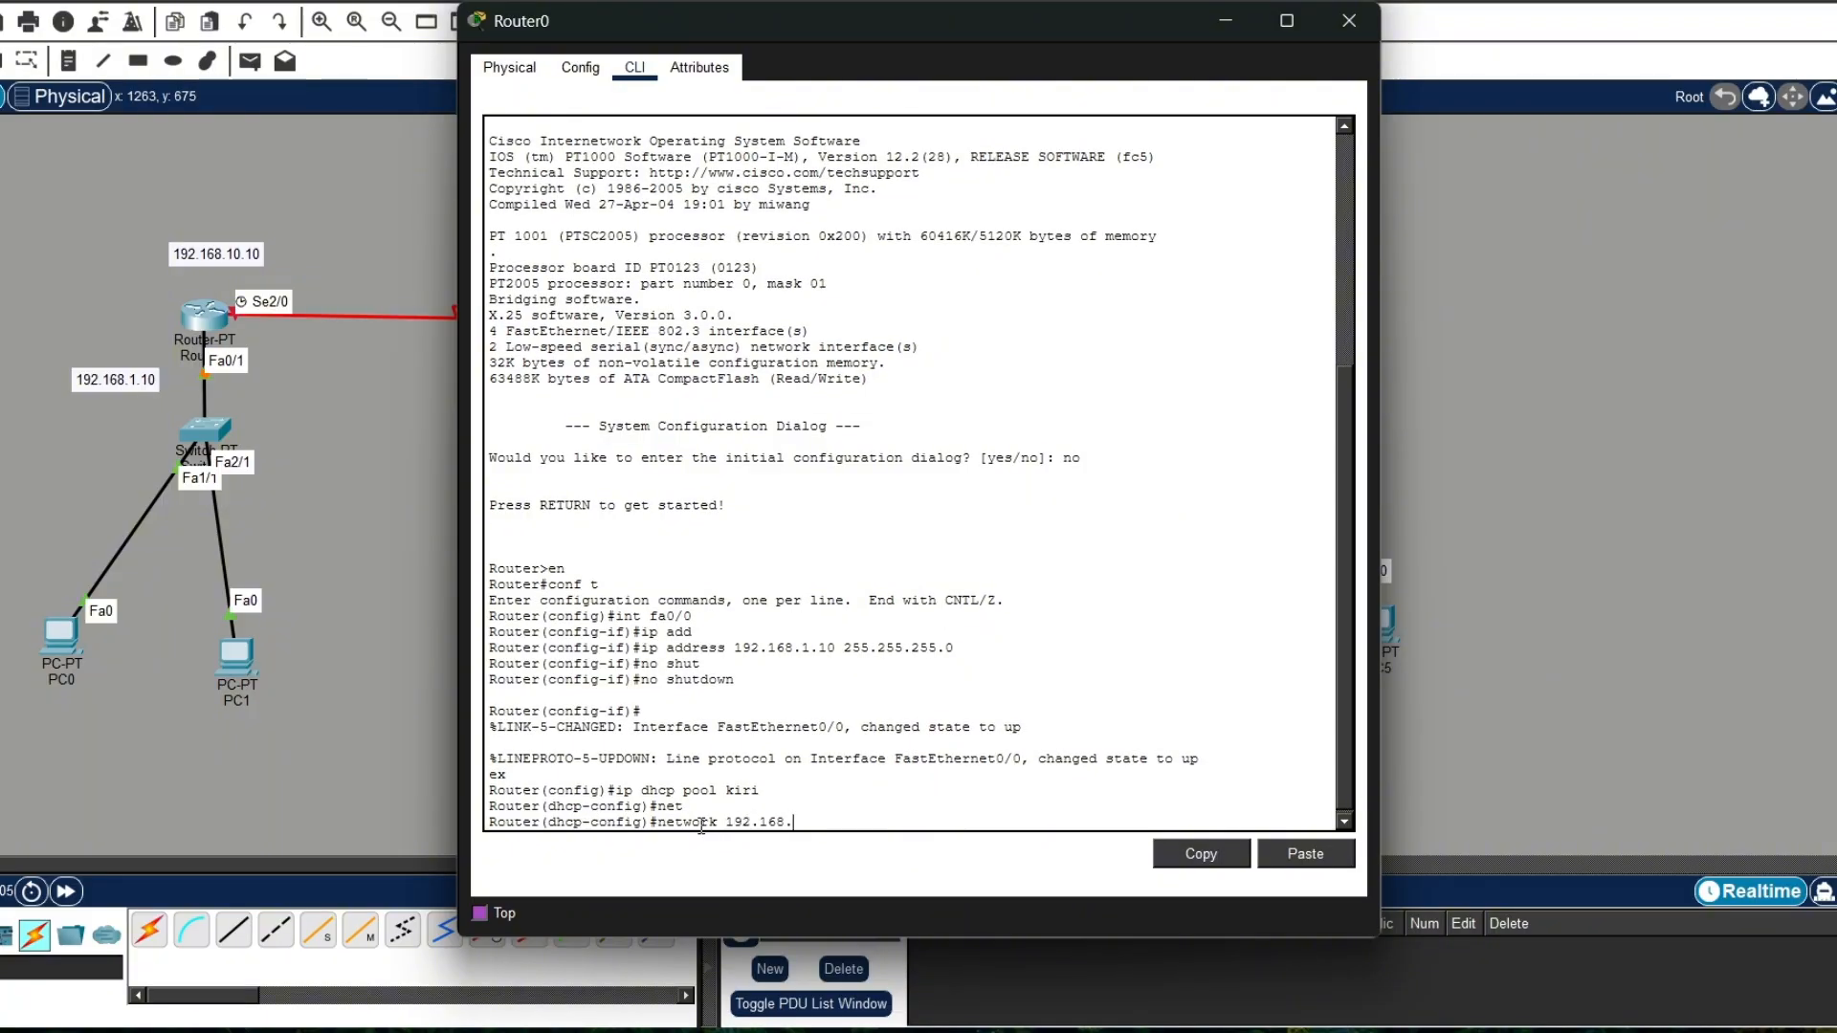
type(".1.0 255.255.255.0")
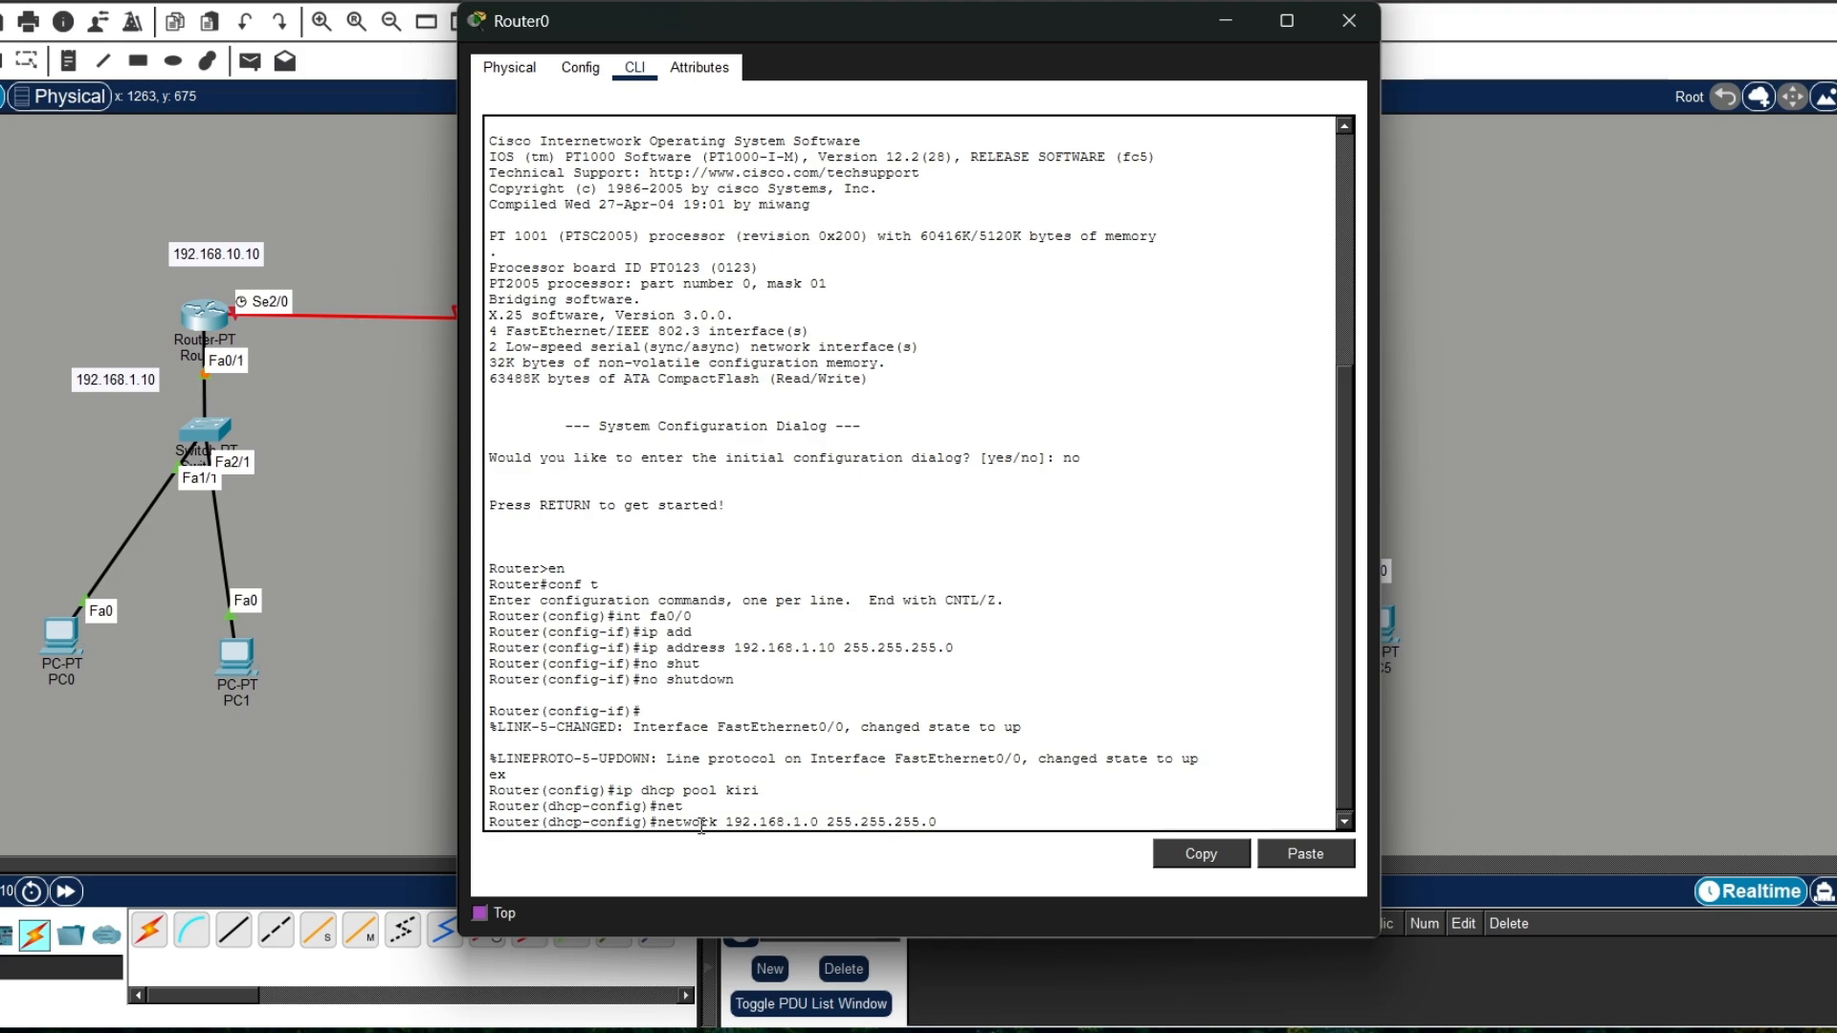
key("Return")
Step: Set the DHCP pool's default-router to 192.168.1.1
type("de")
key("Tab")
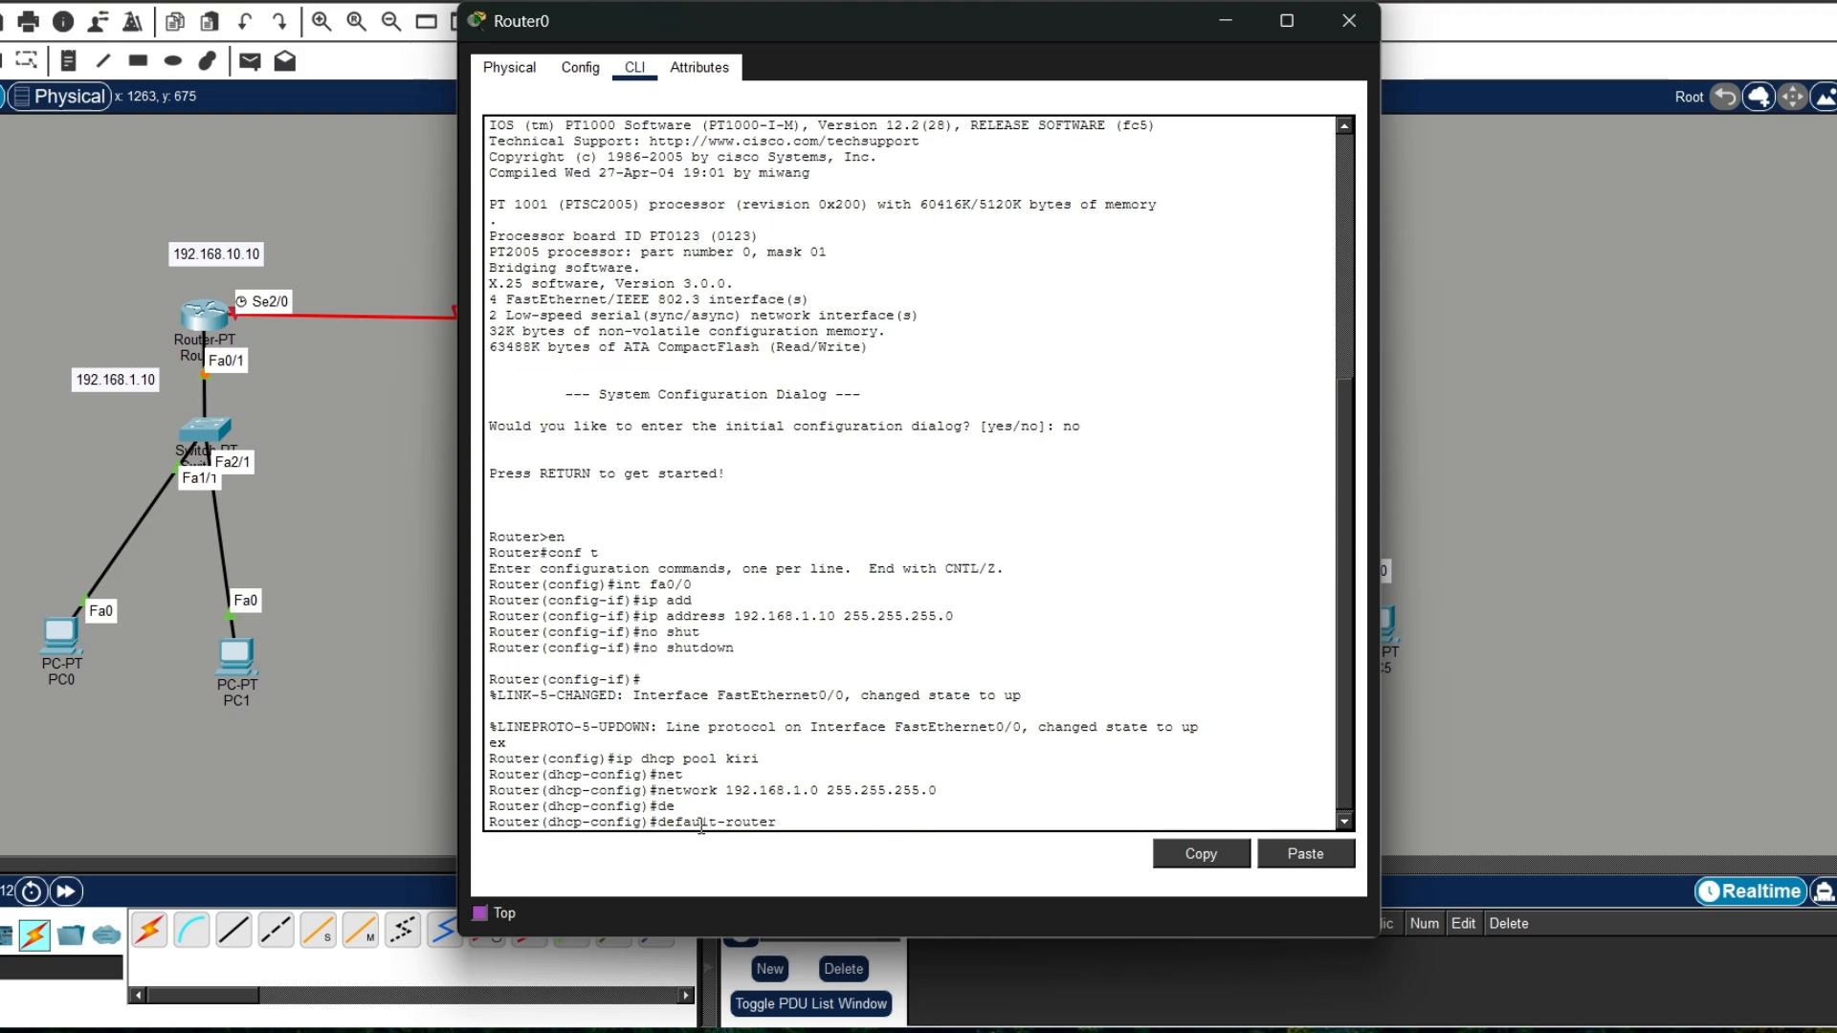
type("192.168.1.1")
key("Return")
Step: Set the DHCP pool's dns-server to 192.168.1.1 and exit the pool configuration
type("dns")
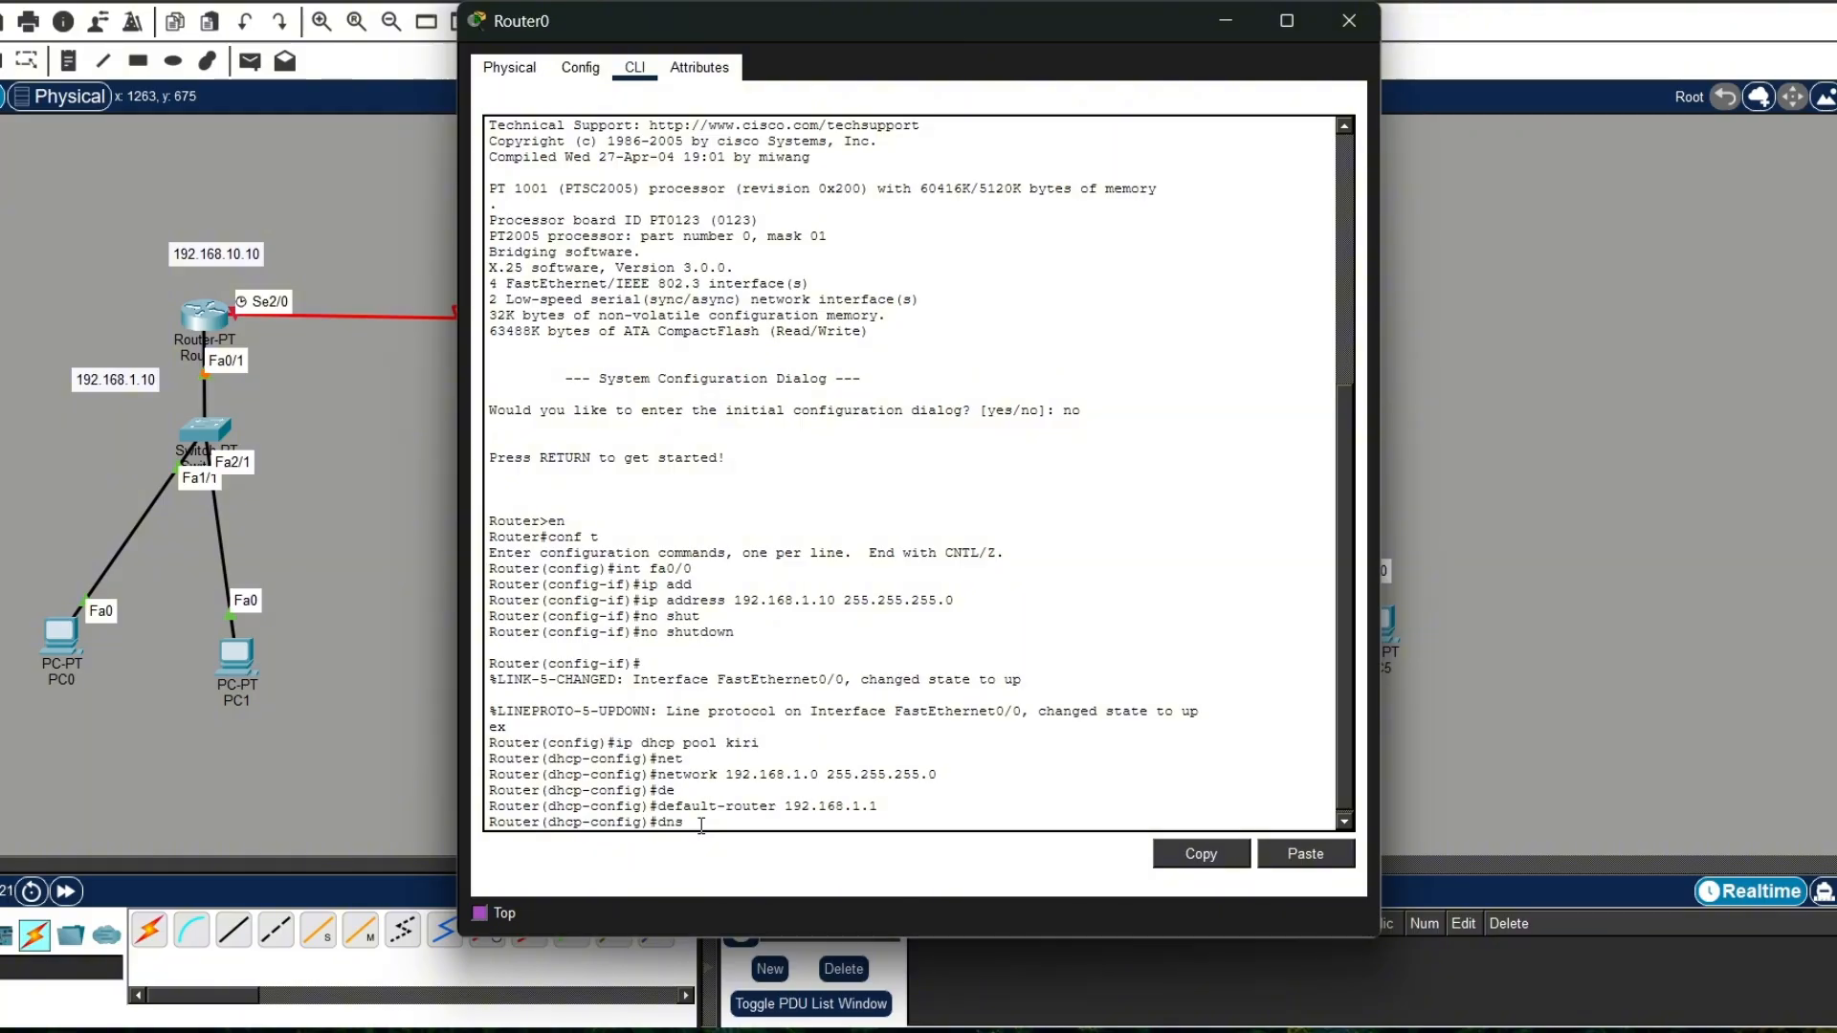
key("Tab")
type("19")
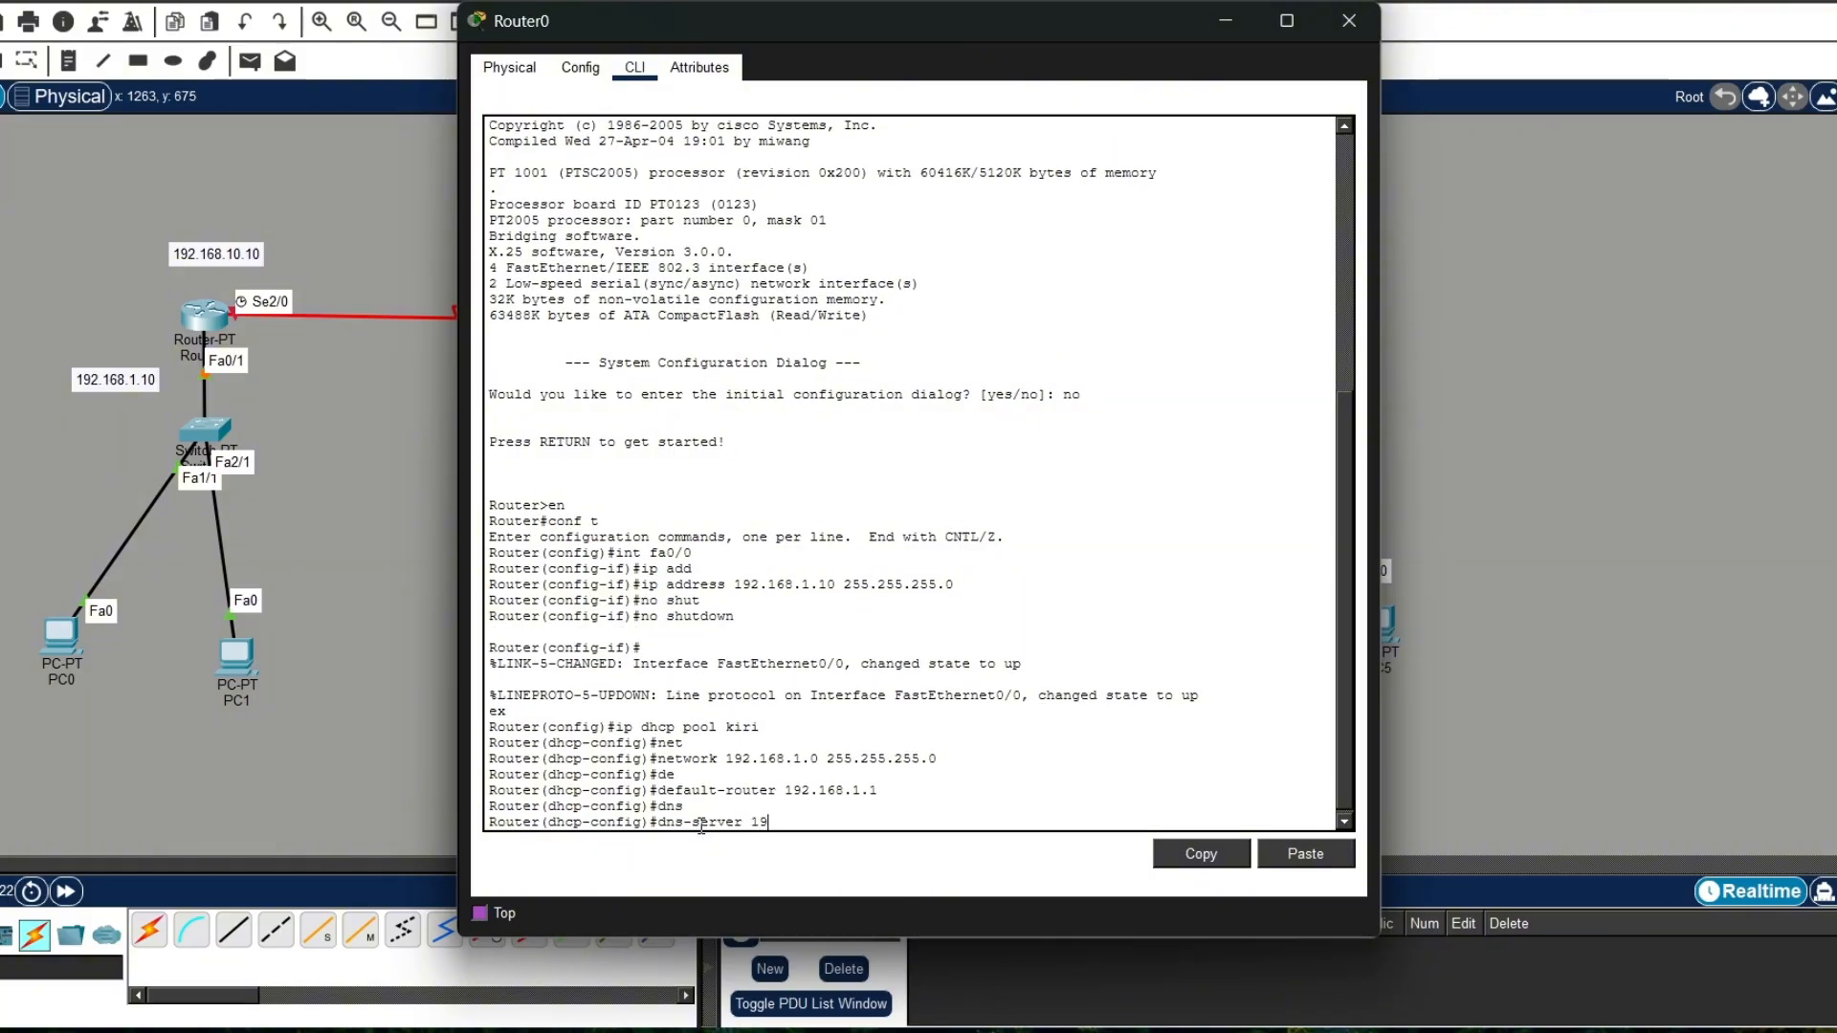
type("2.168.1.1")
key("Return")
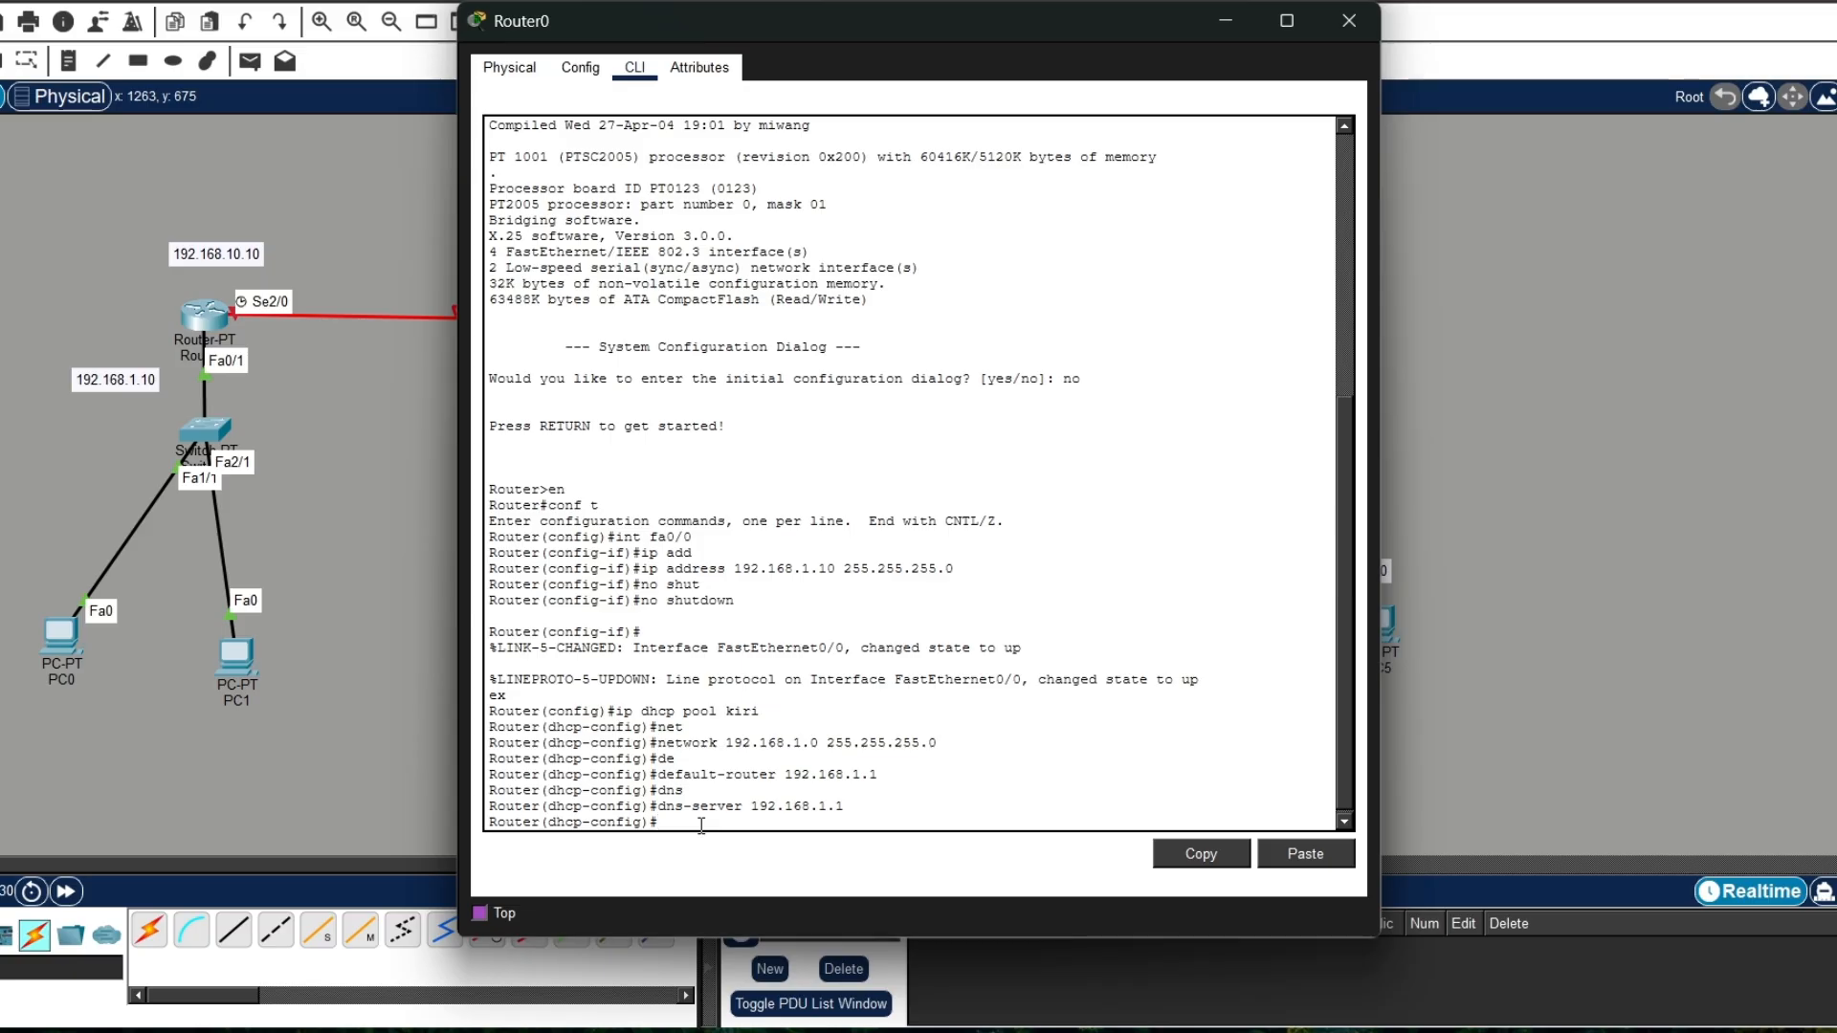
type("ex")
key("Return")
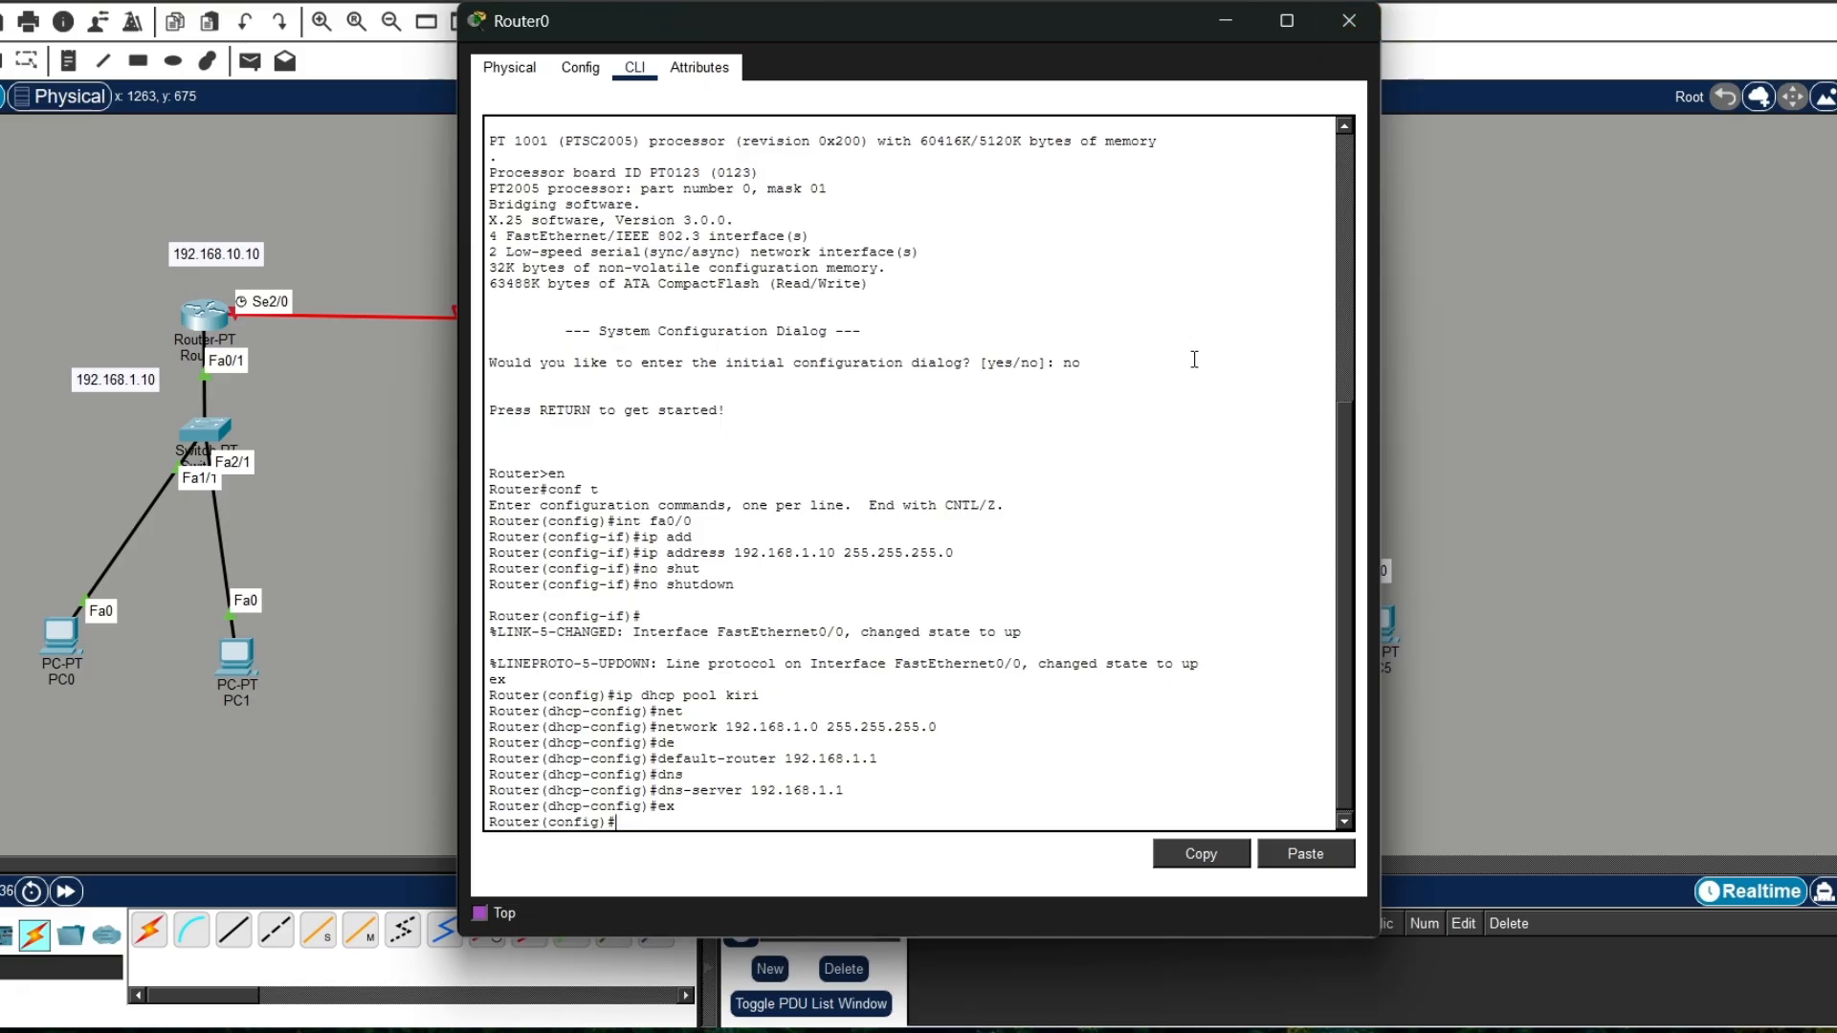
Step: Select interface se2/0 on Router0 and assign it the IP address 192.168.10.10 with mask 255.255.255.0
type("int se2/0")
key("Return")
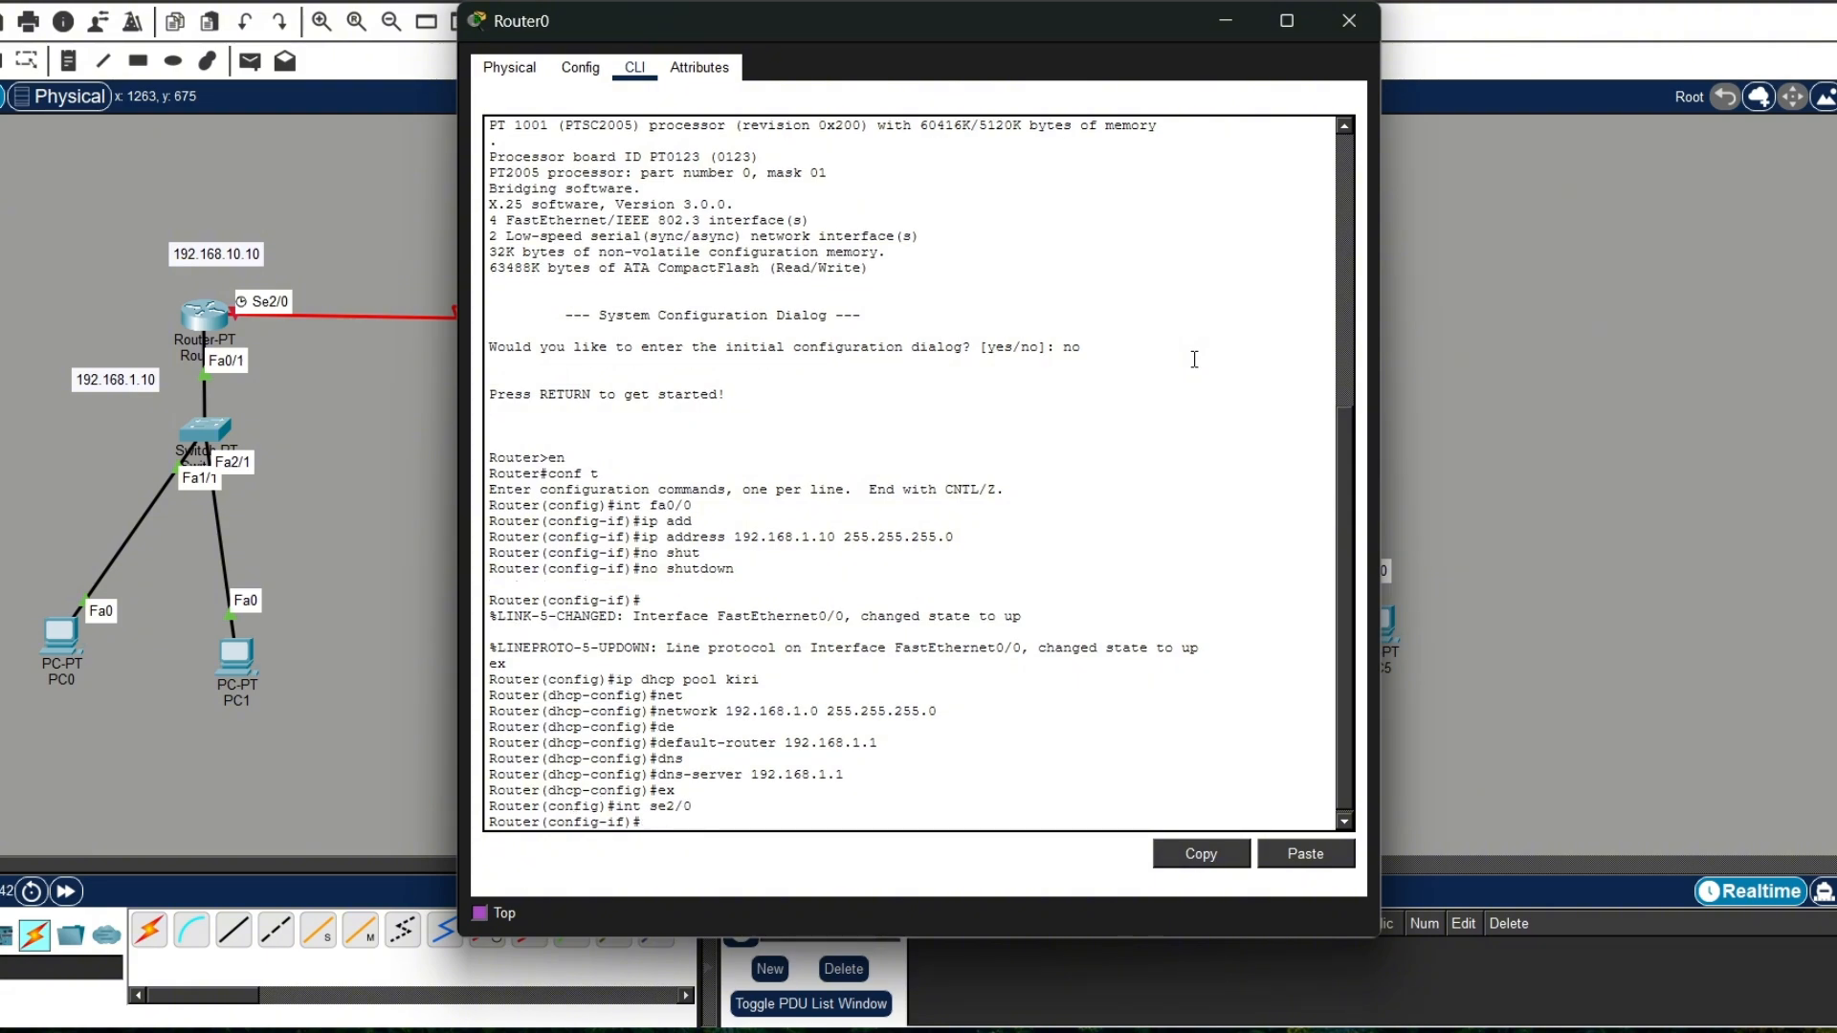
type("ip add")
key("Tab")
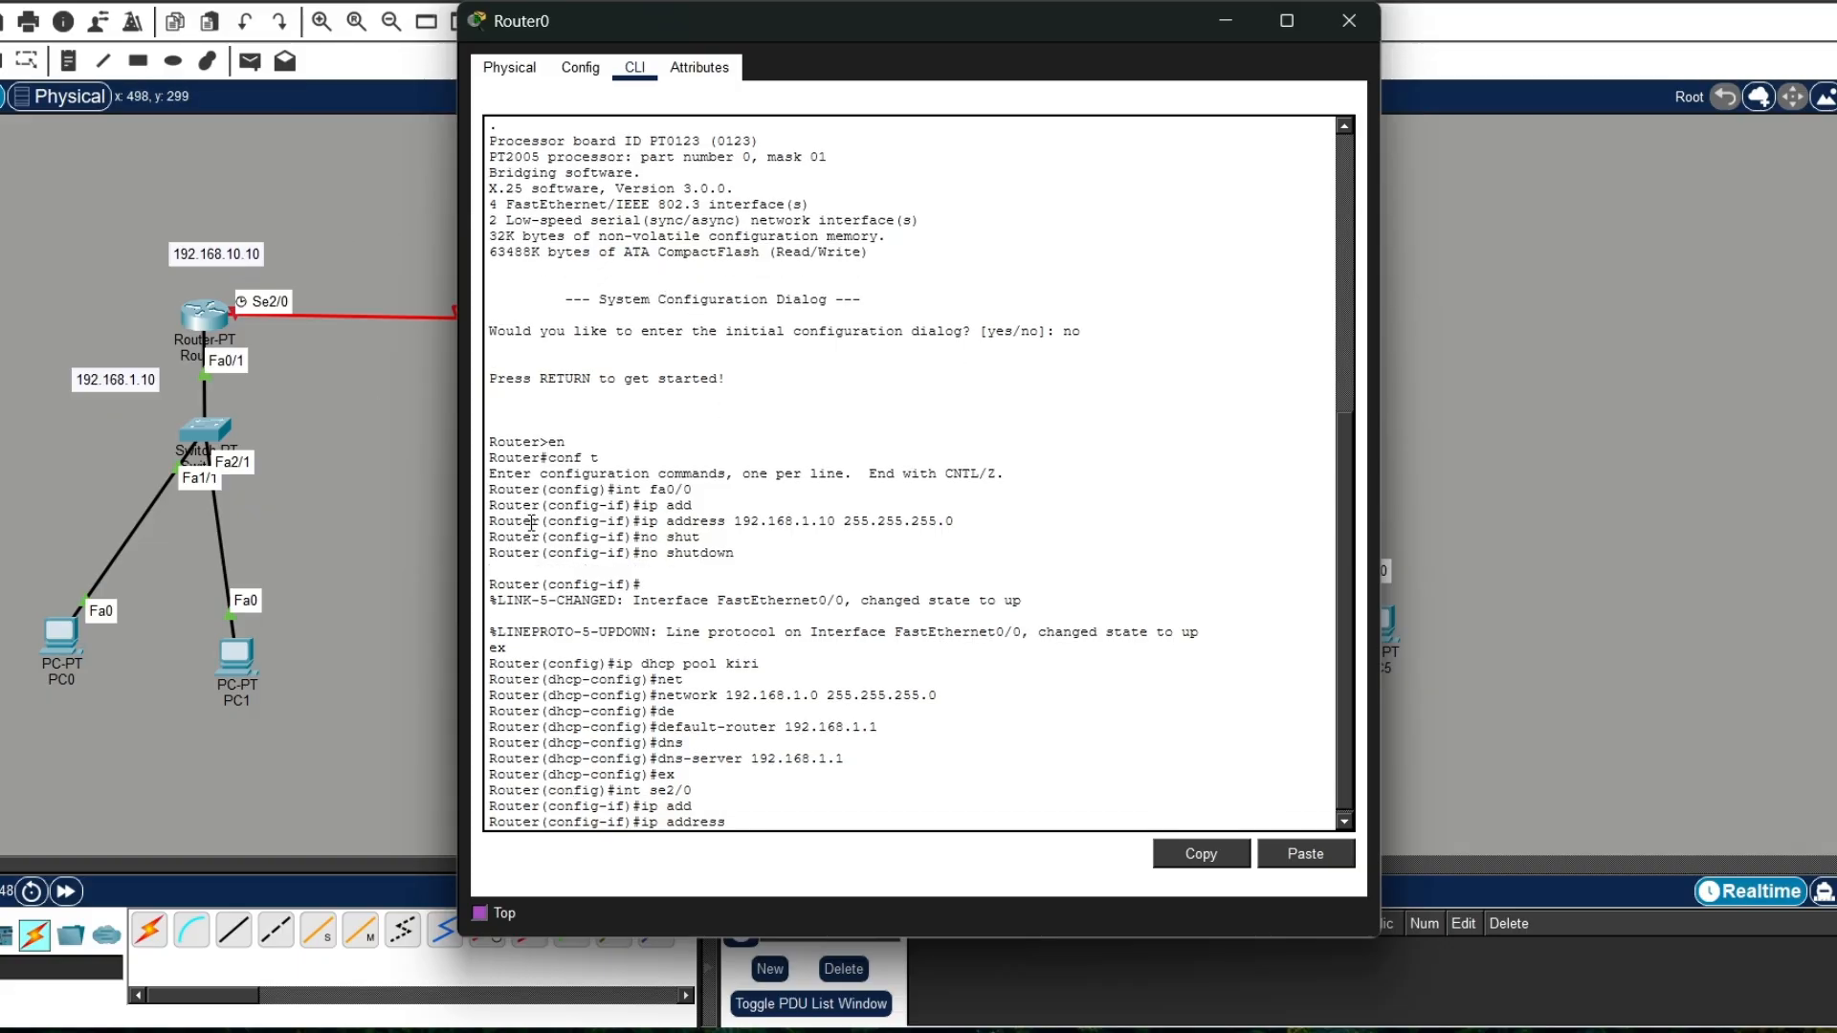
type("192.168.10.10 255.255.255.0")
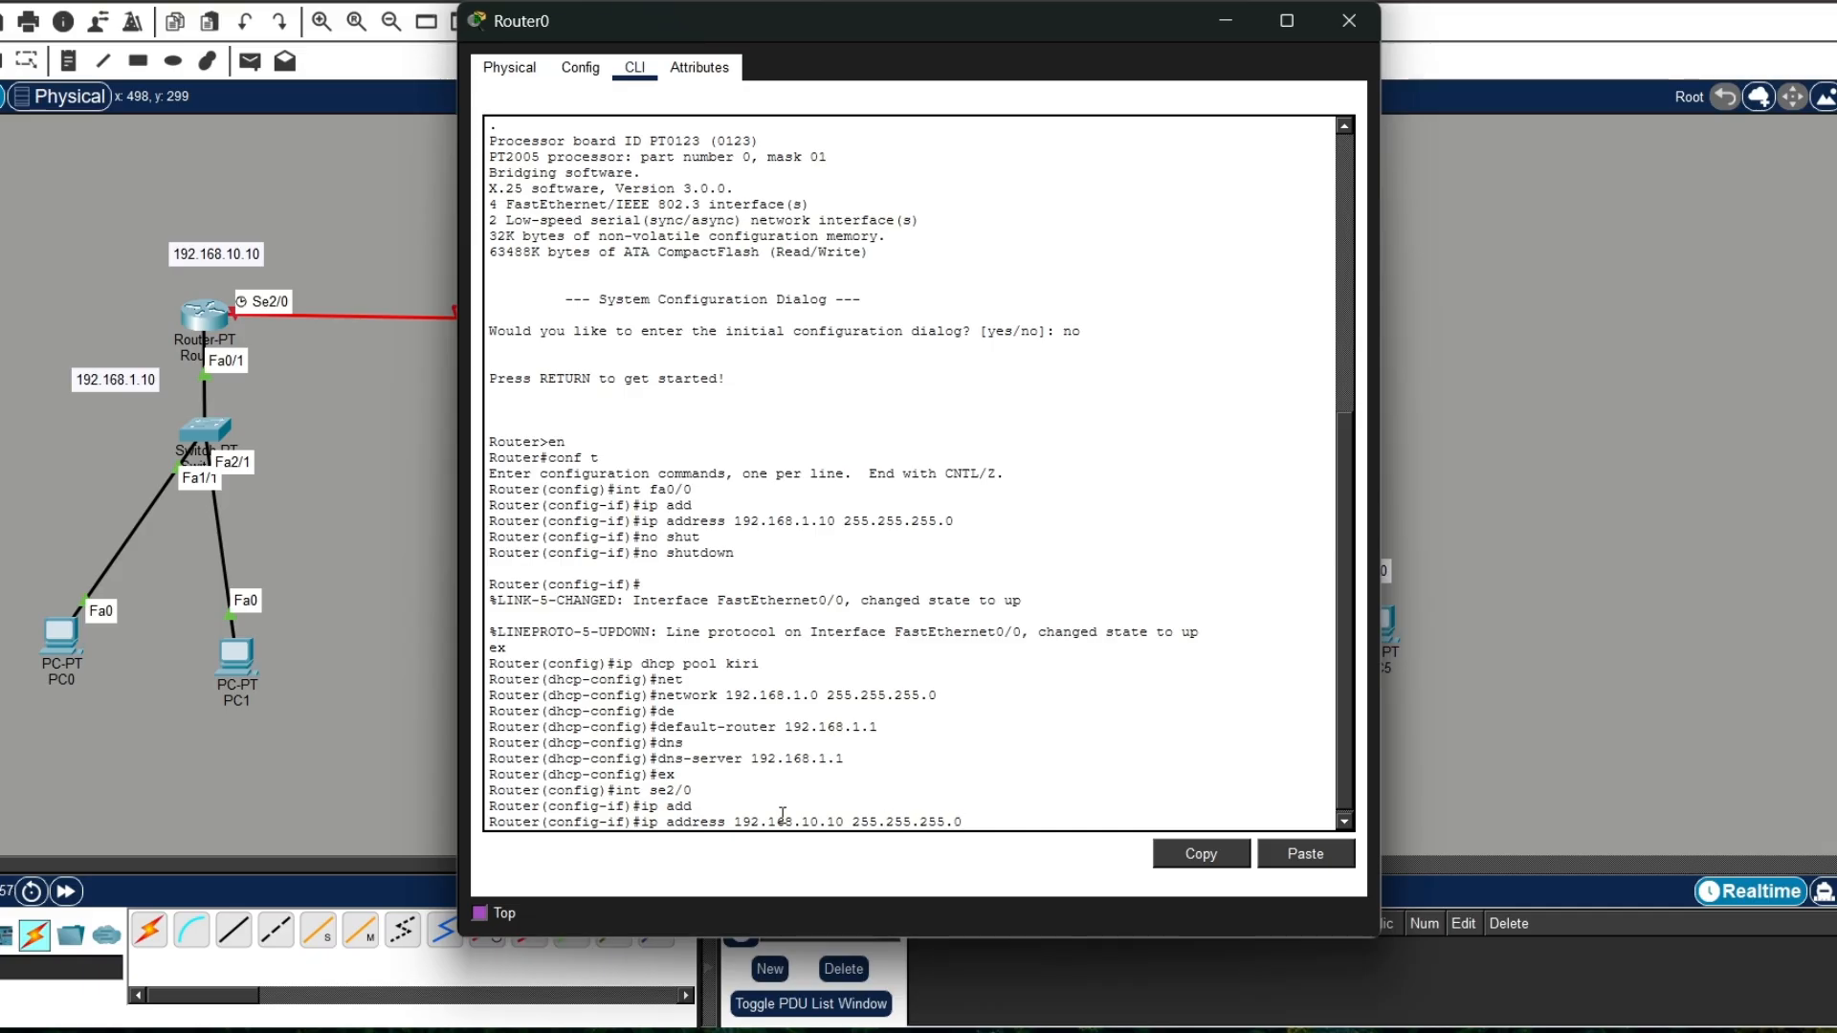
key("Return")
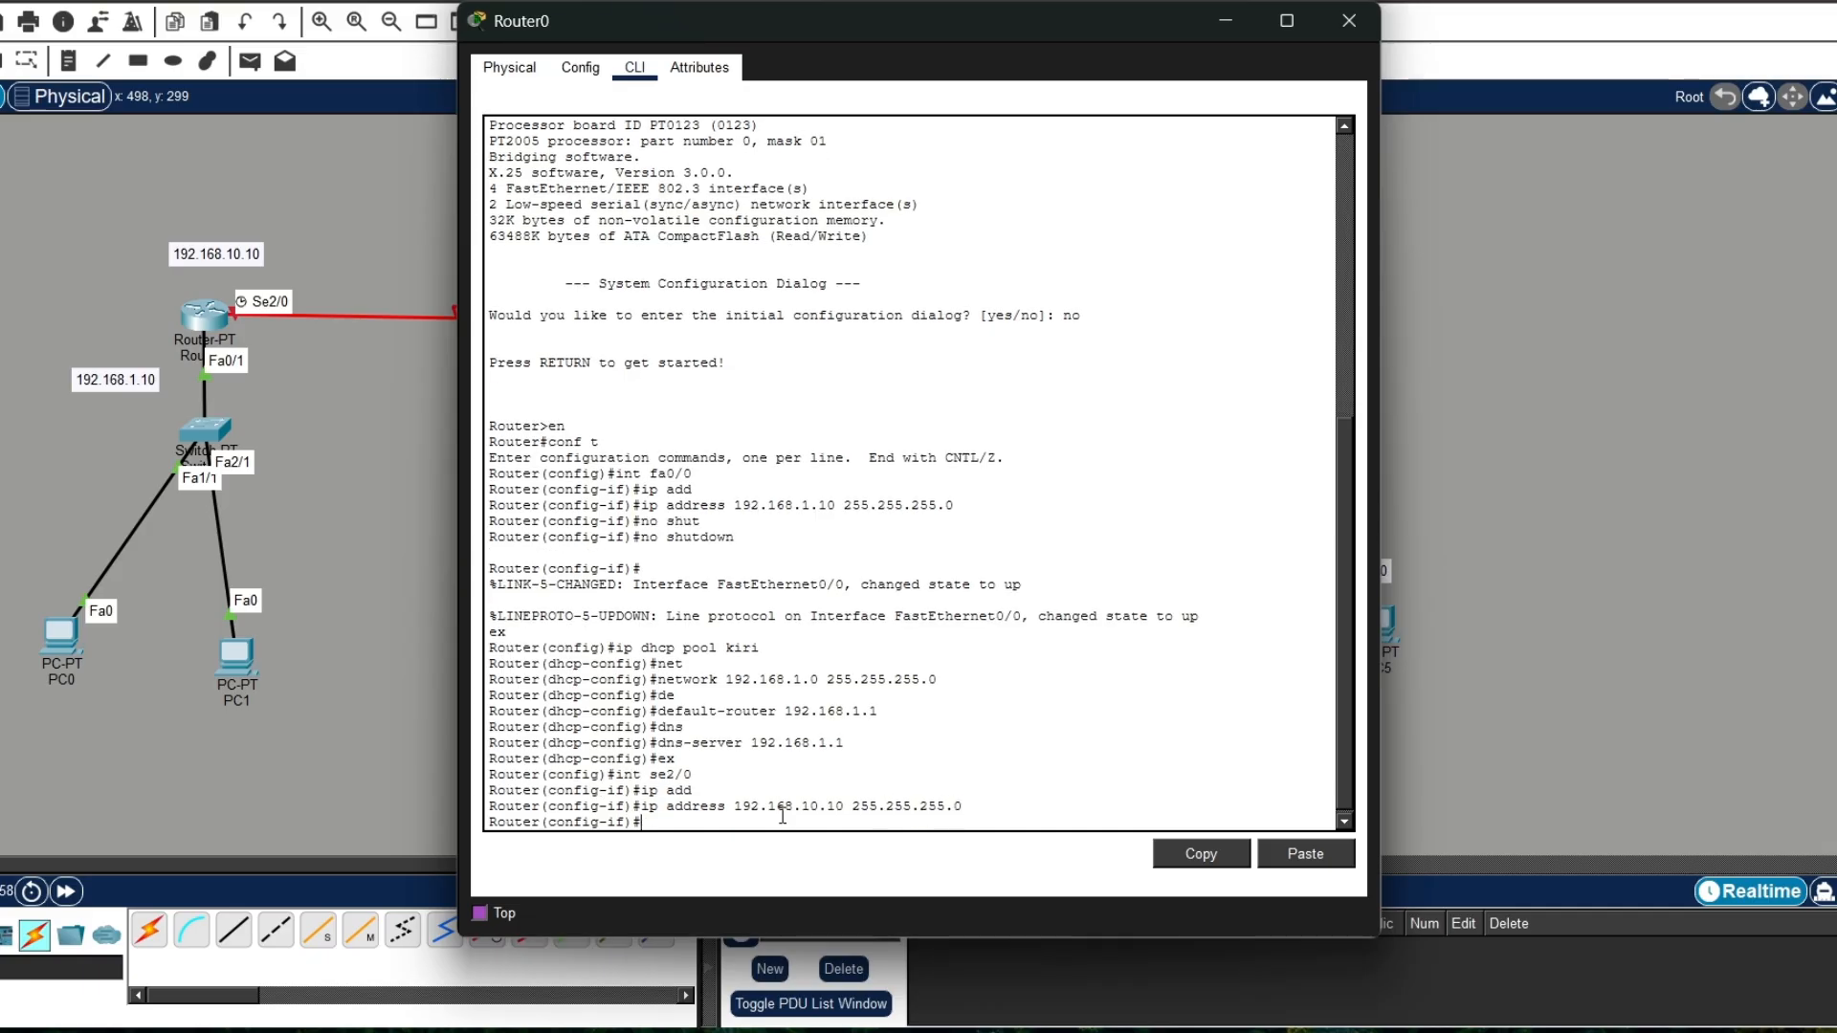
Step: Enable Router0's se2/0 with no shutdown and exit to global configuration mode
type("no shutd")
key("Tab")
key("Return")
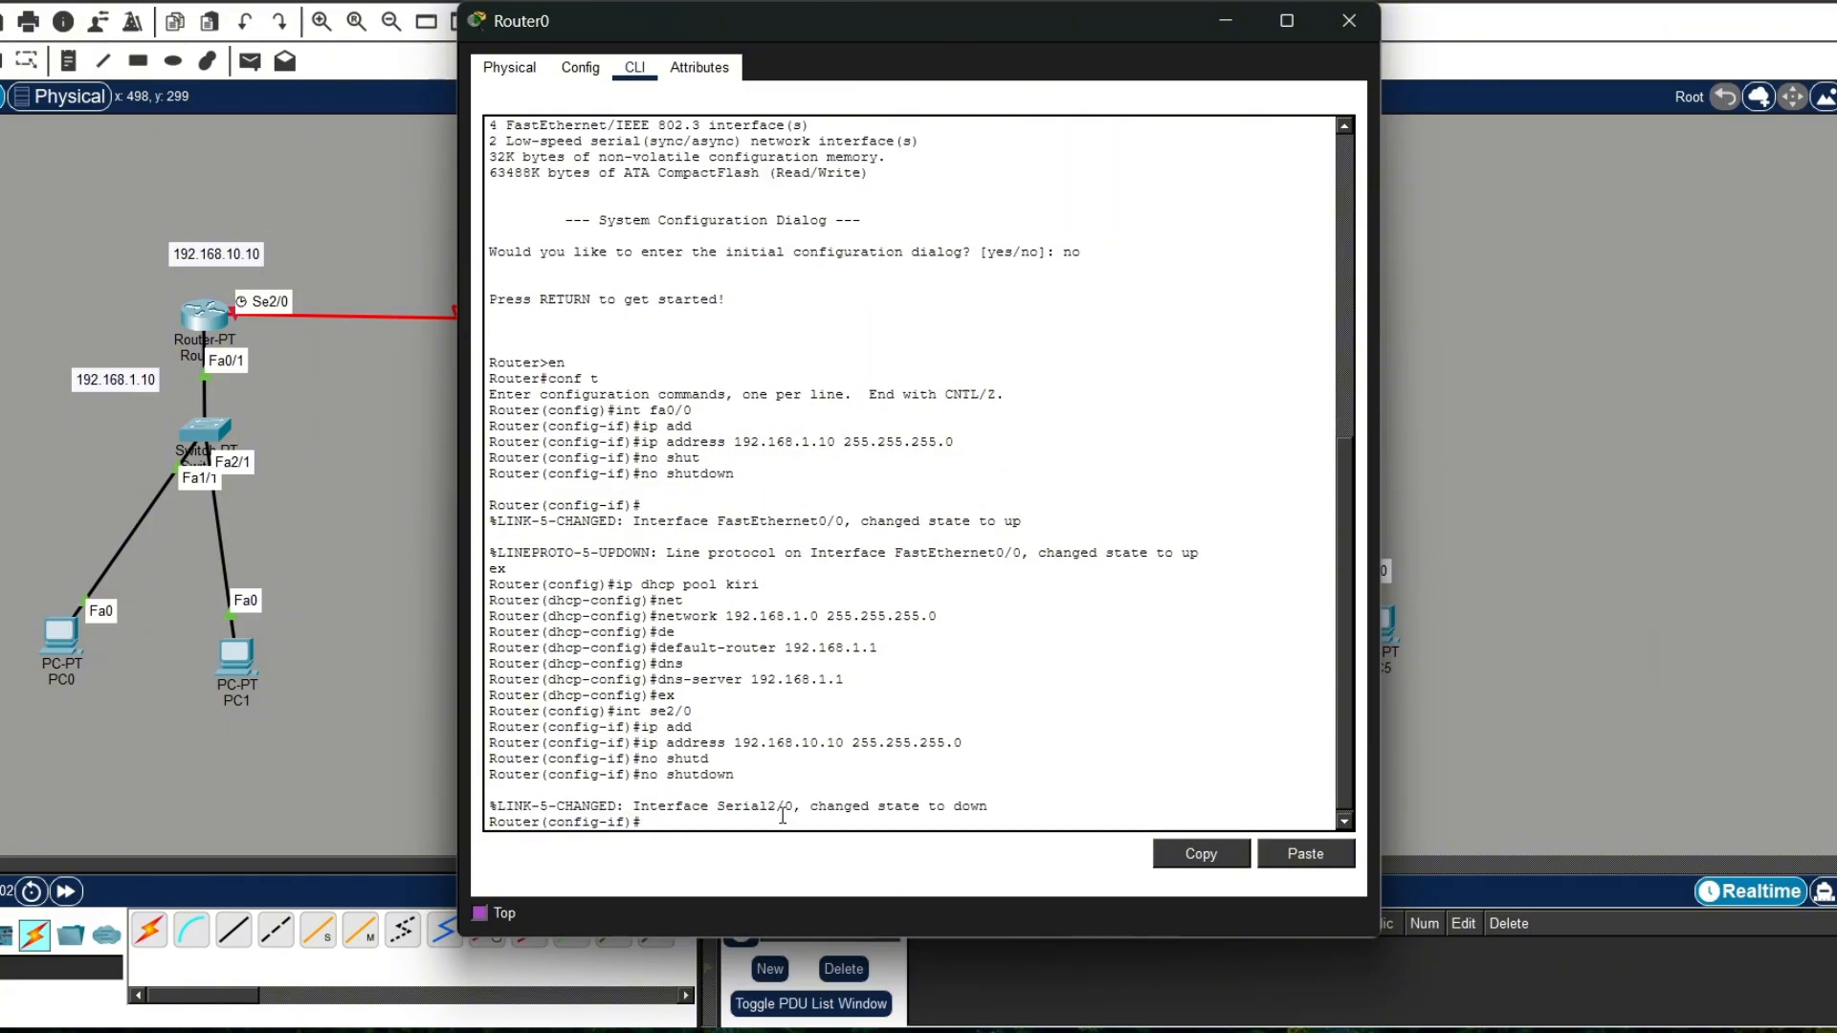
type("ex")
key("Return")
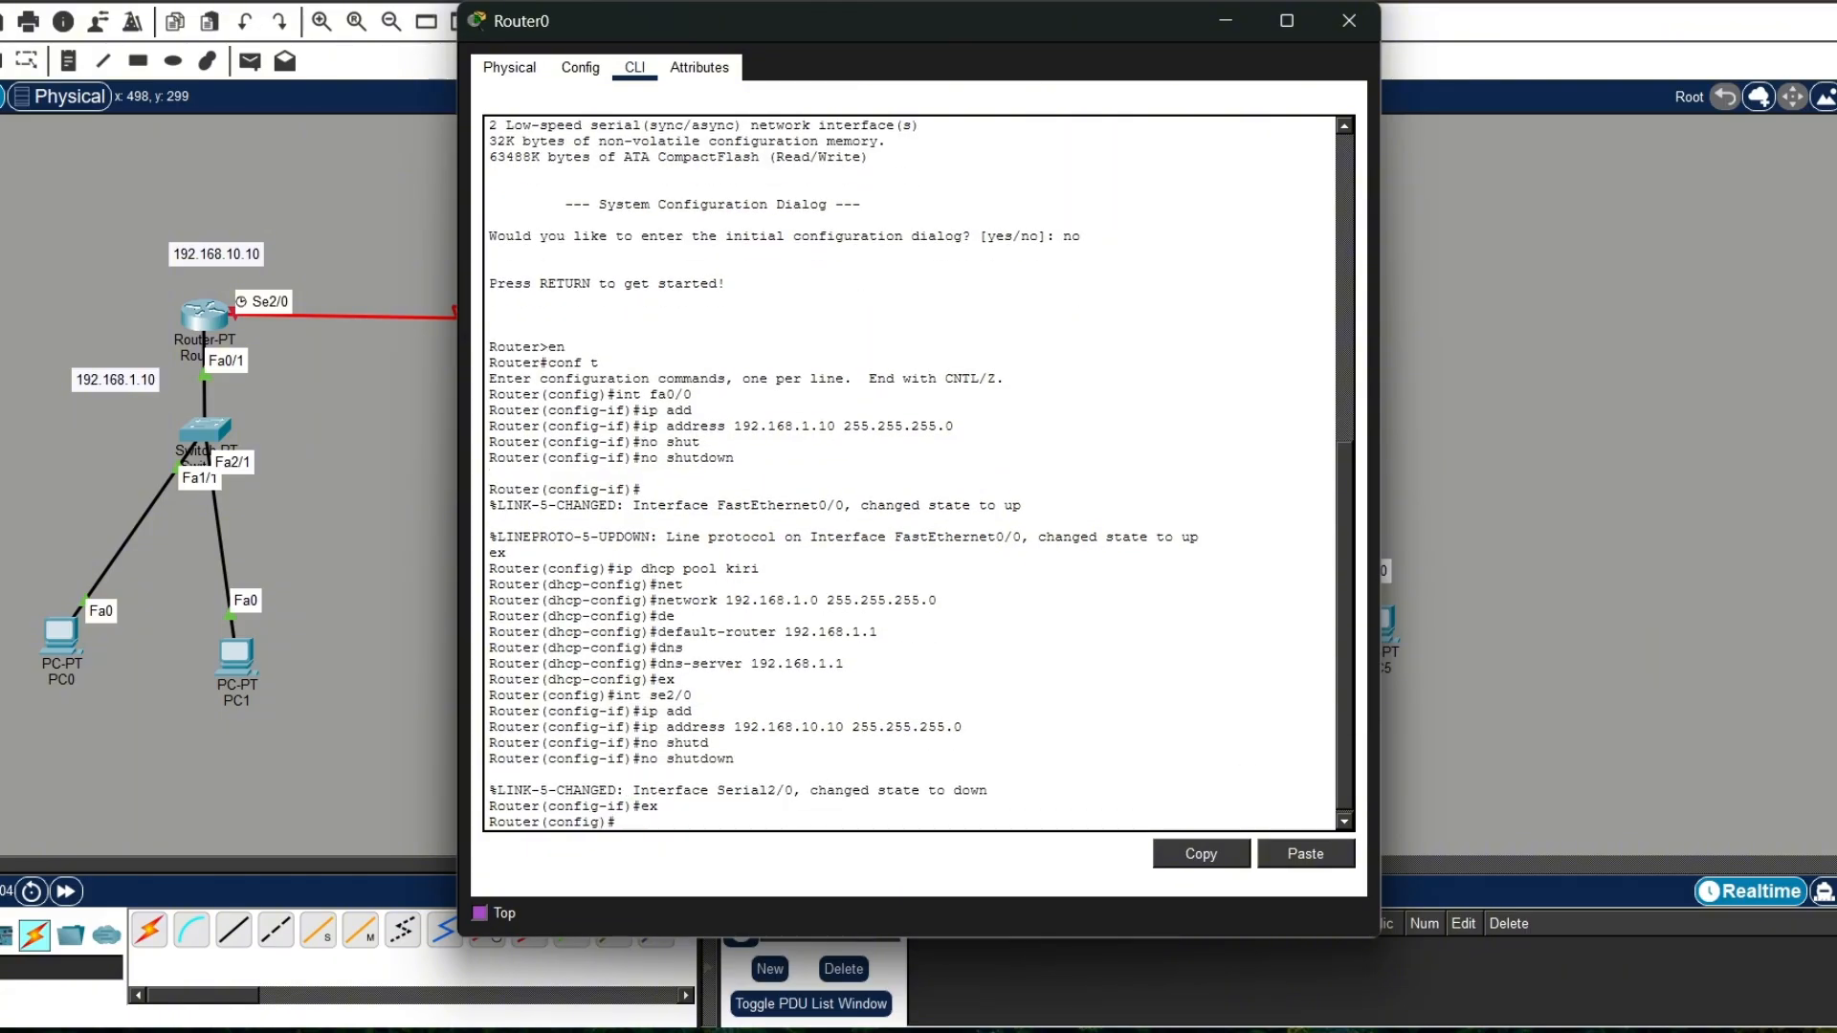
Step: Open Router1's command line, decline the initial configuration dialog and enter privileged mode
left_click(1349, 20)
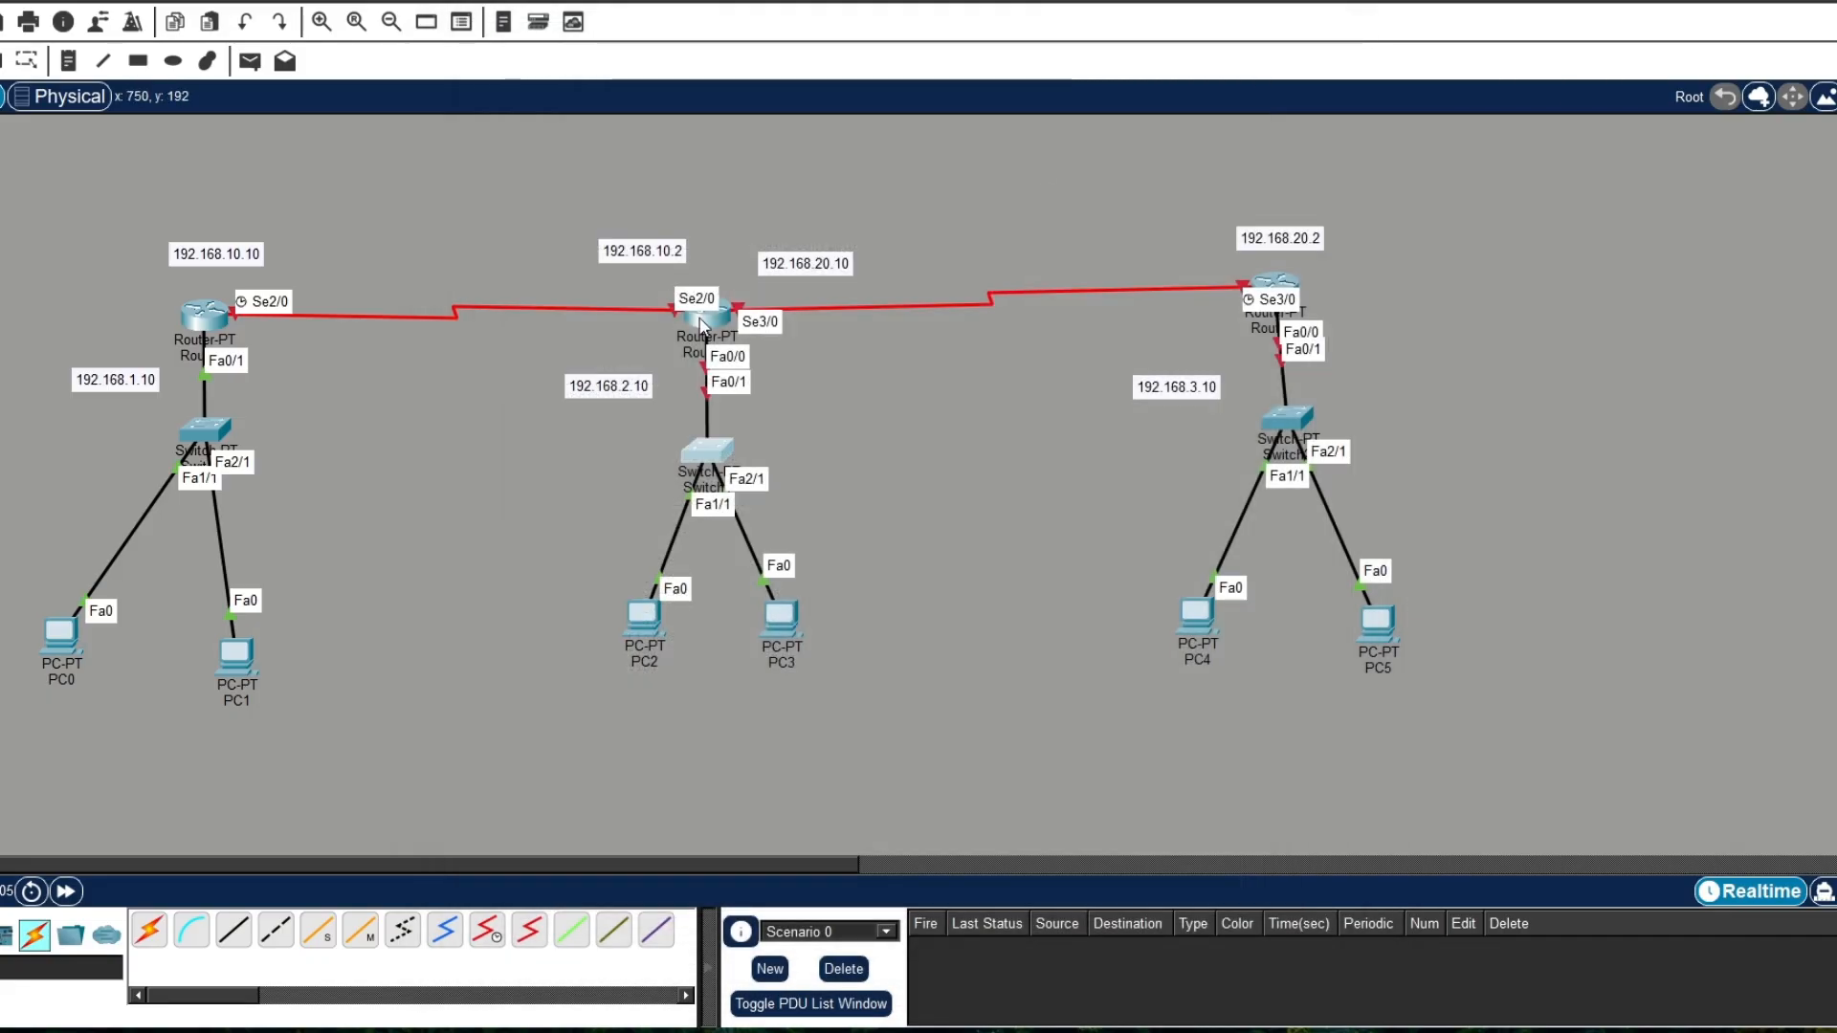
left_click(703, 325)
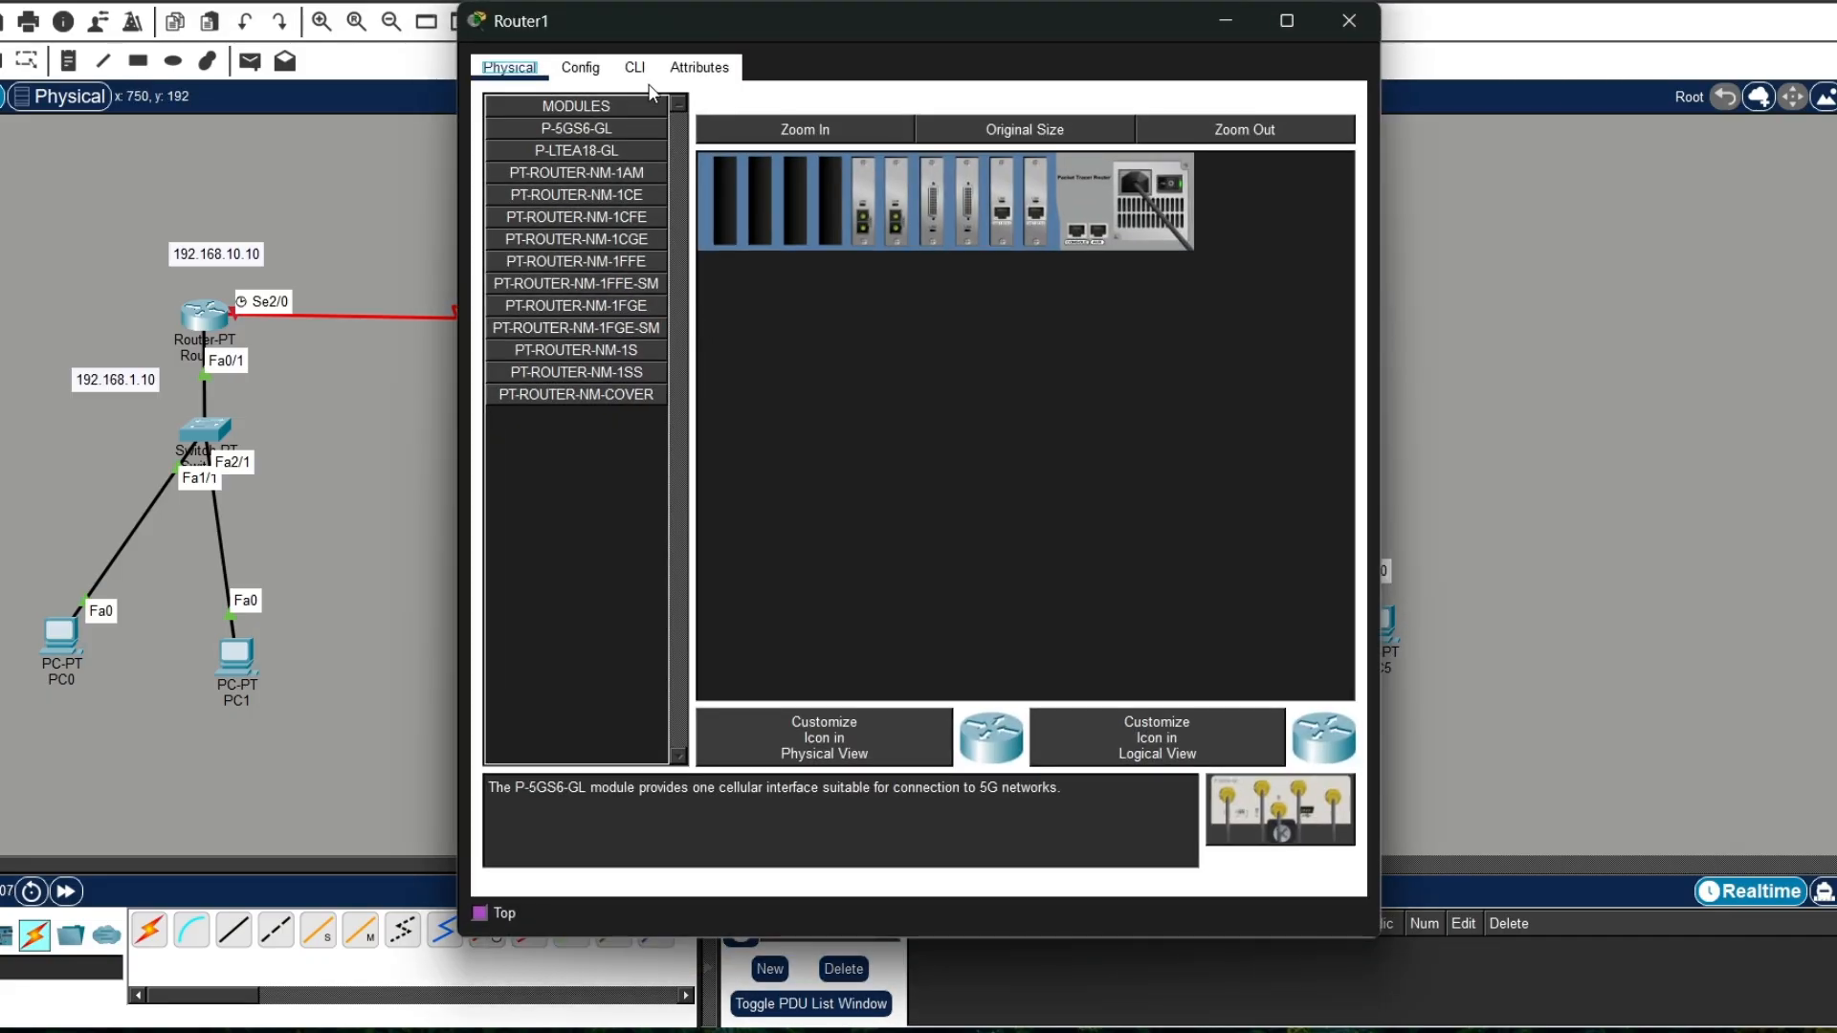
left_click(636, 68)
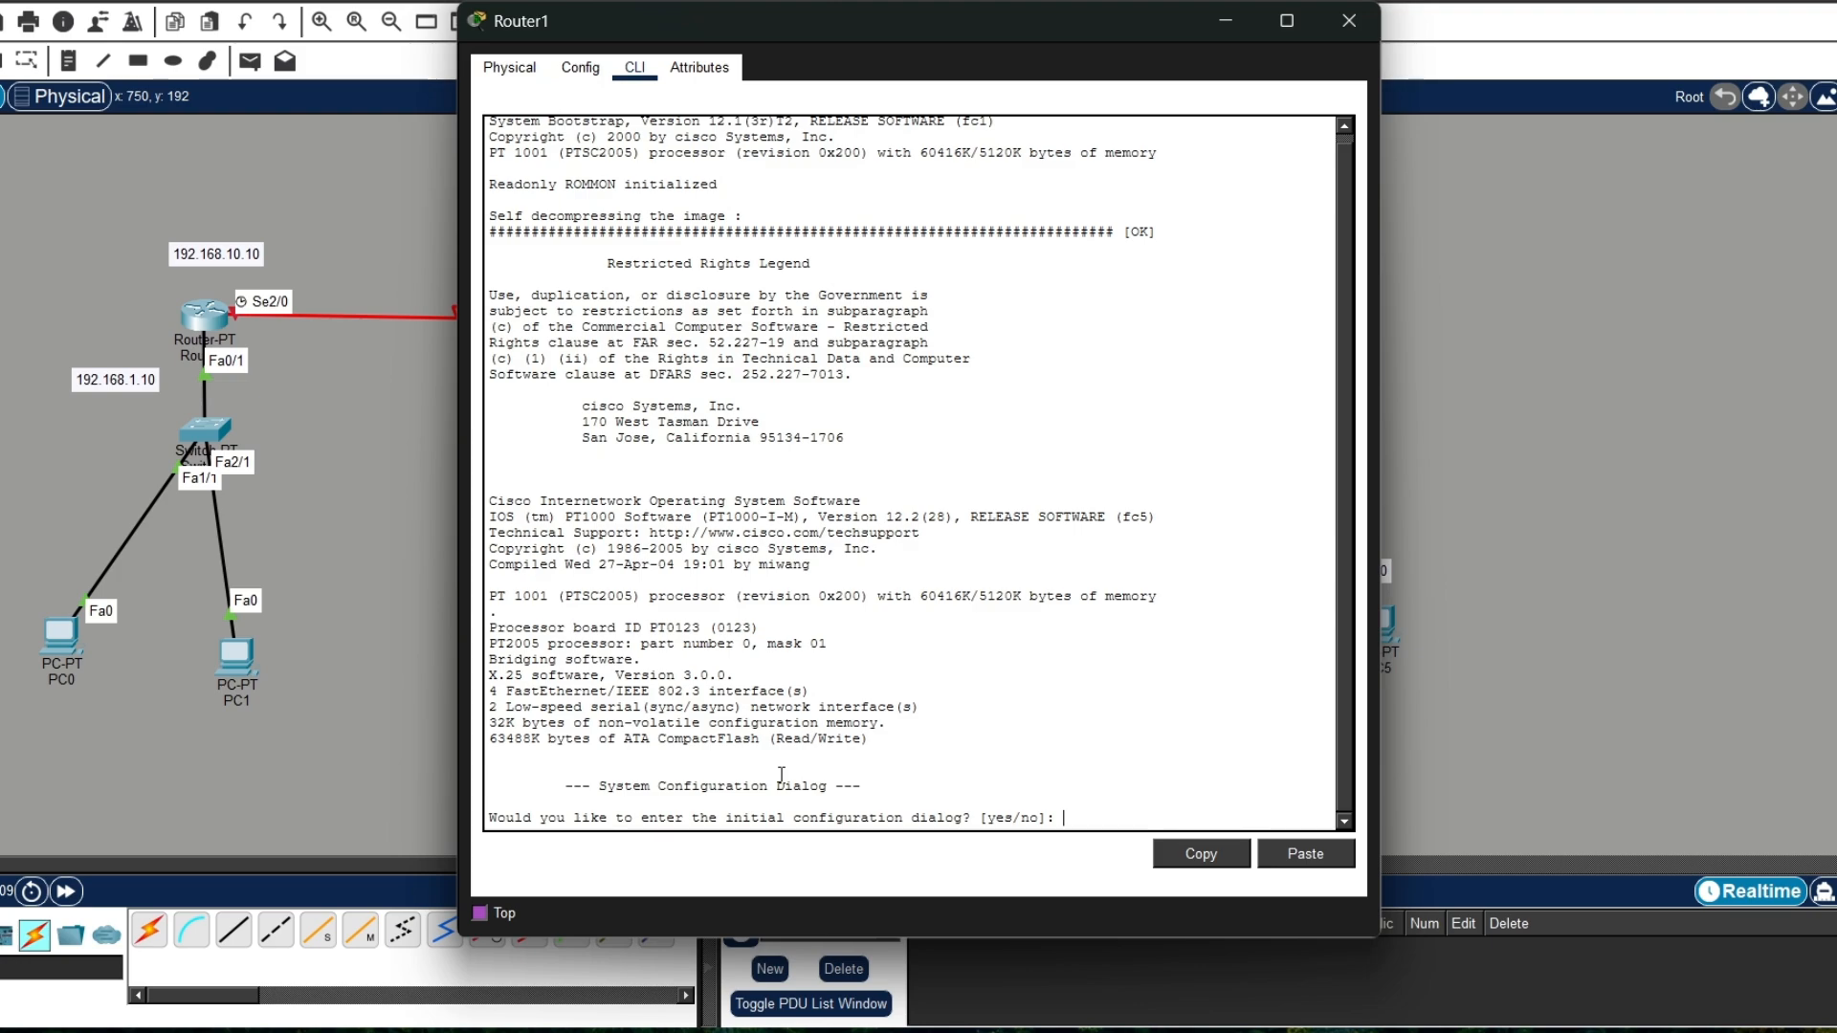
type("no")
key("Return")
key("Return")
type("en")
key("Return")
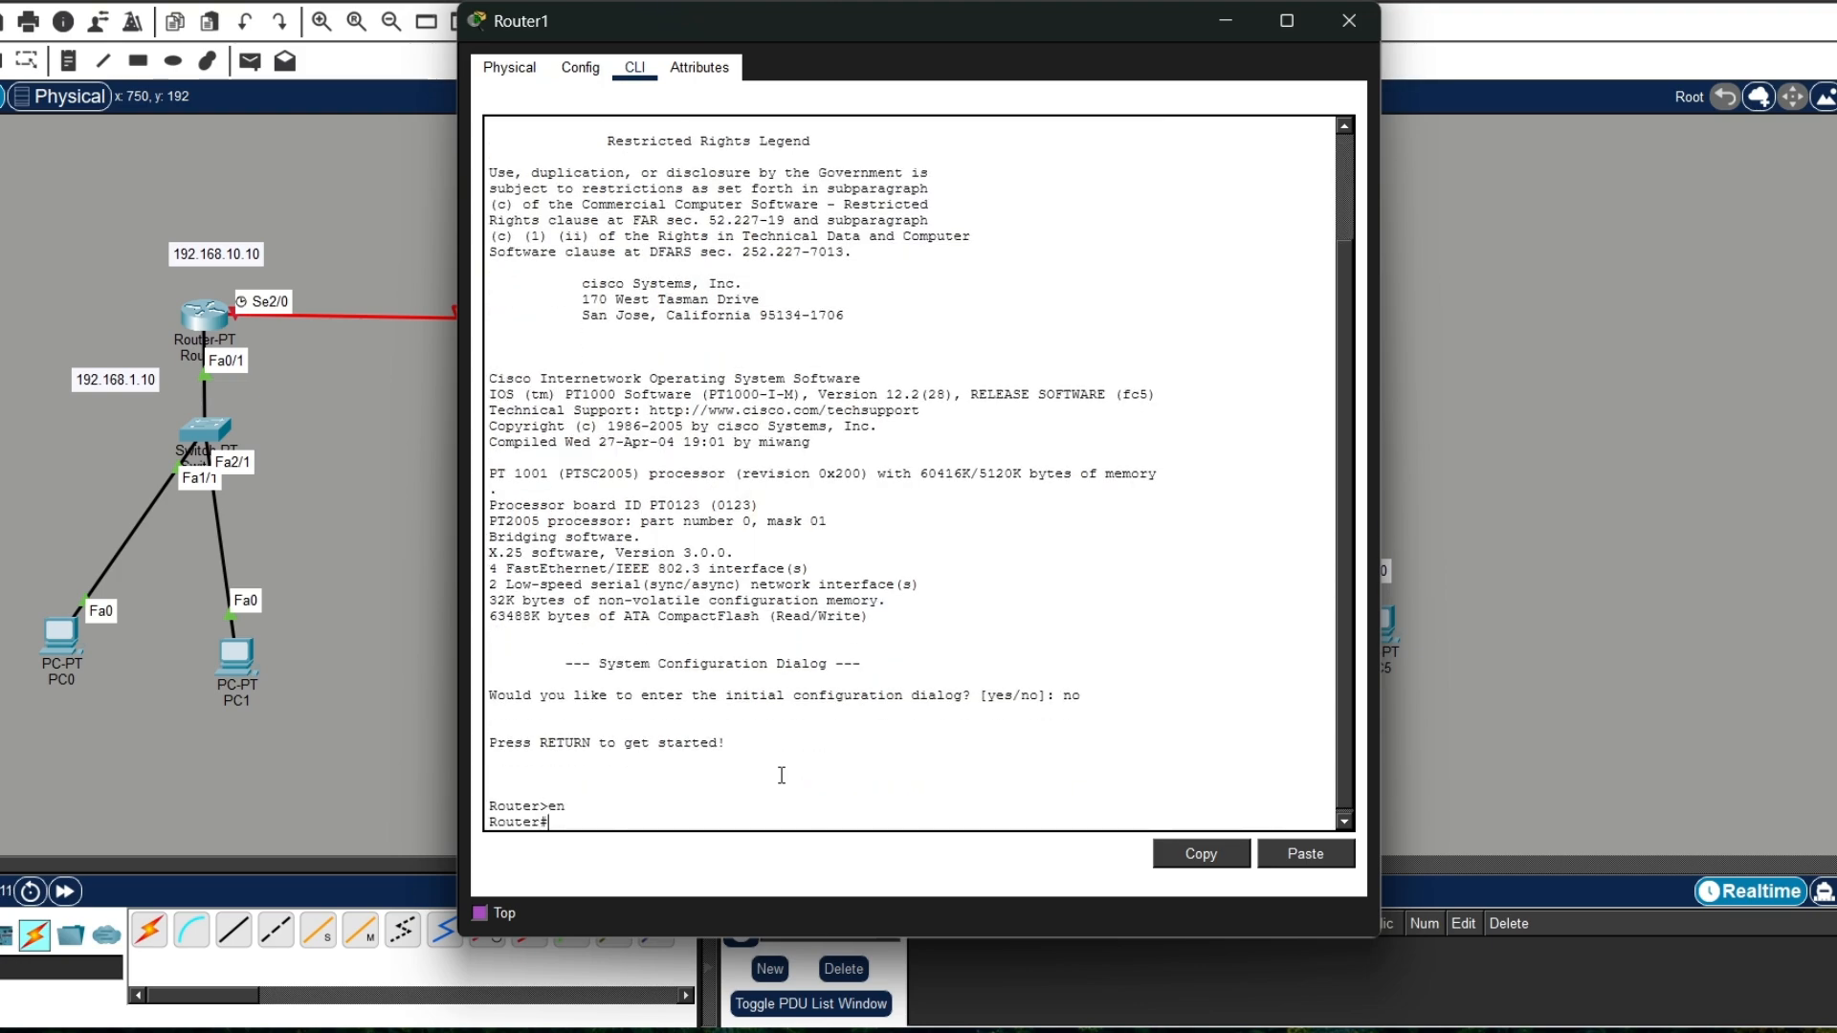
Step: Enter global configuration mode on Router1 and select interface fa0/0
type("conf t")
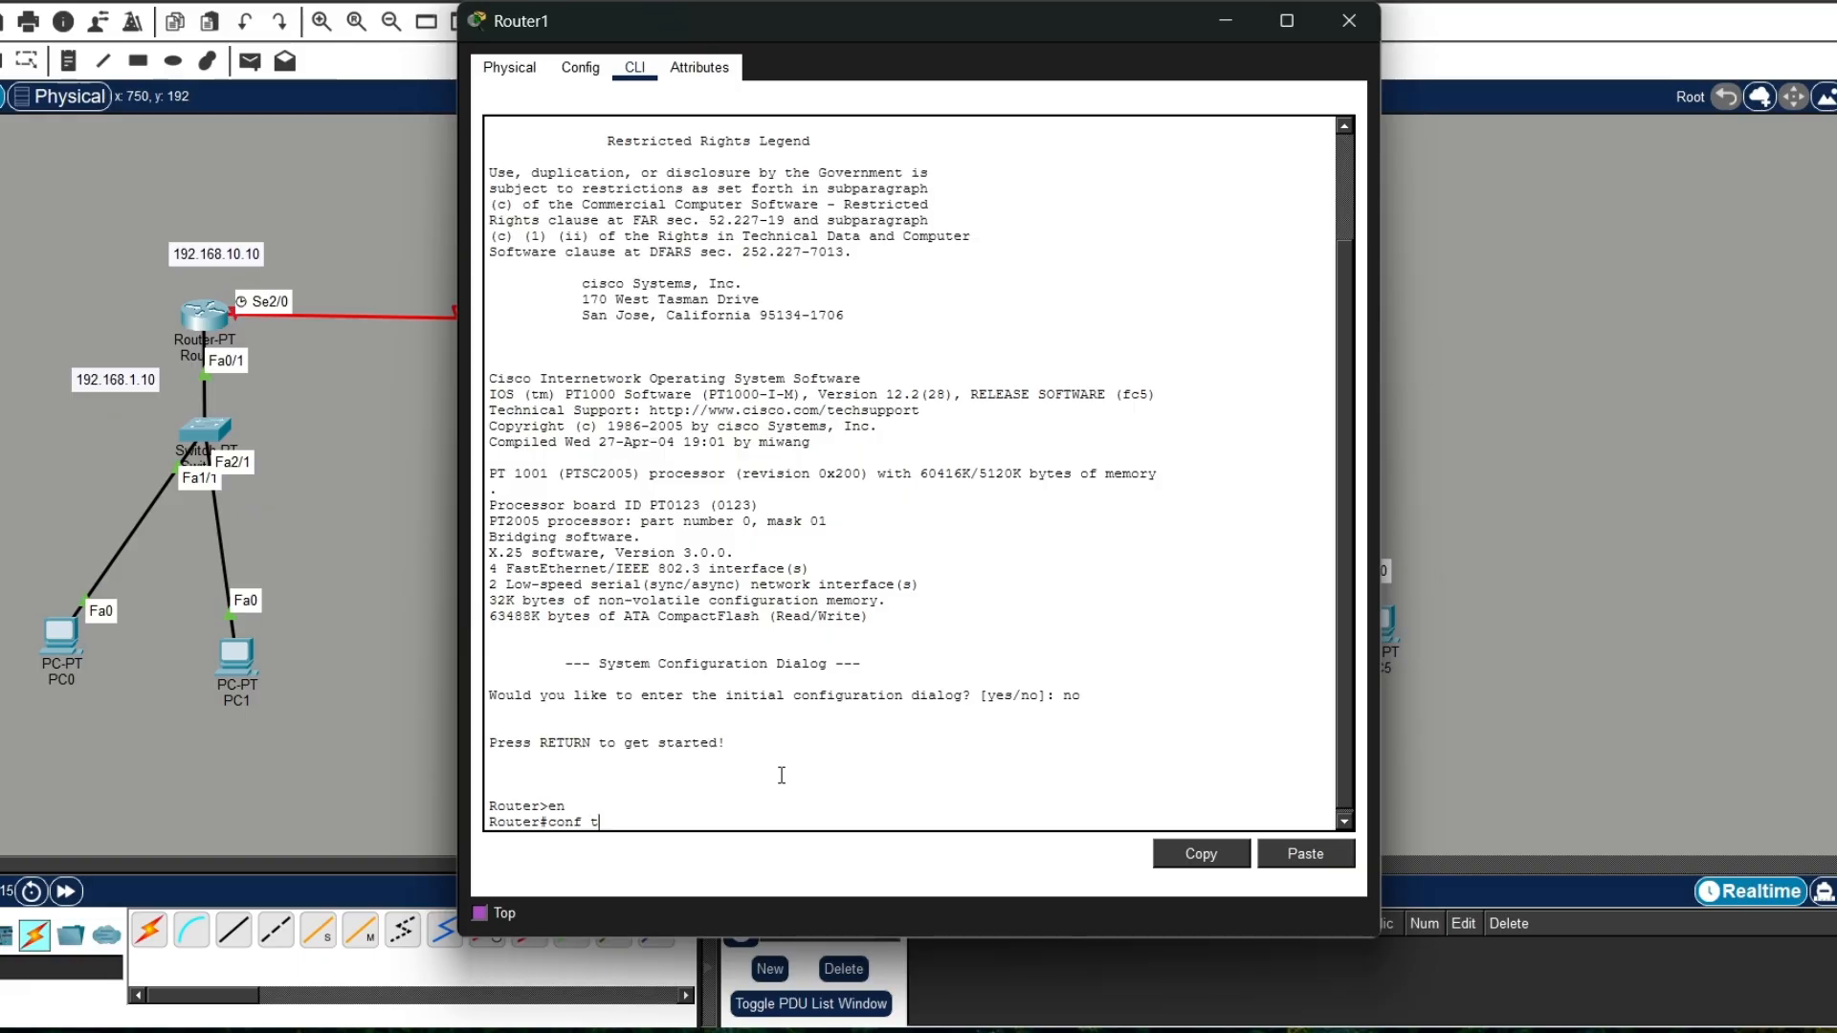
key("Return")
type("int ")
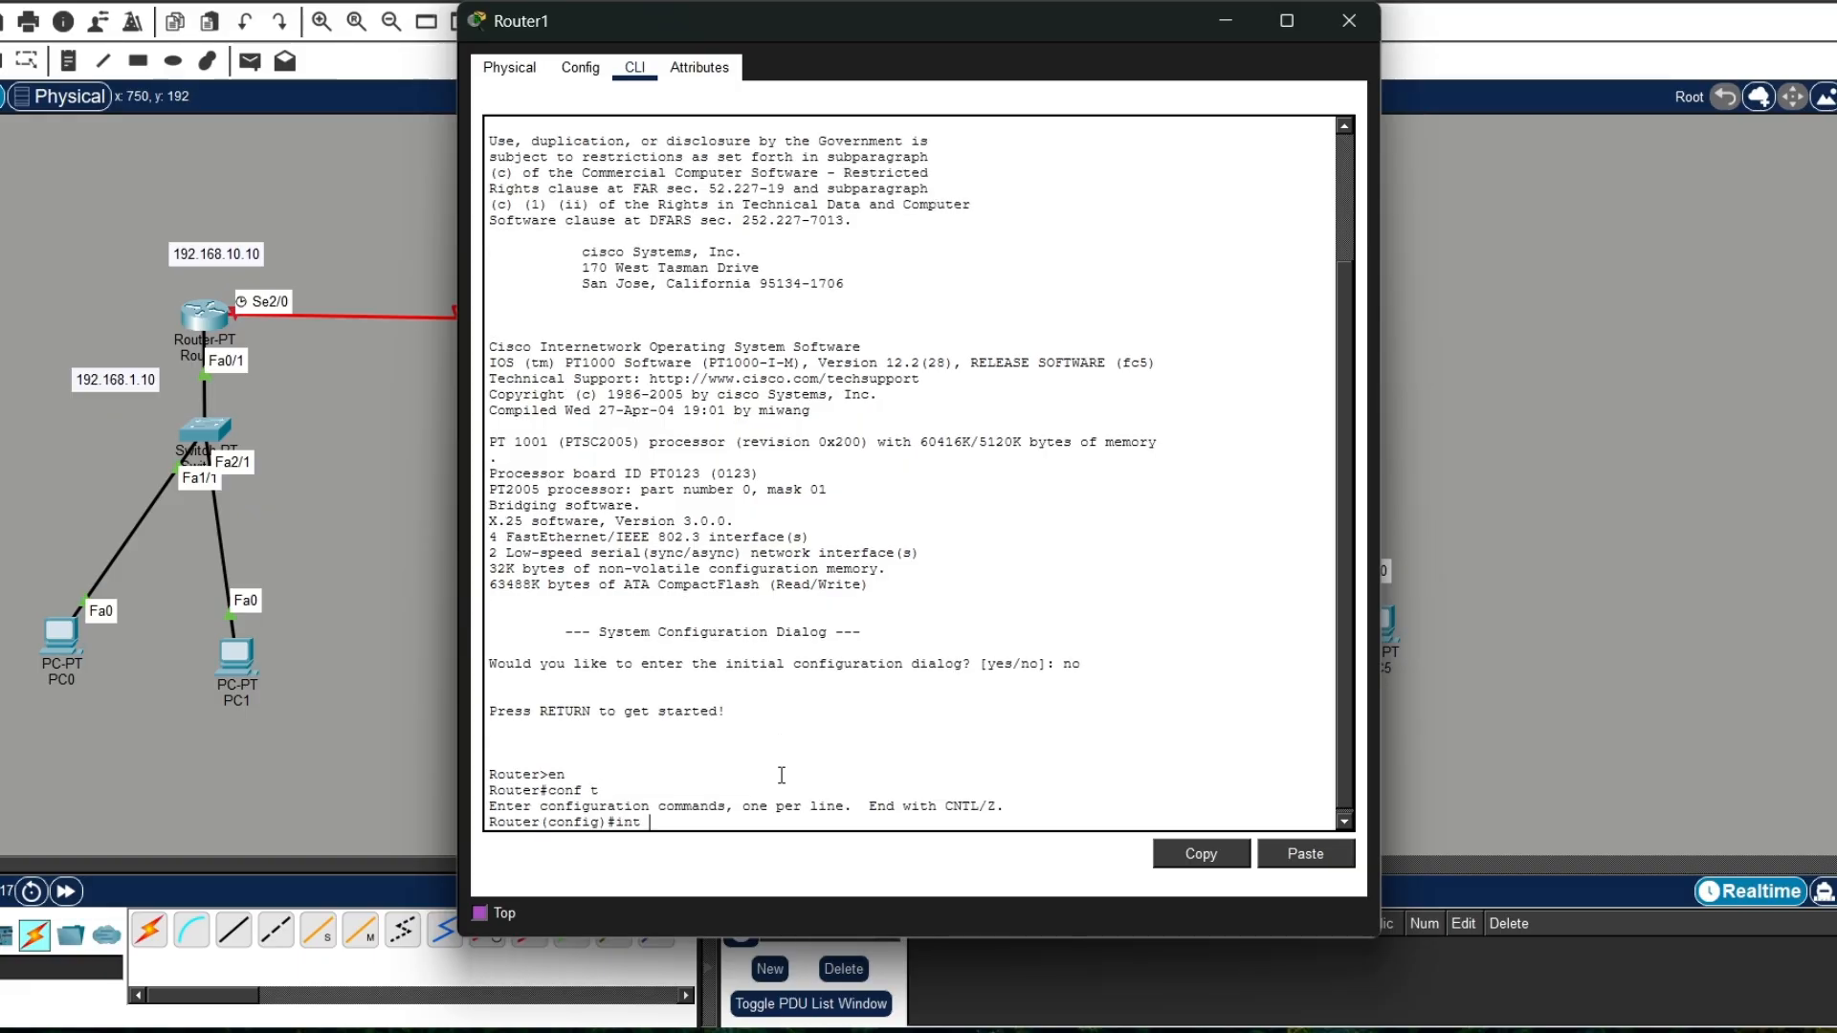
type("fa0/0")
left_click_drag(648, 24, 800, 72)
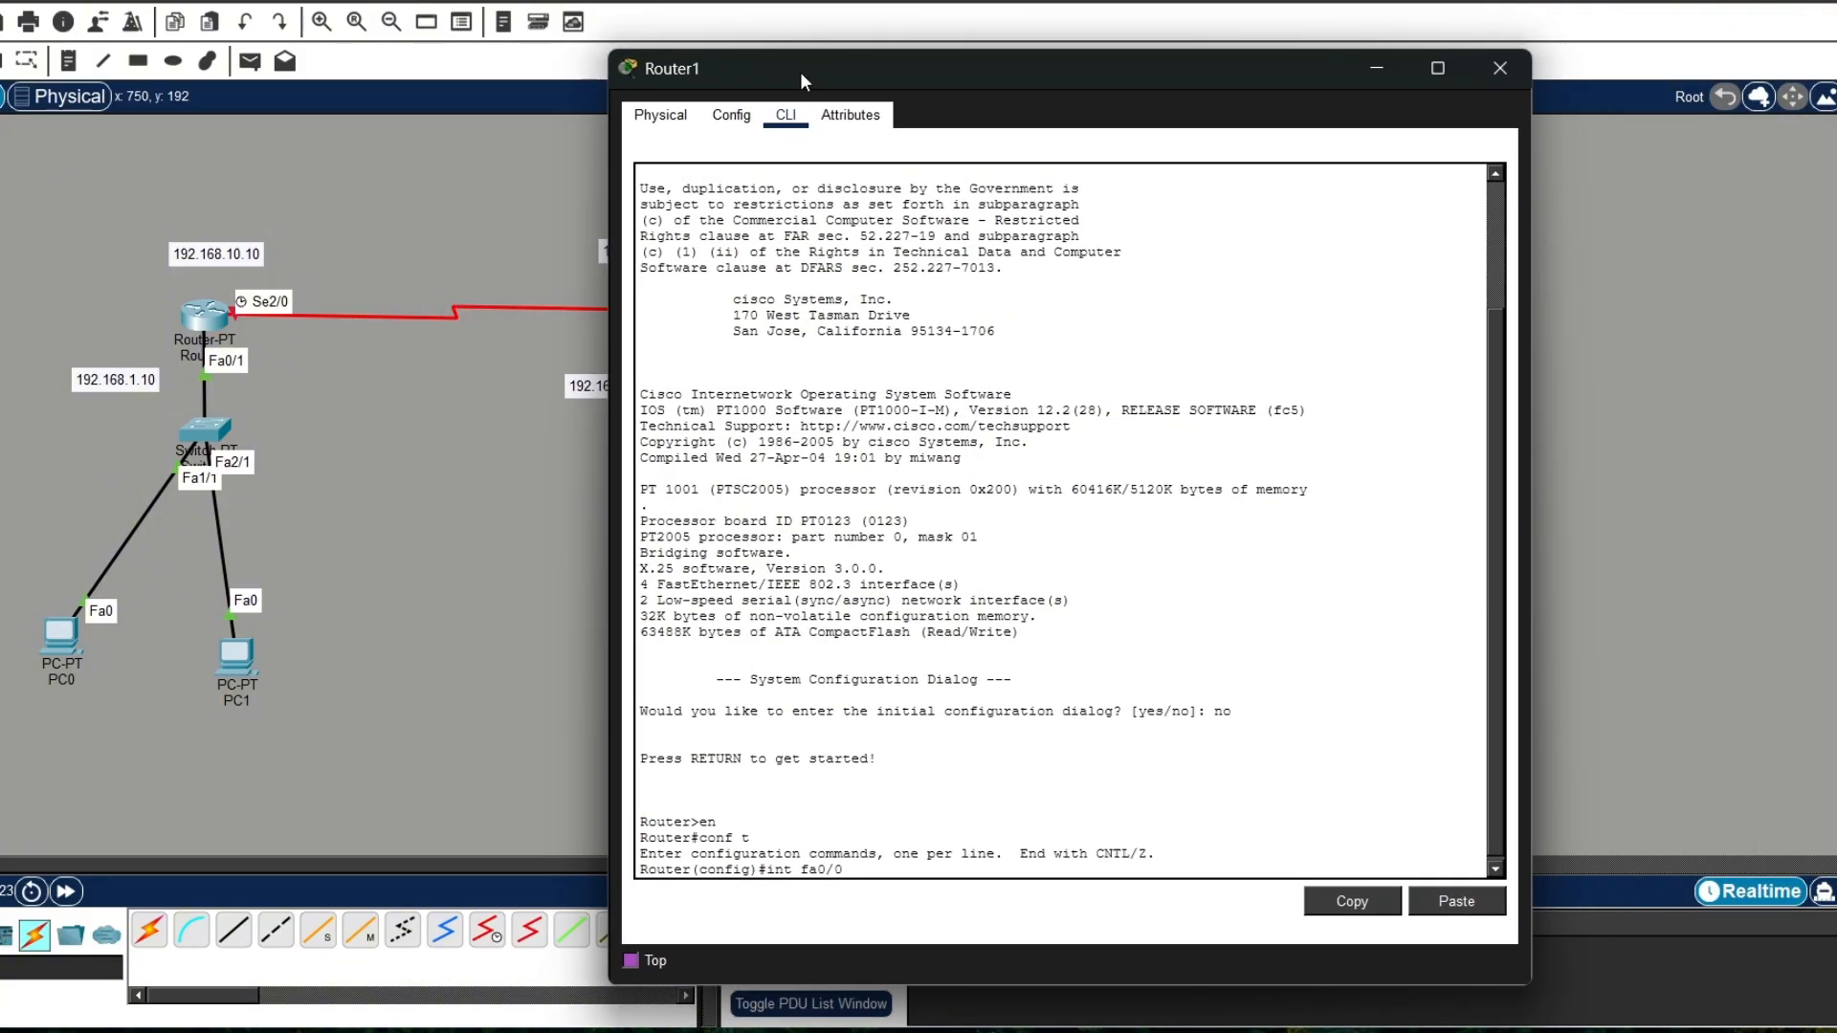
key("Return")
Step: Try to enter 192.168.2.10 255.255.255.0 for fa0/0 without the ip address command
type("192.168")
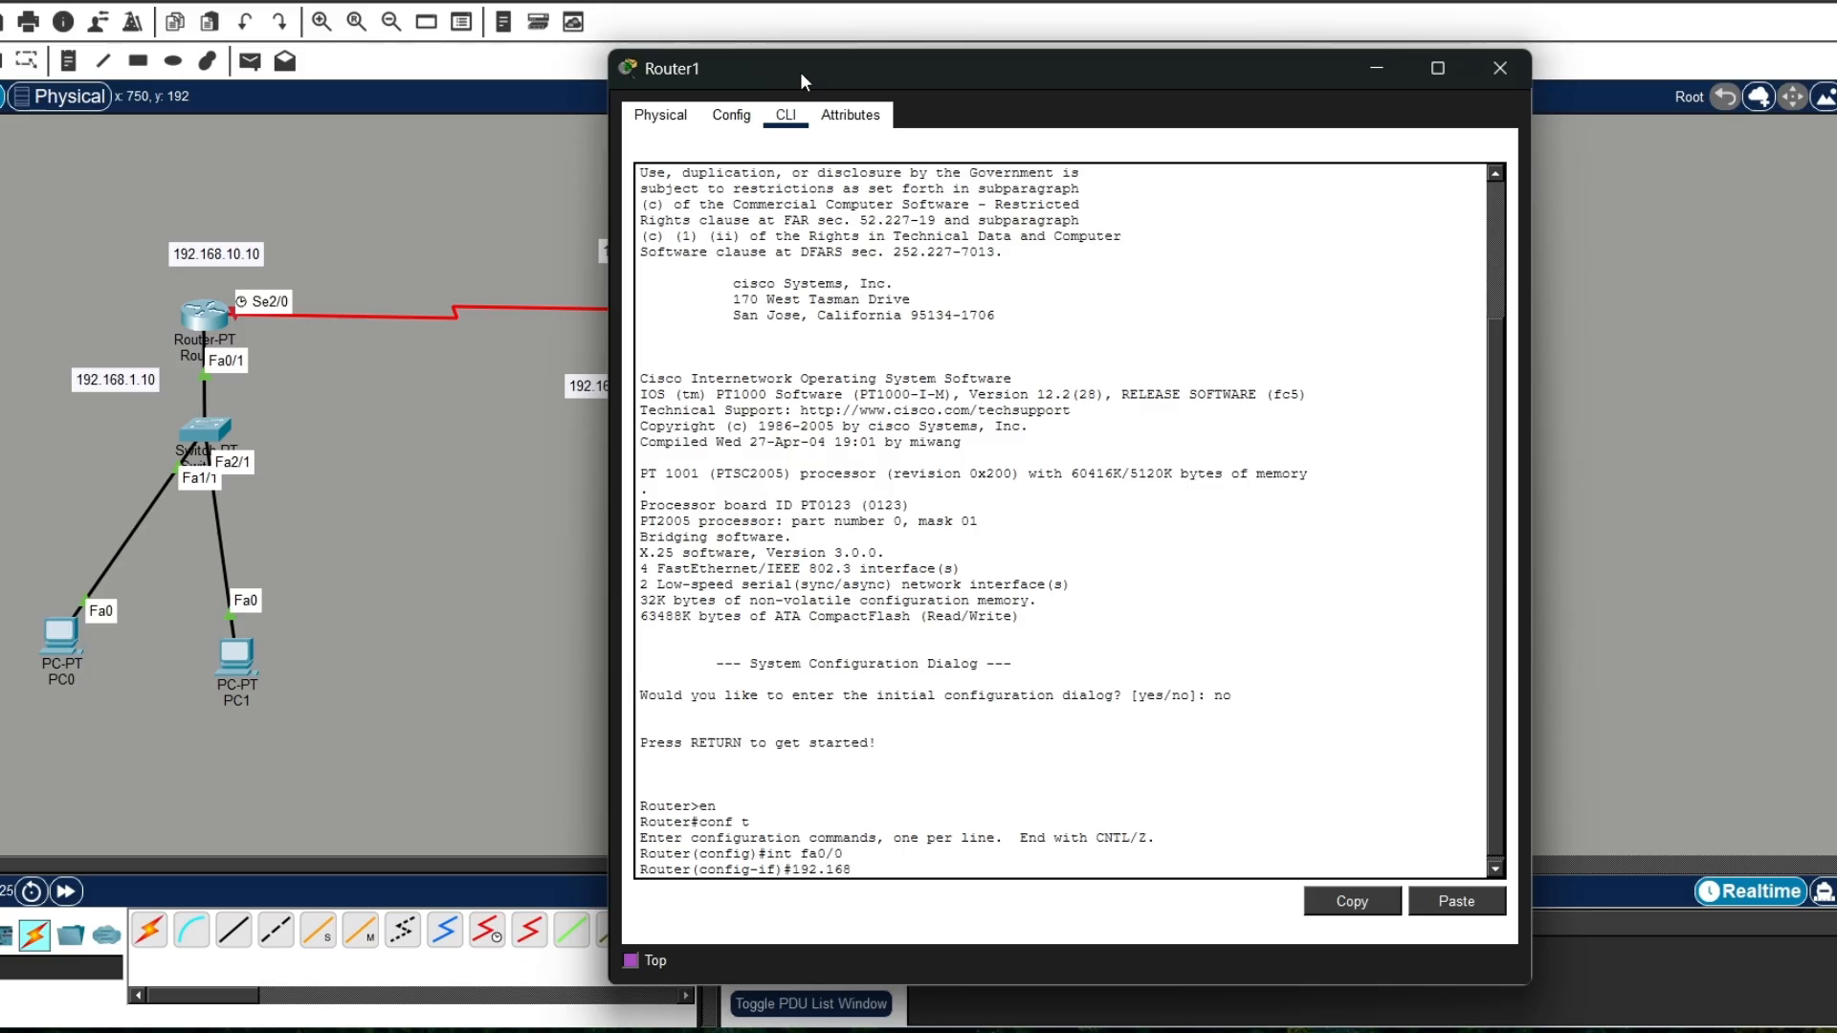
type(".2.10")
left_click_drag(871, 65, 962, 21)
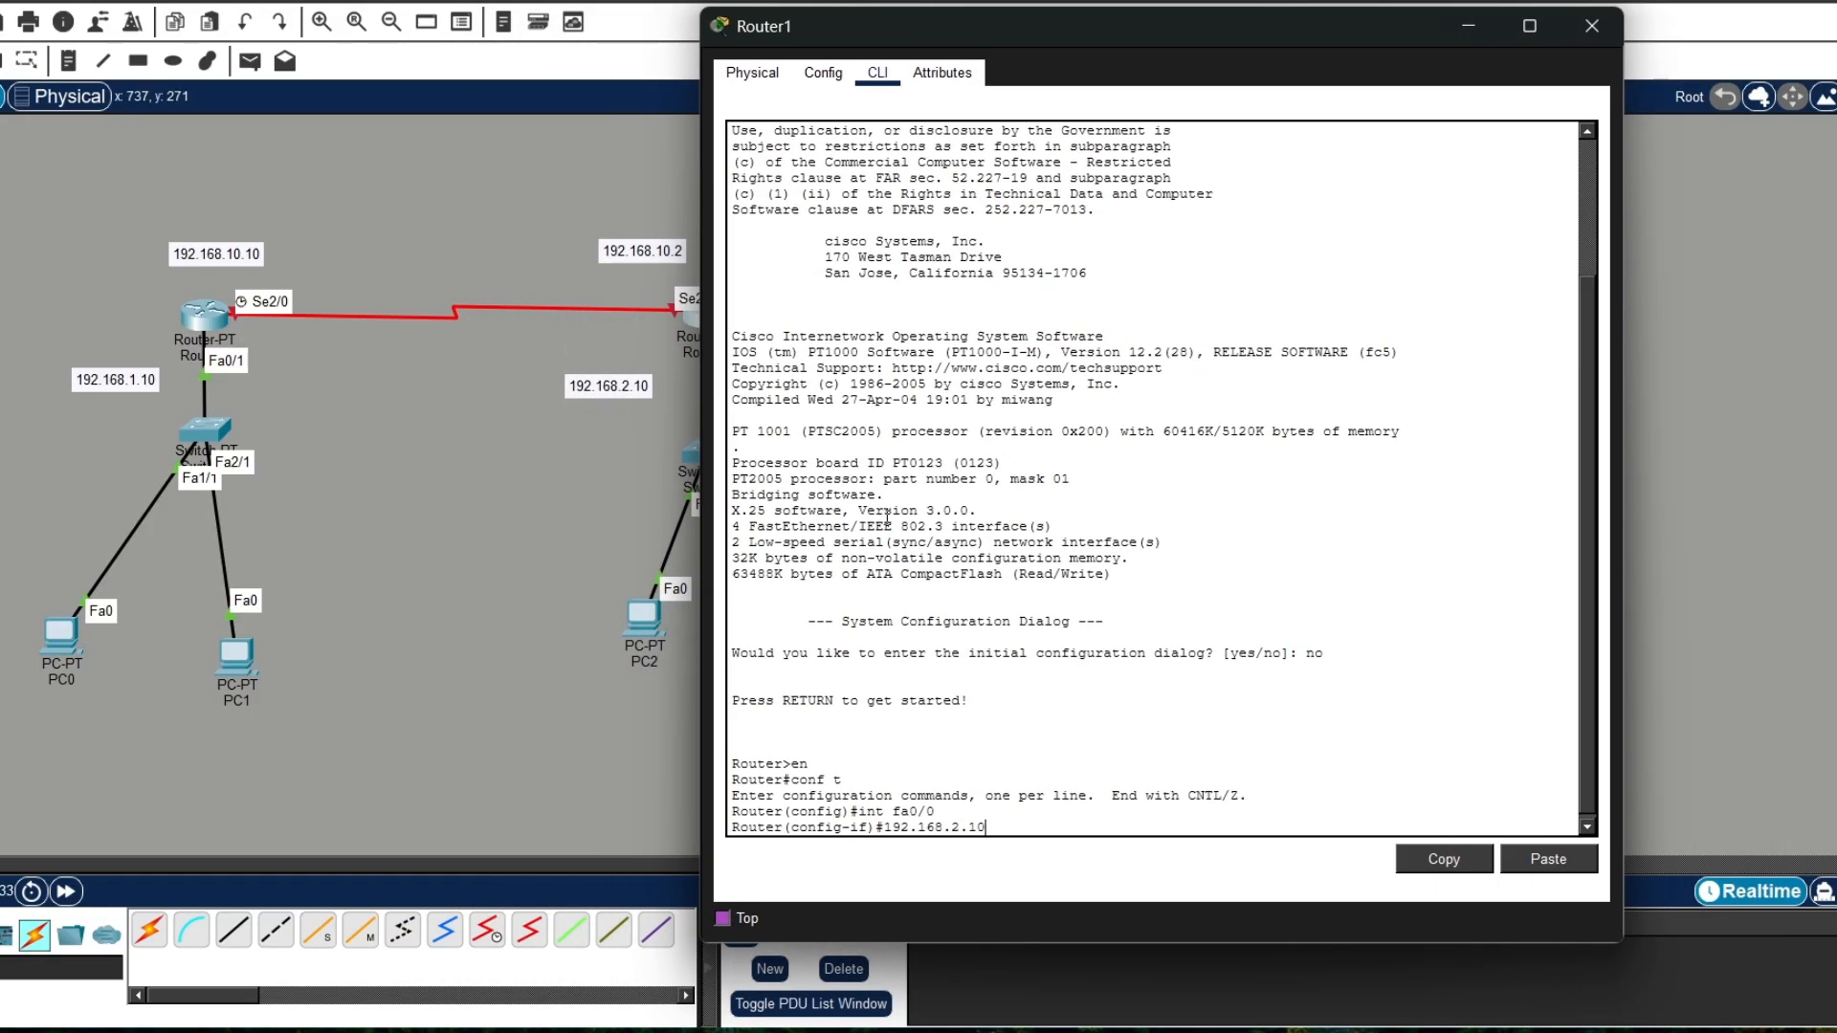
type("255.255.255.0")
key("Return")
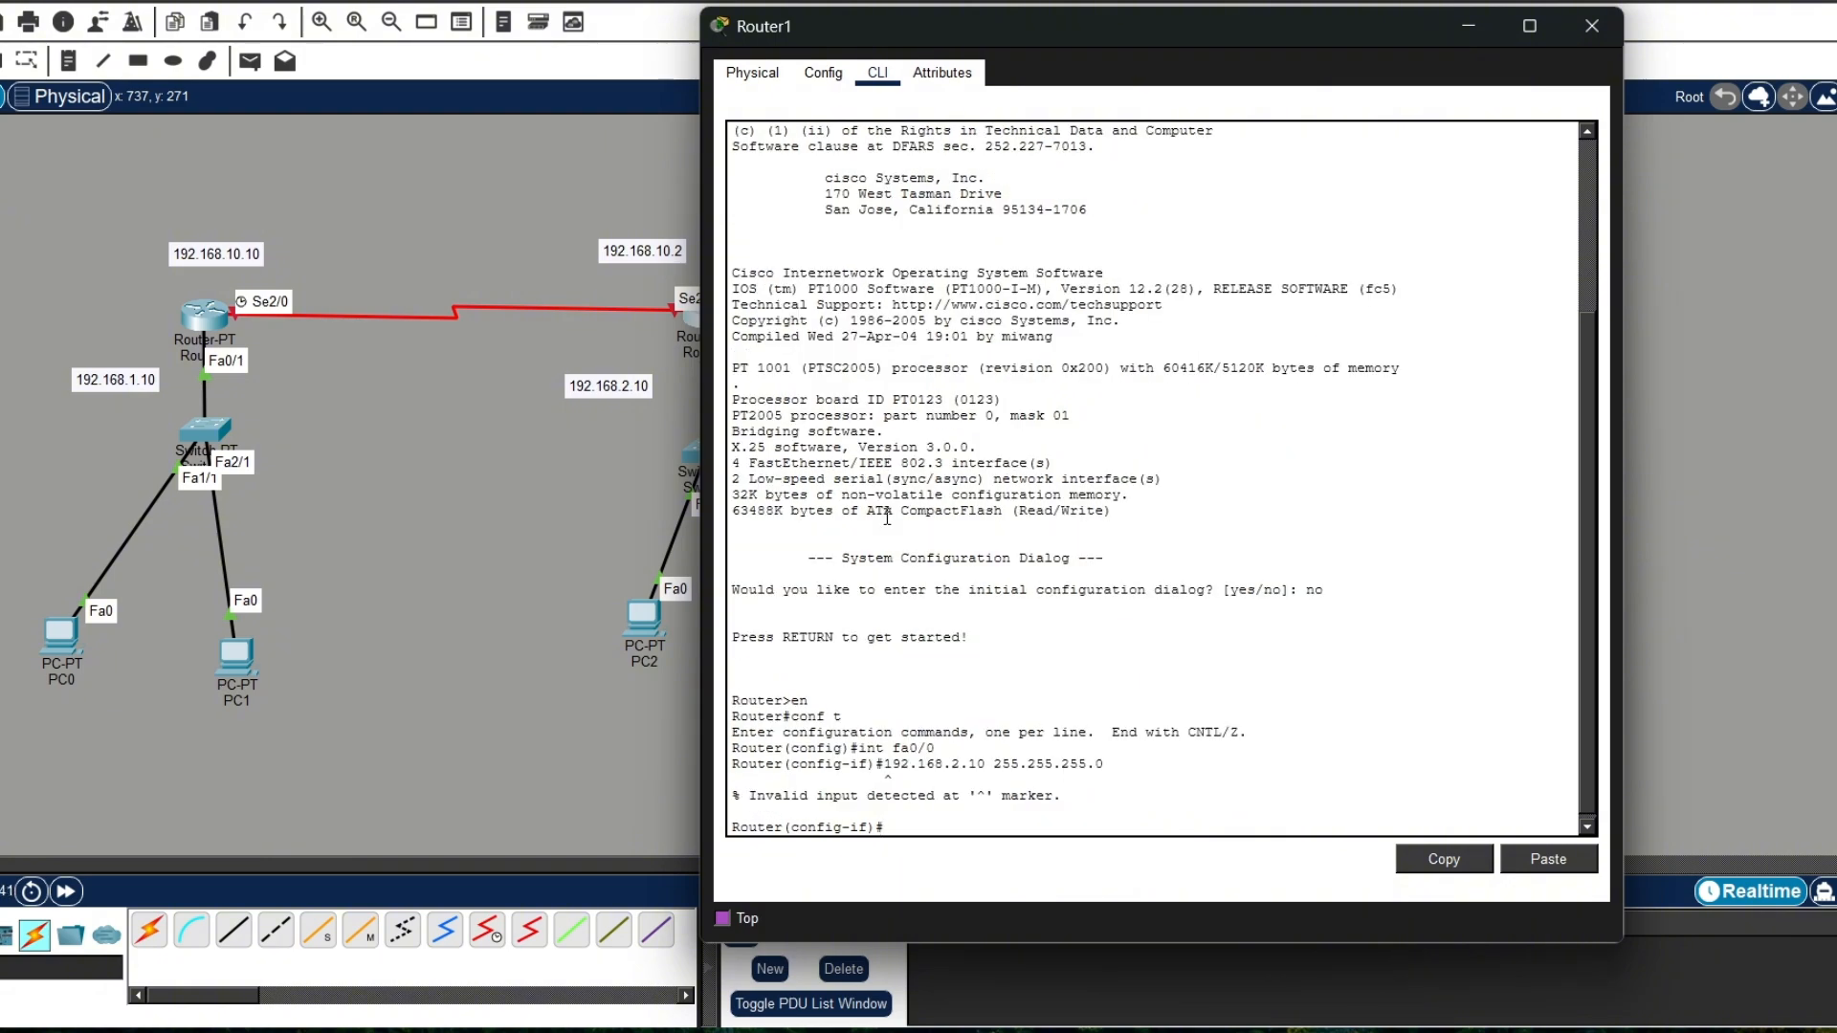
Step: Assign fa0/0 the IP address 192.168.2.10 with mask 255.255.255.0
type("ip add")
key("Tab")
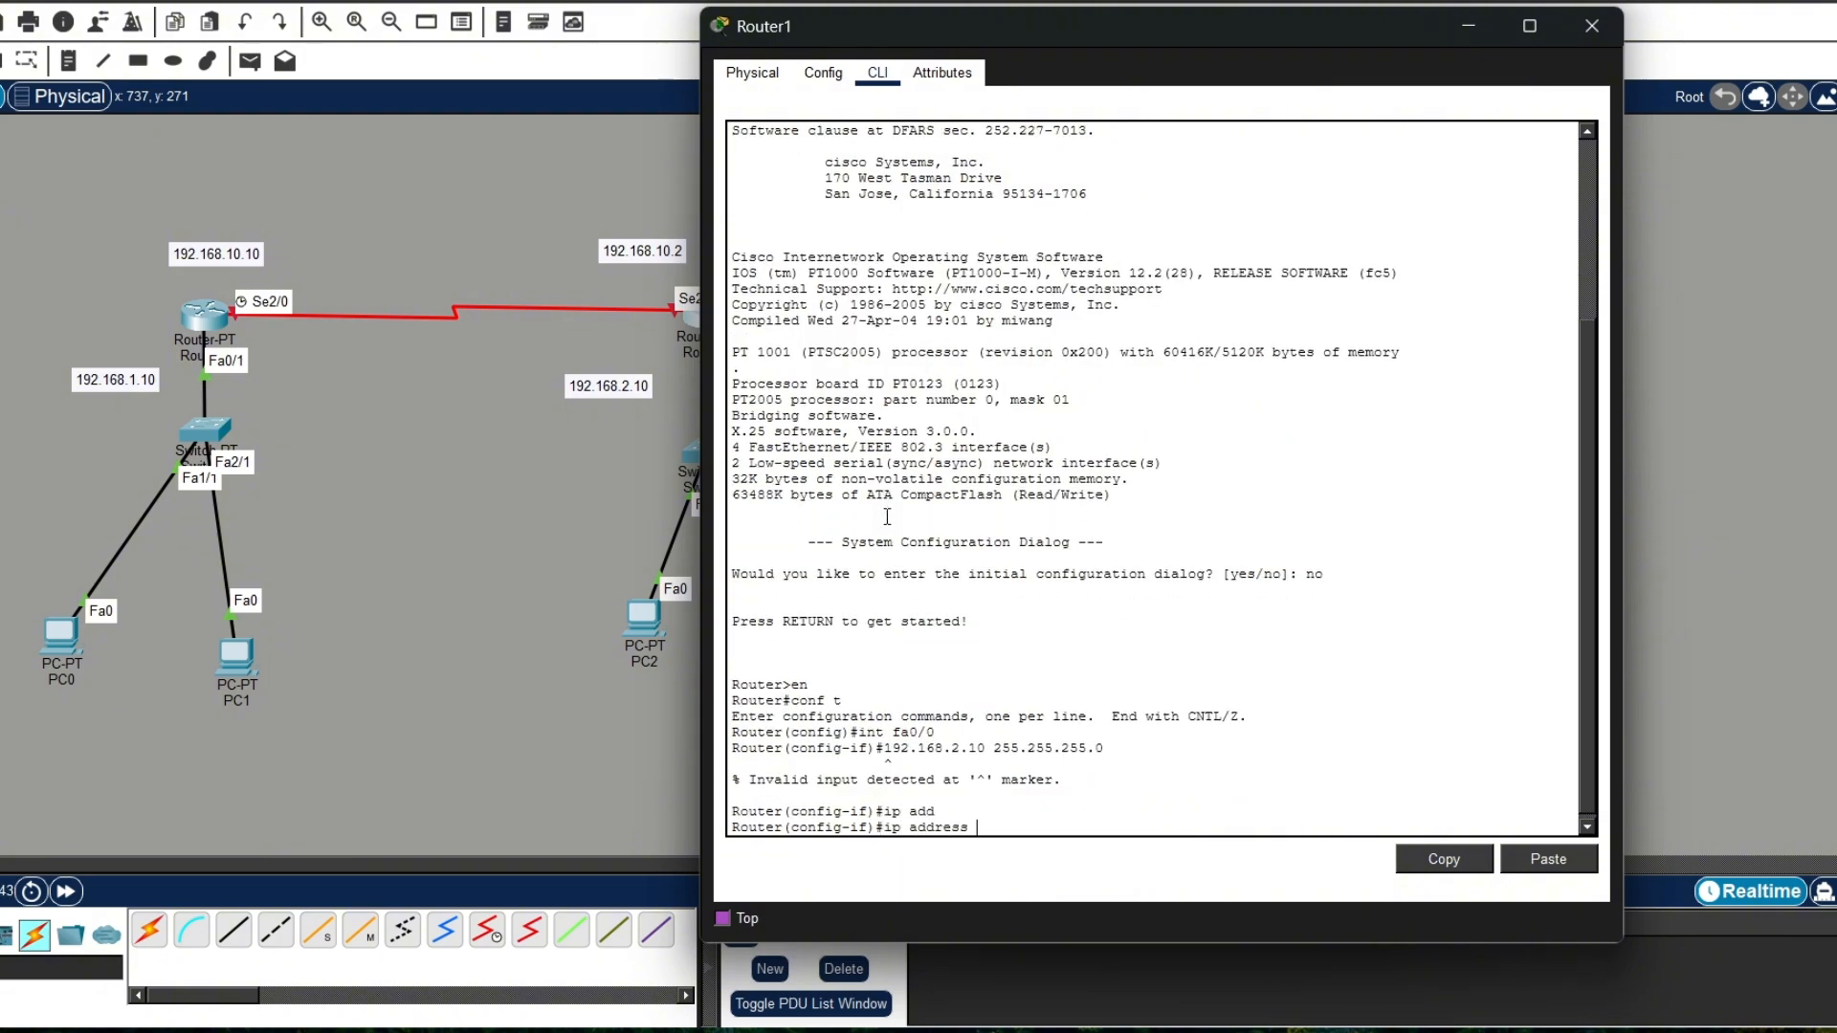
type("192.168.2.10 255.255.255.0")
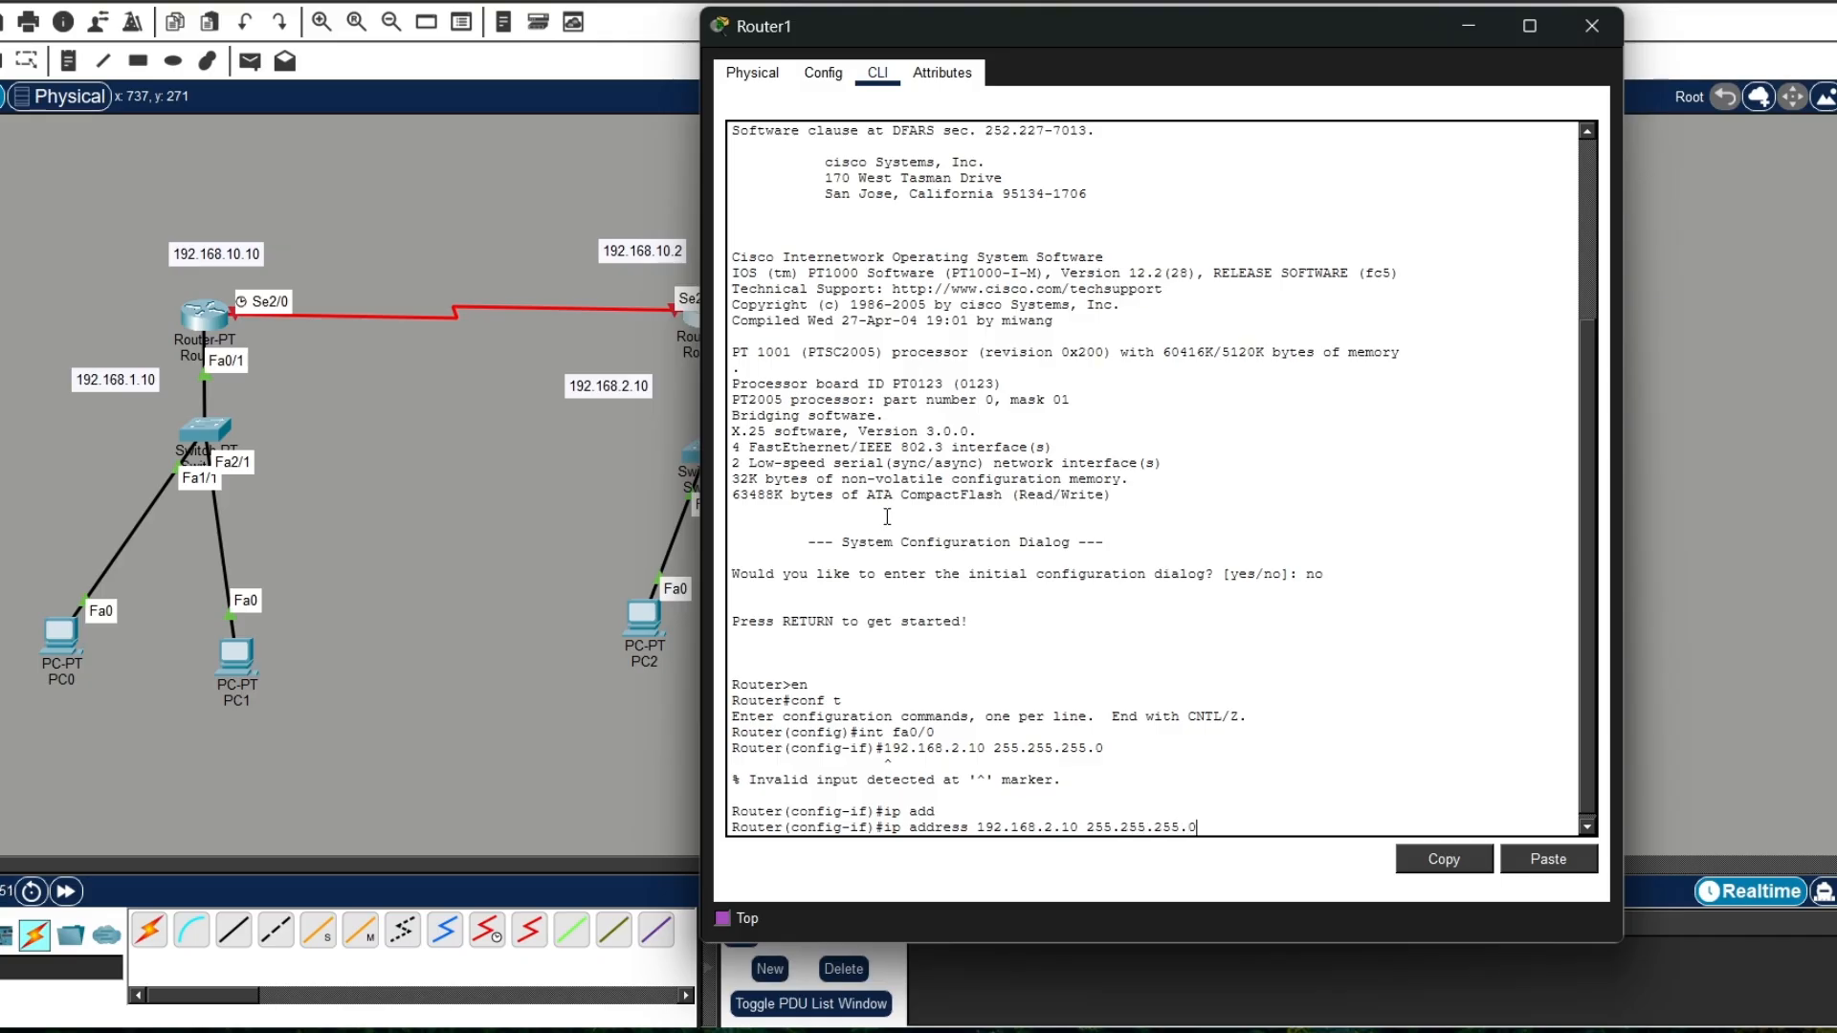
key("Return")
Step: Enable Router1's fa0/0 with no shutdown and exit to global configuration mode
type("no sh")
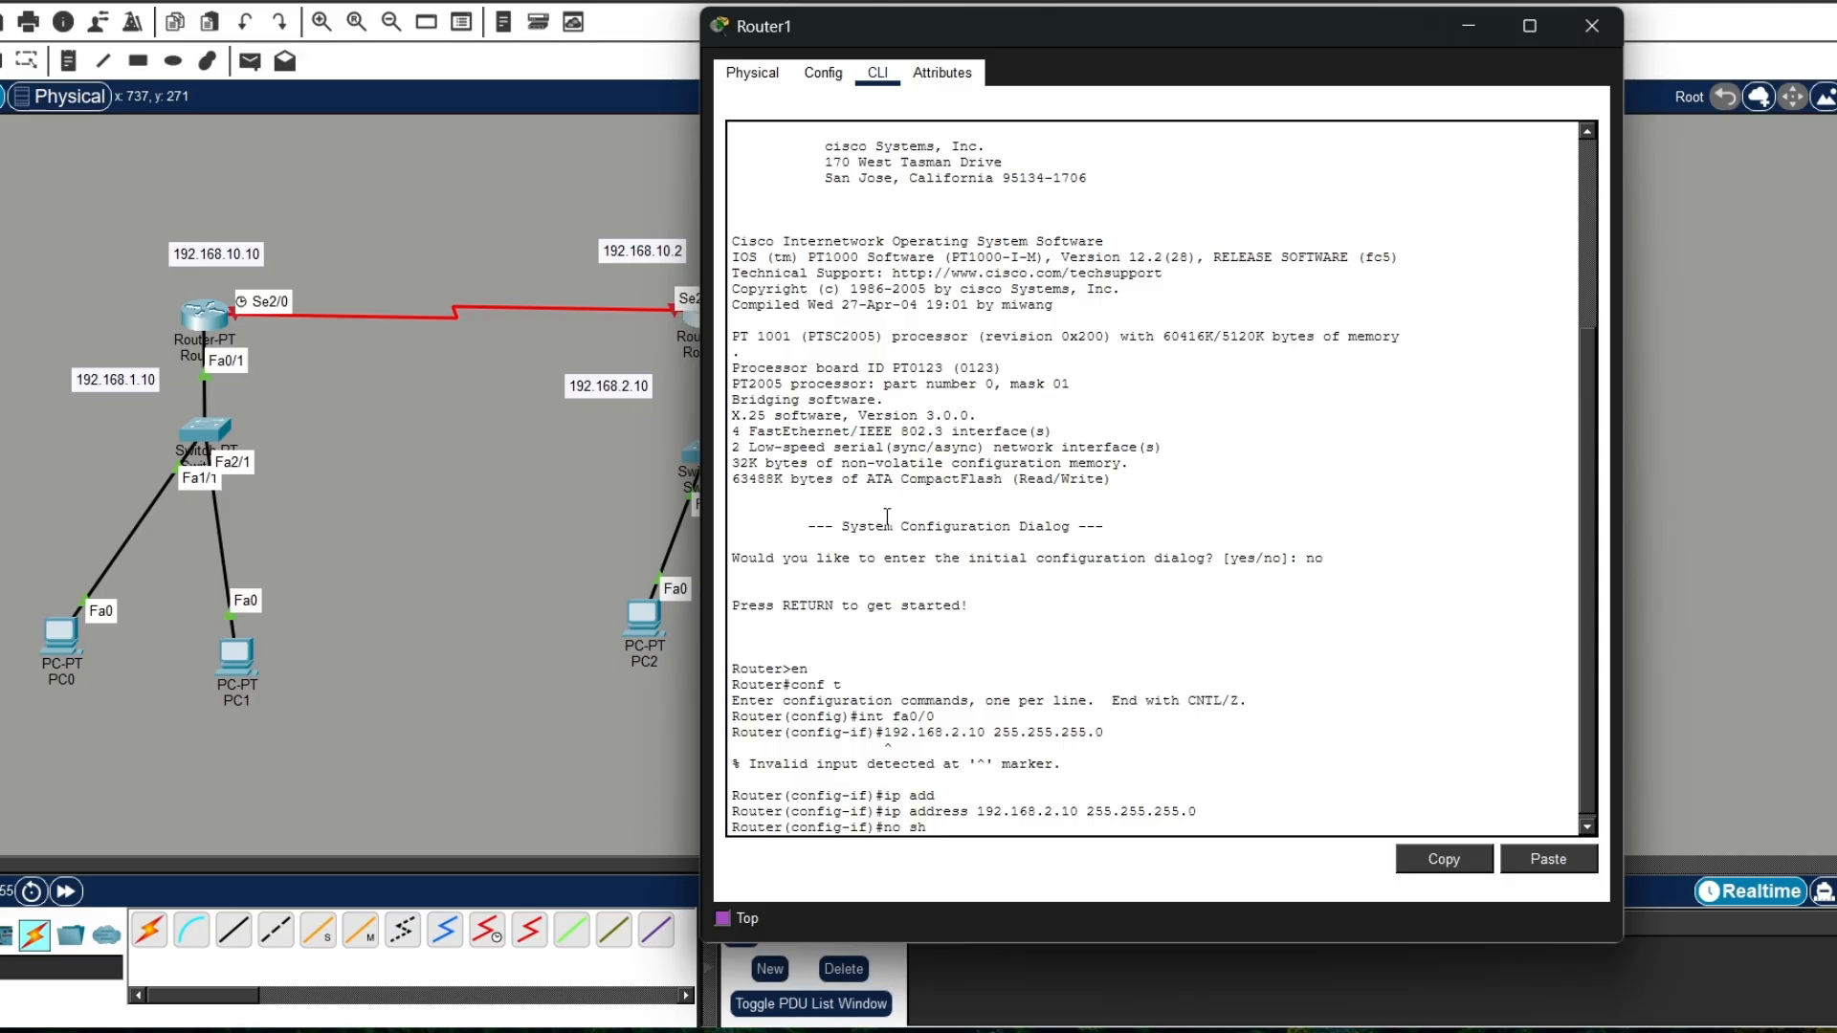
type("tu")
key("Tab")
key("Return")
type("e")
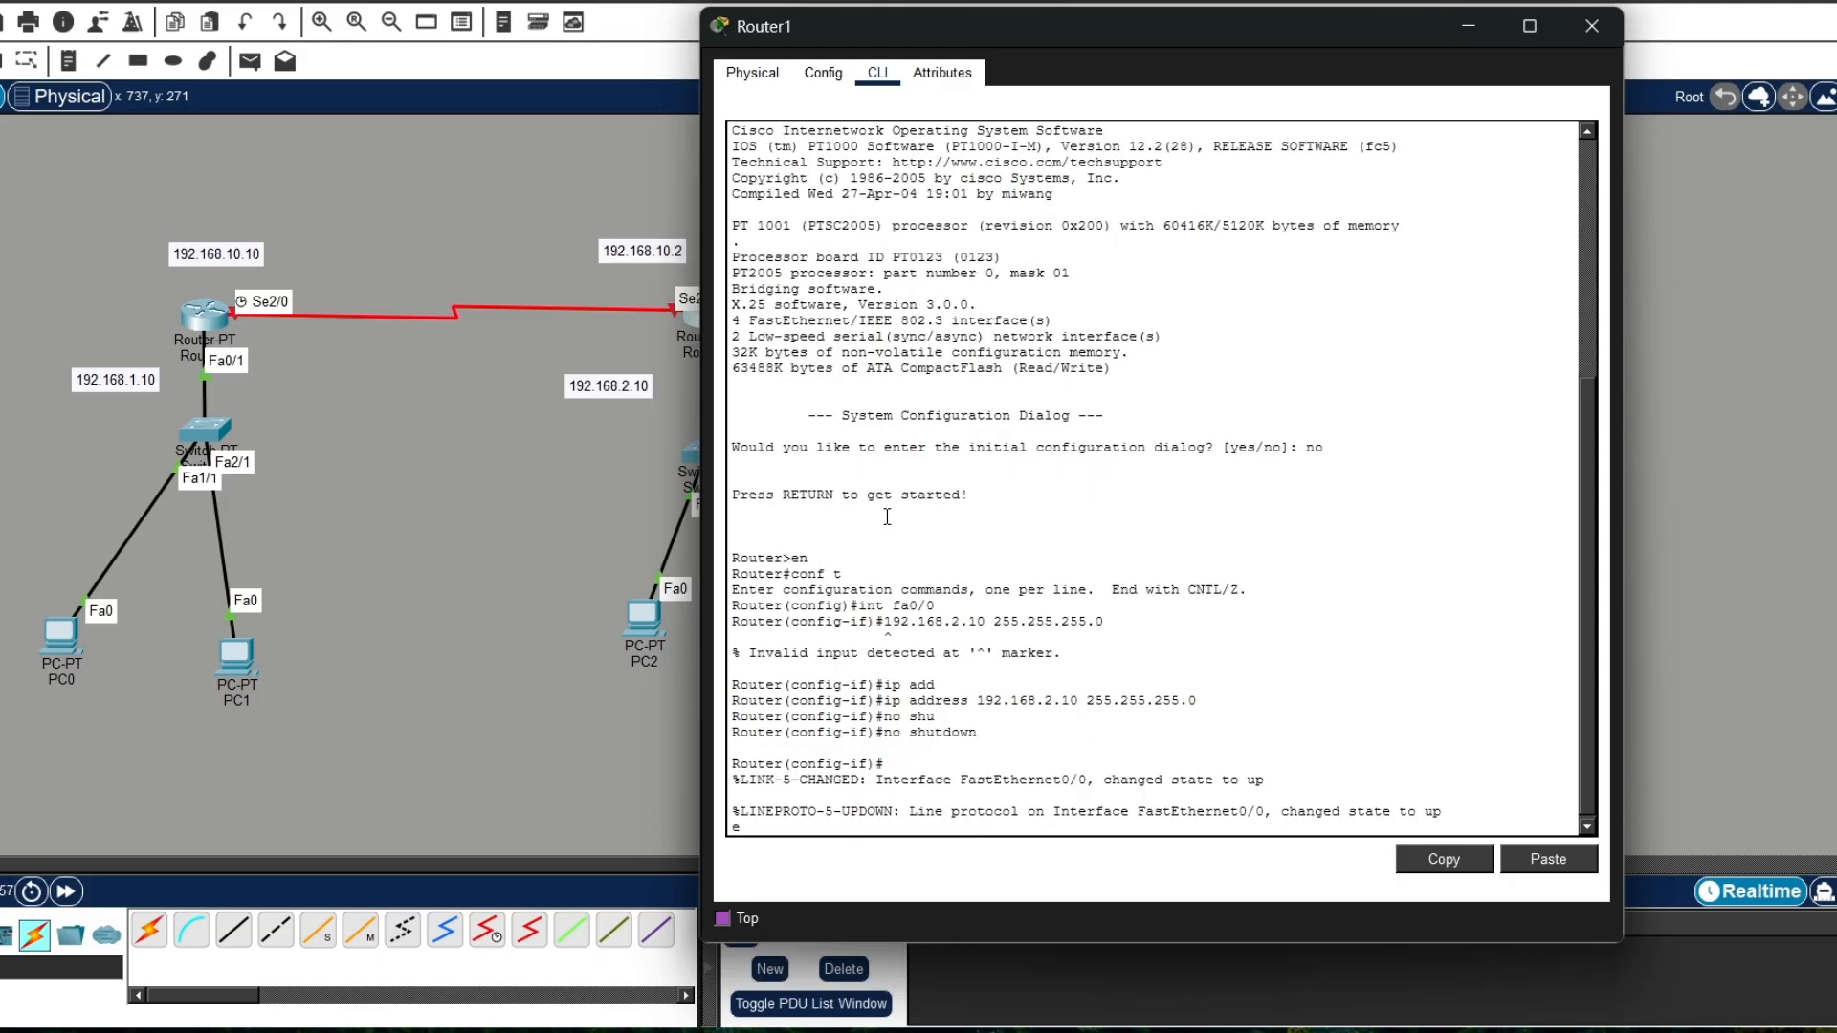
type("x")
key("Return")
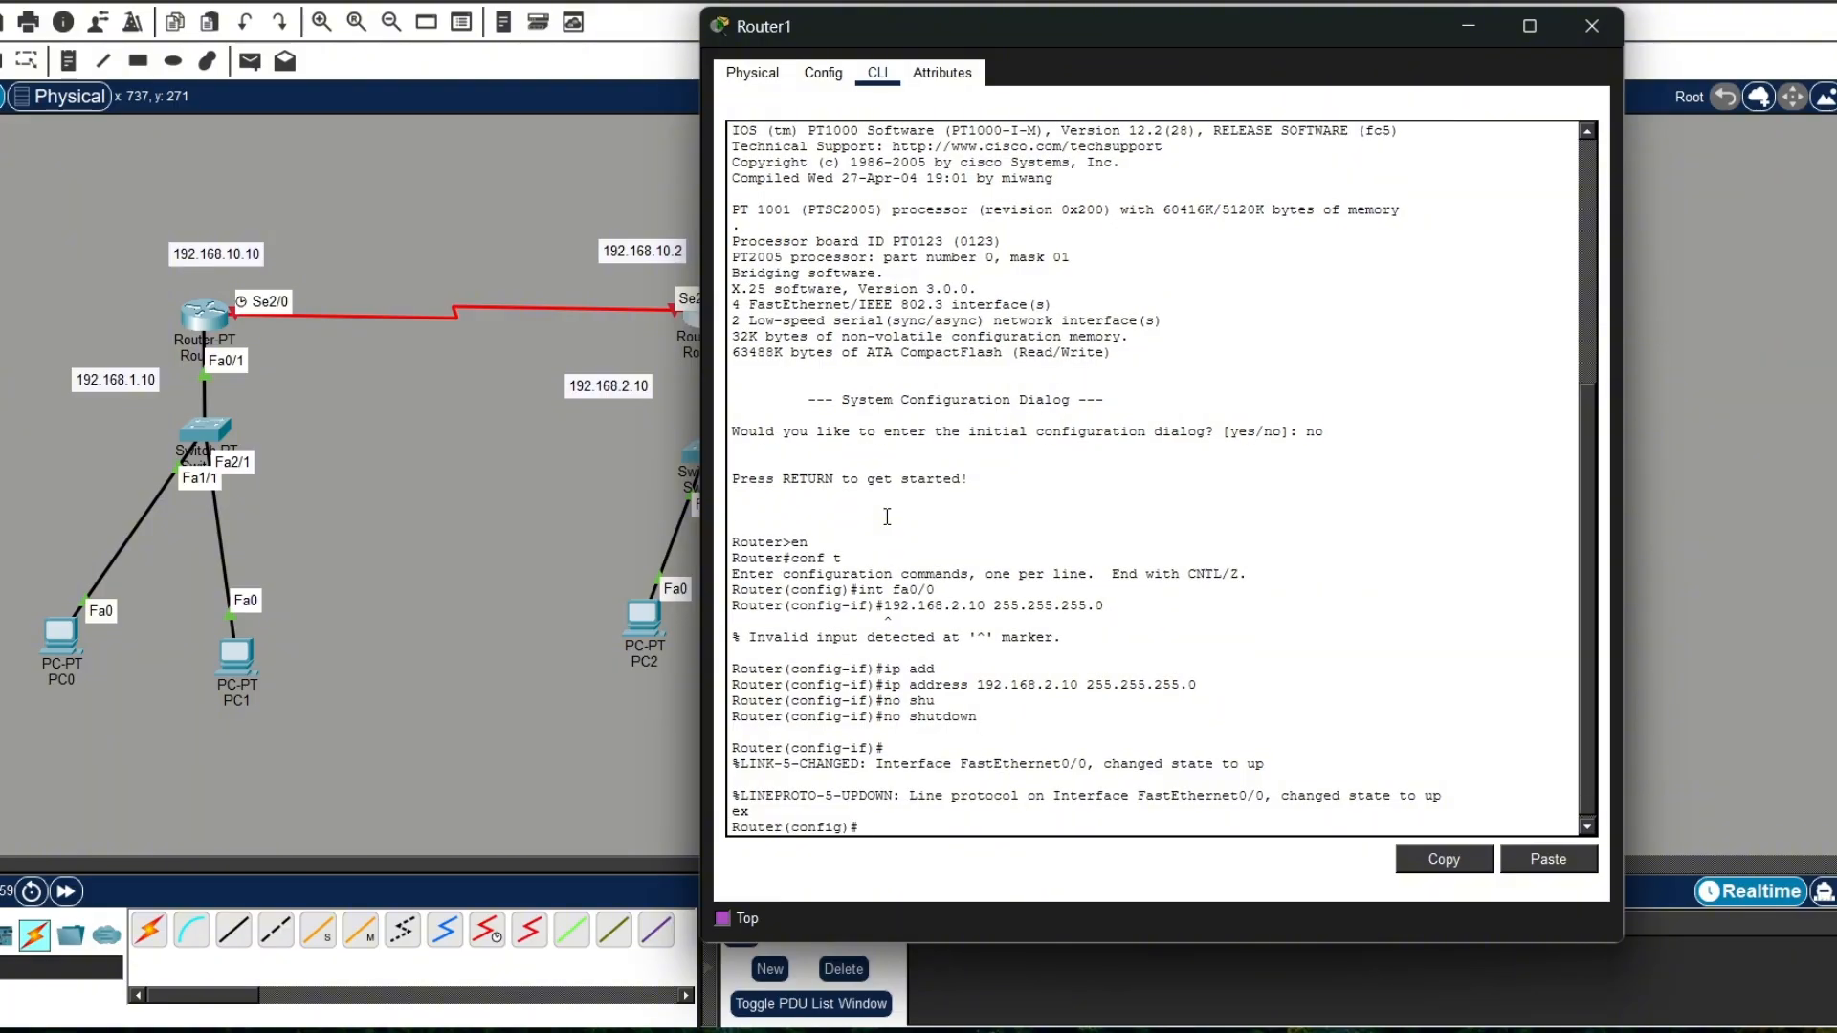
Step: Create a DHCP pool named tengah on Router1
type("ip dhcp po")
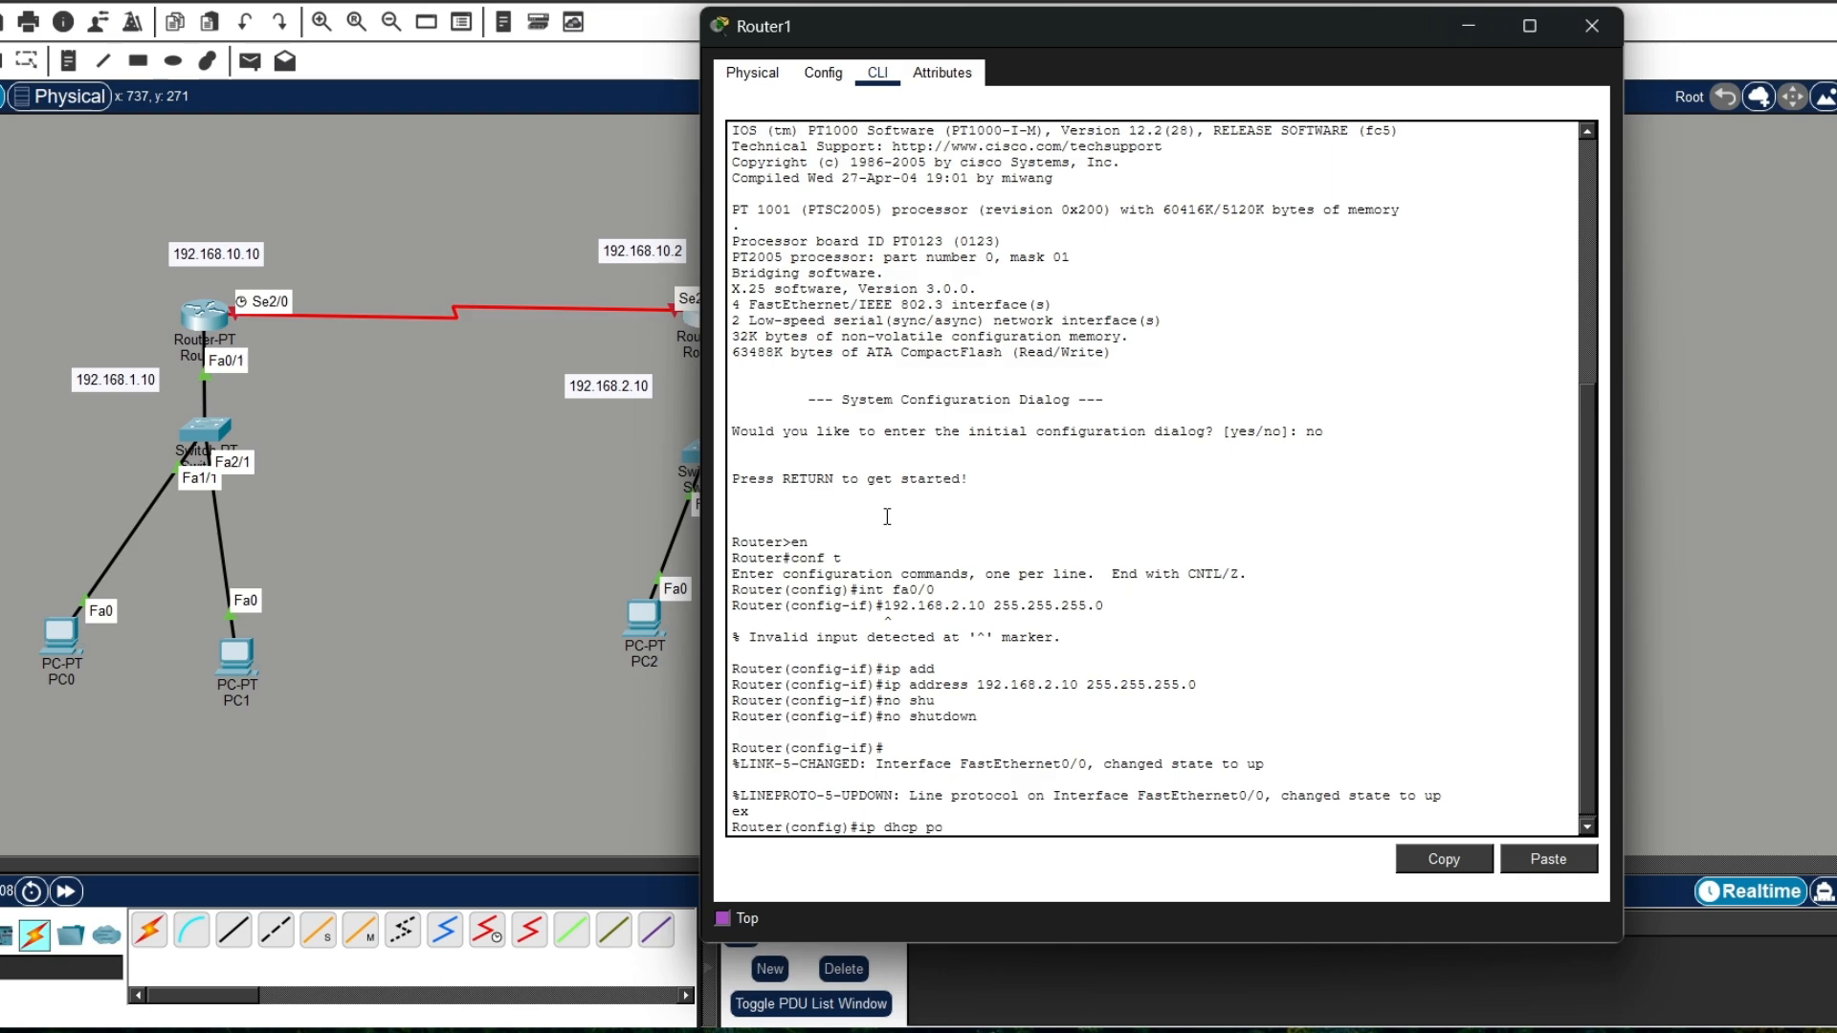
type("ol tengah")
key("Return")
Step: Set the tengah pool's network to 192.168.2.0 with mask 255.255.255.0
type("net")
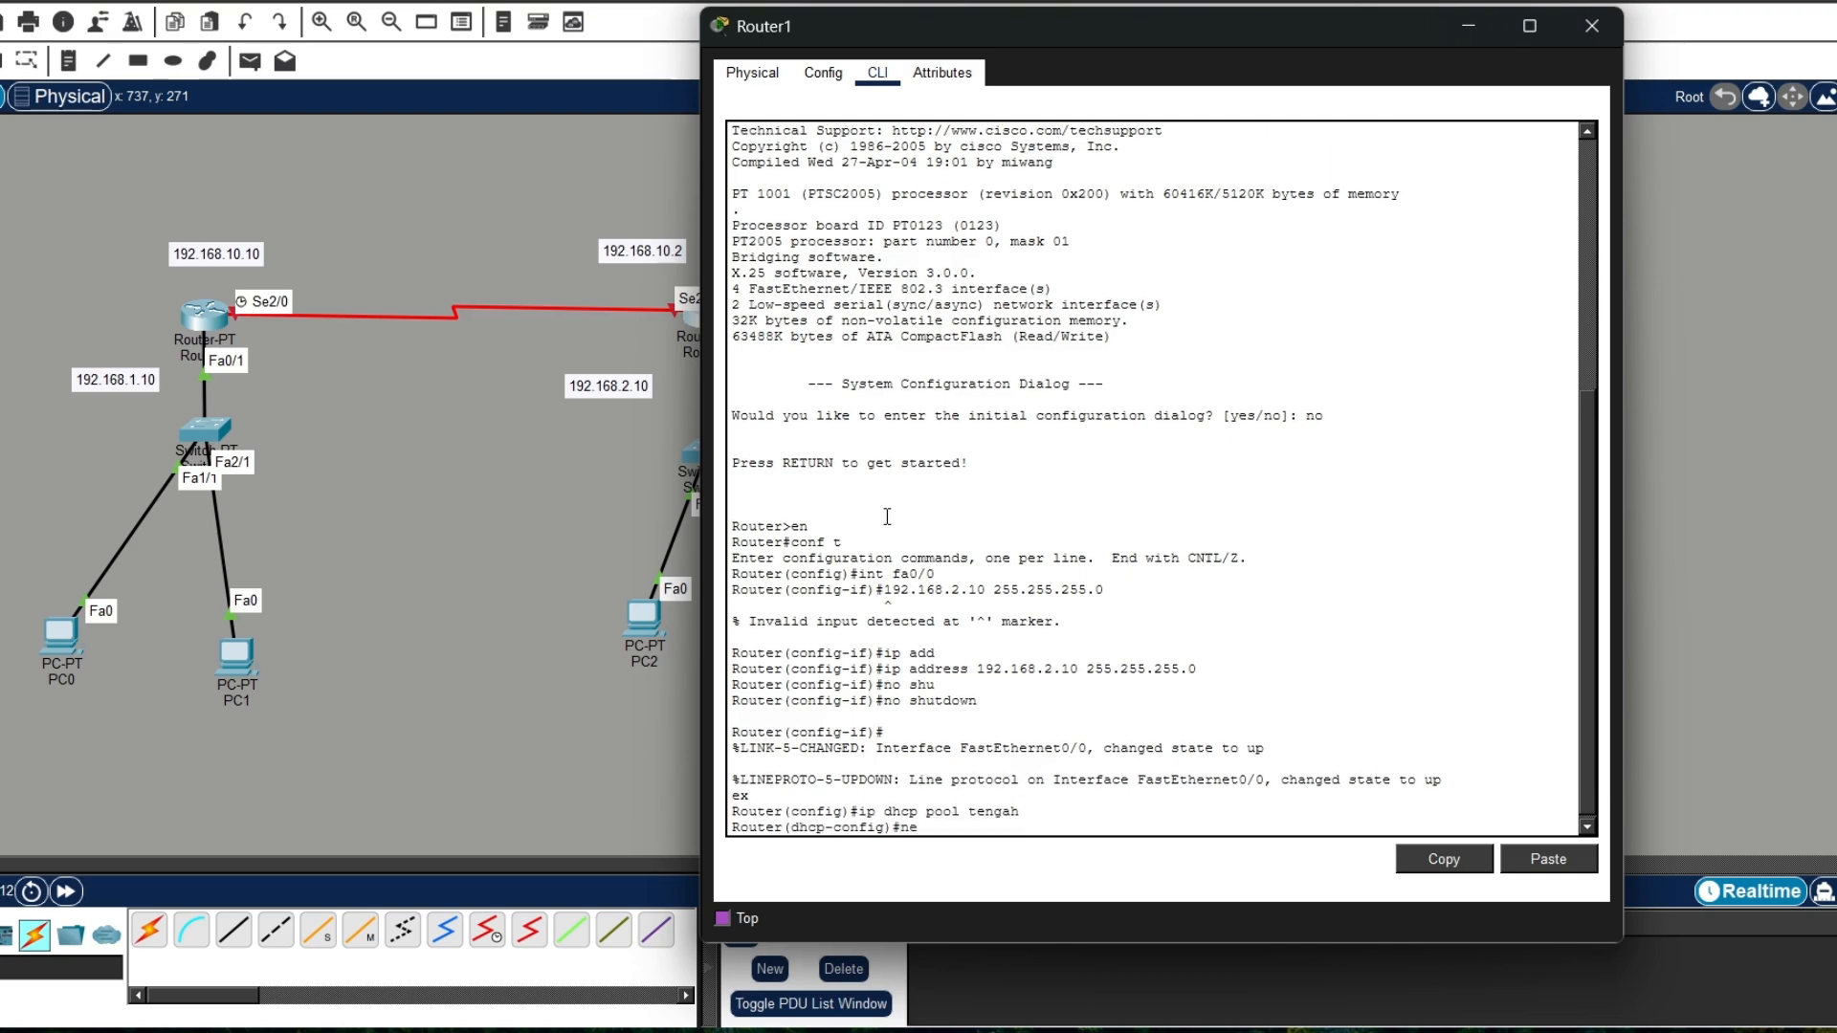
key("Tab")
type("19")
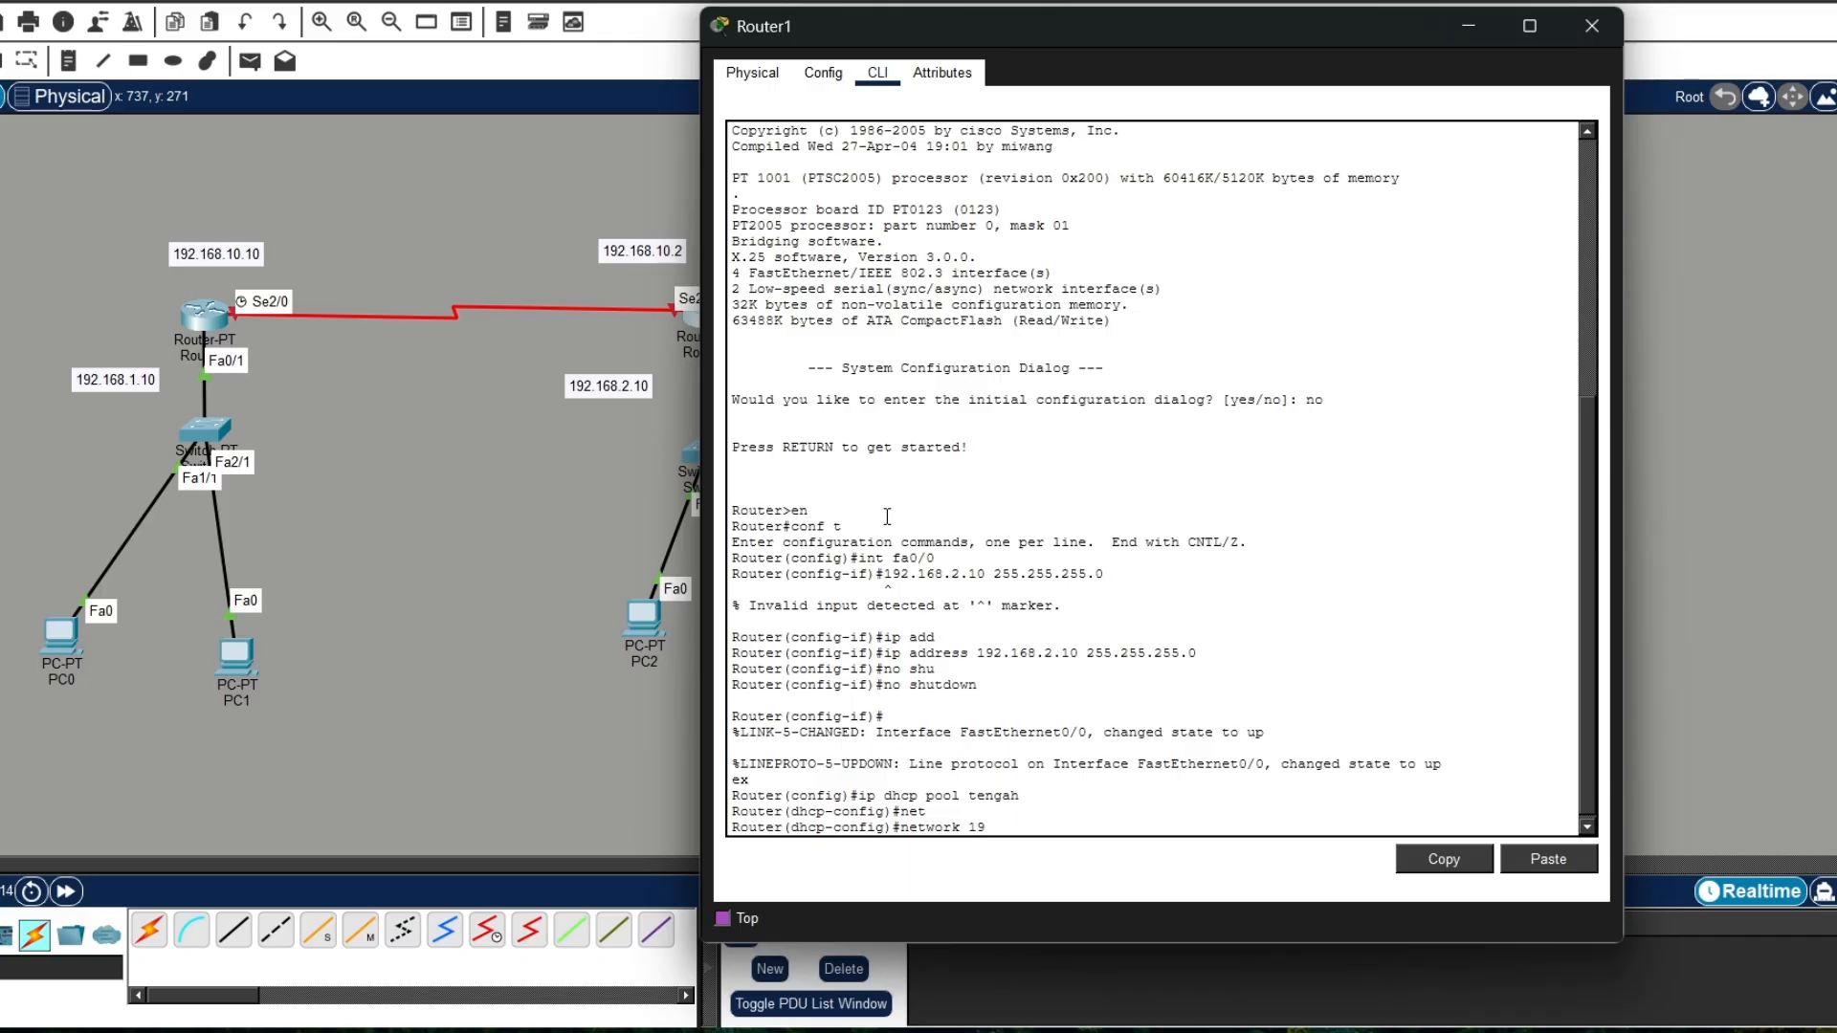
type("2.168.2.0 255.255.255.0")
key("Return")
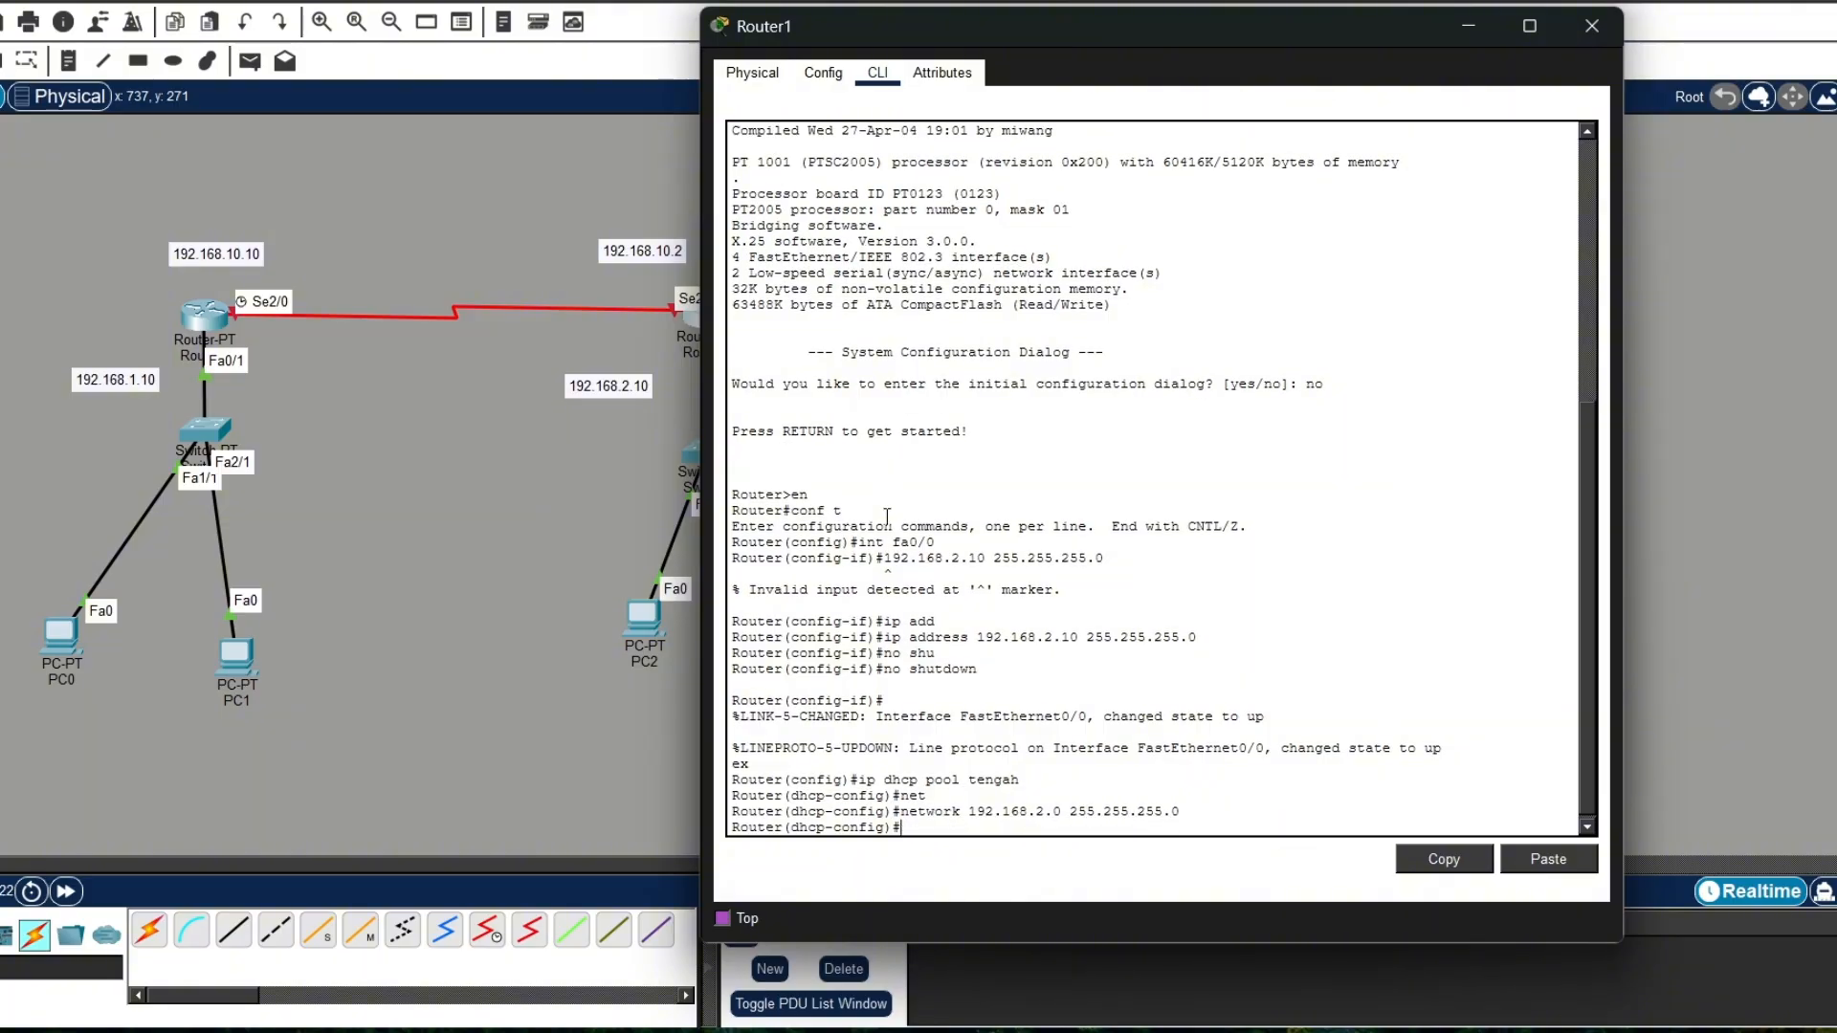
Step: Set the tengah pool's default-router to 192.168.2.1
type("de")
key("Tab")
type("19")
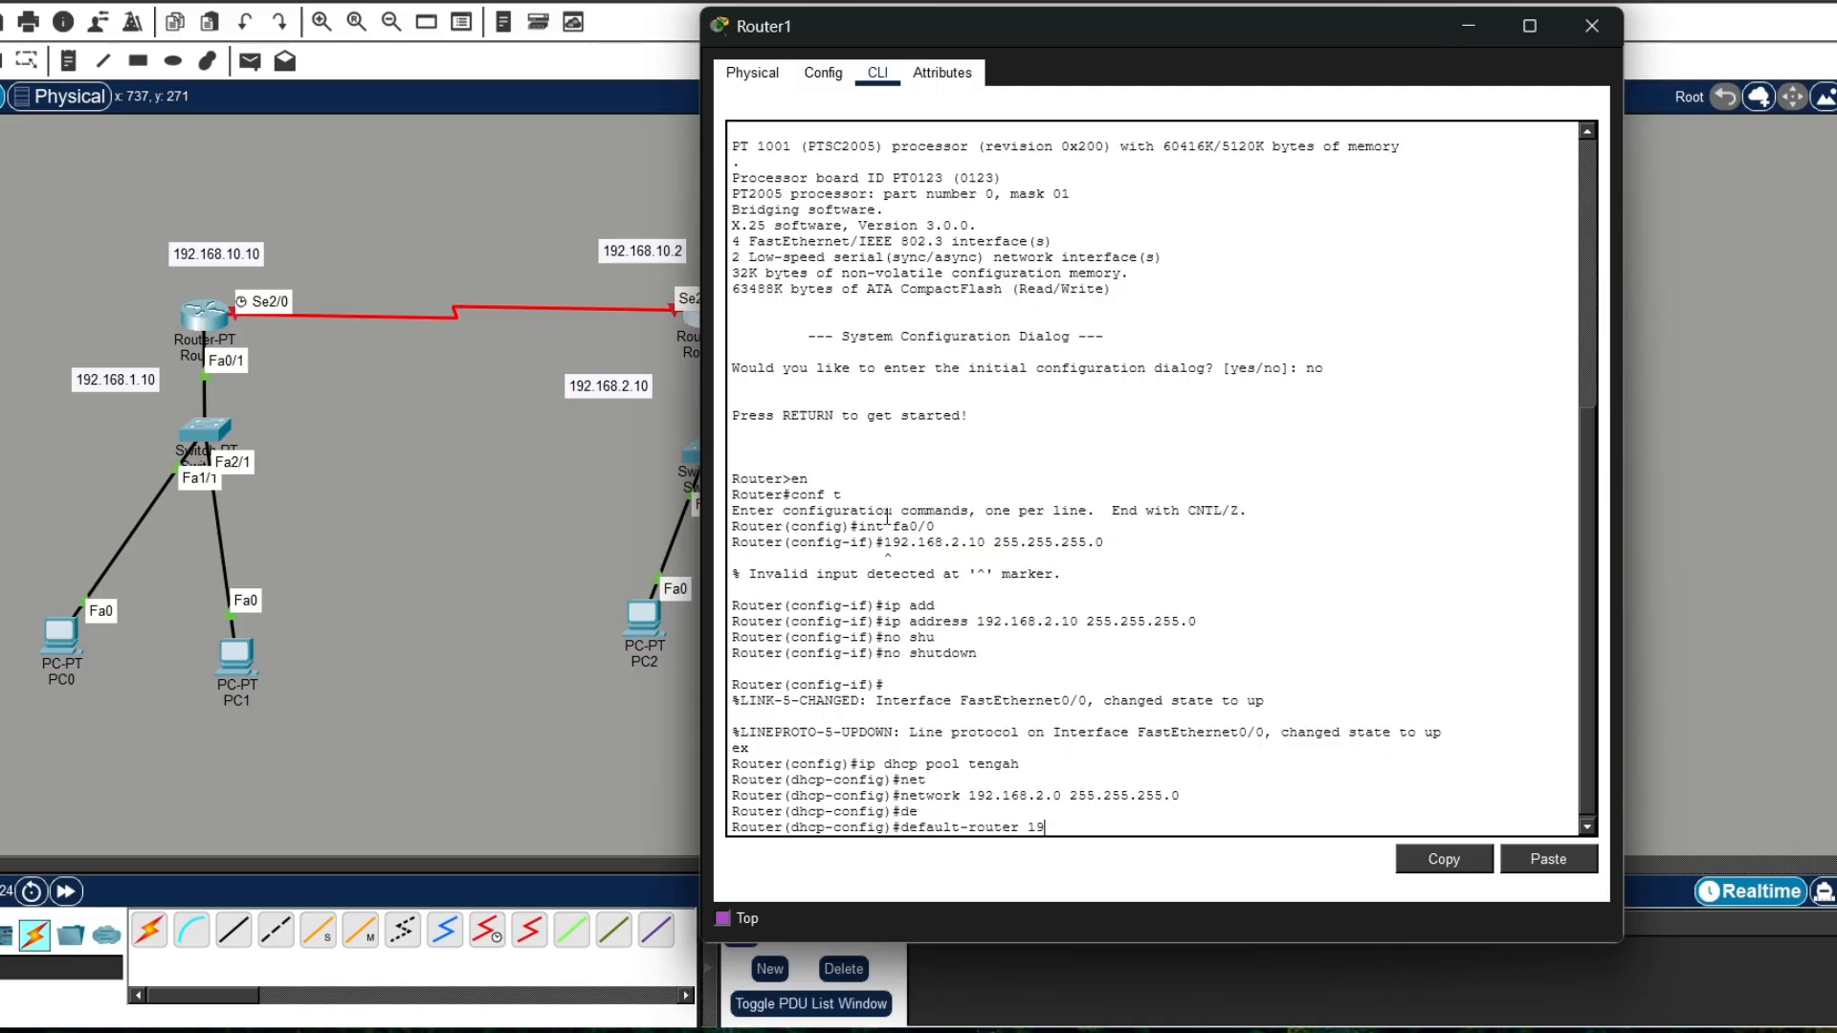
type("2.168.2.1")
key("Return")
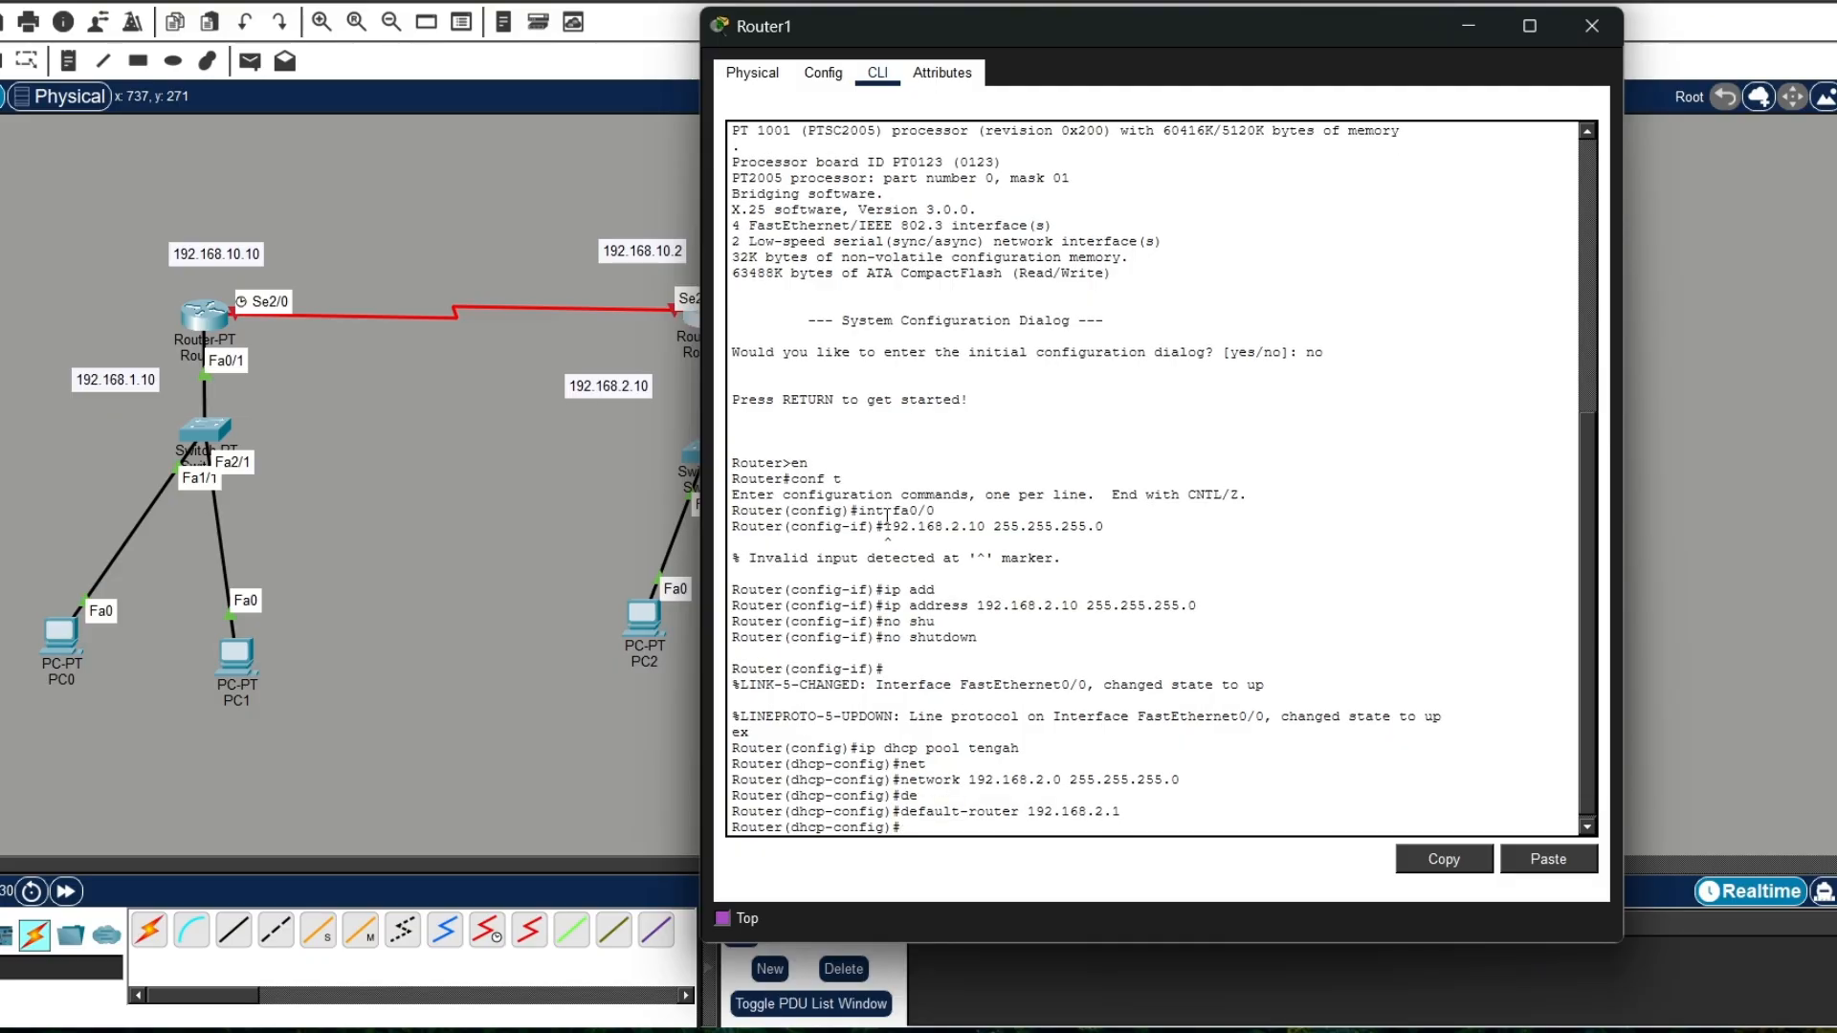
Step: Set the tengah pool's dns-server to 192.168.2.10
type("dns")
key("Tab")
type("1")
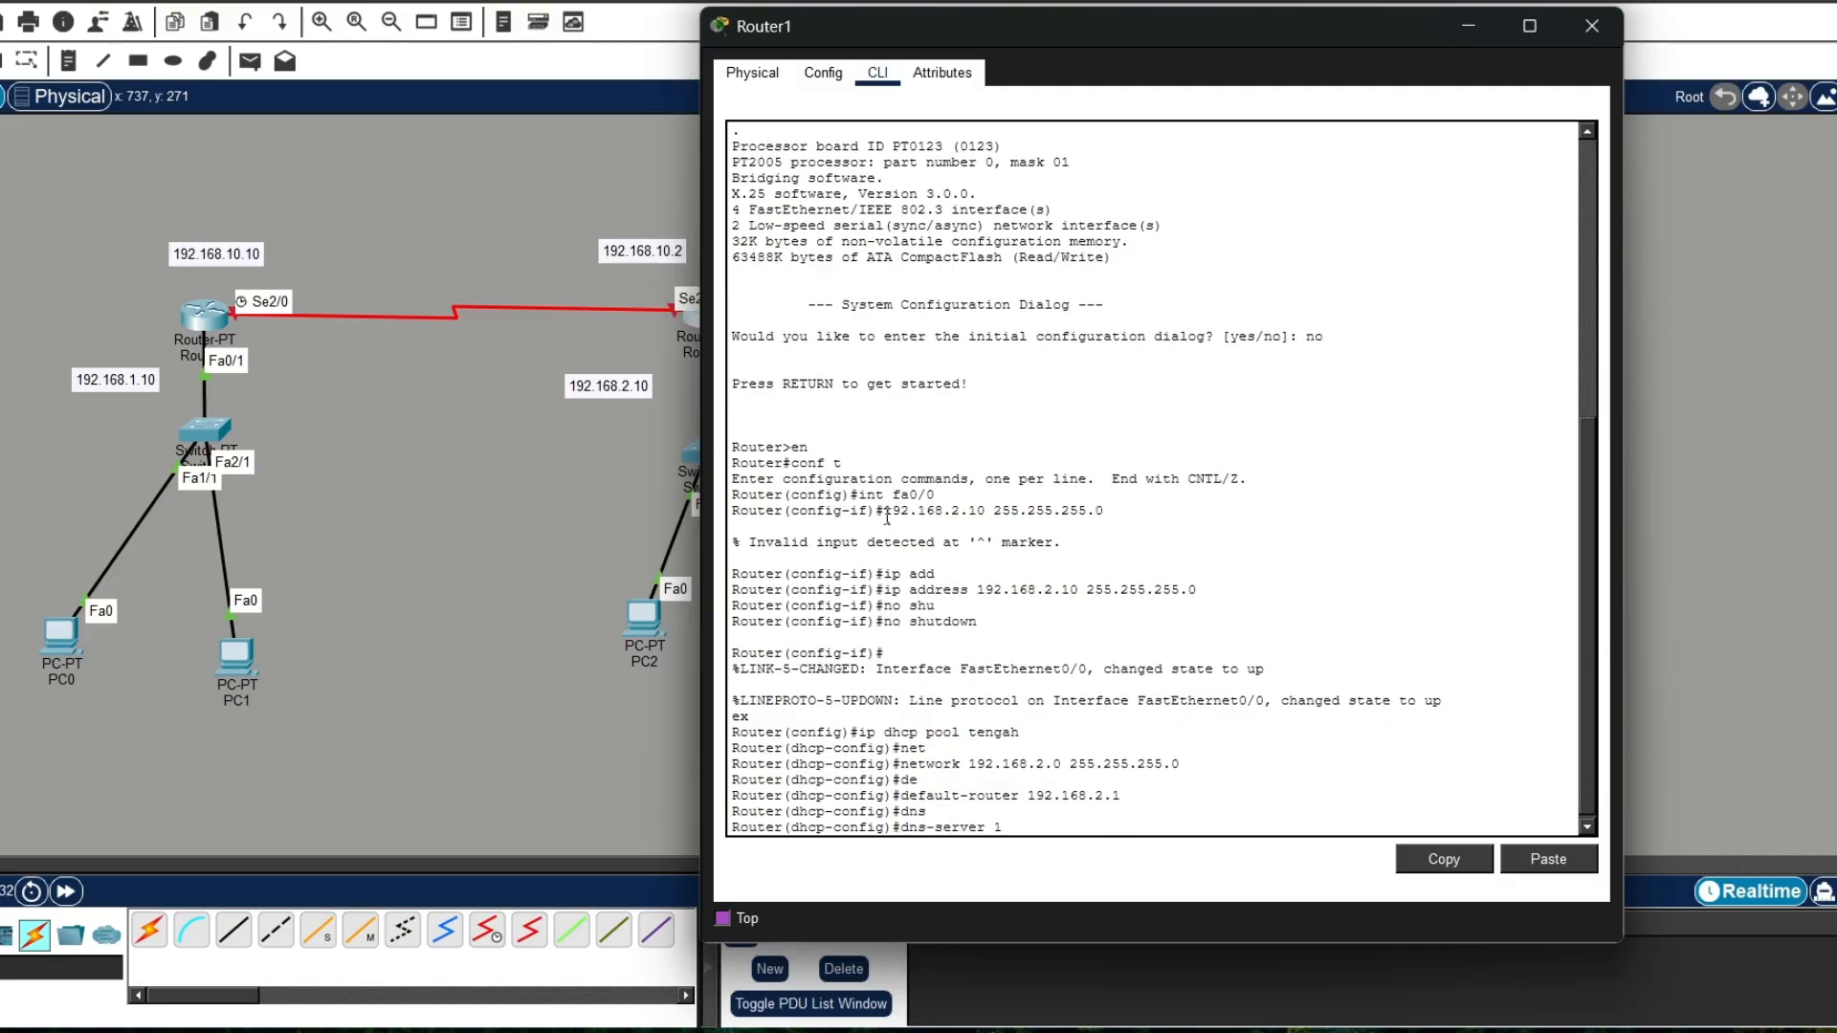
type("92.168.2.1")
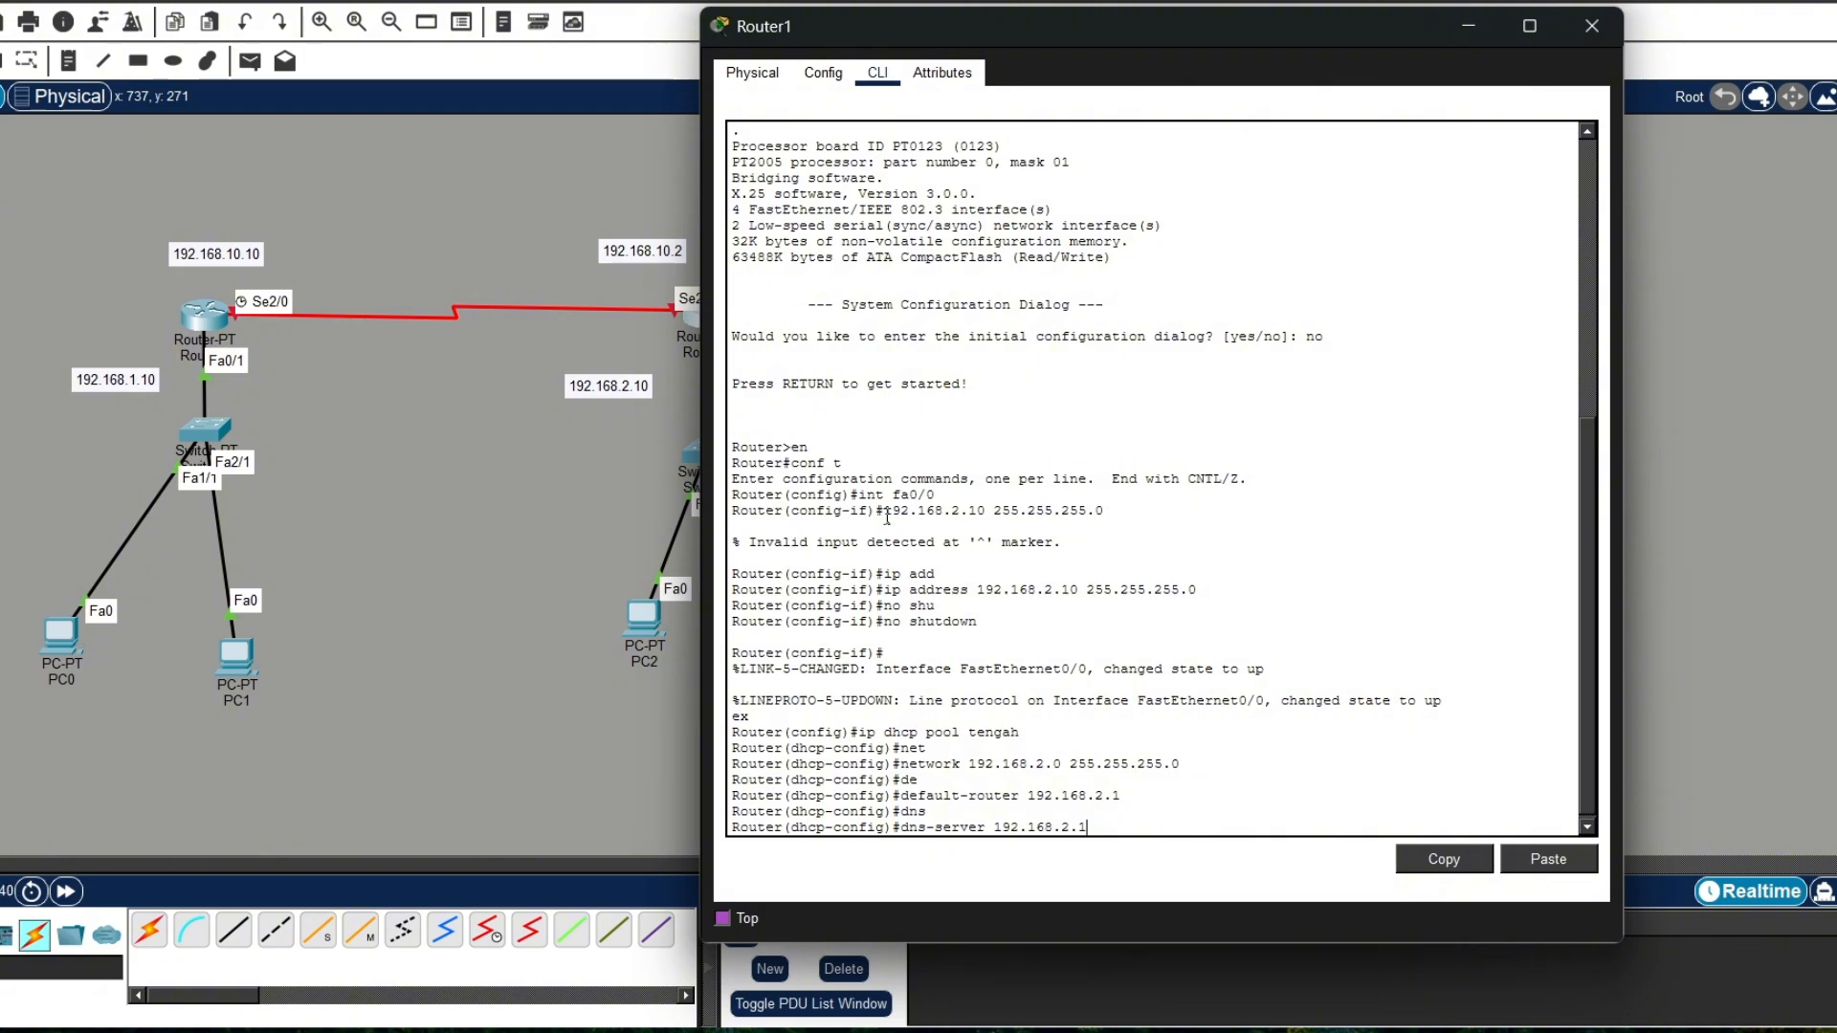
type("0")
key("Return")
Step: Set the tengah pool's default-router to 192.168.2.10 and exit the pool configuration
type("de")
type("f")
key("Tab")
type("1")
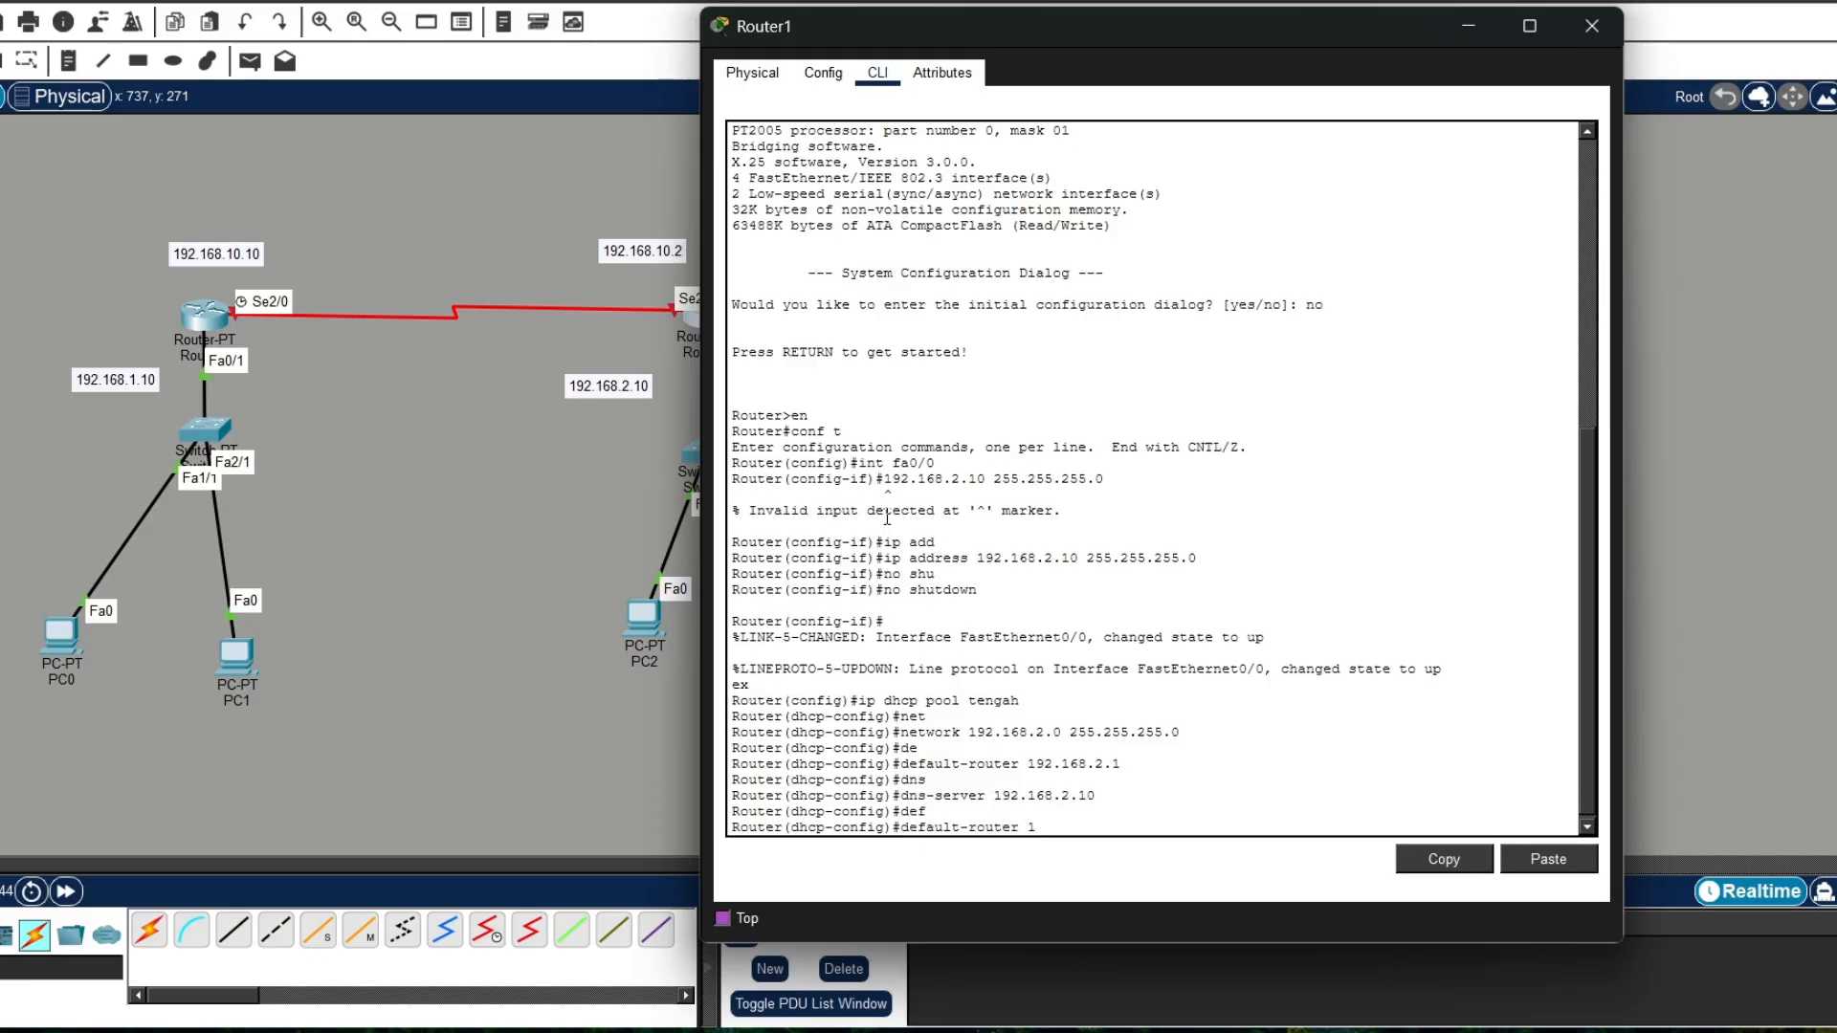
type("92.168.2.10")
key("Return")
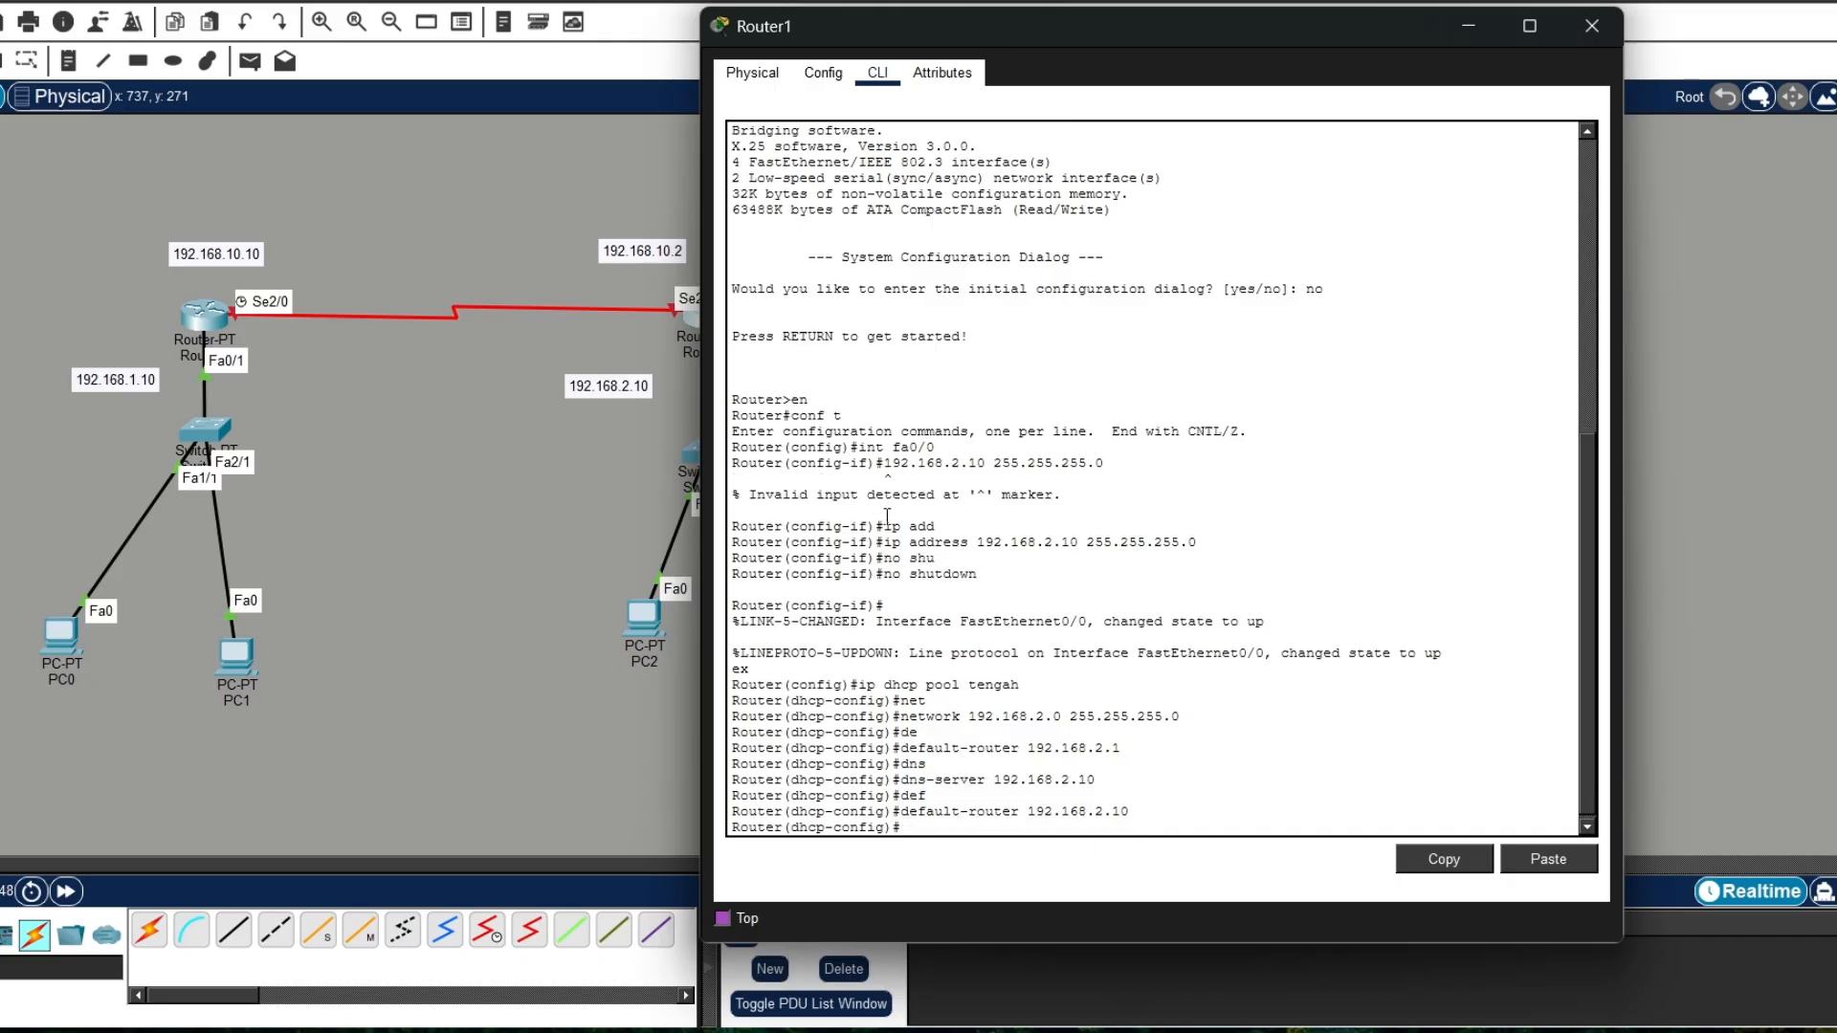
type("ex")
key("Return")
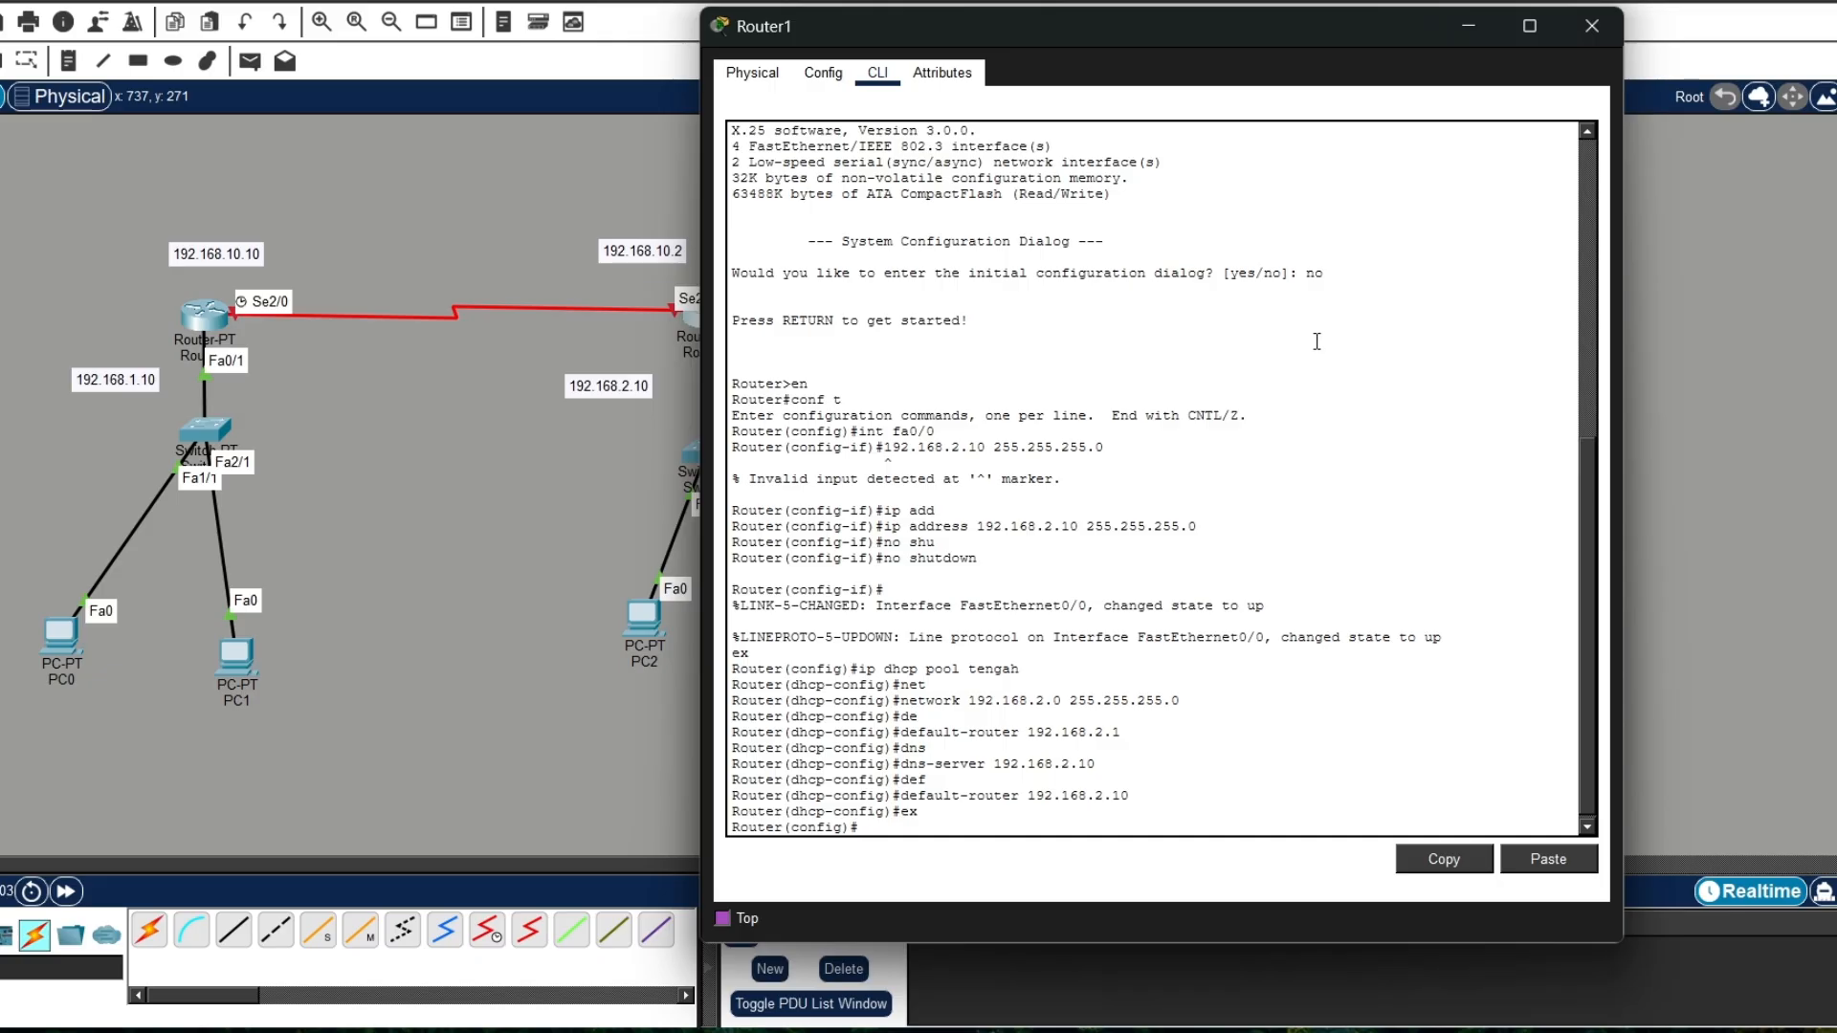
Step: Select interface se2/0 on Router1 and assign it the IP address 192.168.10.2 with mask 255.255.255.0
type("int se 2/0")
key("Return")
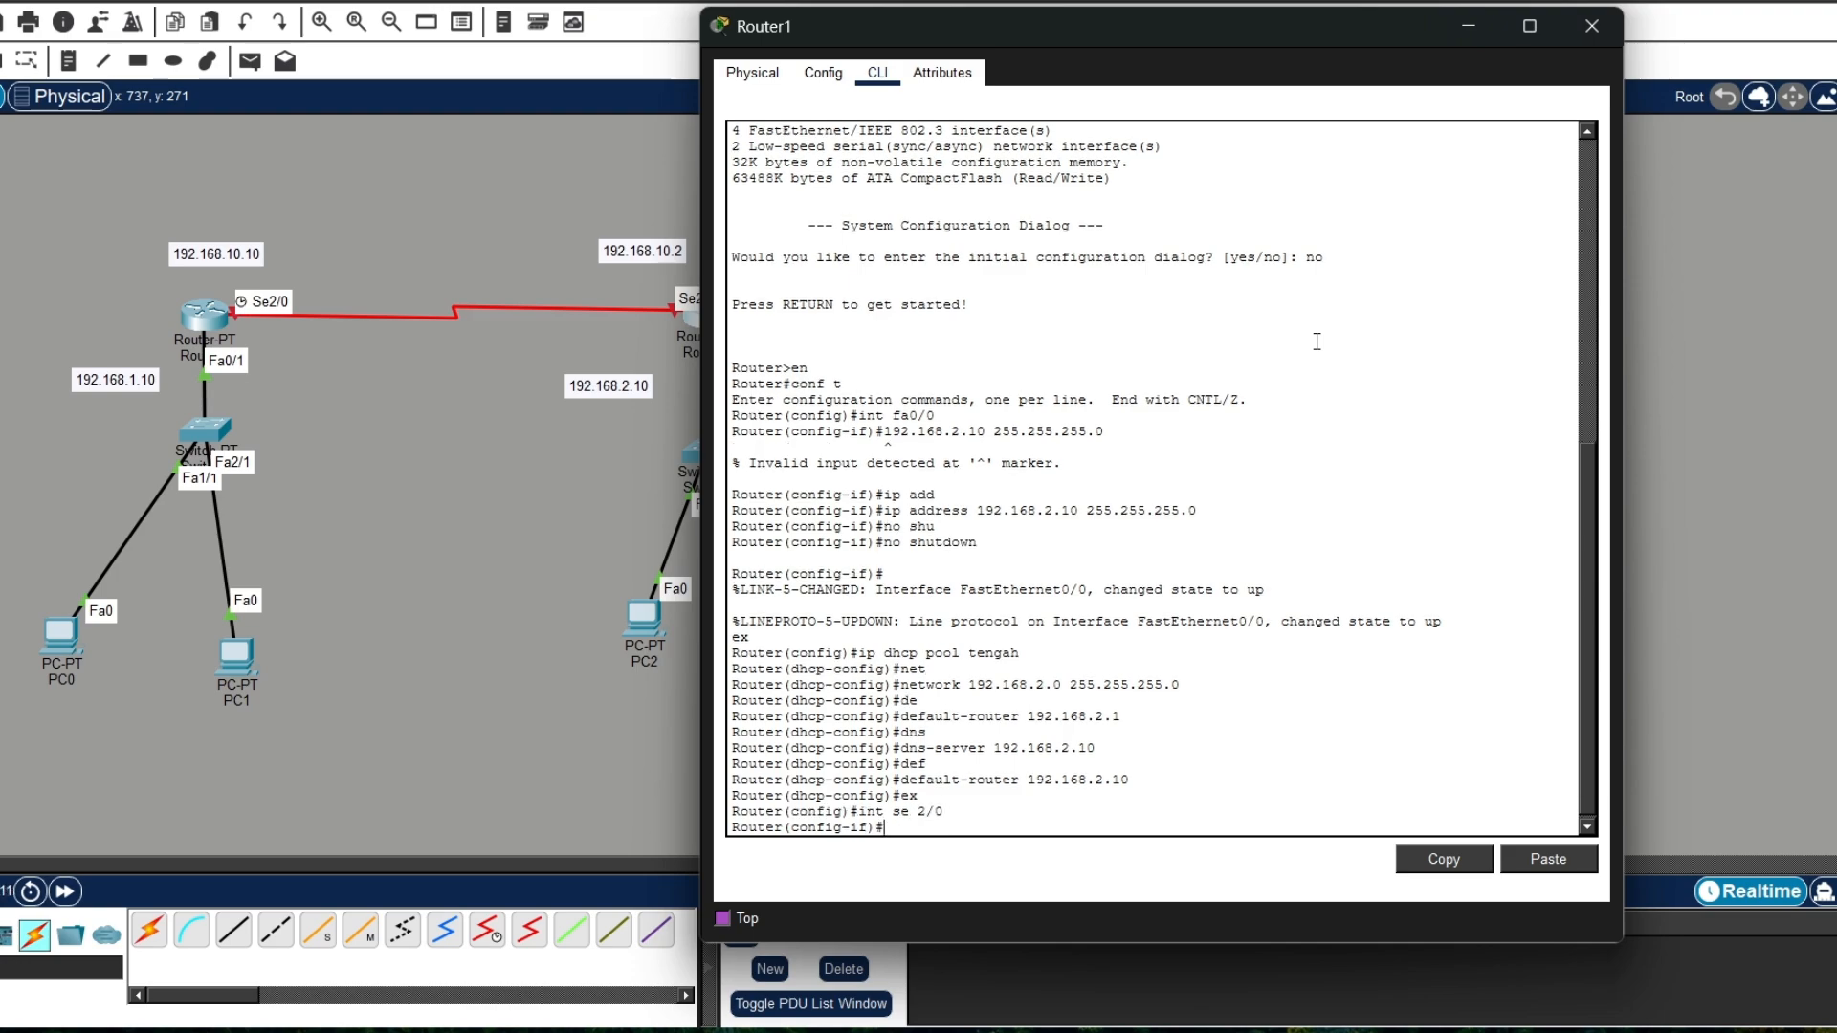
type("ip add")
key("Tab")
type("1")
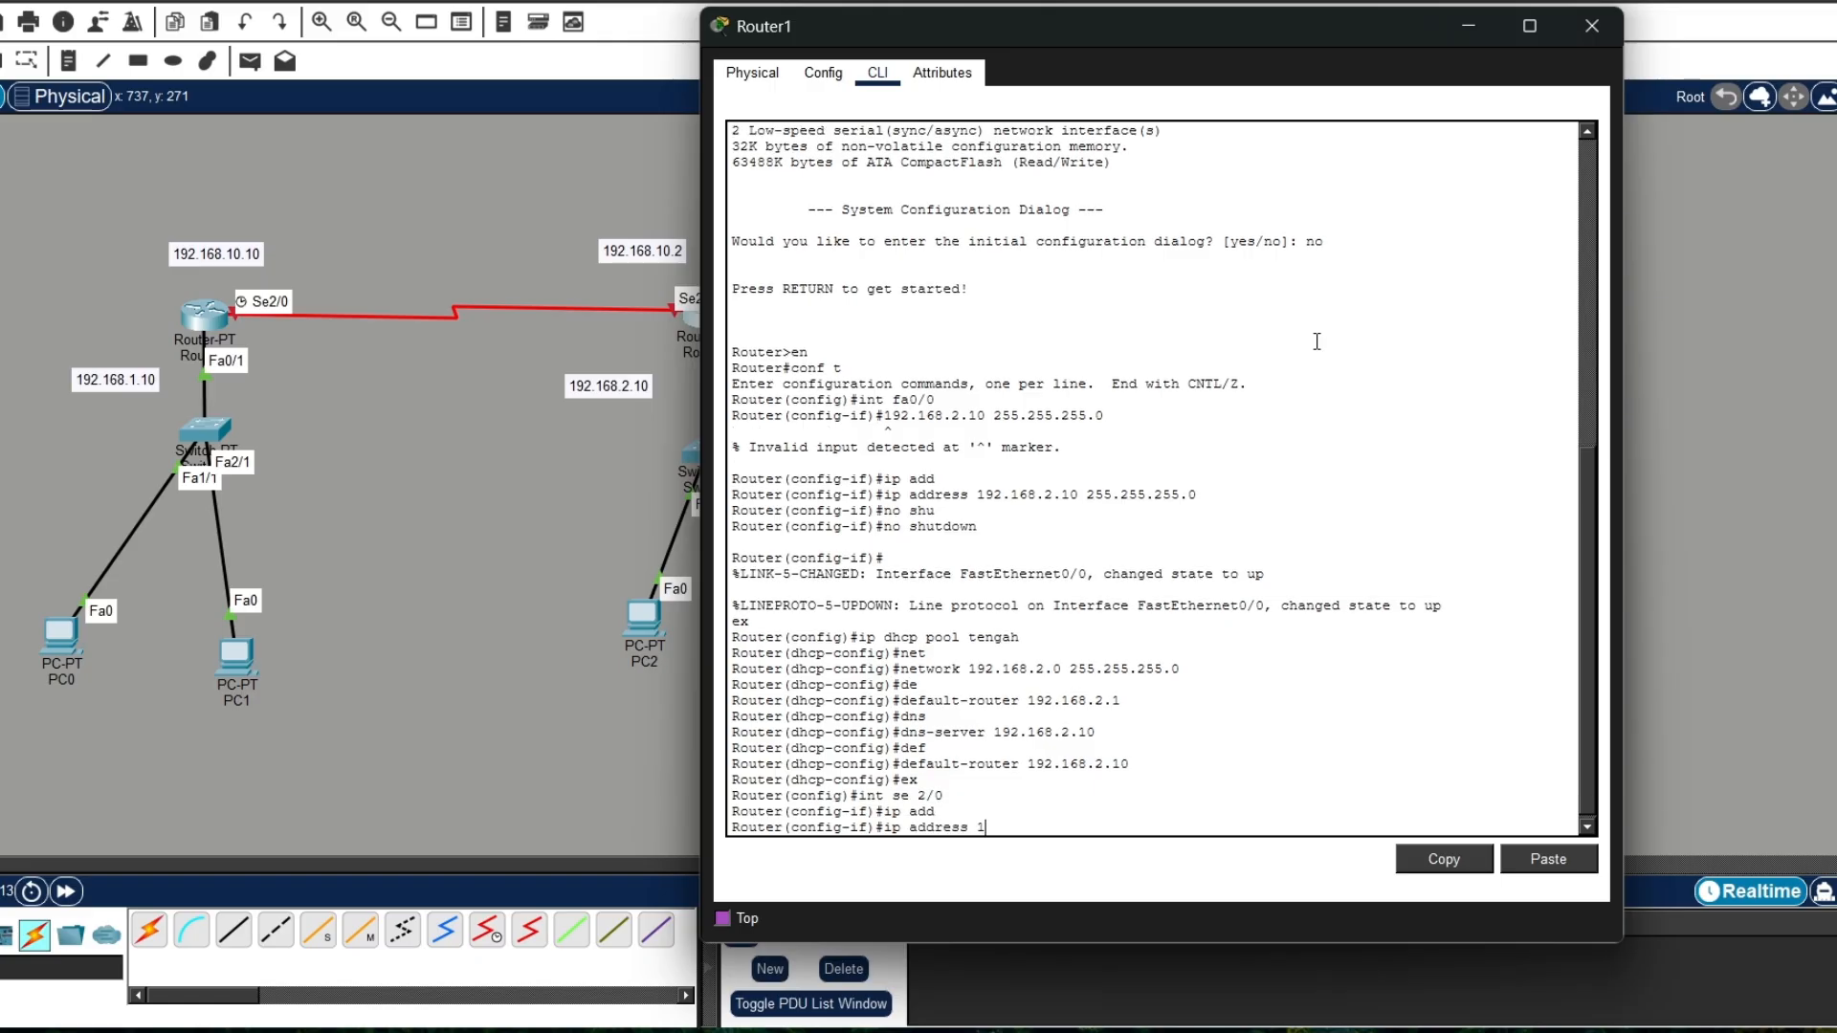
type("92.168.10.2 255.255.255")
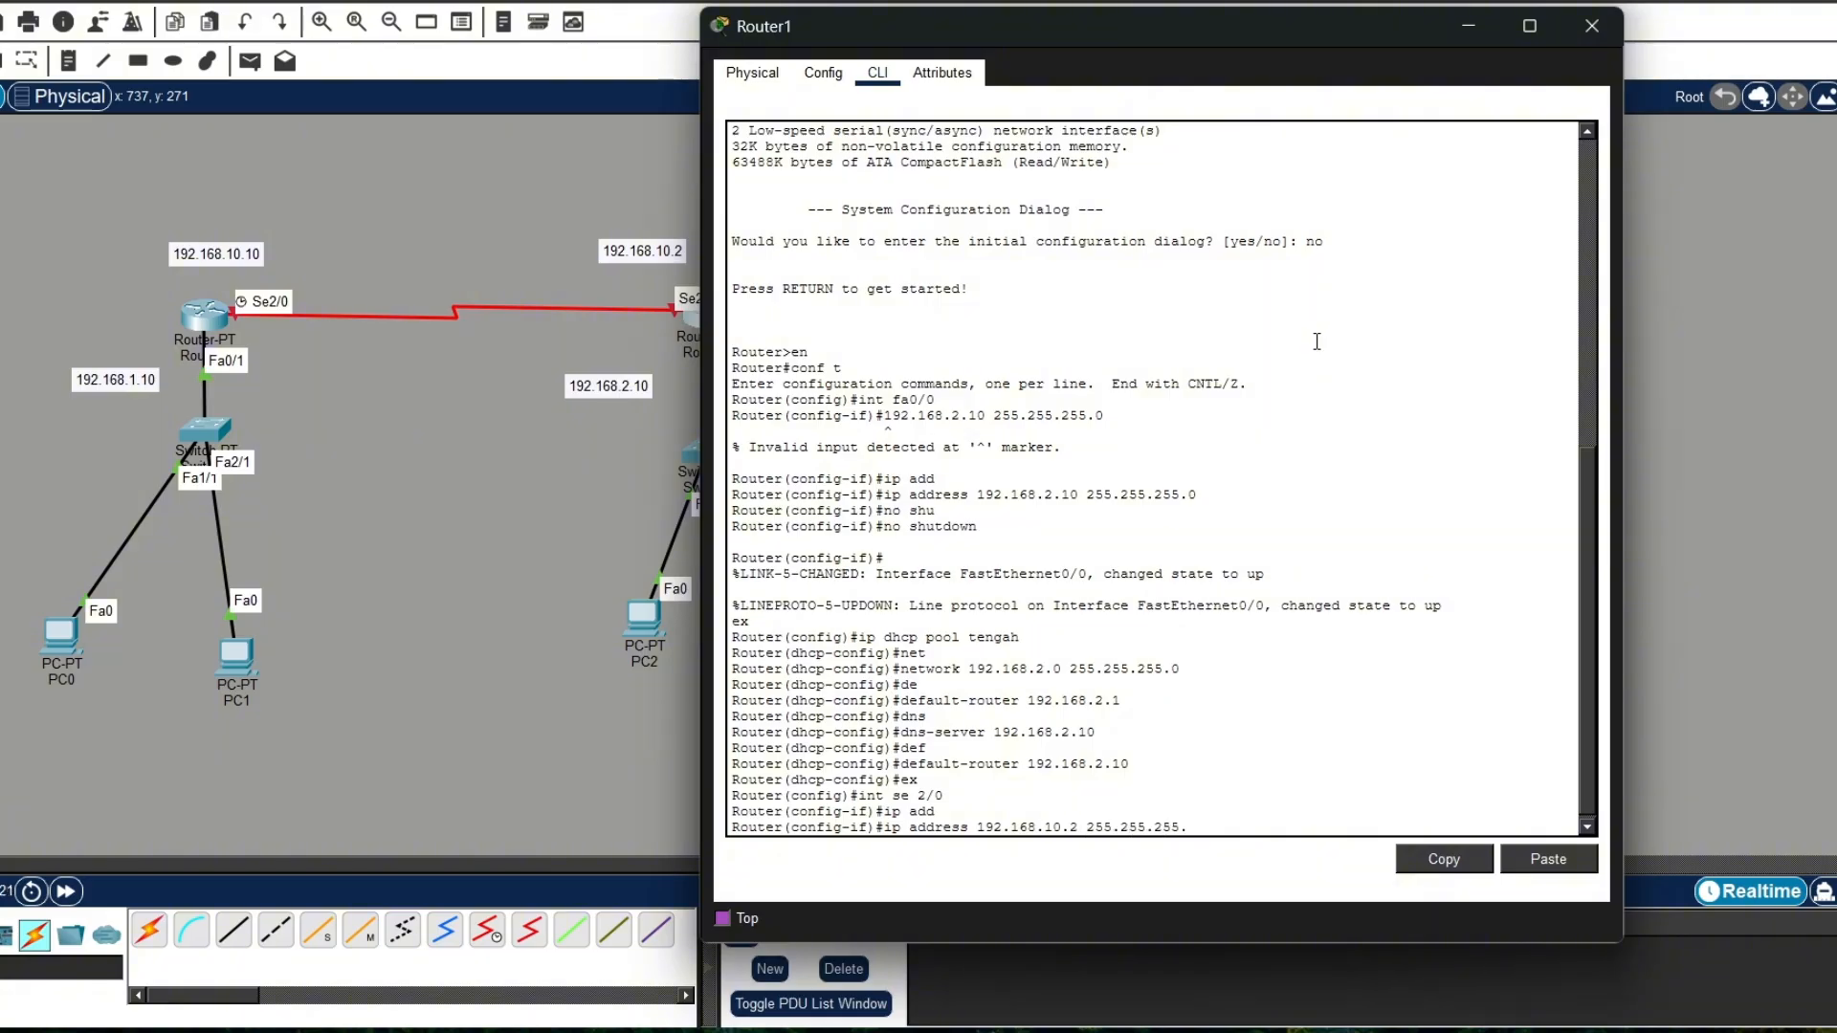
type(".0")
key("Return")
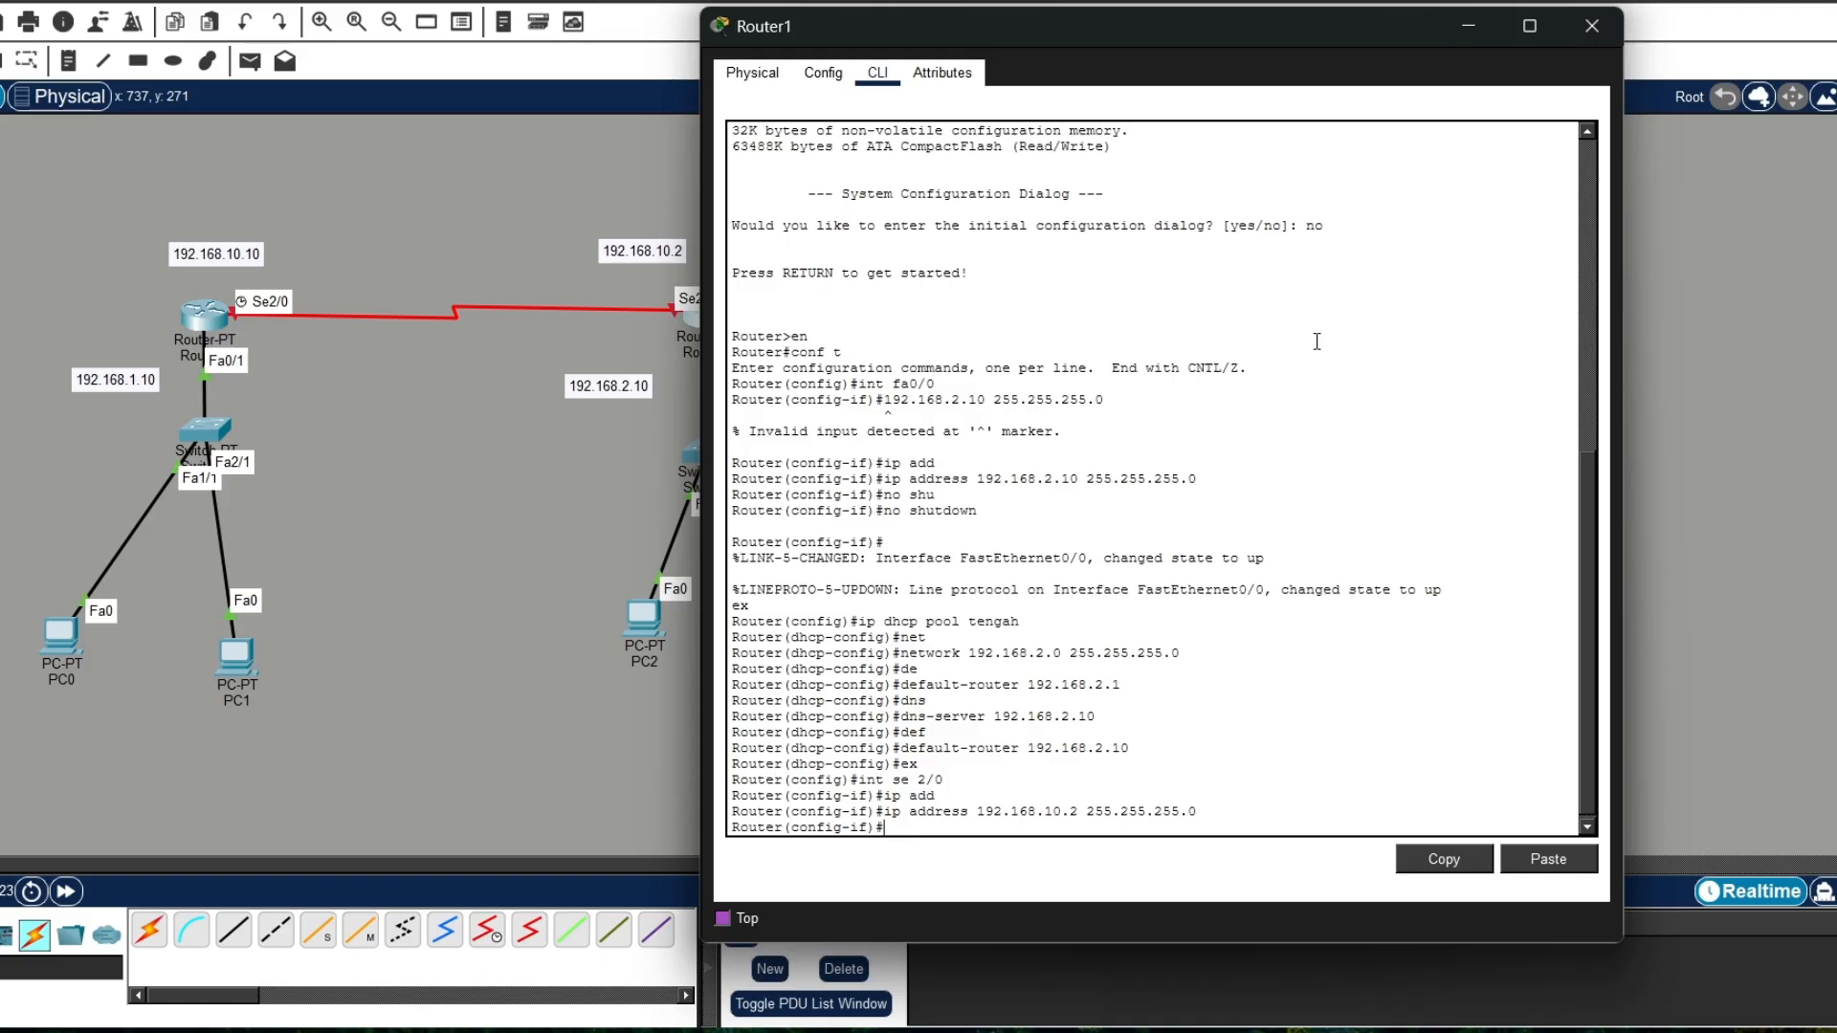
Step: Enable Router1's se2/0 with no shutdown and exit to global configuration mode
type("no shutd")
key("Tab")
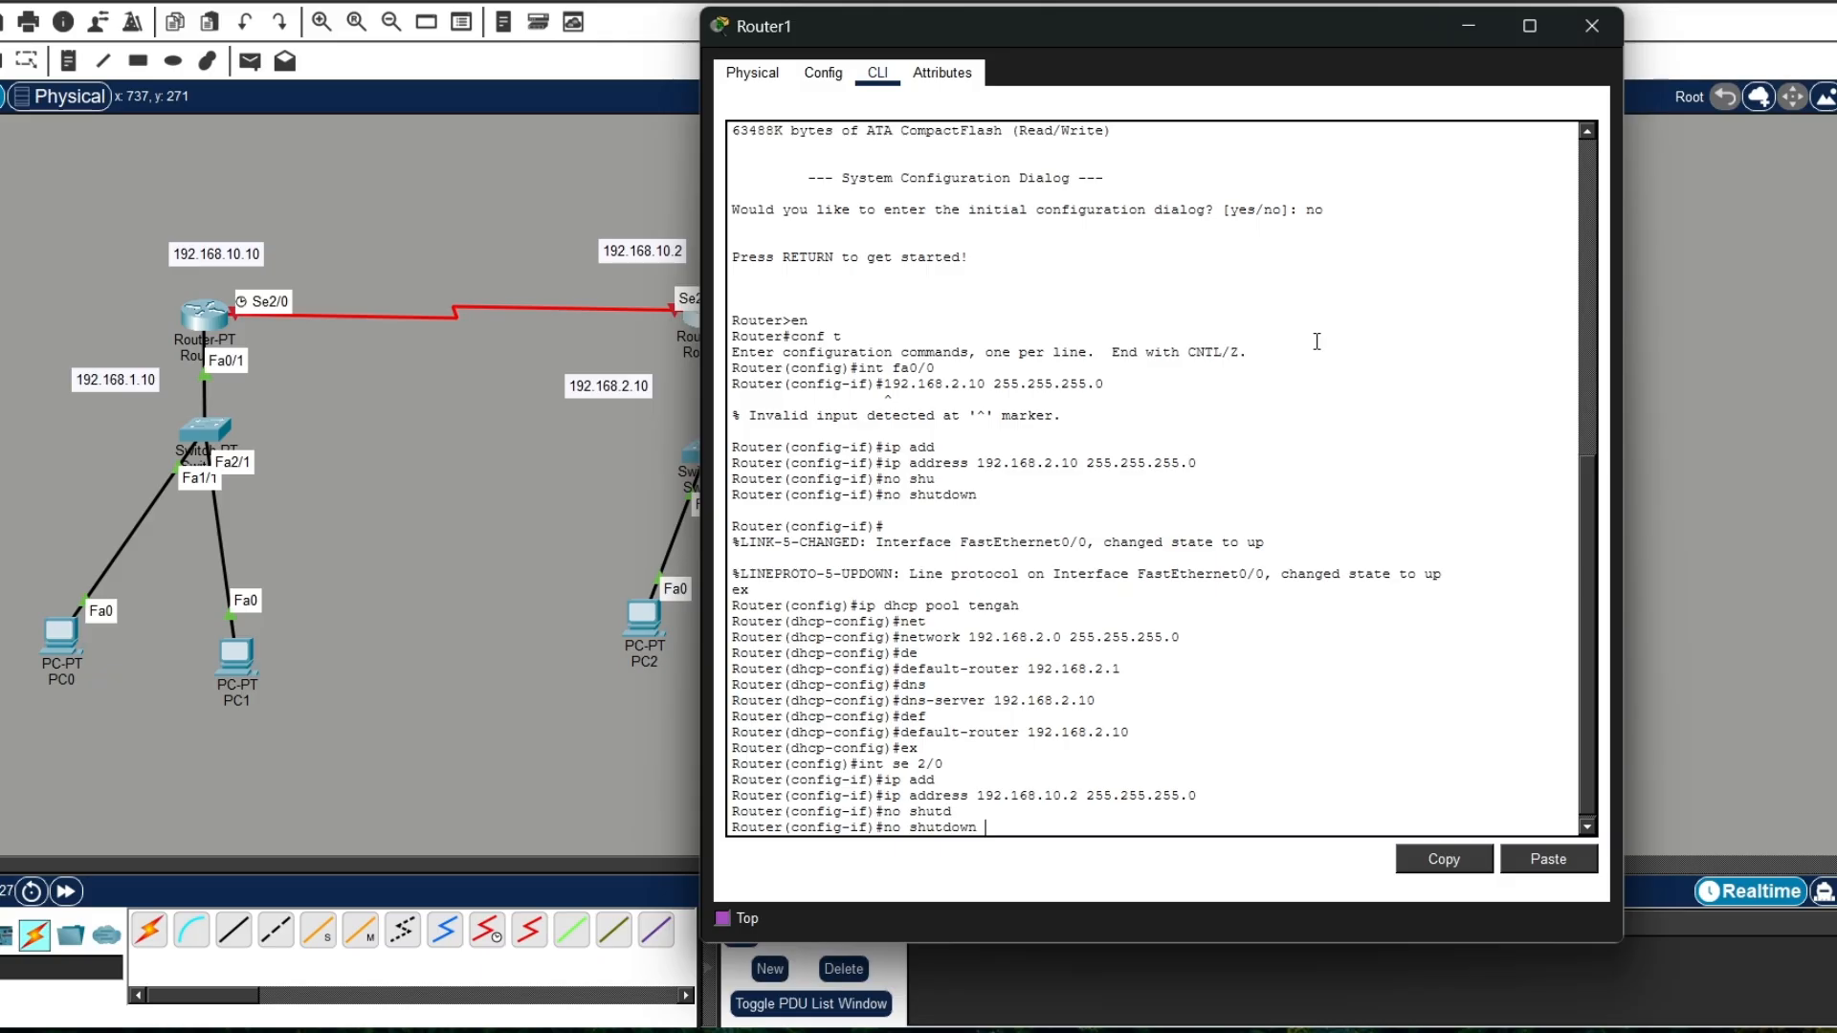
key("Return")
type("ex")
key("Return")
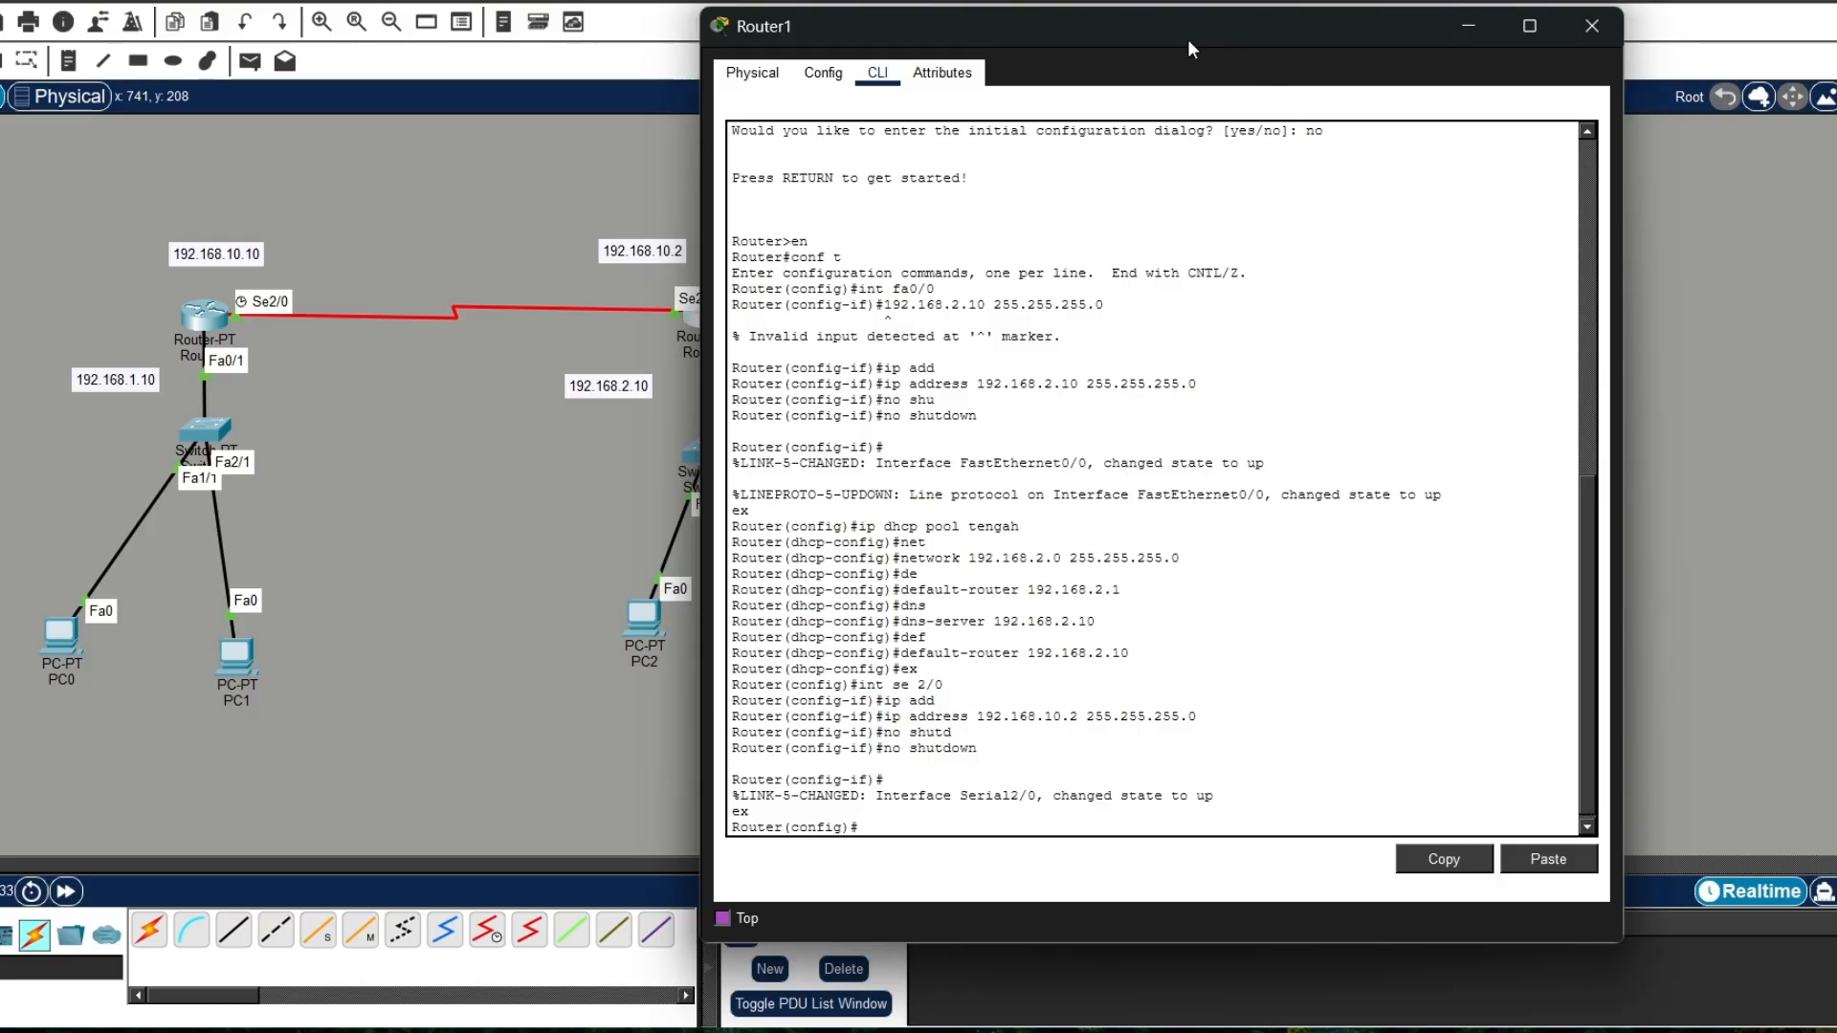
Step: Check the address labels beside Router1 in the topology and exit global configuration mode
left_click_drag(1183, 38, 803, 356)
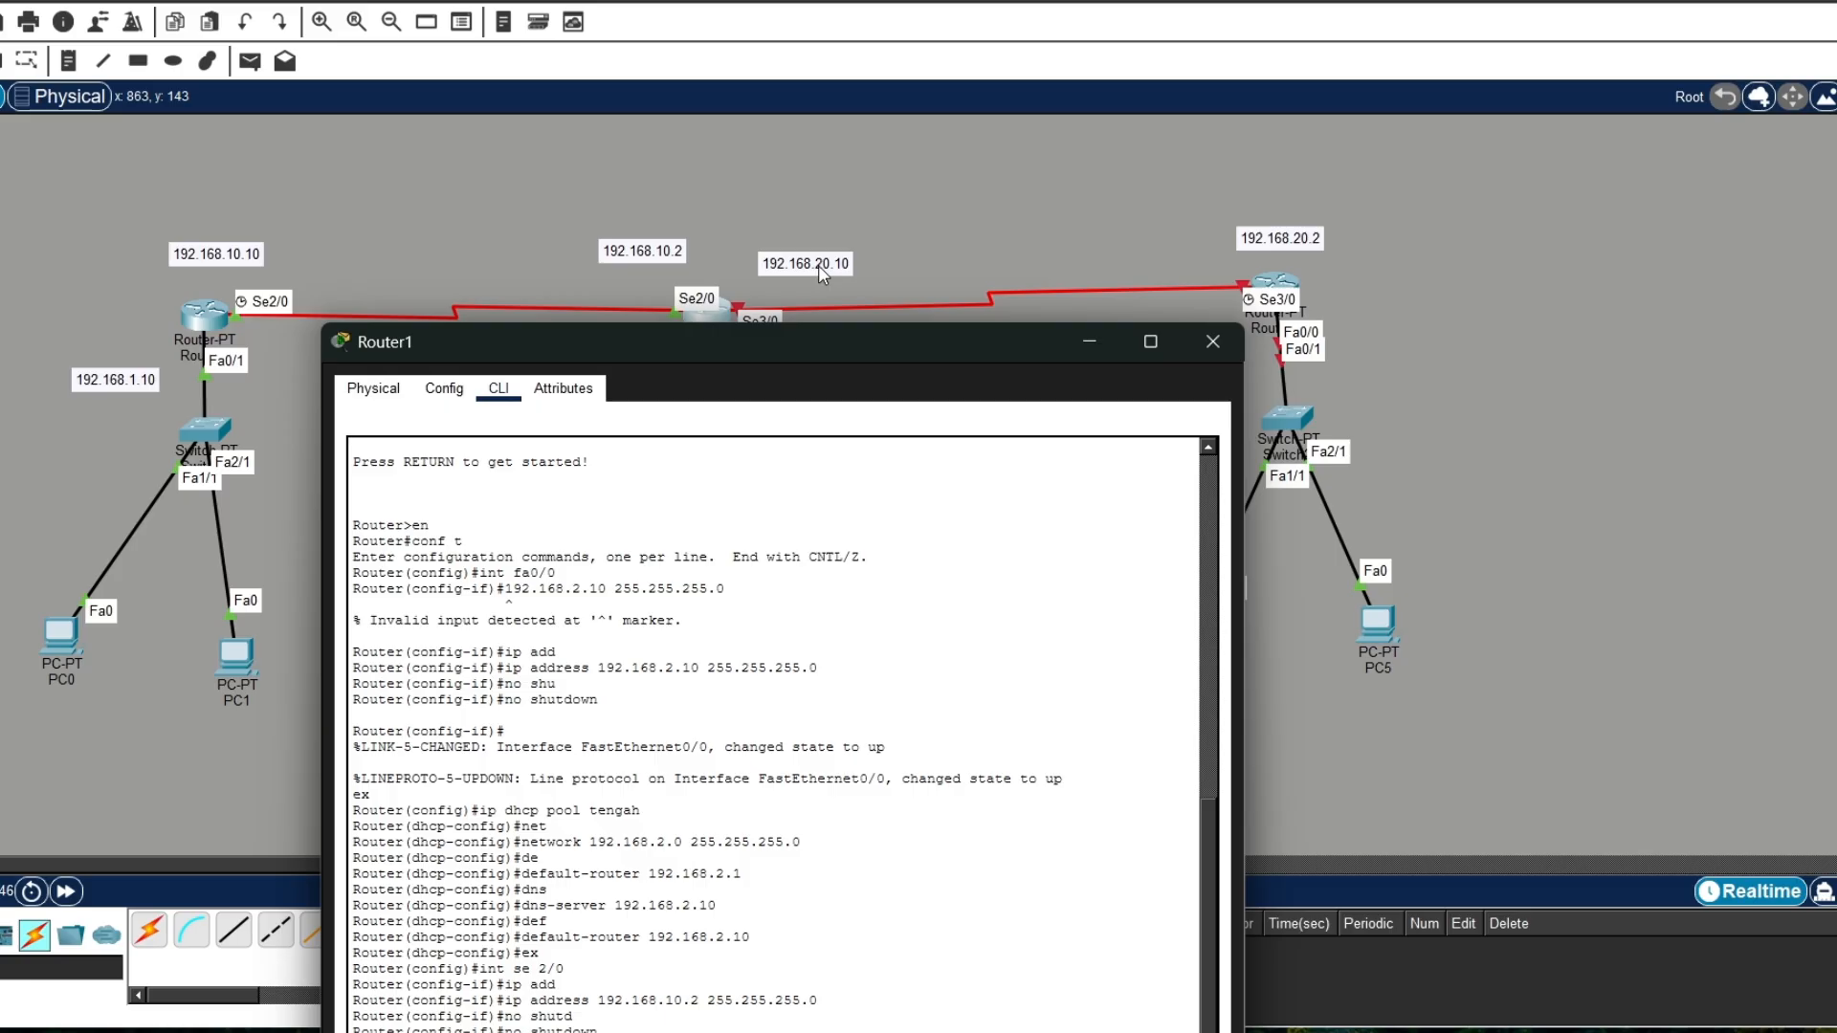
left_click_drag(795, 357, 840, 84)
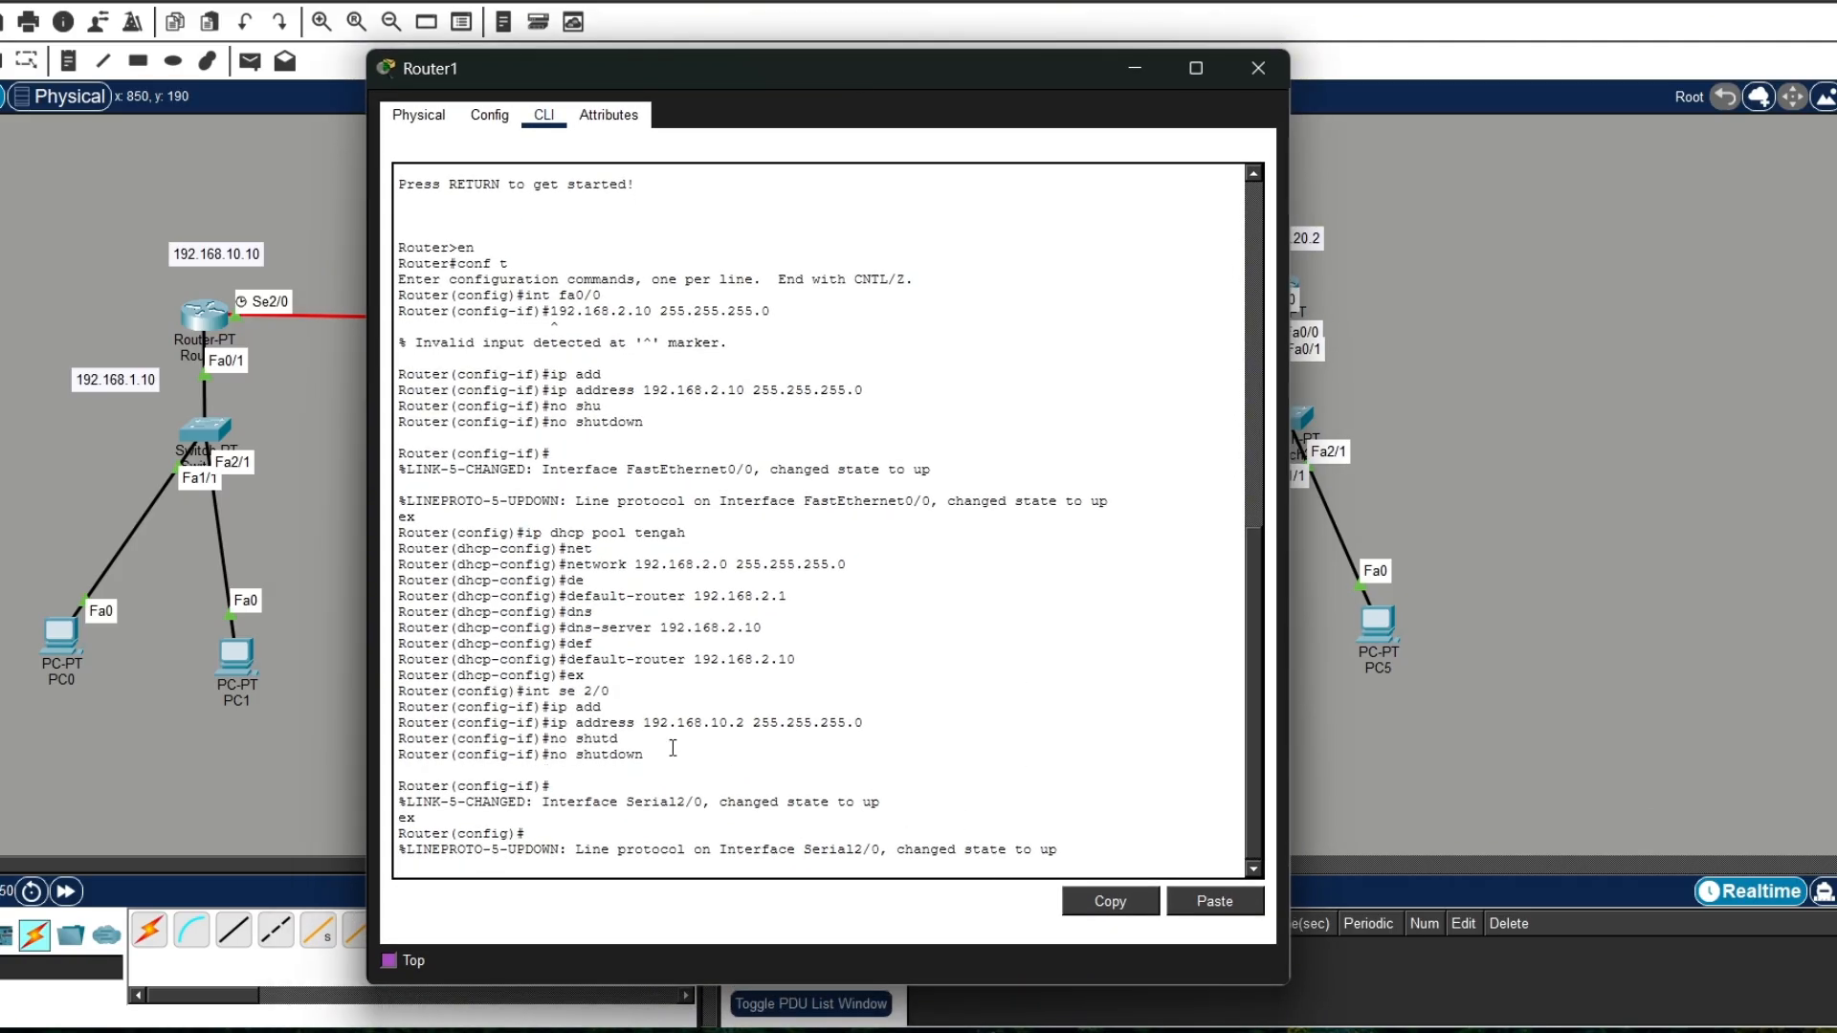
type("w")
key("Return")
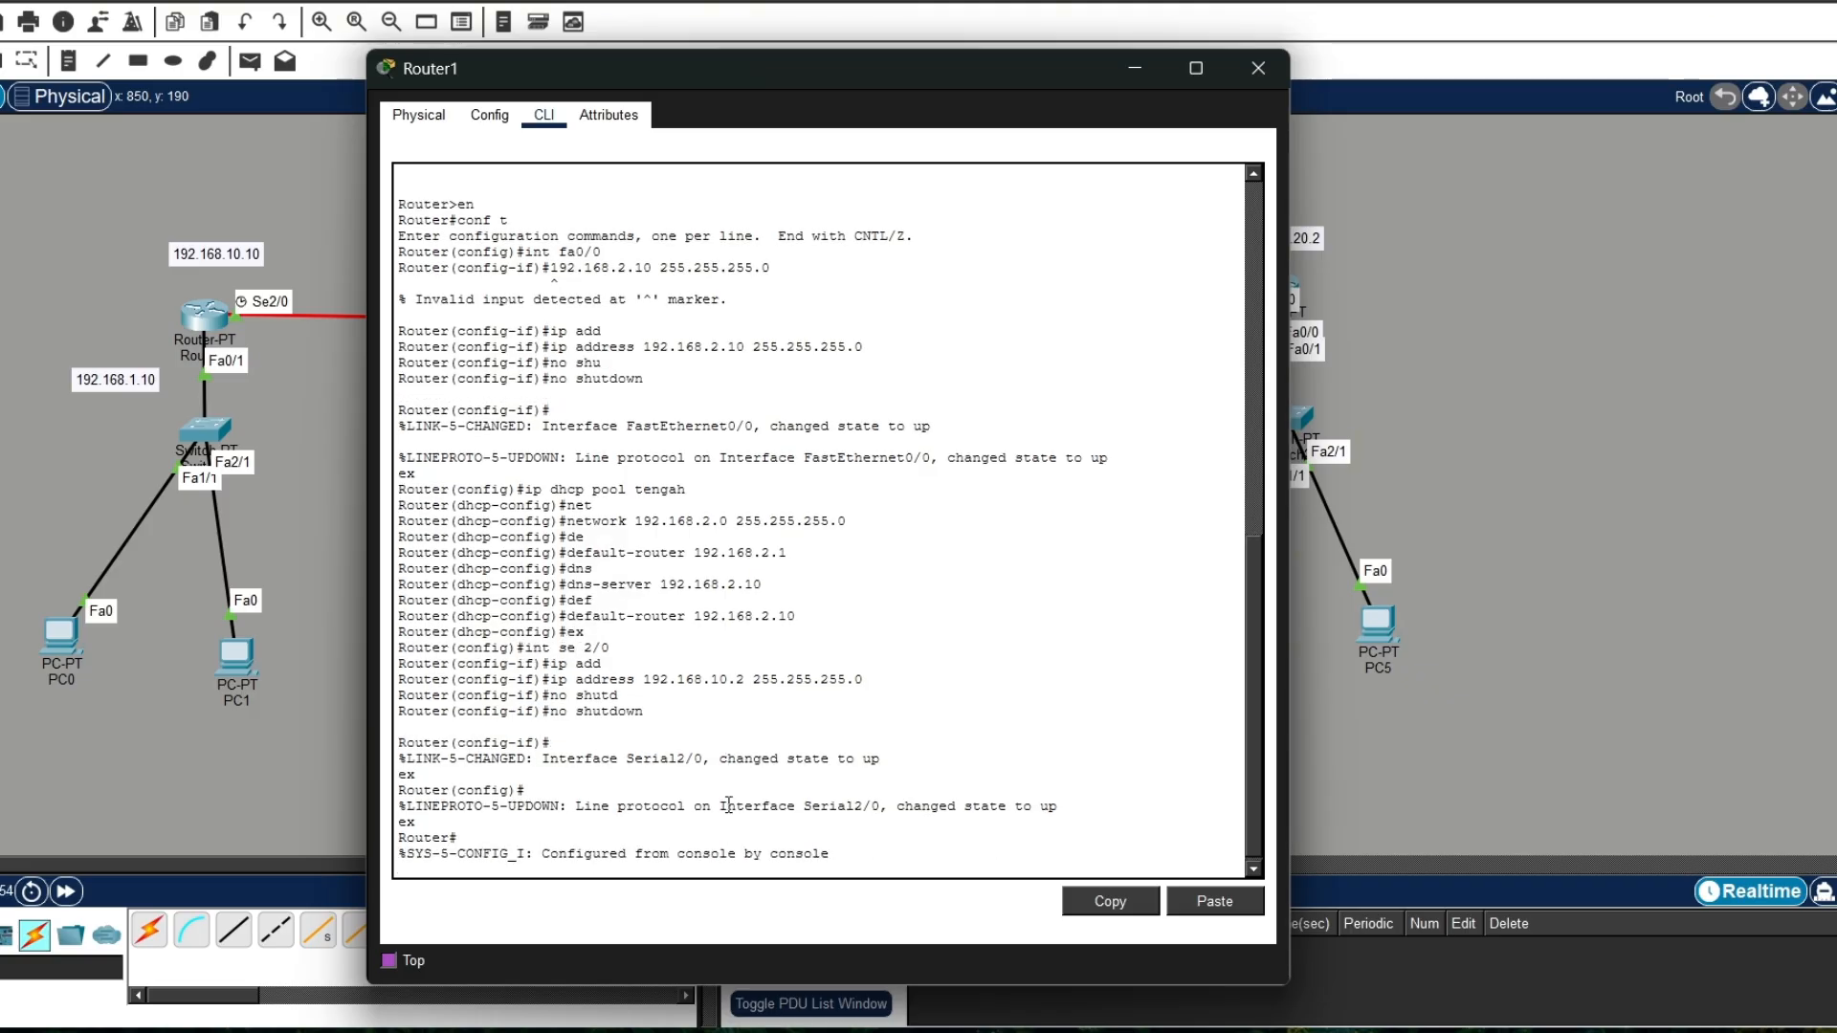
Step: Enter global configuration mode on Router1 and select interface se3/0
type("conf t")
key("Return")
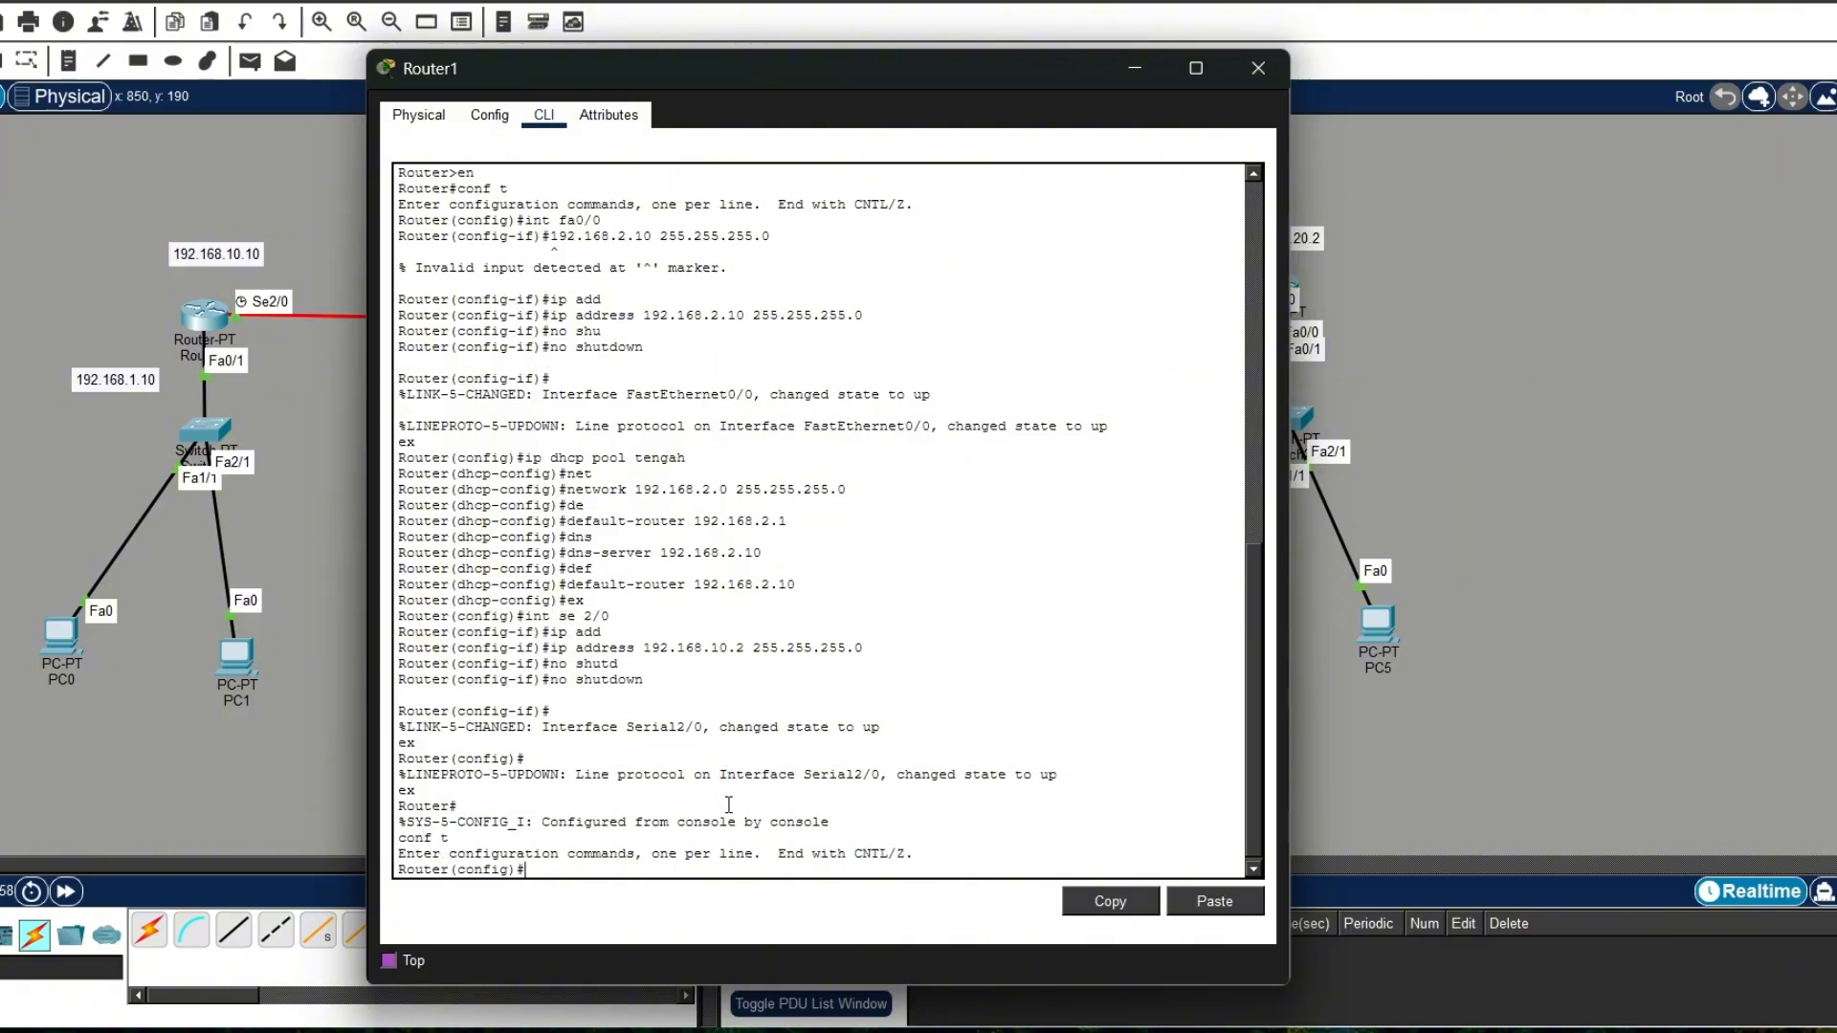
type("int se3/0")
key("Return")
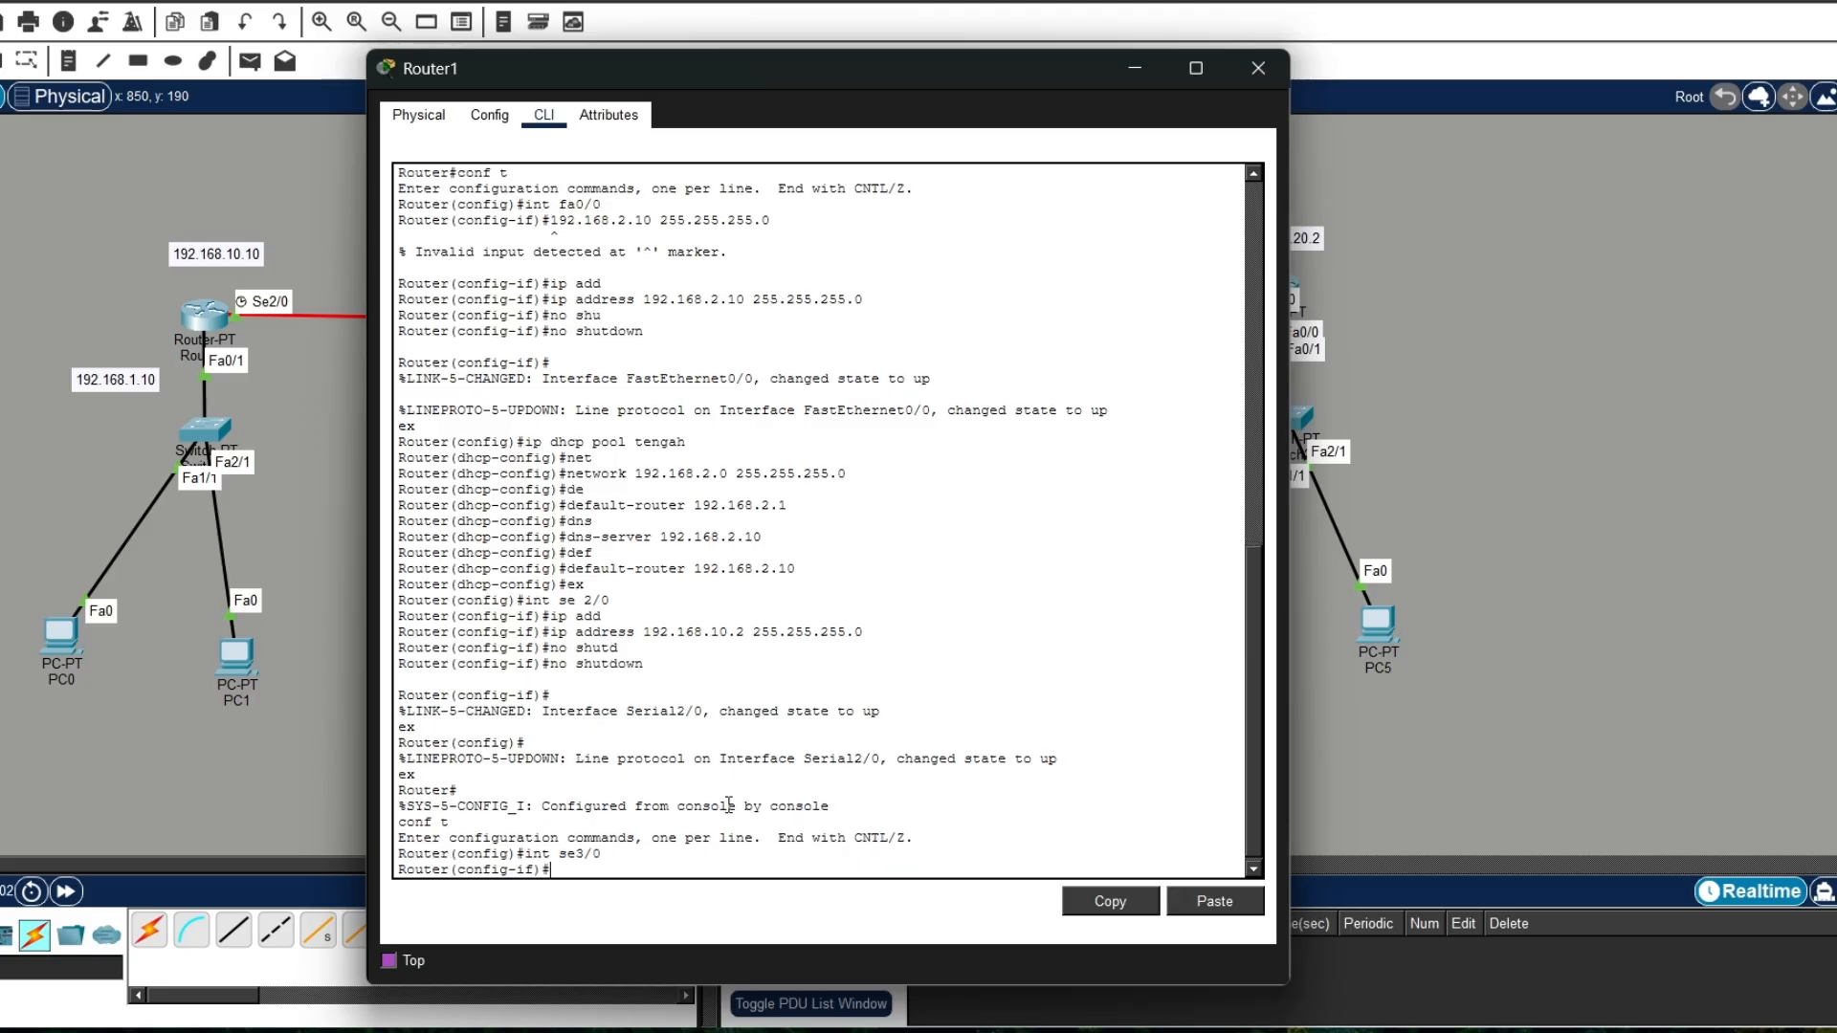
Step: Assign Router1's se3/0 the IP address 192.168.20.10 with mask 255.255.255.0
type("ip add")
key("Tab")
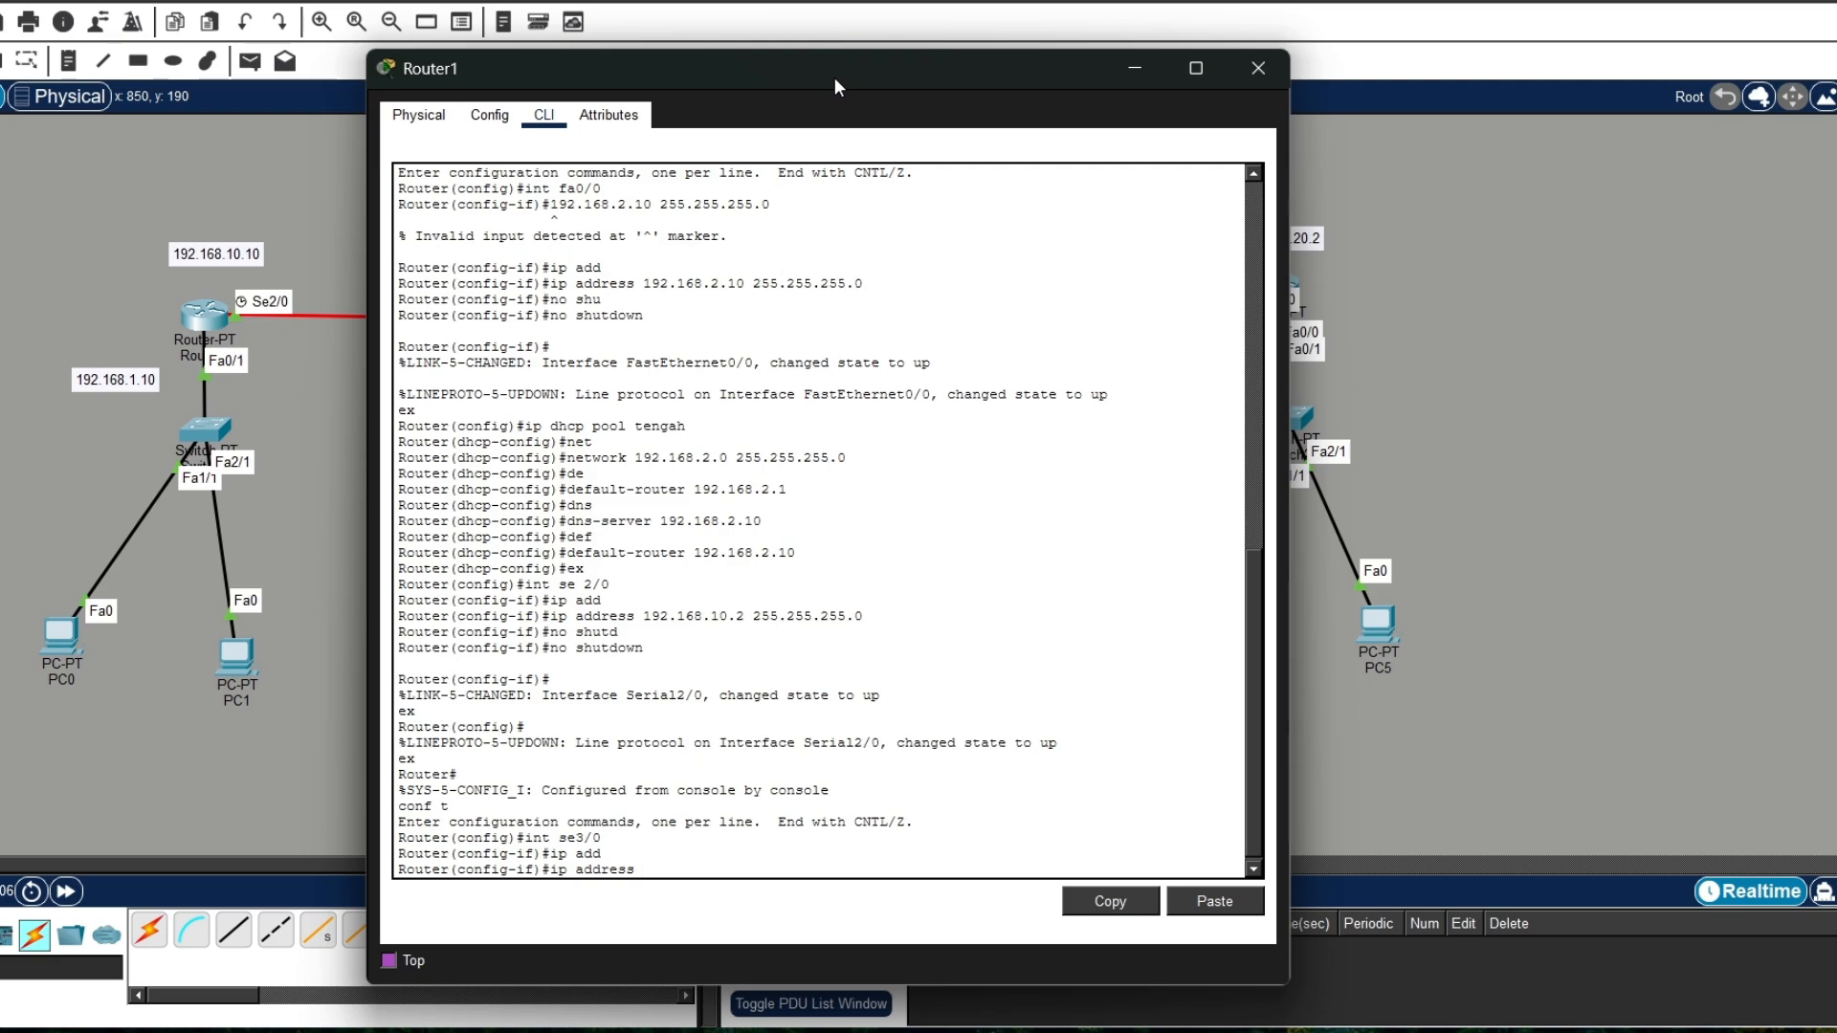
left_click_drag(839, 85, 782, 89)
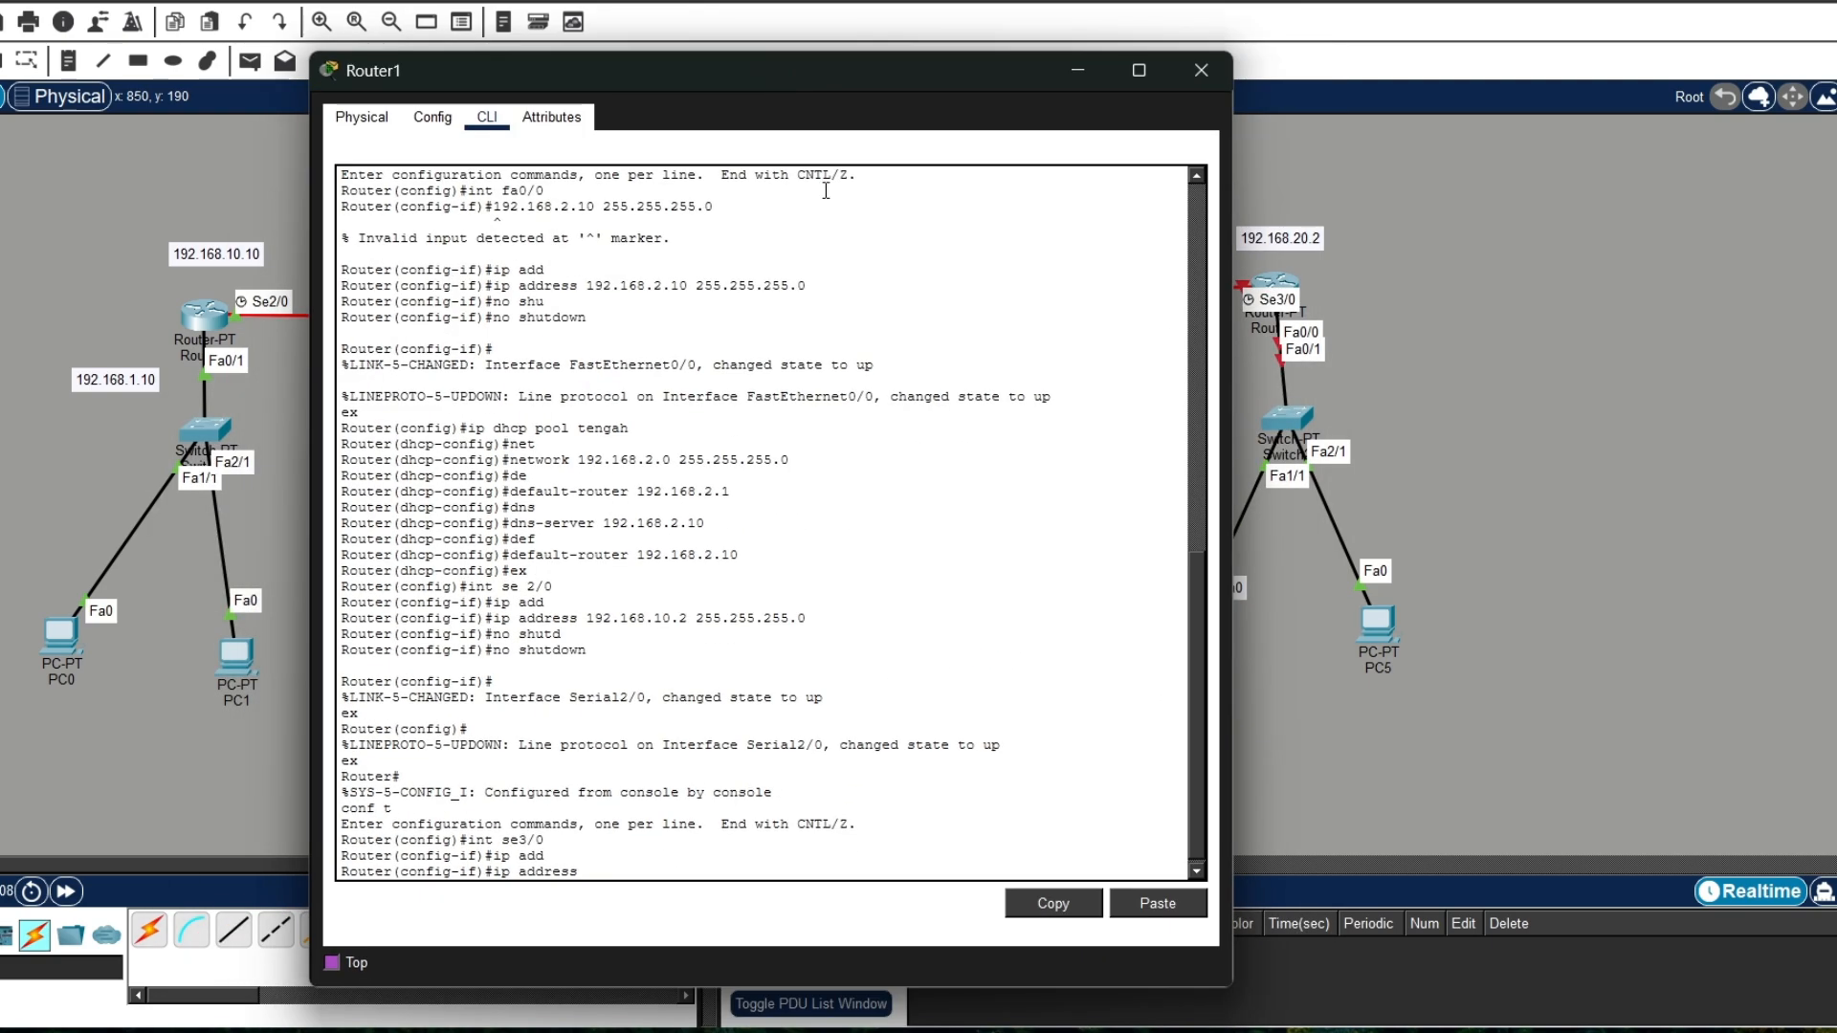
type("192.168.20.10 2")
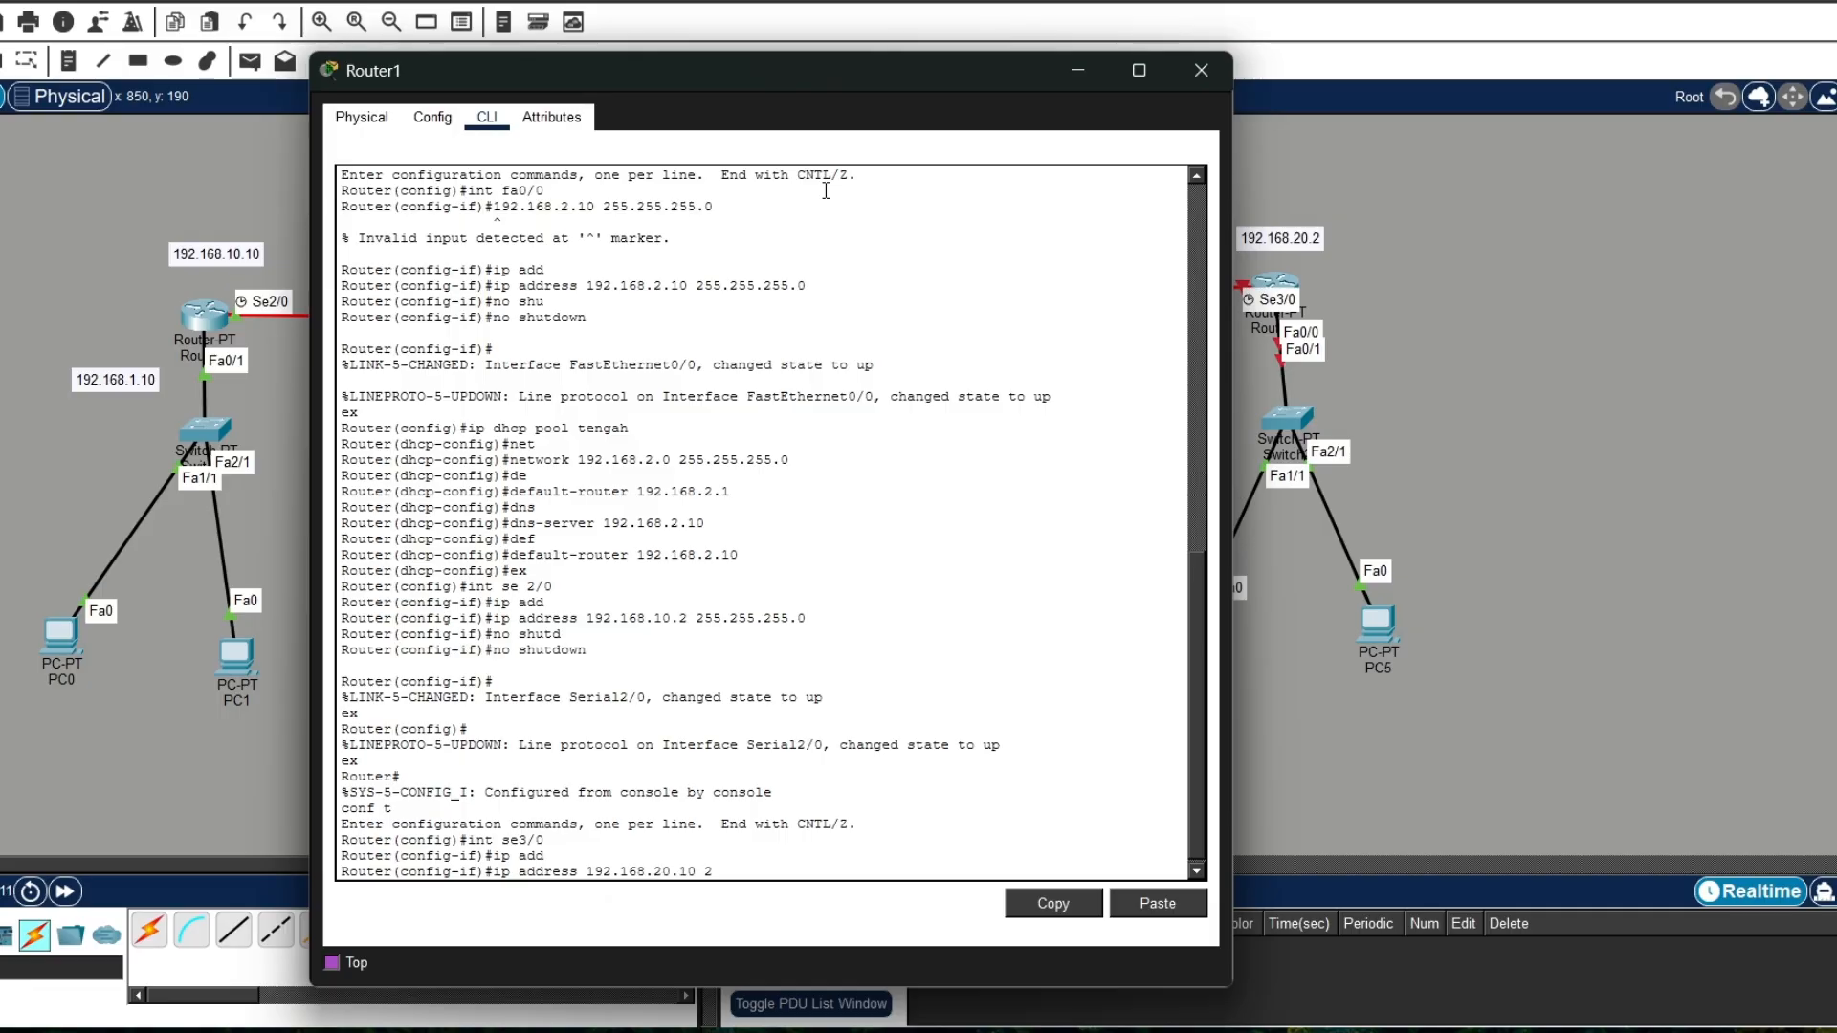
type("55.255.255.0")
key("Return")
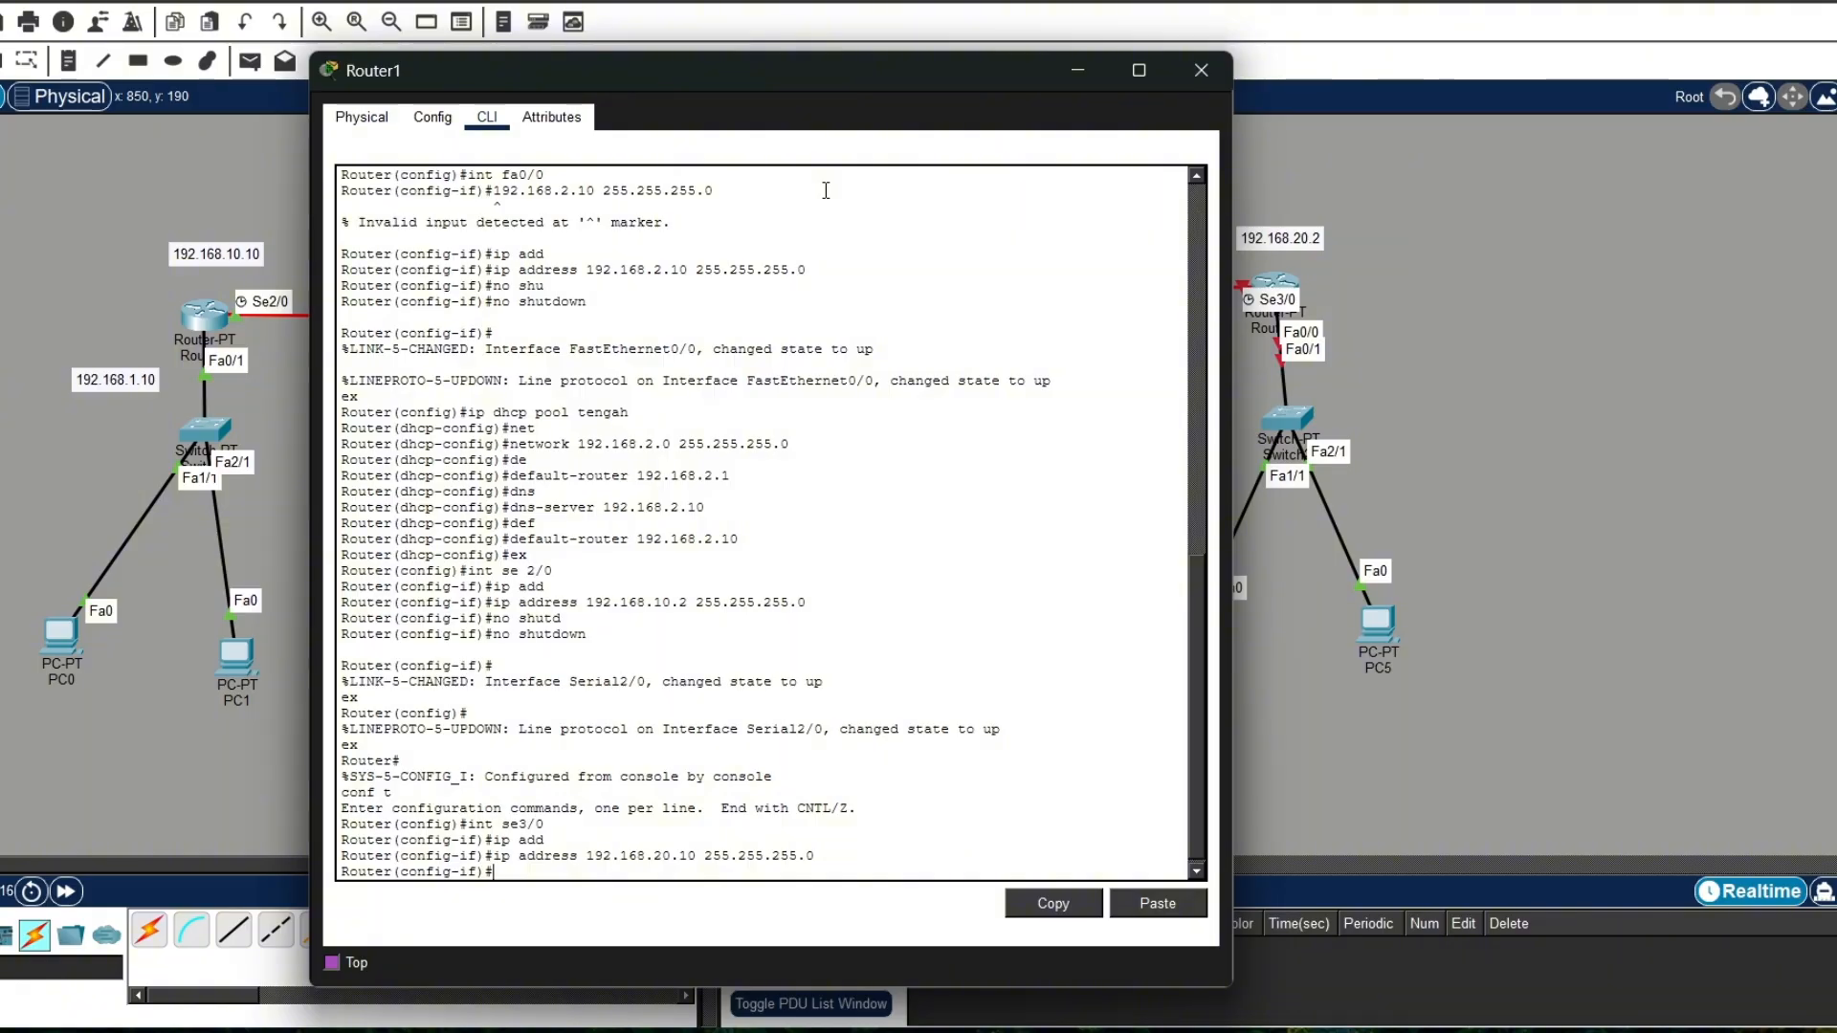
Step: Enable Router1's se3/0 with no shutdown, exit the interface configuration and close Router1's window
type("no shutd")
key("Tab")
key("Return")
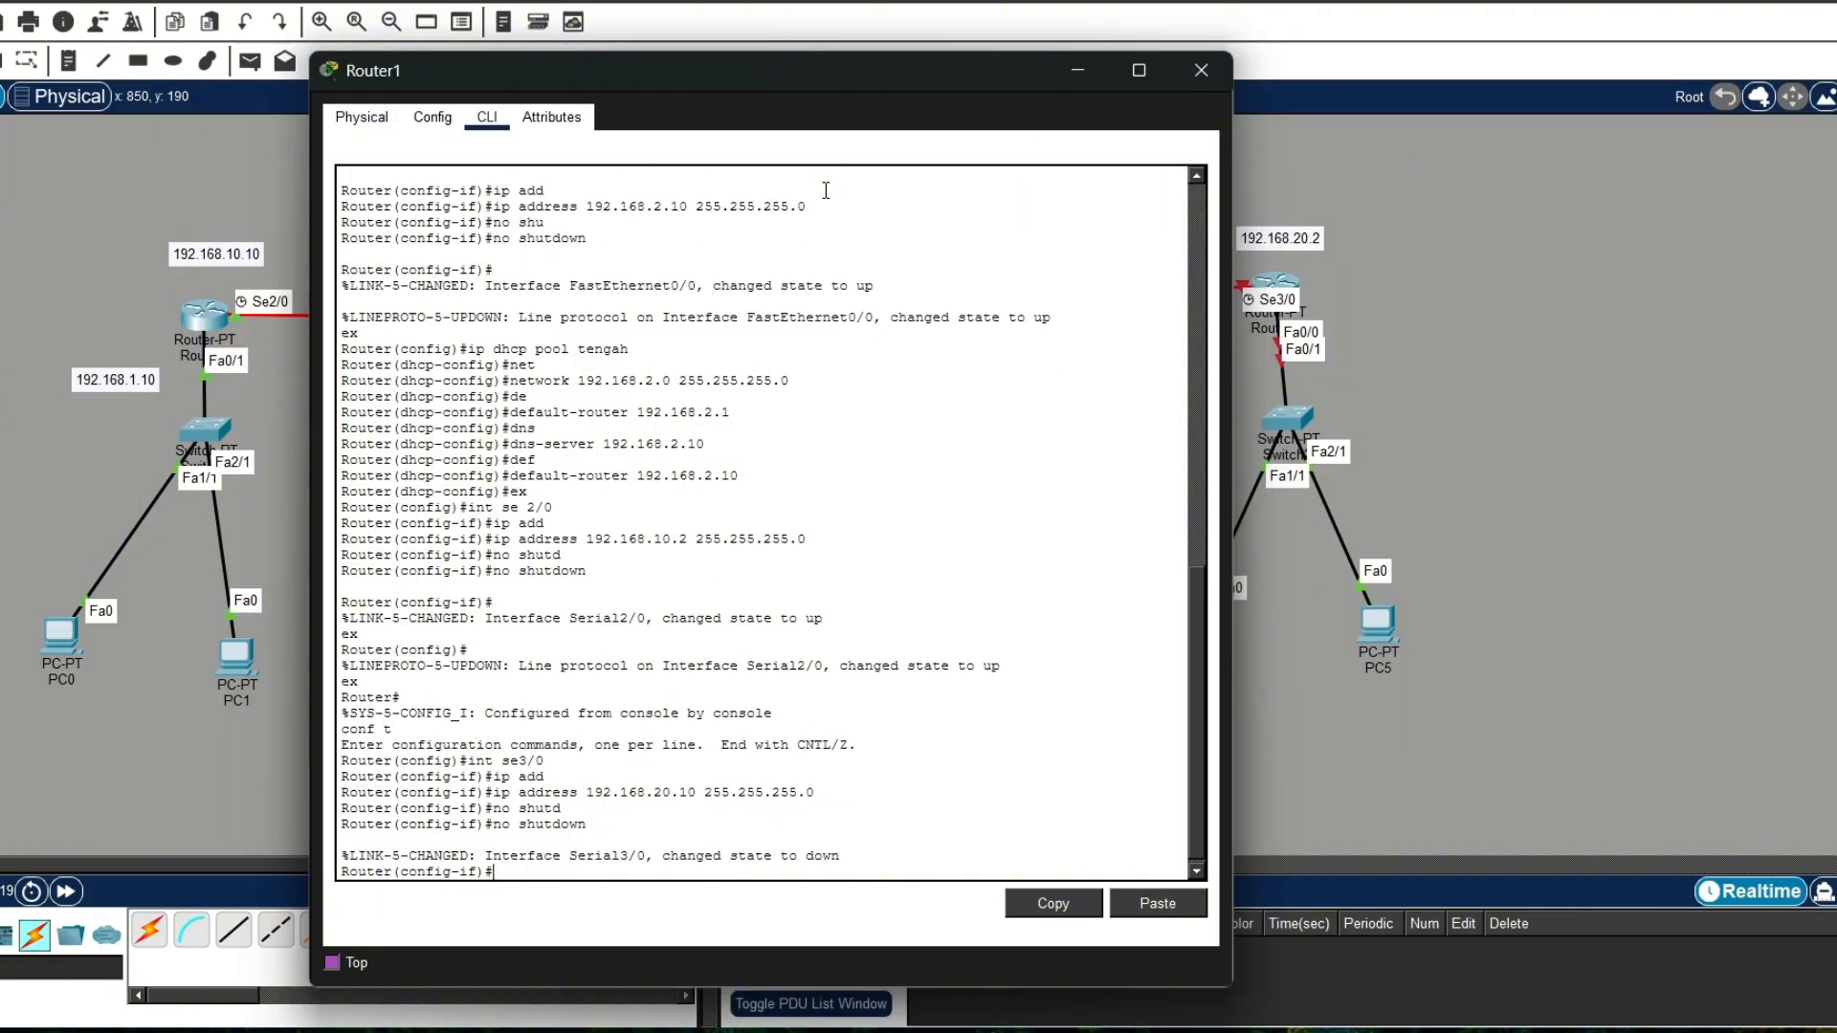
type("ex")
key("Return")
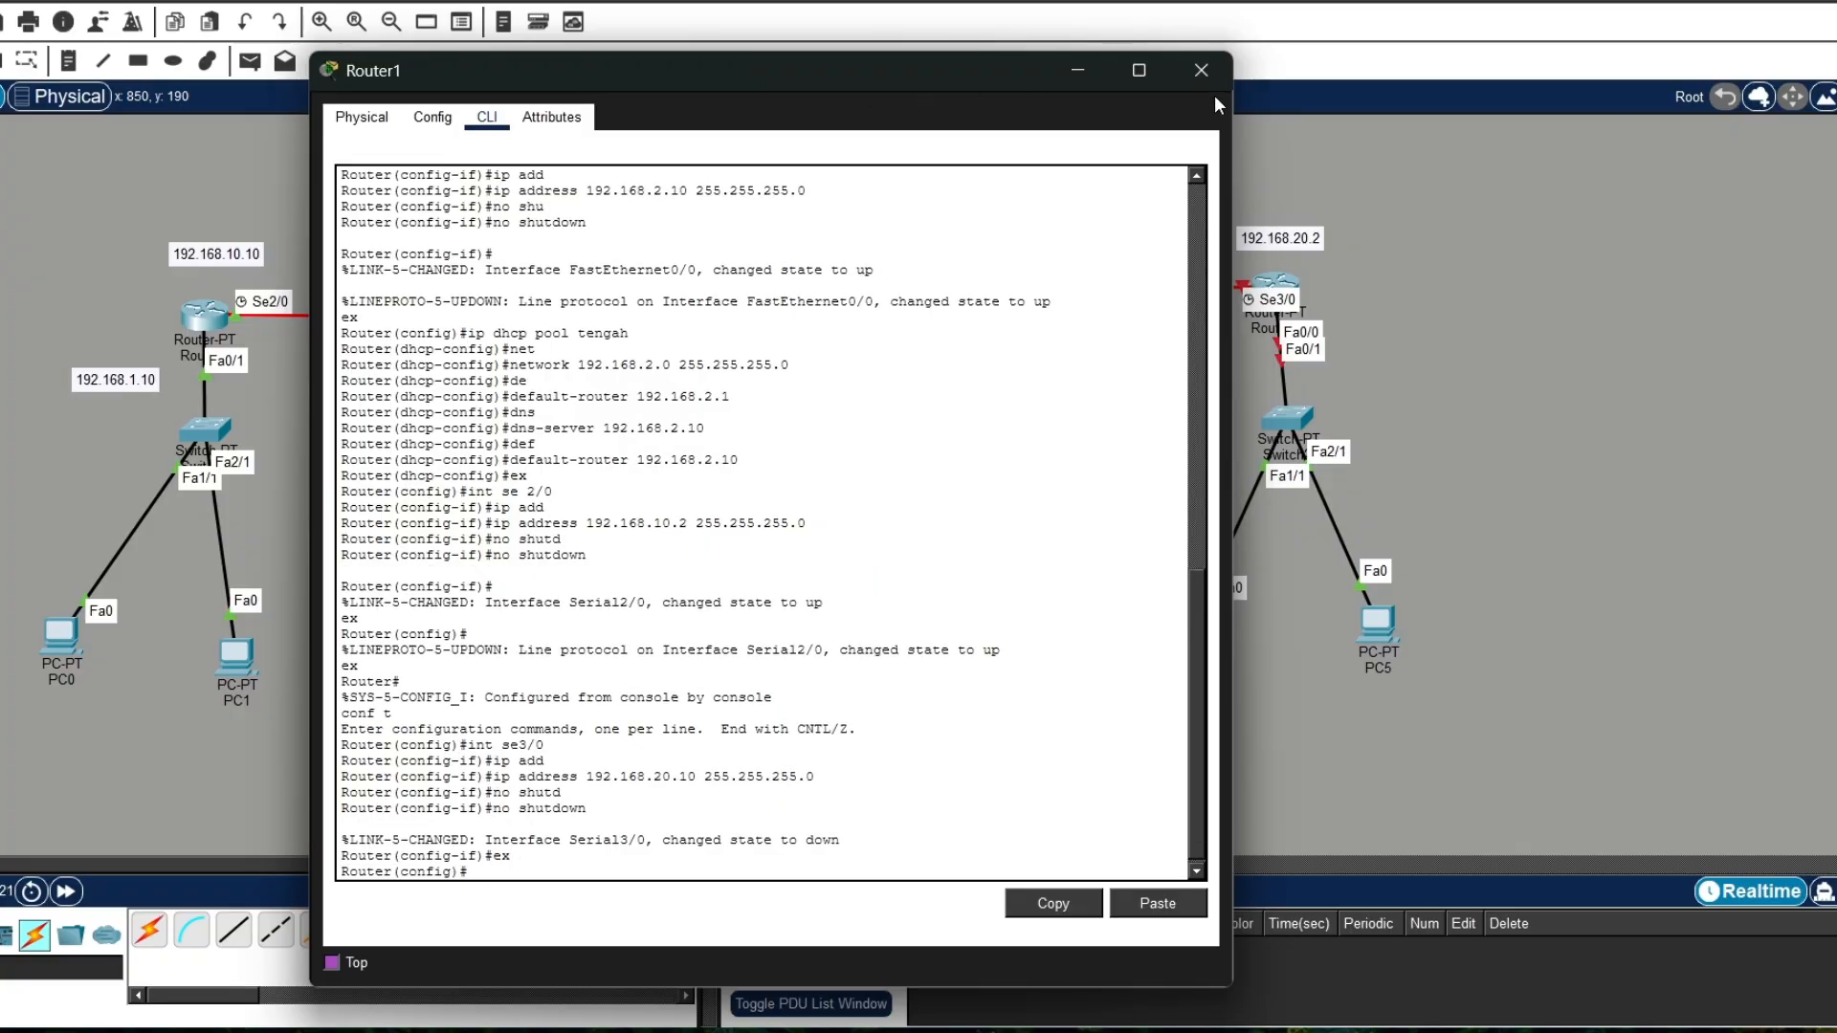
left_click(1201, 71)
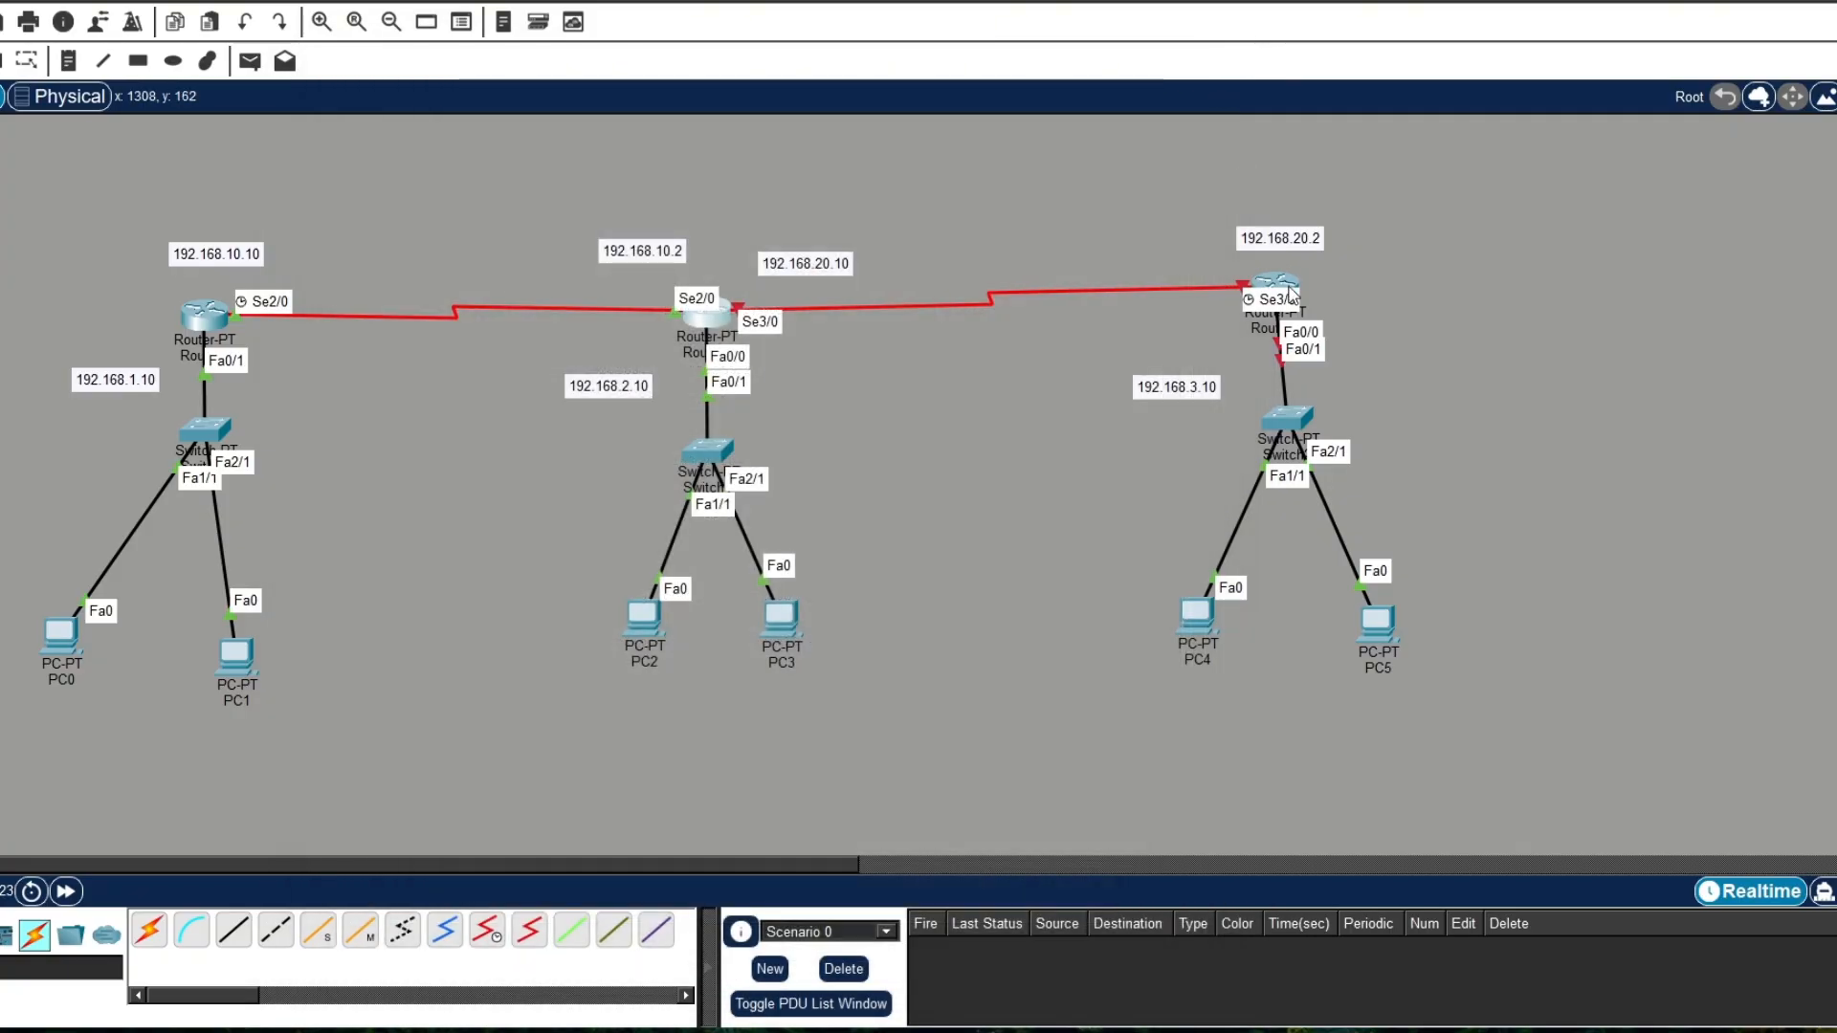
Step: Open Router2's command line, decline the initial configuration dialog and enter global configuration mode
left_click(1289, 293)
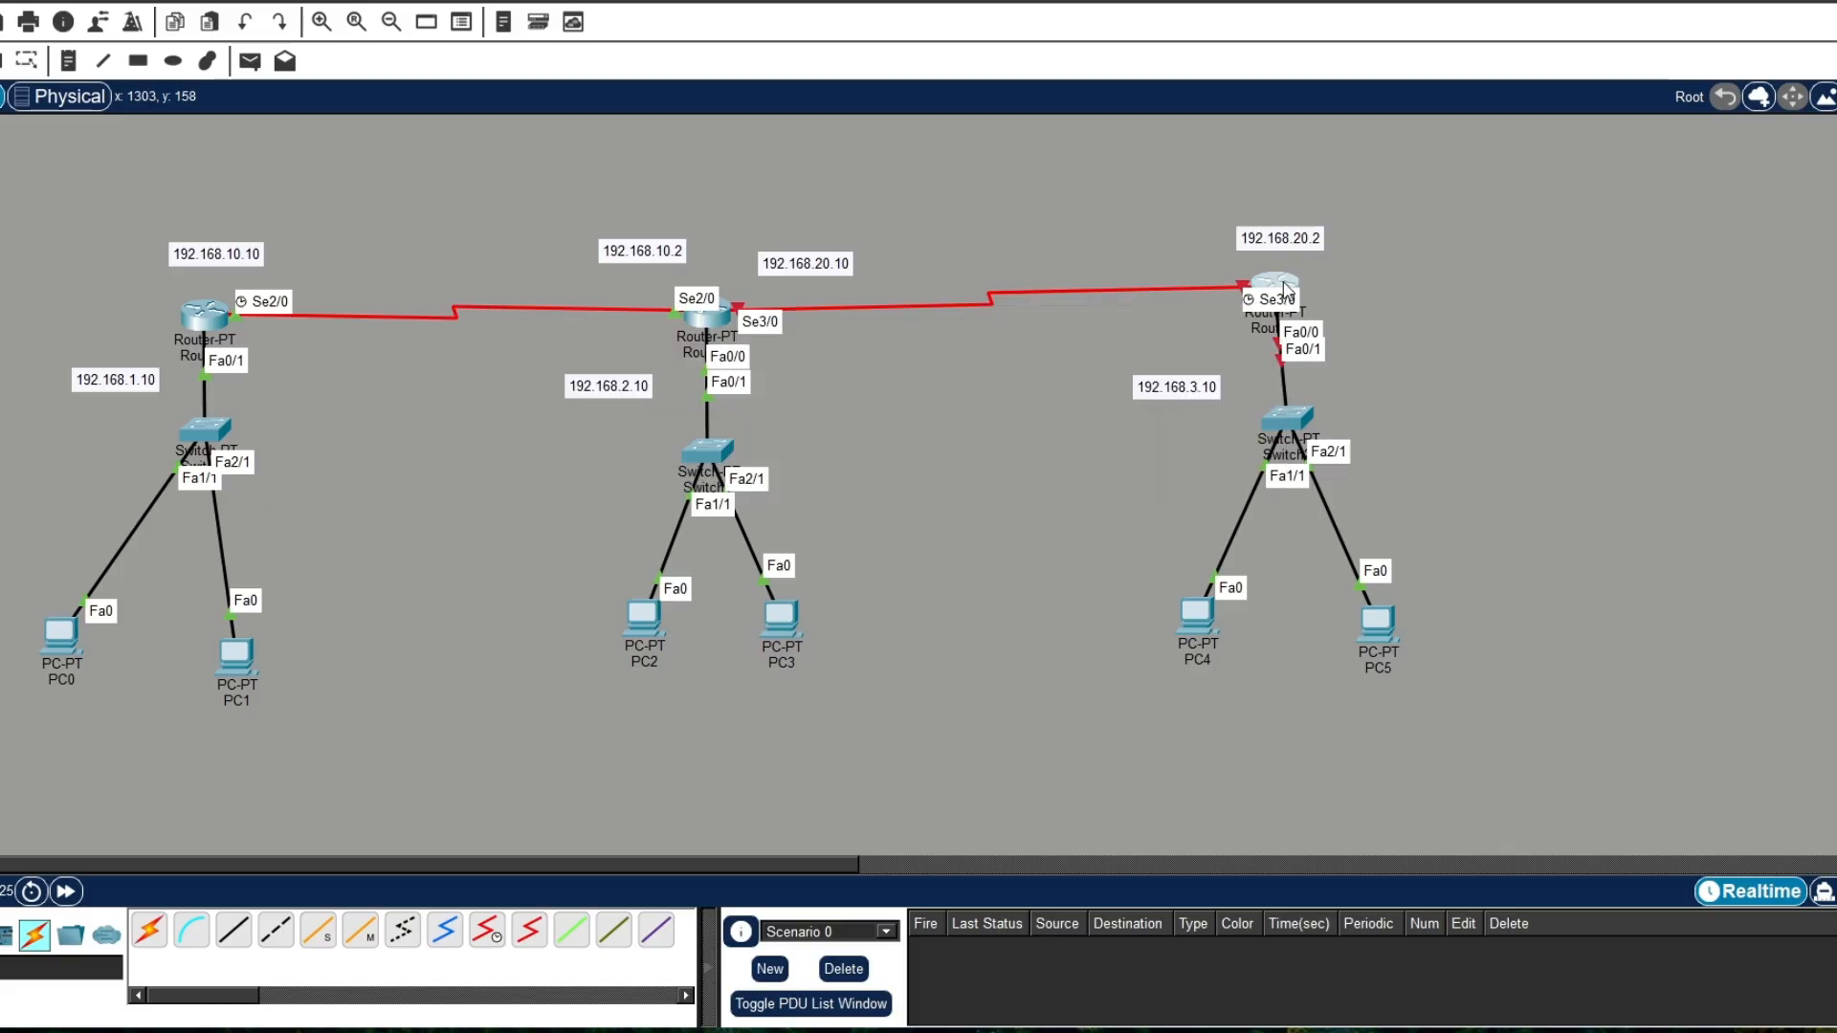
left_click(634, 67)
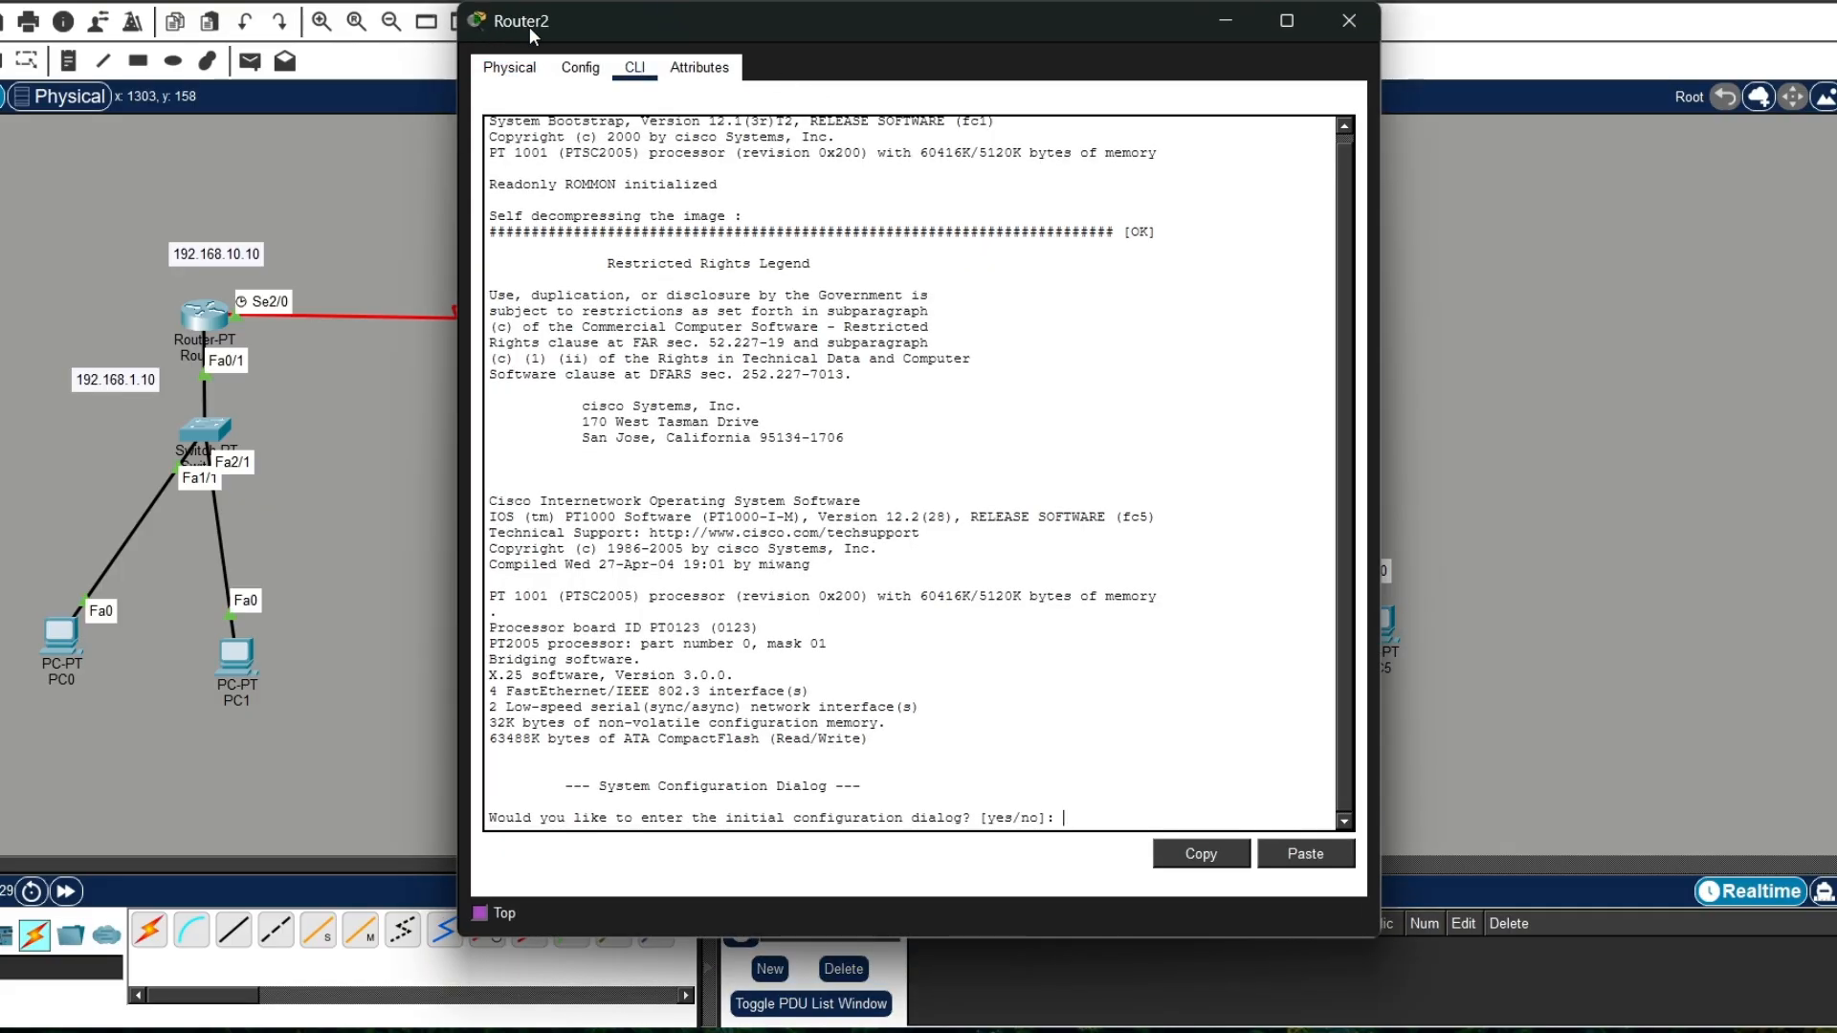
type("no")
key("Return")
key("Return")
type("en")
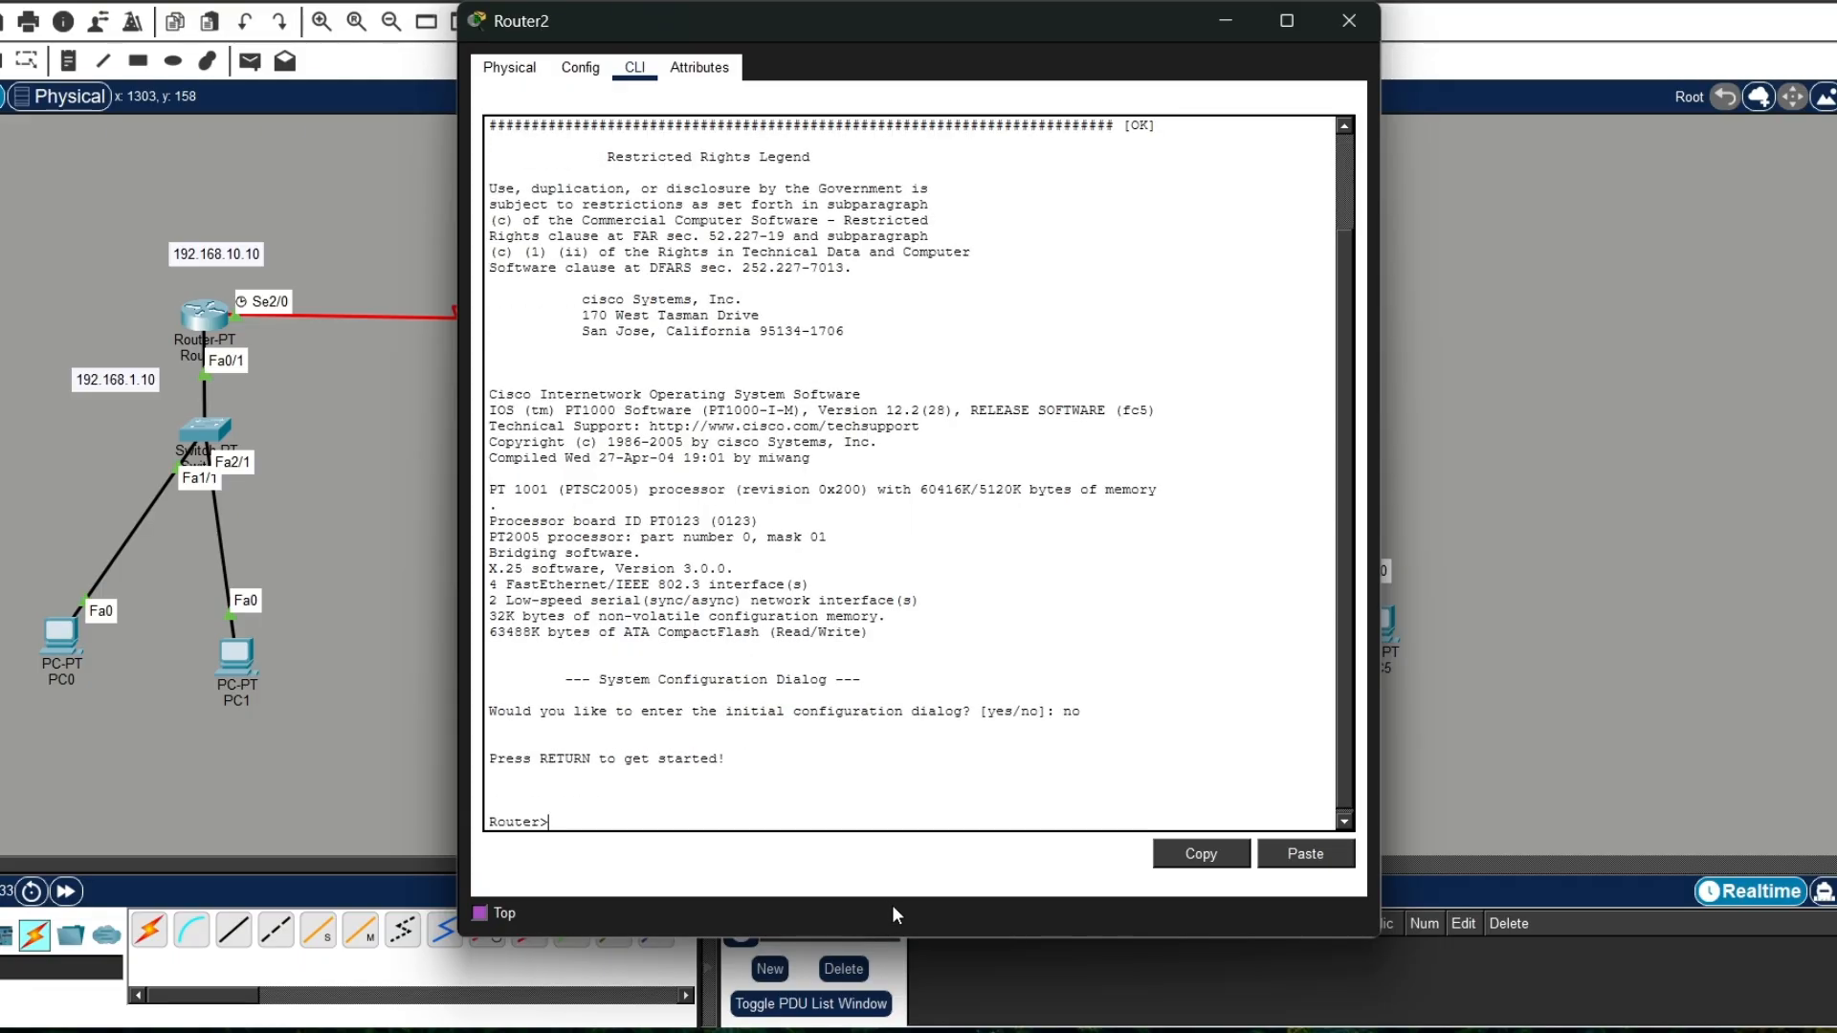
key("Return")
type("conft")
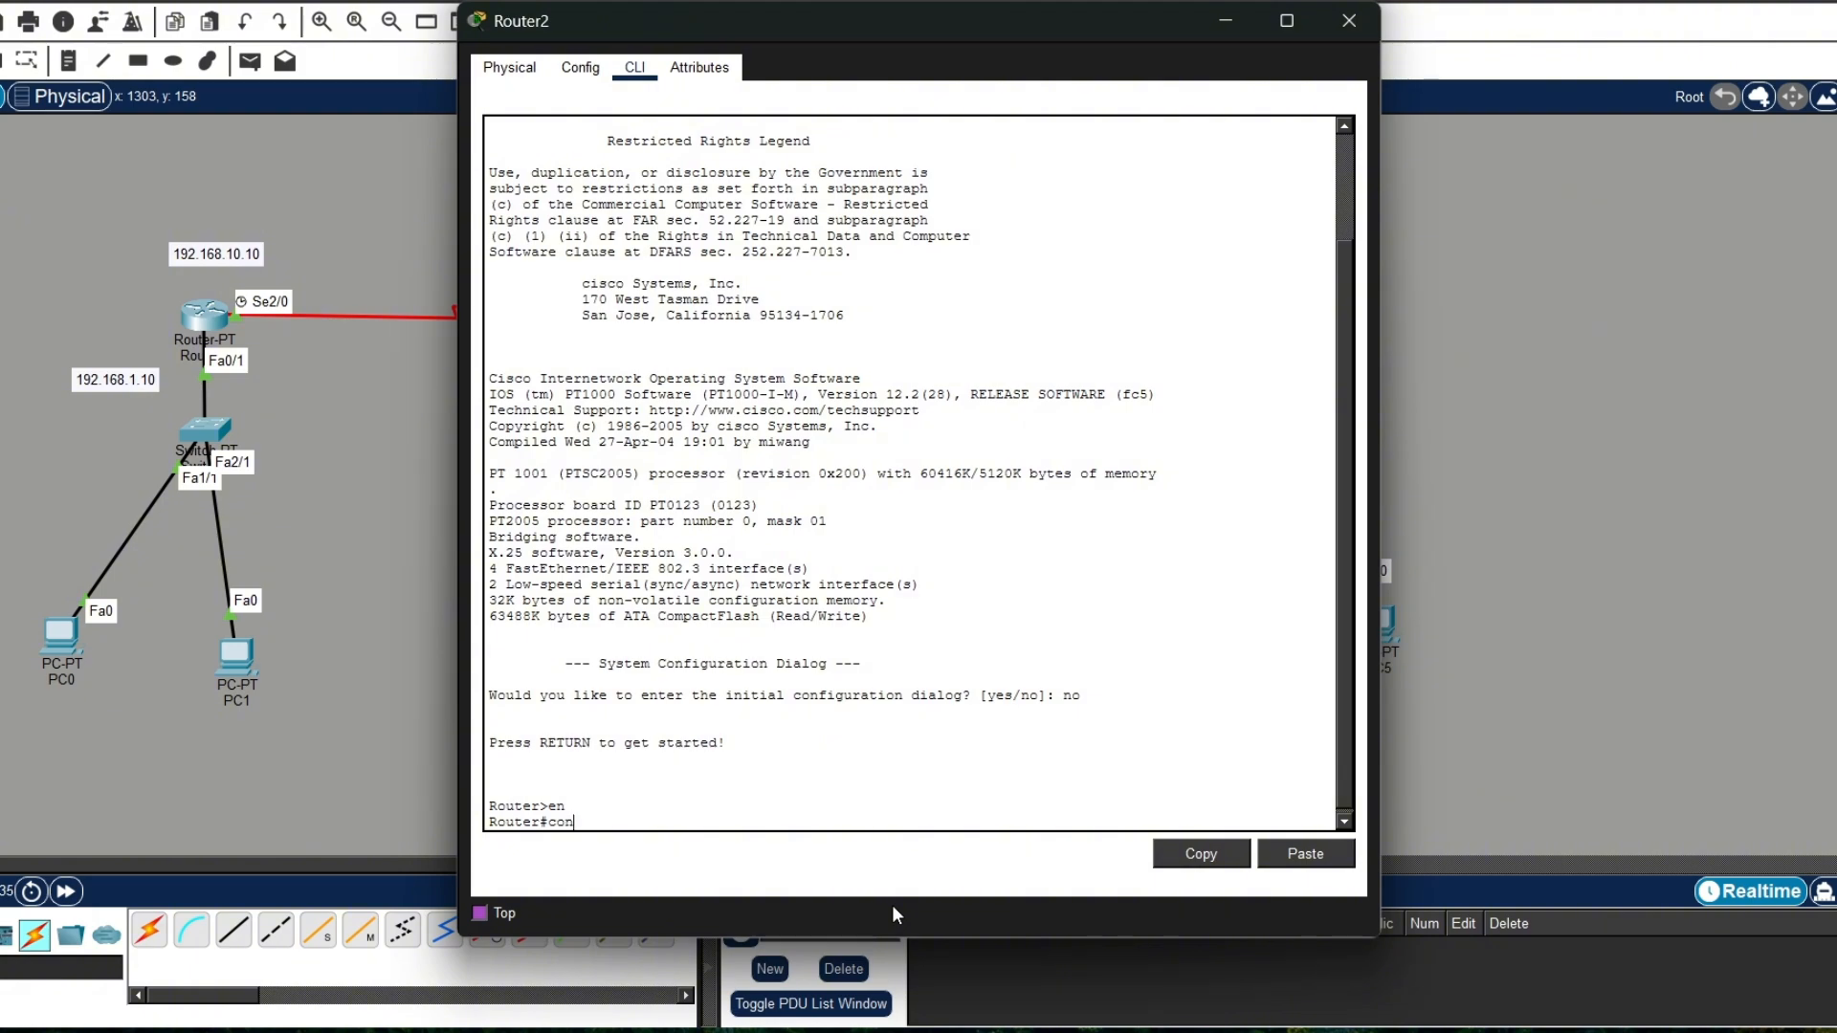
key("Return")
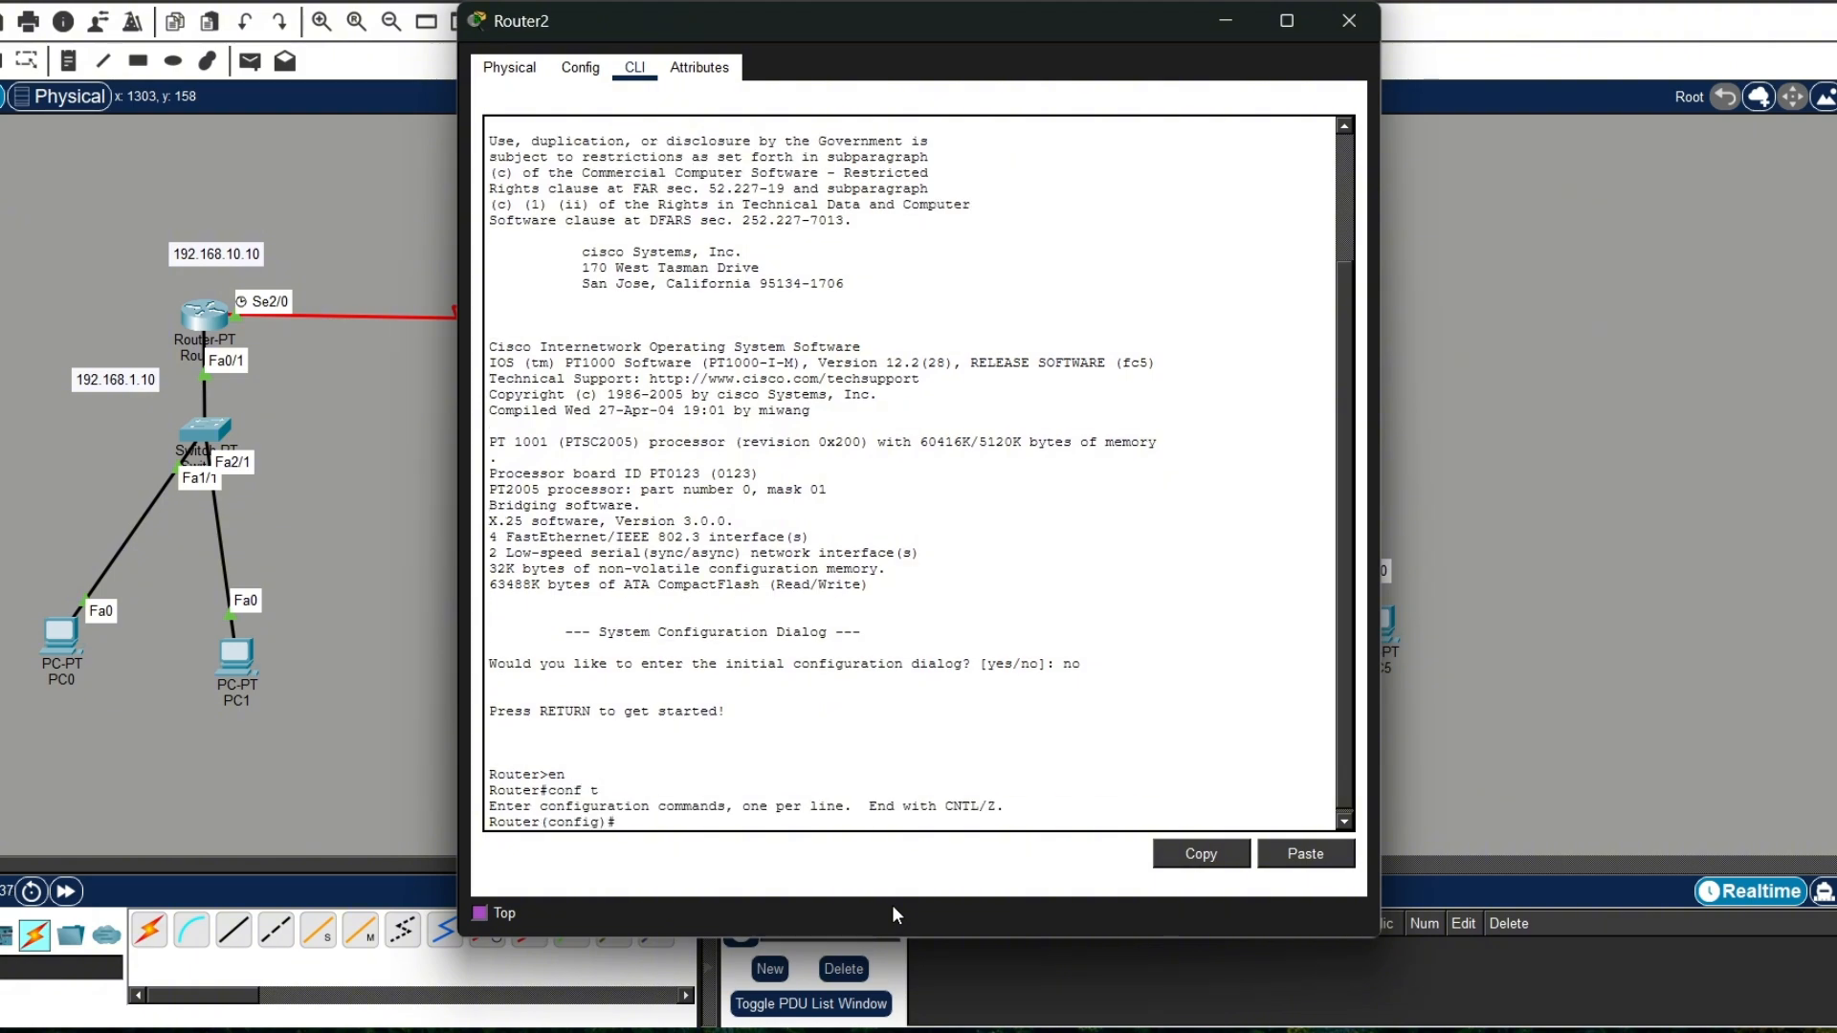
Step: Select interface fa0/0 on Router2 and assign it the IP address 192.168.3.10 with mask 255.255.255.0
type("int fa 0/0")
key("Return")
type("ip add")
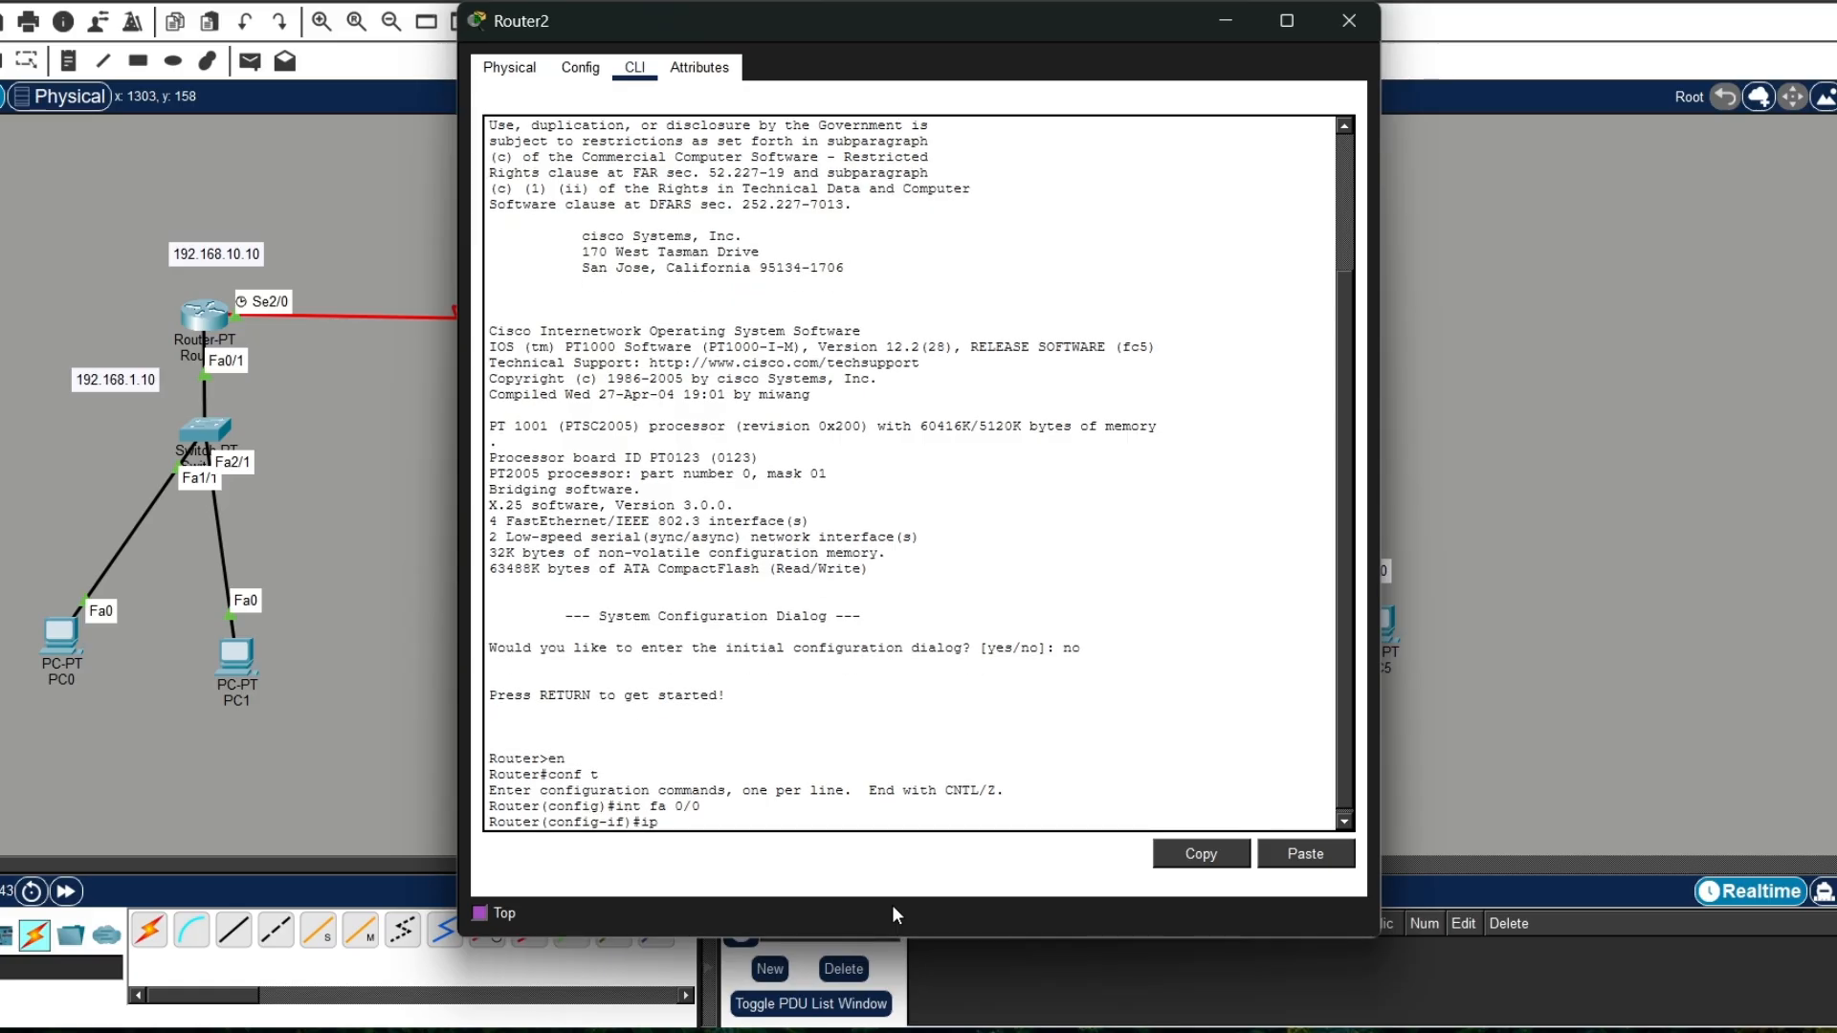
key("Tab")
type(".1")
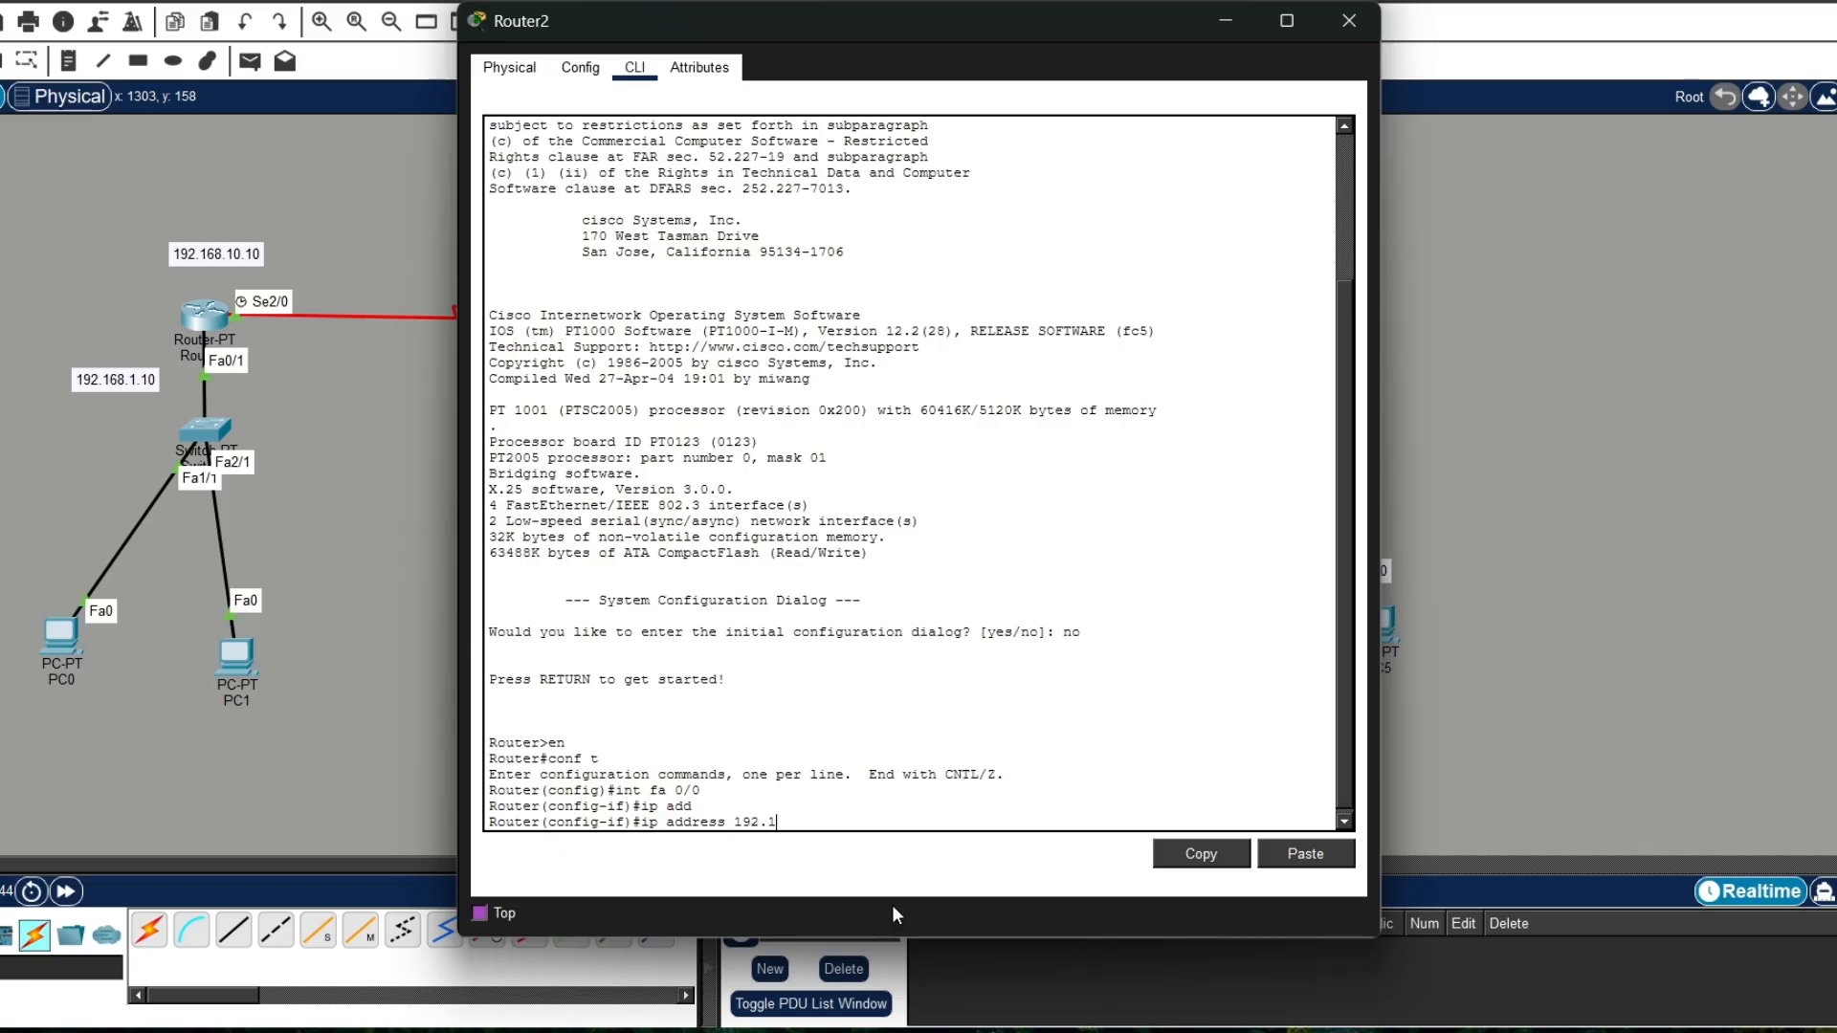
type("68.3.10 255.255.255.0")
key("Return")
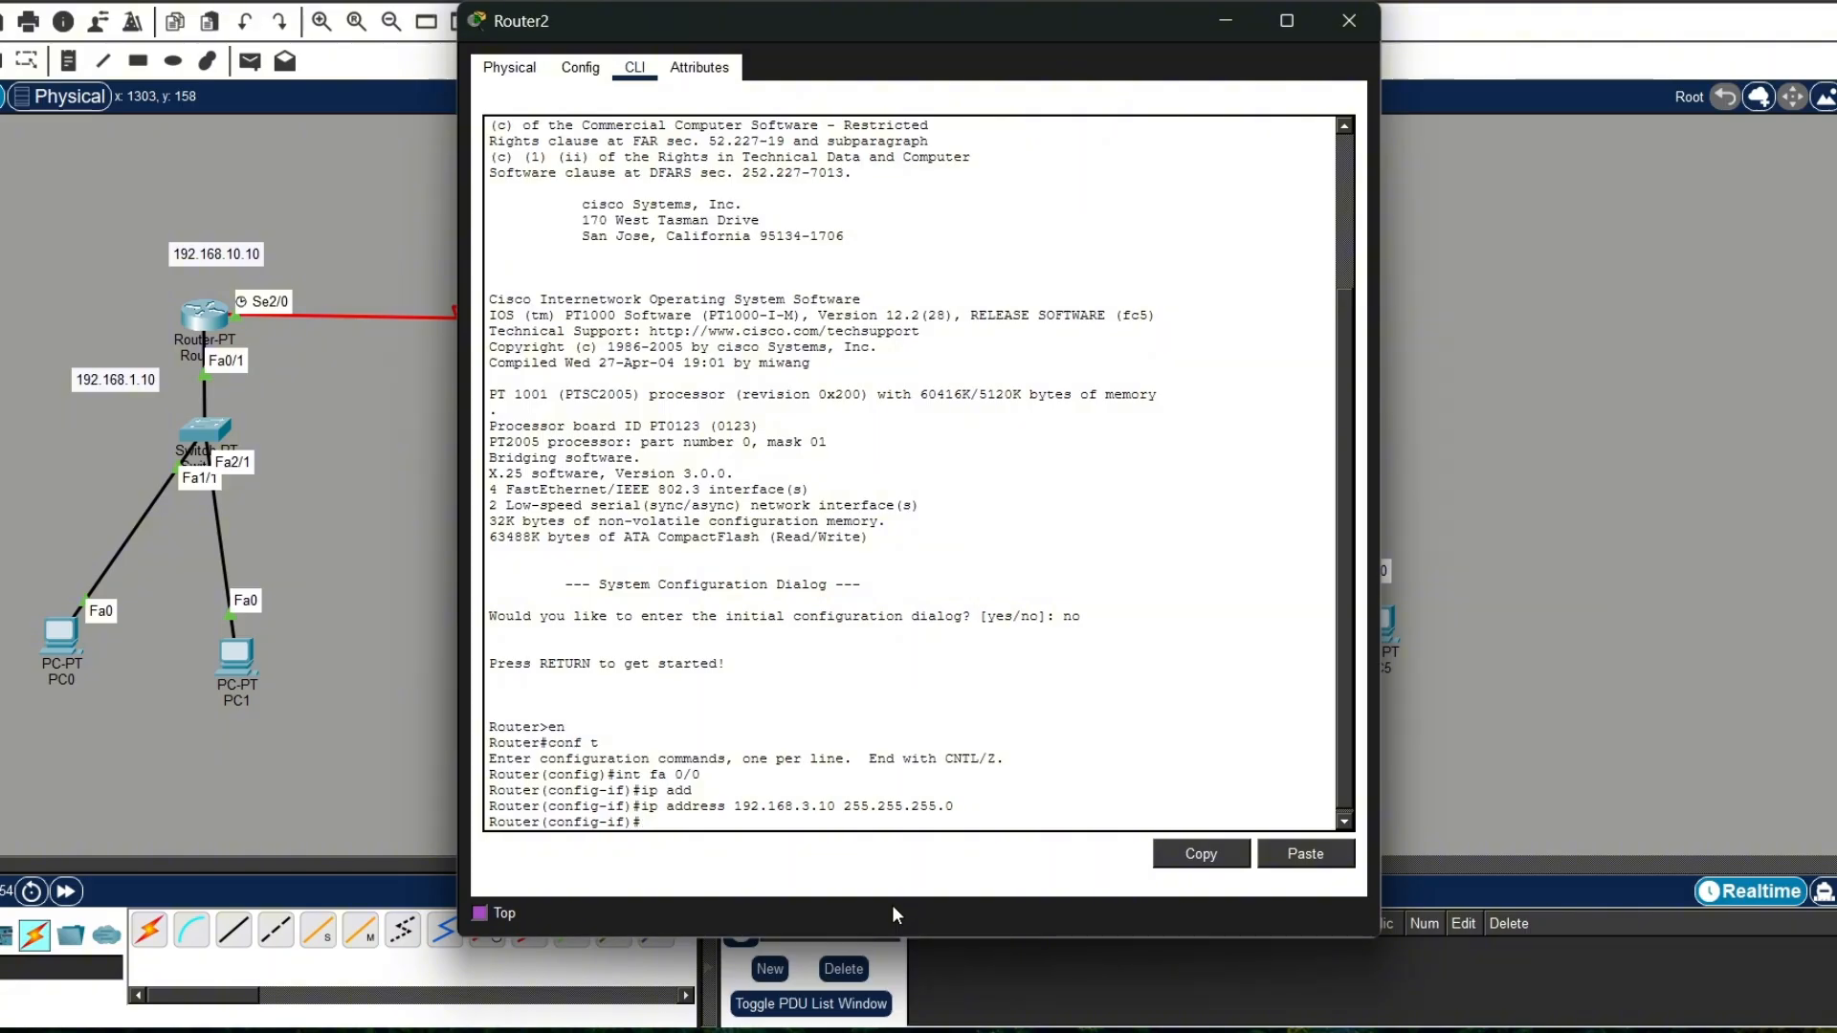
Step: Enable Router2's fa0/0 with no shutdown and exit to global configuration mode
type("no shu")
key("Tab")
key("Return")
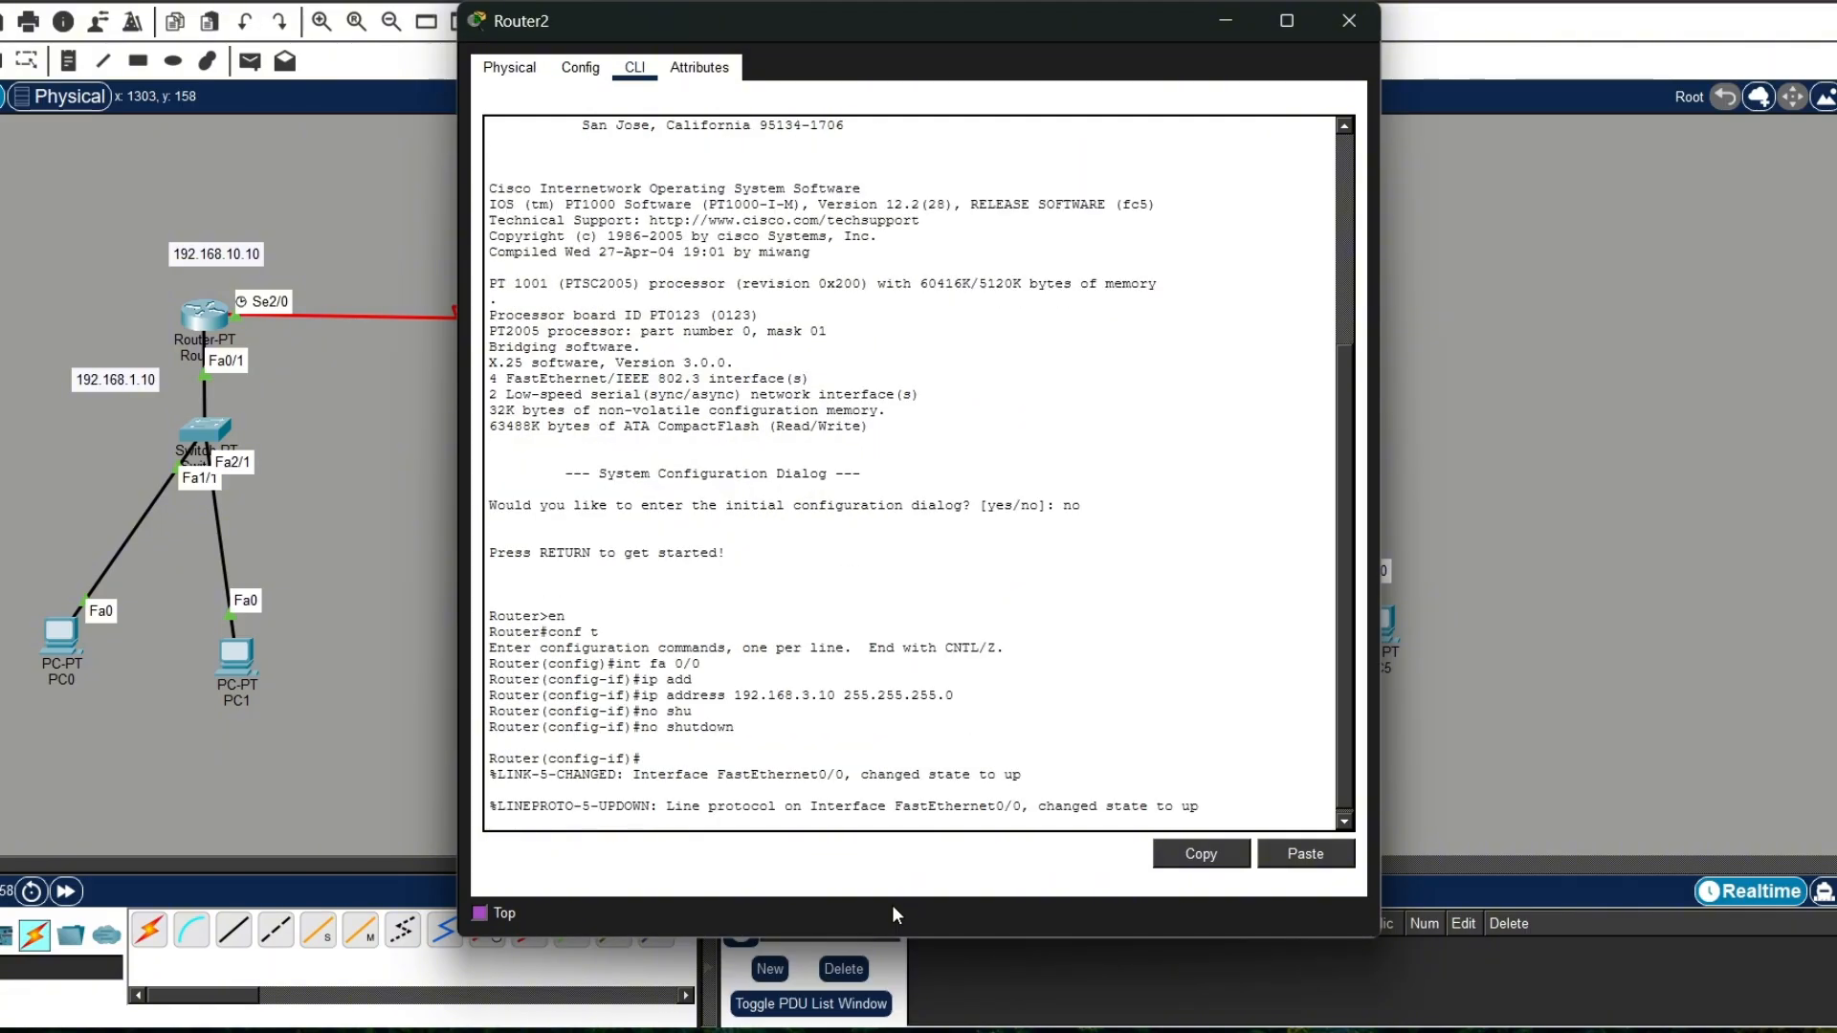
type("ex")
key("Return")
Step: Create a DHCP pool named kanan on Router2
type("ip ")
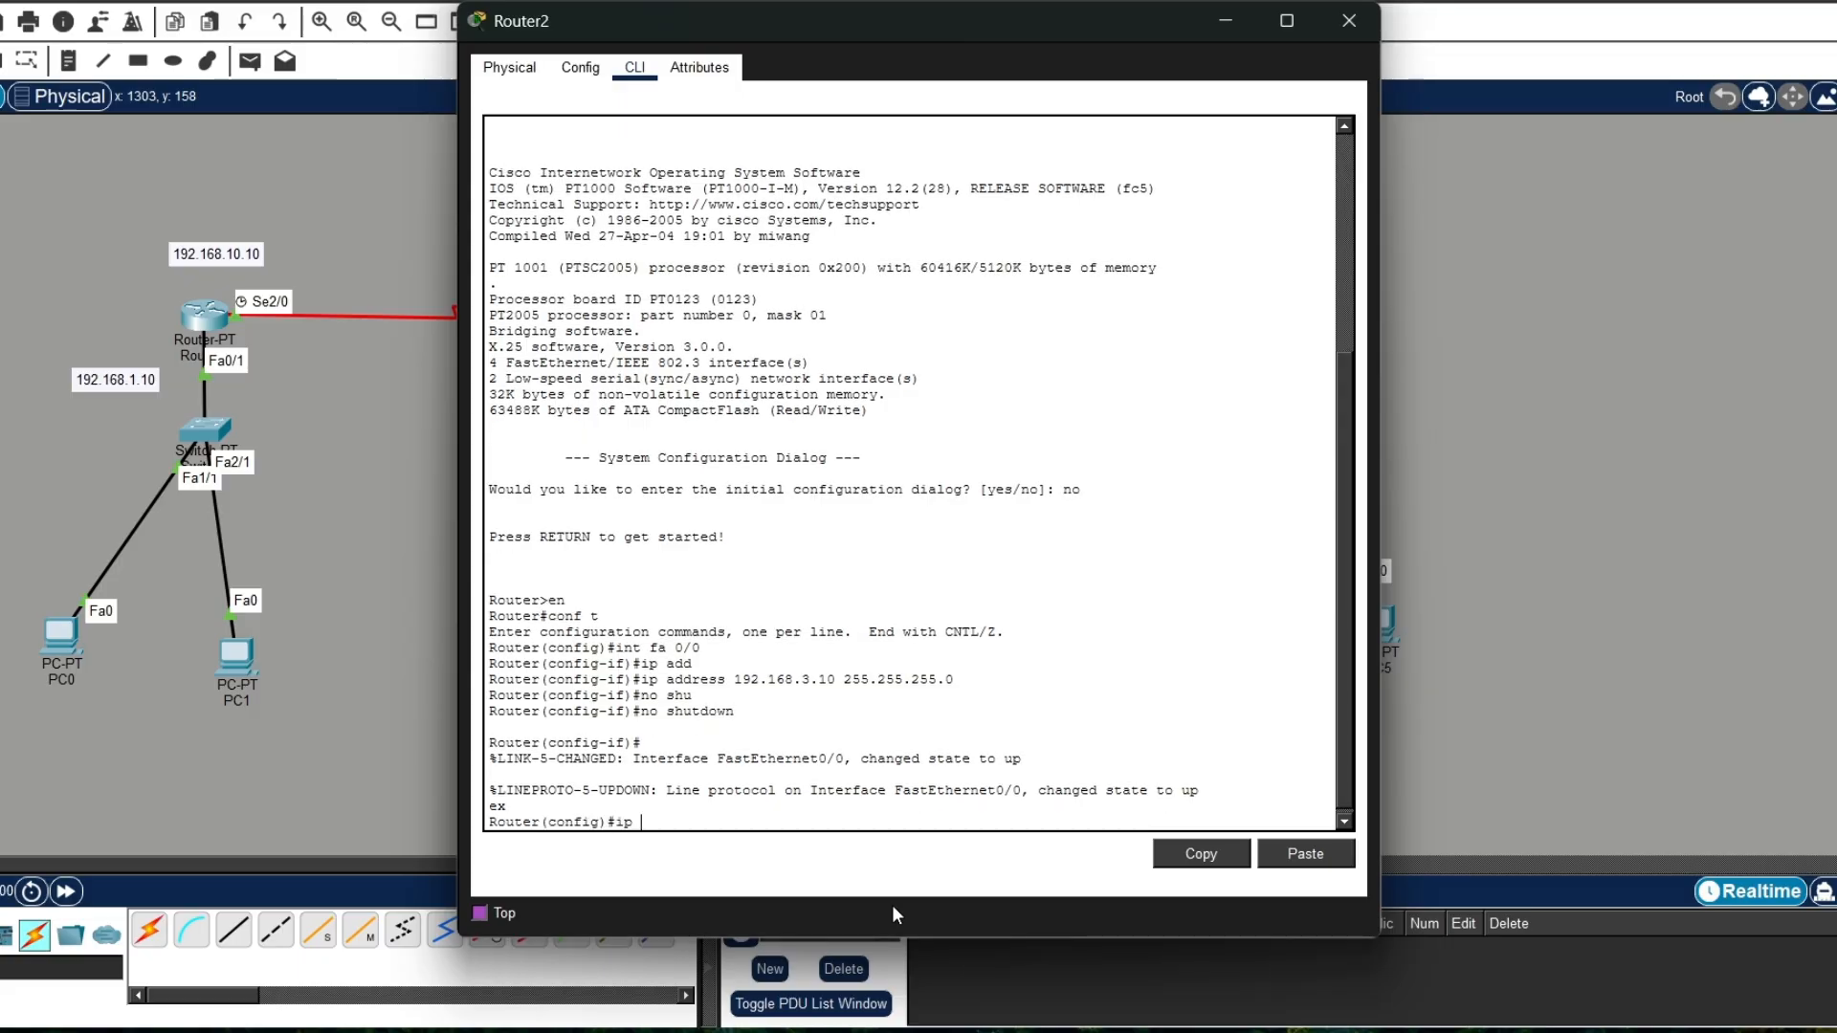
type("dhcp pool kanan")
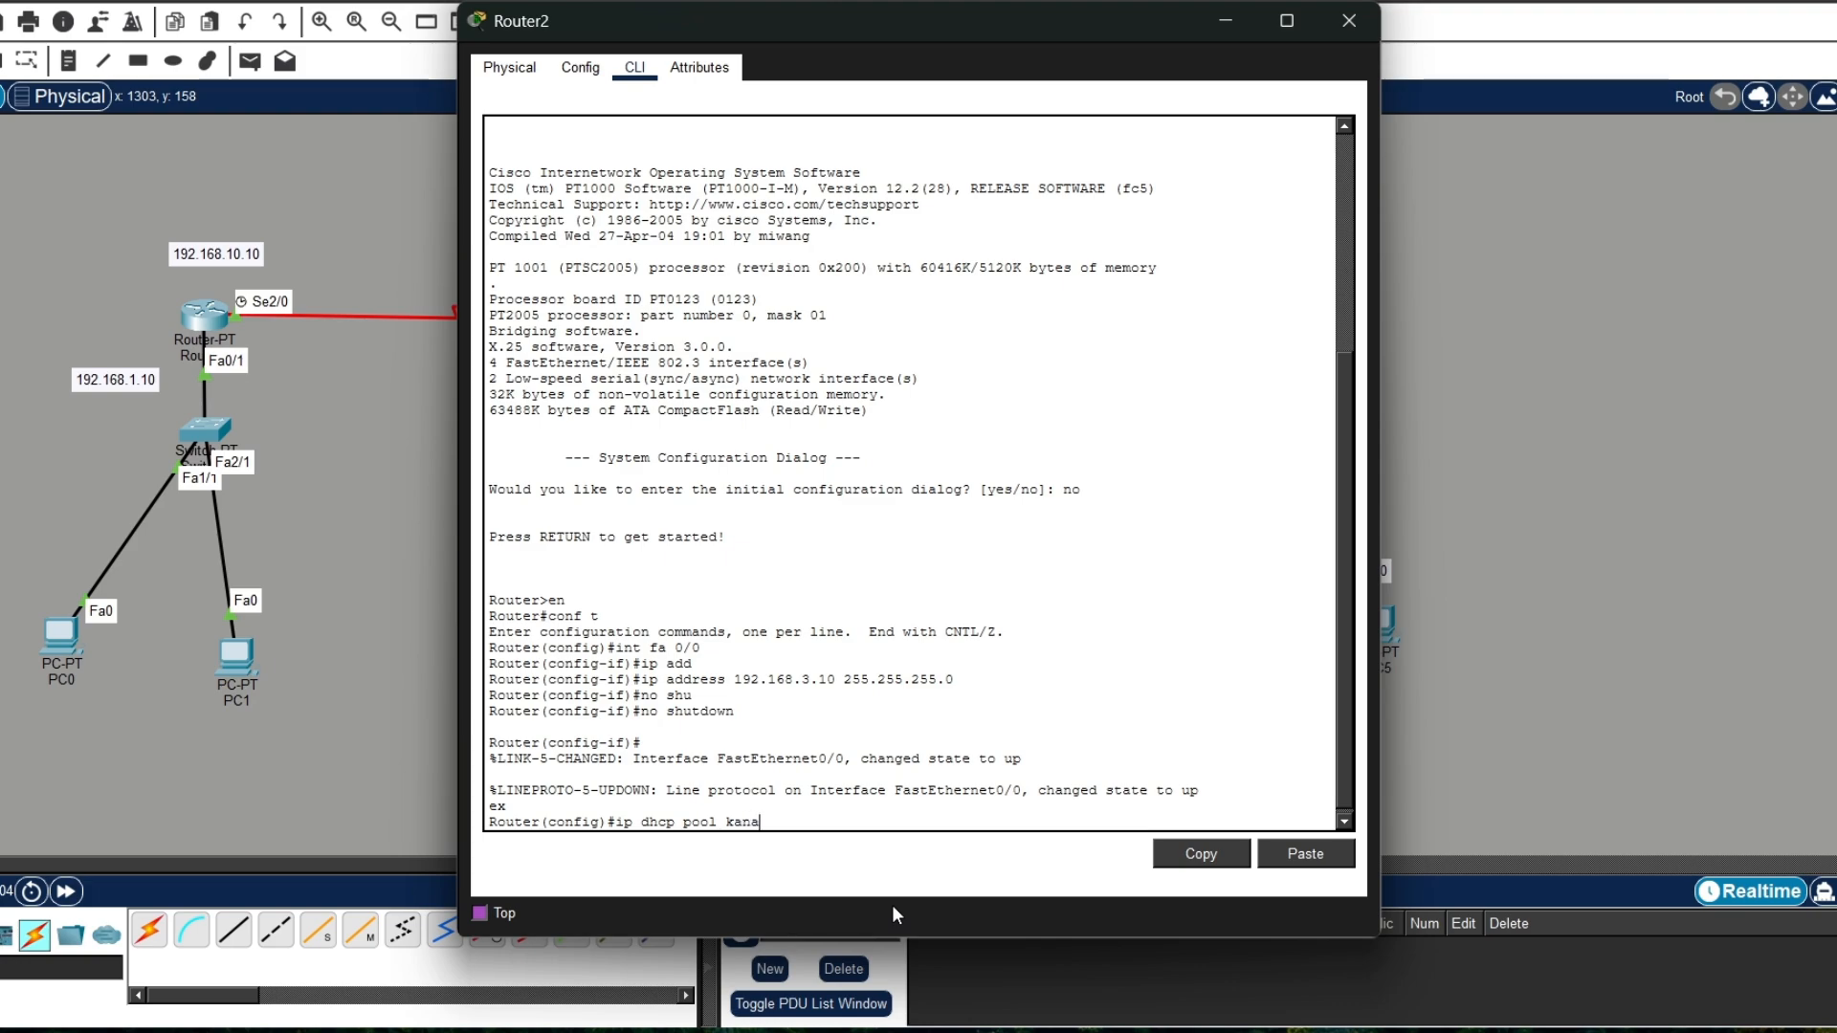
key("Return")
Step: Set the kanan pool's network to 192.168.3.0 with mask 255.255.255.0
type("net")
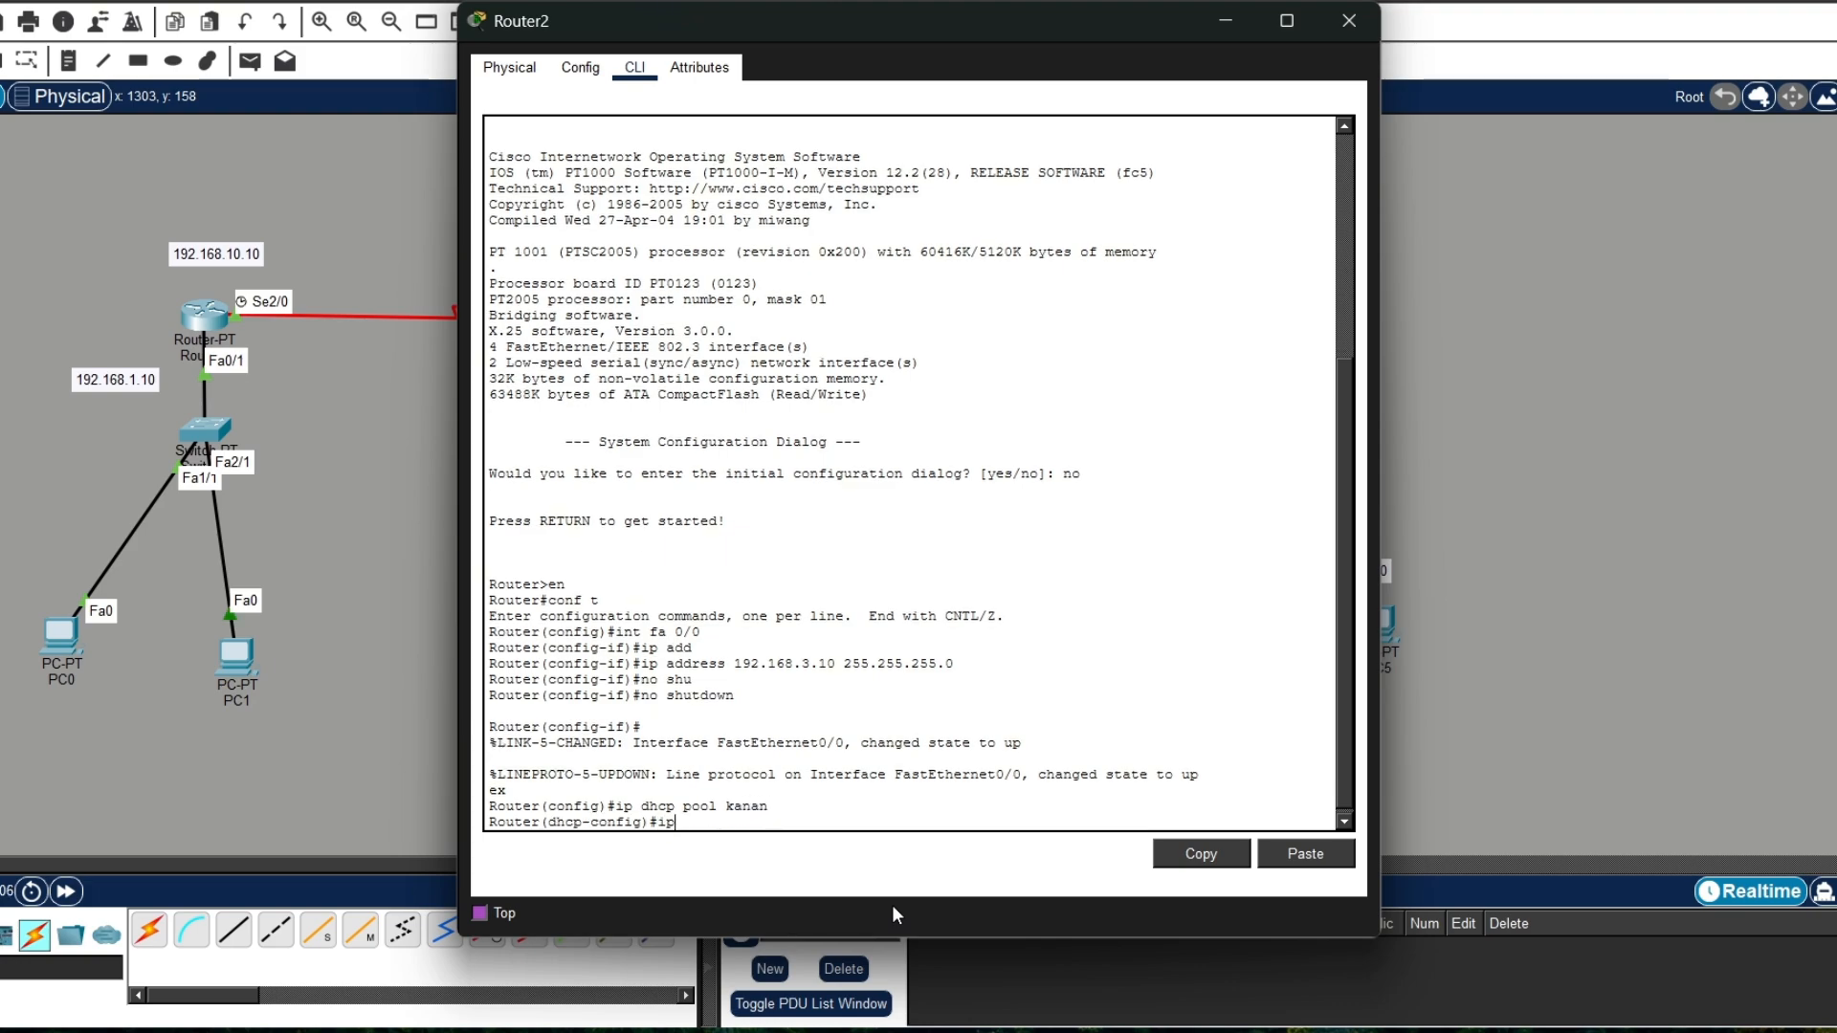
key("Tab")
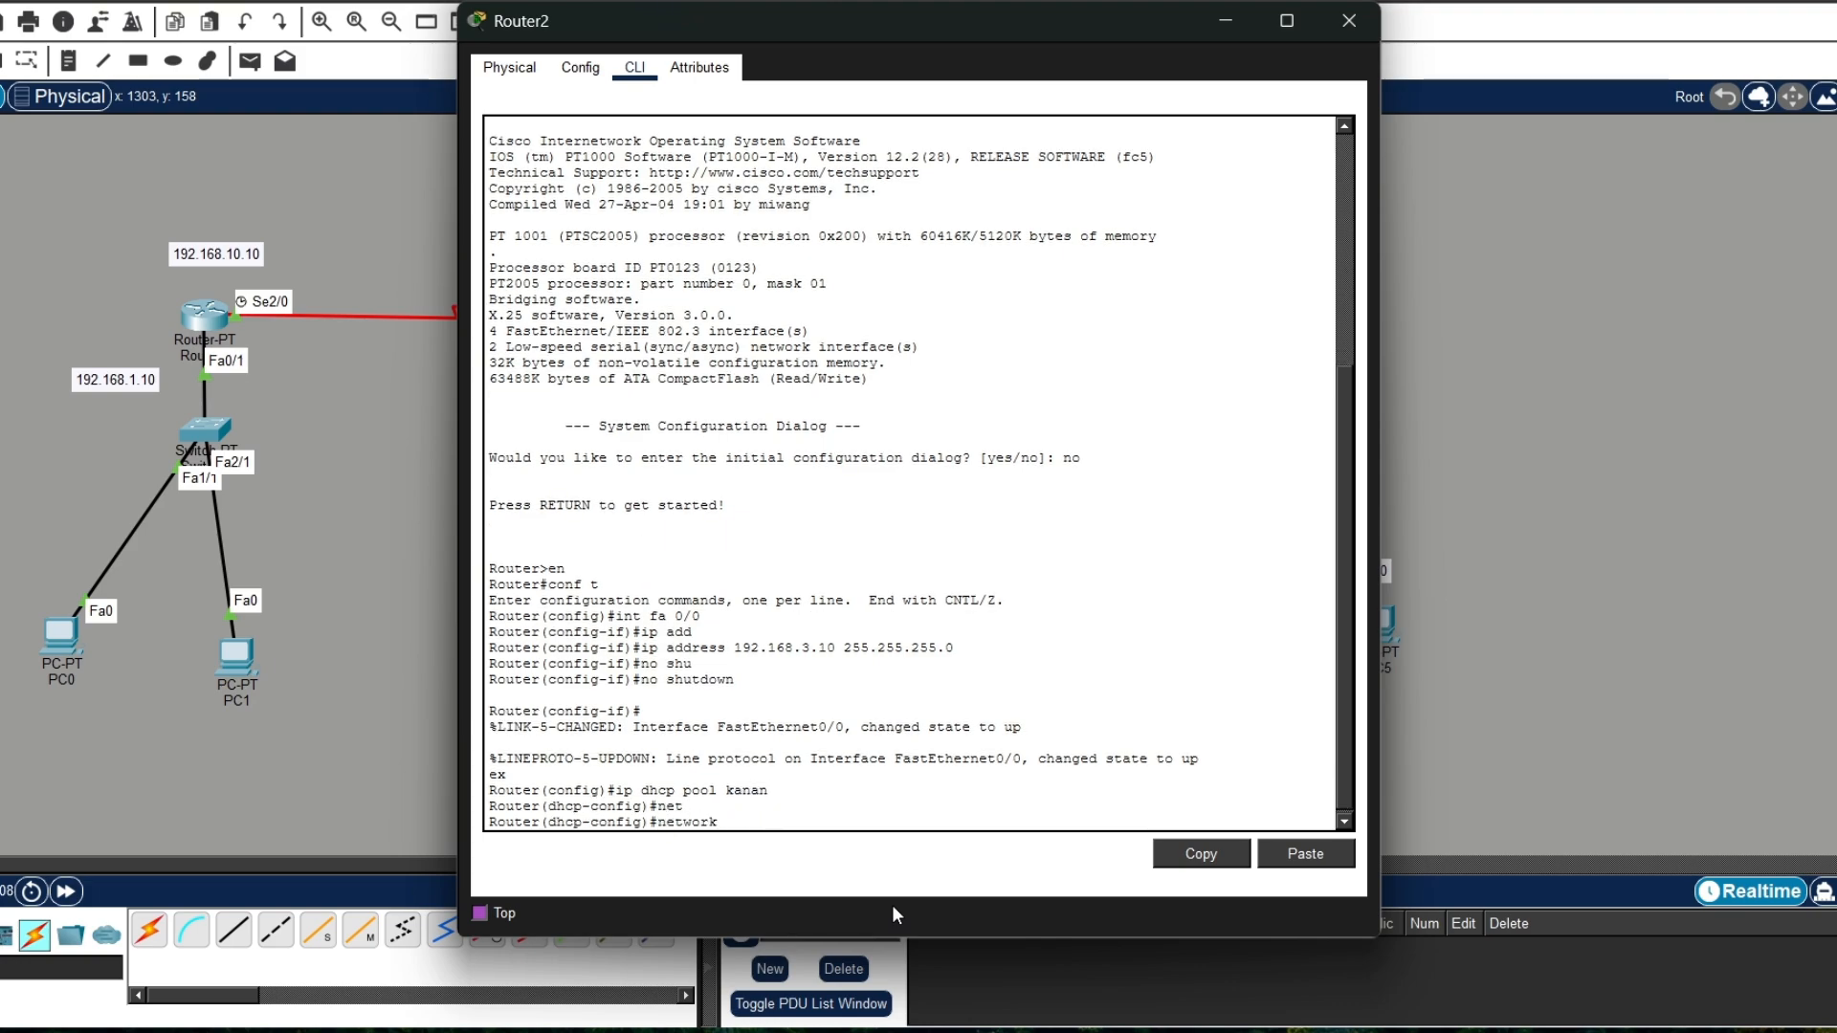
type("192.168.3.0")
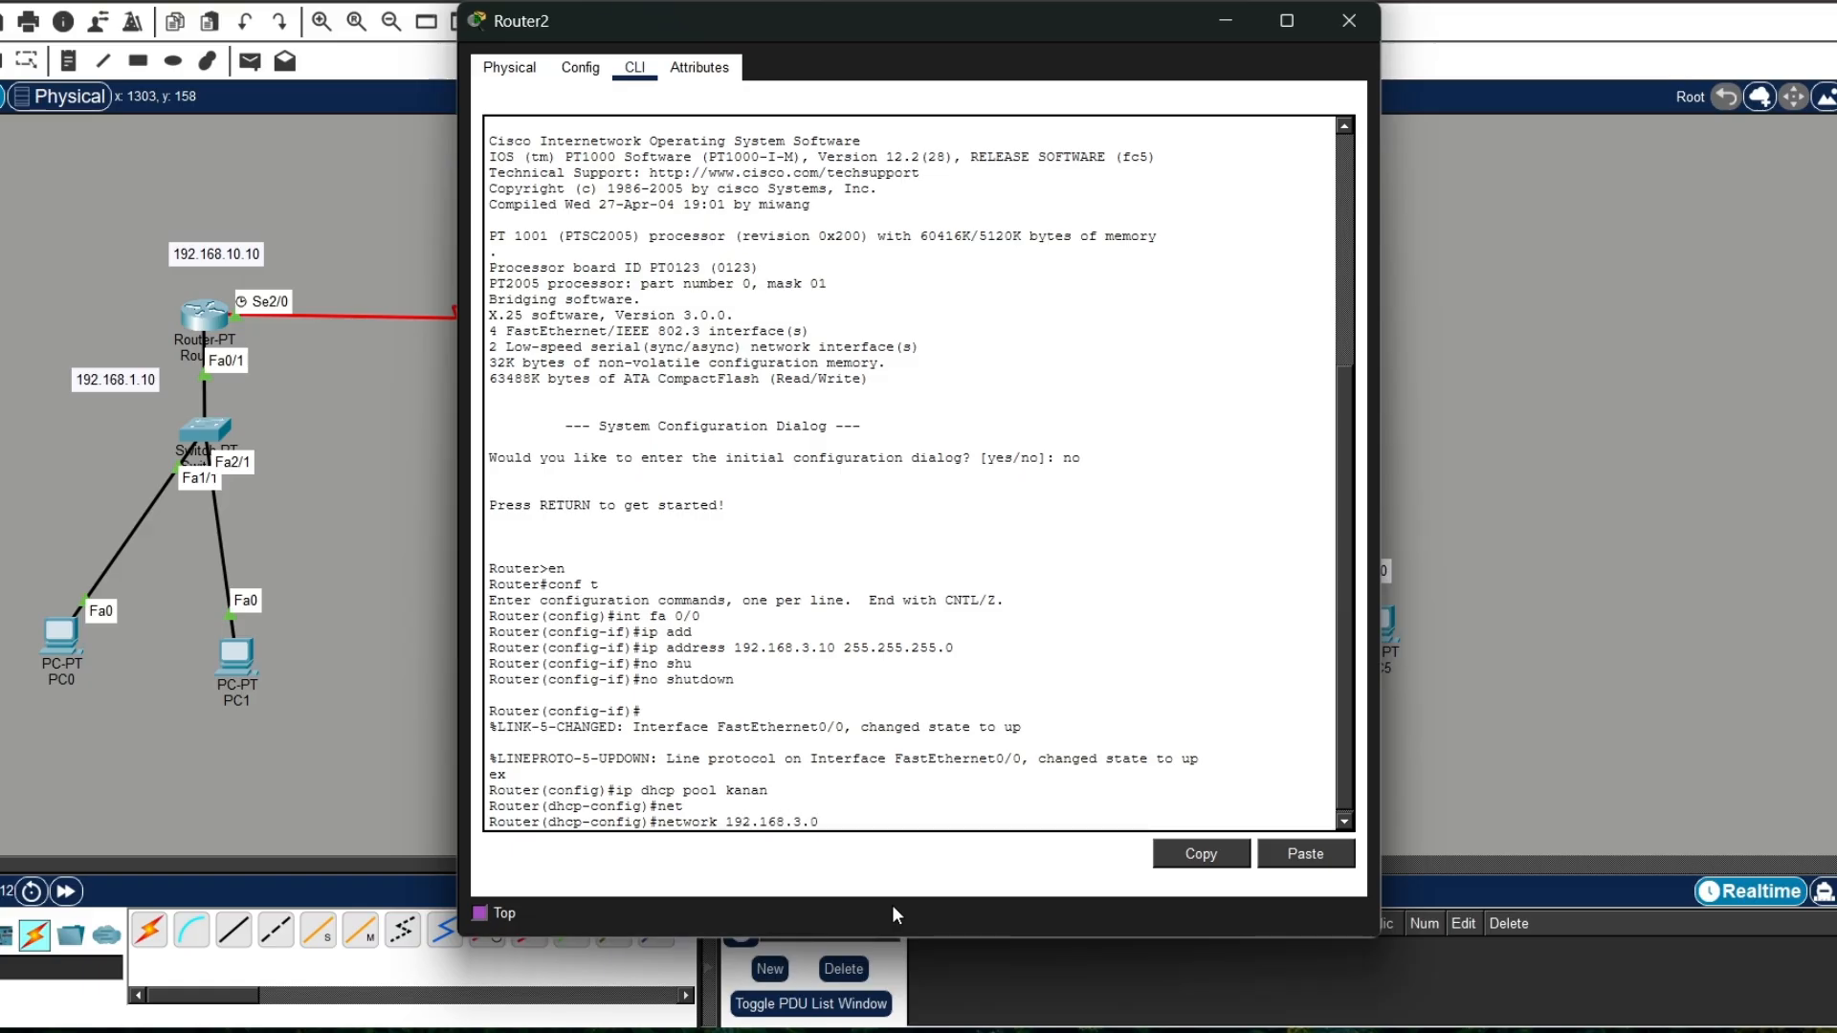
left_click_drag(876, 30, 567, 31)
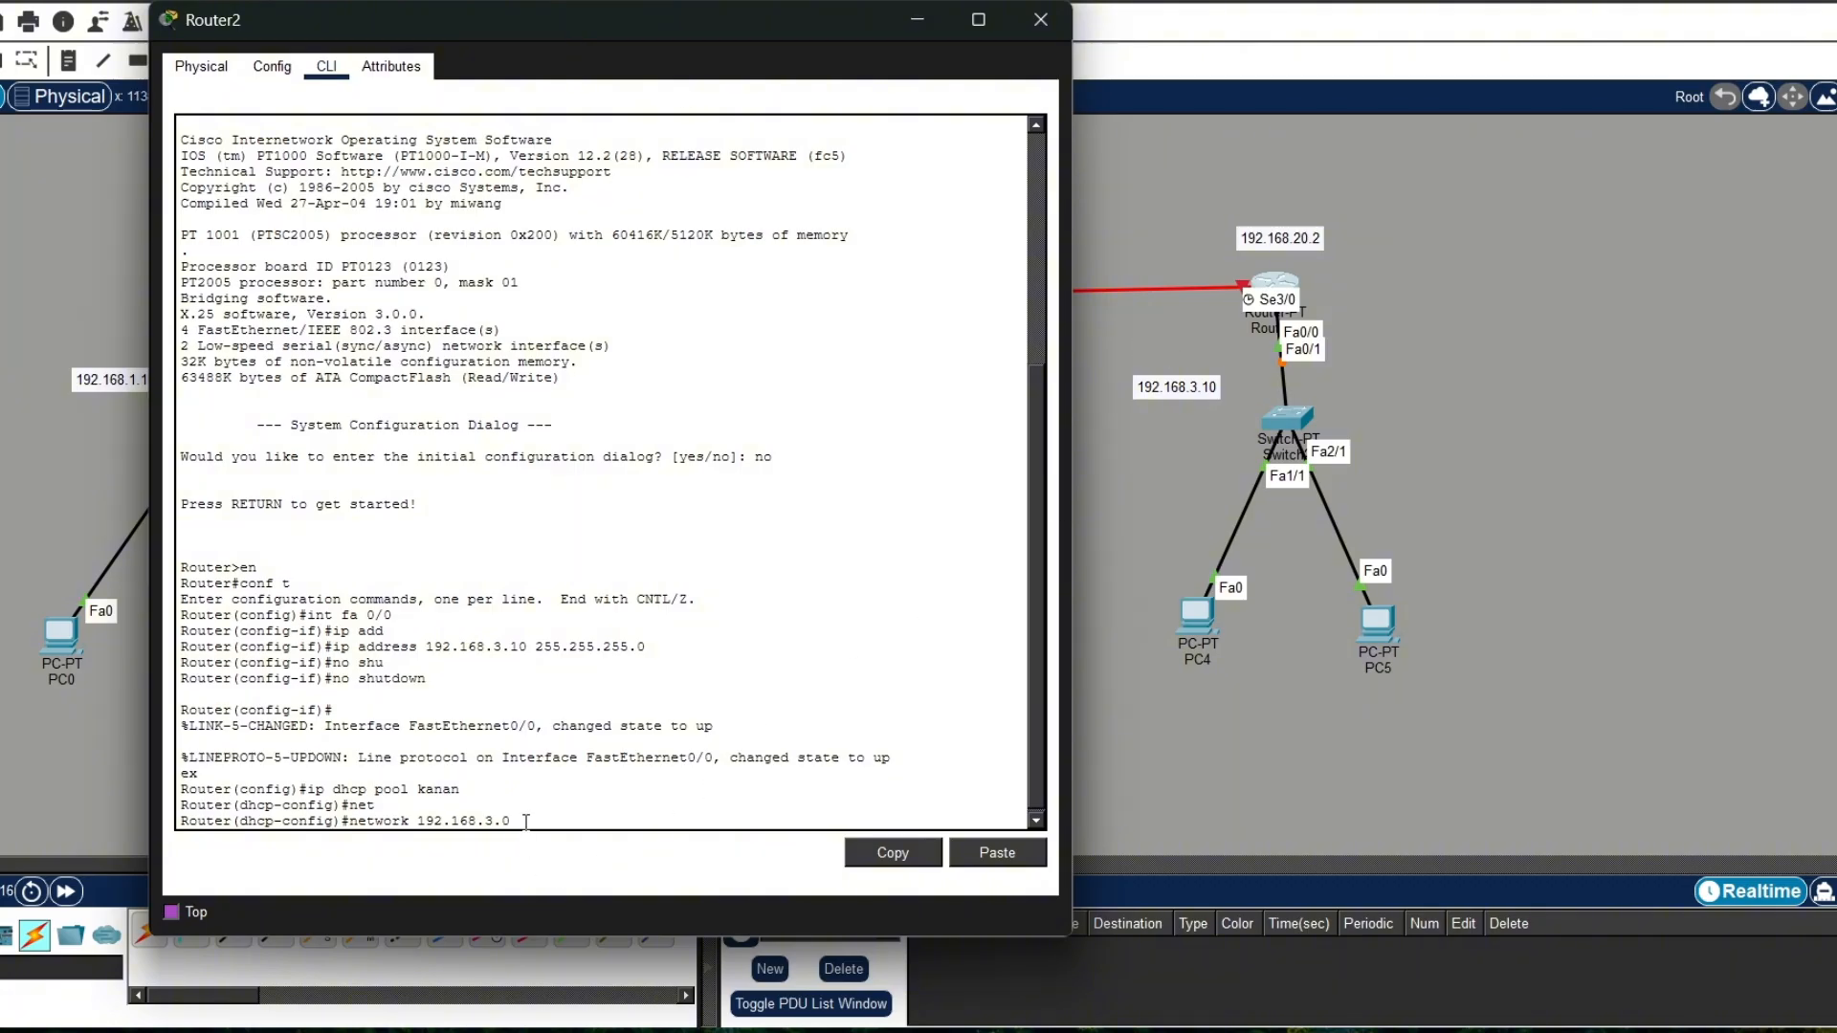
type("255.255.255.0")
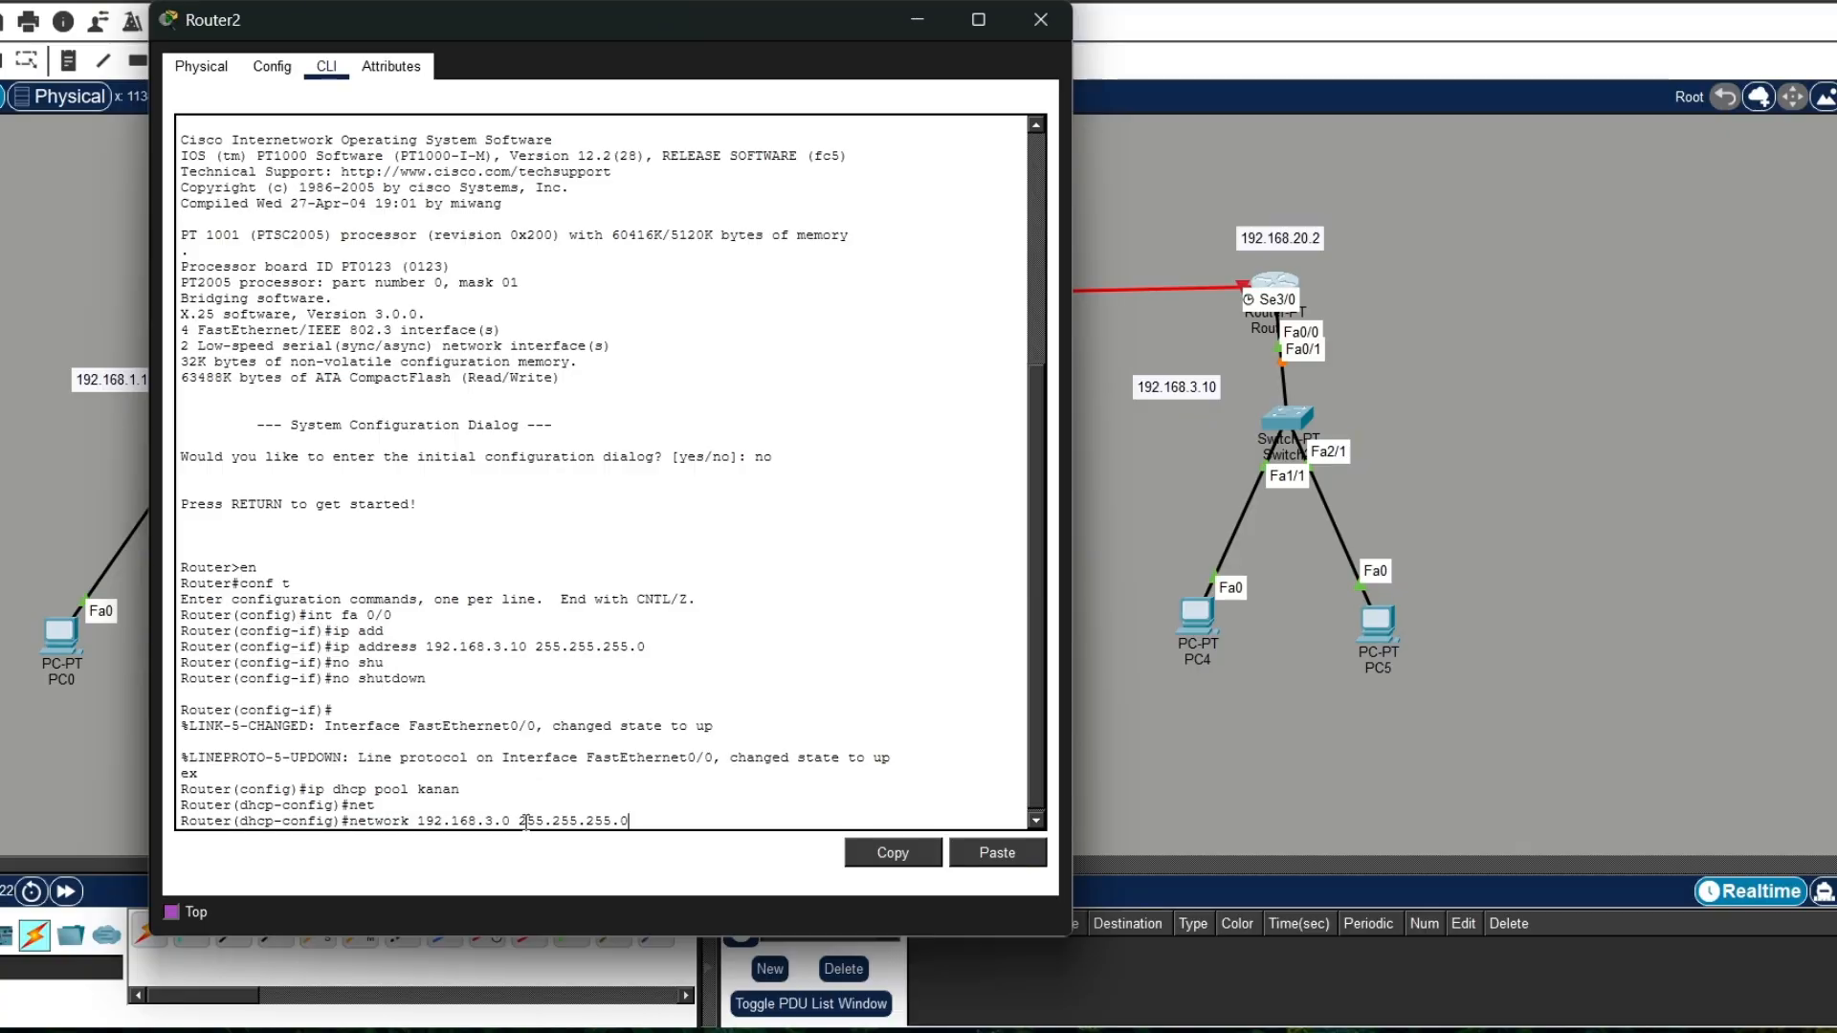
key("Return")
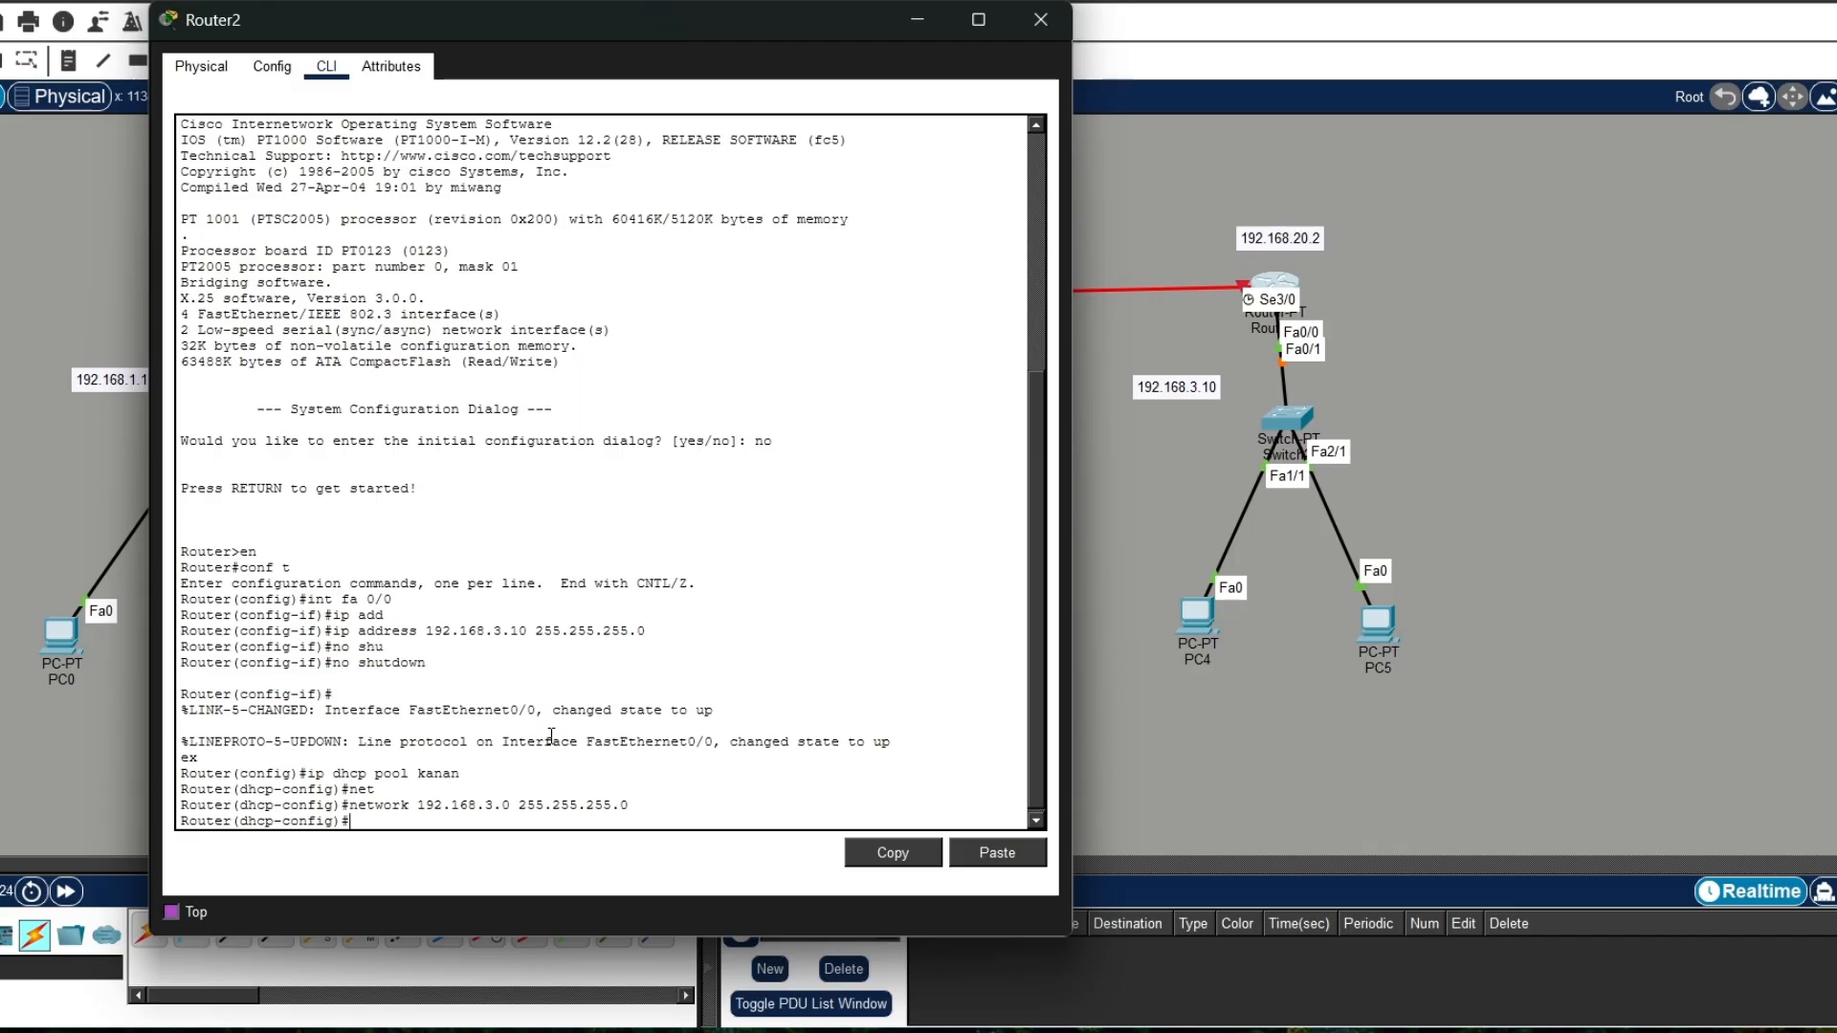
Step: Set the kanan pool's default-router to 192.168.3.10
type("def")
key("Tab")
type("192.1")
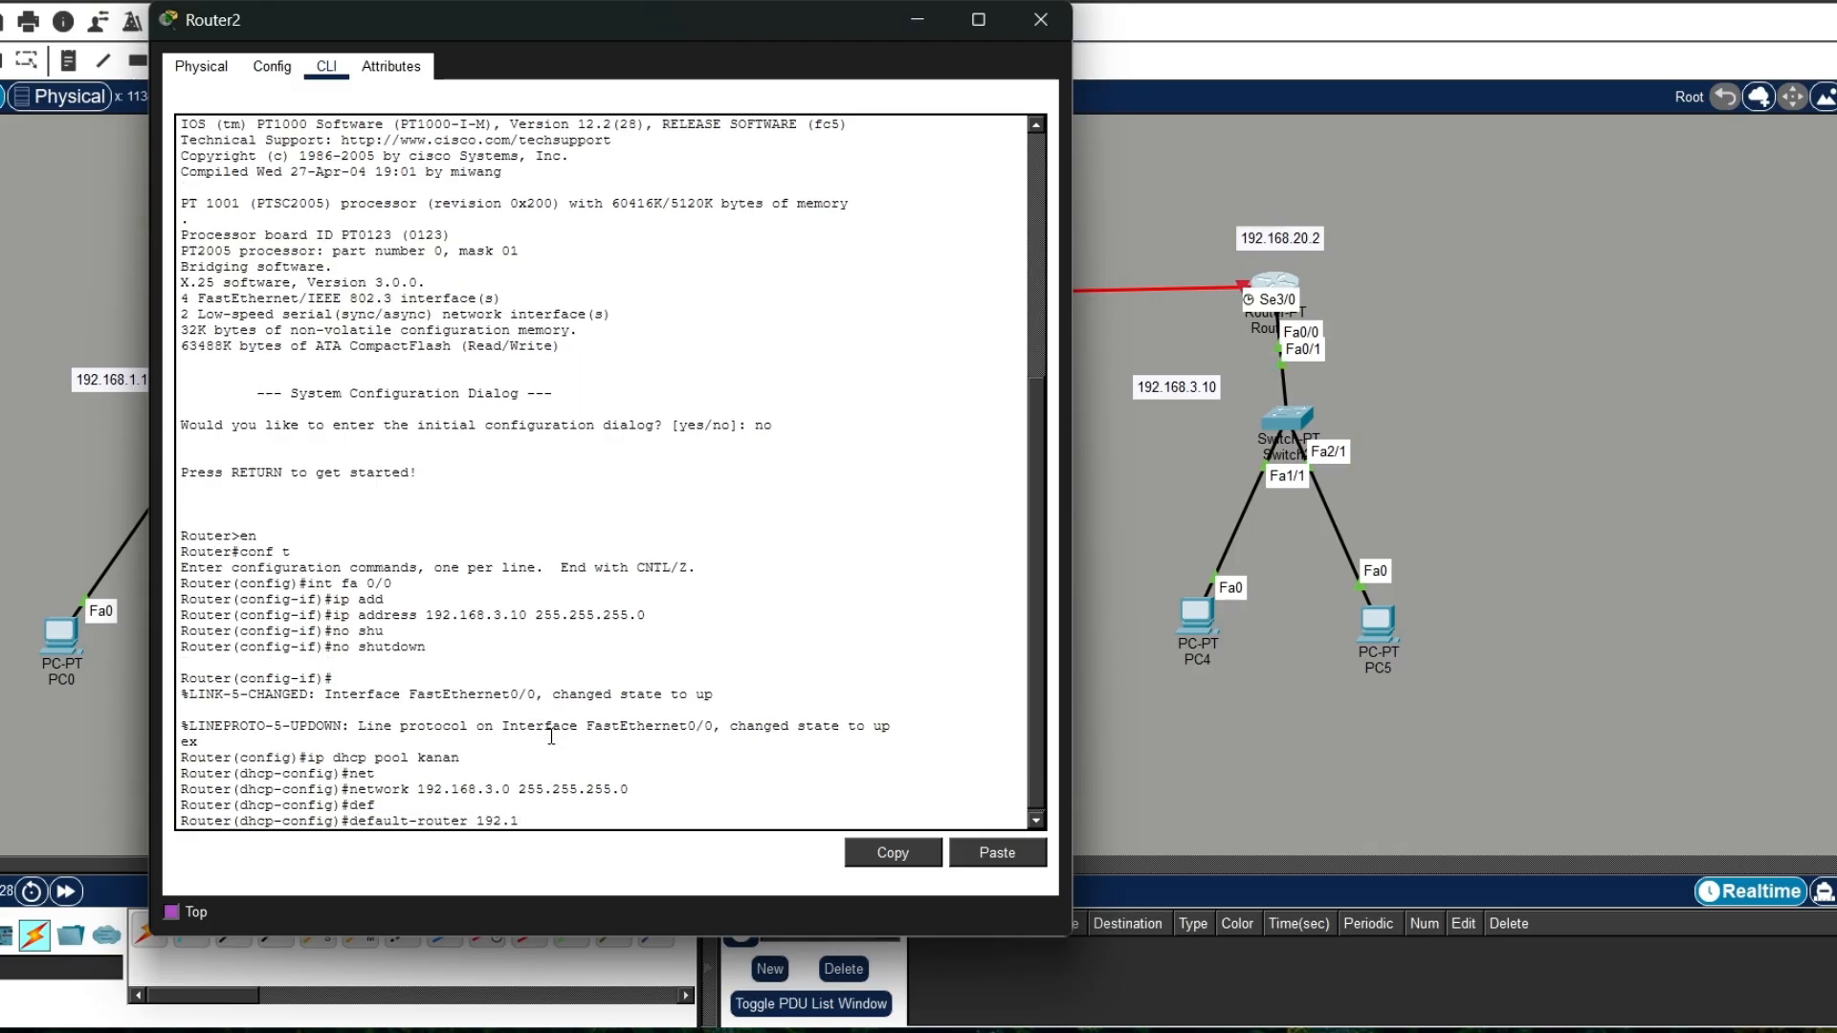
type("69")
key("BackSpace")
type("8")
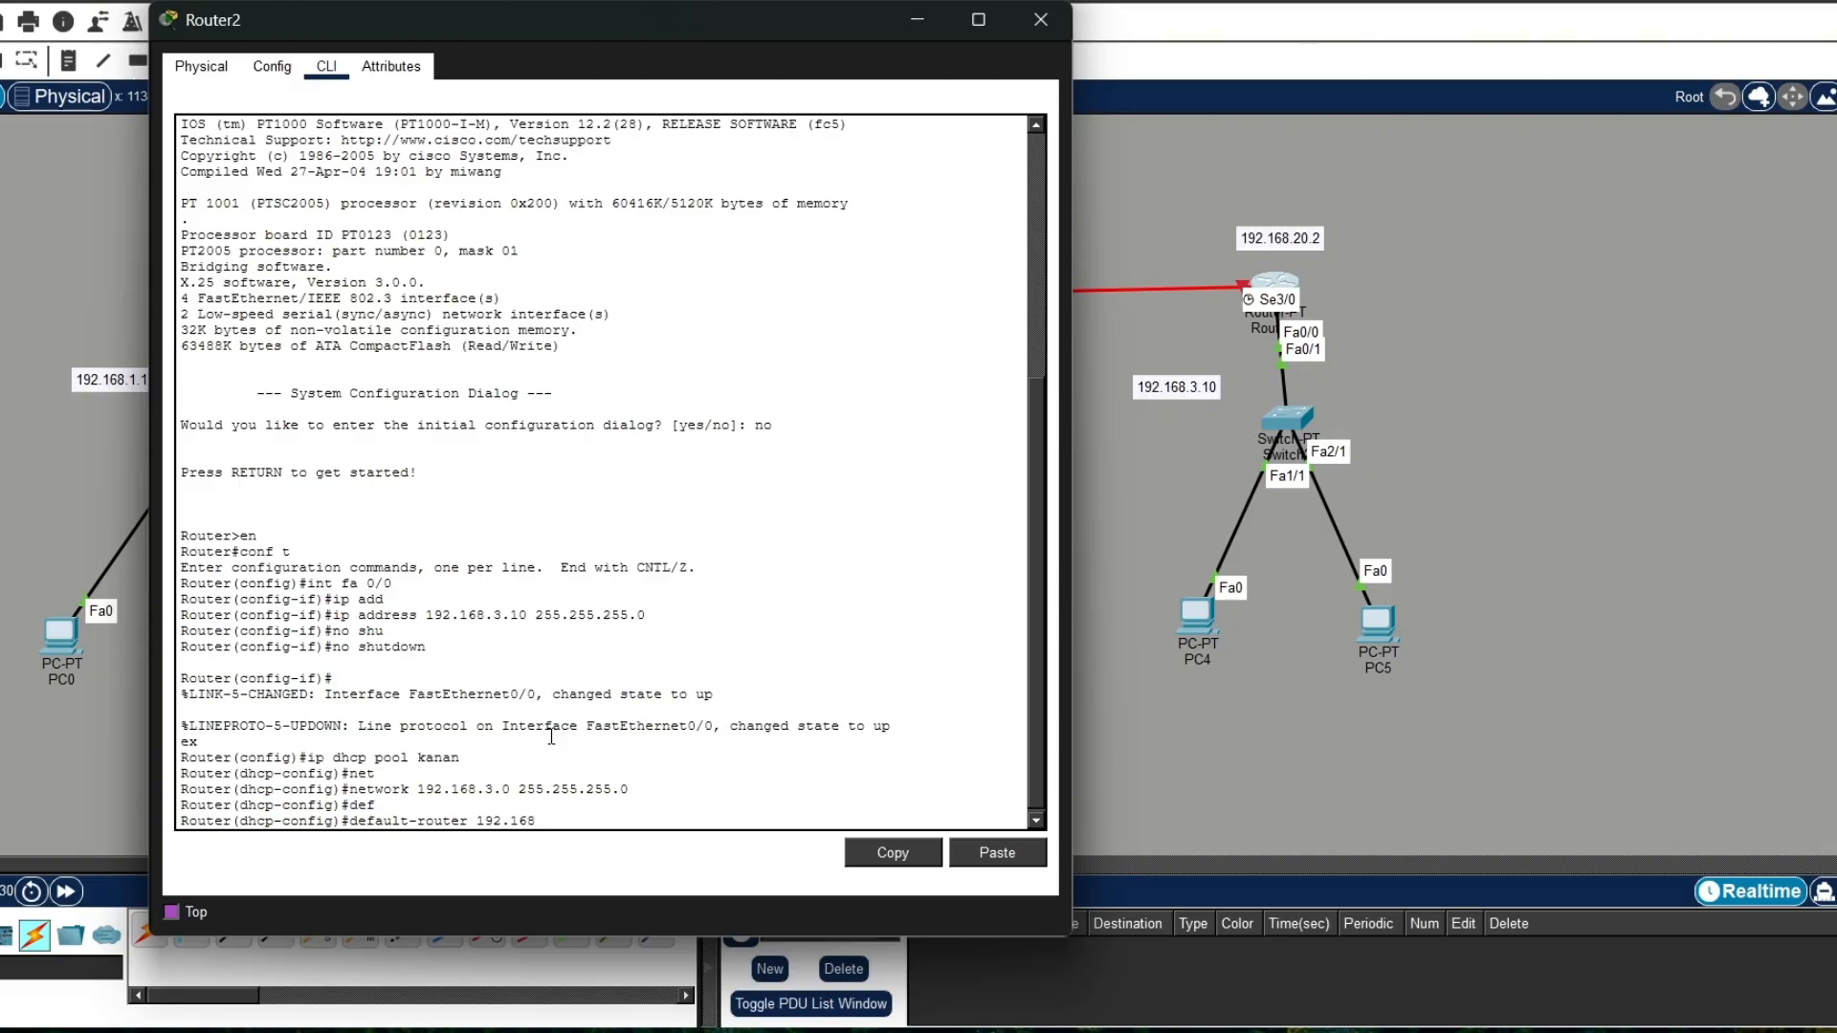
type(".3.10")
key("Return")
Step: Set the kanan pool's dns-server to 192.168.3.10 and exit the pool configuration
type("dns")
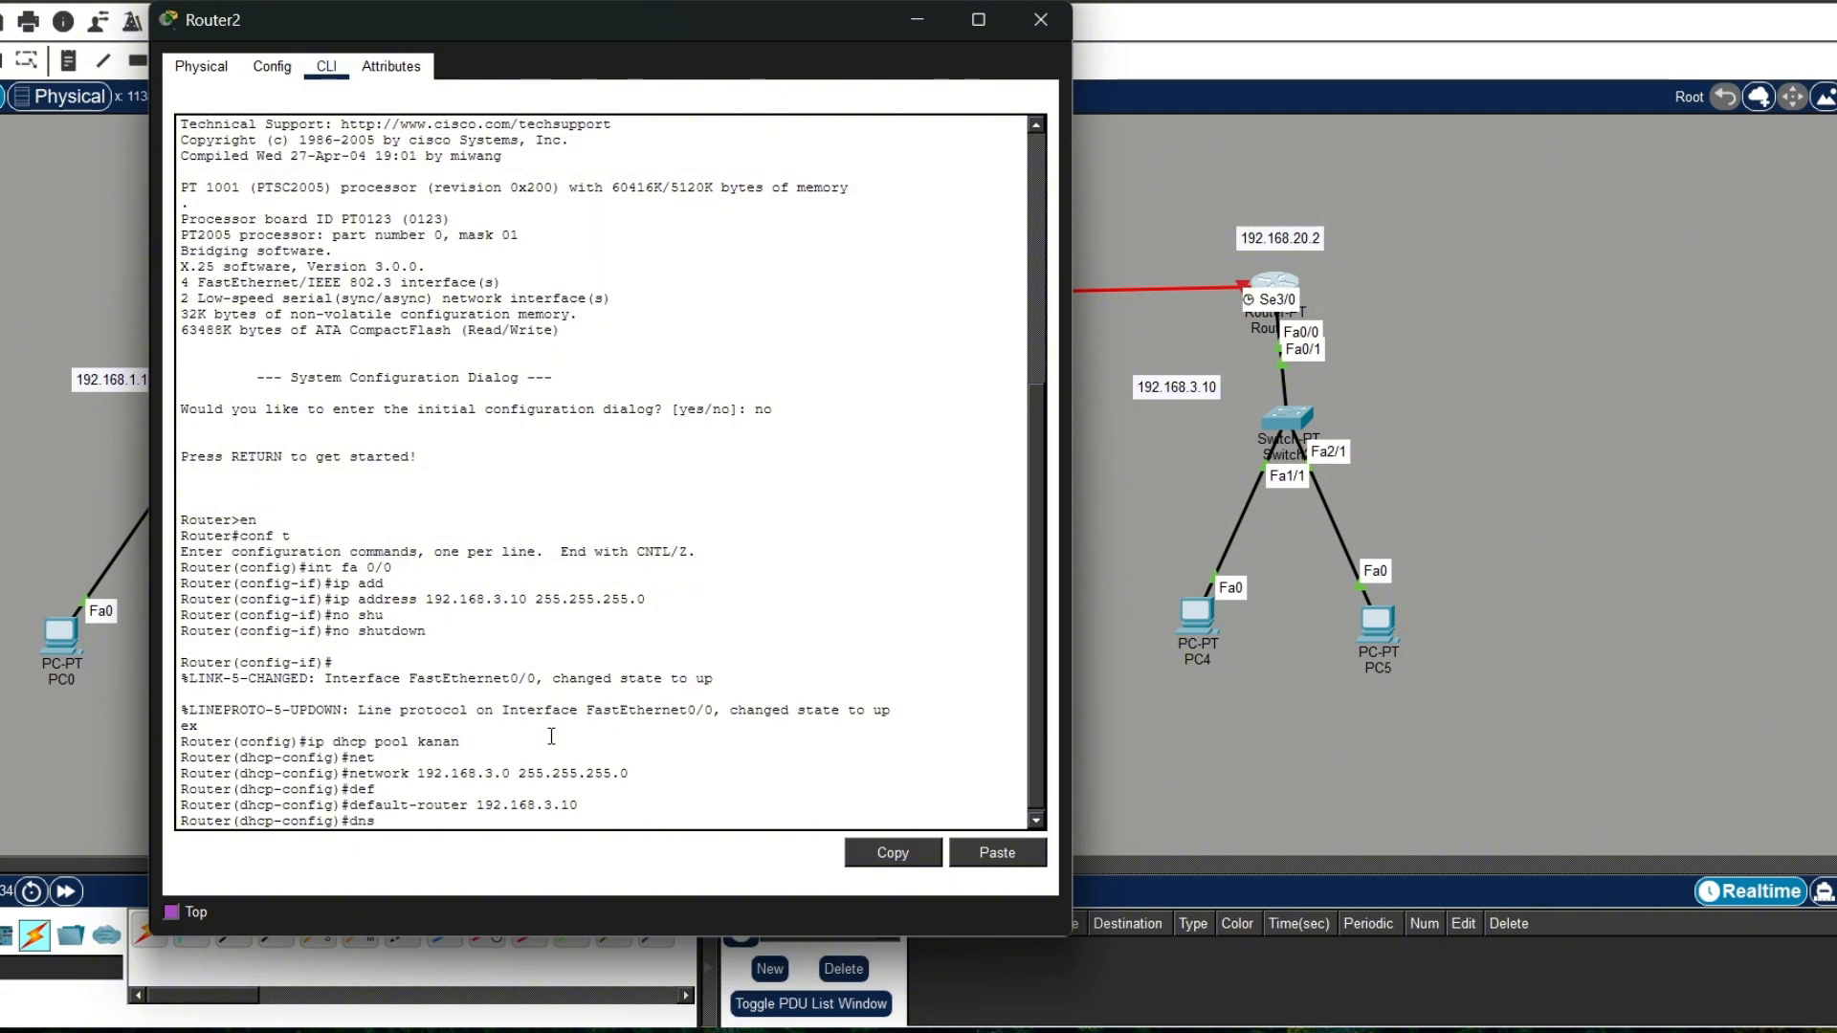
key("Tab")
type("1")
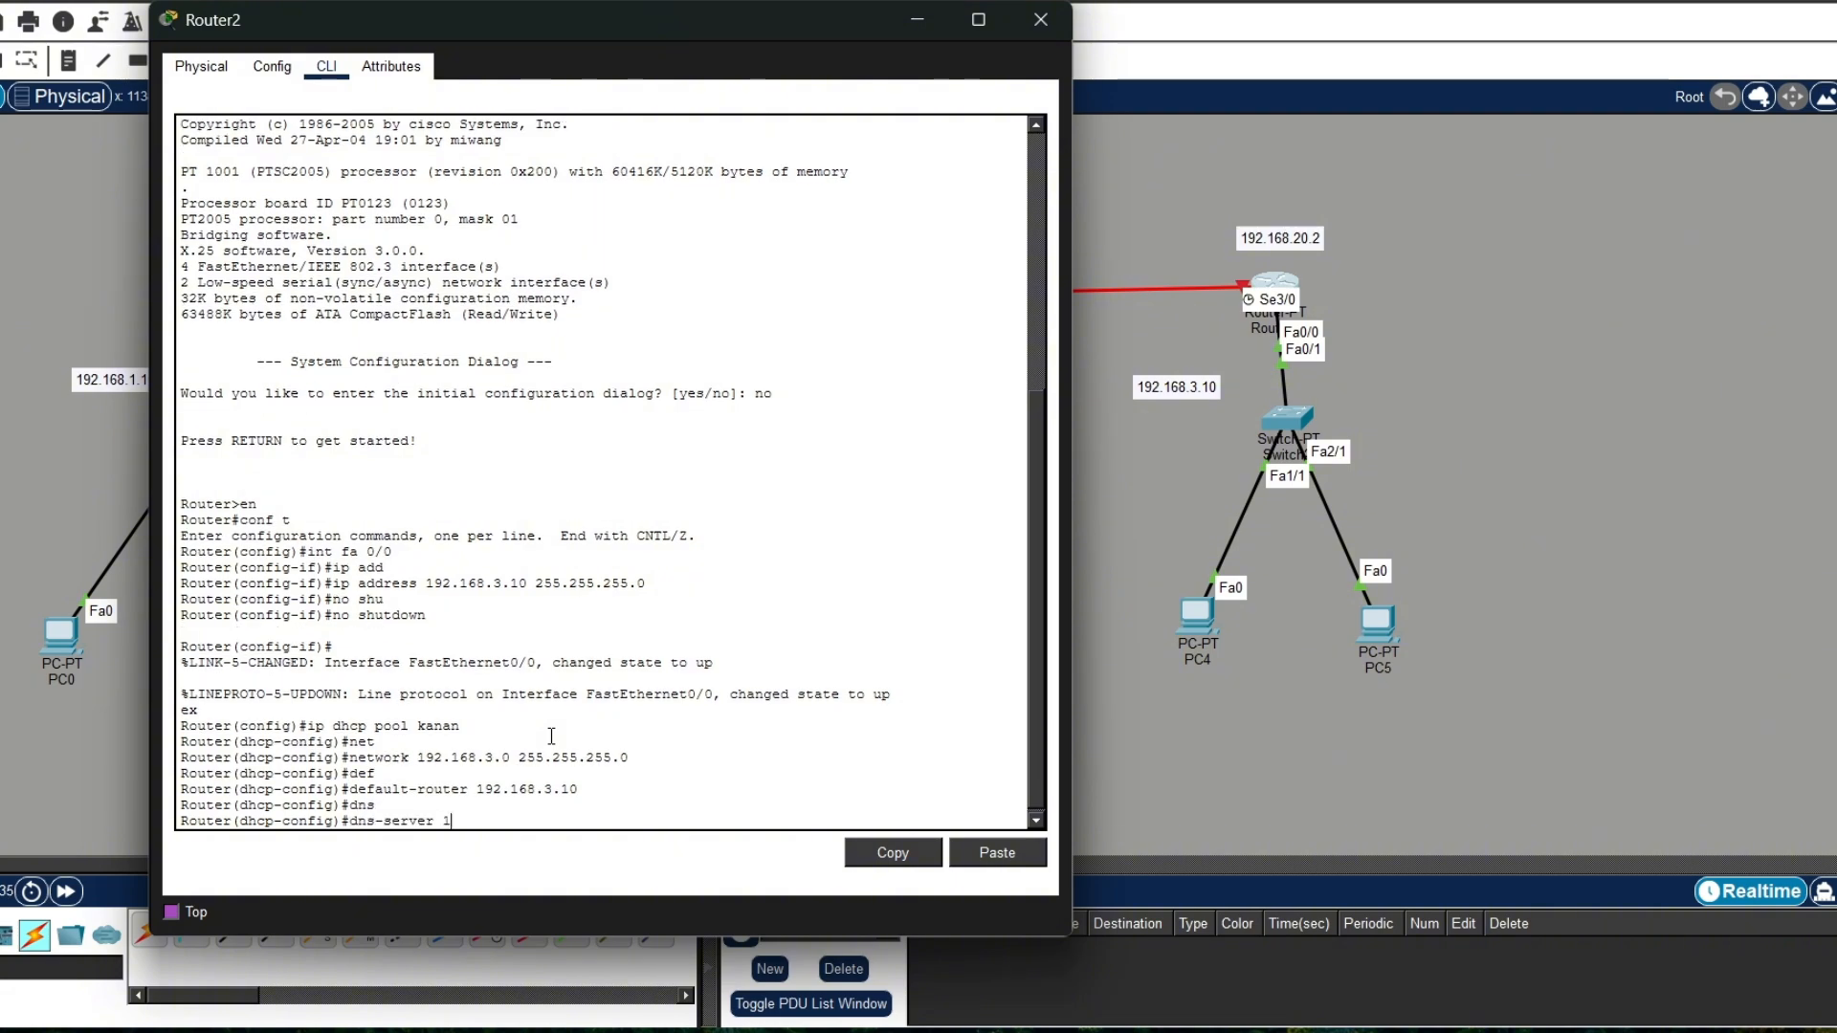
type("92.168.3.10")
key("Return")
type("er(dhcp-config)#e")
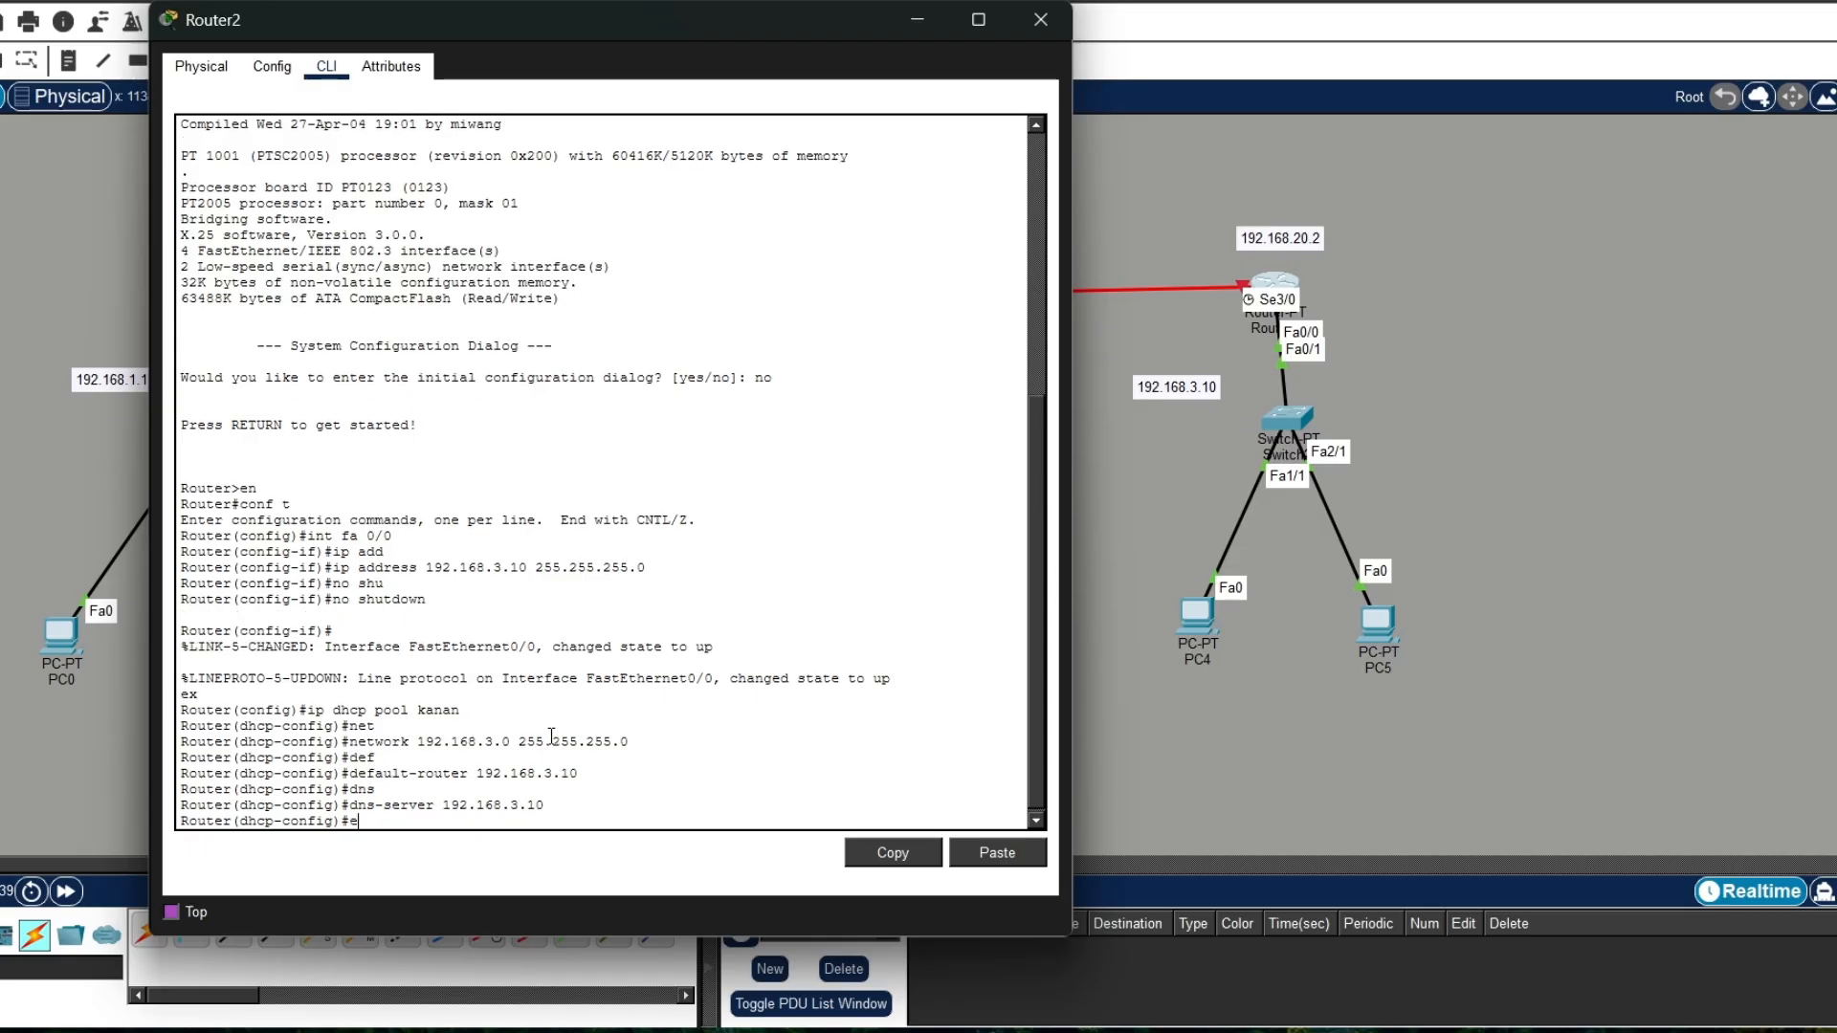
type("x")
key("Return")
Step: Assign IP address 192.168.20.2 with mask 255.255.255.0 to Router2's serial interface se3/0
type("int")
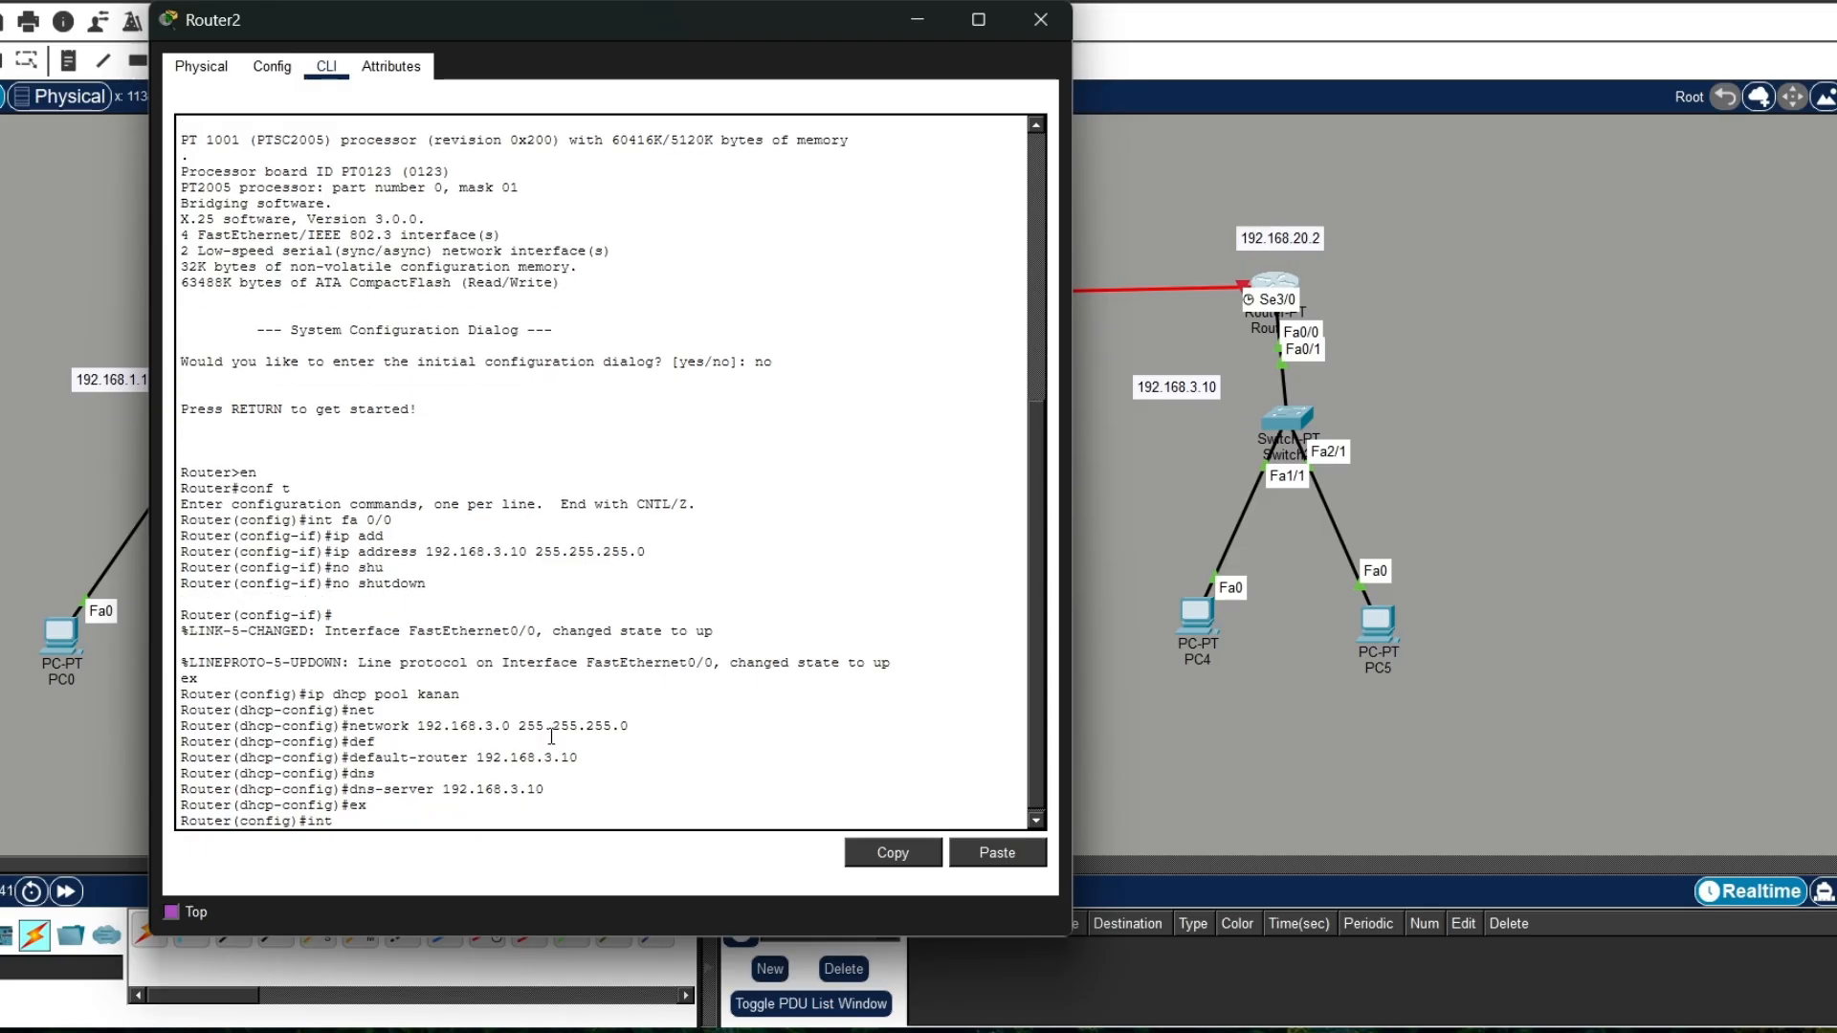
type(" se3/0")
key("Return")
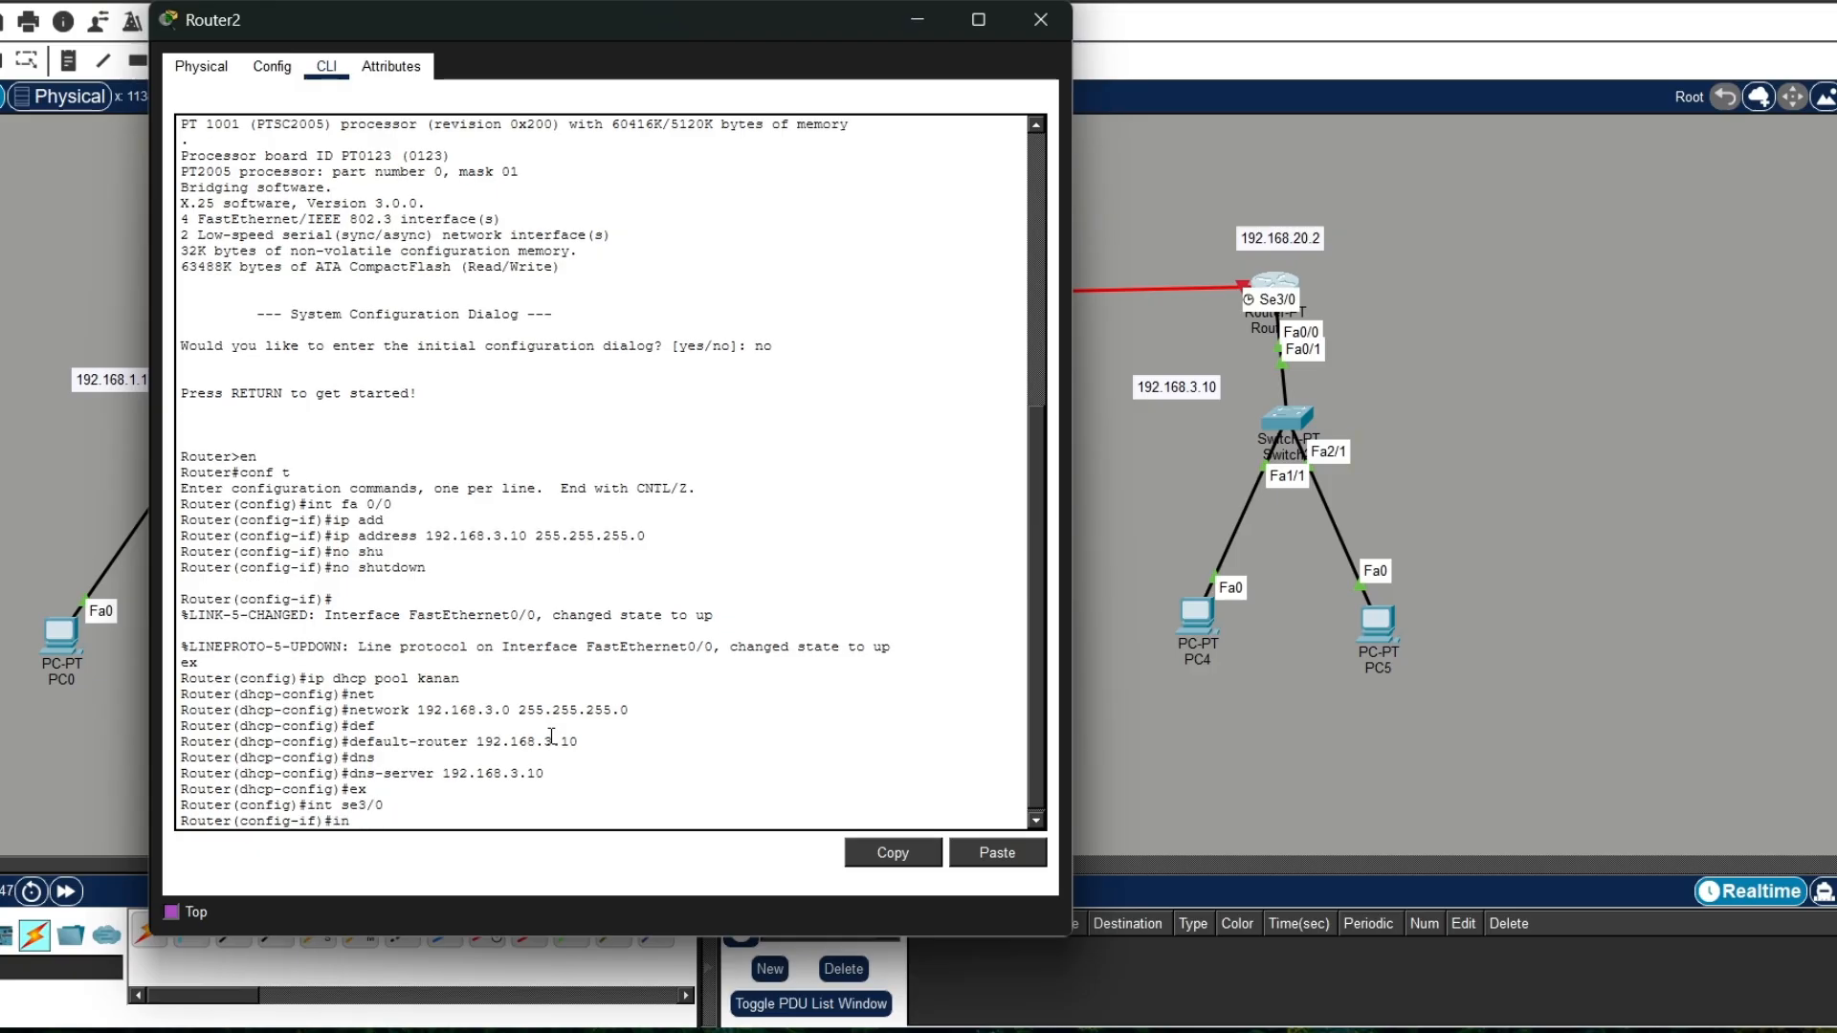
type("ip add")
key("Tab")
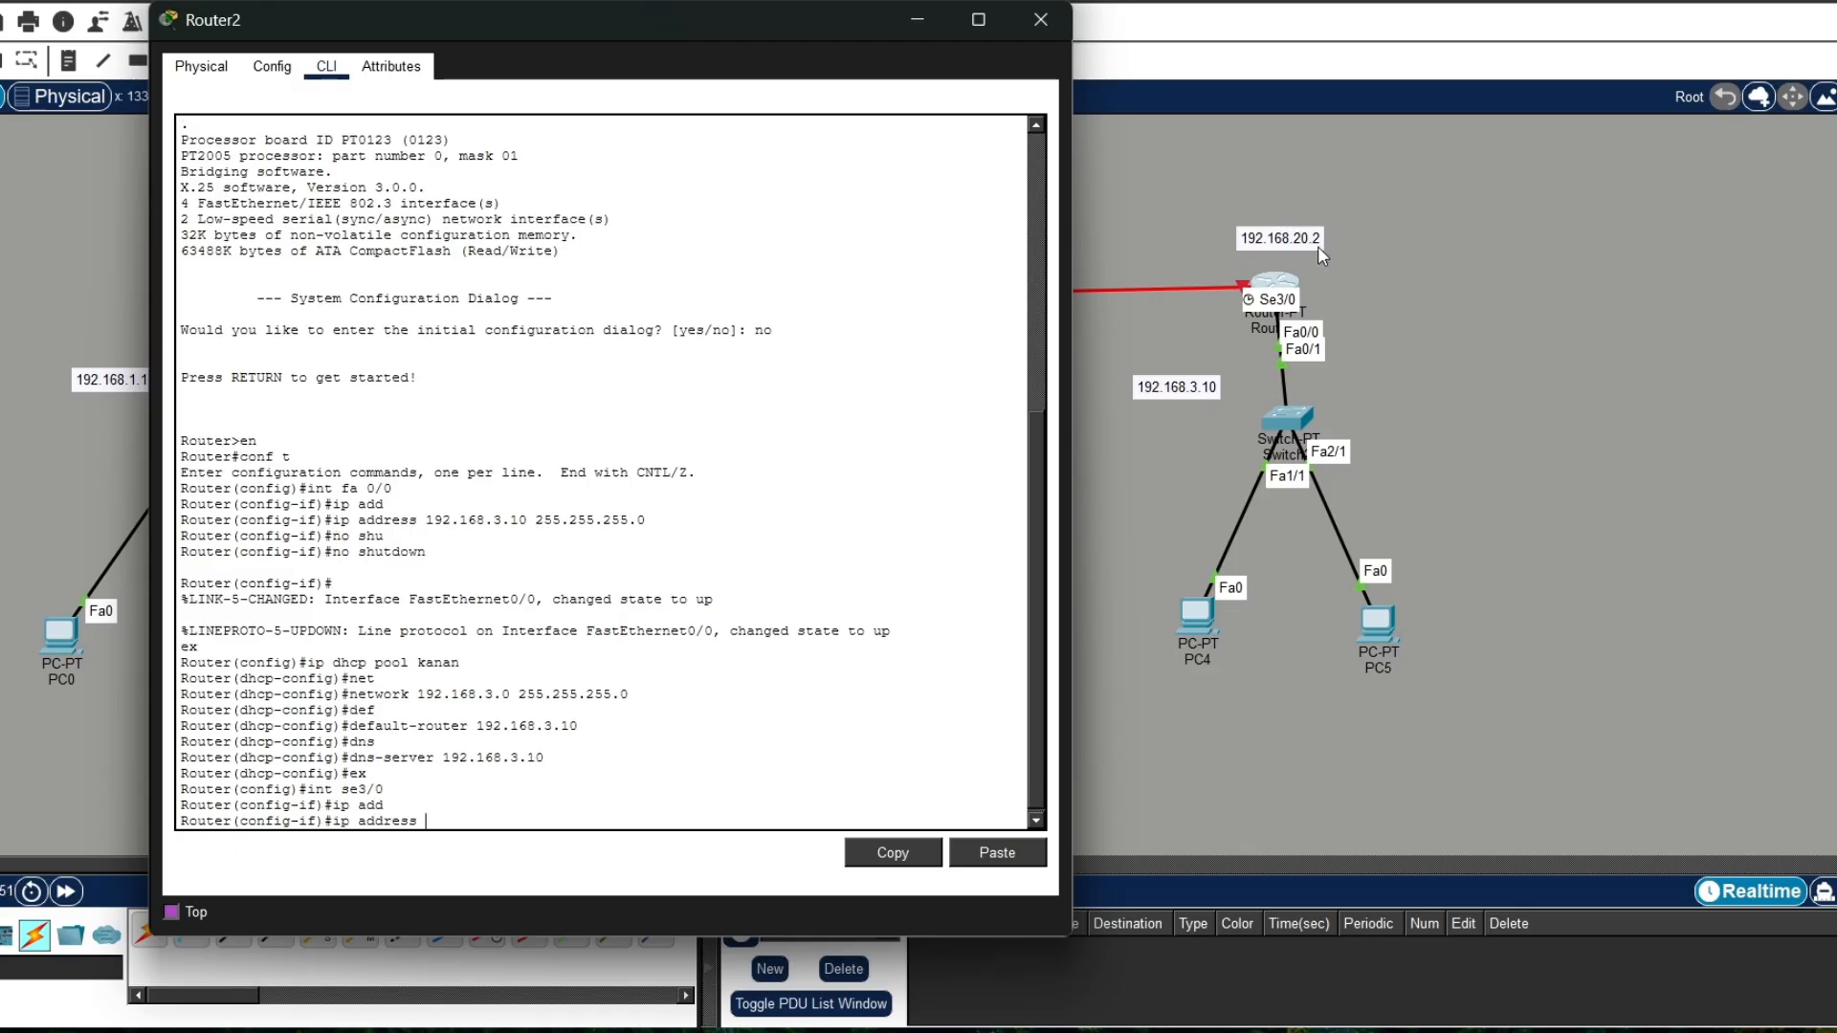
type("192.")
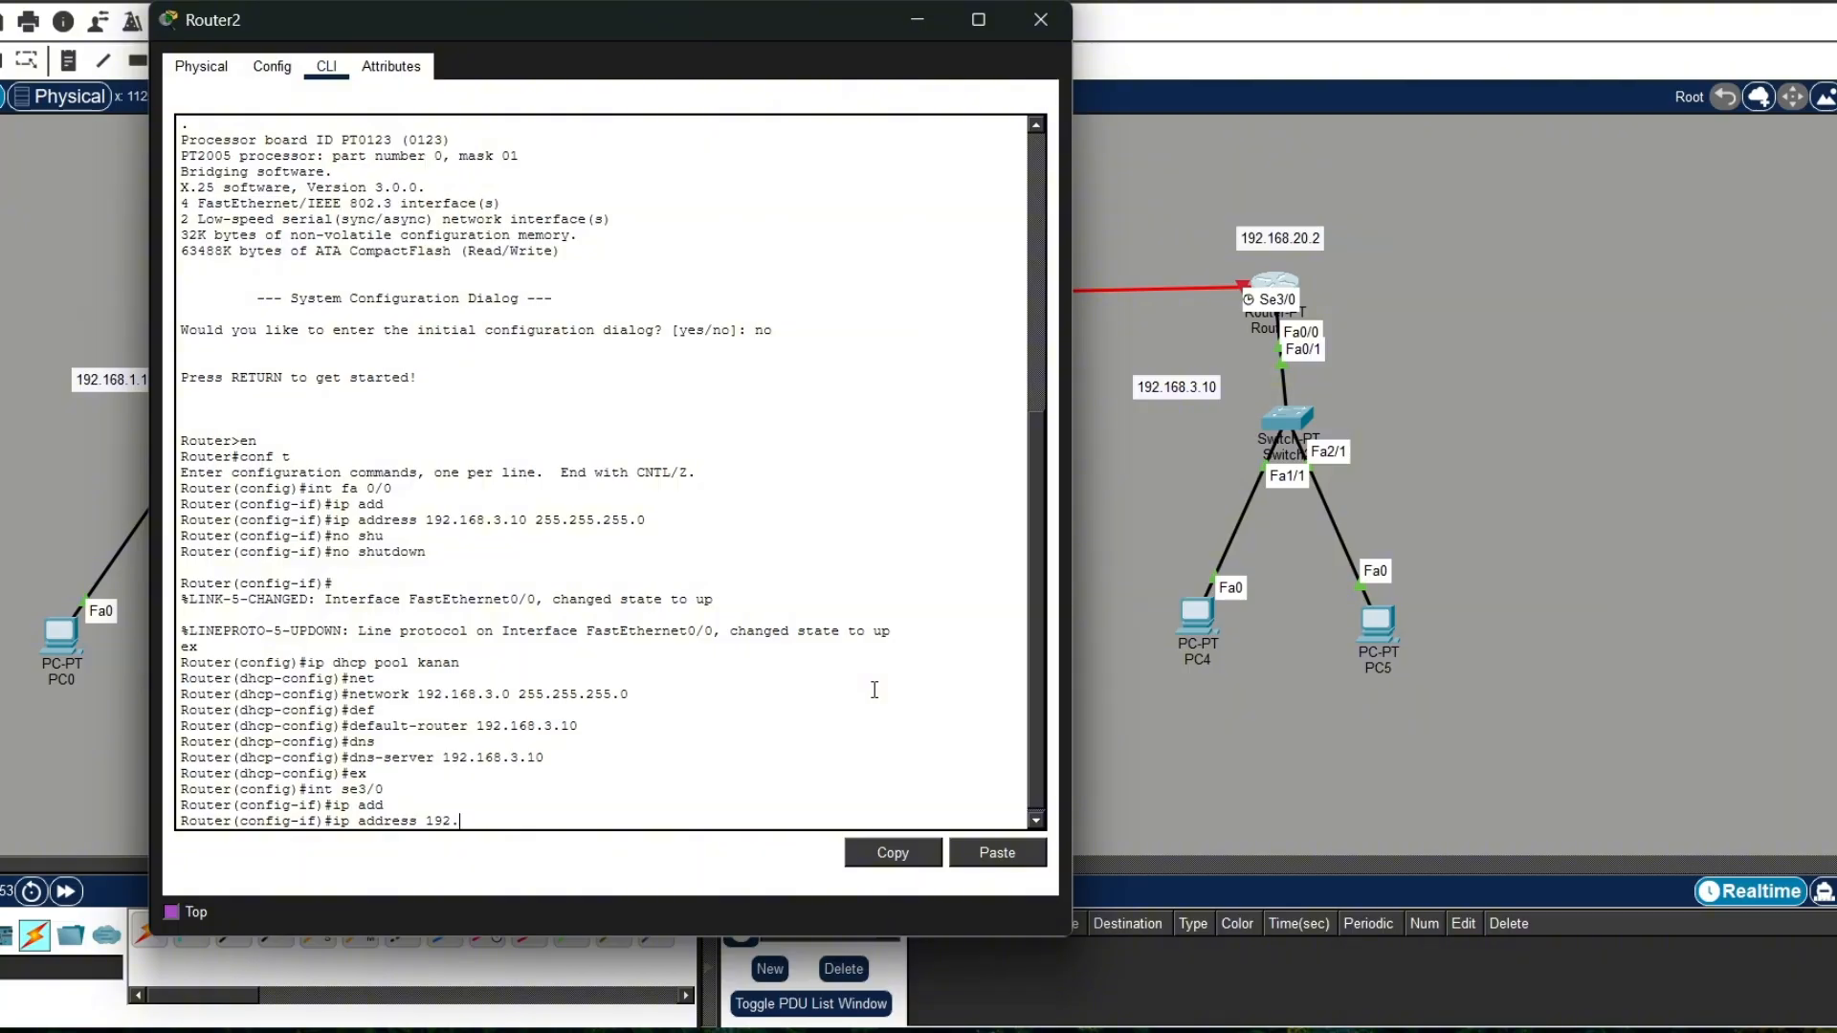
type("168")
type("20.1")
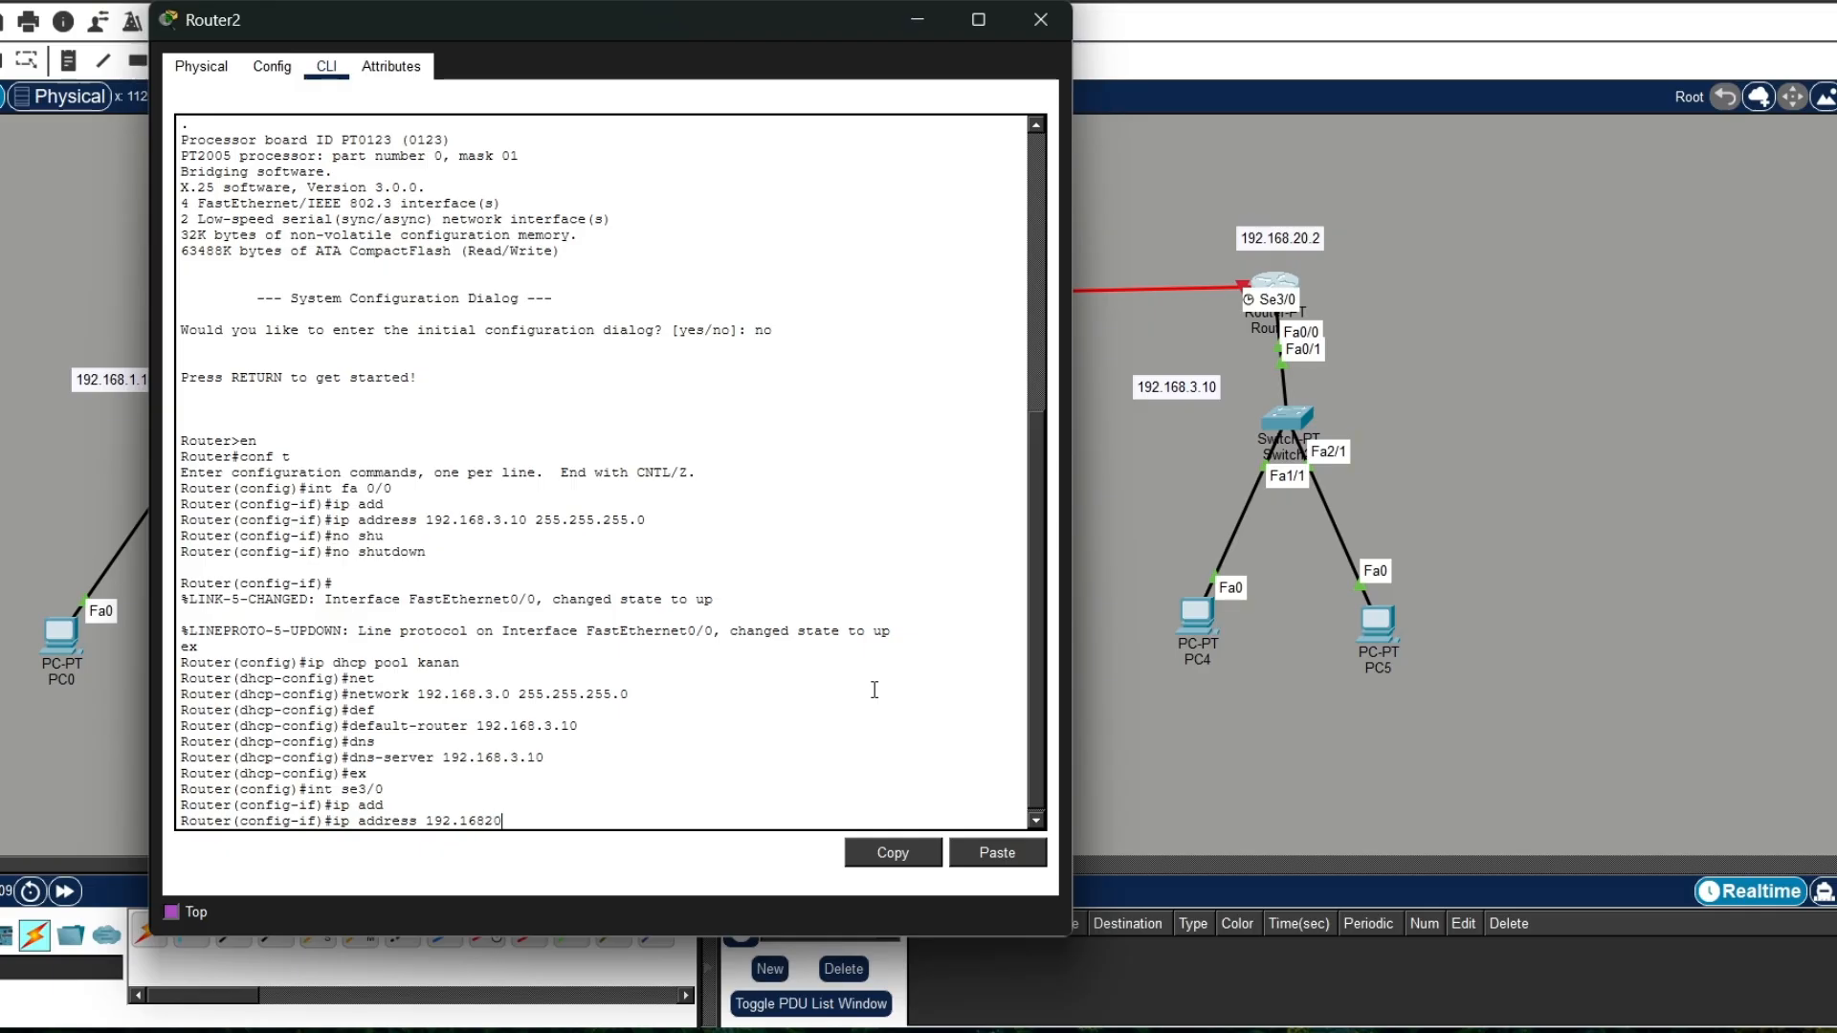
key("BackSpace")
key("BackSpace")
key("BackSpace")
key("BackSpace")
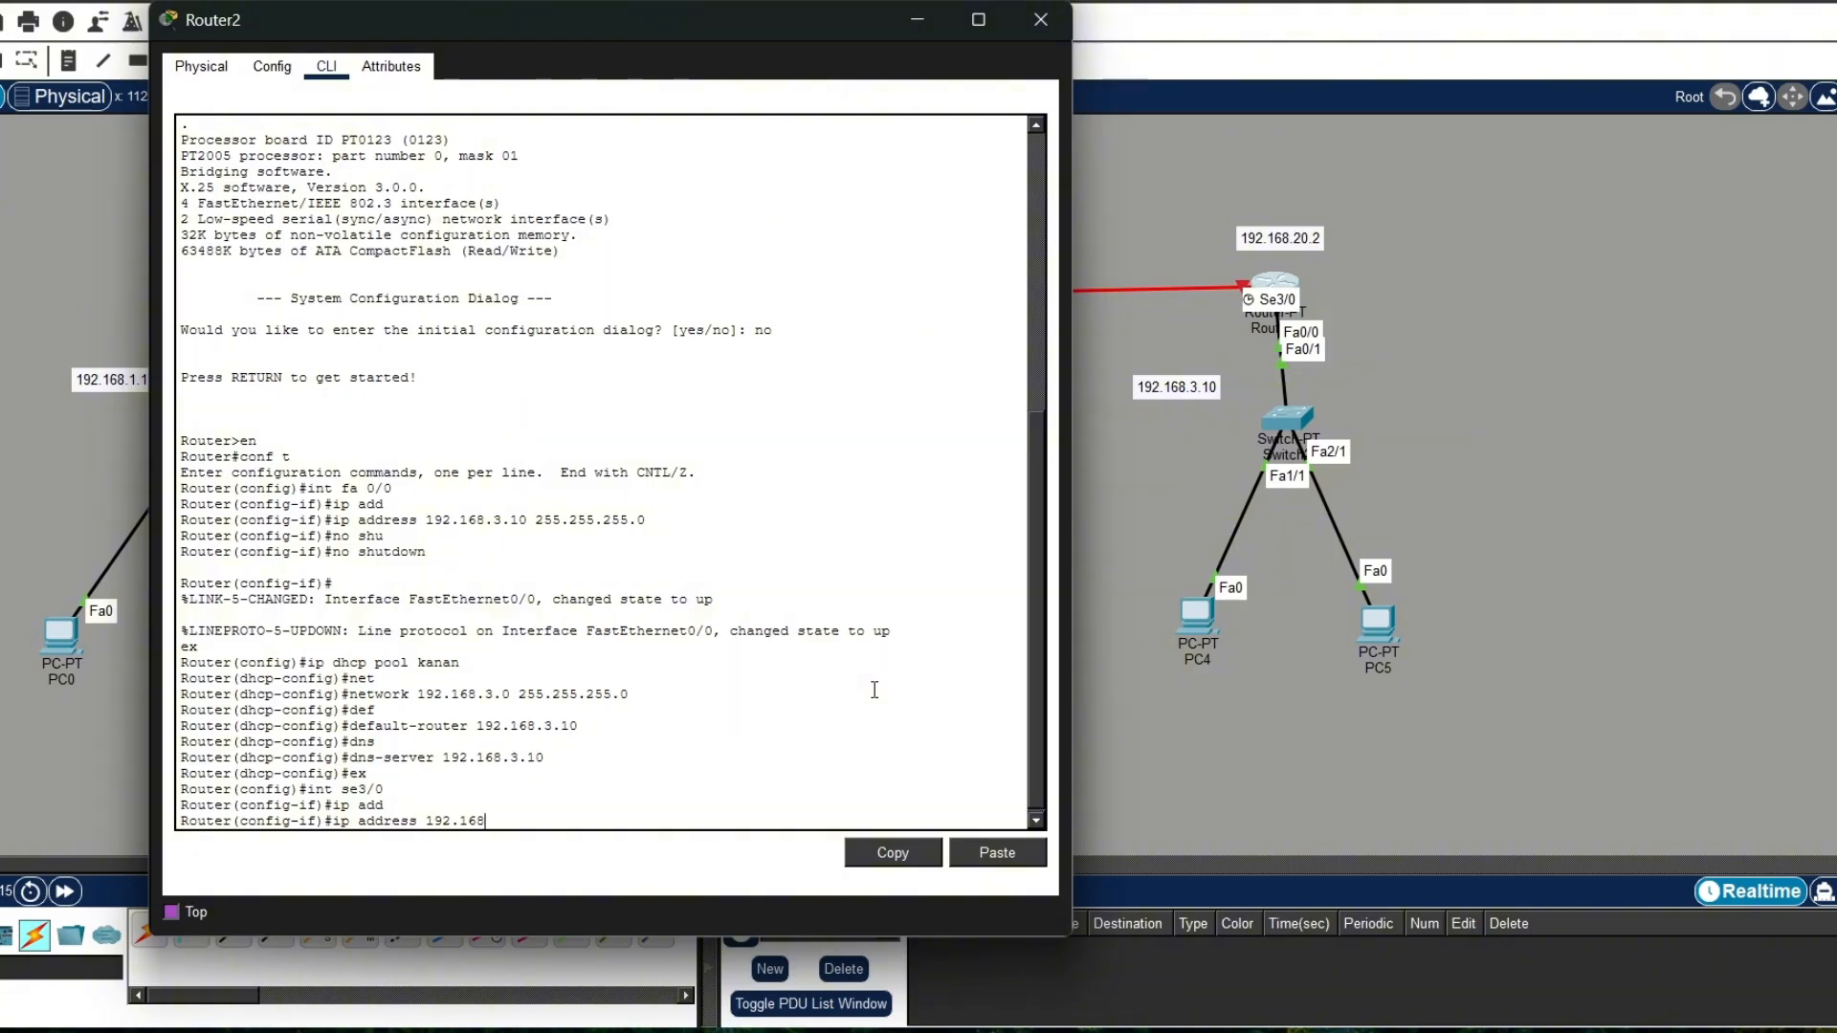
type(".20.2")
type("255.255.255.0")
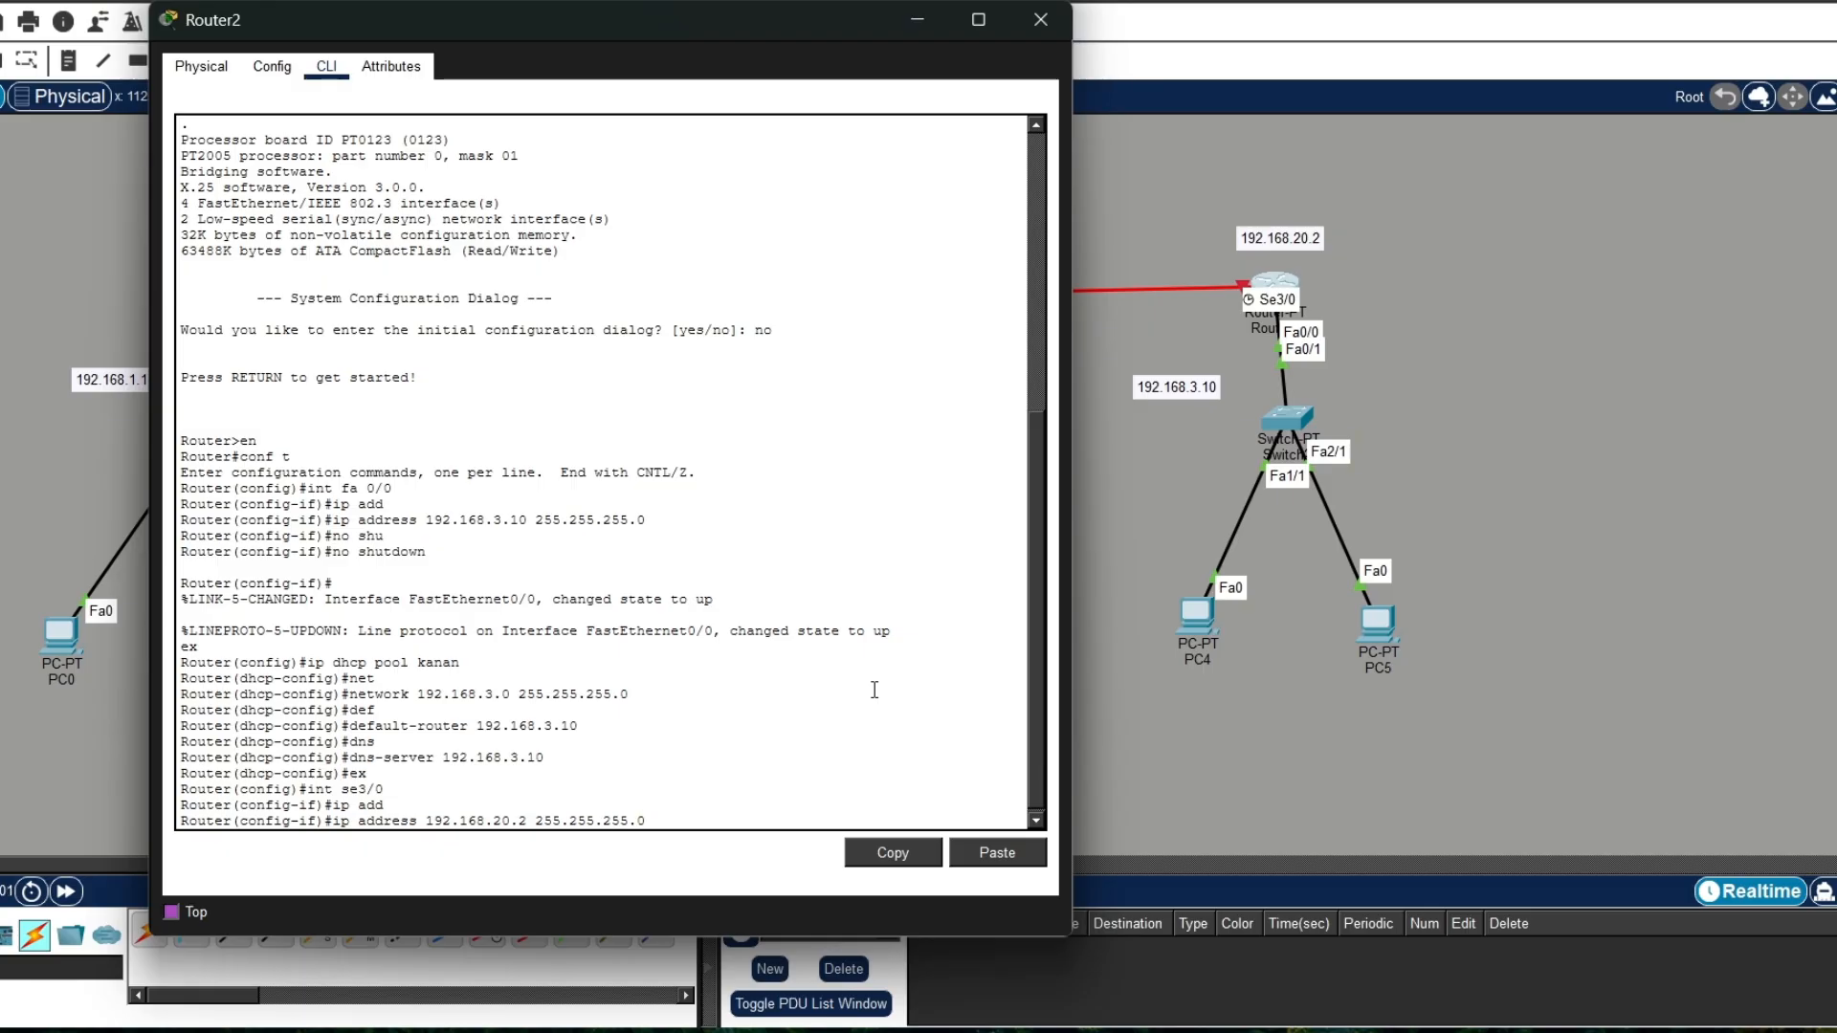
key("Return")
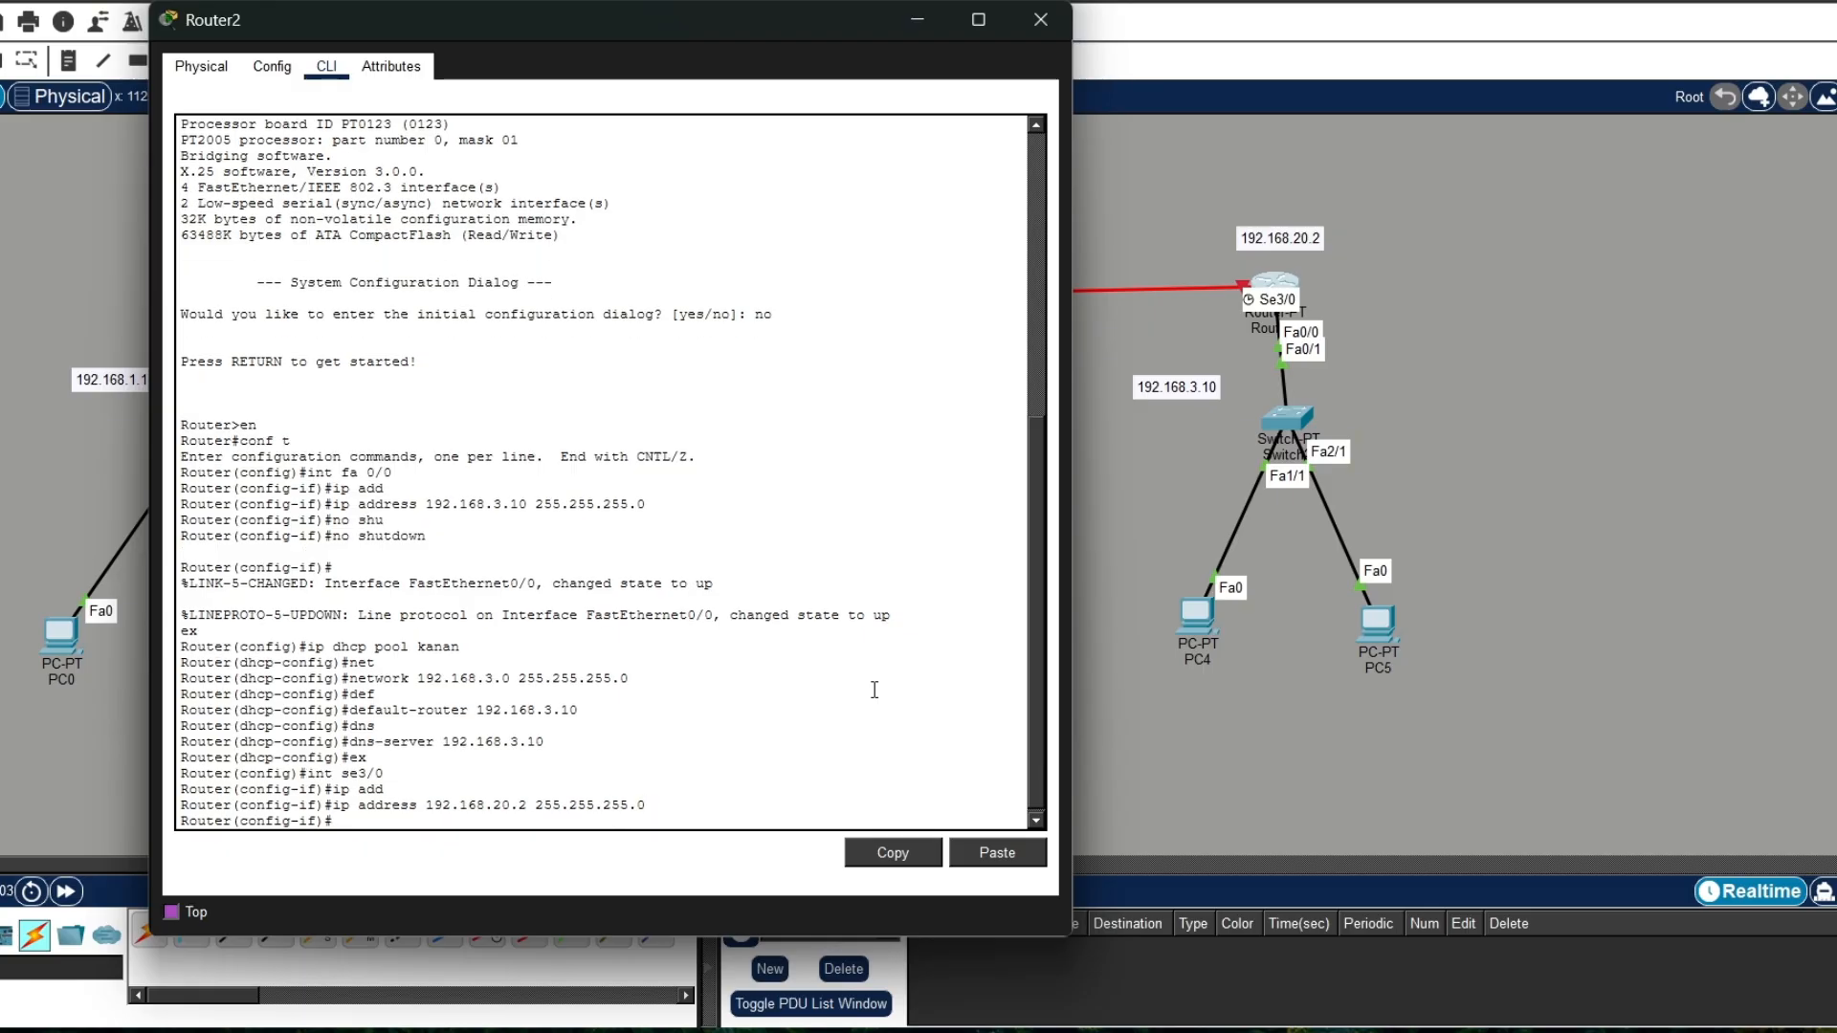
Step: Enable the se3/0 interface with no shutdown, exit the interface configuration, and close the Router2 window
type("no shut")
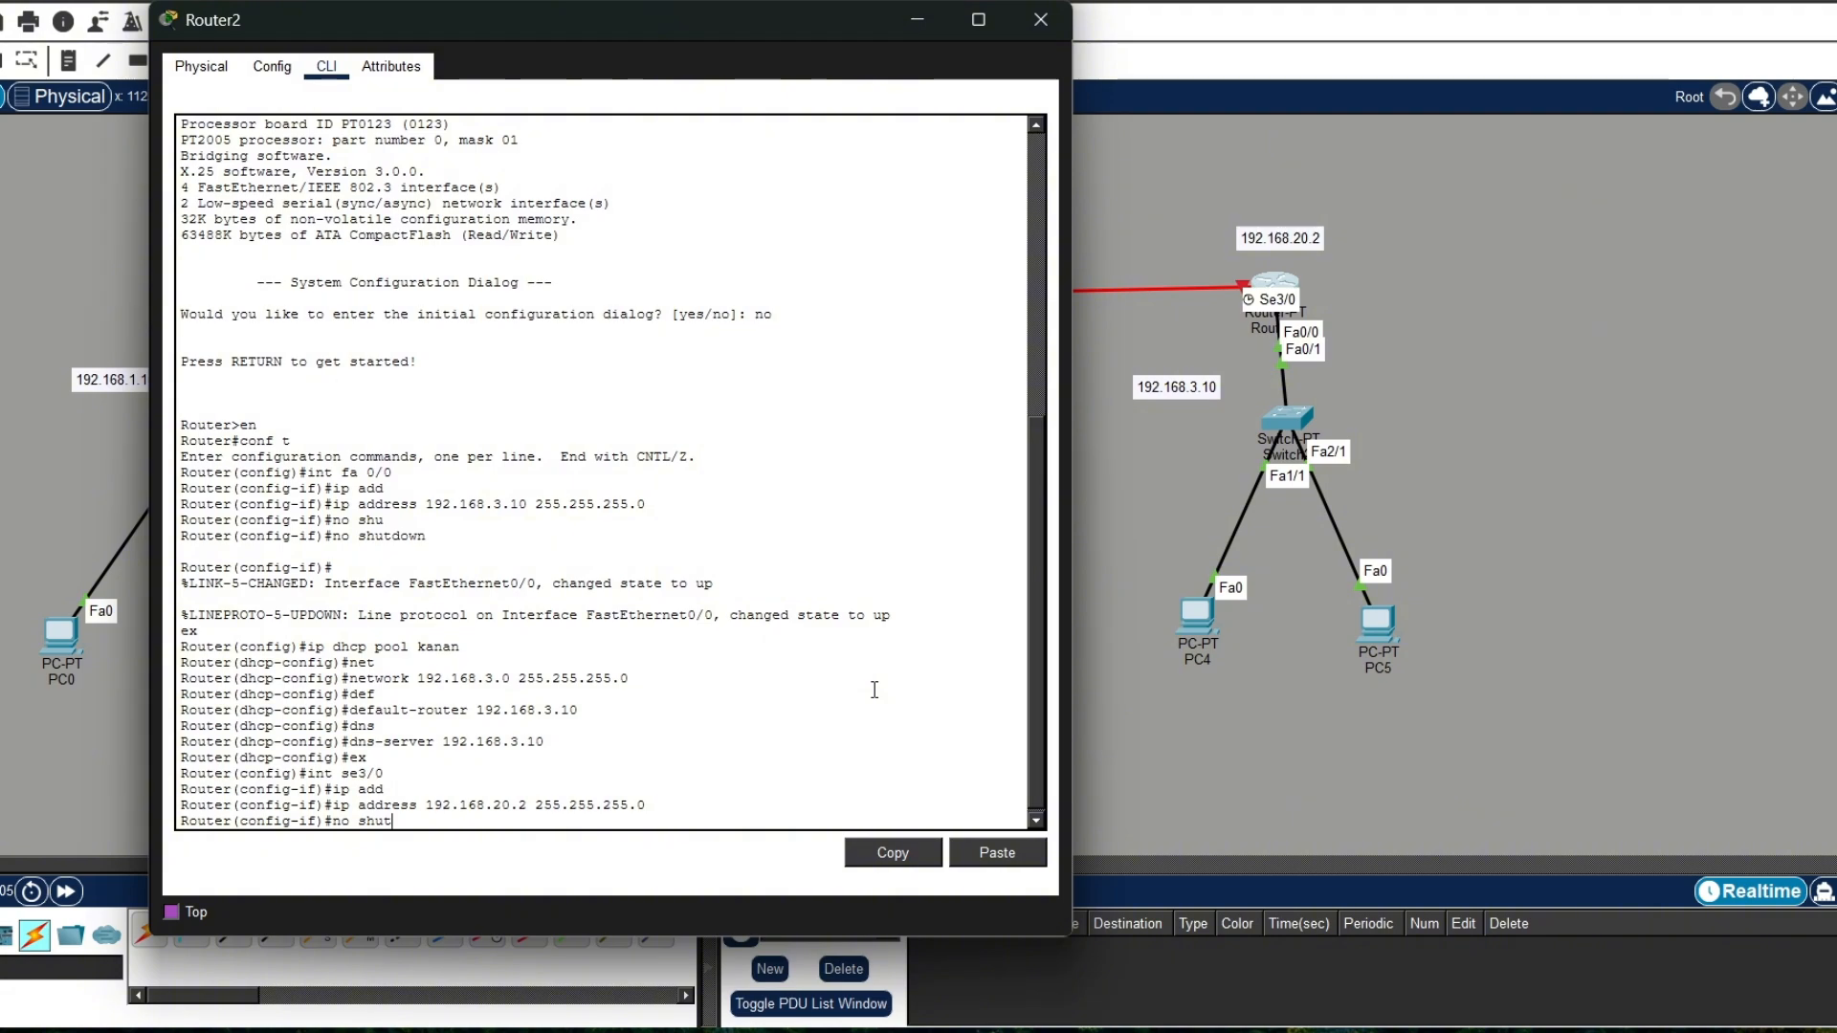
key("Tab")
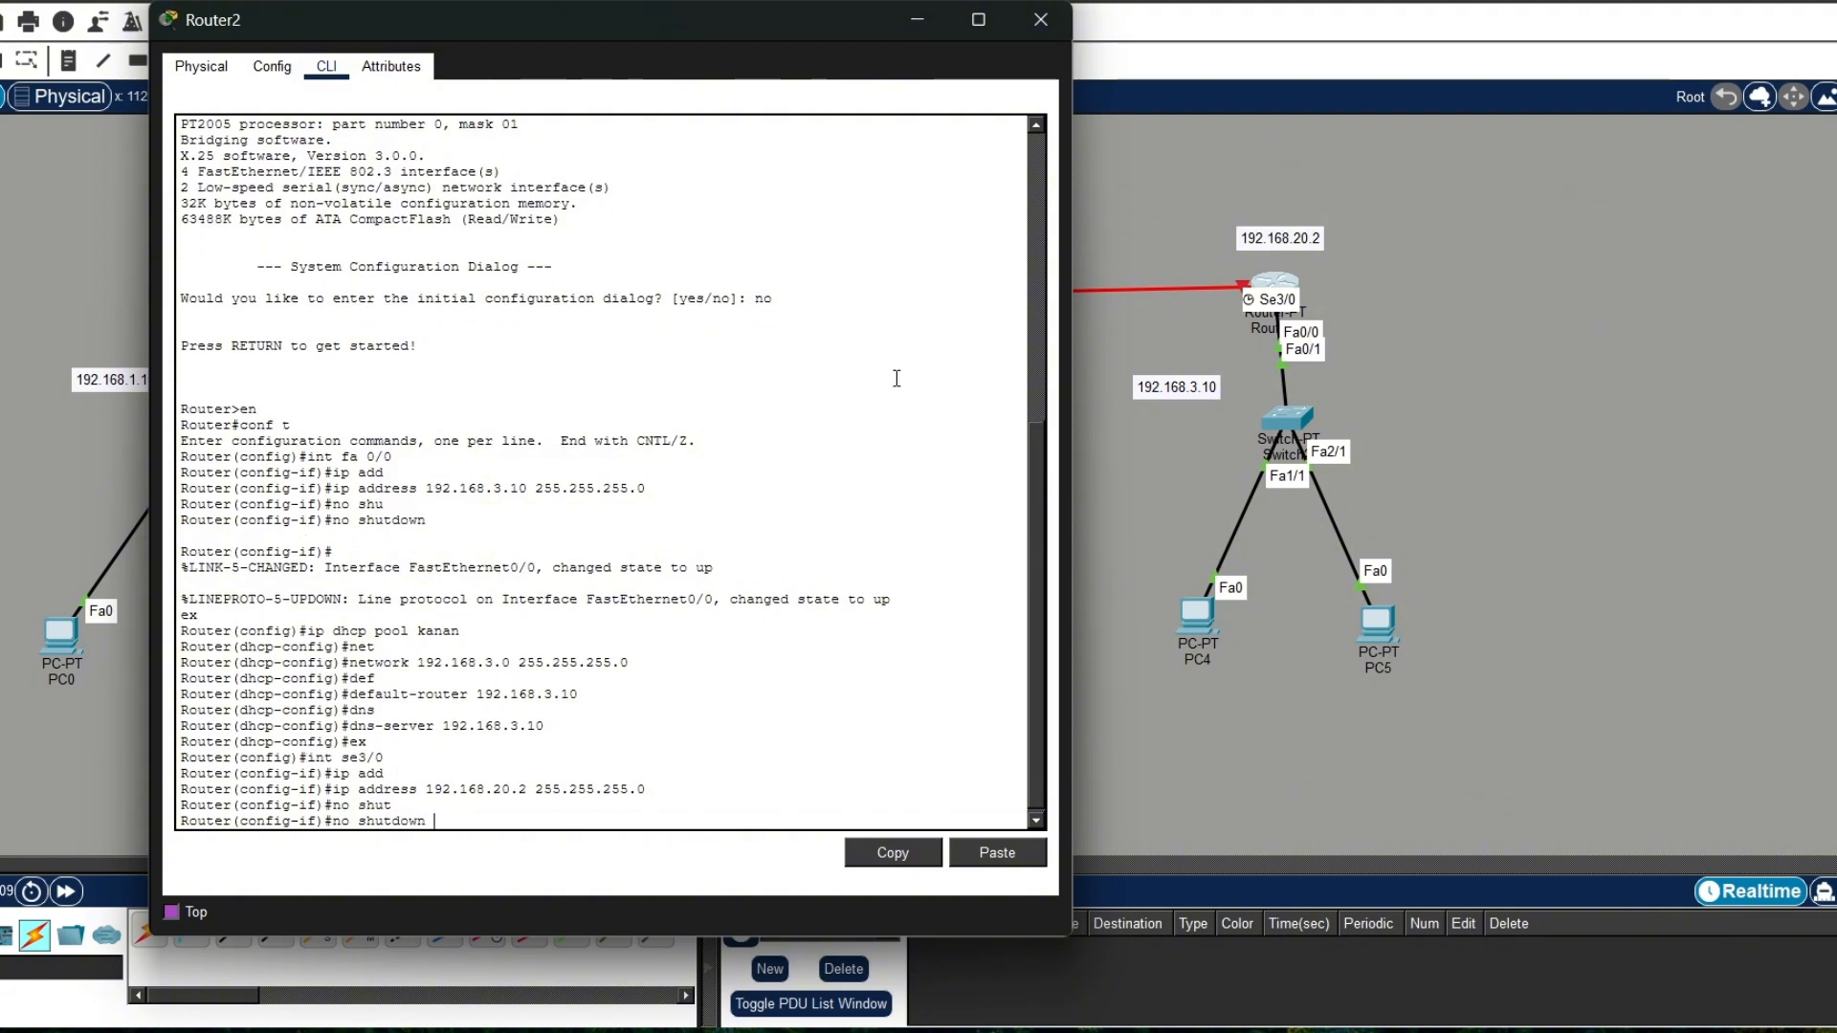
key("Return")
type("ex")
key("Return")
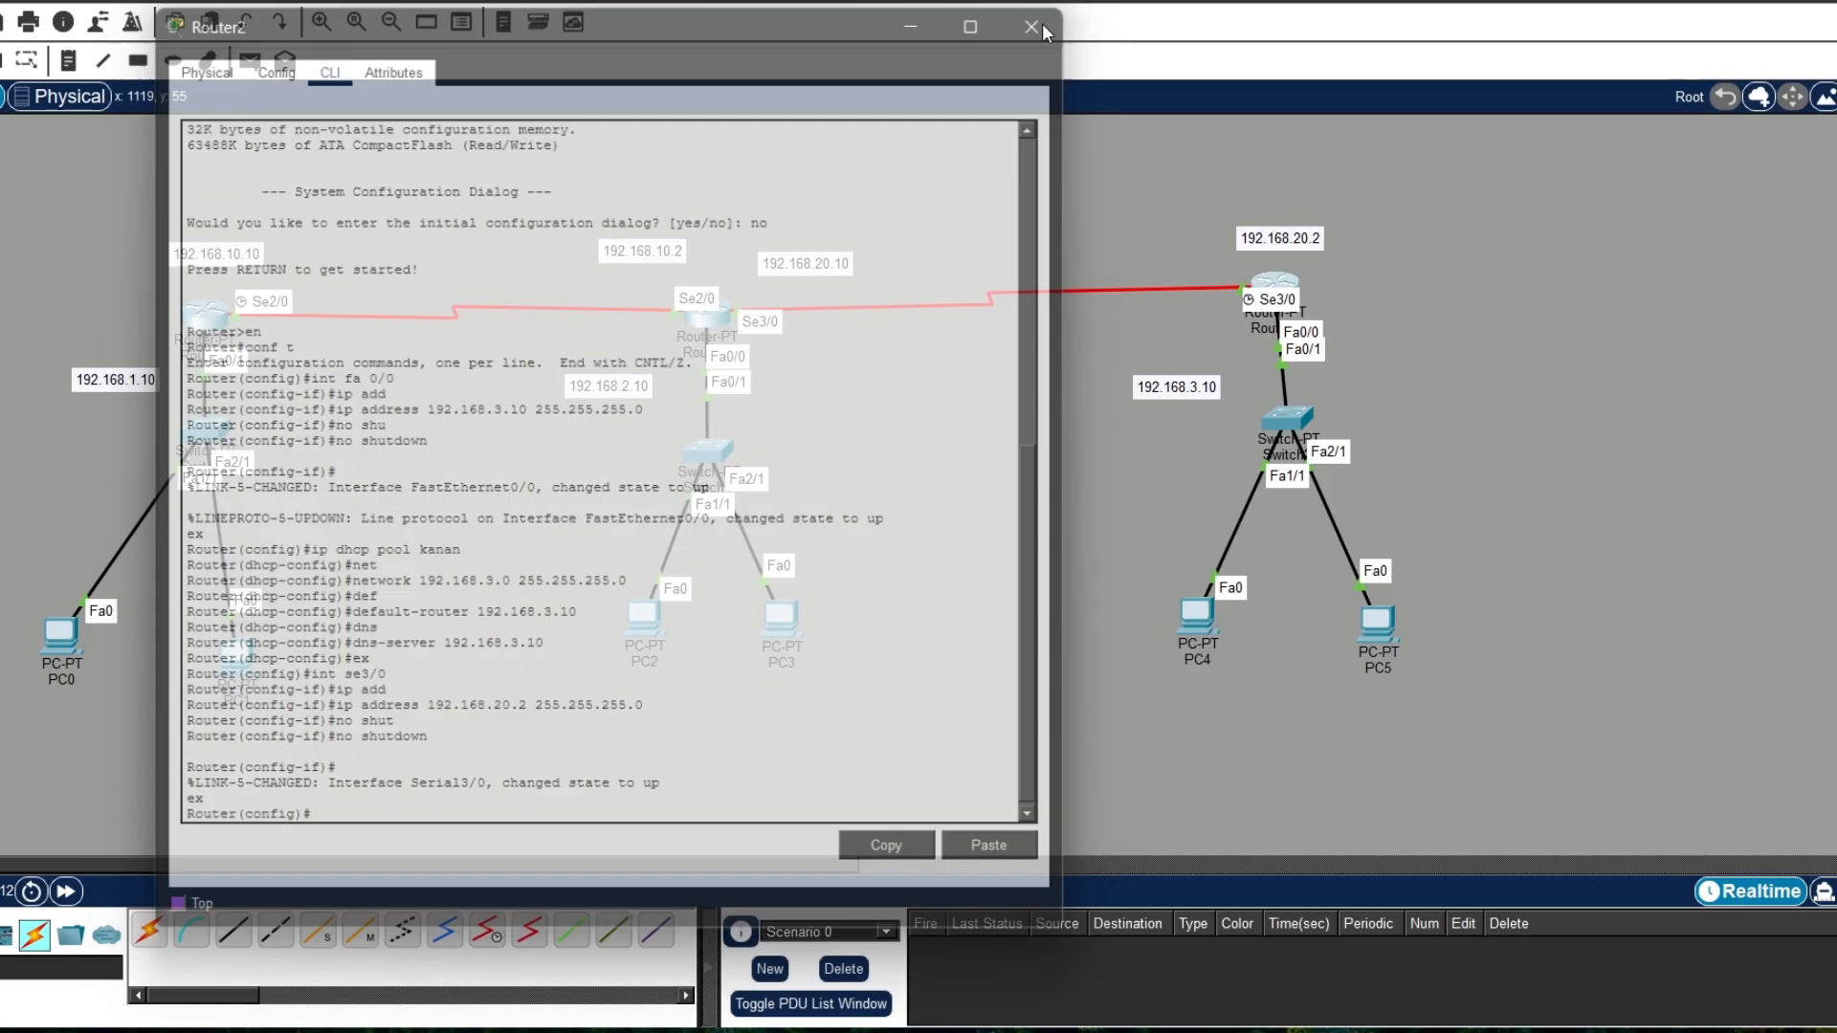
left_click(1041, 19)
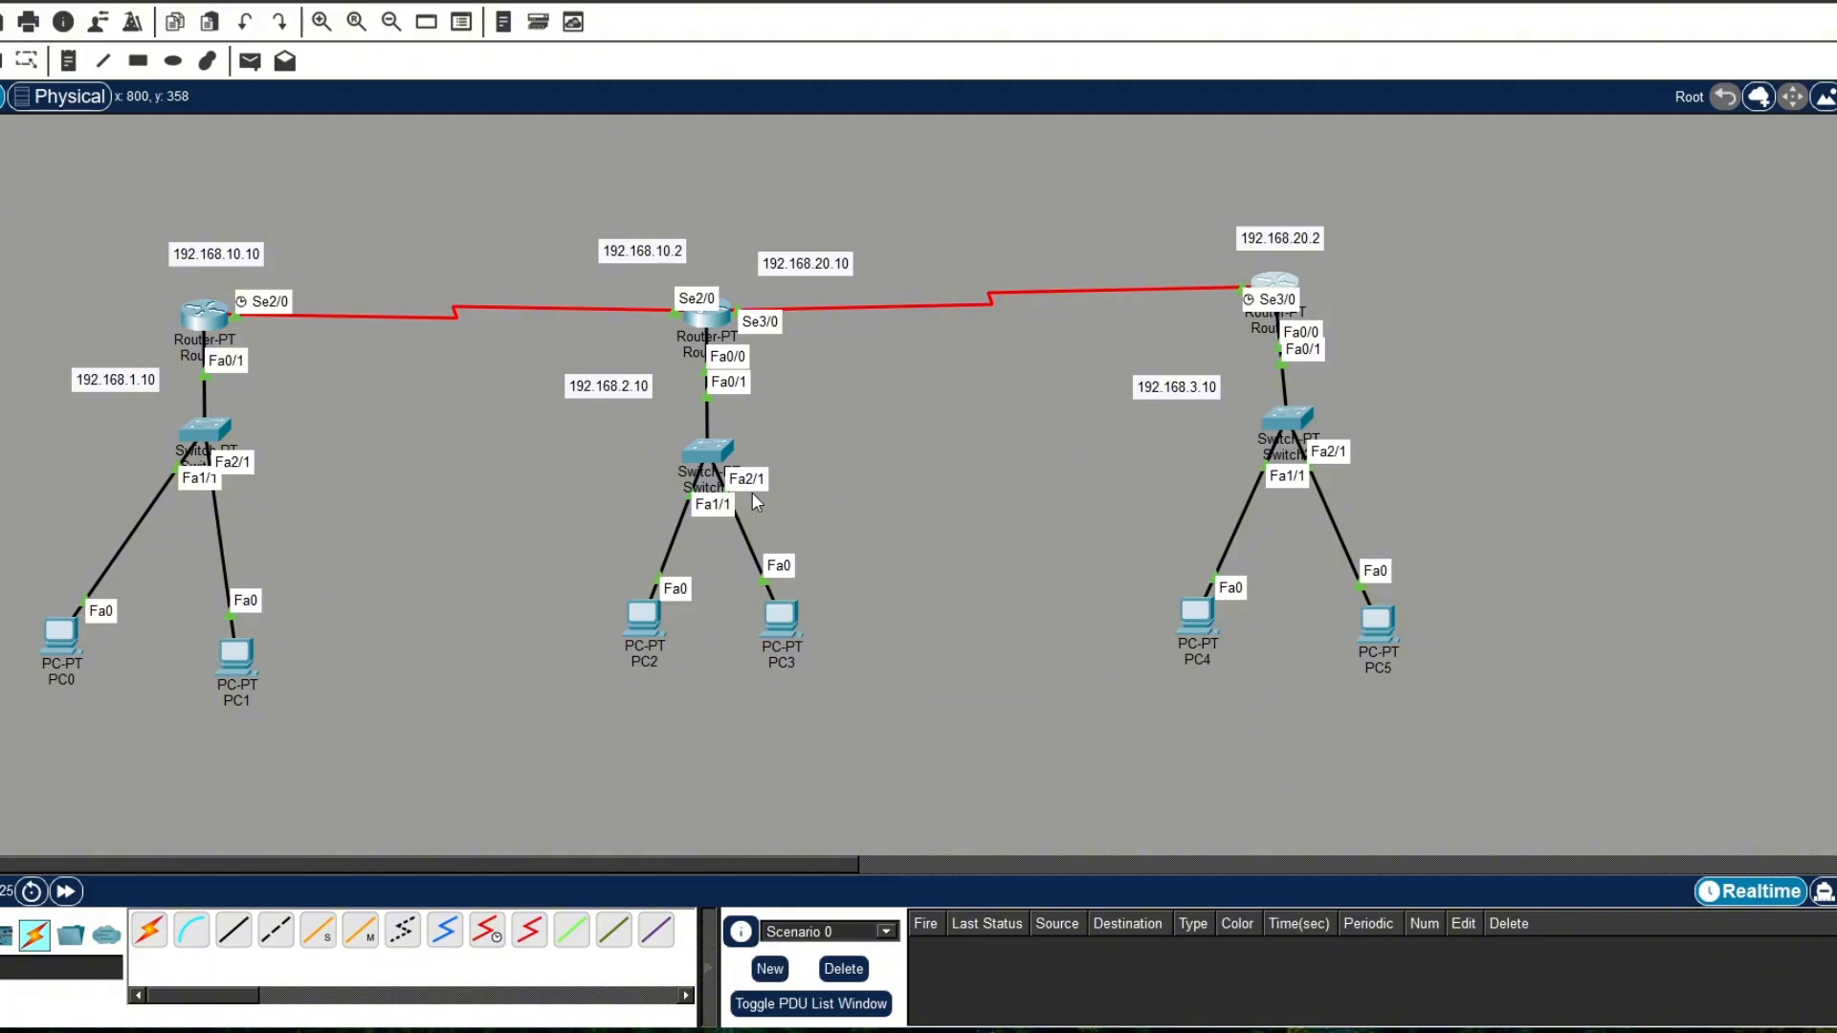
Step: Open Router0's command line at the global configuration prompt
left_click(204, 313)
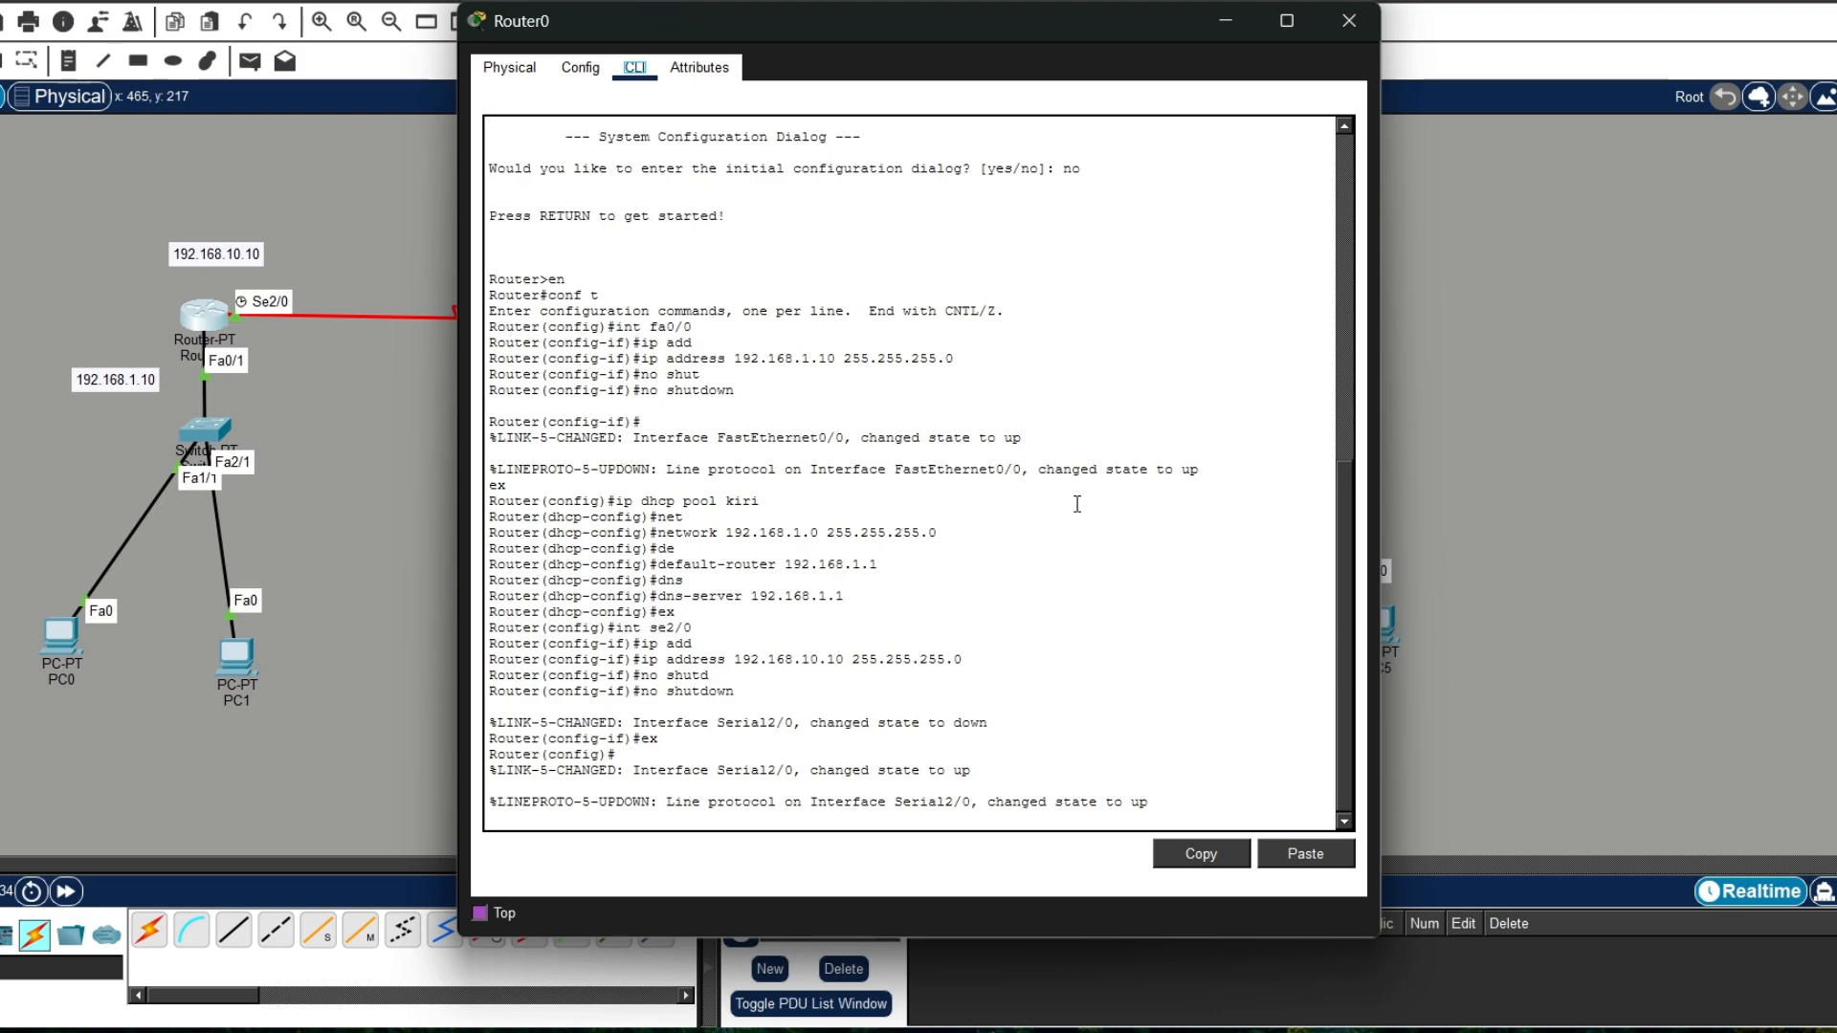
left_click(1187, 800)
key("Return")
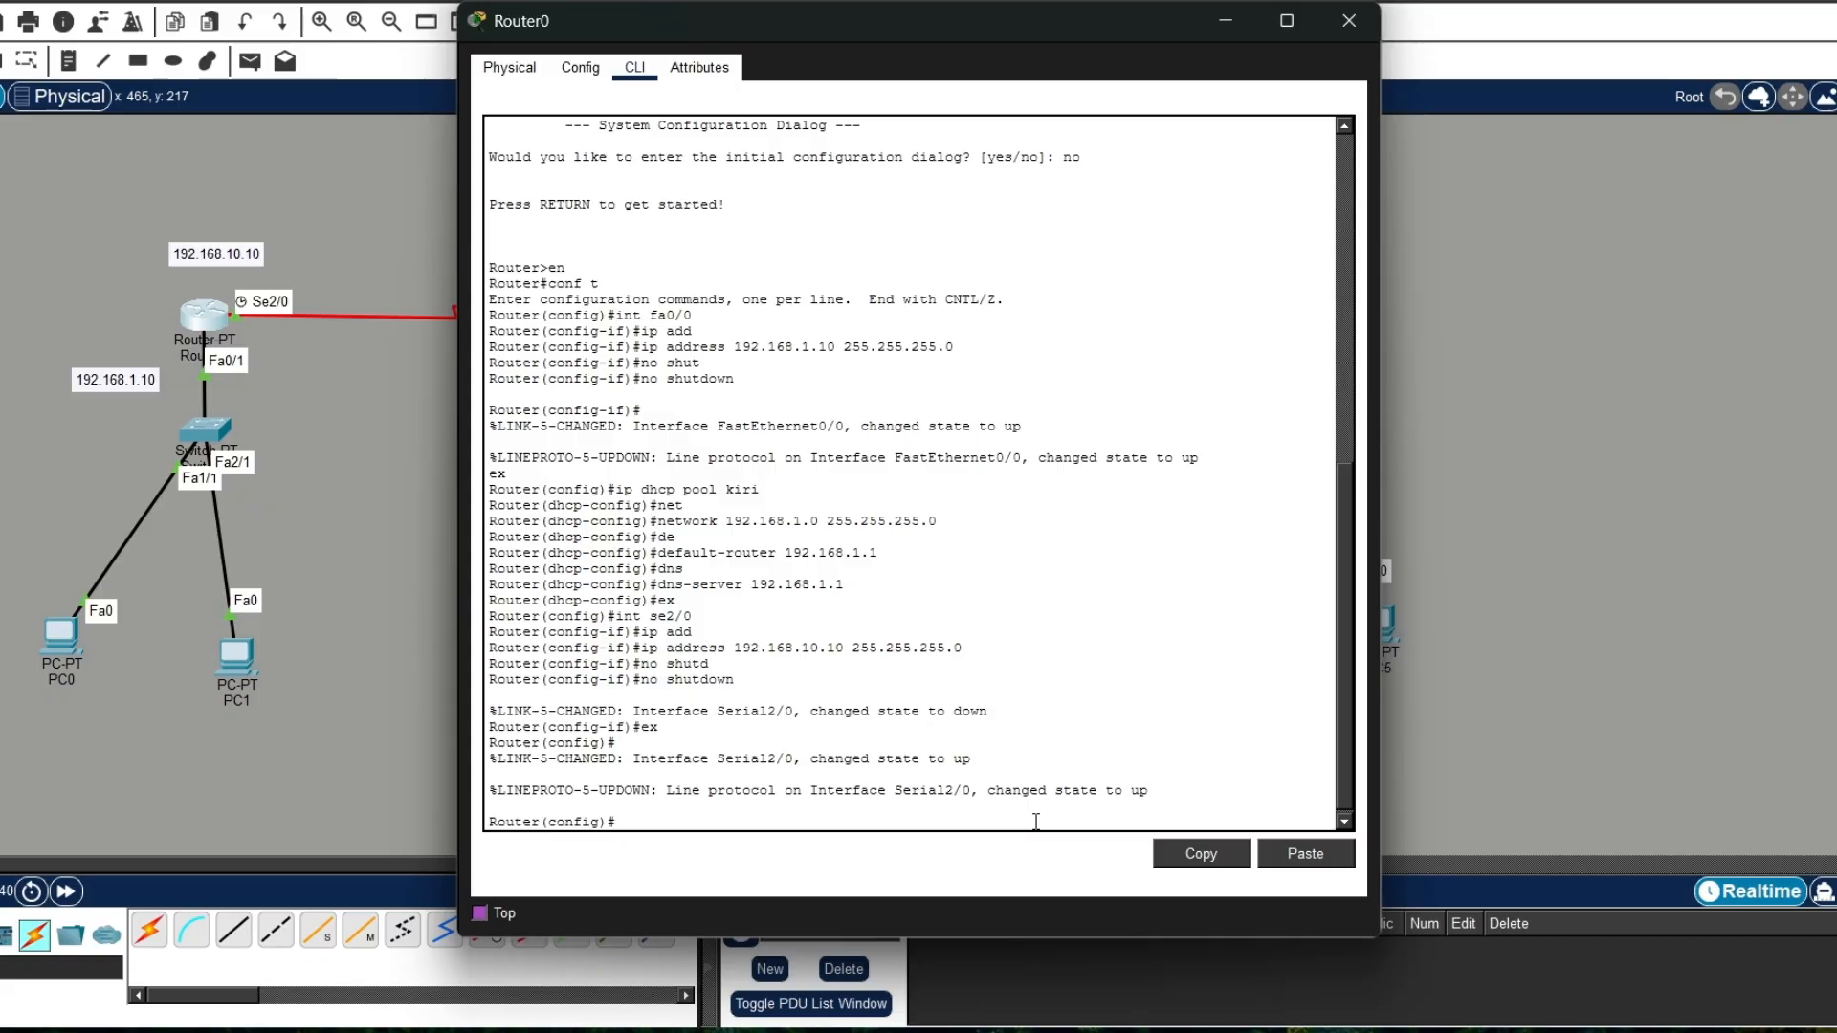
Step: Try the ip route command from Router0's privileged mode, and re-enter global configuration mode
type("ex")
key("Return")
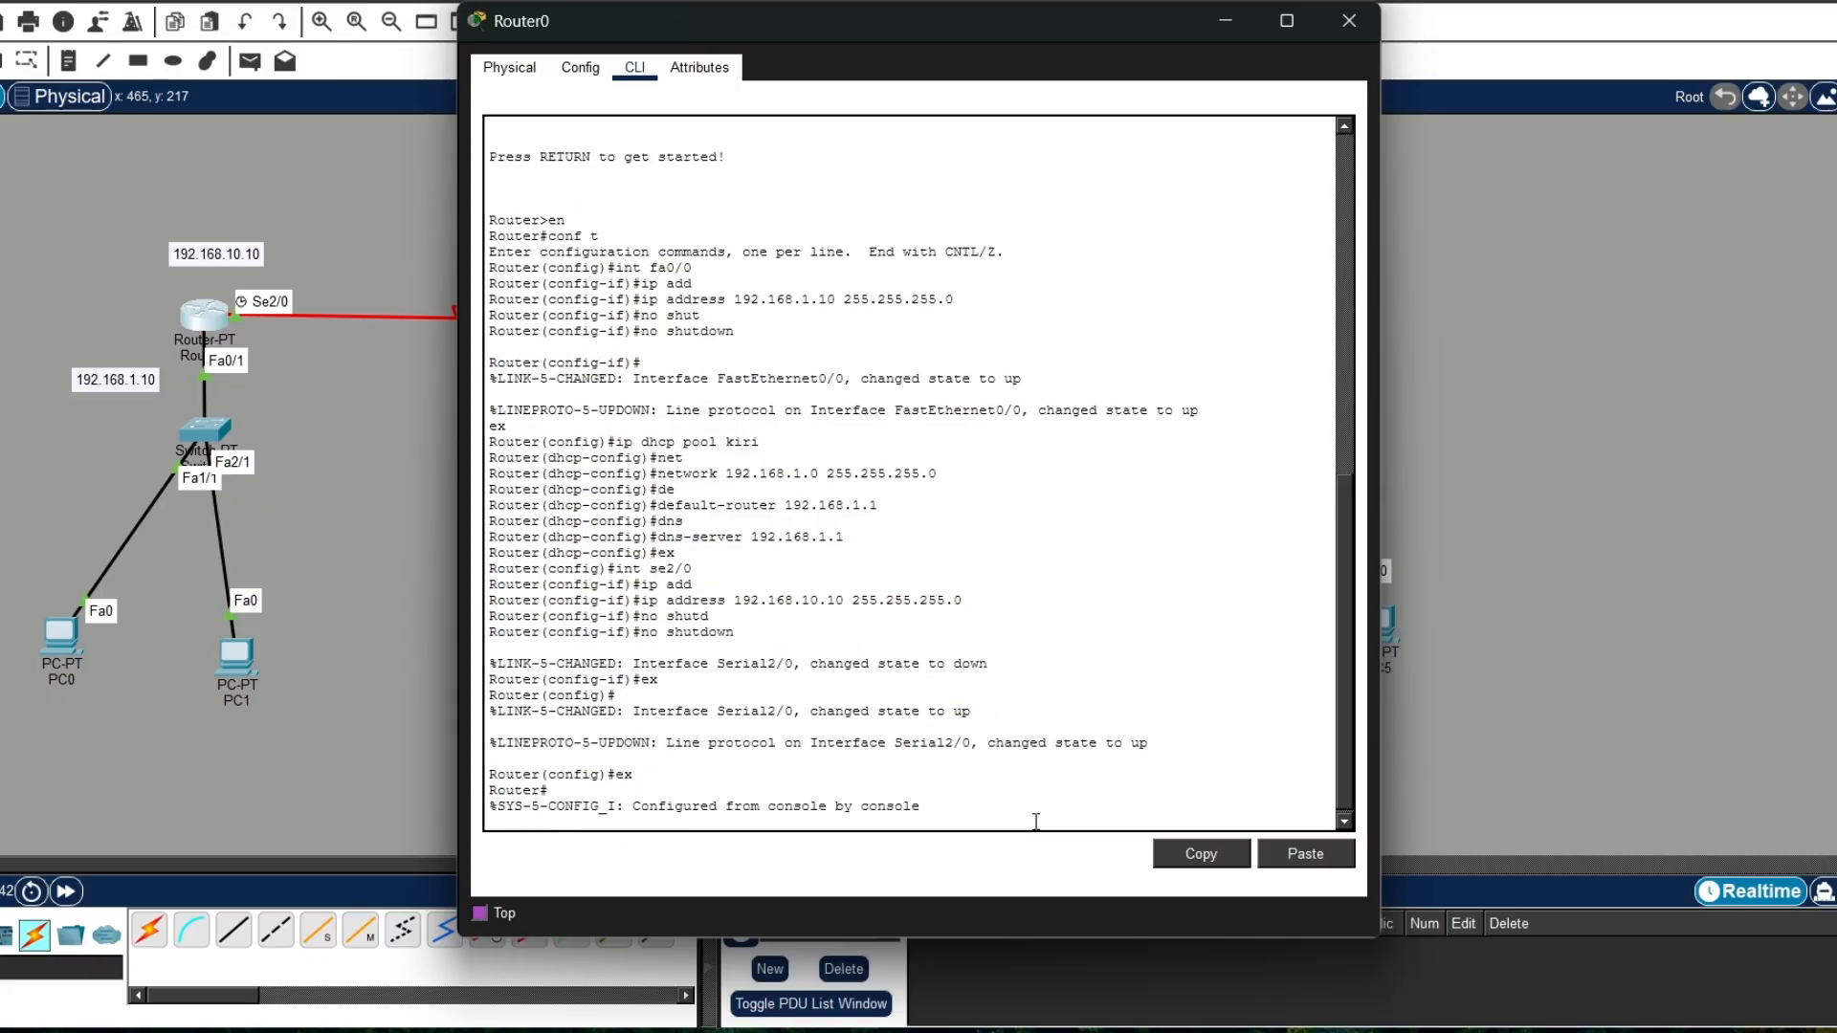
type("ip route")
key("Return")
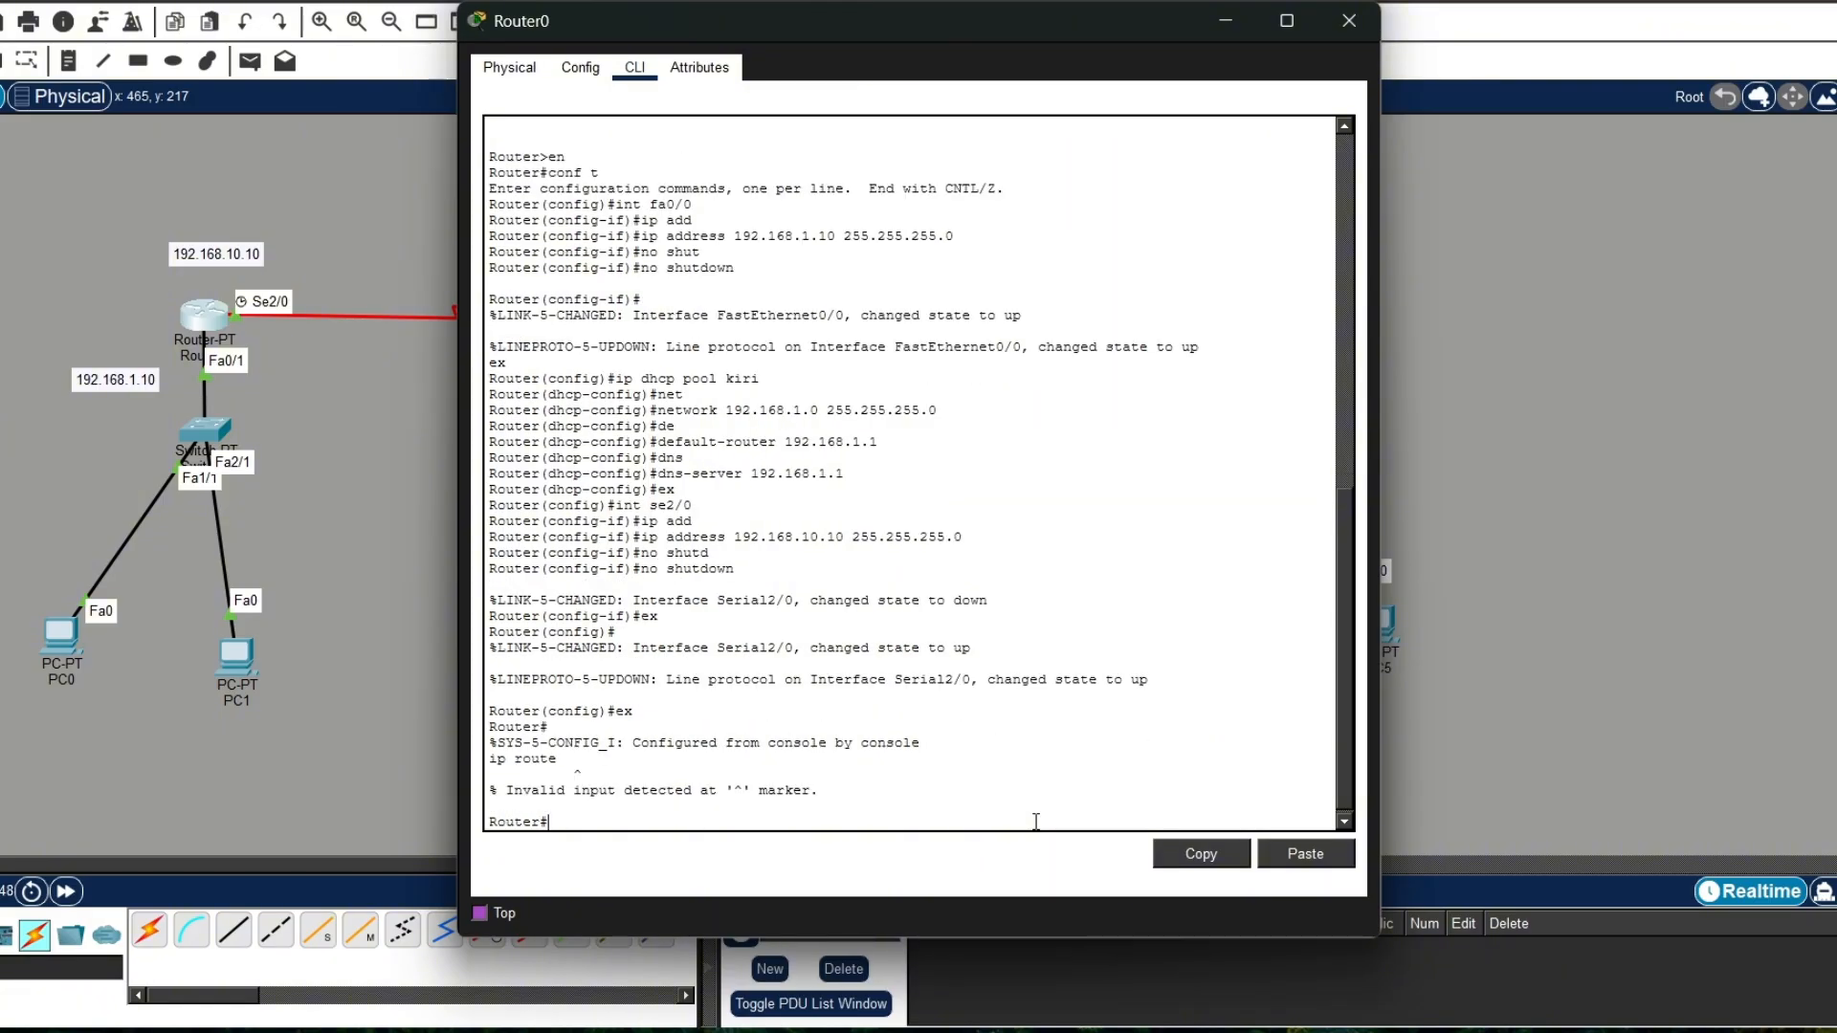
type("conf t")
key("Return")
Step: Try the ip route command without arguments in Router0's global configuration mode
type("ip")
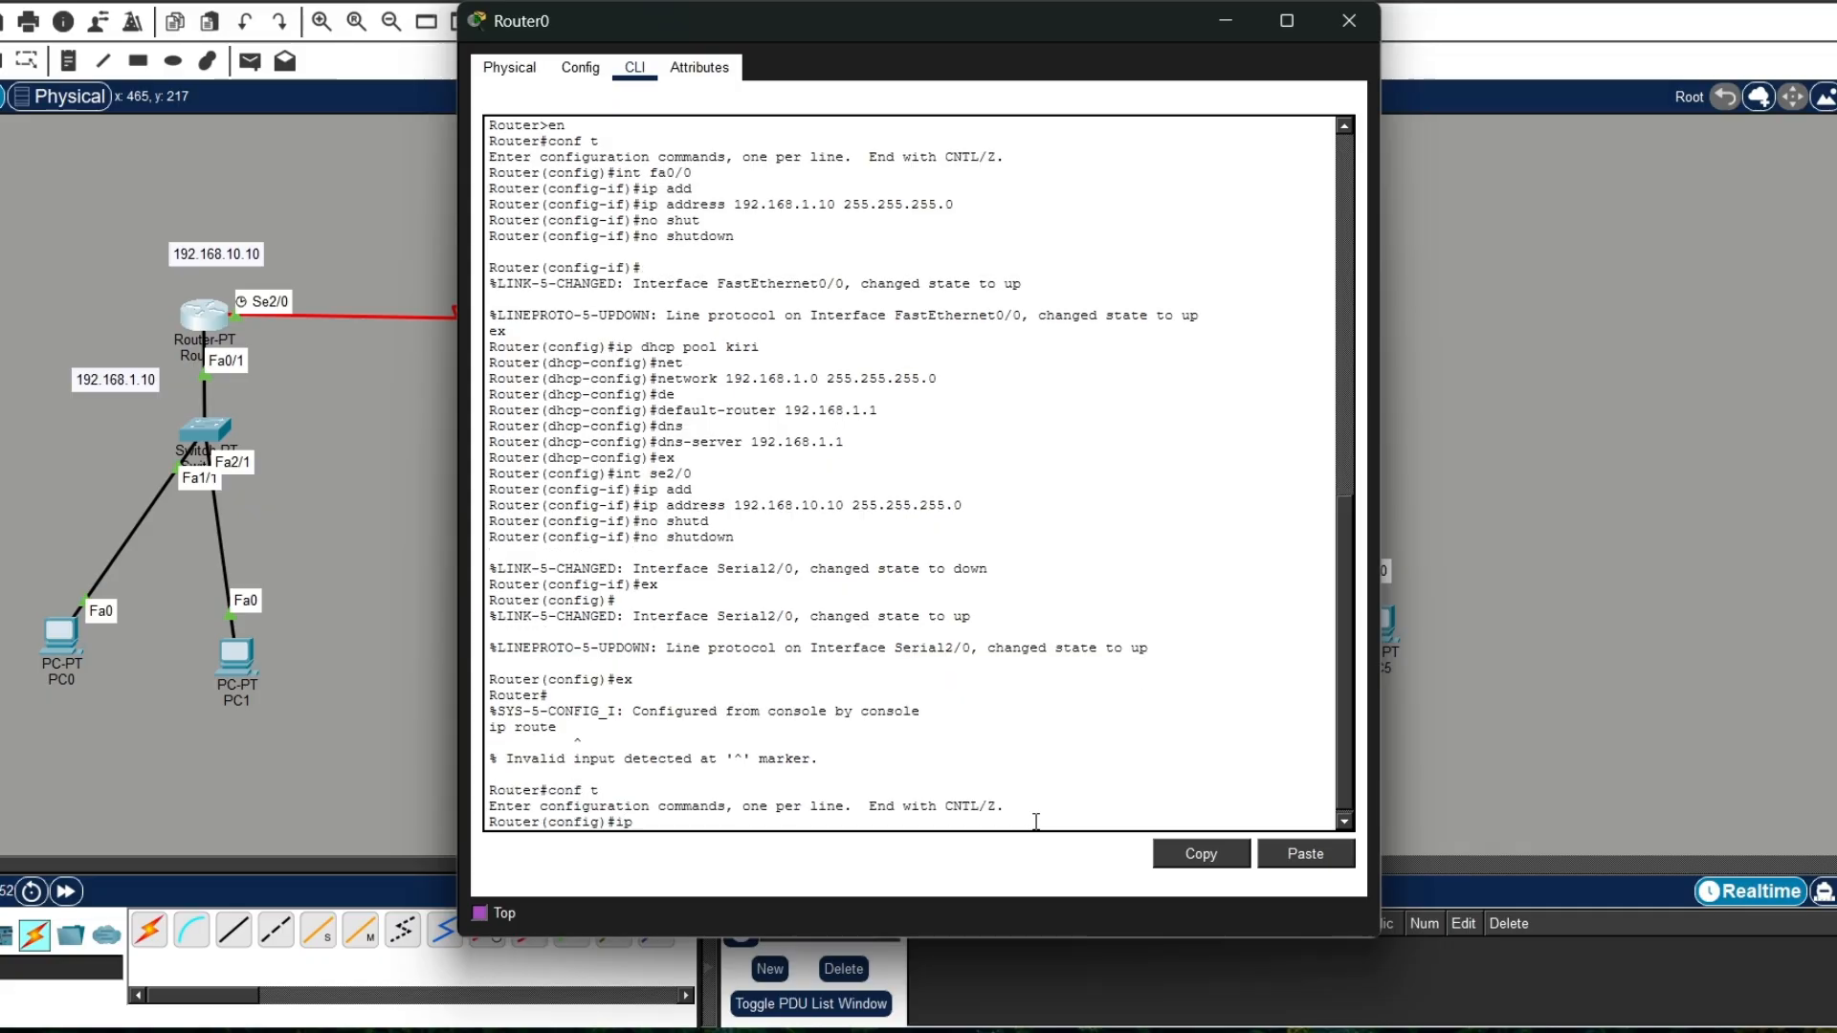
type(" routw")
key("Return")
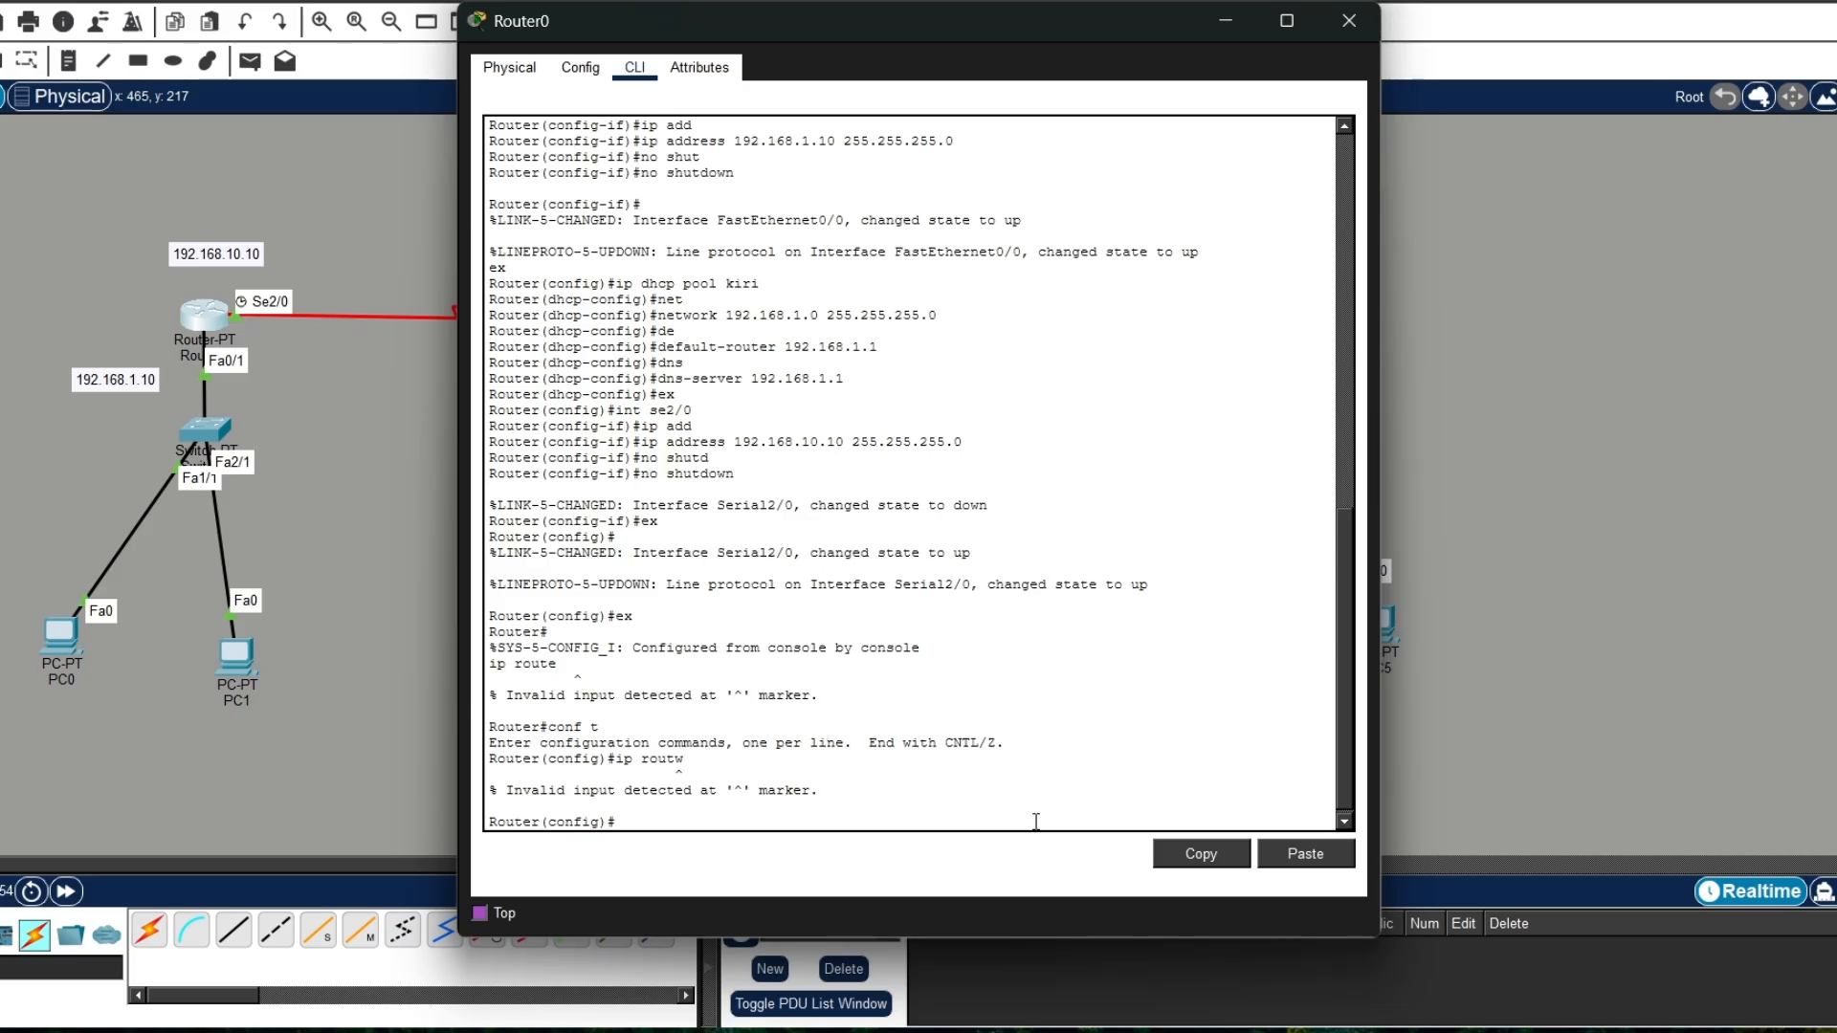
type("ip route")
key("Return")
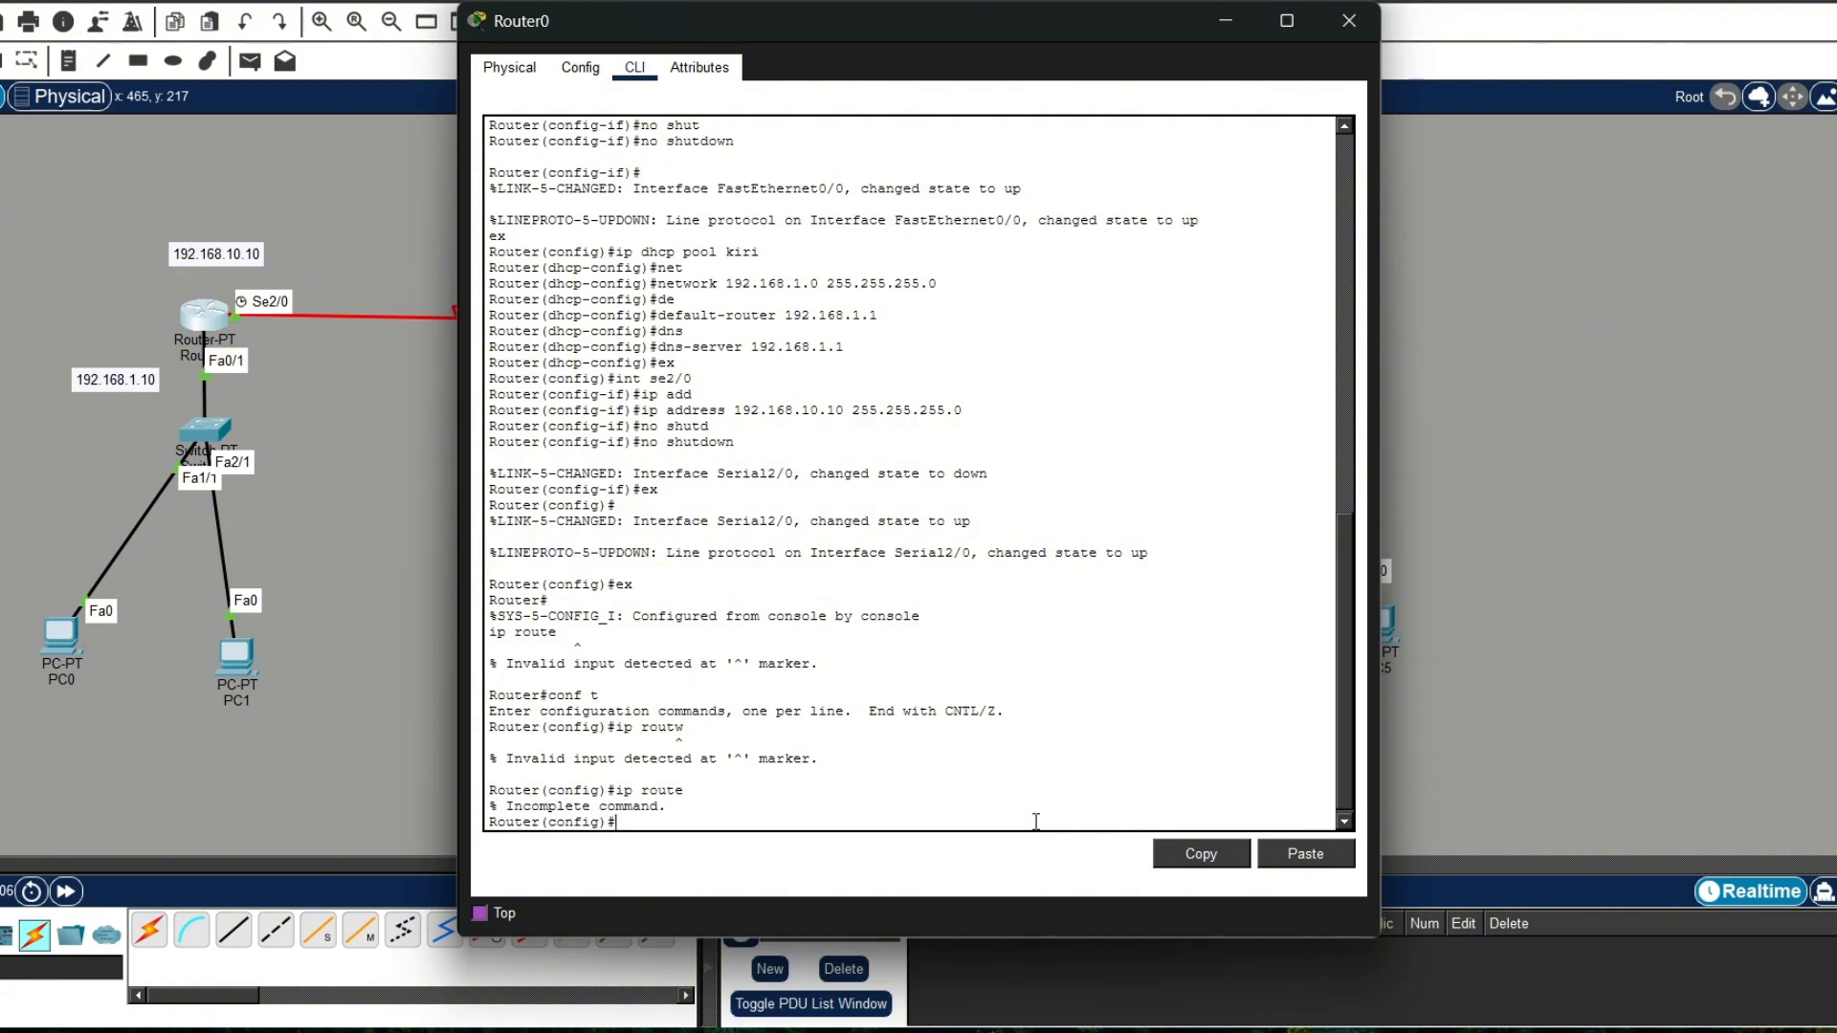
Step: Add a static route on Router0 to network 192.168.2.0 with mask 255.255.255.0 and next hop 192.168.10.2
type("ip rout")
key("Tab")
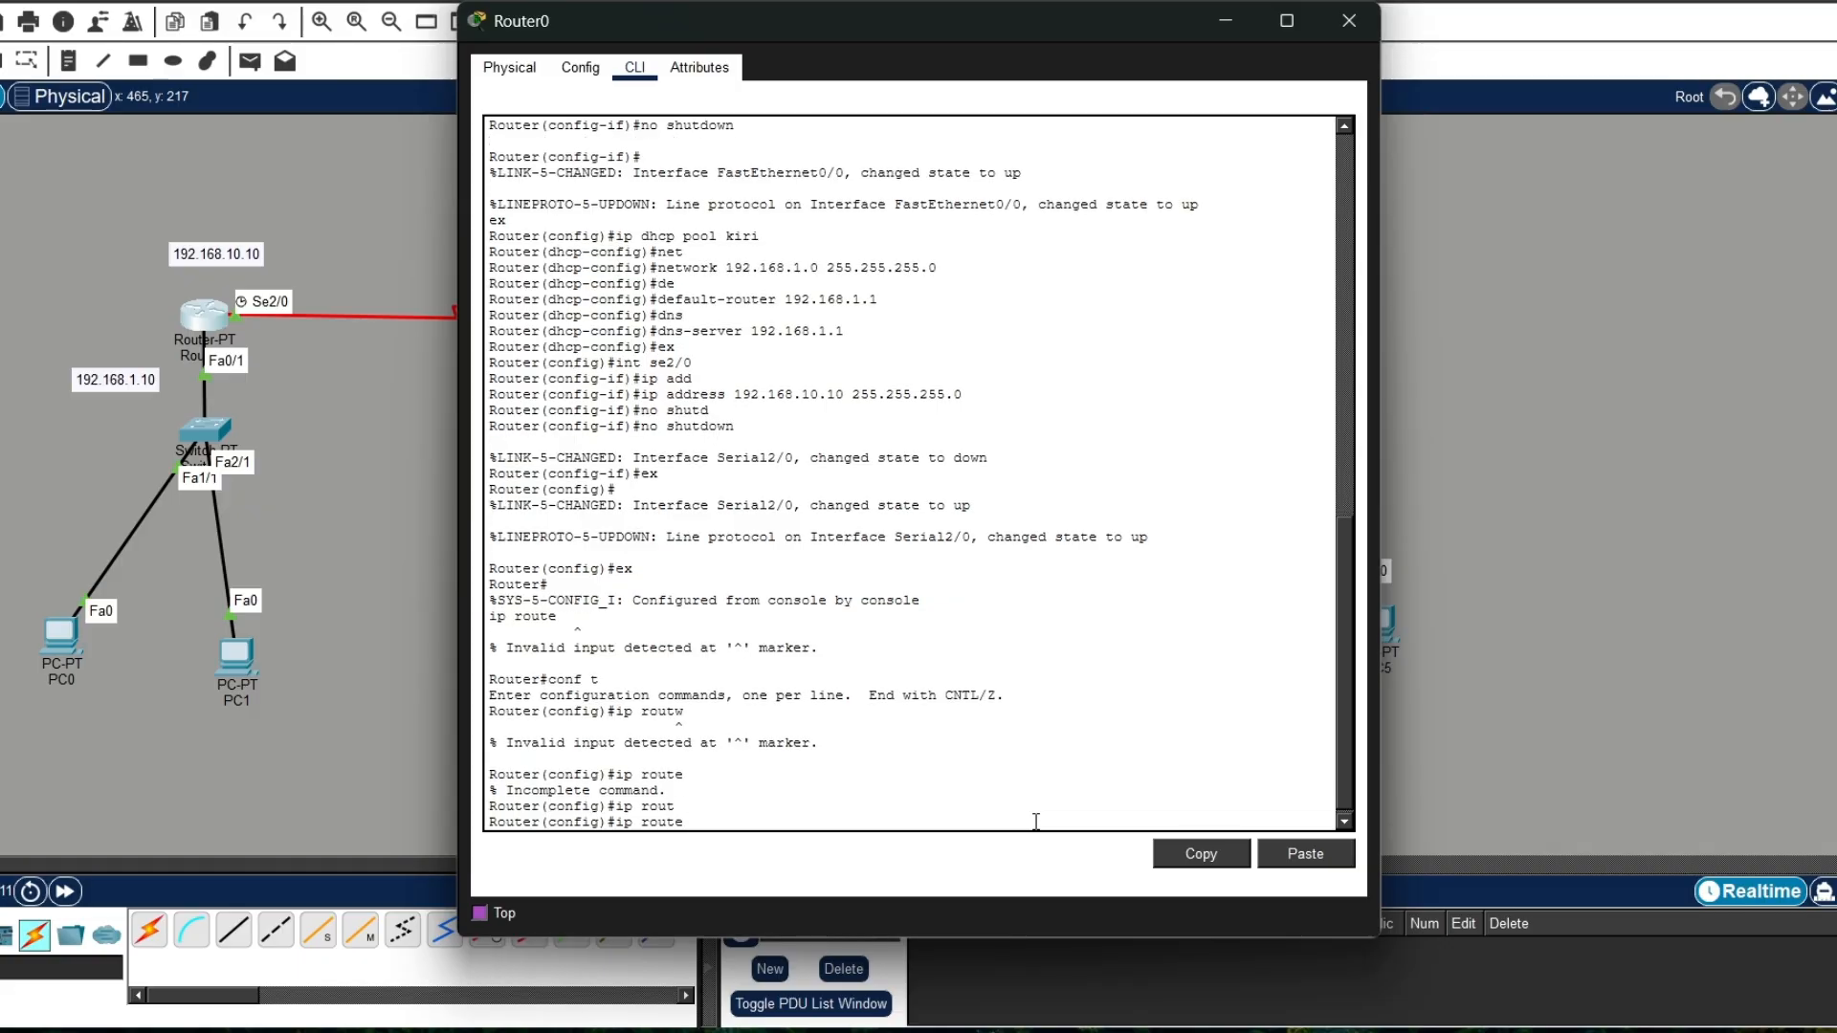
type("192.168.2.0")
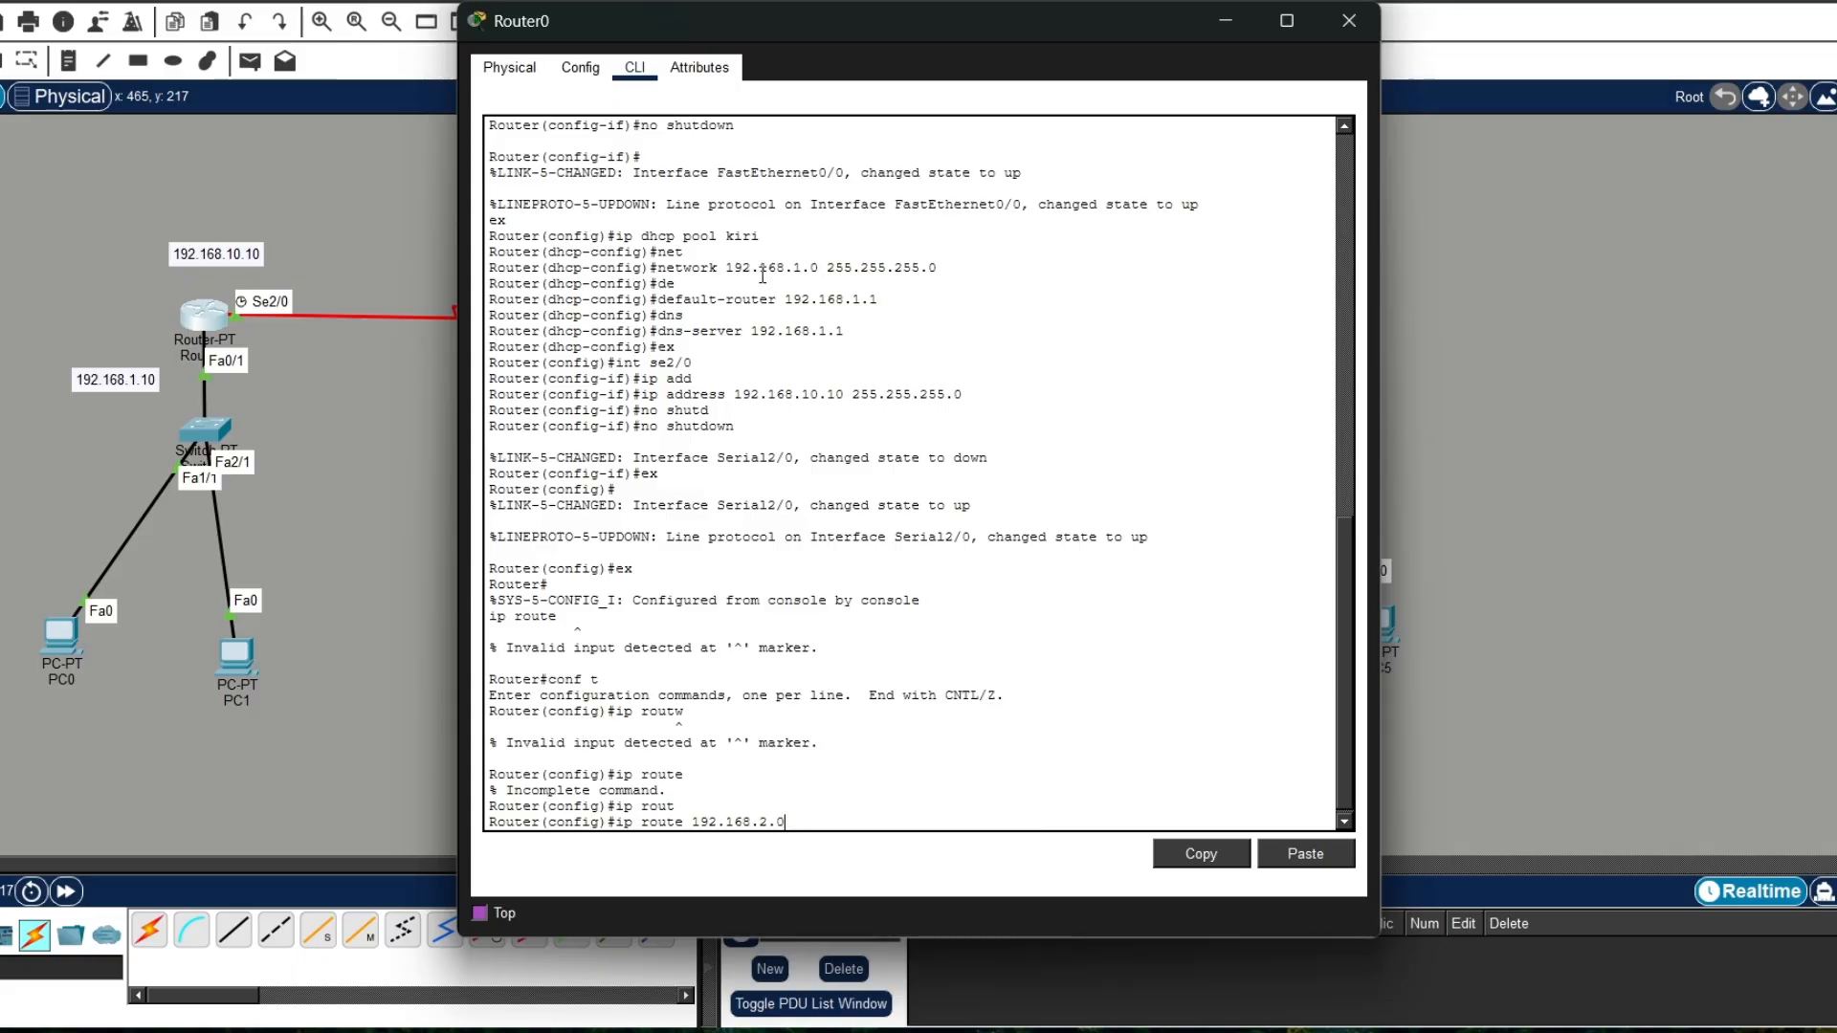
left_click_drag(662, 26, 711, 56)
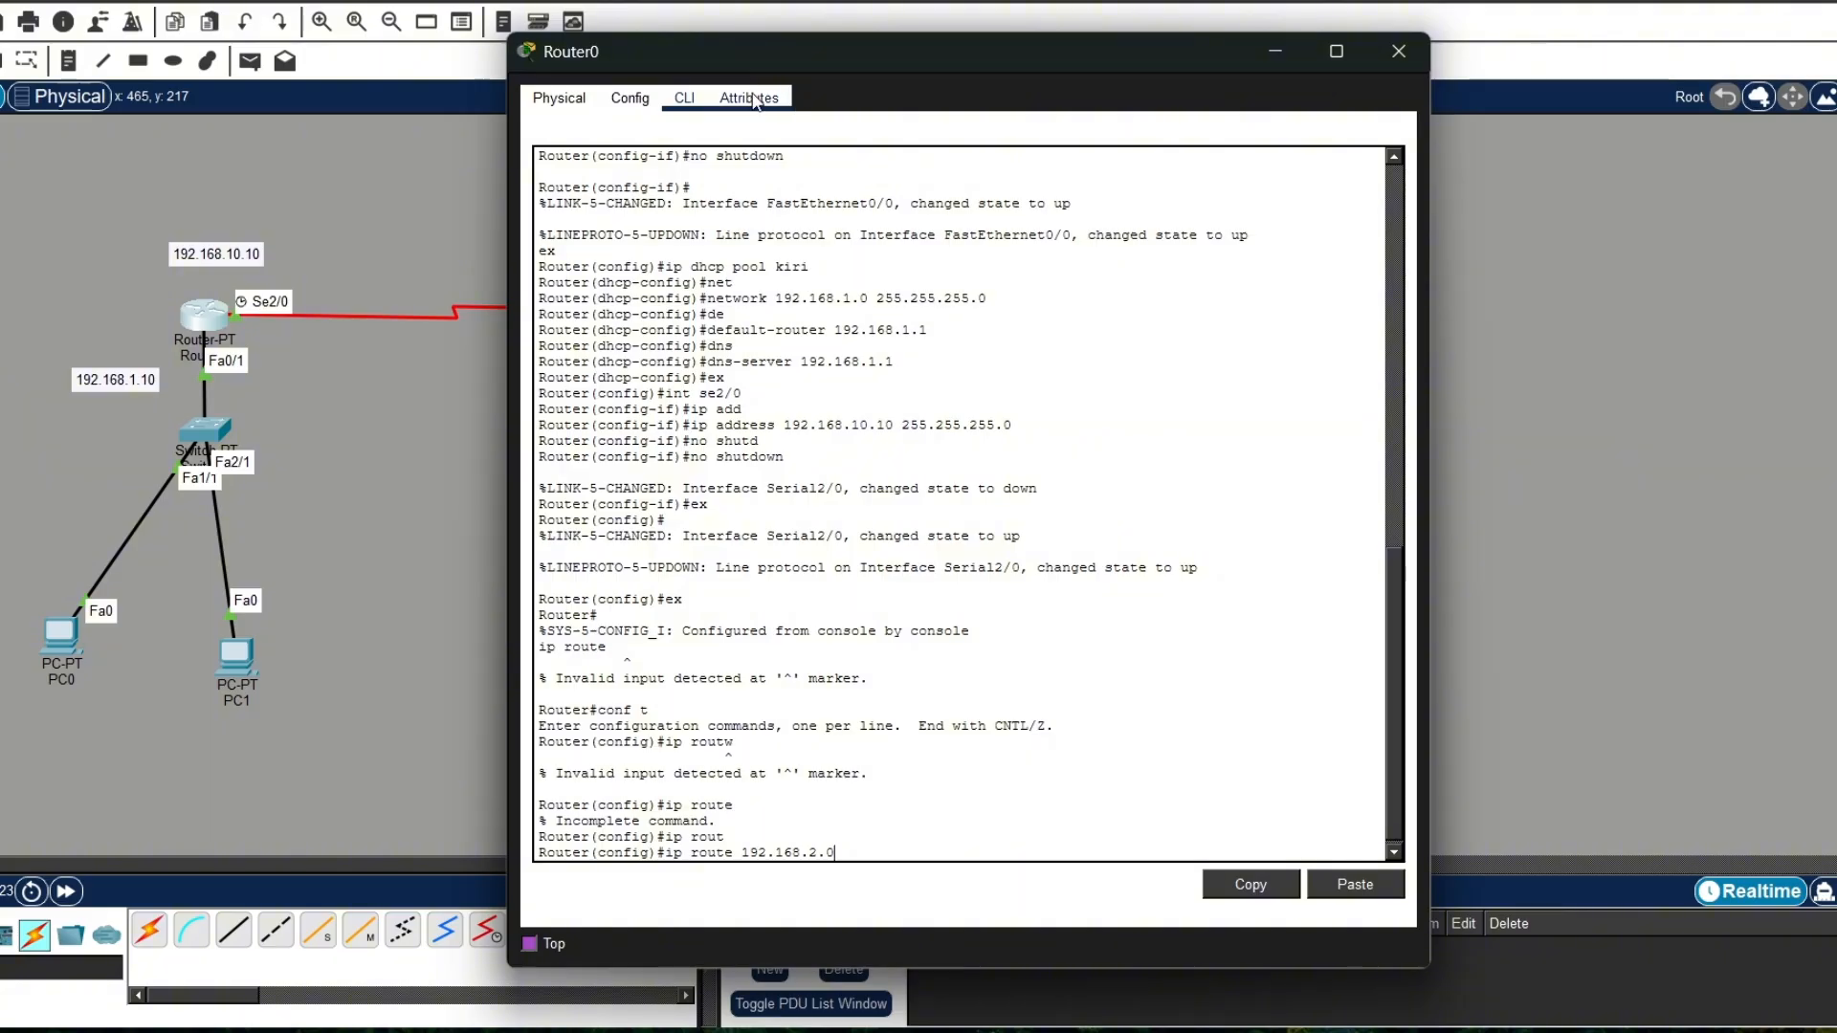
left_click_drag(766, 74, 1073, 148)
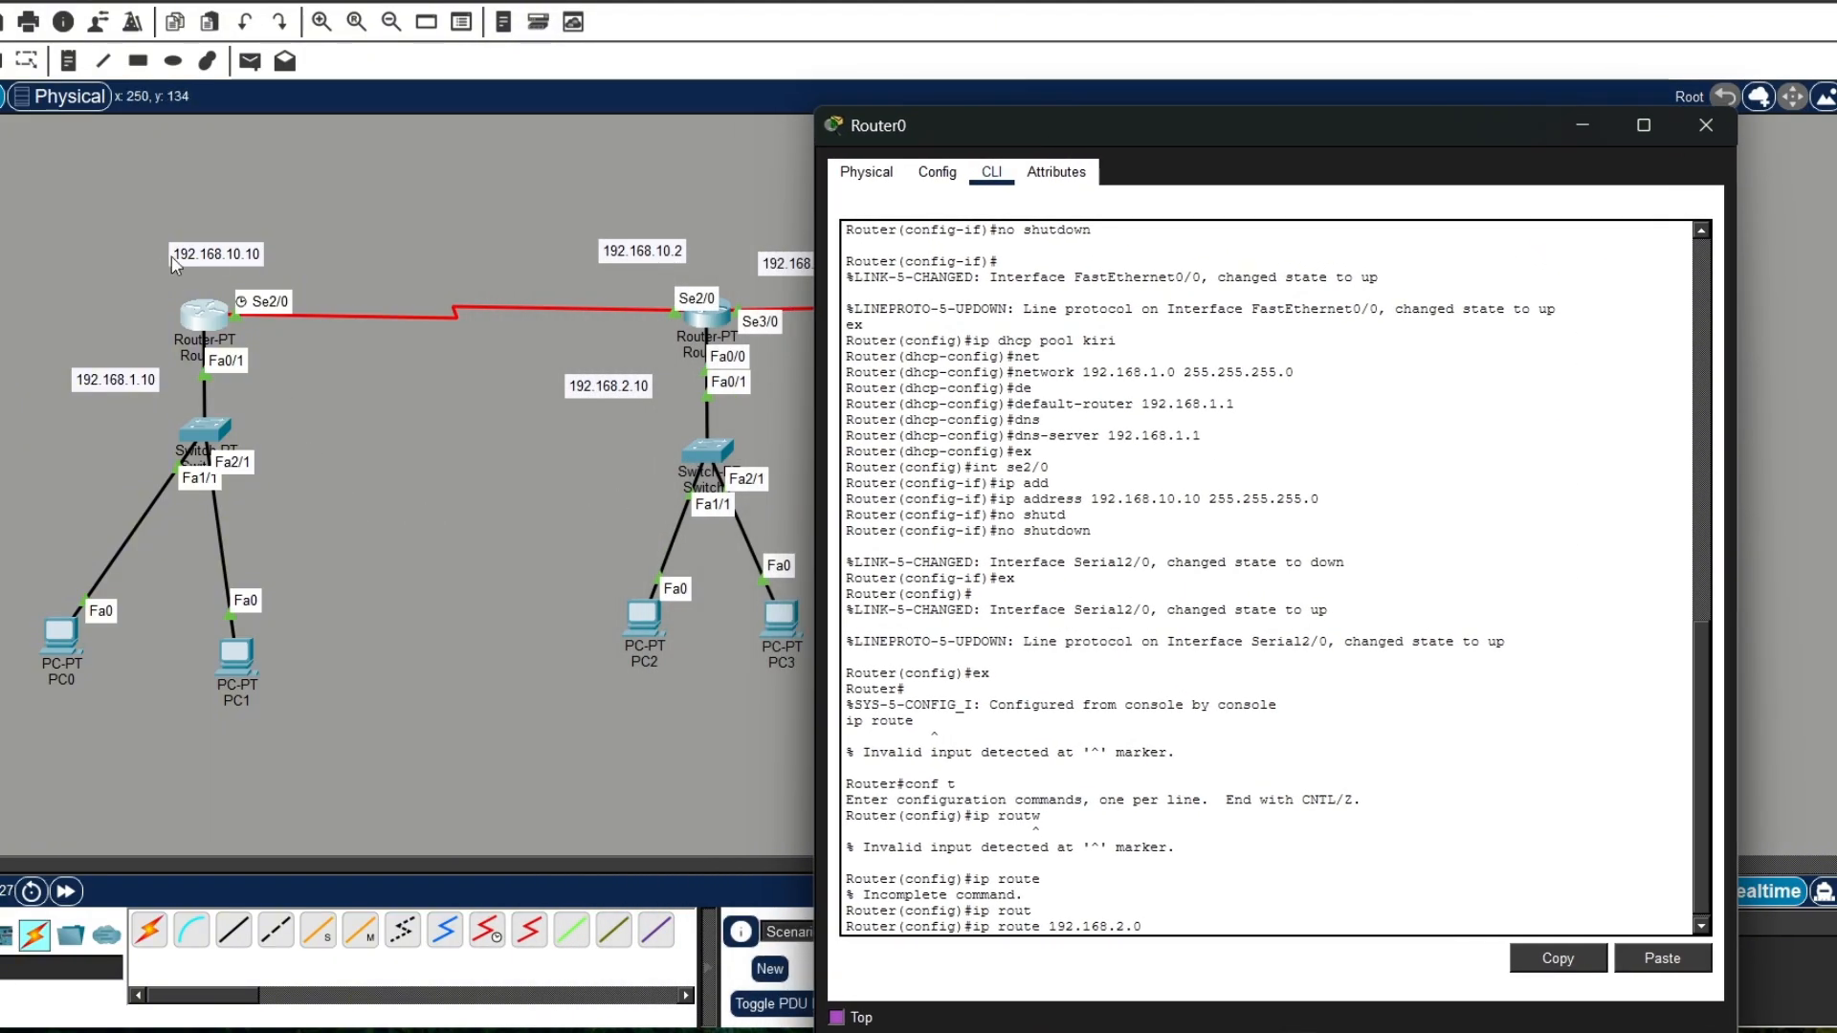
left_click_drag(1010, 128, 1136, 496)
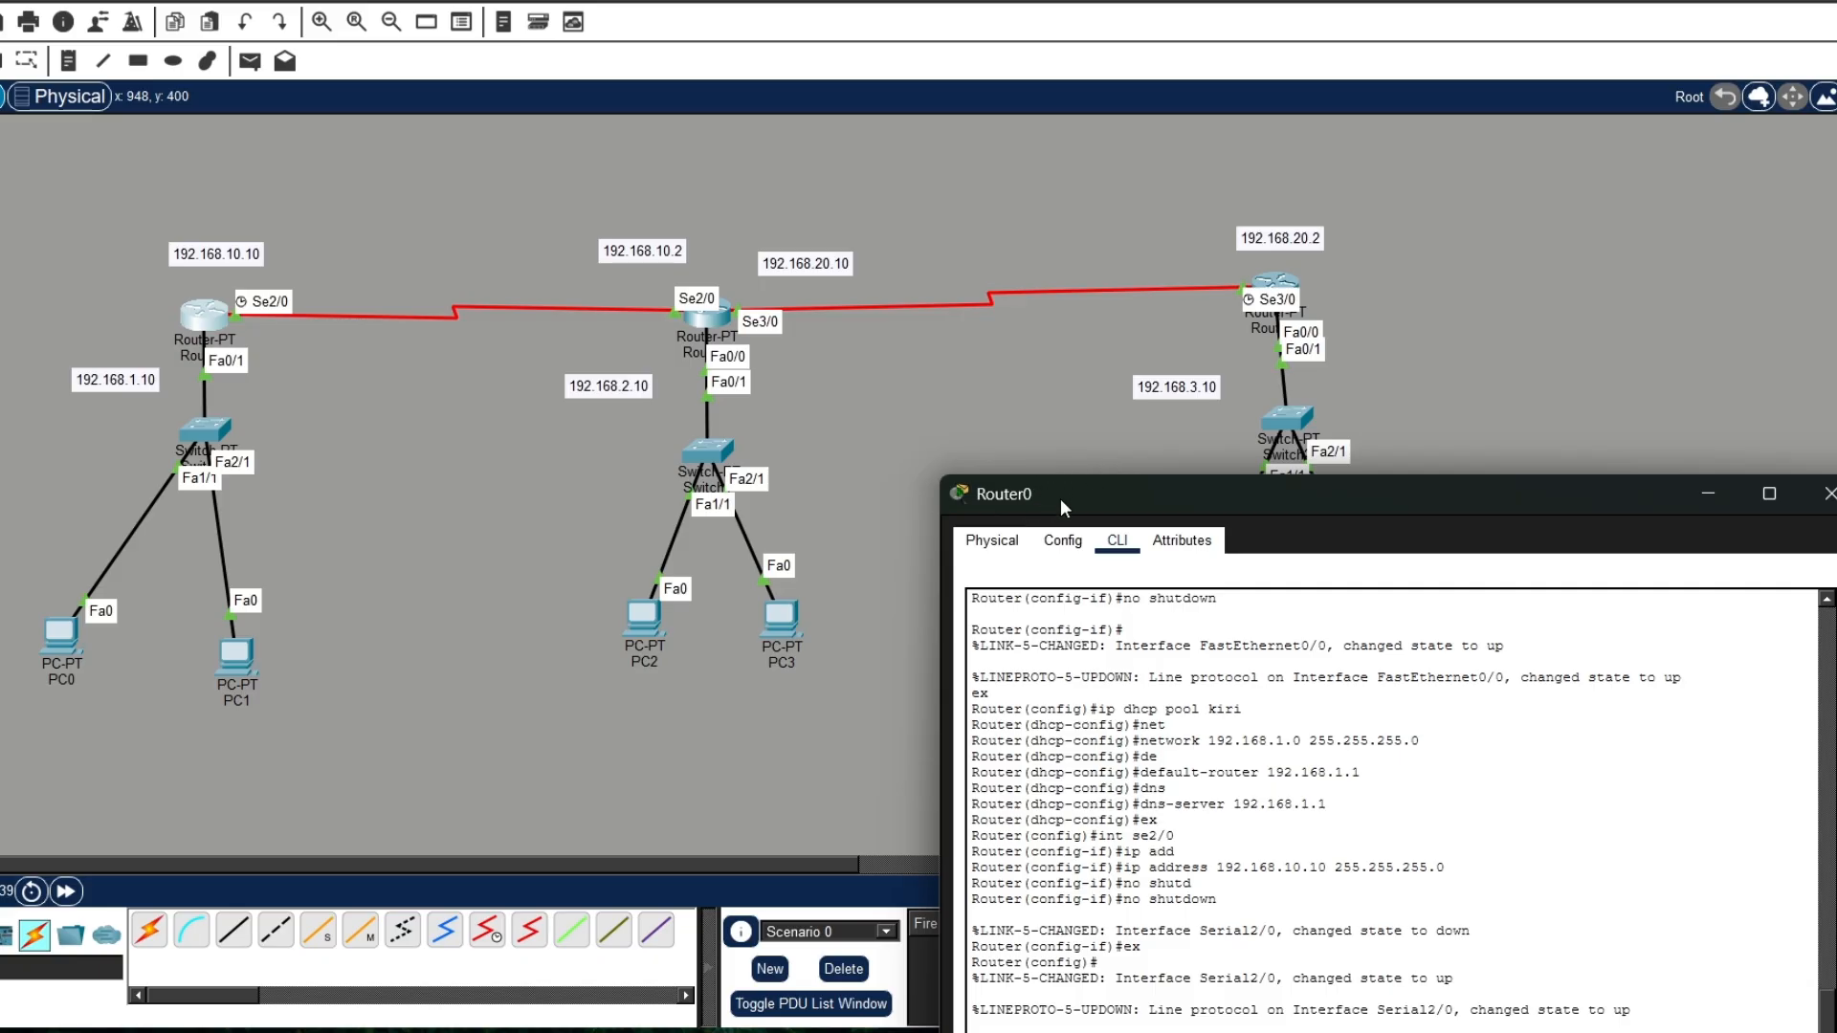
left_click_drag(1060, 497, 901, 142)
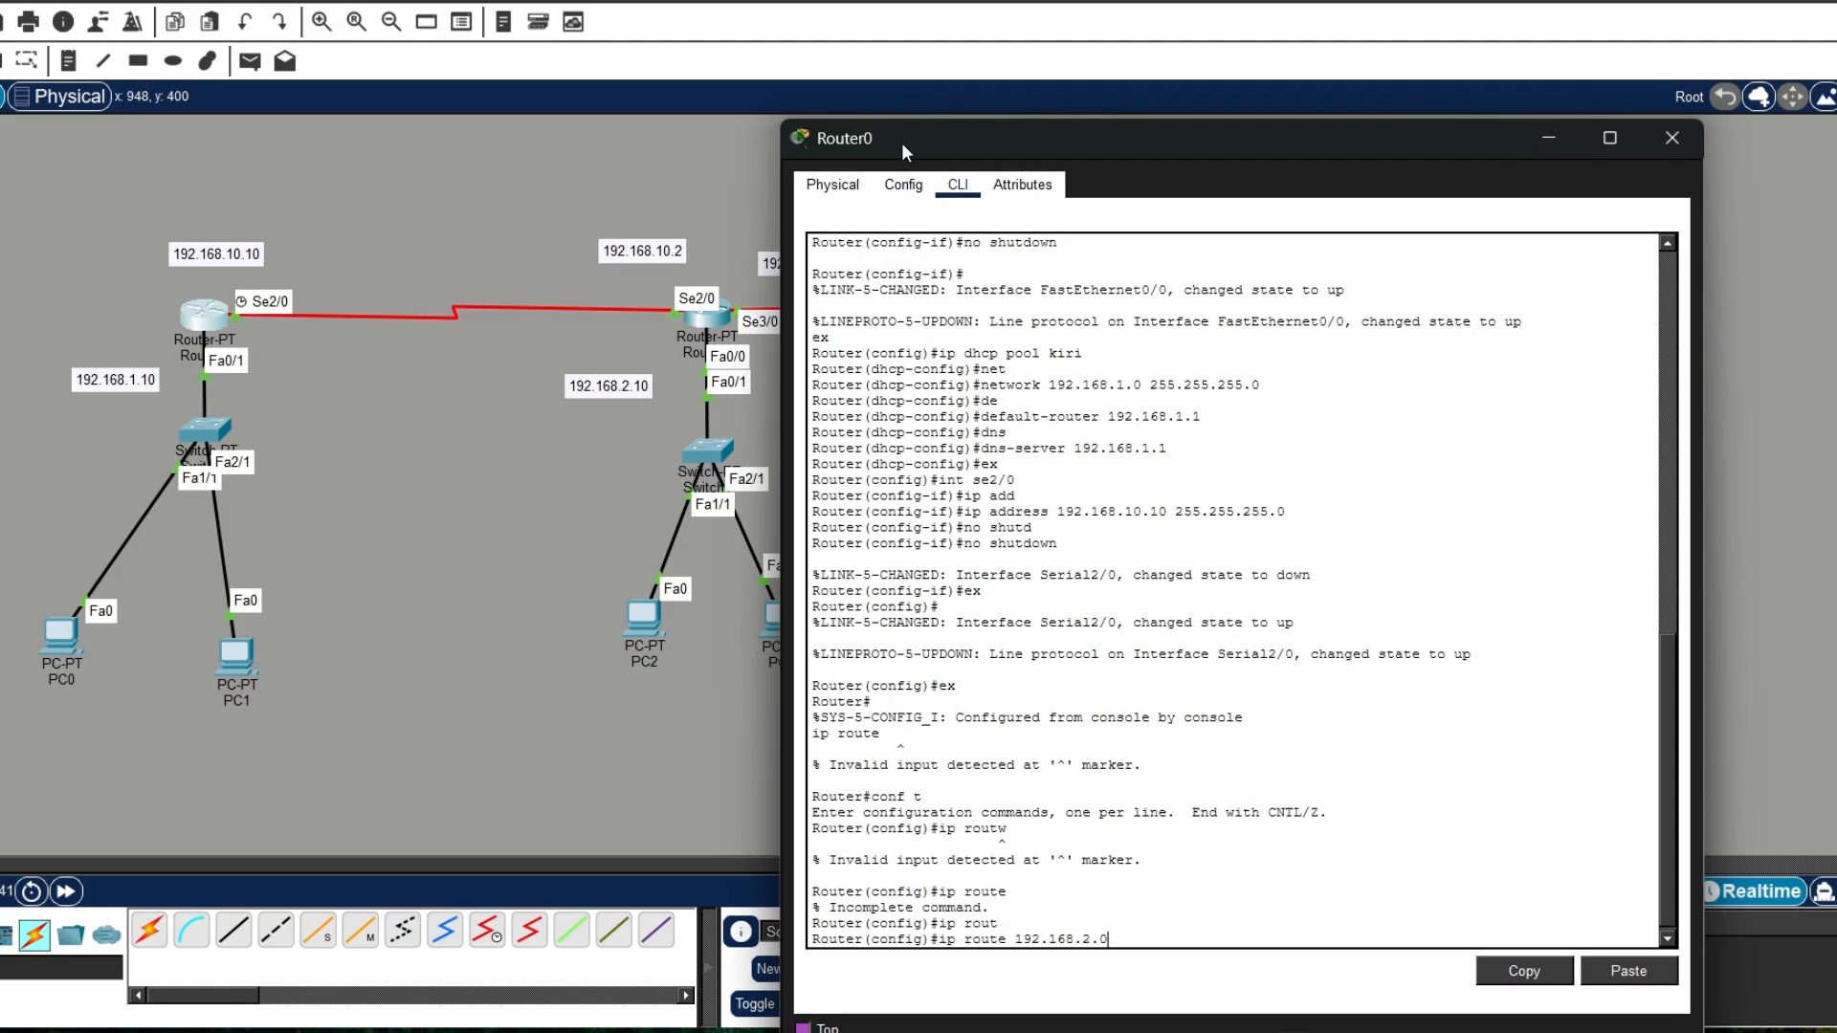
type("55.255.255.0 192.168.10.2")
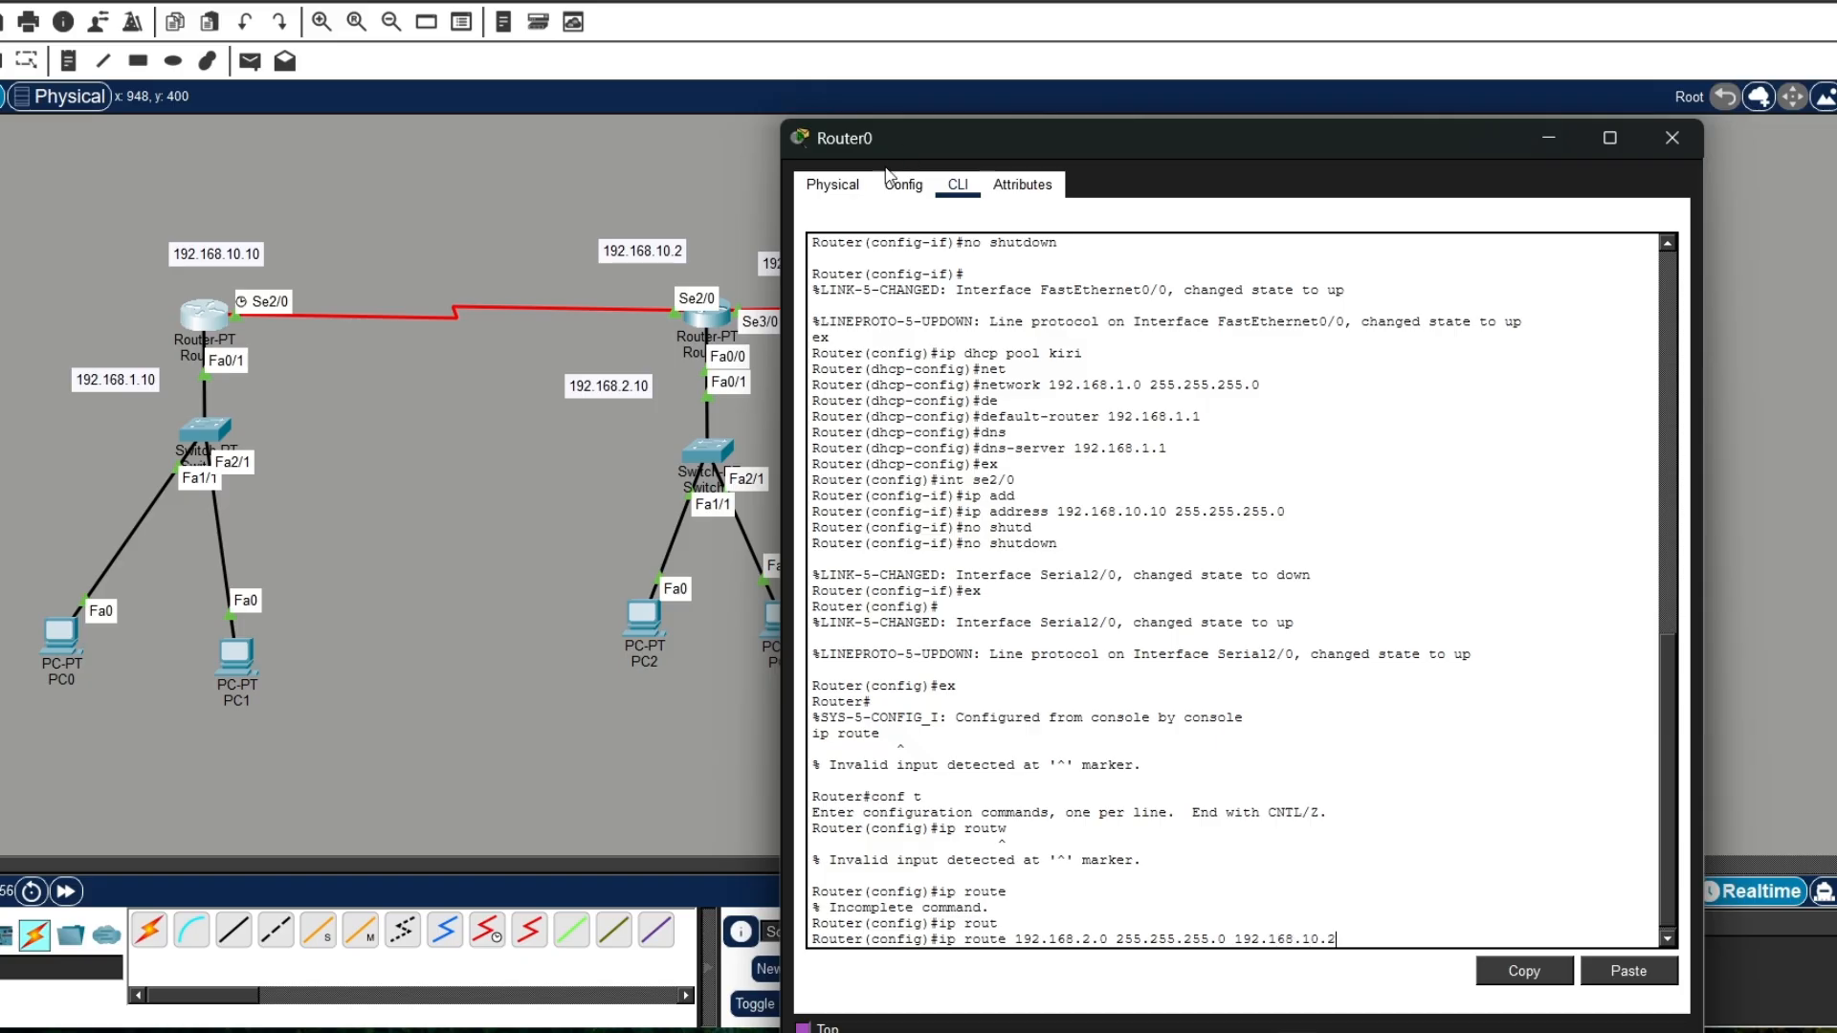
scroll(1159, 443, "down", 1)
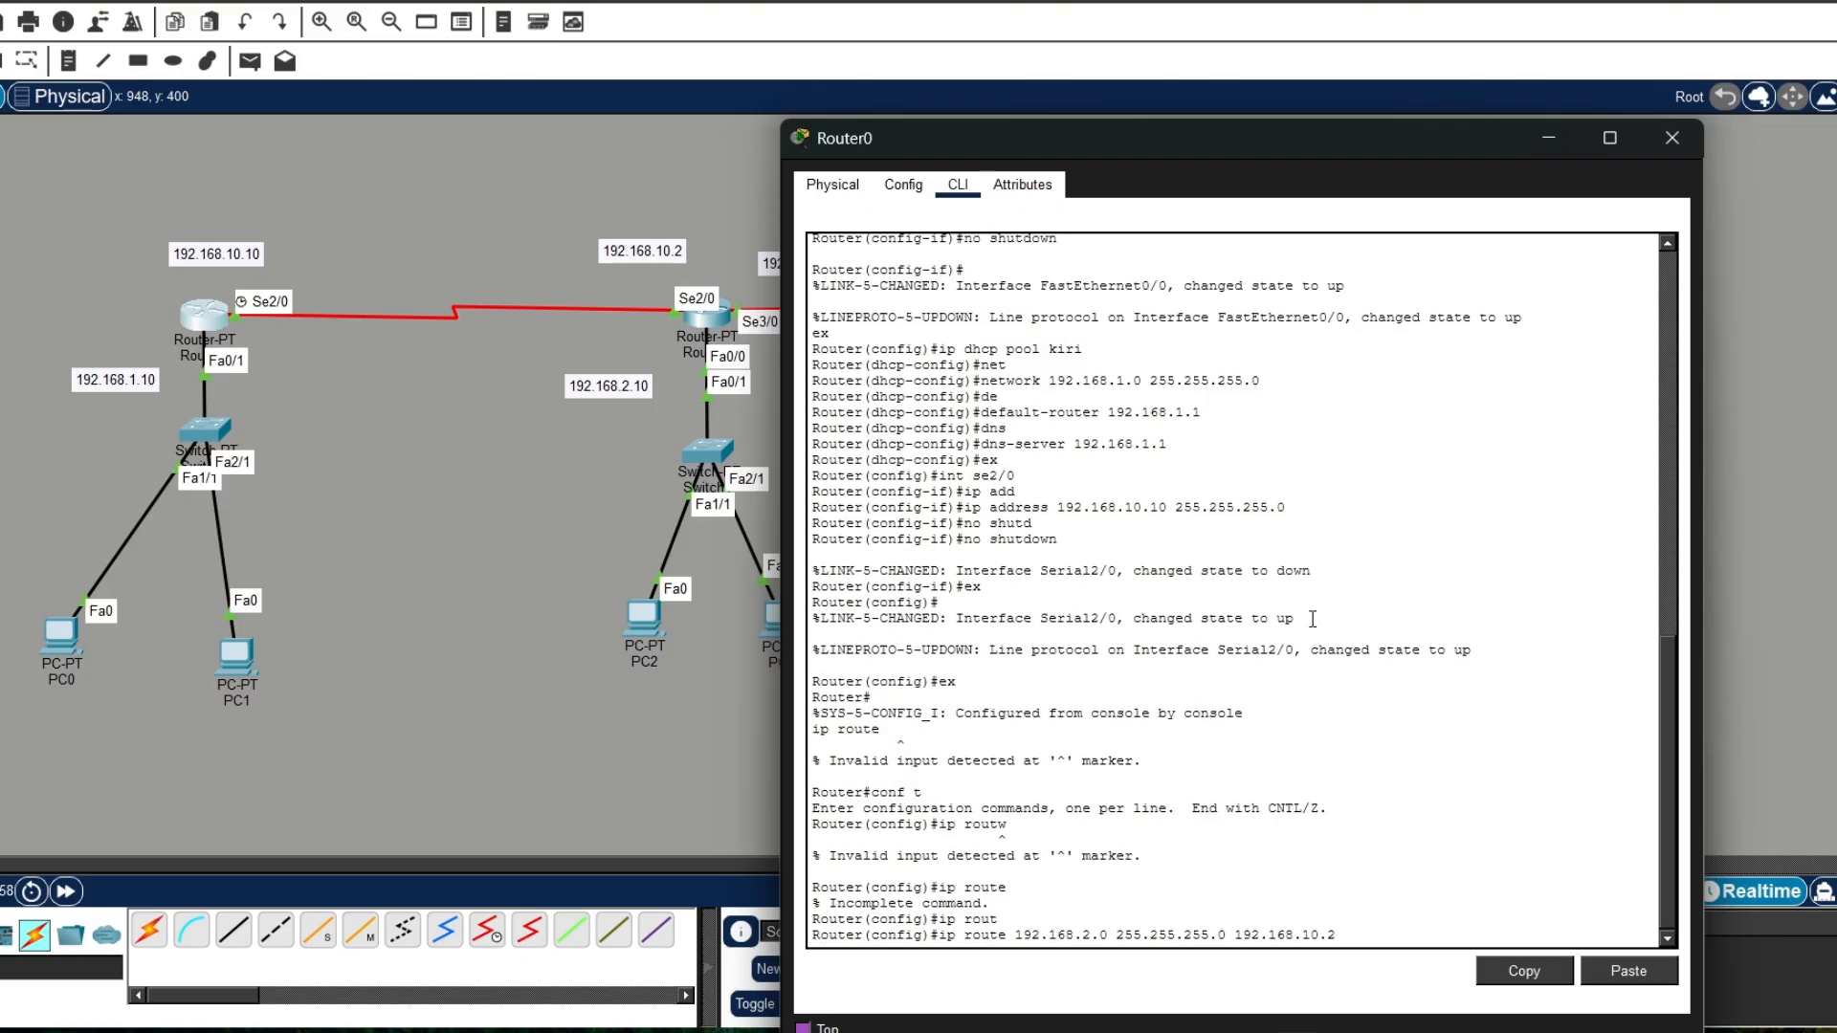
key("Return")
Step: Add a static route on Router0 to 192.168.3.0 with mask 255.255.255.0 and next hop 192.168.10.2, and close the Router0 window
type("ip")
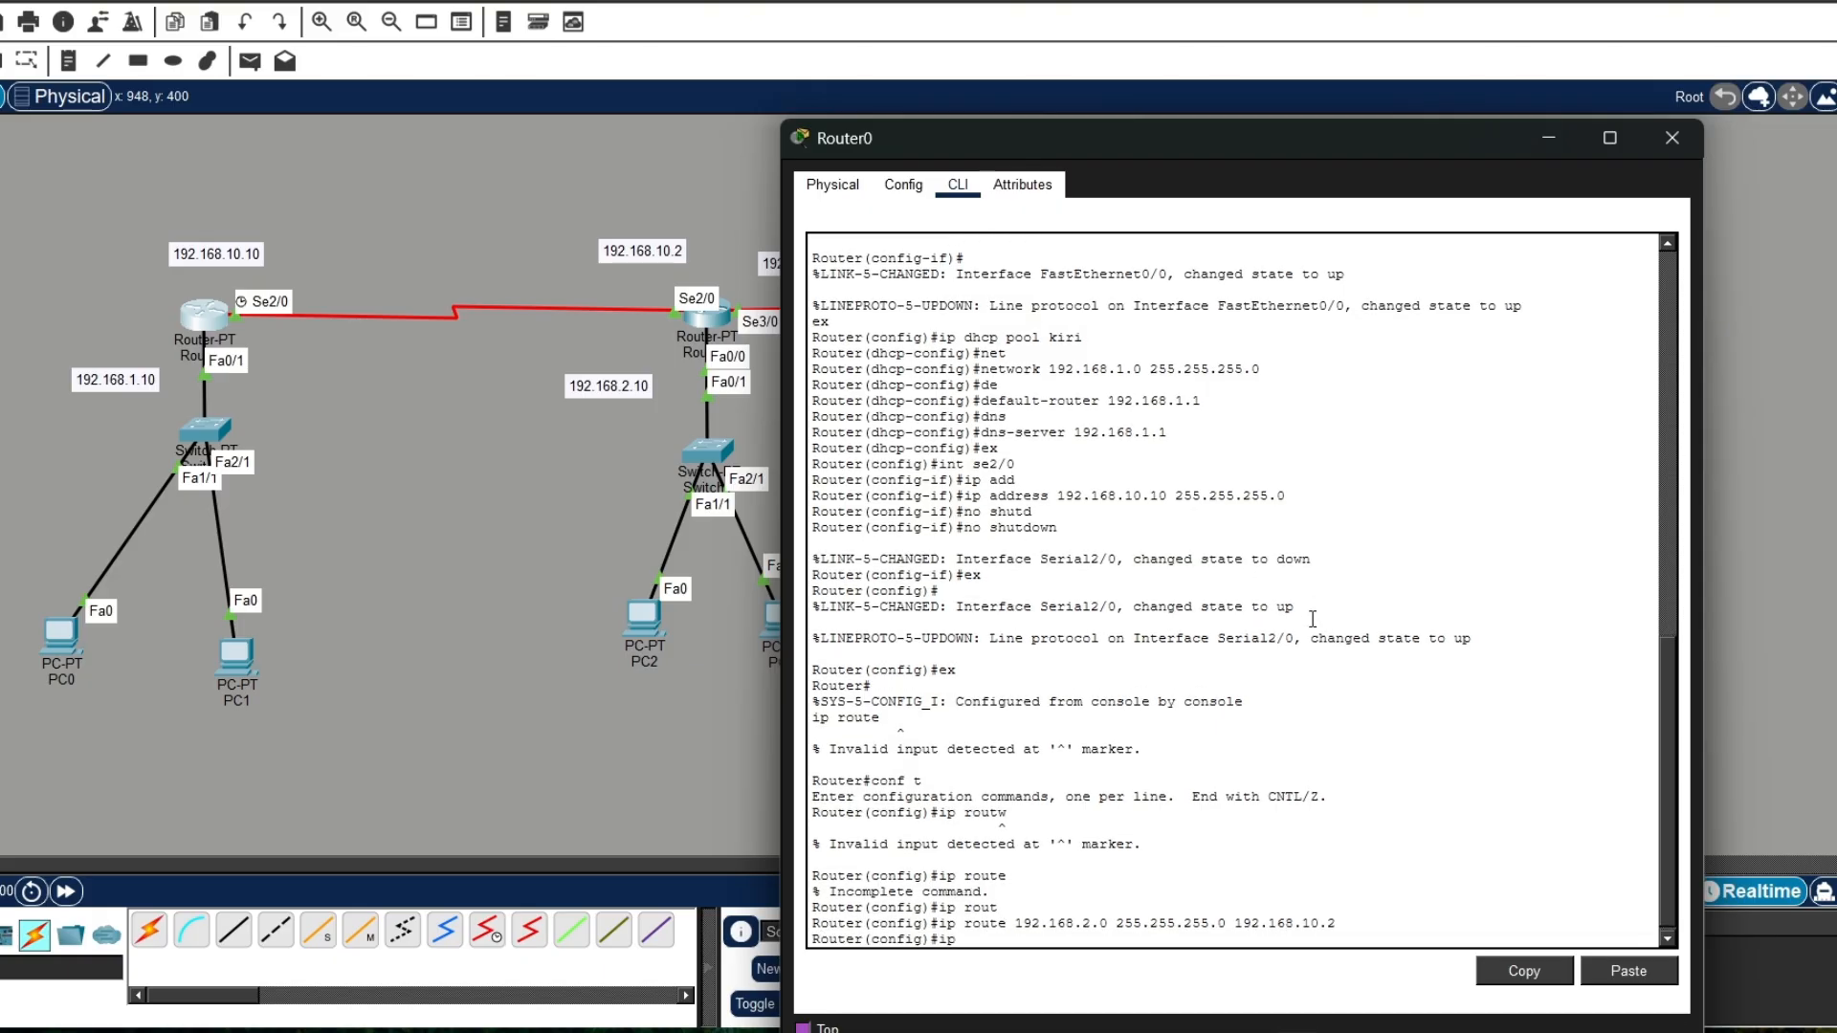
type(" rou")
key("Tab")
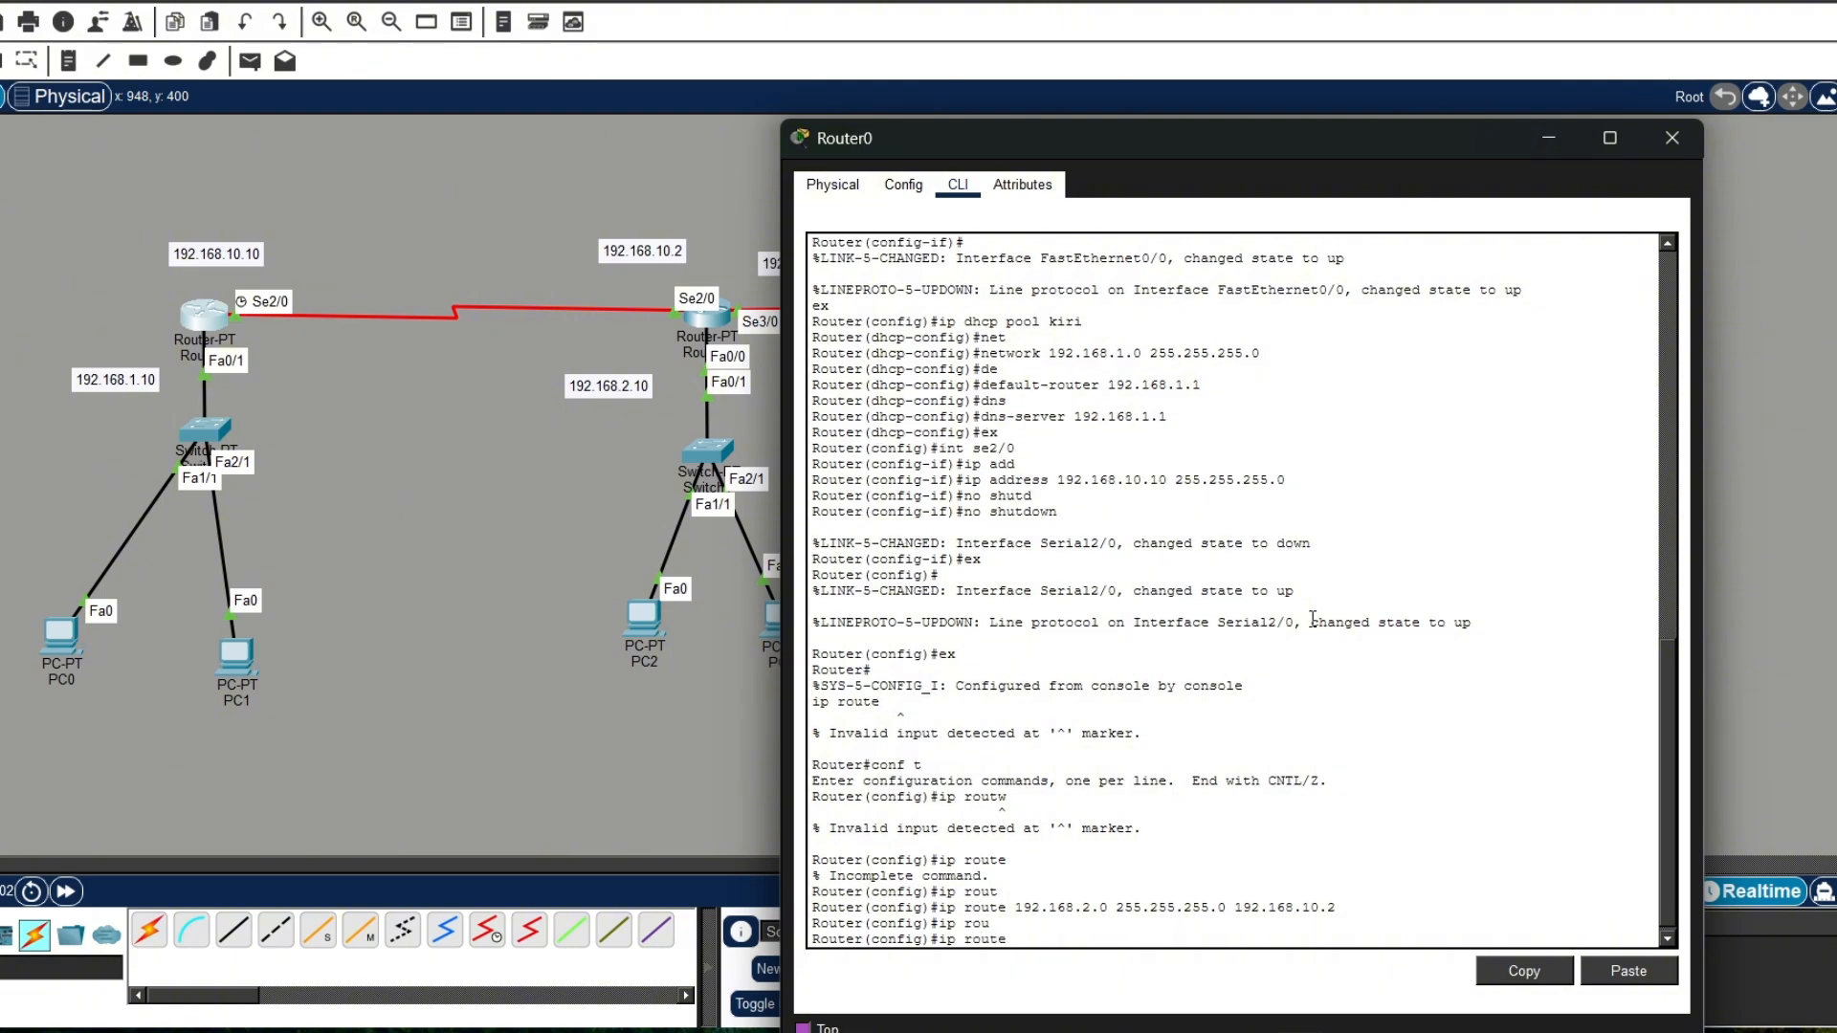
type("192.168.3.0 255.255.2")
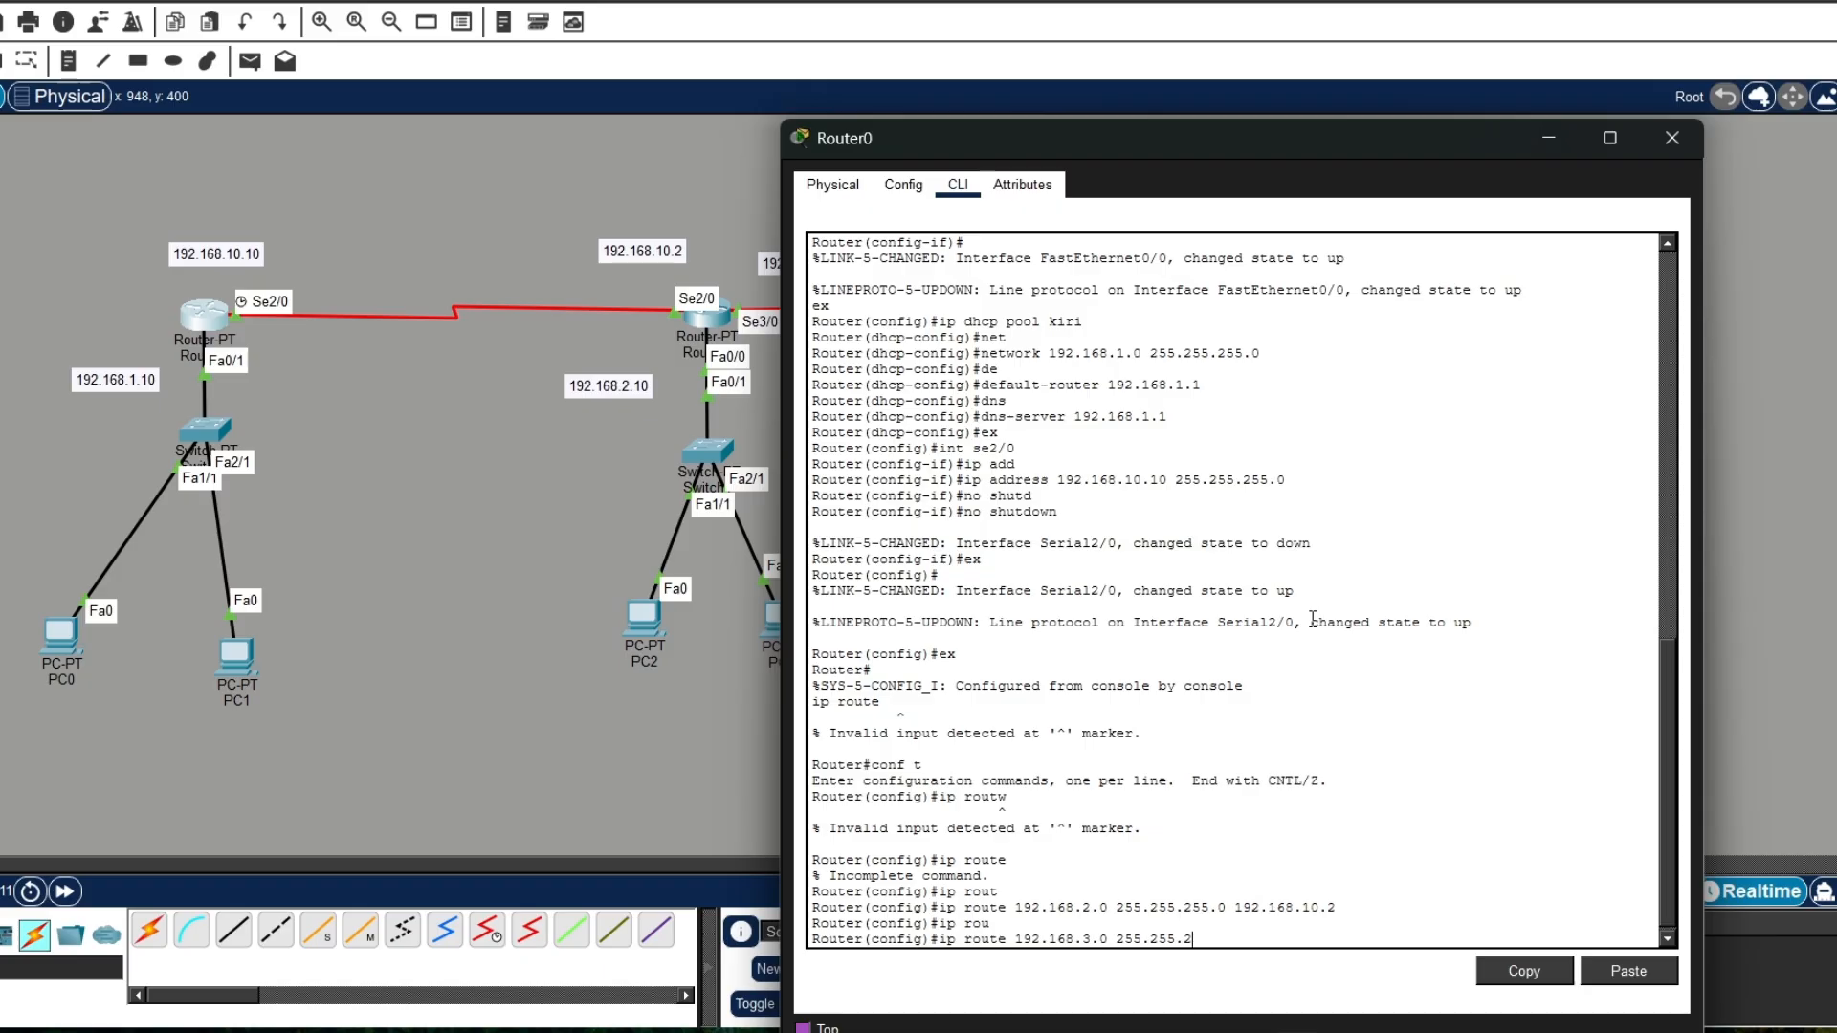
type("55.0 192.168.10.")
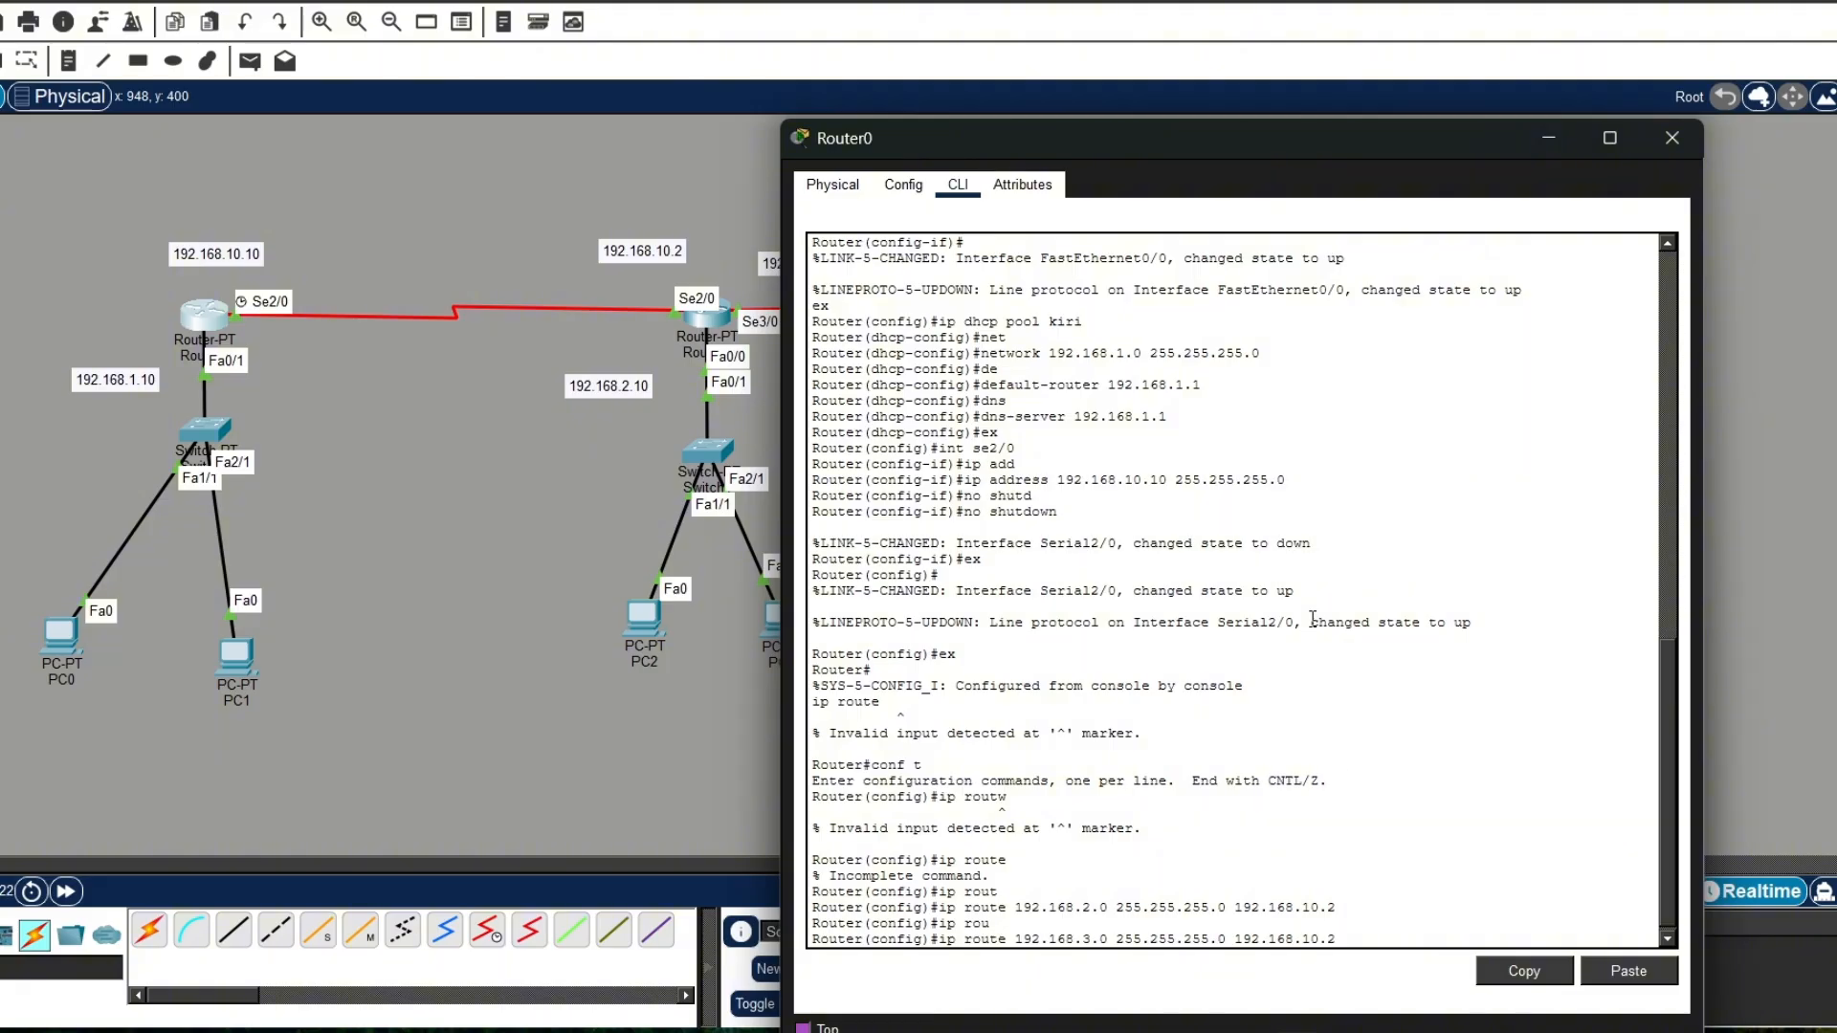
type("2")
key("Return")
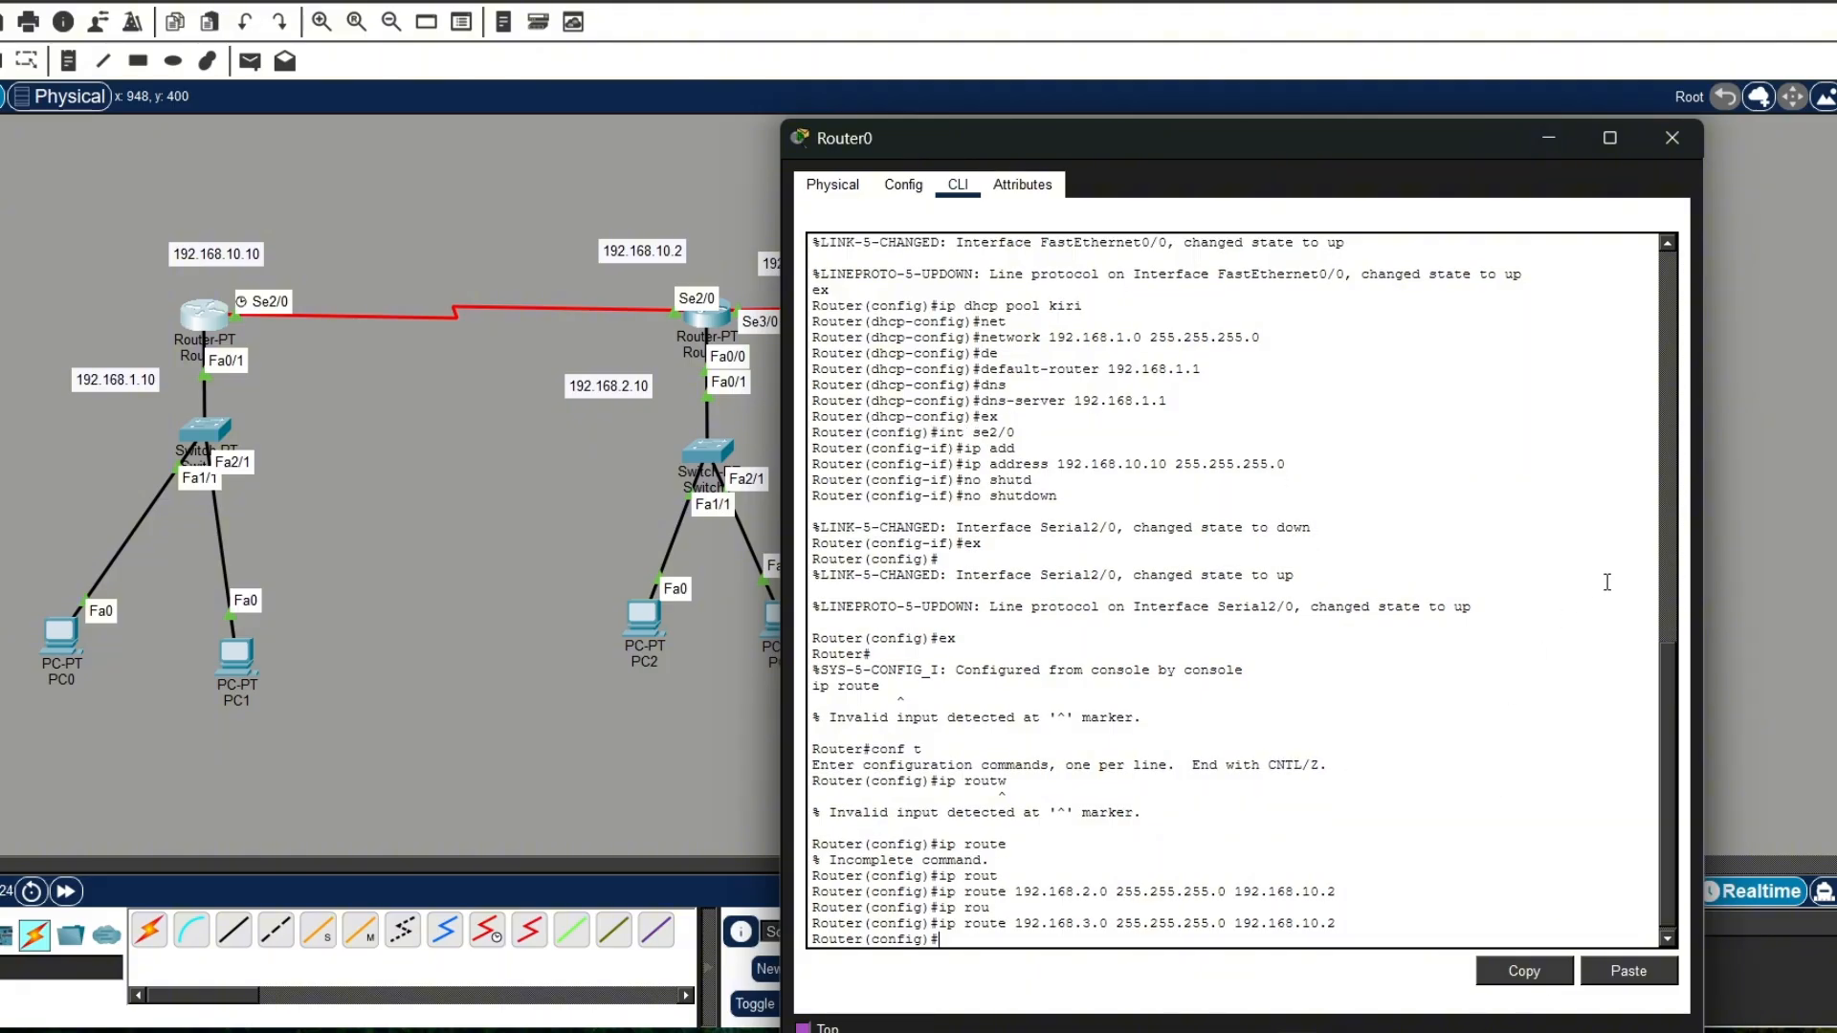
left_click(1671, 147)
Step: Open Router1's command line at the global configuration prompt
left_click(718, 308)
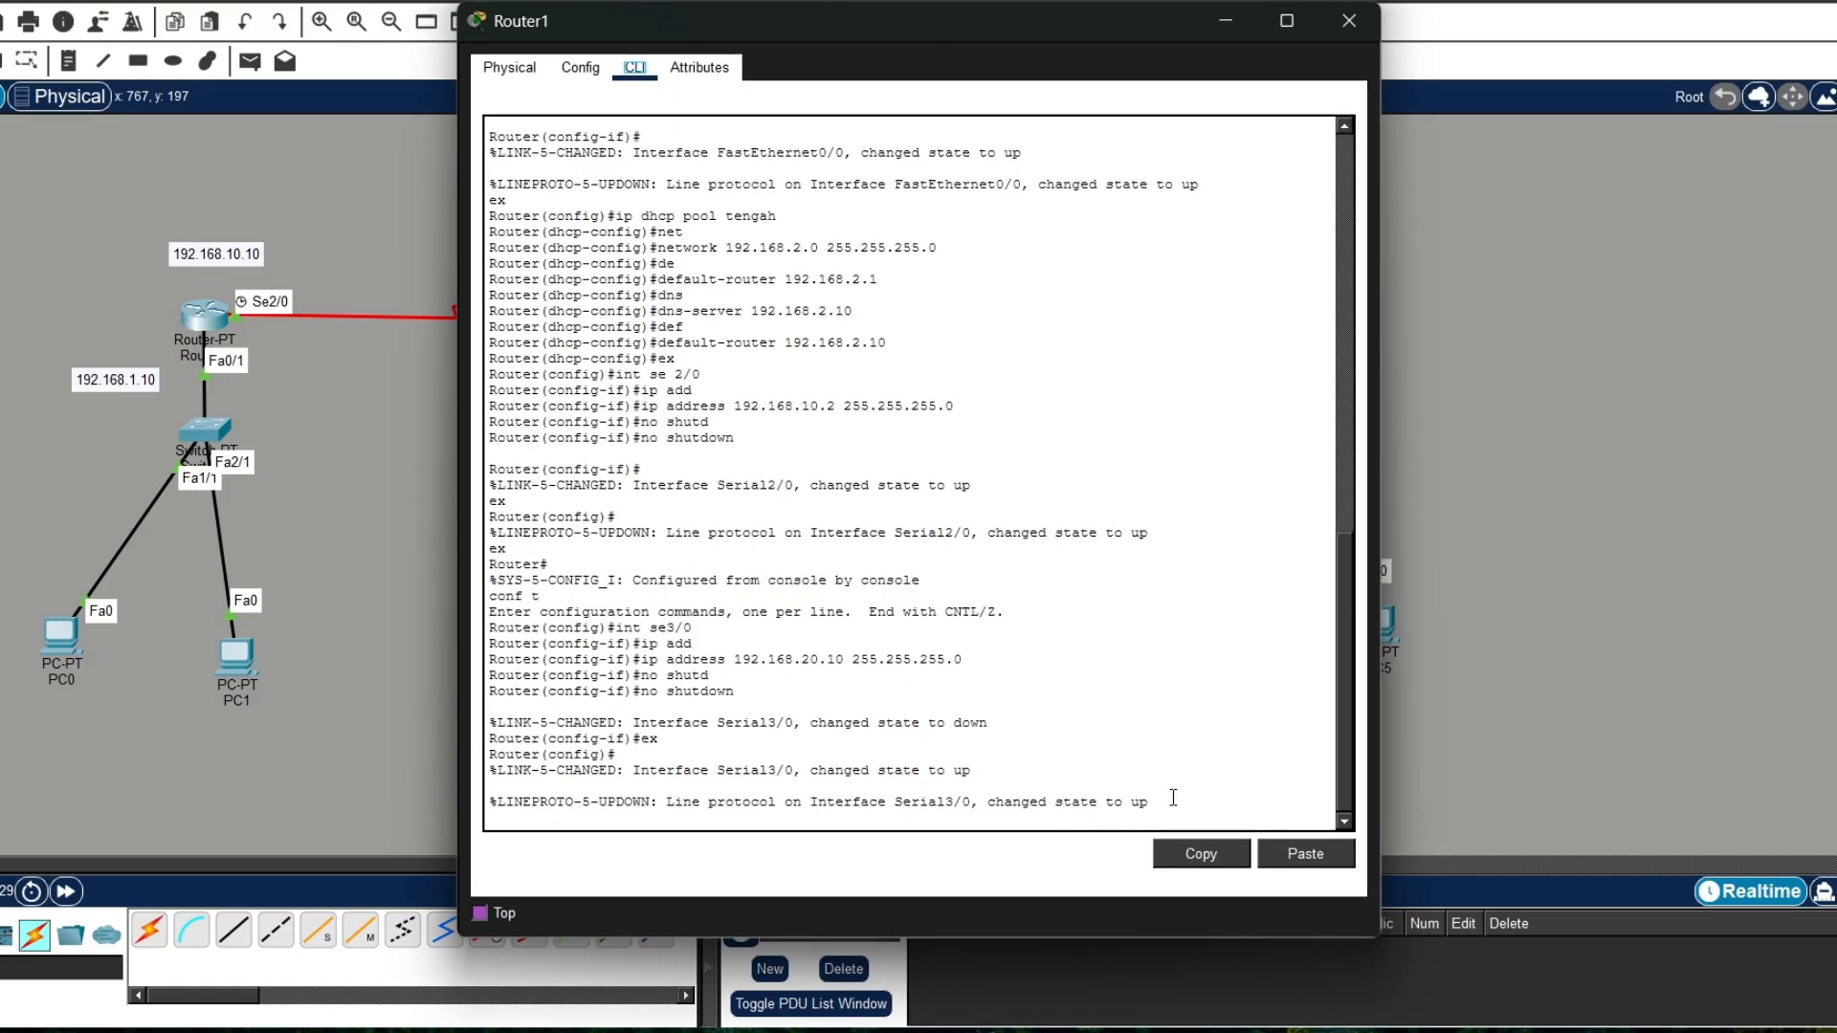
left_click(1174, 811)
key("Return")
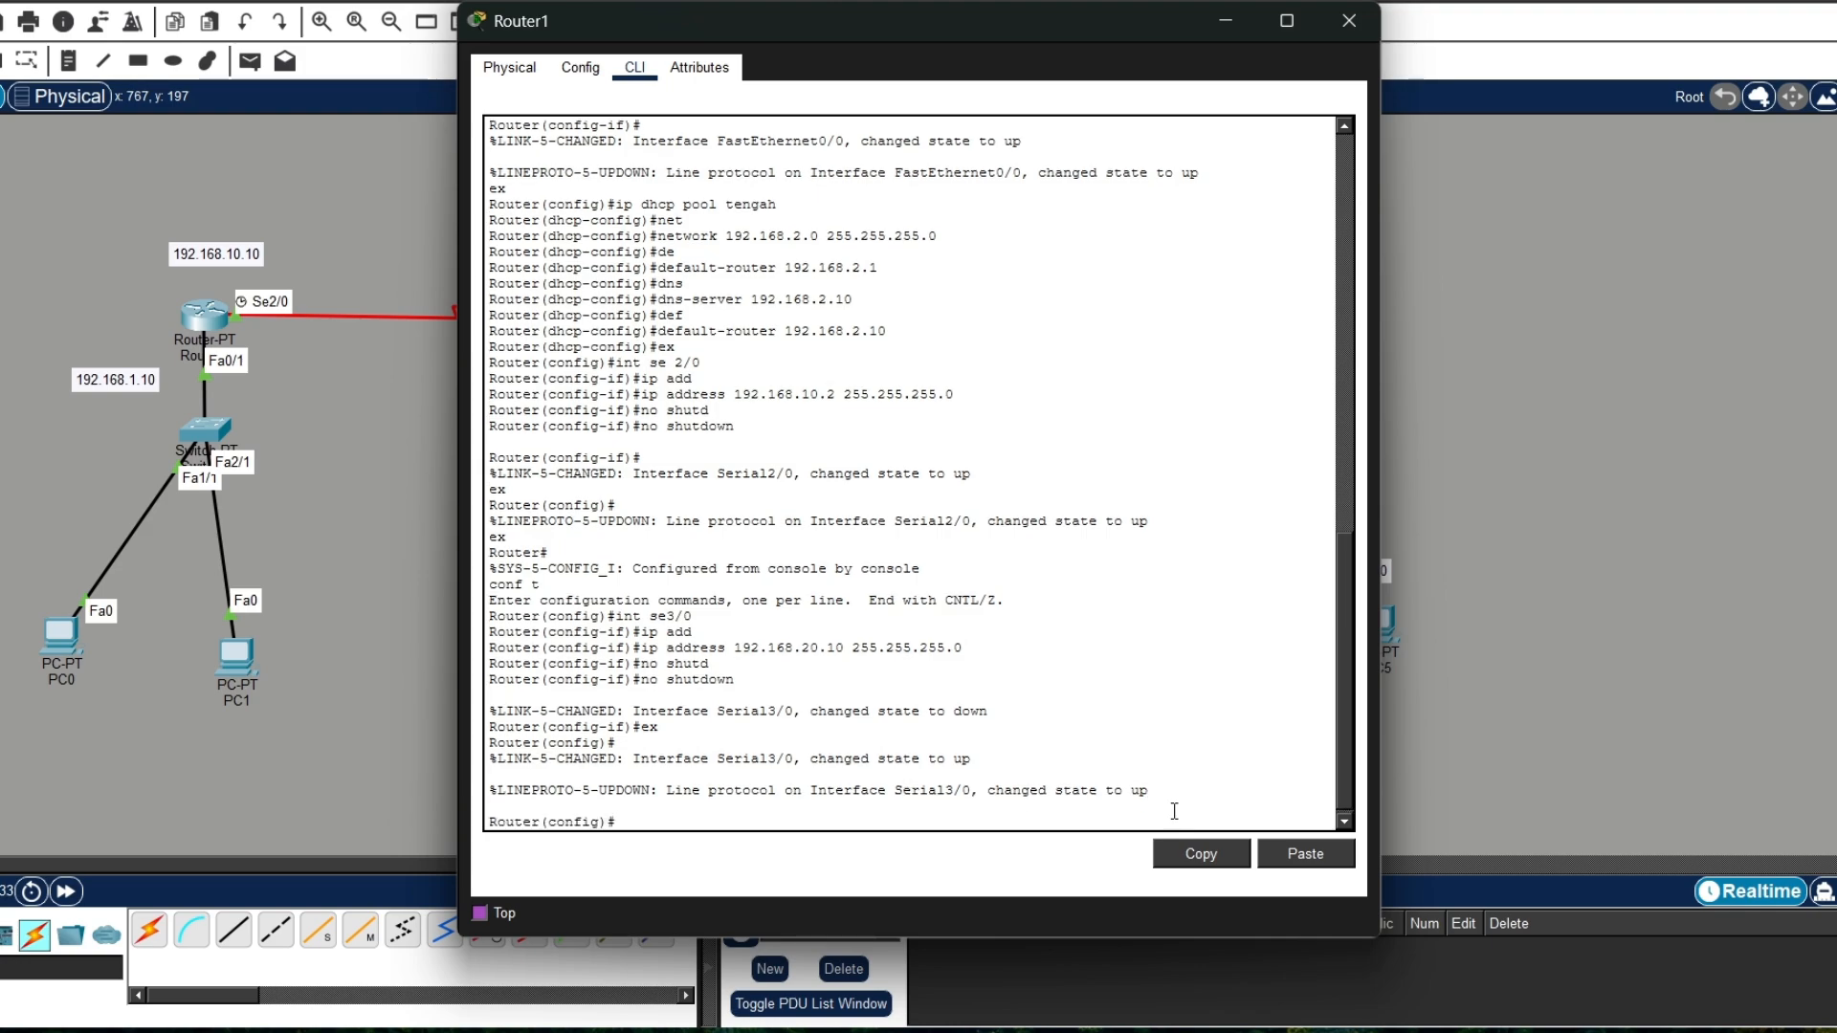
Step: Try to add a static route on Router1 with destination 19.2.168.1.0, mask 255.255.255.0 and next hop 192.168.10.10
type("ip rou")
key("Tab")
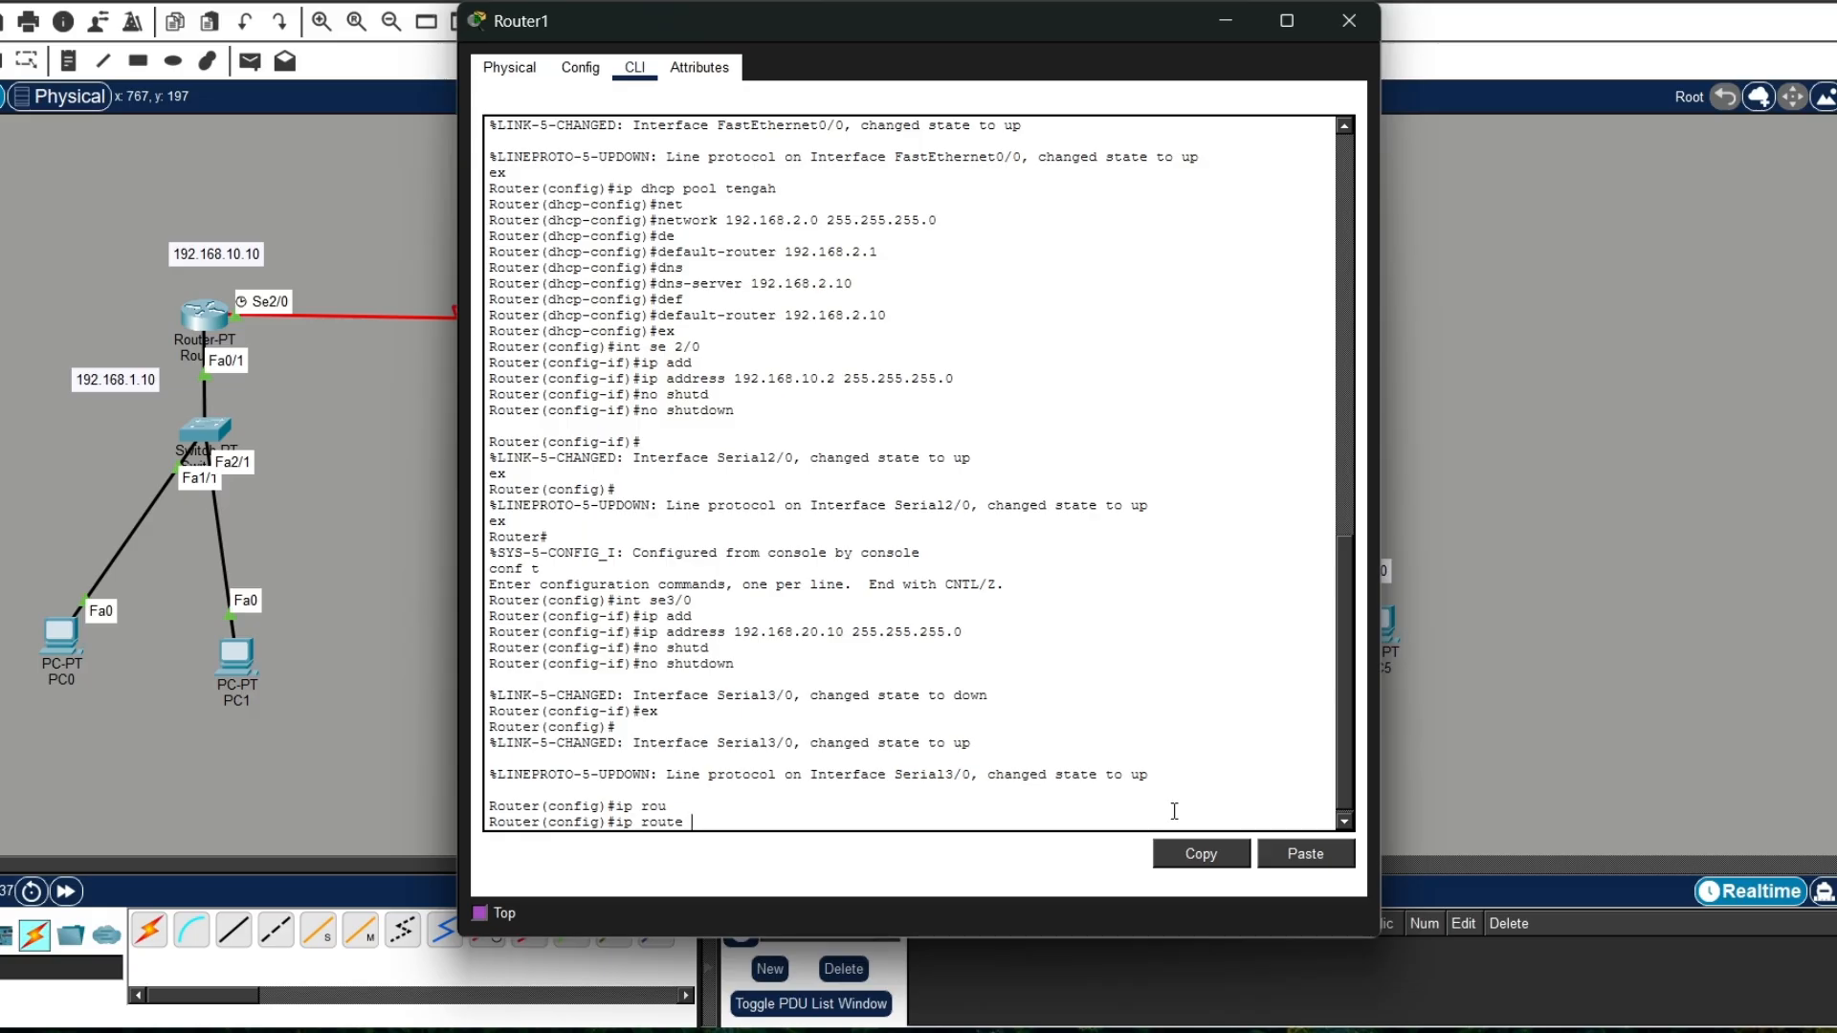
type("19.2.168.1.0 255.255")
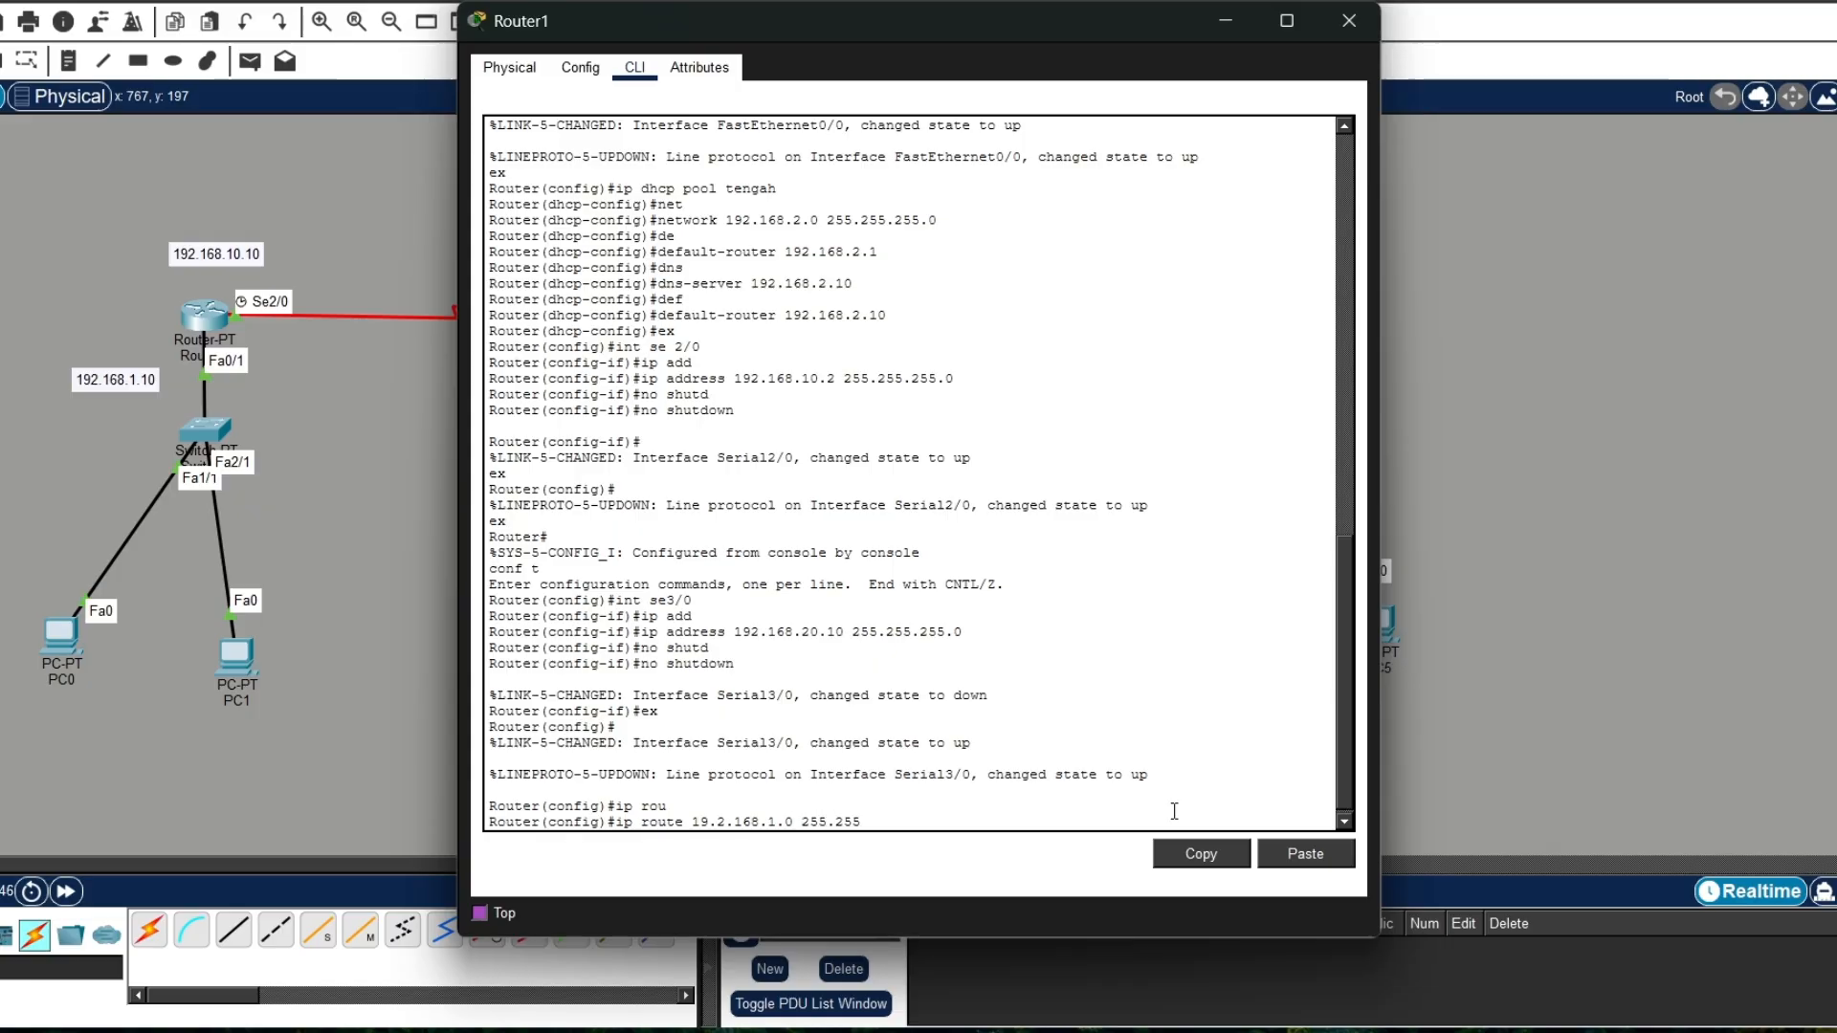
type(".255.0")
type(" 1")
type("92")
type(".")
type("18")
type("8")
type(".10")
type(".10")
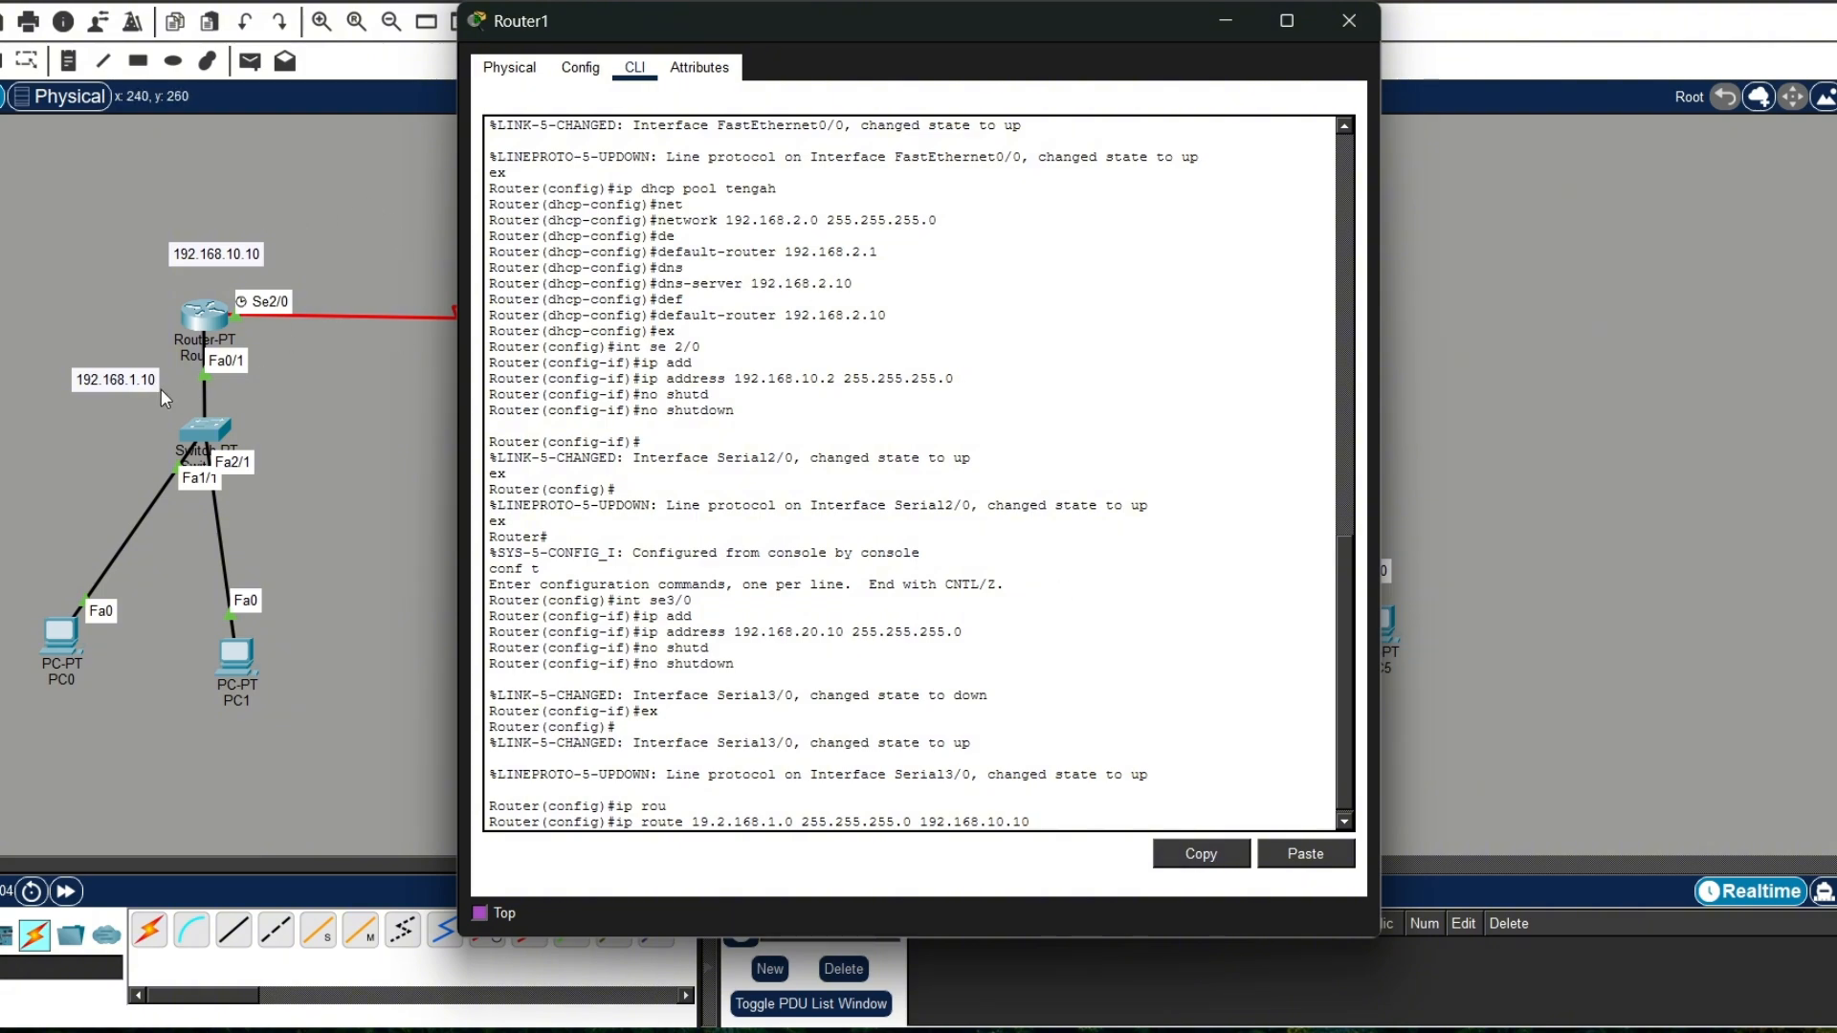
key("Return")
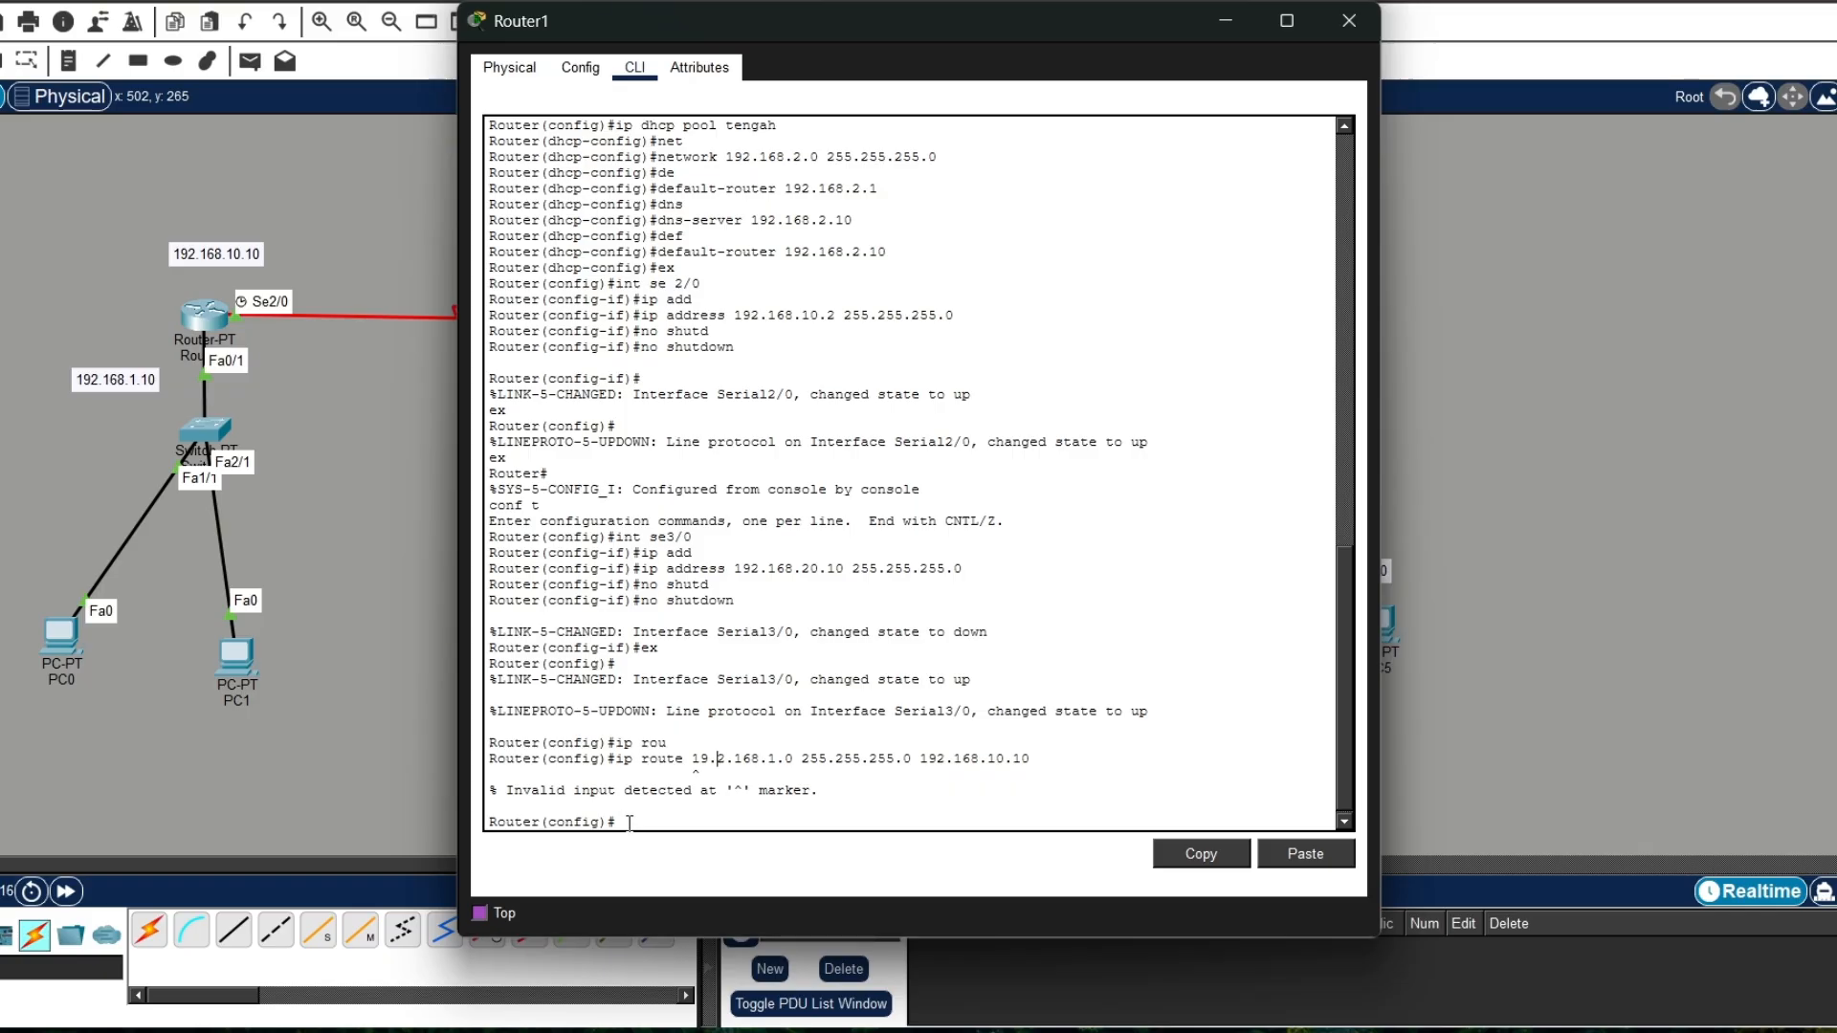
type("192.168.1")
key("BackSpace")
key("BackSpace")
key("BackSpace")
key("BackSpace")
key("BackSpace")
key("BackSpace")
Step: Recall the mistyped route command on Router1, correct it to ip route 192.168.1.0 255.255.255.0 192.168.10.10 and run it
key("Up")
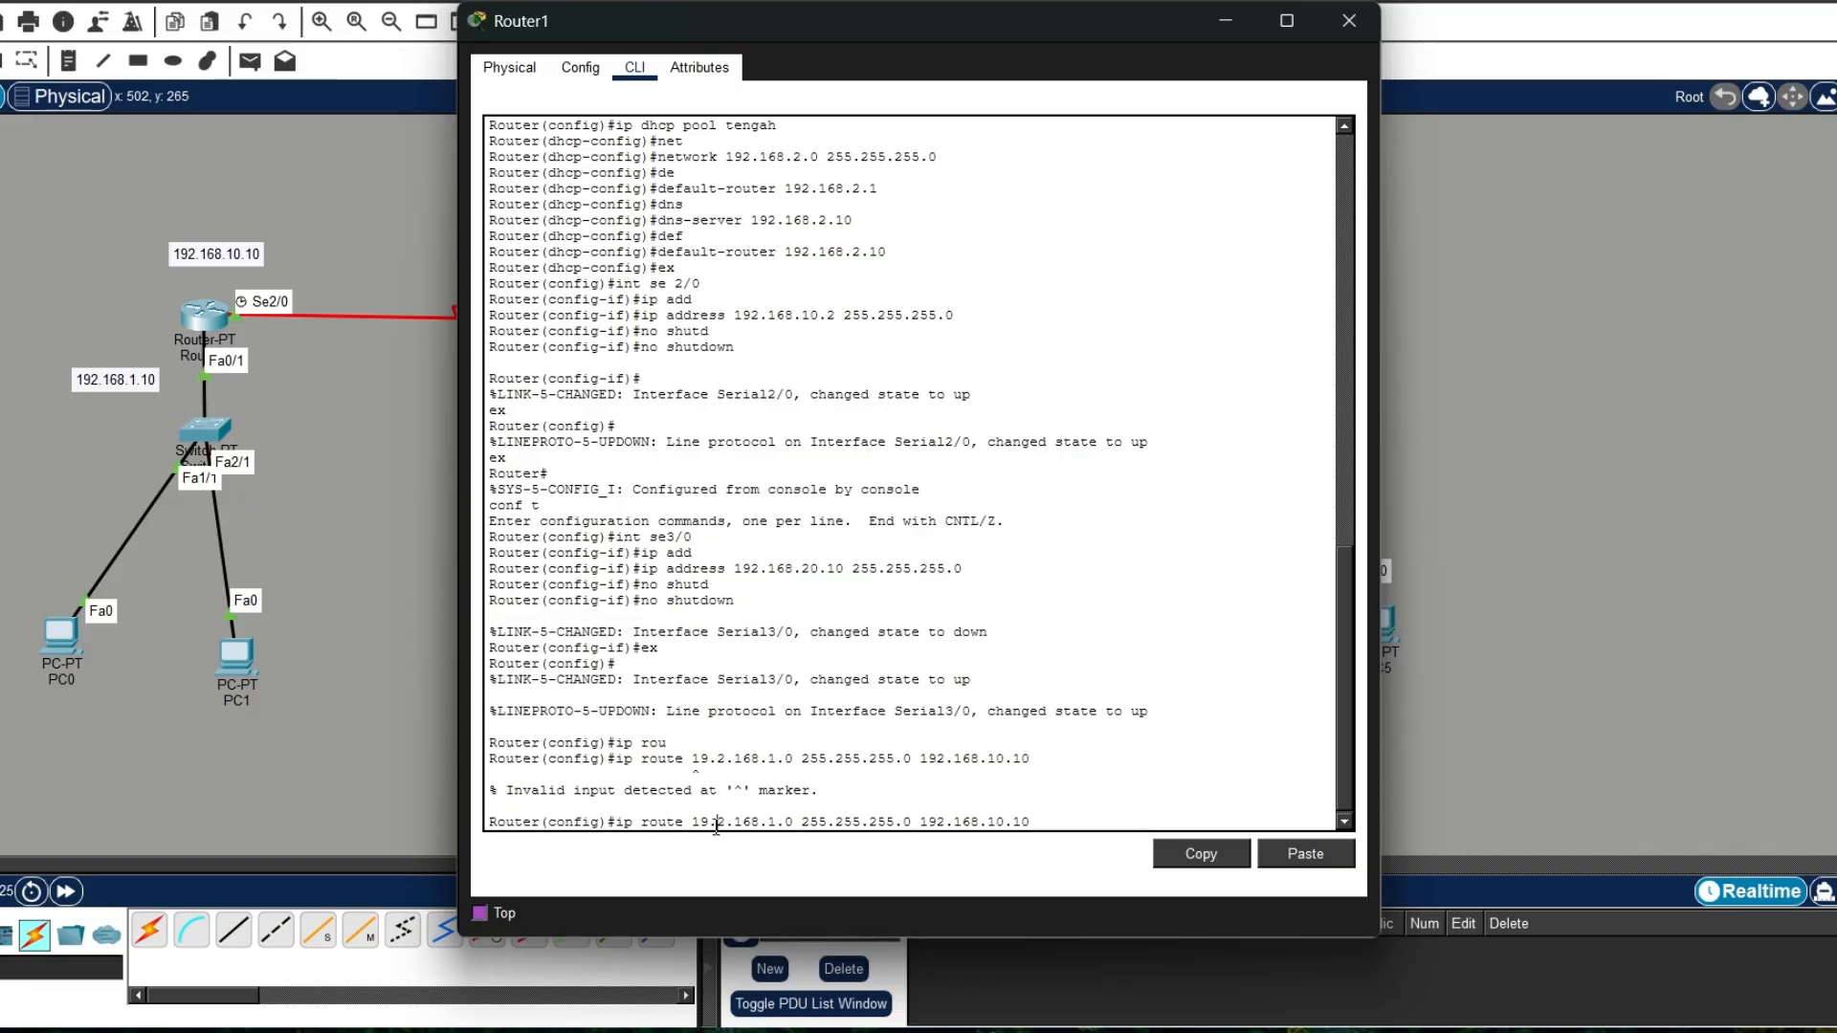
key("BackSpace")
key("Left")
key("Left")
key("Left")
key("Left")
key("Left")
key("Left")
key("Left")
key("Left")
key("Left")
key("Left")
key("Left")
key("Left")
key("Left")
key("Left")
key("Left")
key("Left")
key("Left")
key("Left")
key("Left")
key("Left")
key("Left")
key("BackSpace")
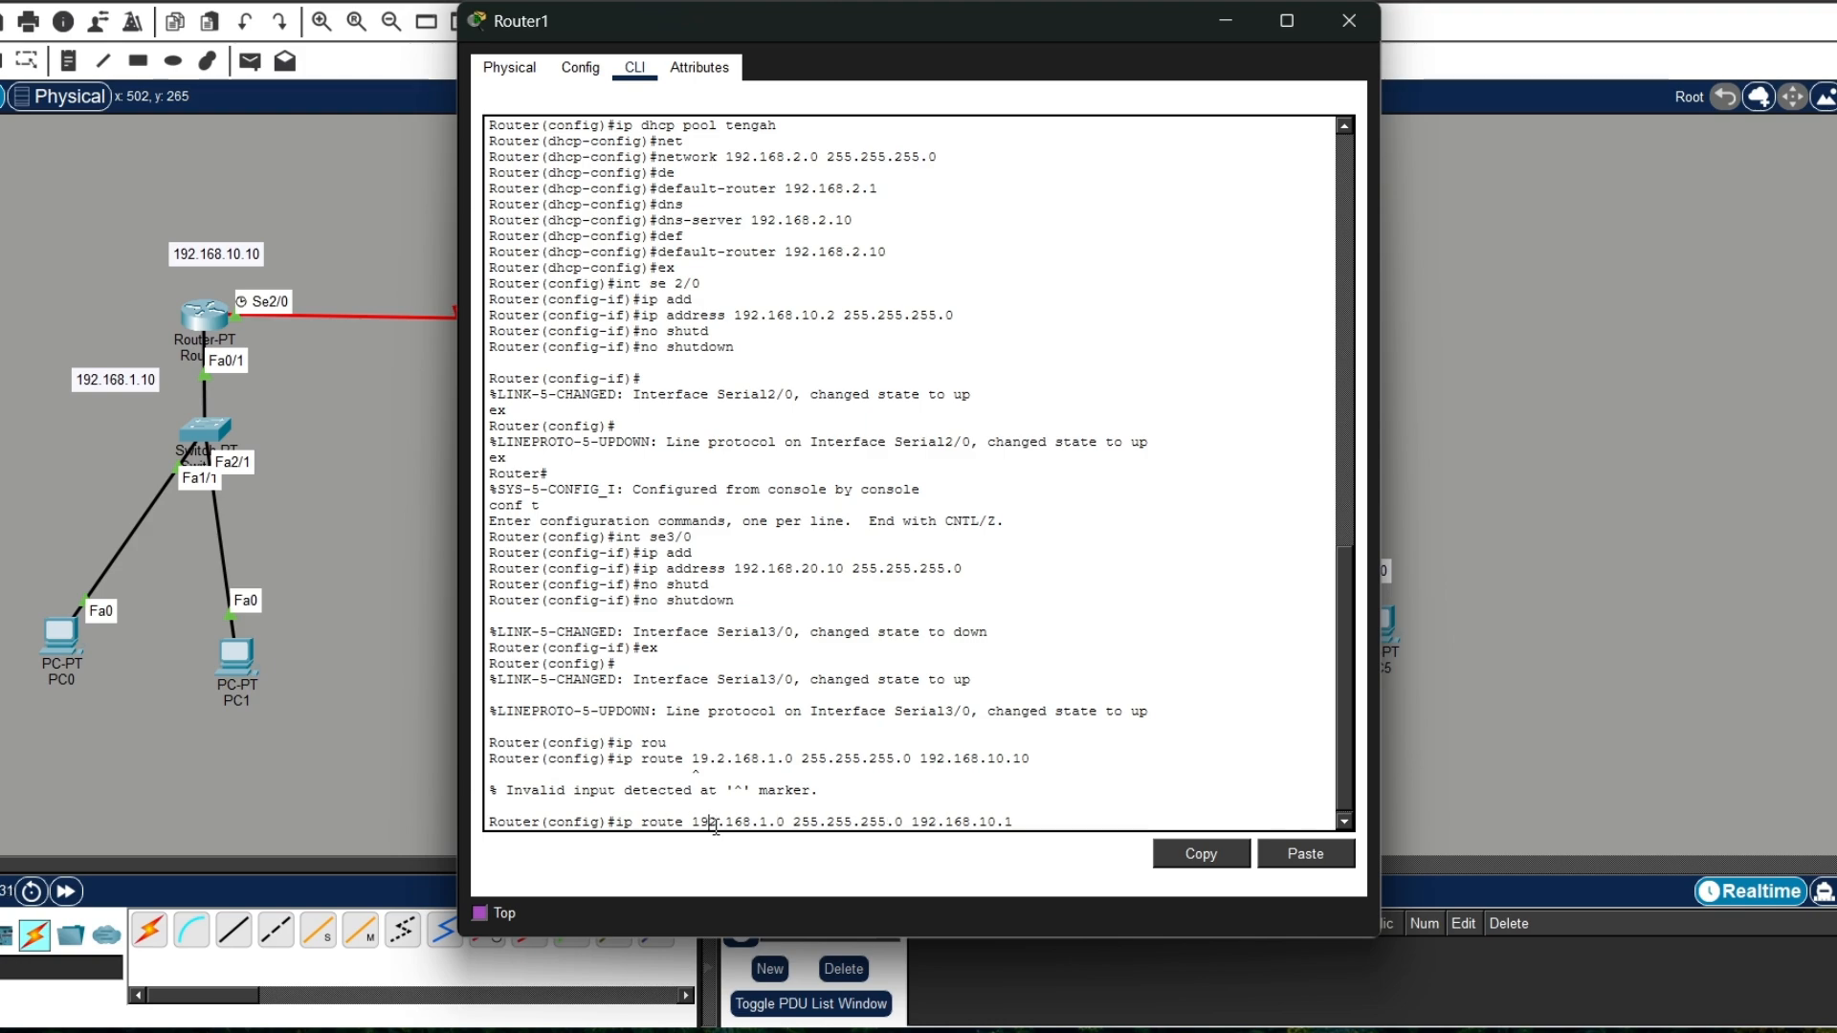
key("Right")
key("Right")
key("Right")
key("Right")
key("Right")
key("Right")
key("Right")
key("Right")
key("Right")
key("Right")
key("Right")
key("Right")
key("Right")
key("Right")
key("Right")
key("Right")
key("Right")
key("Right")
key("Right")
key("Right")
key("Right")
key("Right")
key("Right")
key("Return")
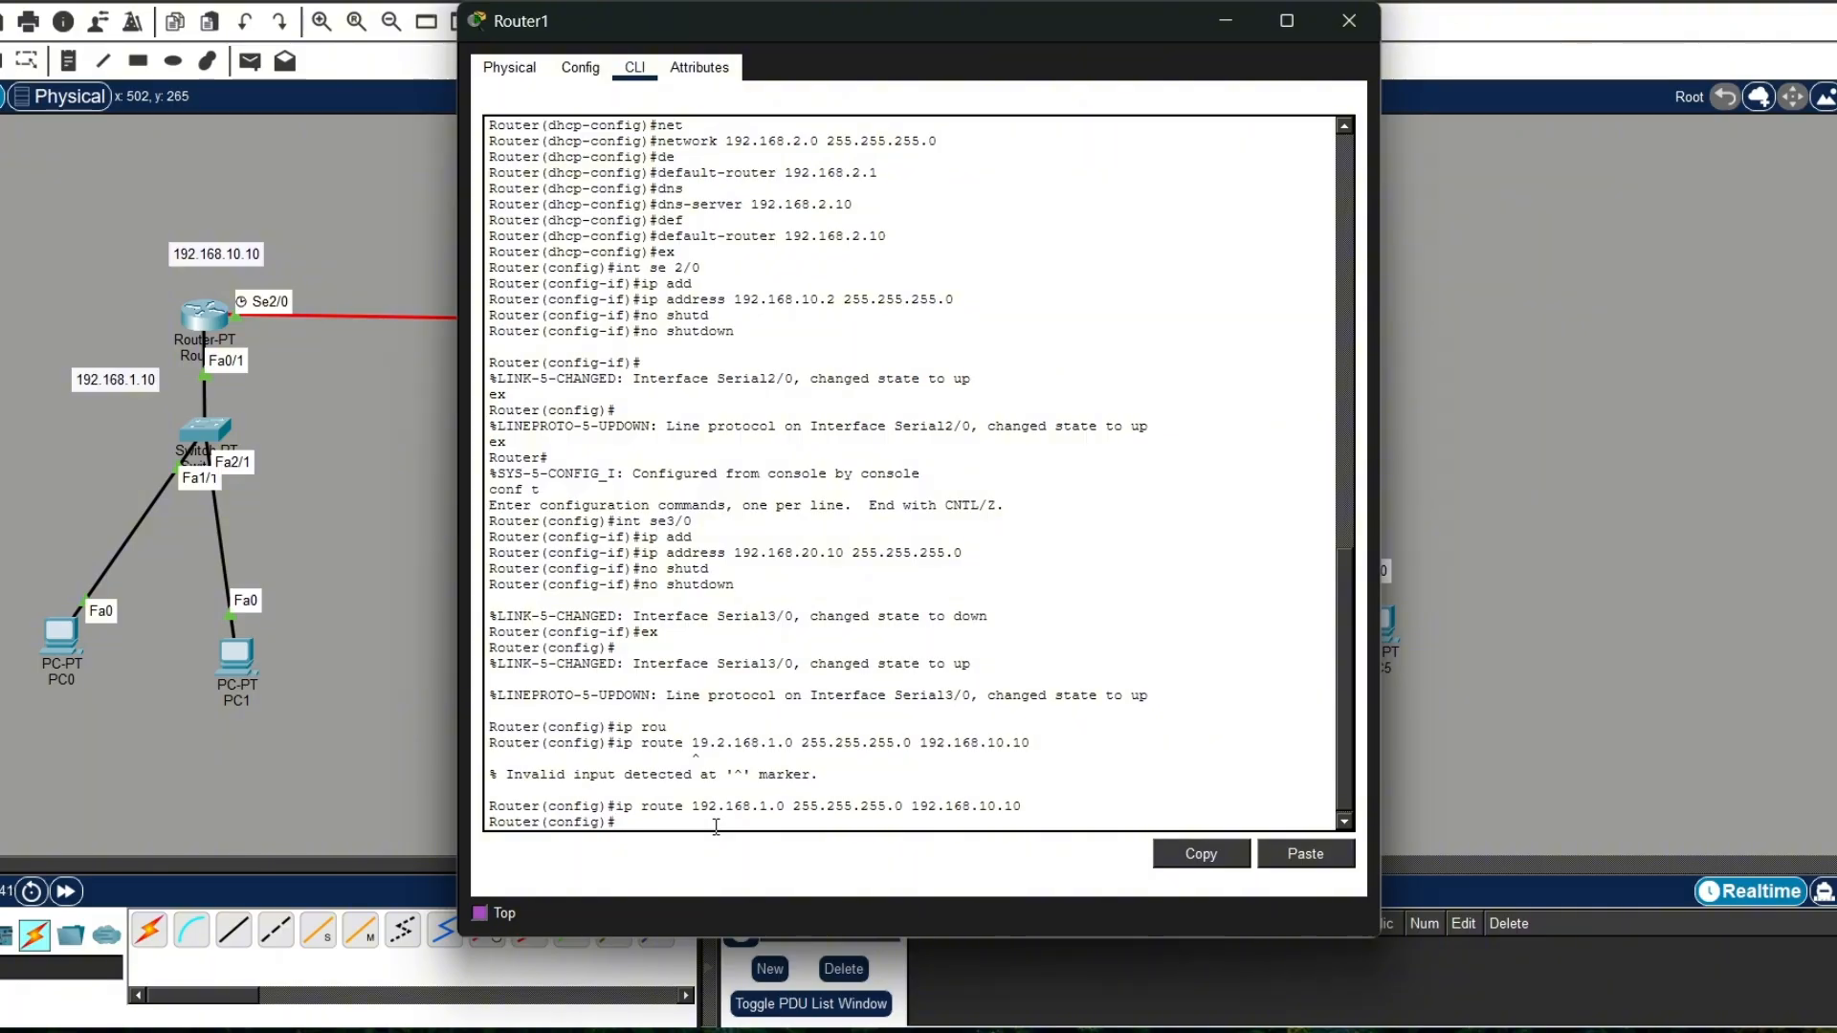
Step: Add a static route on Router1 to 192.168.3.0 with mask 255.255.255.0 and next hop 192.168.20.2, and close the Router1 window
type("ip rou")
key("Tab")
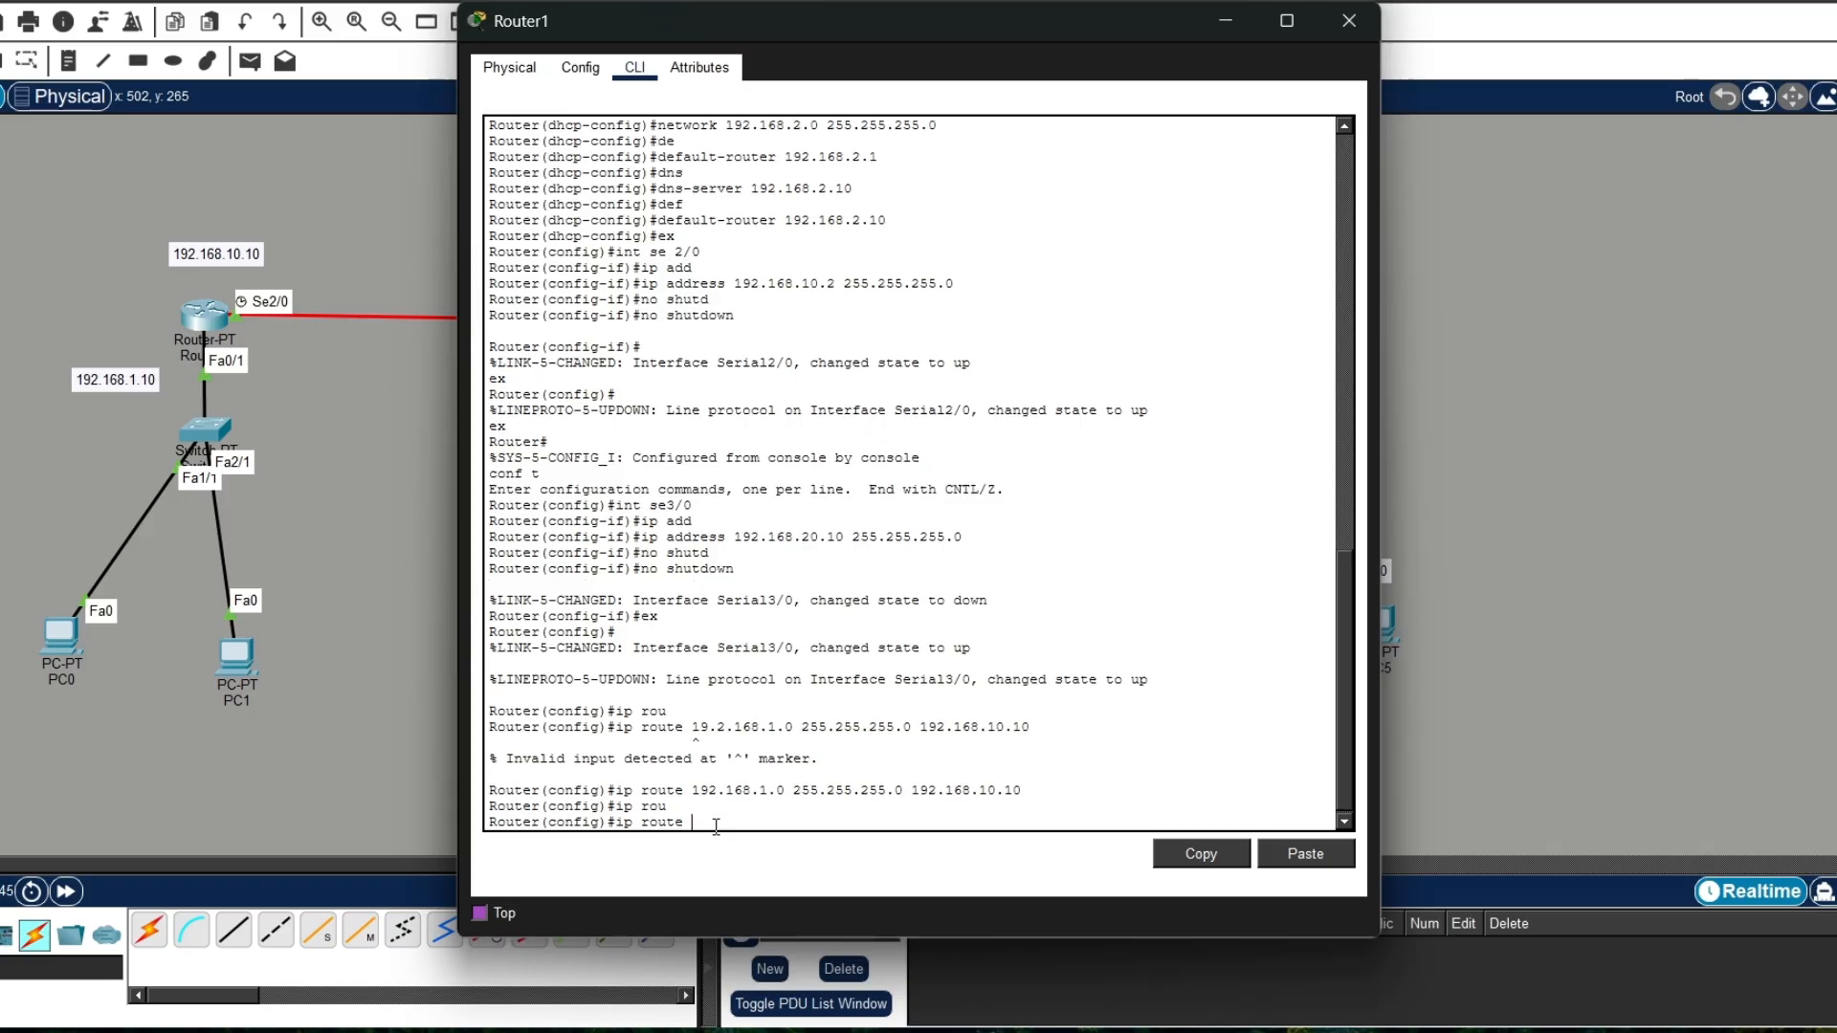
type("192.168.3.0")
left_click_drag(756, 20, 256, 76)
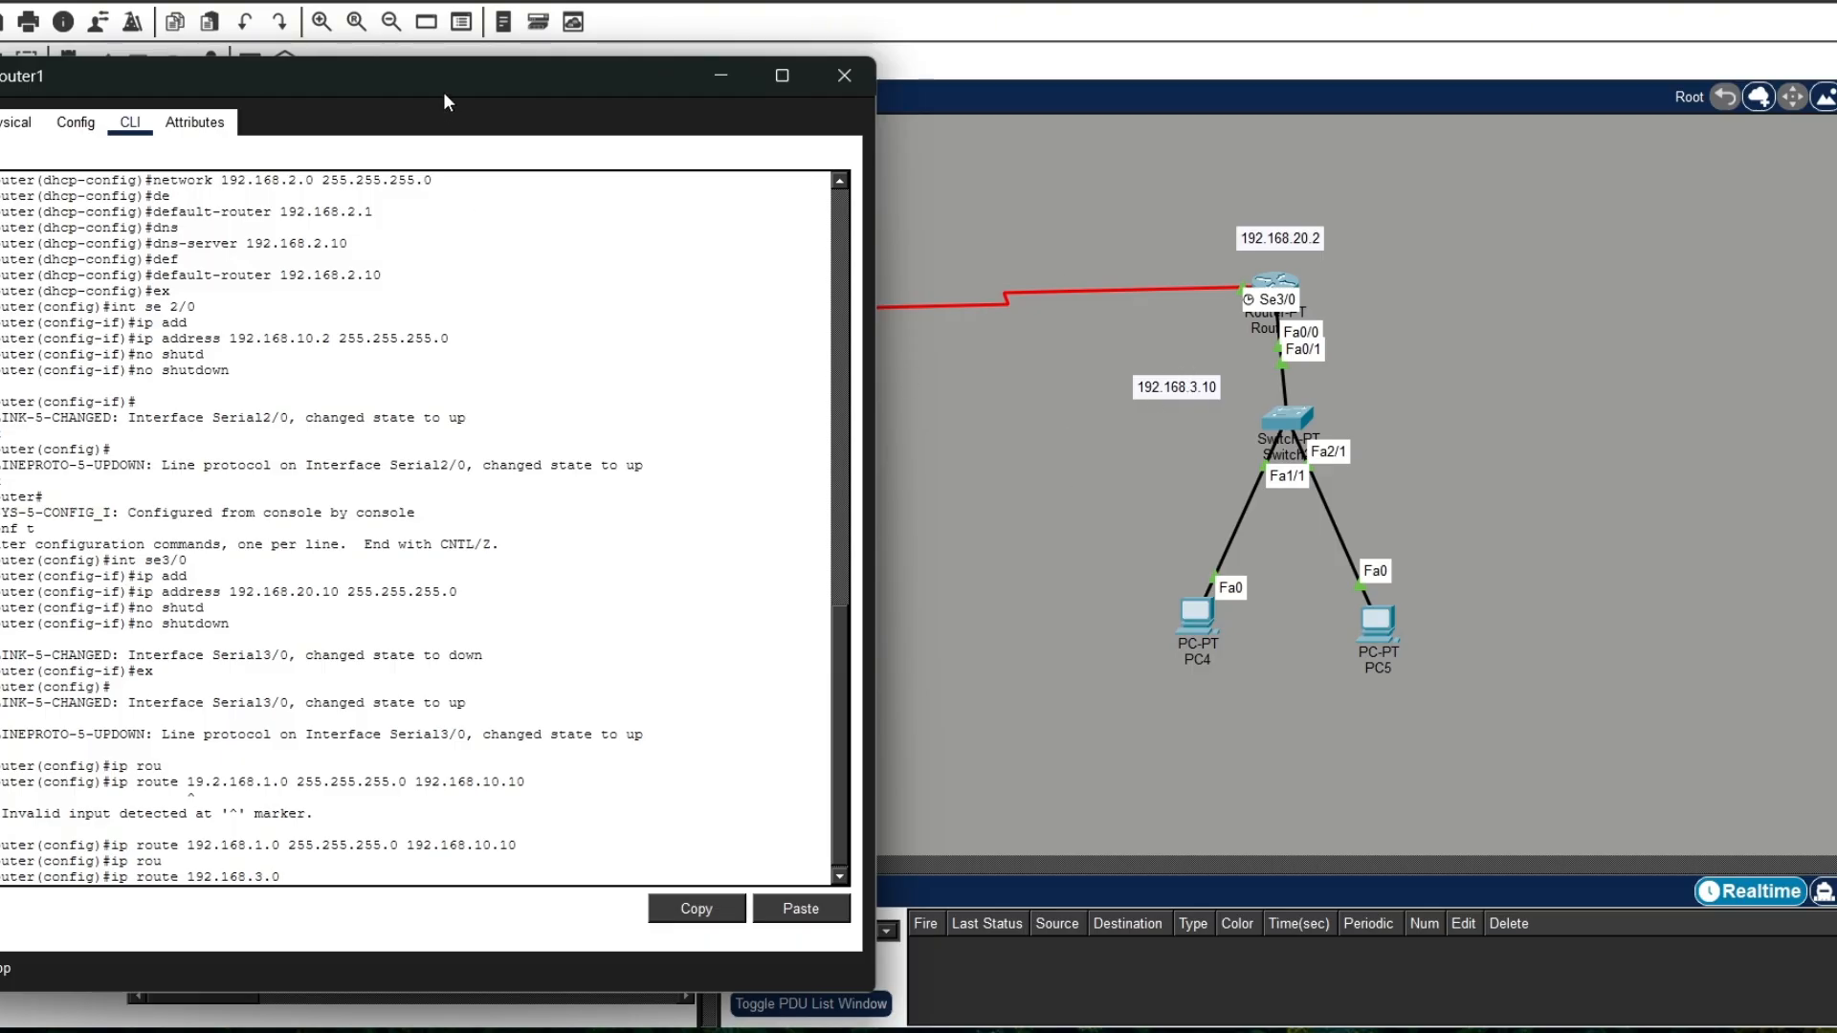
left_click_drag(444, 92, 475, 78)
type("255")
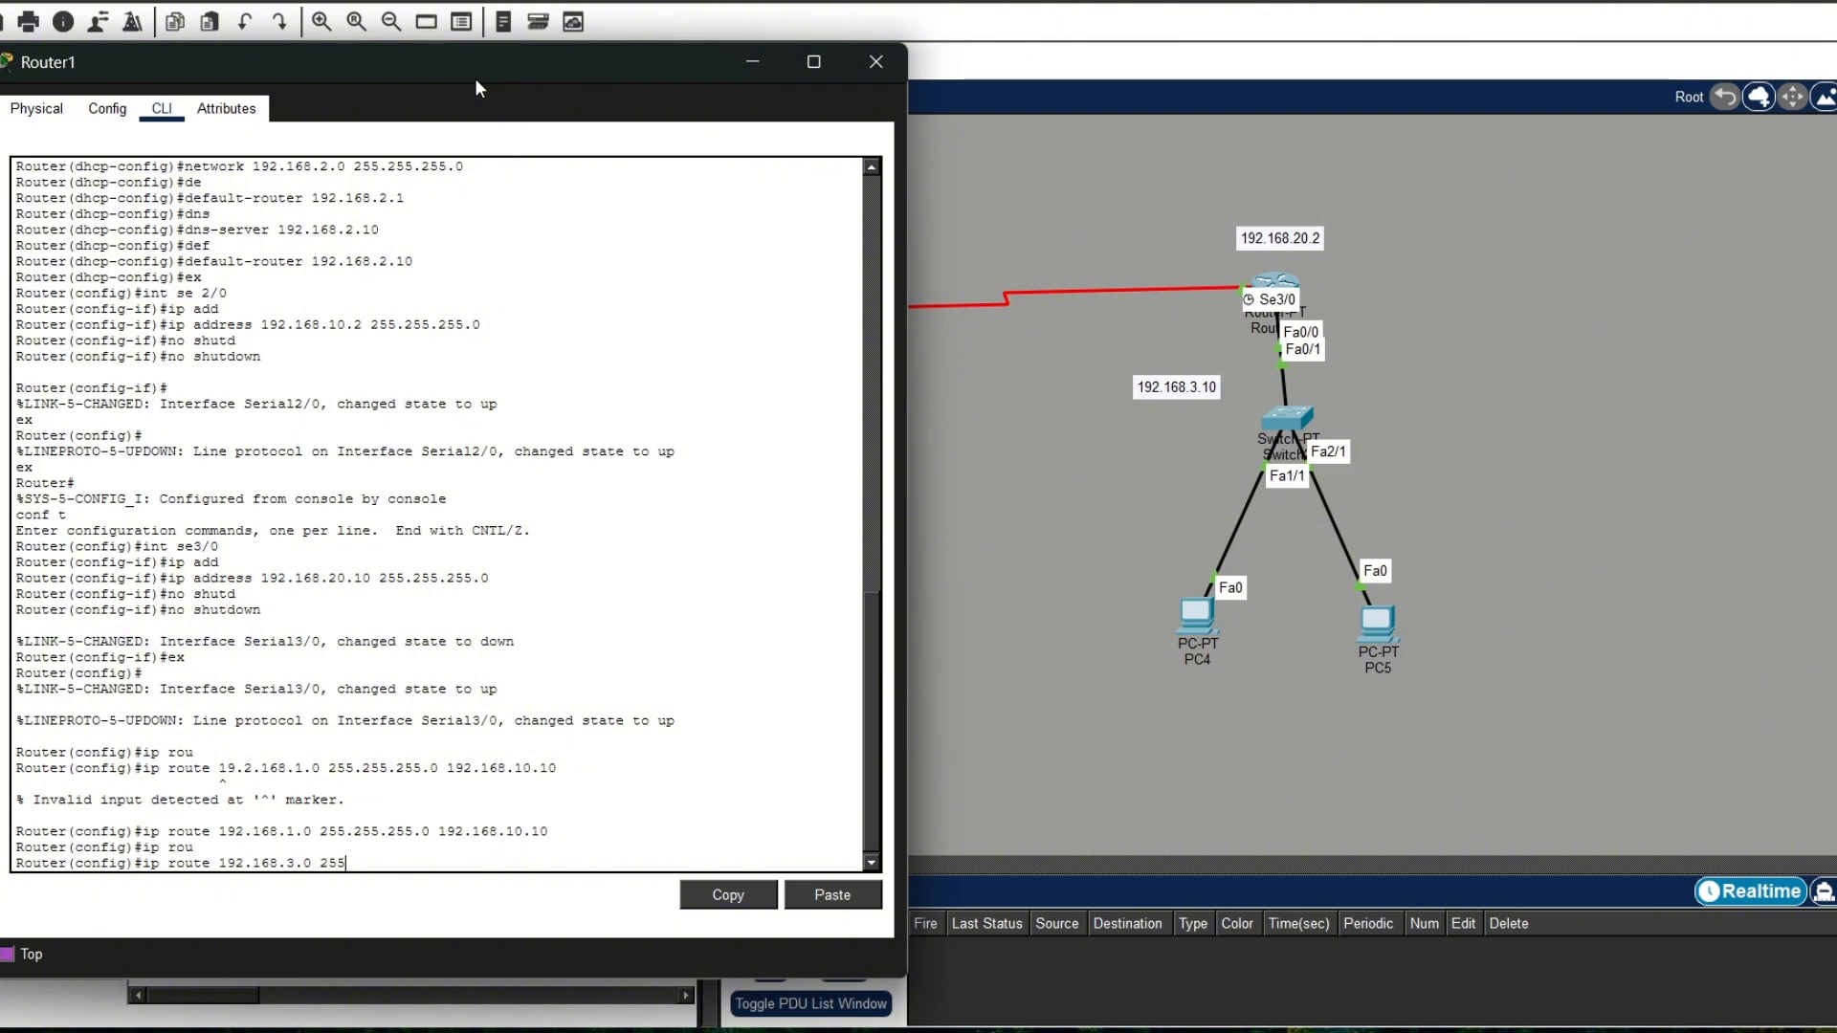
type(".255.255.0 192.")
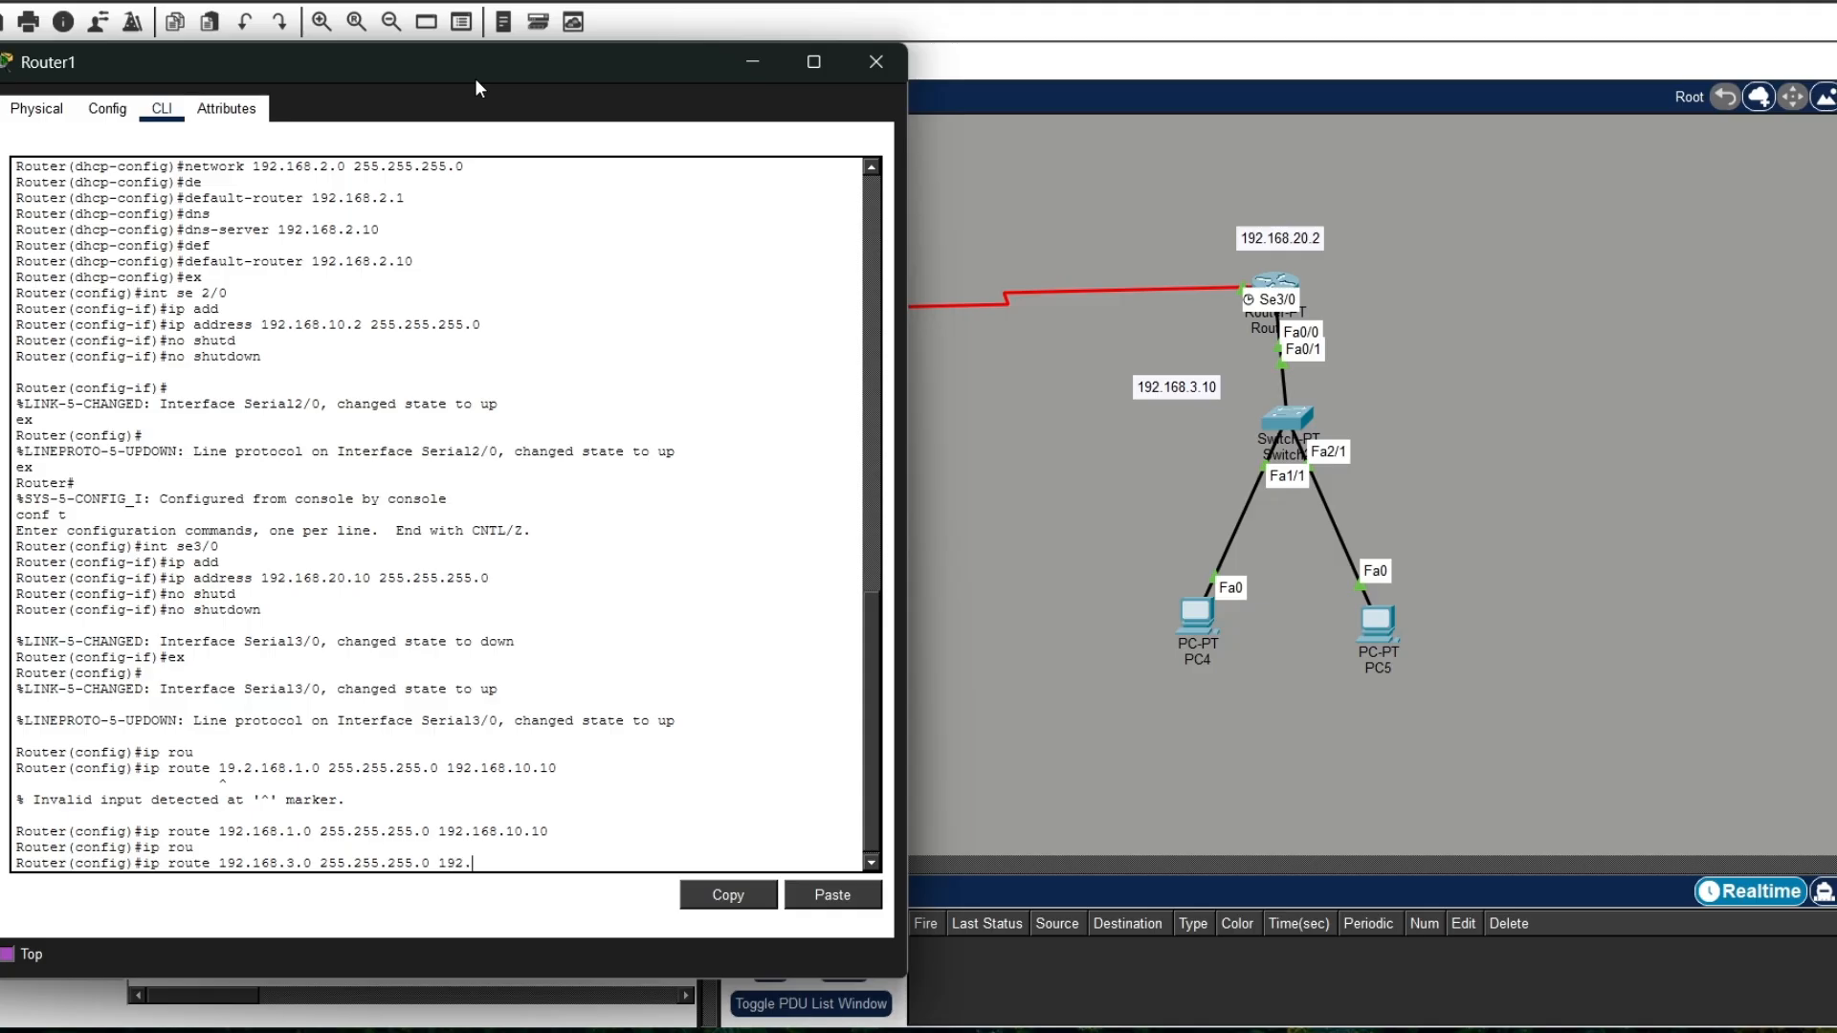
type("168.20.2")
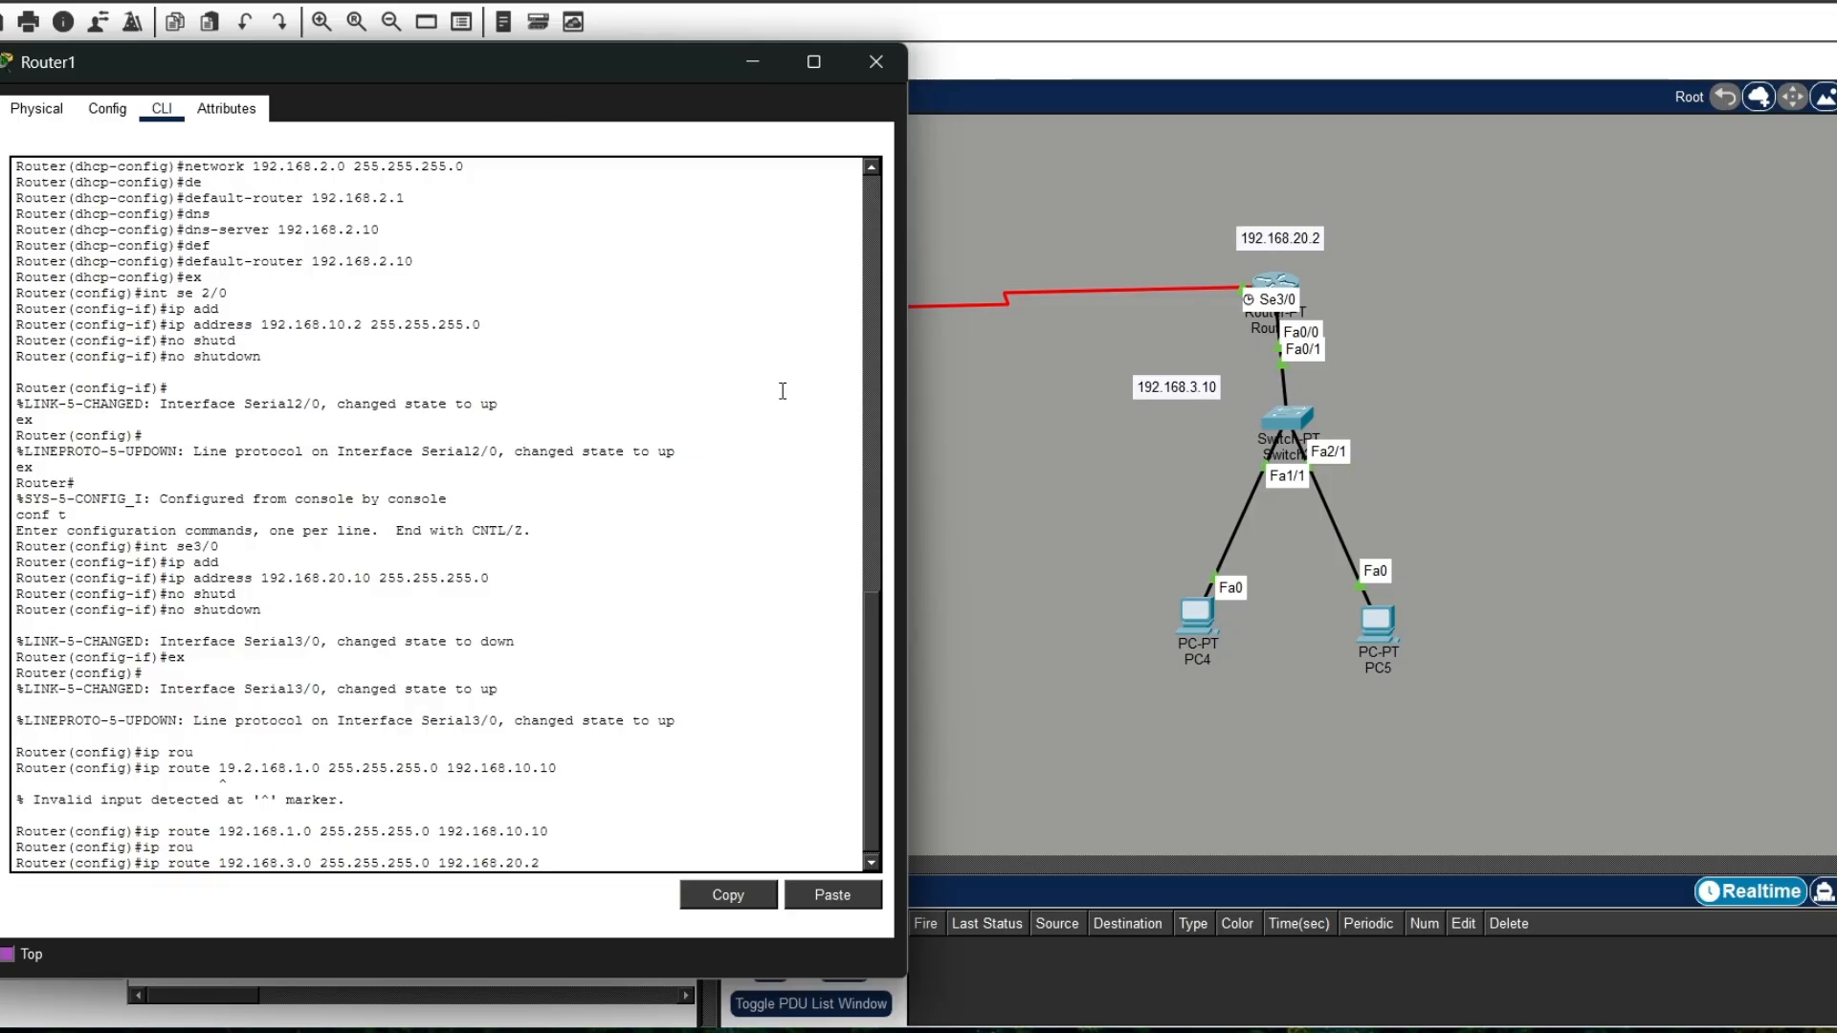
left_click_drag(622, 72, 882, 567)
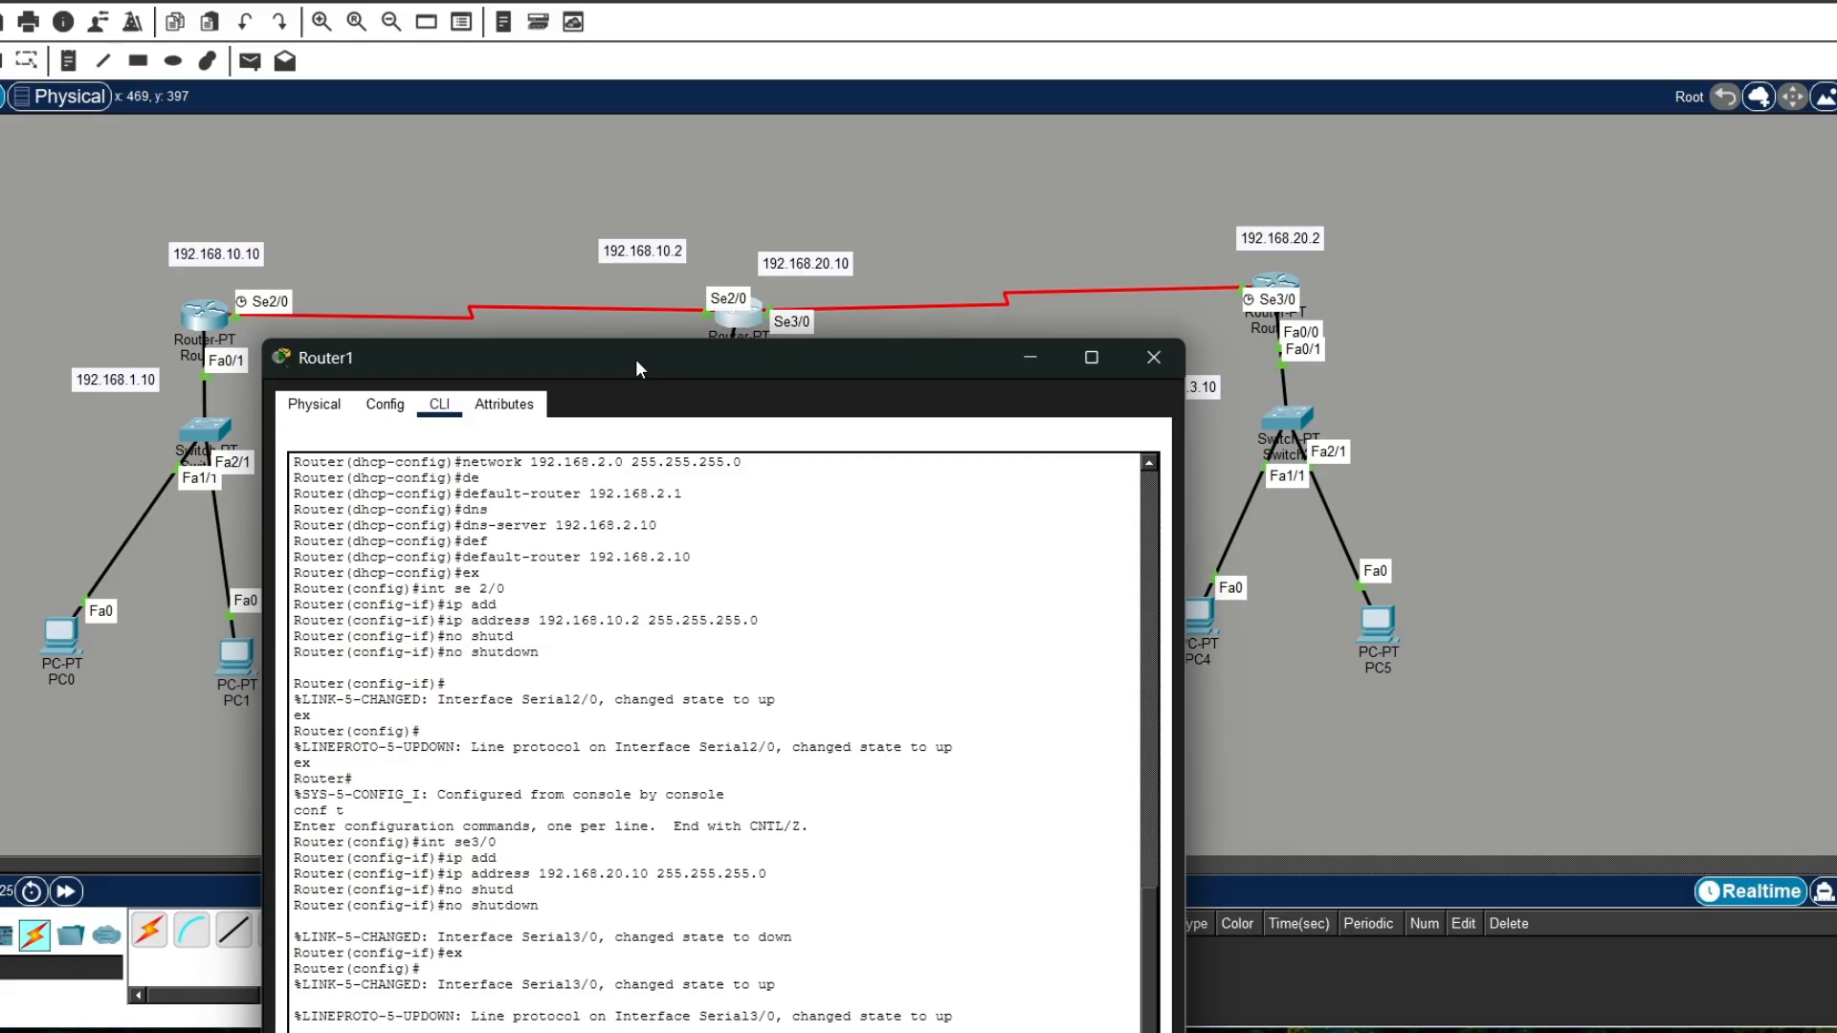
left_click_drag(622, 427, 617, 219)
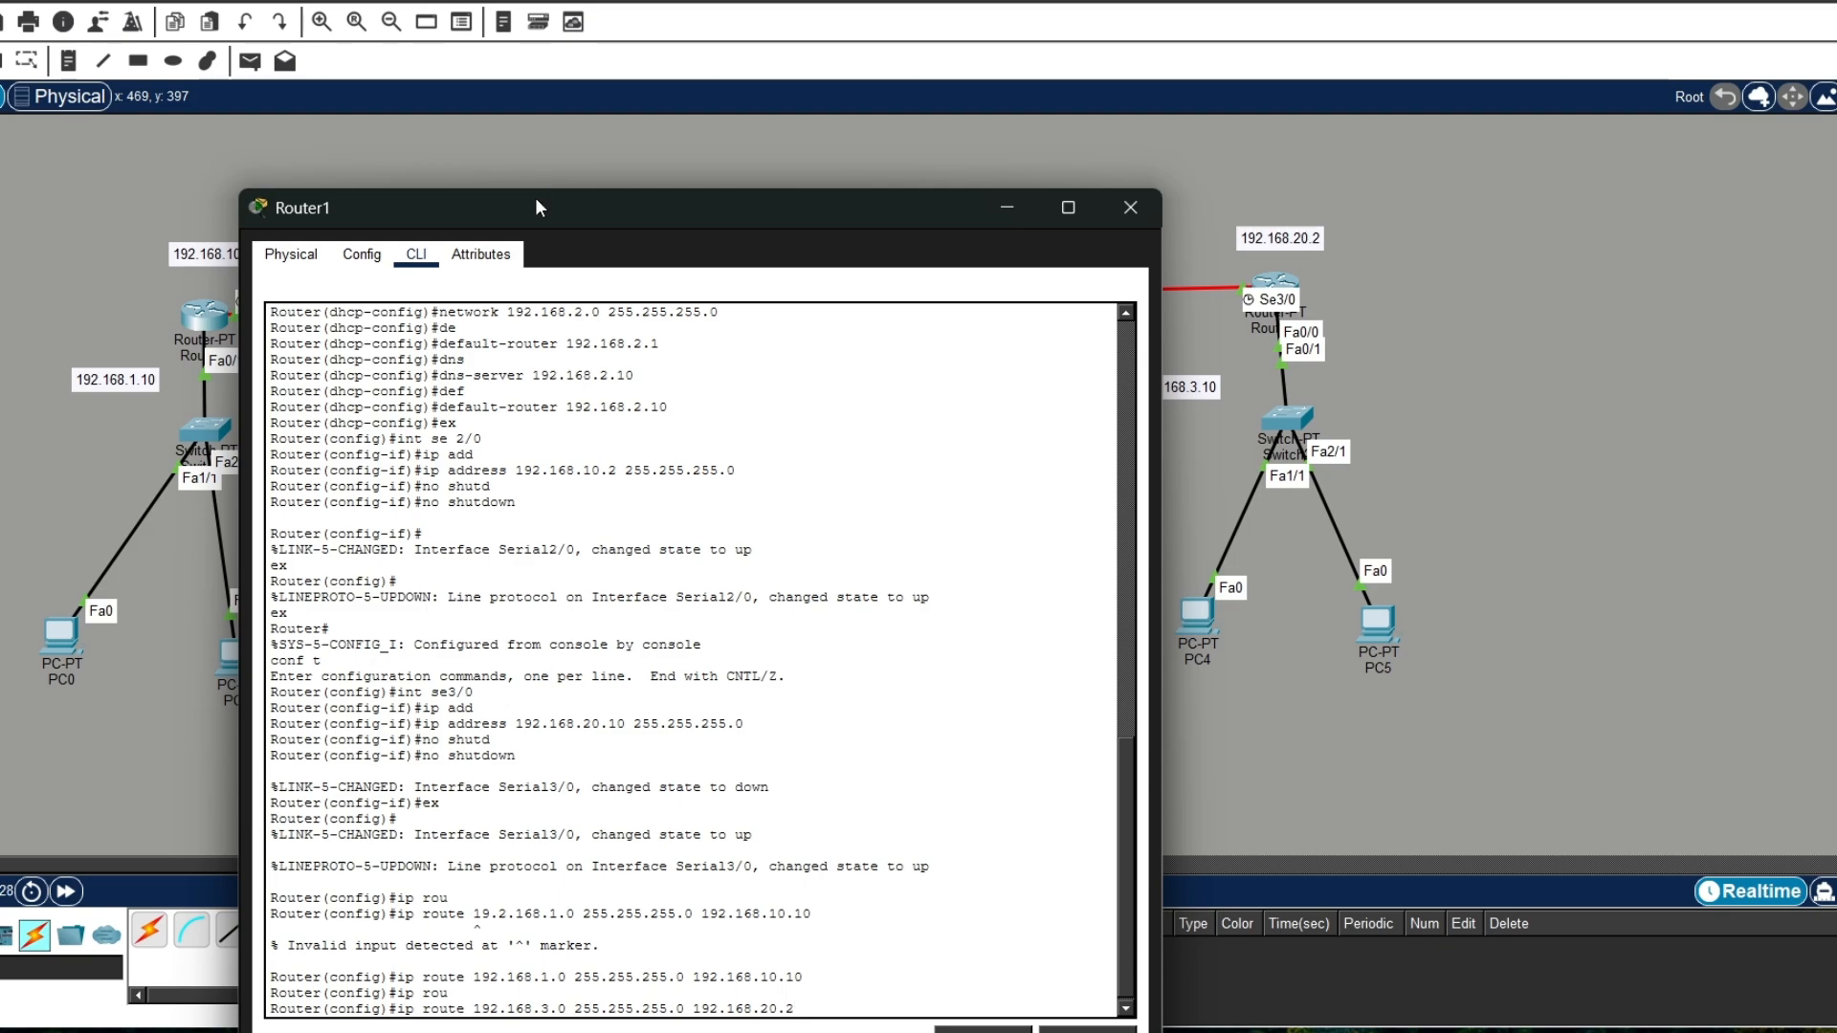
left_click_drag(541, 207, 565, 514)
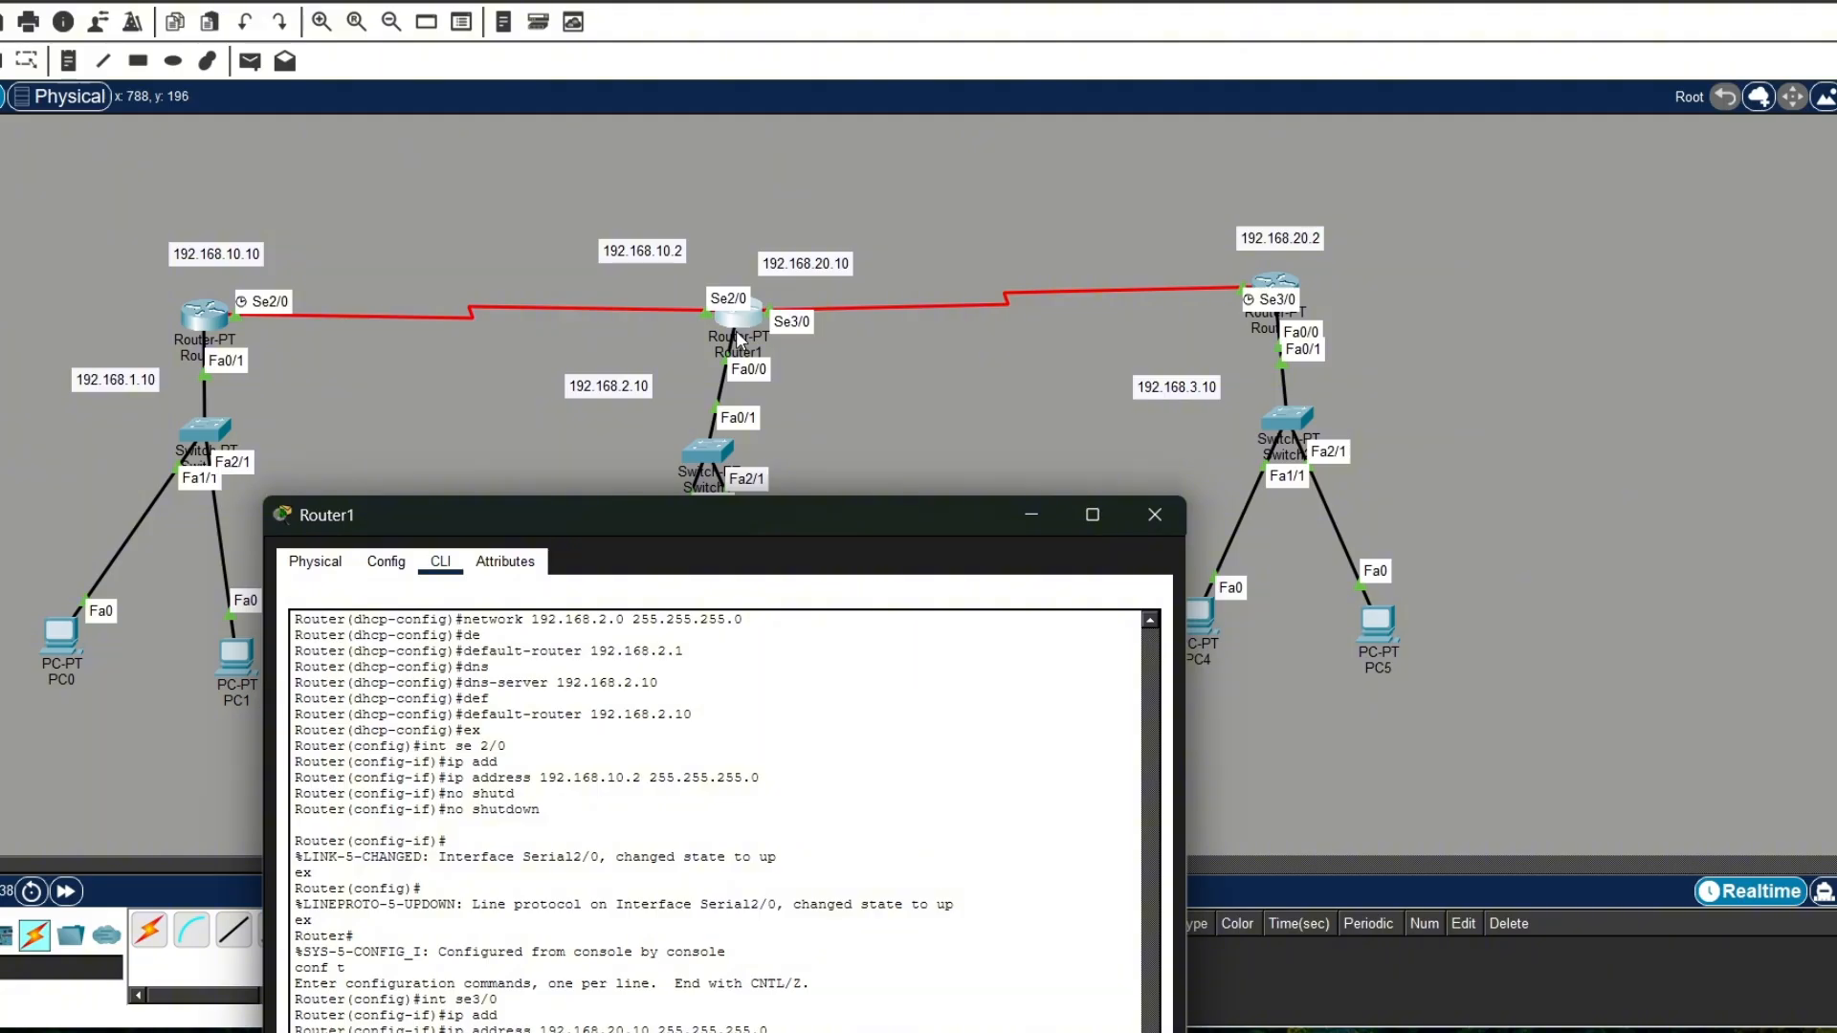
left_click_drag(662, 533, 728, 139)
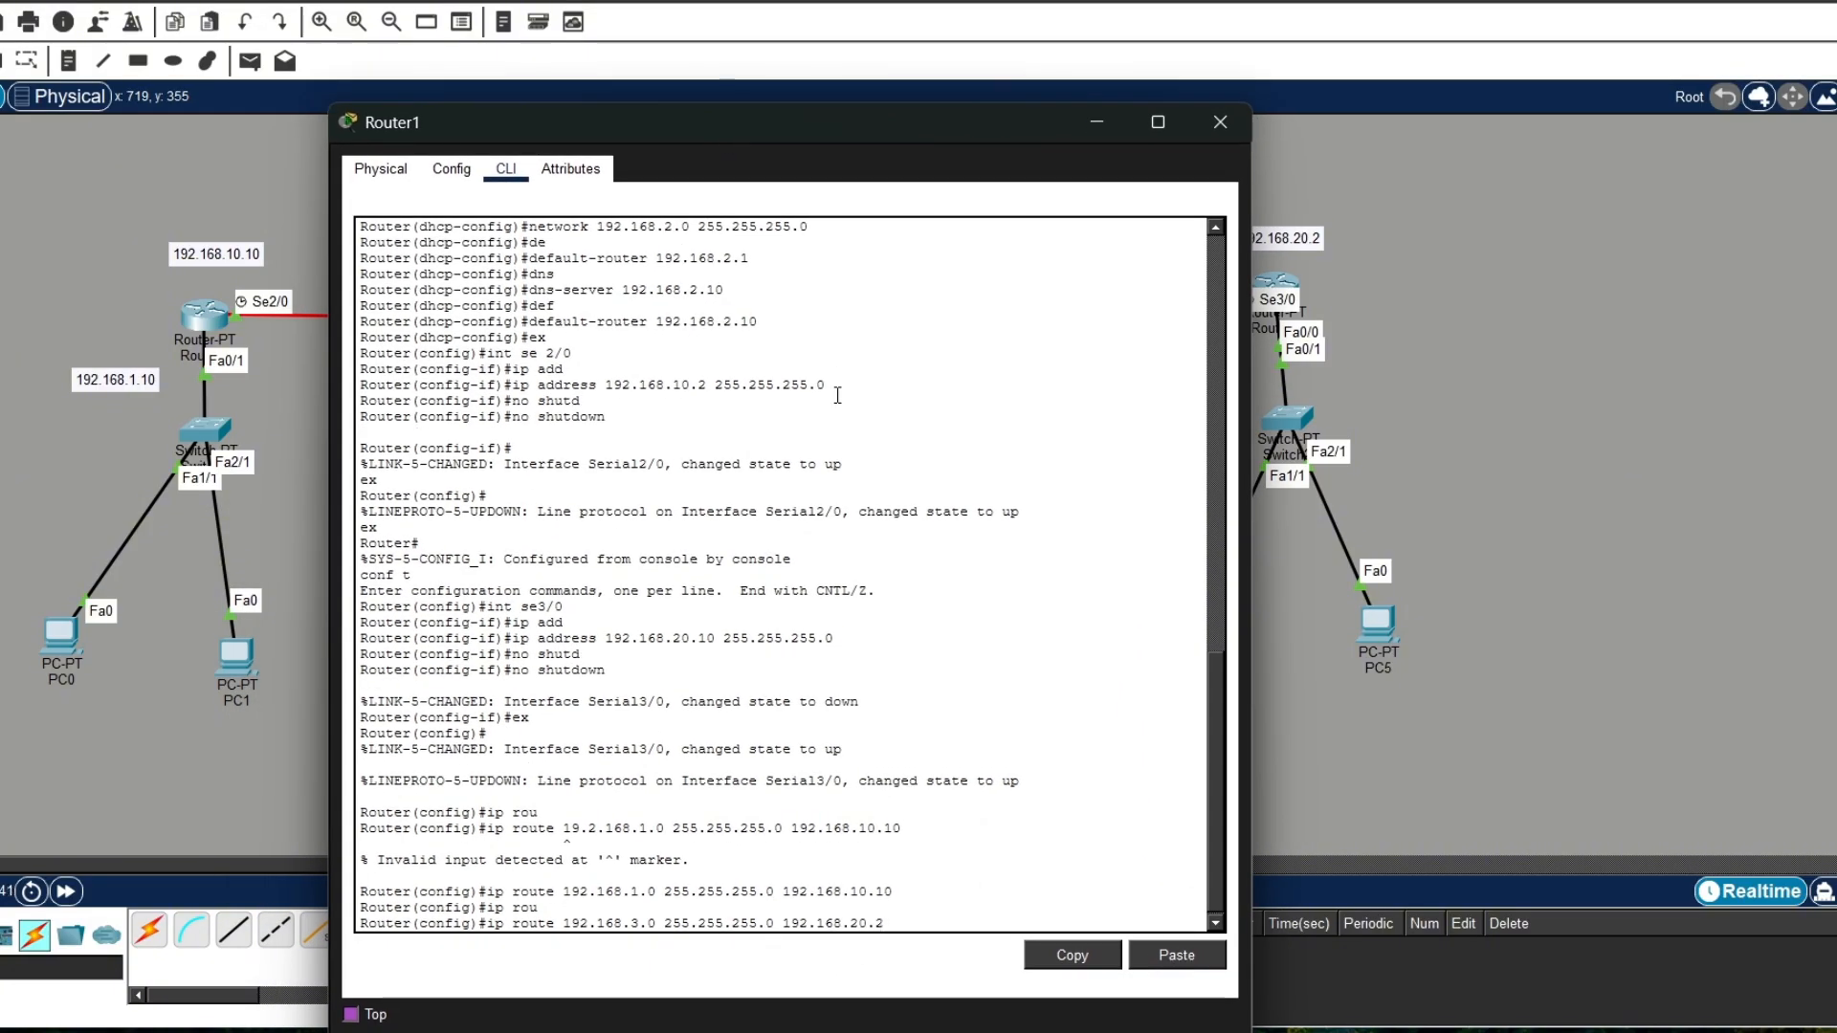
key("Return")
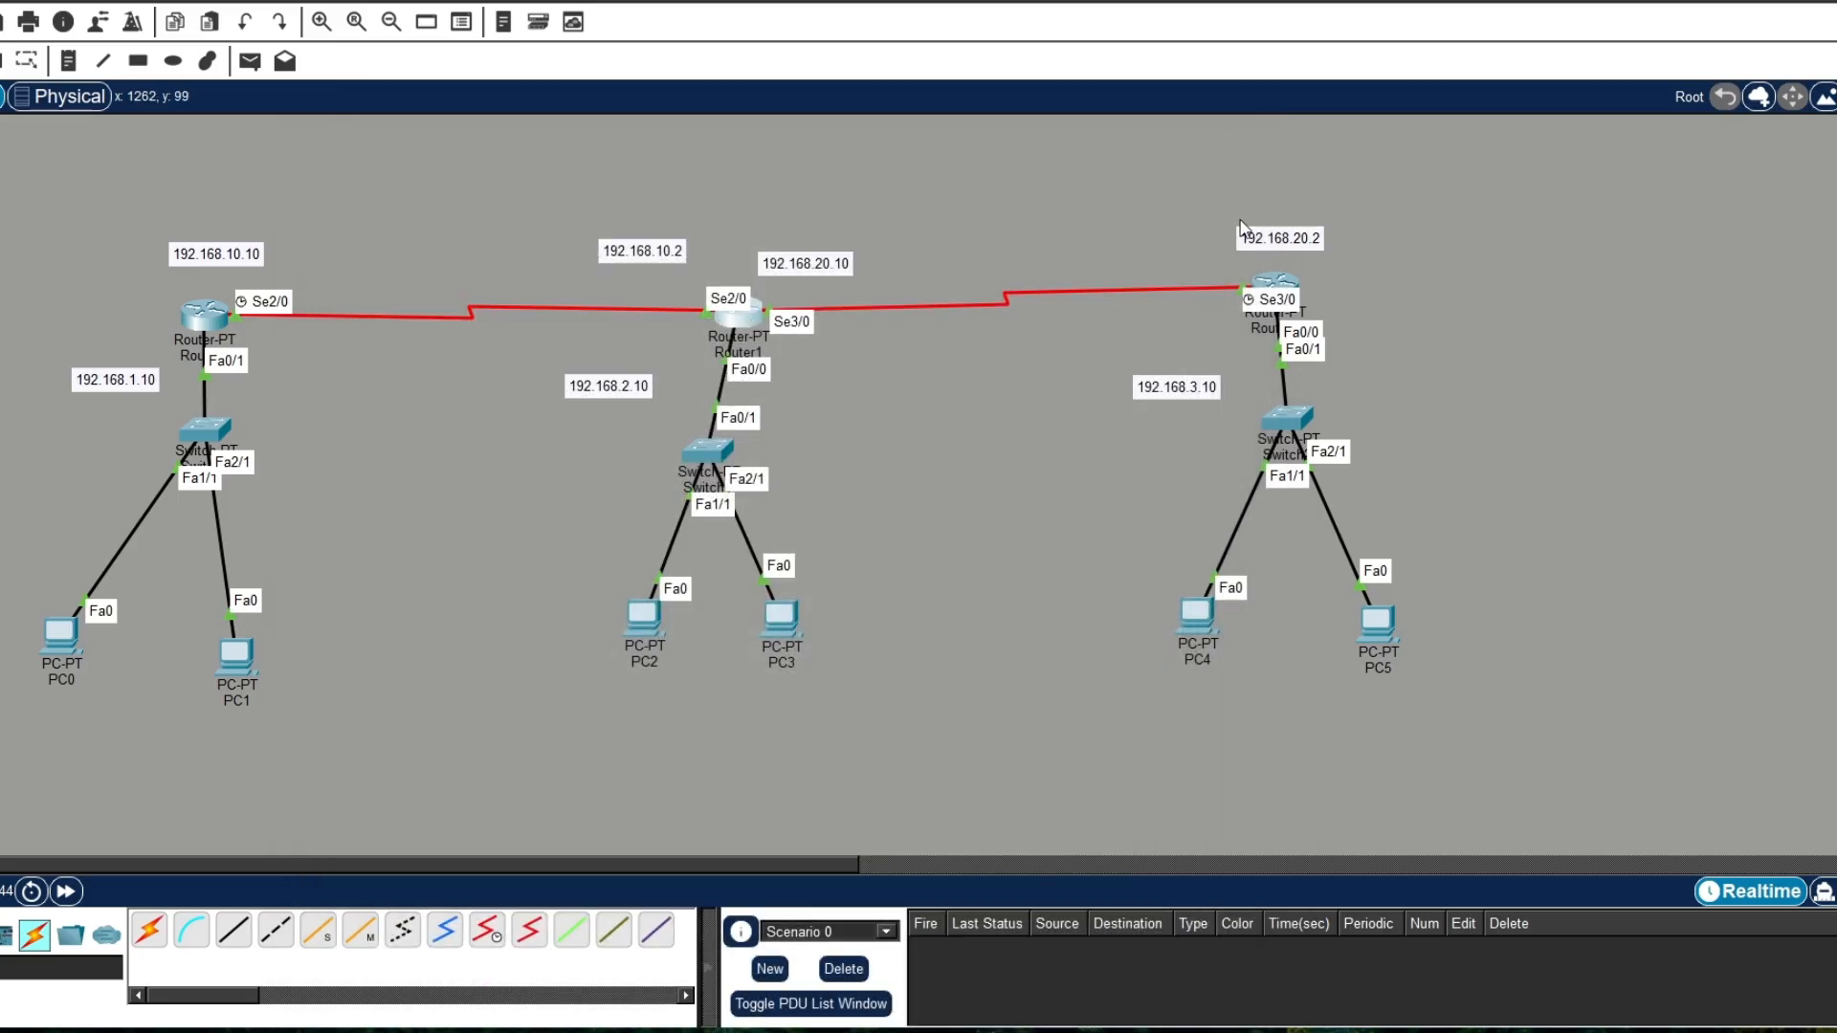
left_click(1219, 123)
Step: Open Router2's command line at the global configuration prompt, with the window clear of Router1 in the topology
left_click(1294, 288)
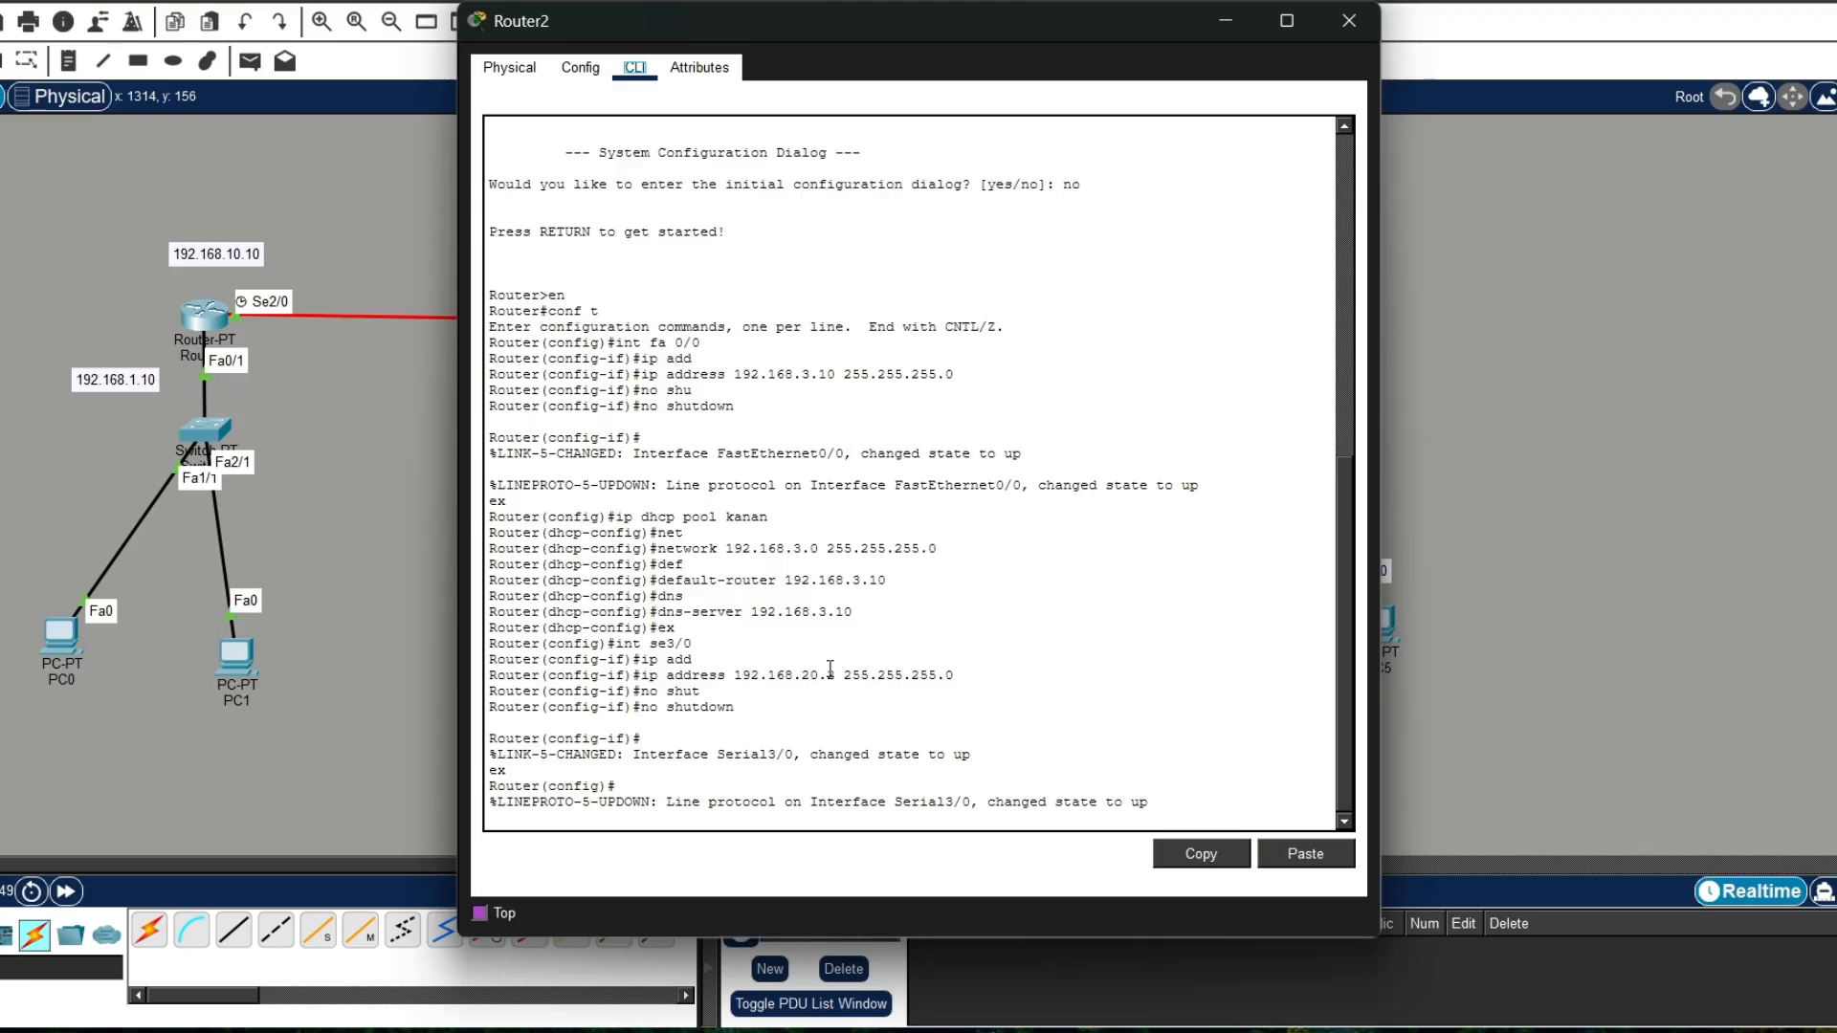
left_click_drag(926, 27, 1315, 79)
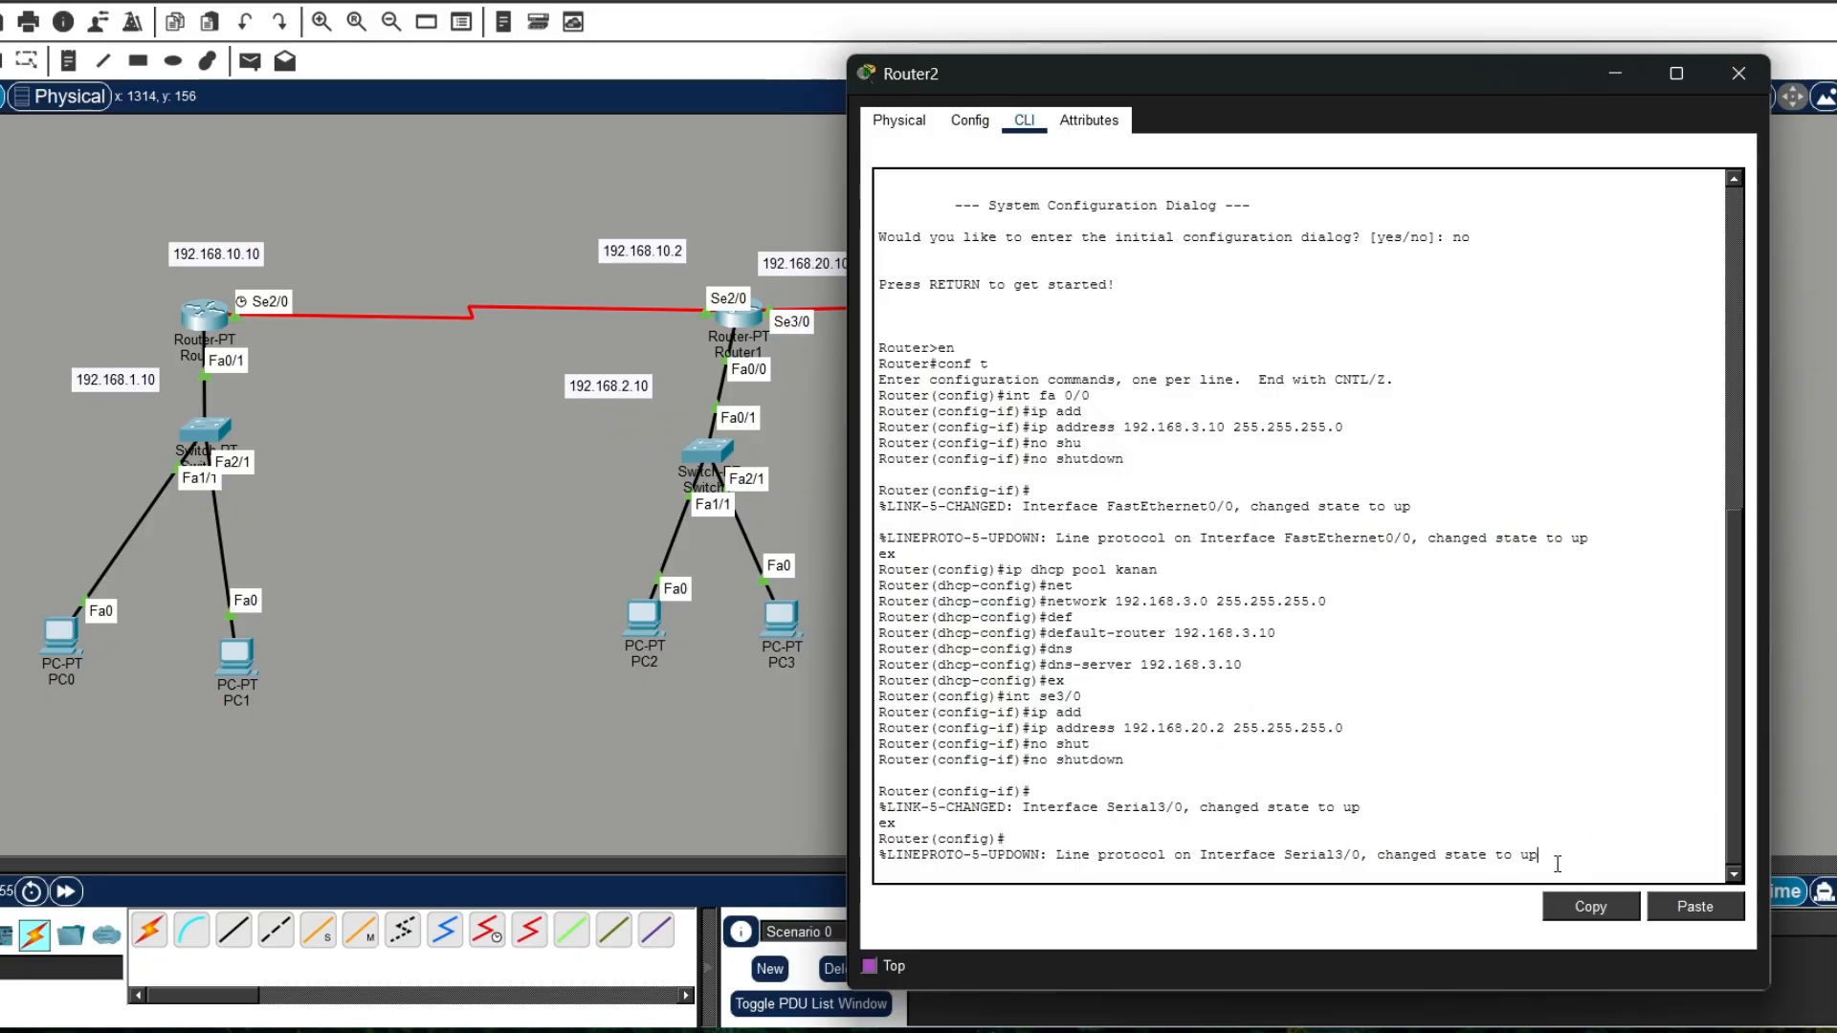
key("Return")
Step: Add a static route on Router2 to 192.168.1.0 with mask 255.255.255.0 and next hop 192.168.20.10
type("ip ")
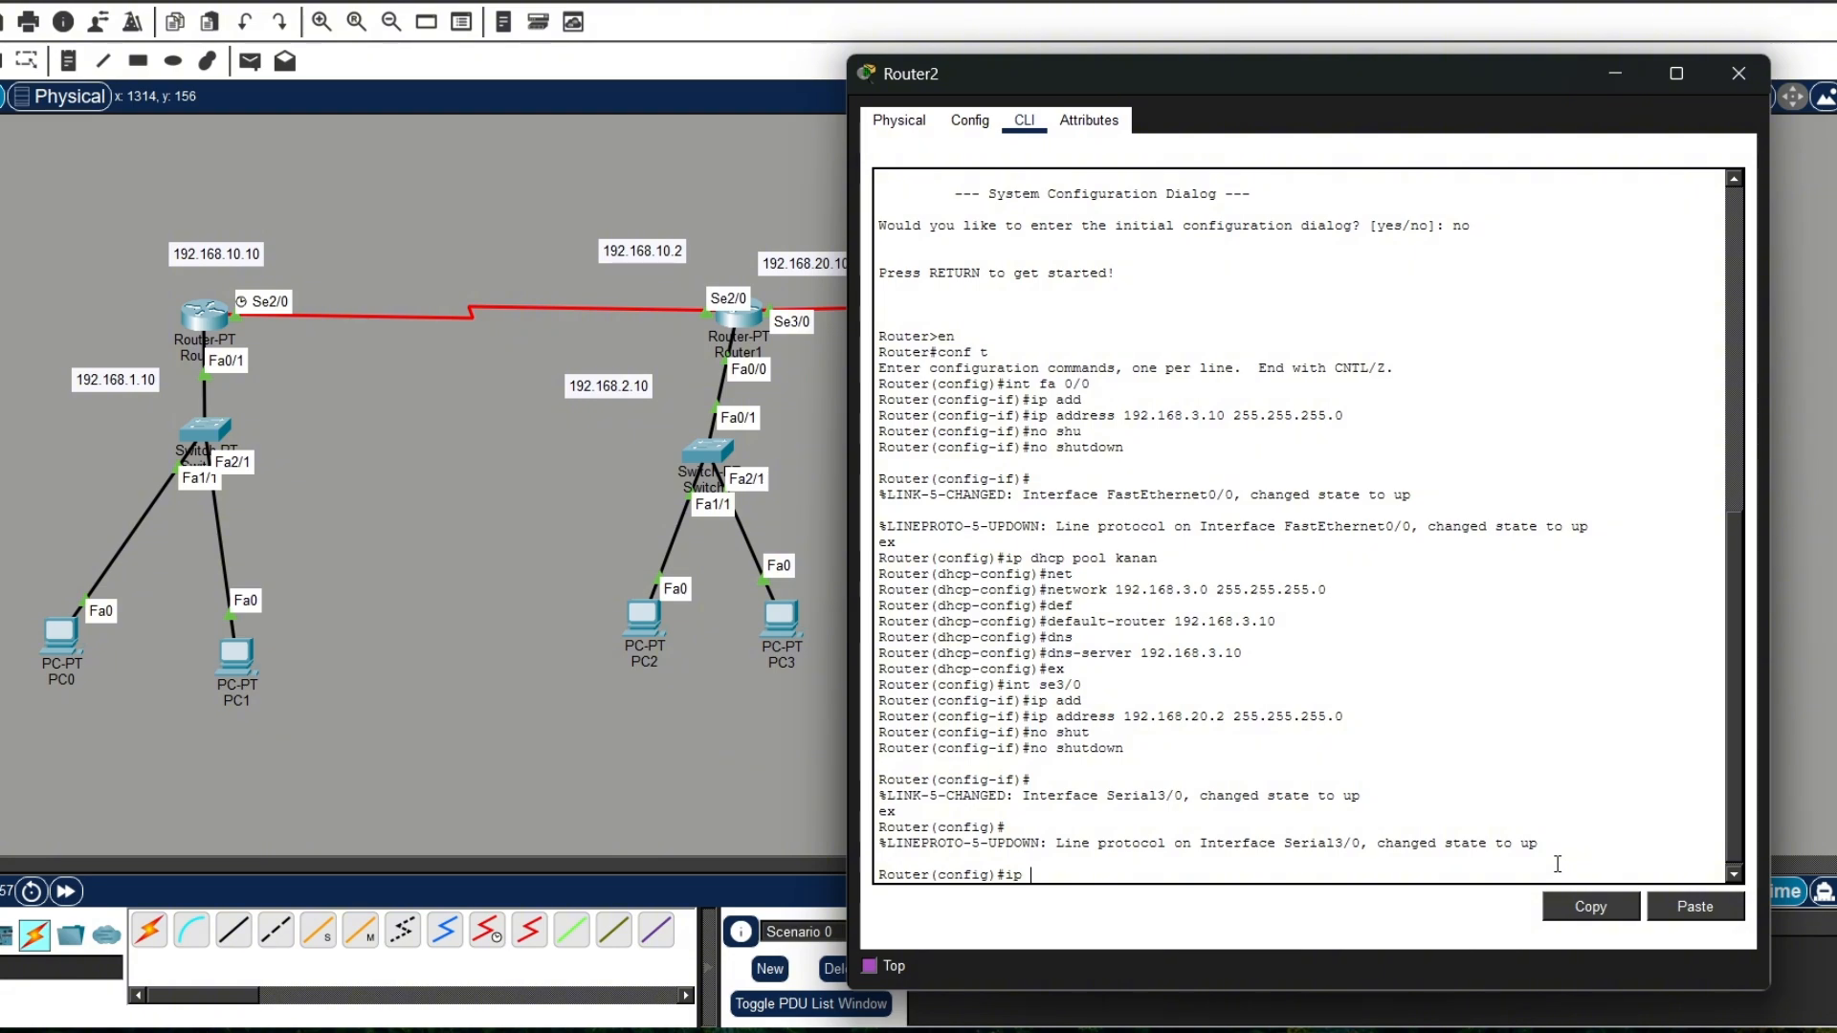
type("rou")
key("Tab")
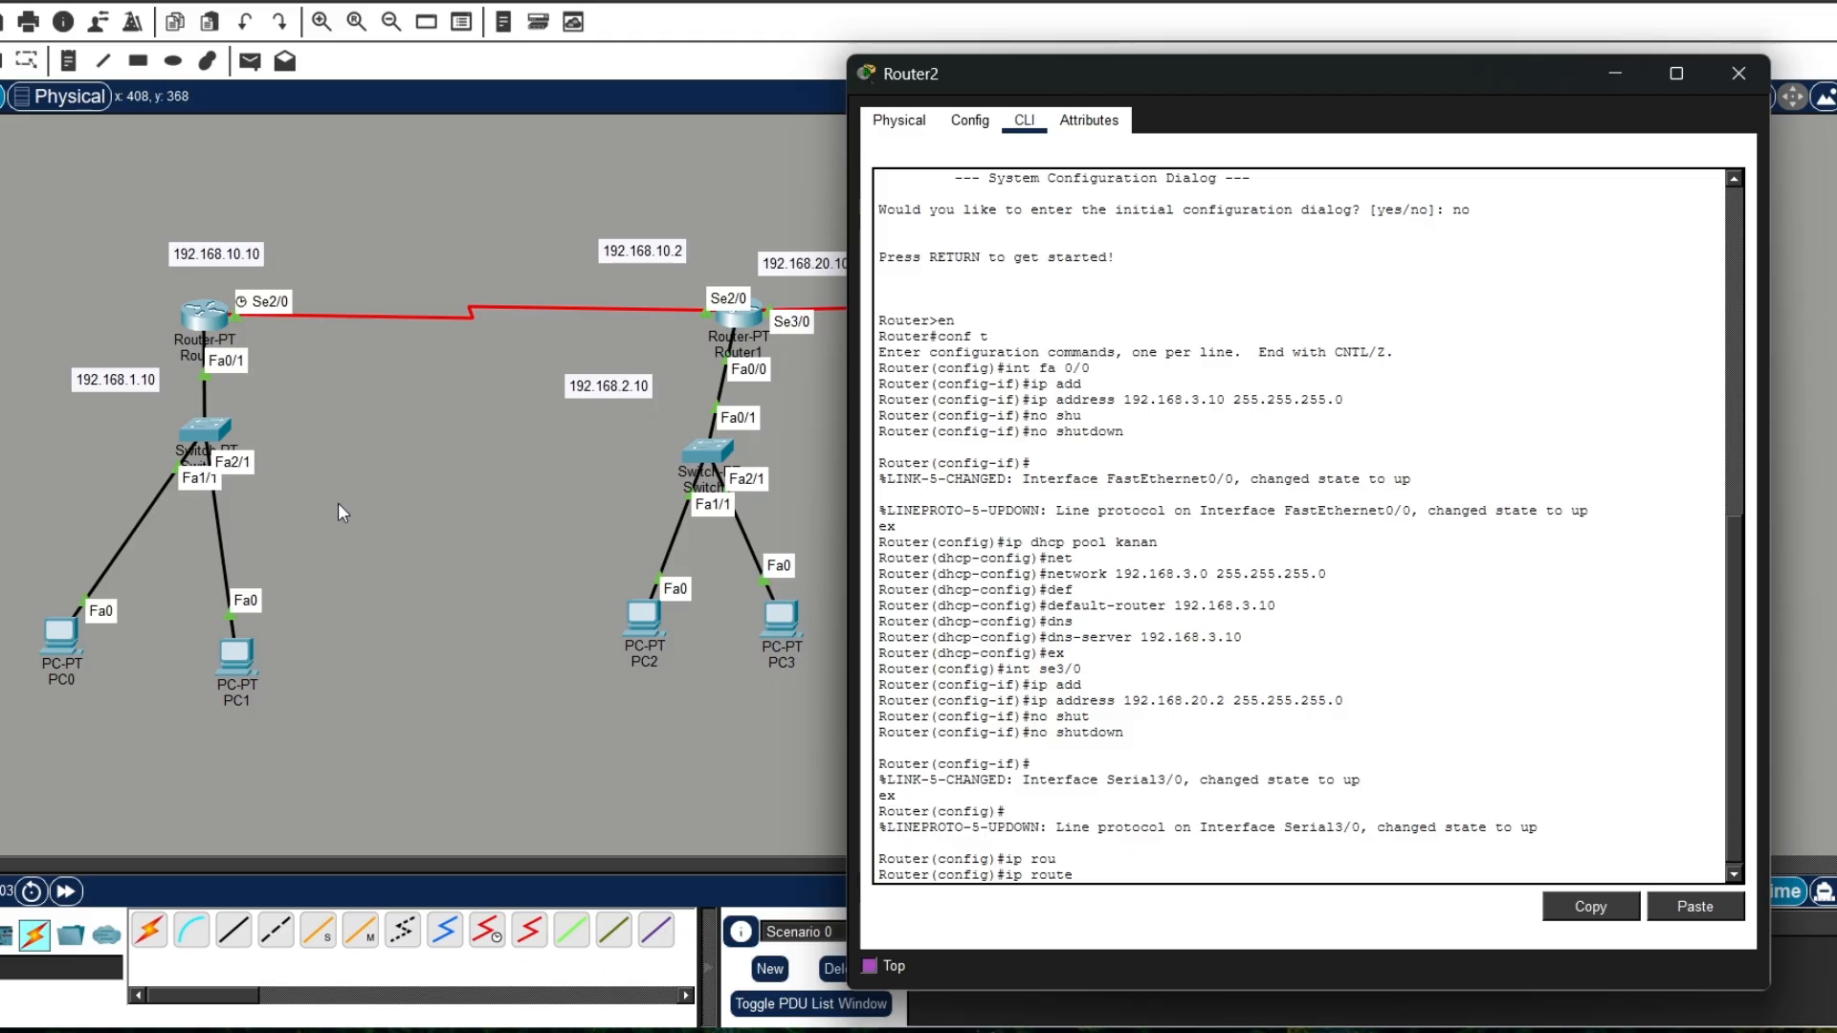
type("1")
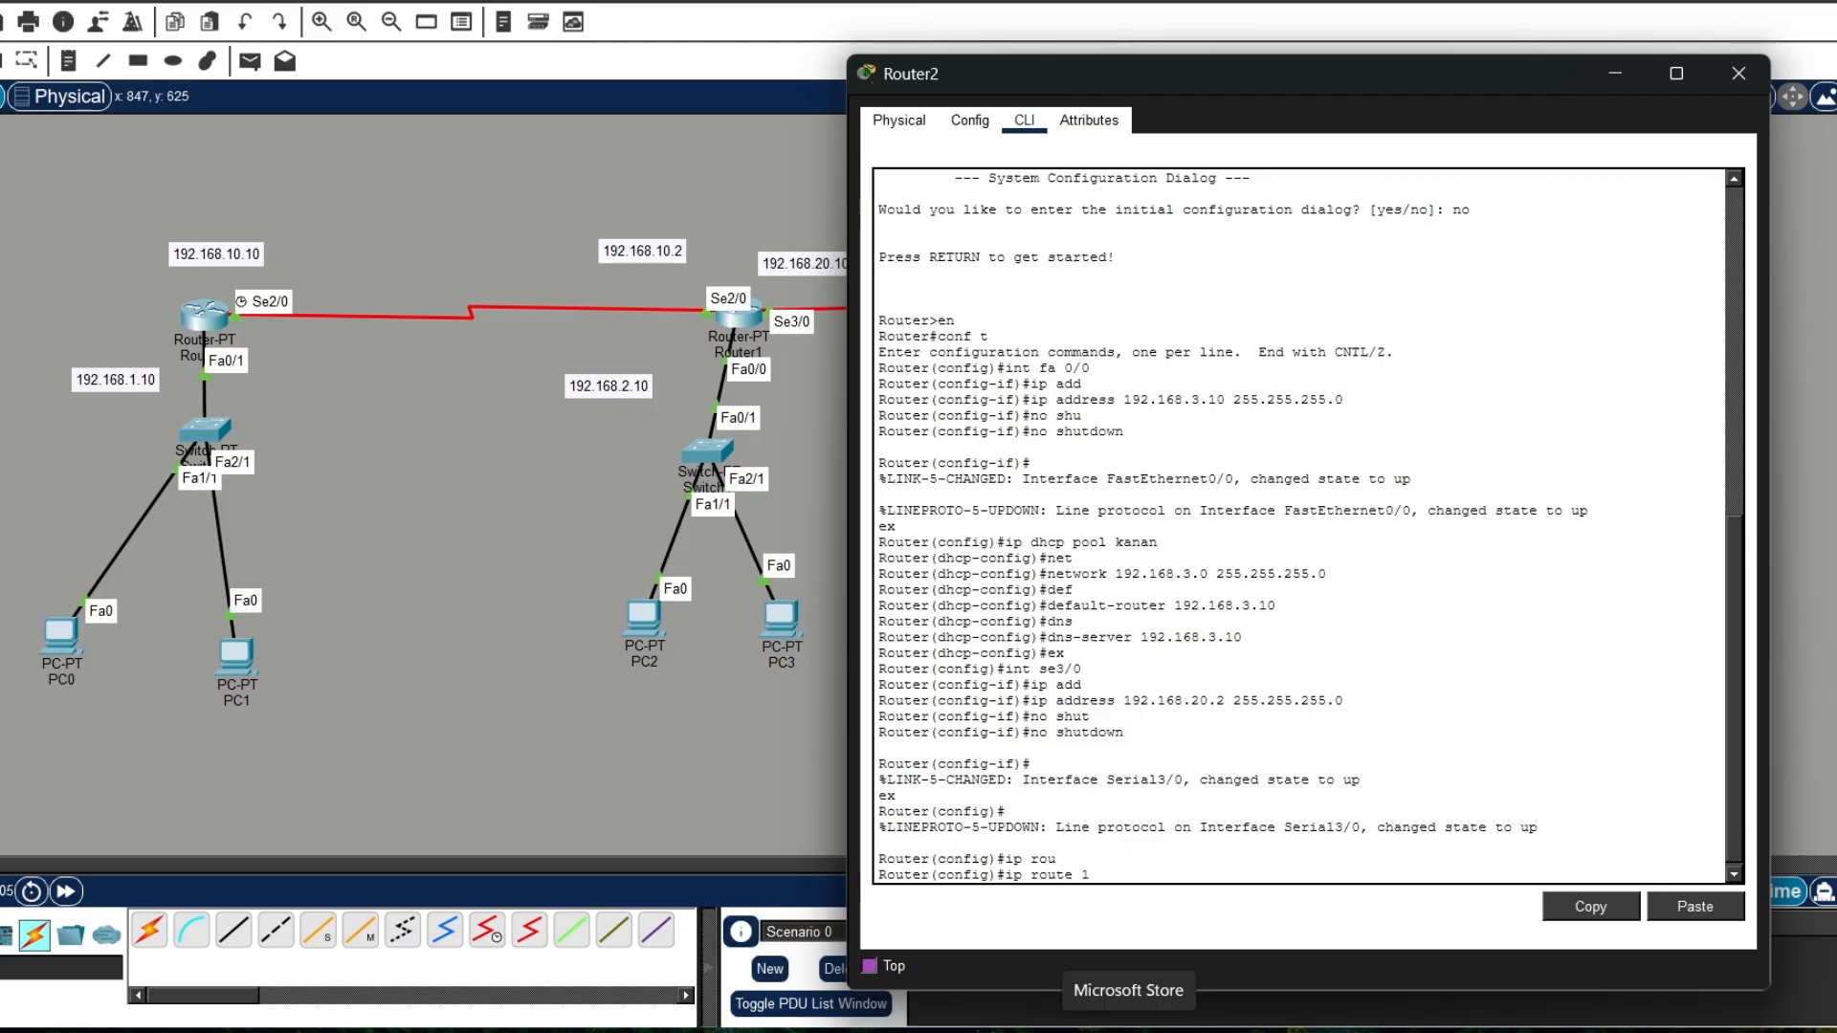
type("92.168.1.0 255.255.255.0")
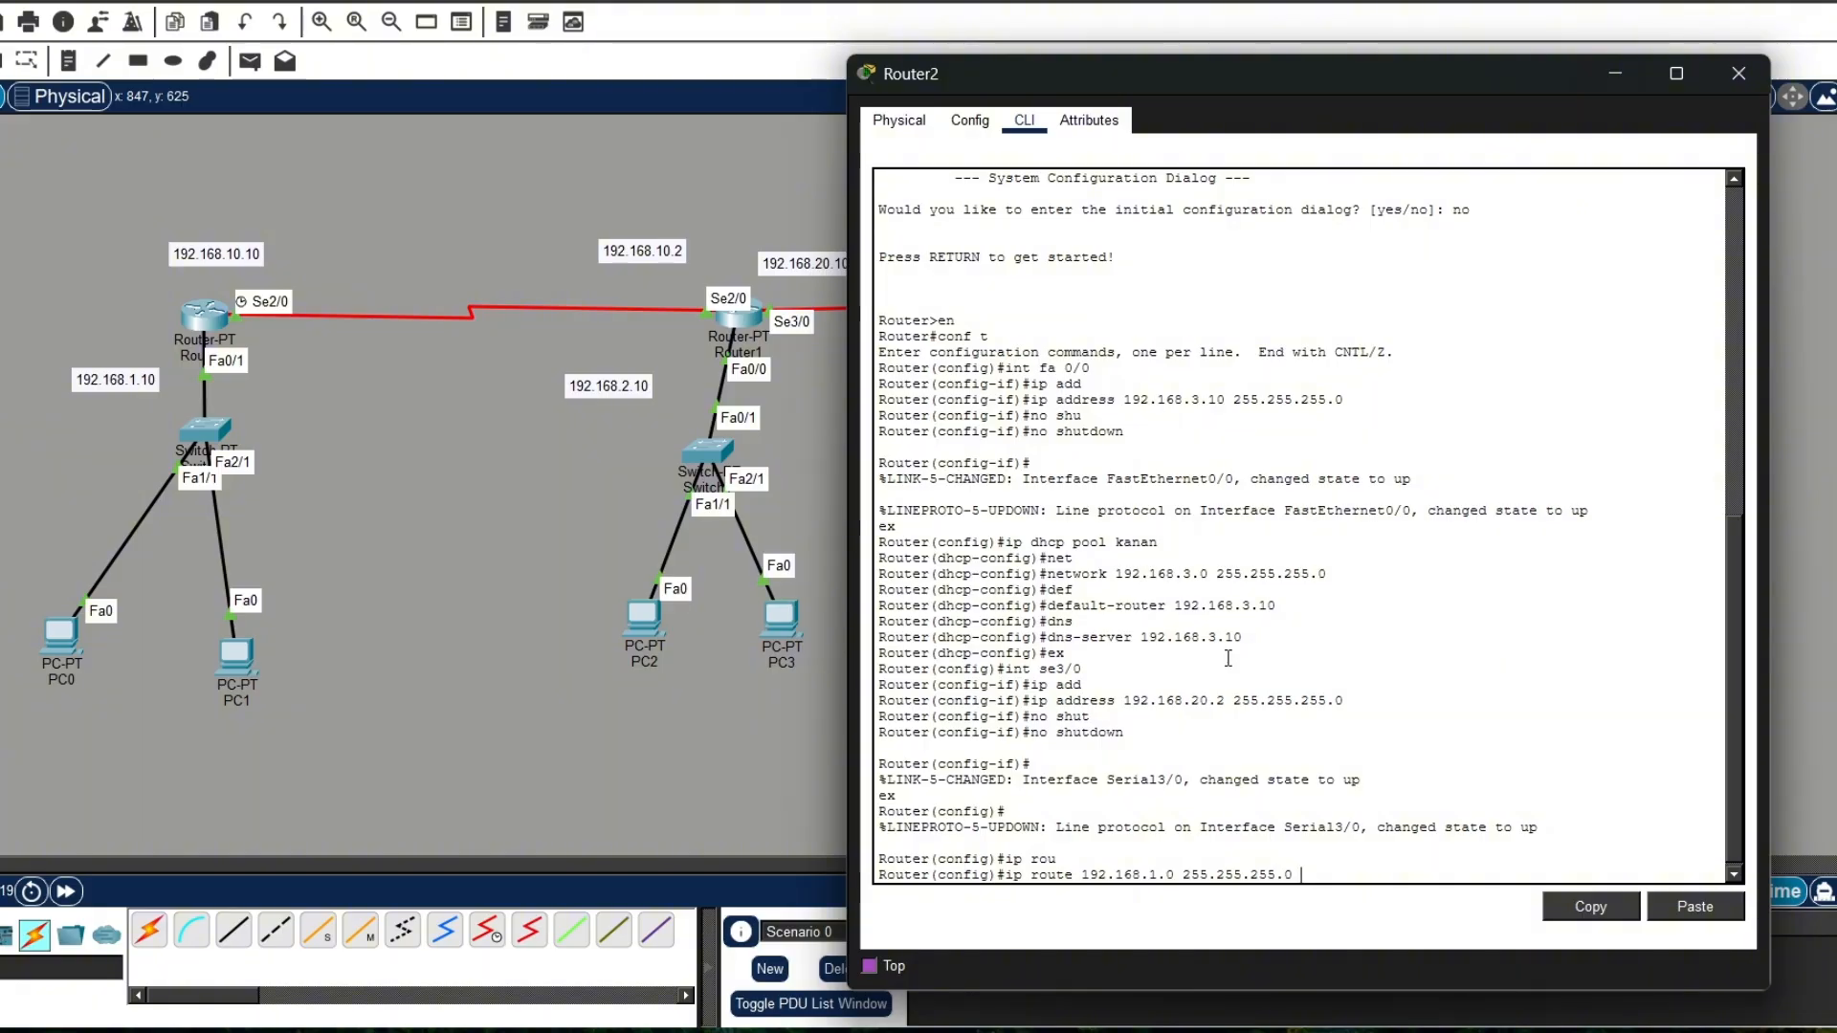
left_click_drag(1012, 77, 1112, 102)
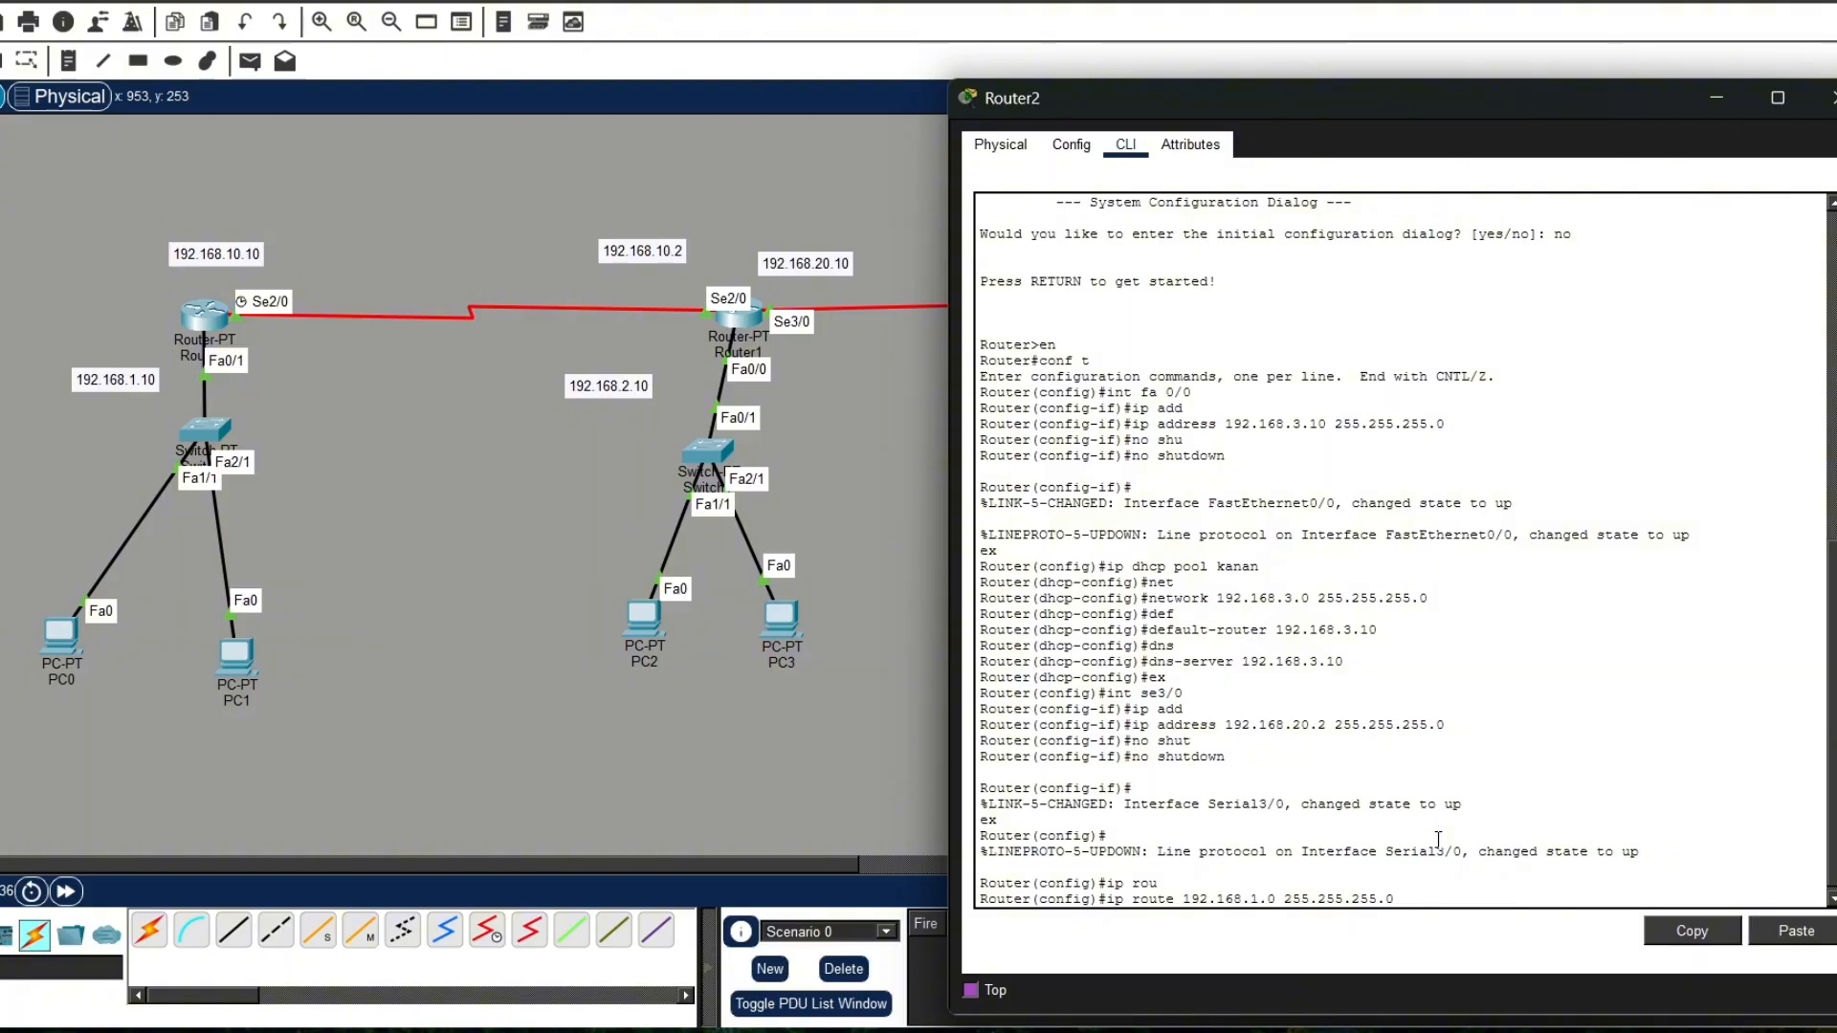
type("192.168.20.10")
key("Return")
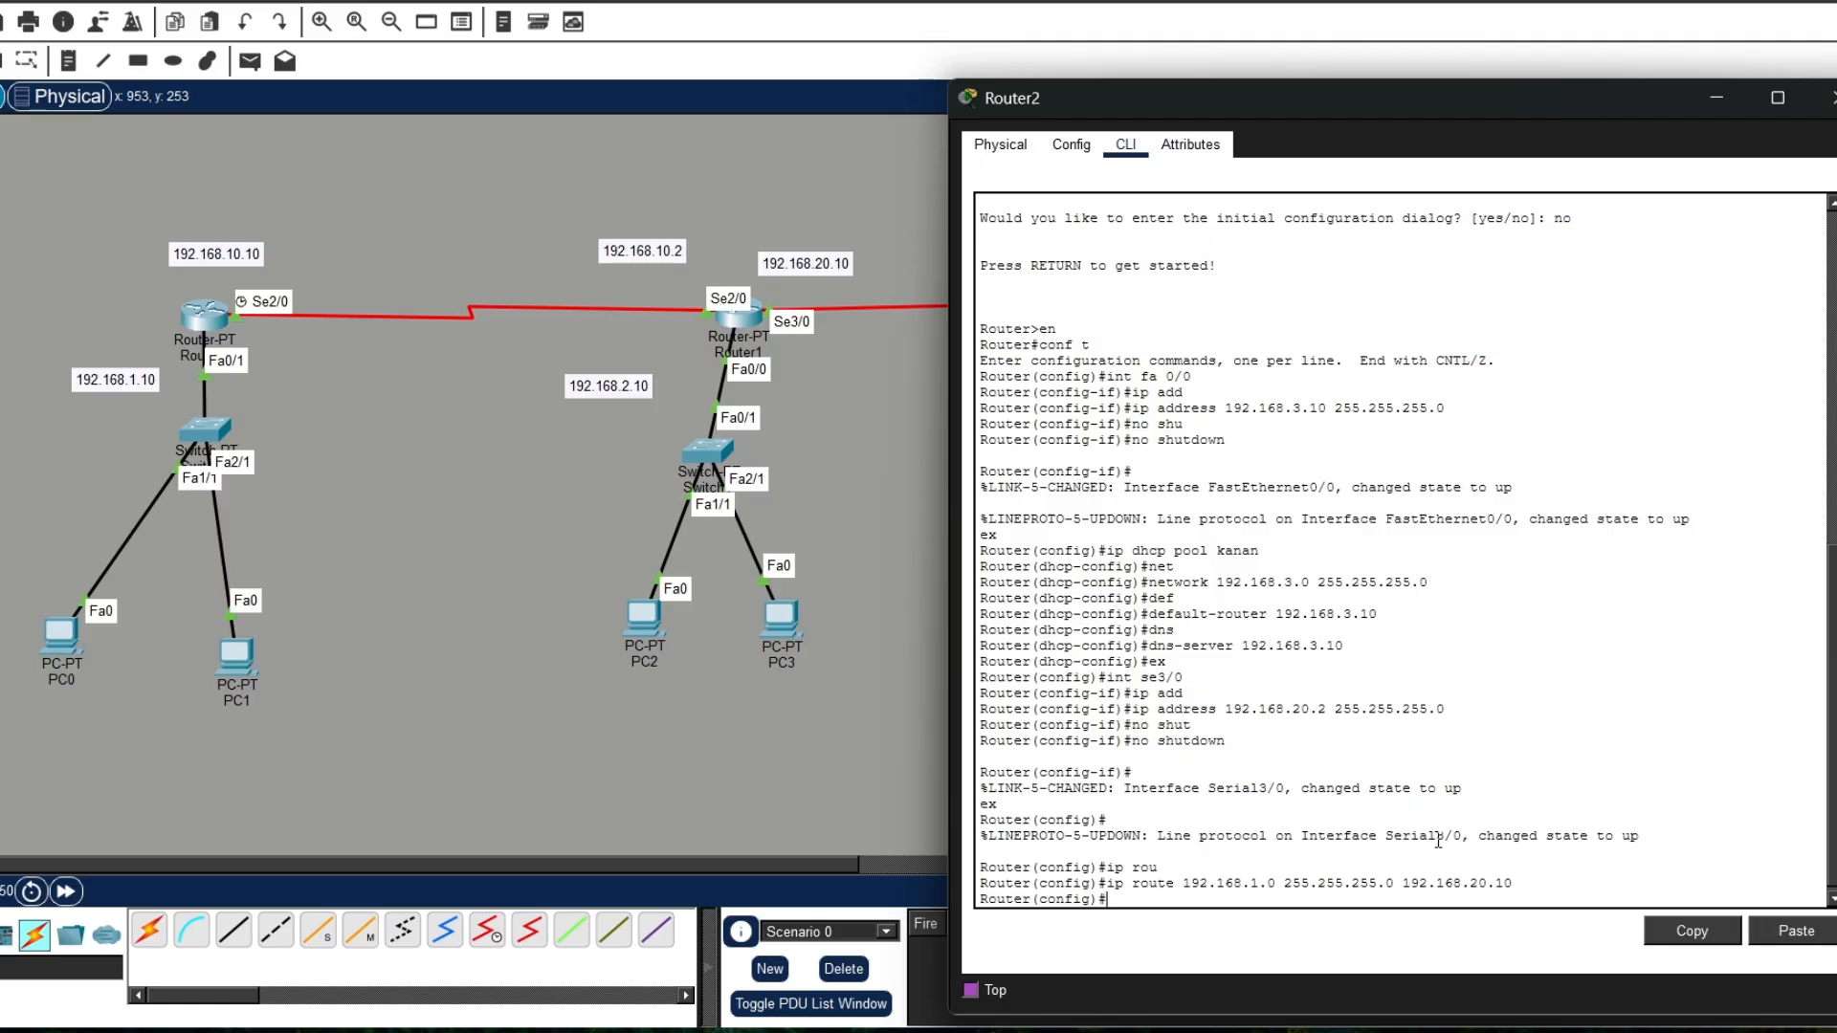
Step: Try to run ip 192.168.2.0 255.255.255.0 192.168.20.10 on Router2, and close the Router2 window
type("ip")
key("Tab")
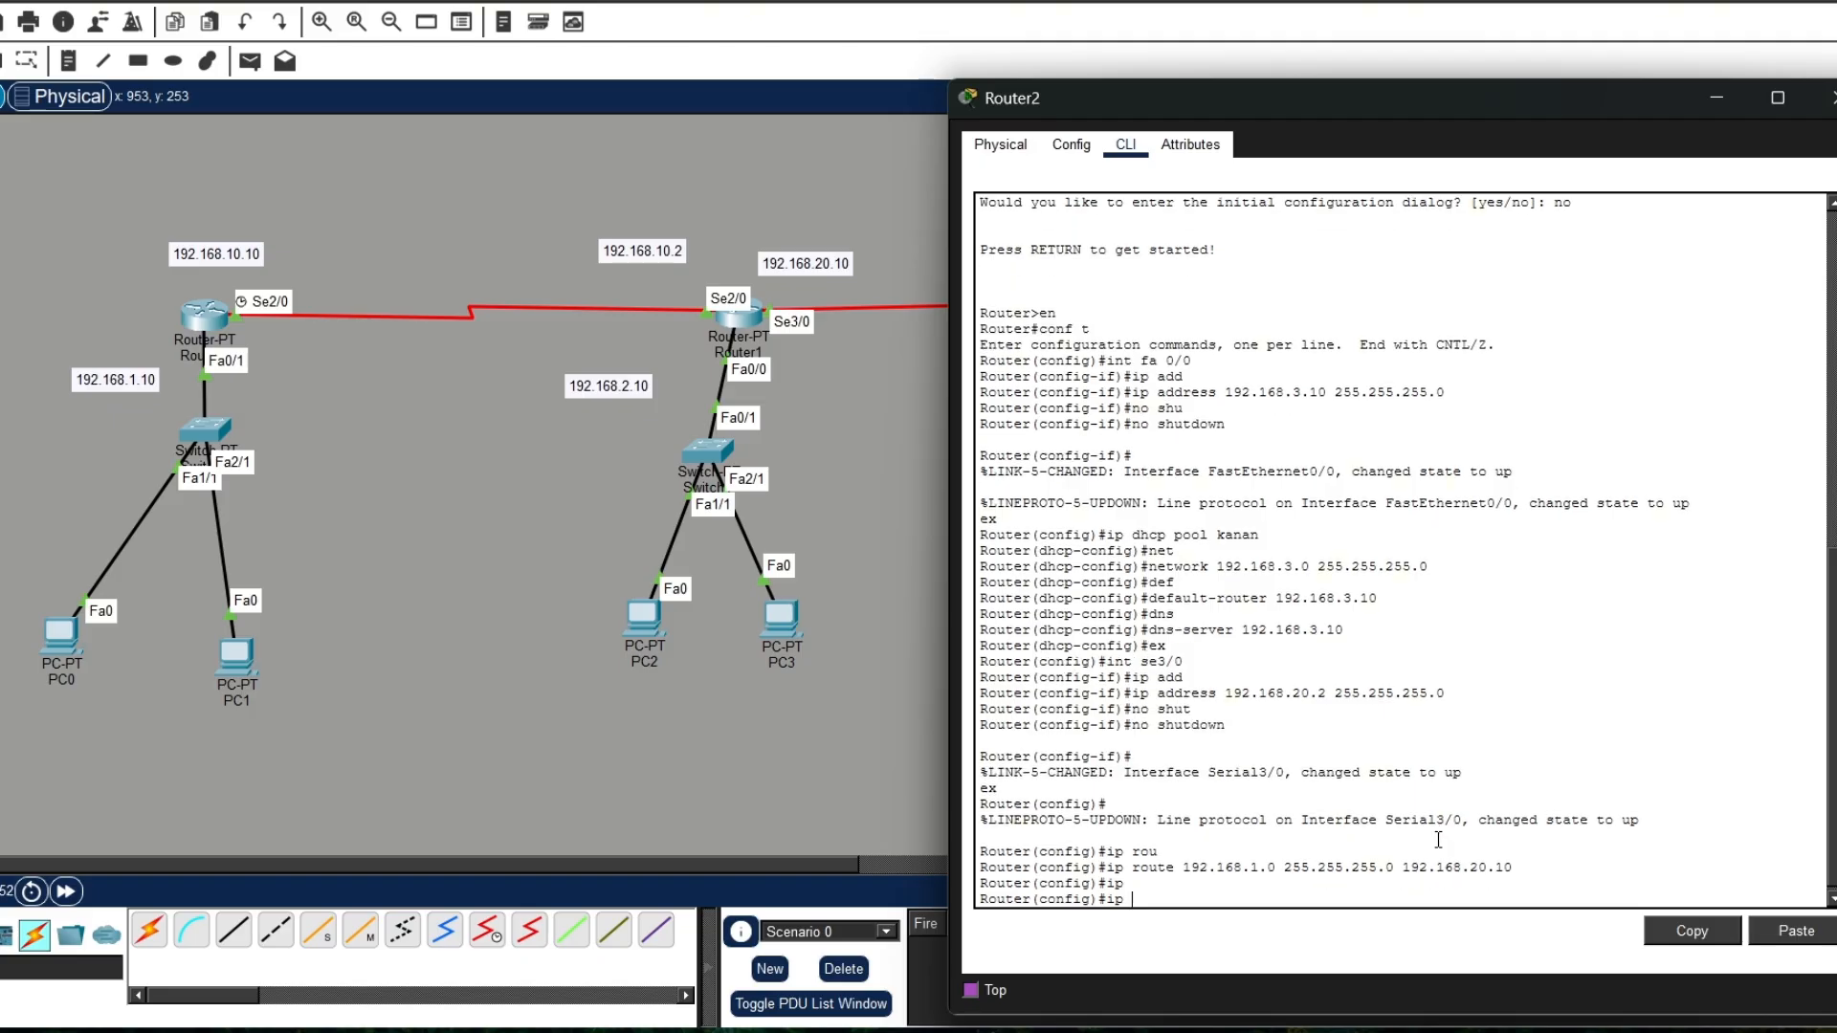
type("192.168.2.0 255.255.255.0 19")
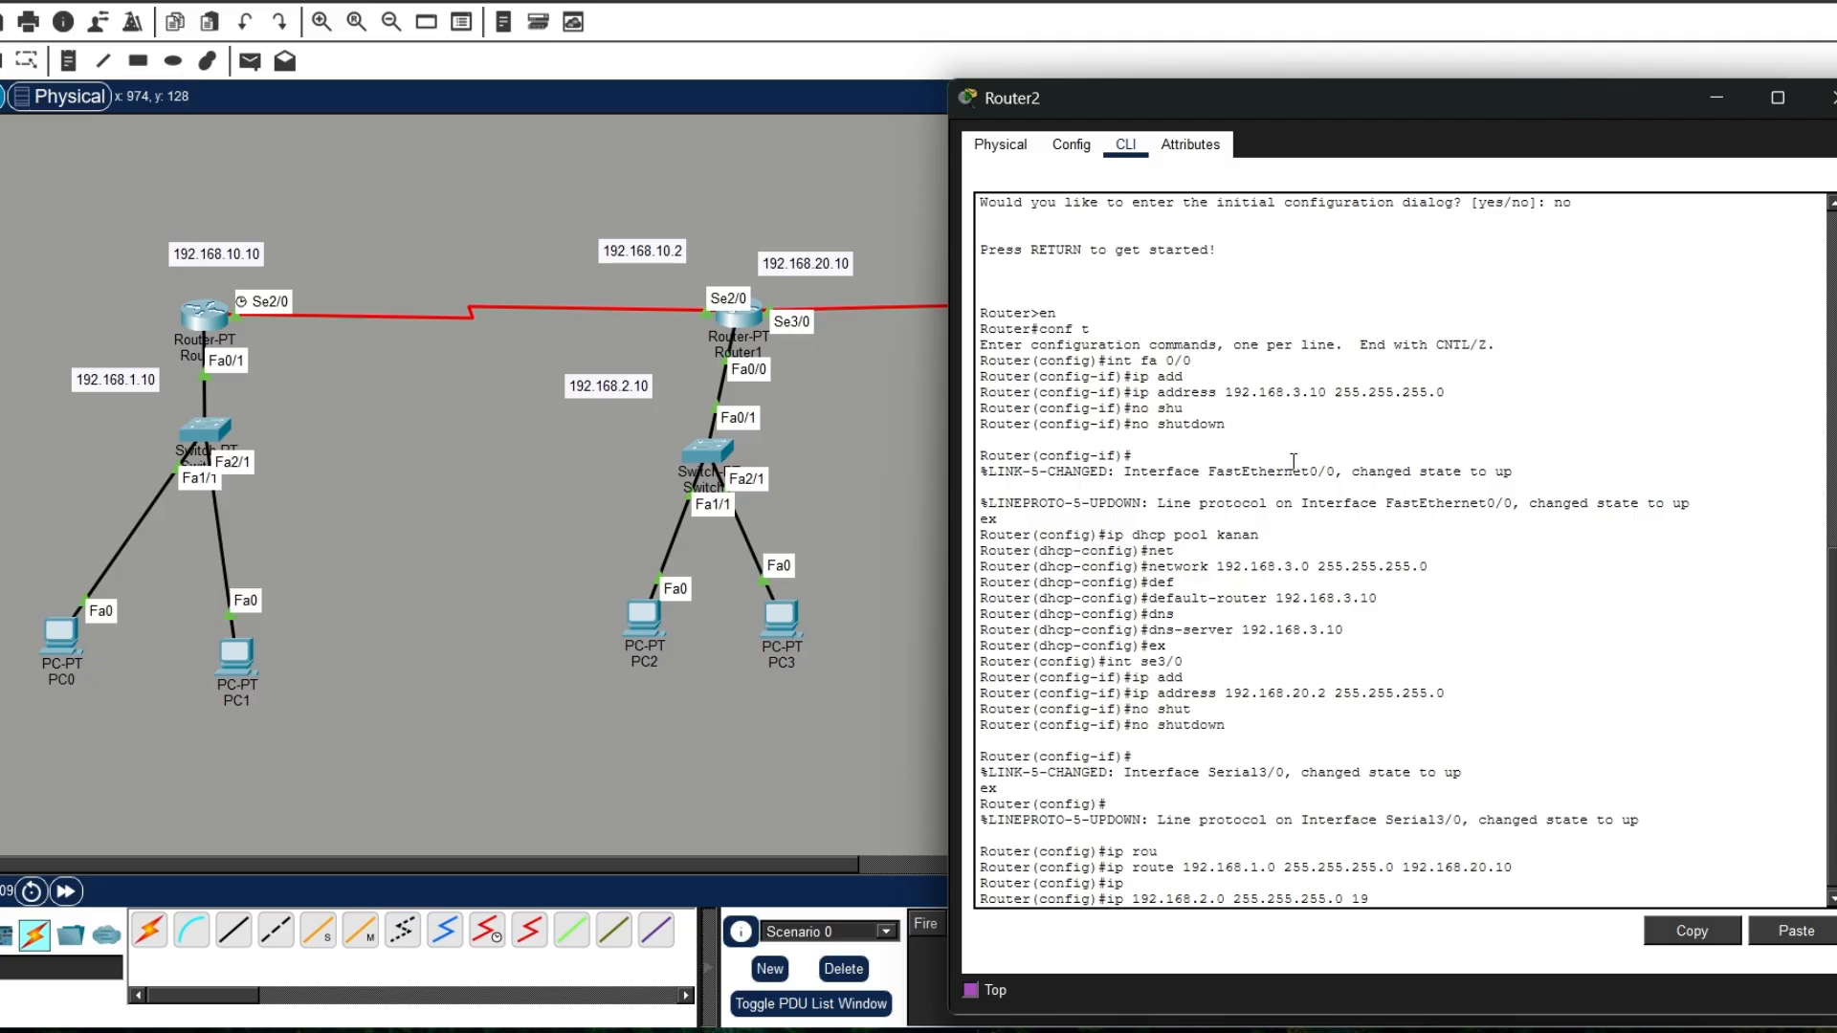
type("2.168.20.10")
key("Return")
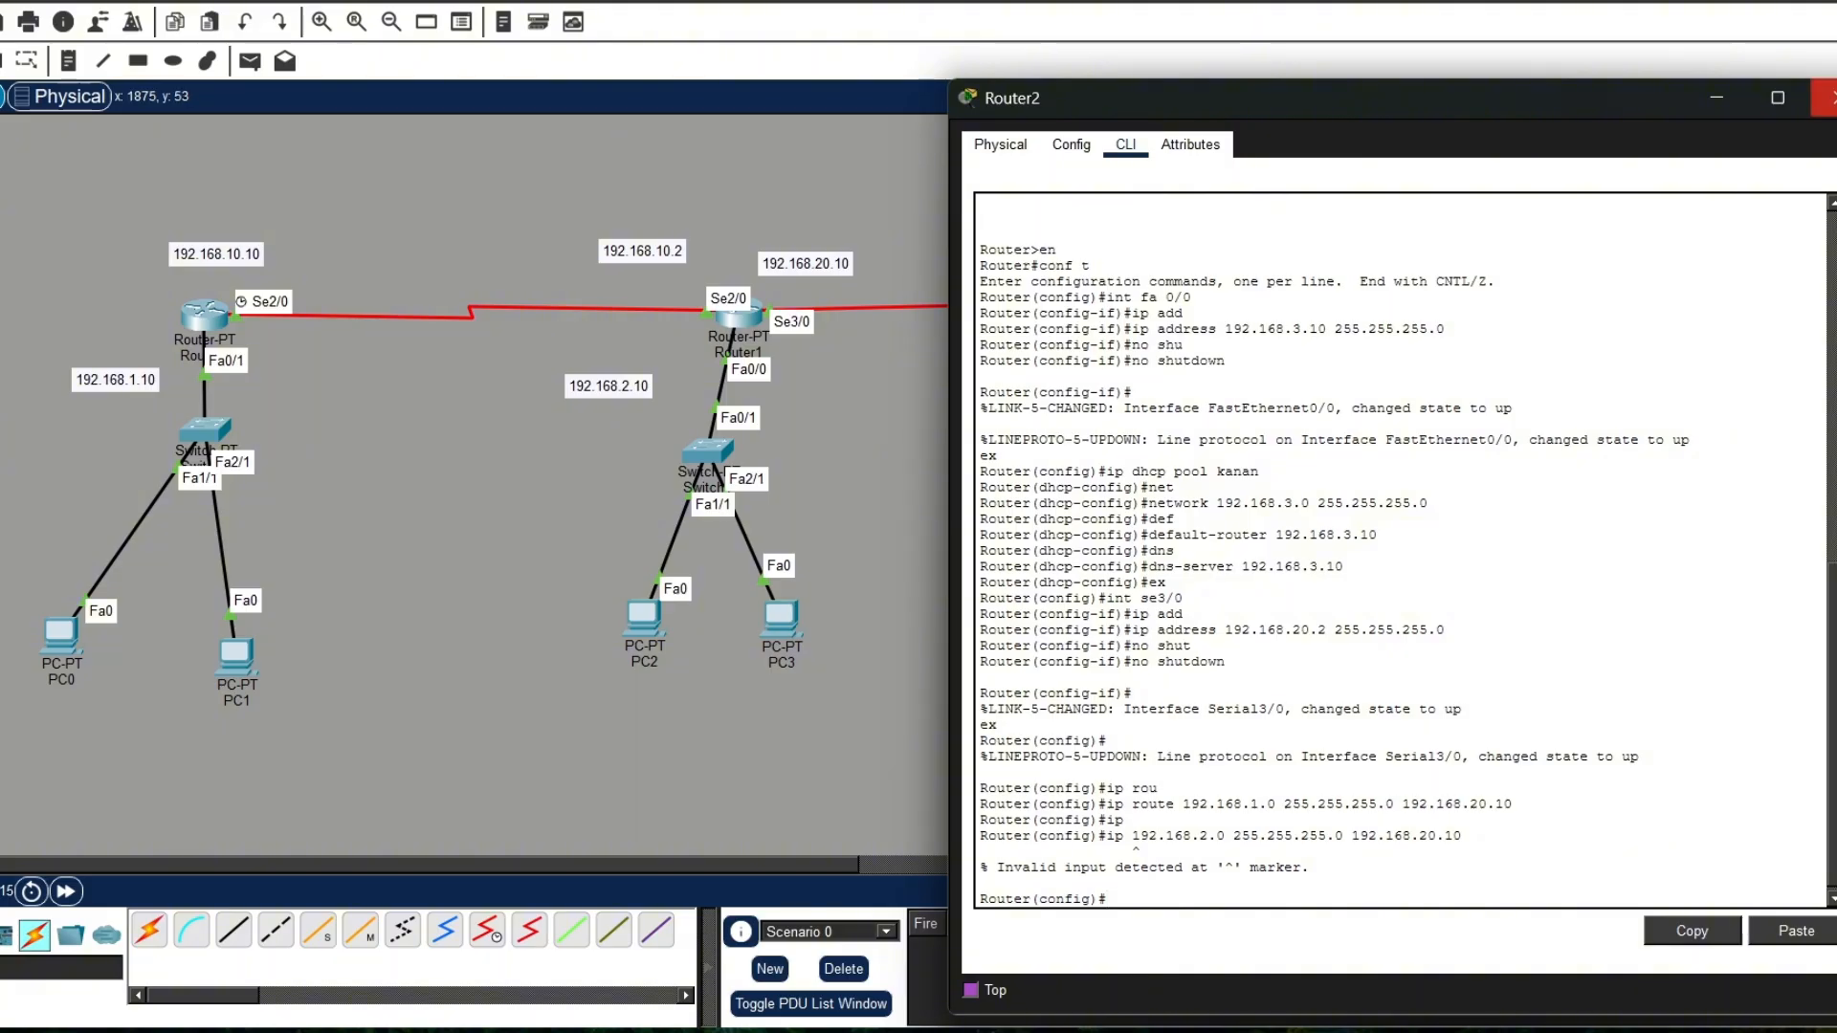
left_click_drag(1798, 97, 1802, 100)
left_click(1821, 99)
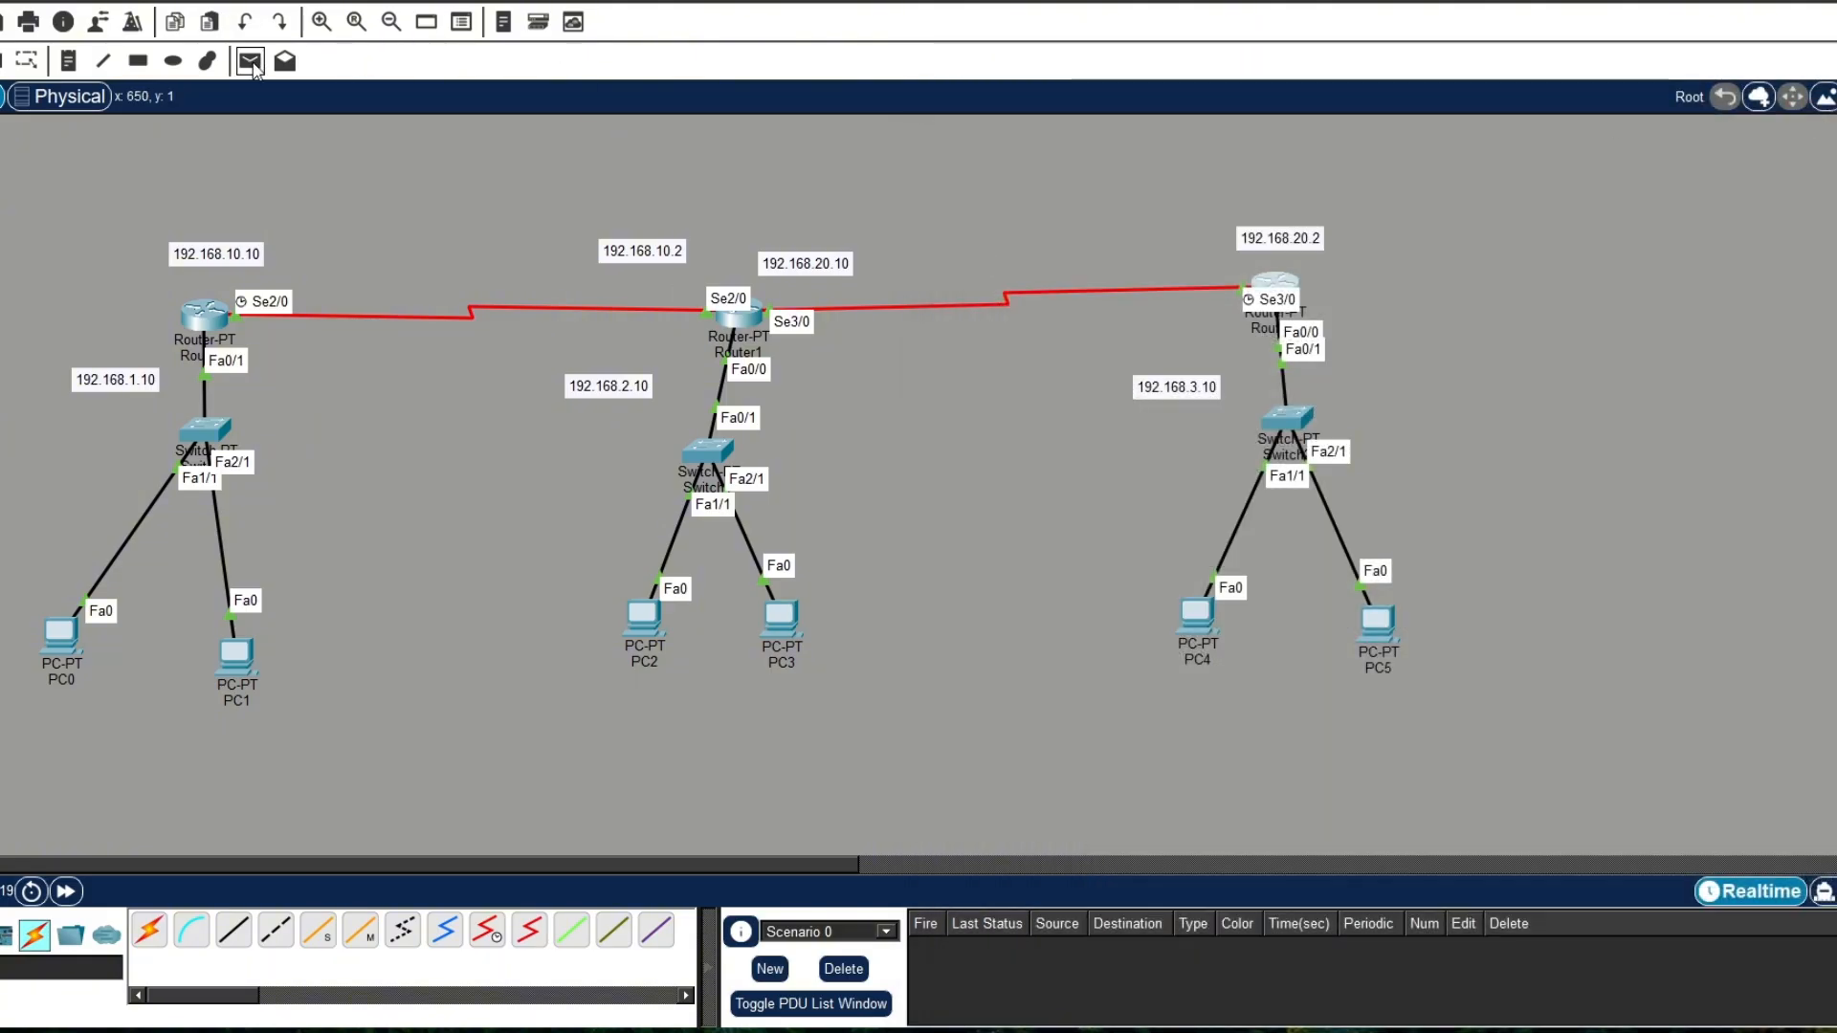
Step: Switch PC0's IPv4 configuration on FastEthernet0 to DHCP and close the PC0 window
left_click(253, 63)
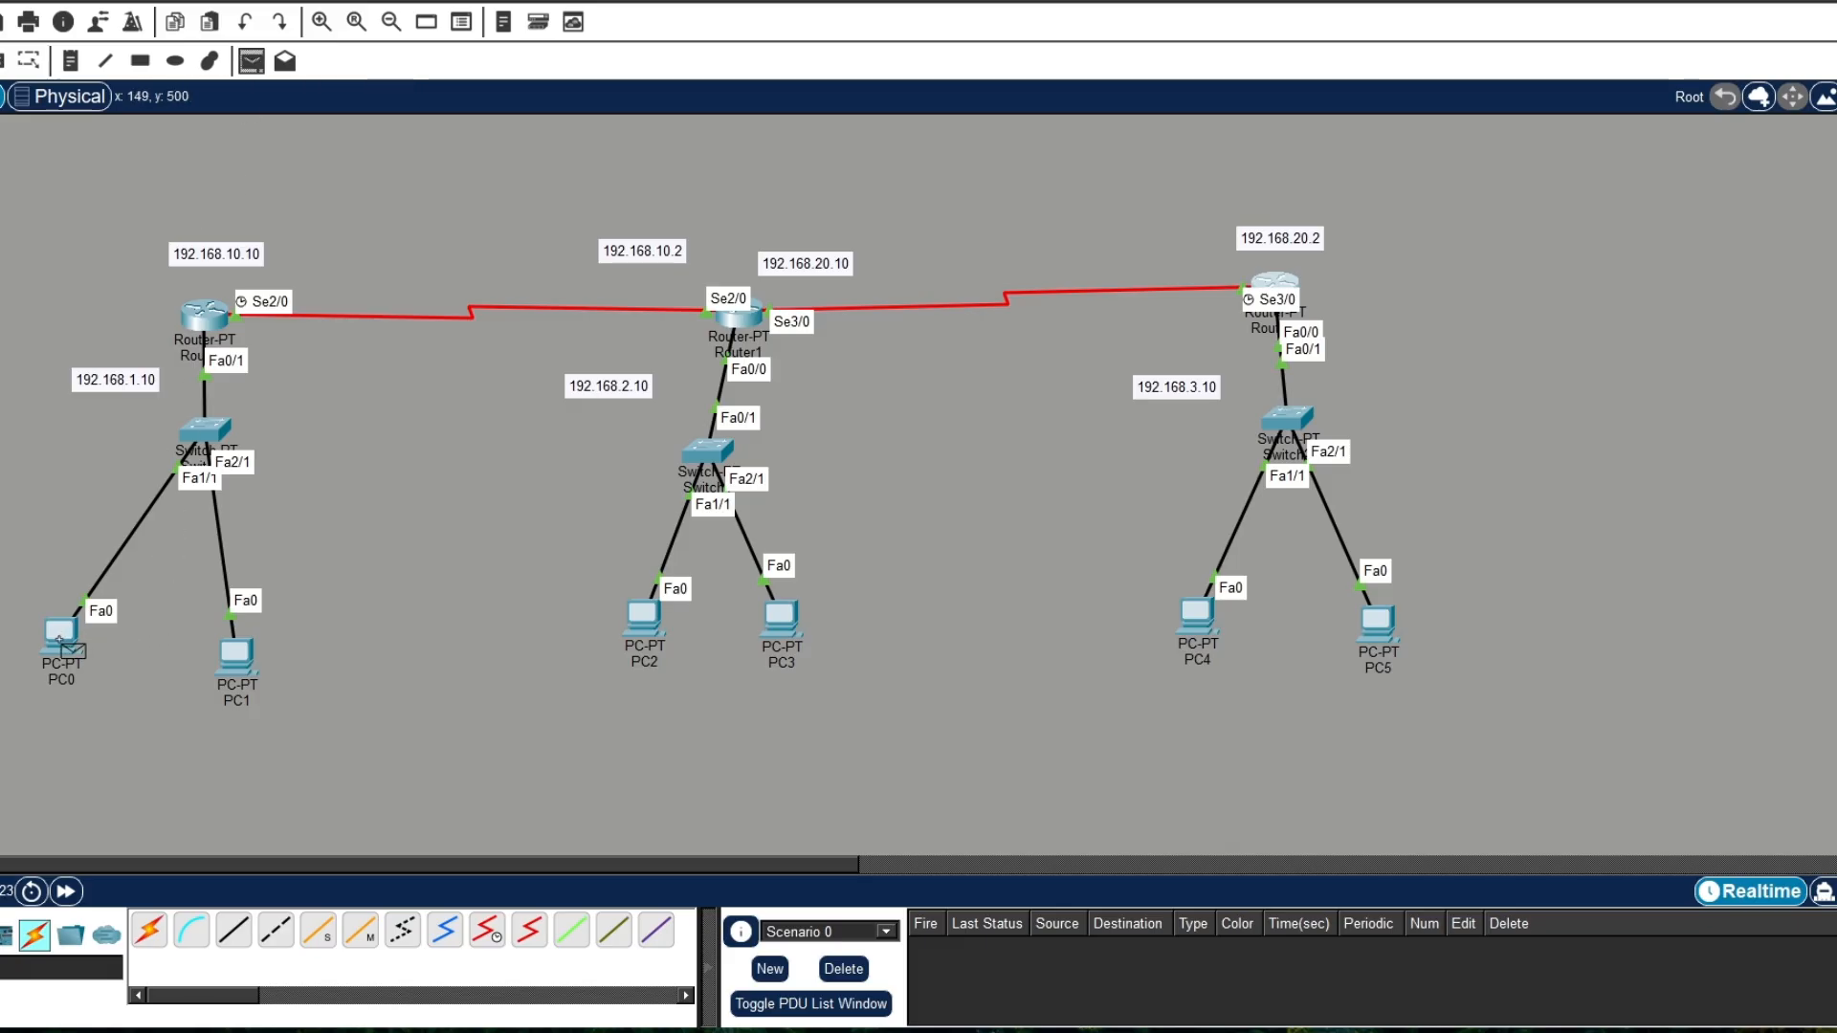
mouse_move(59, 639)
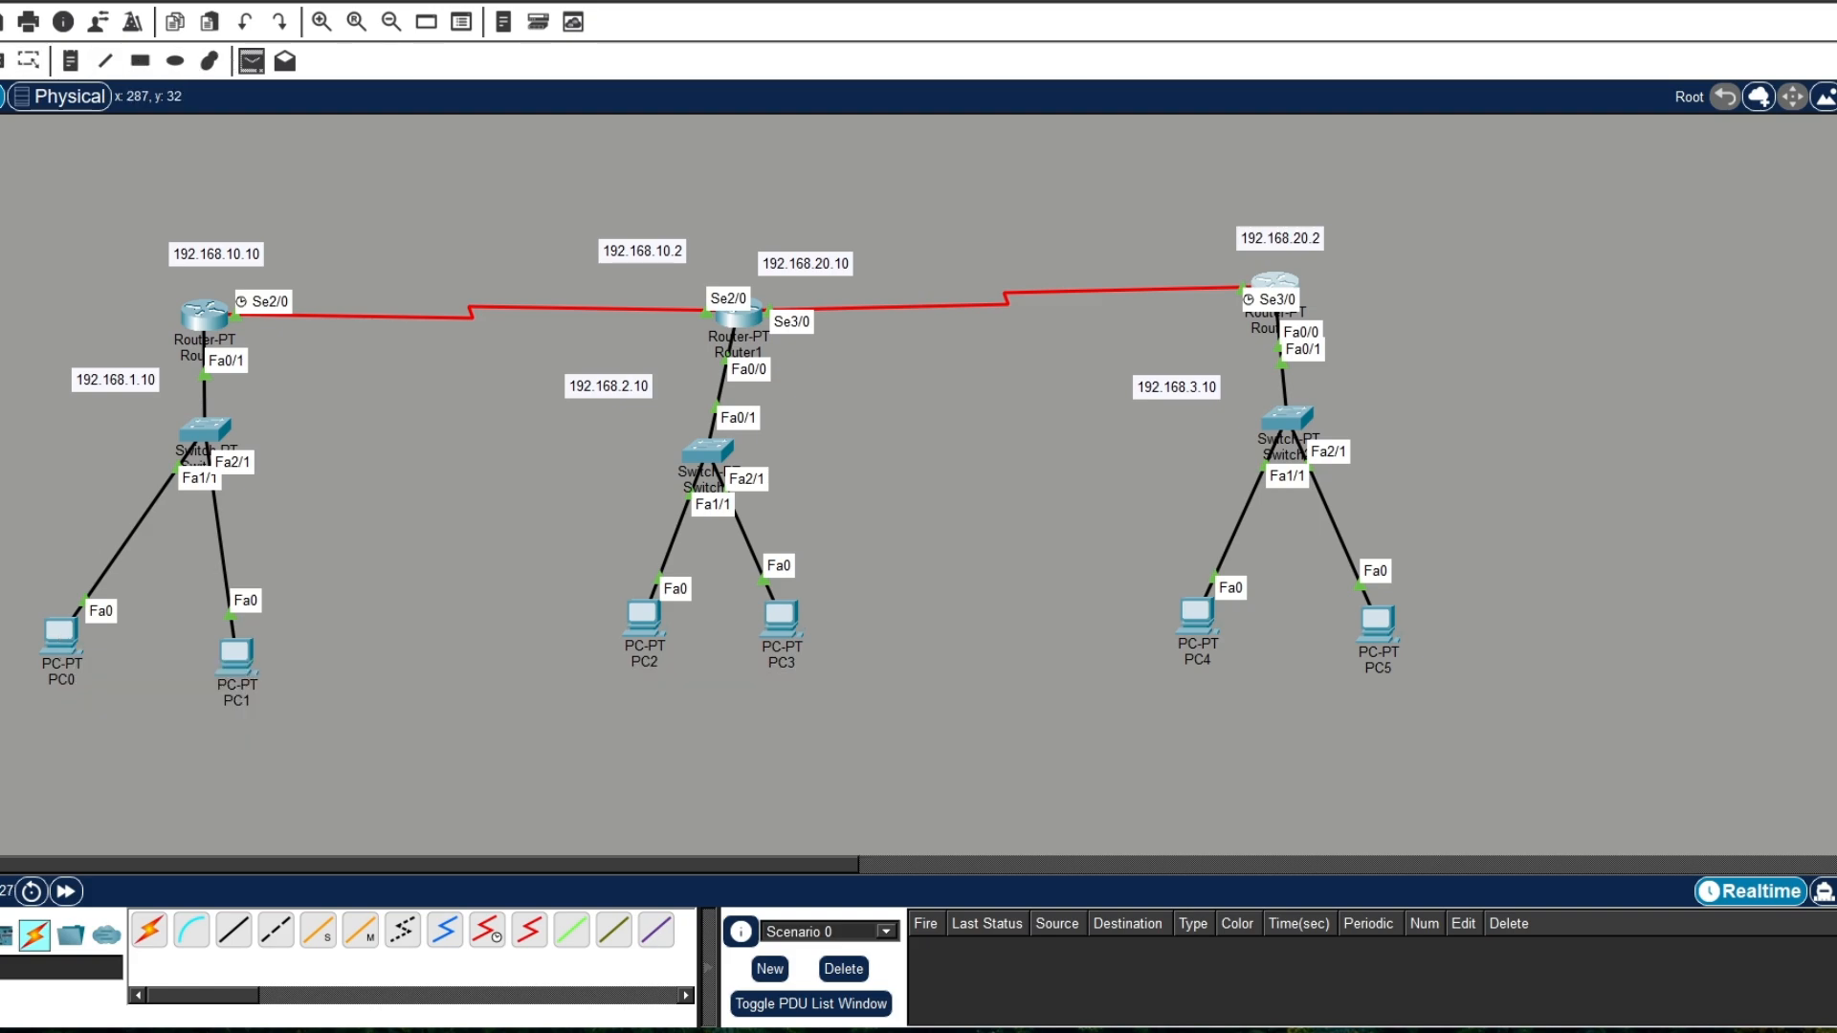
left_click(60, 636)
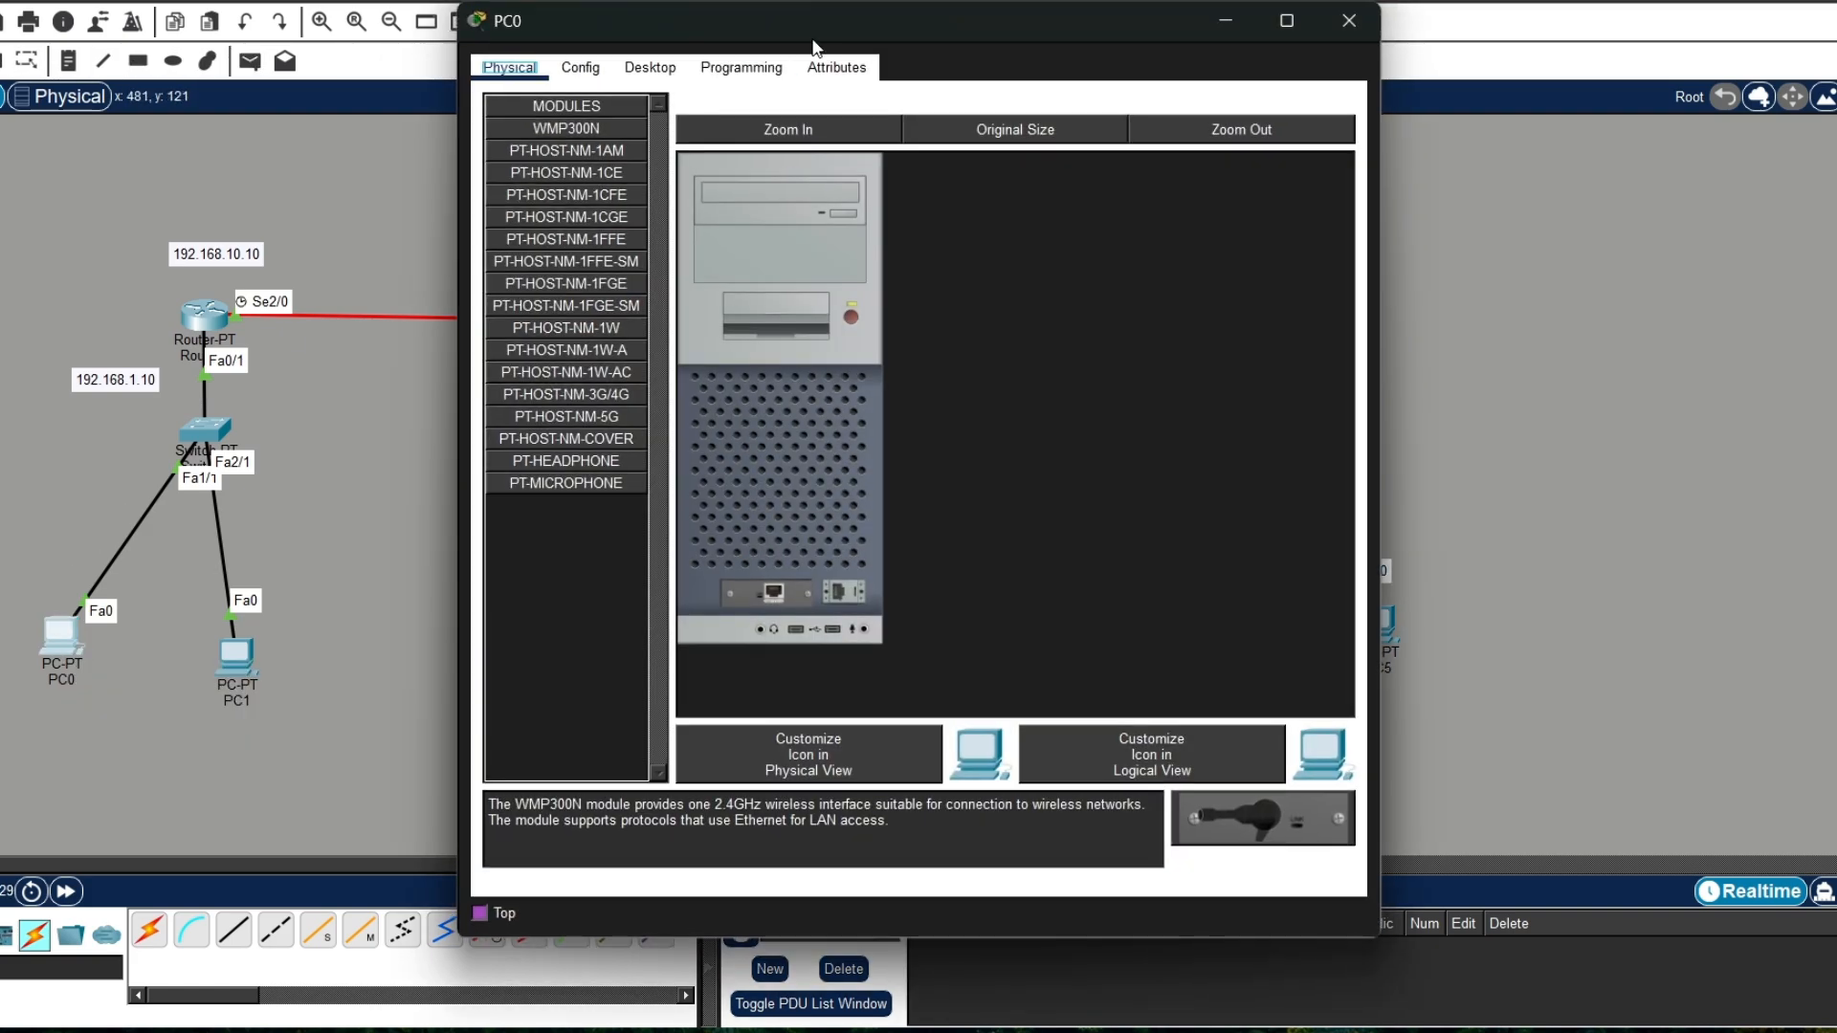
left_click(651, 67)
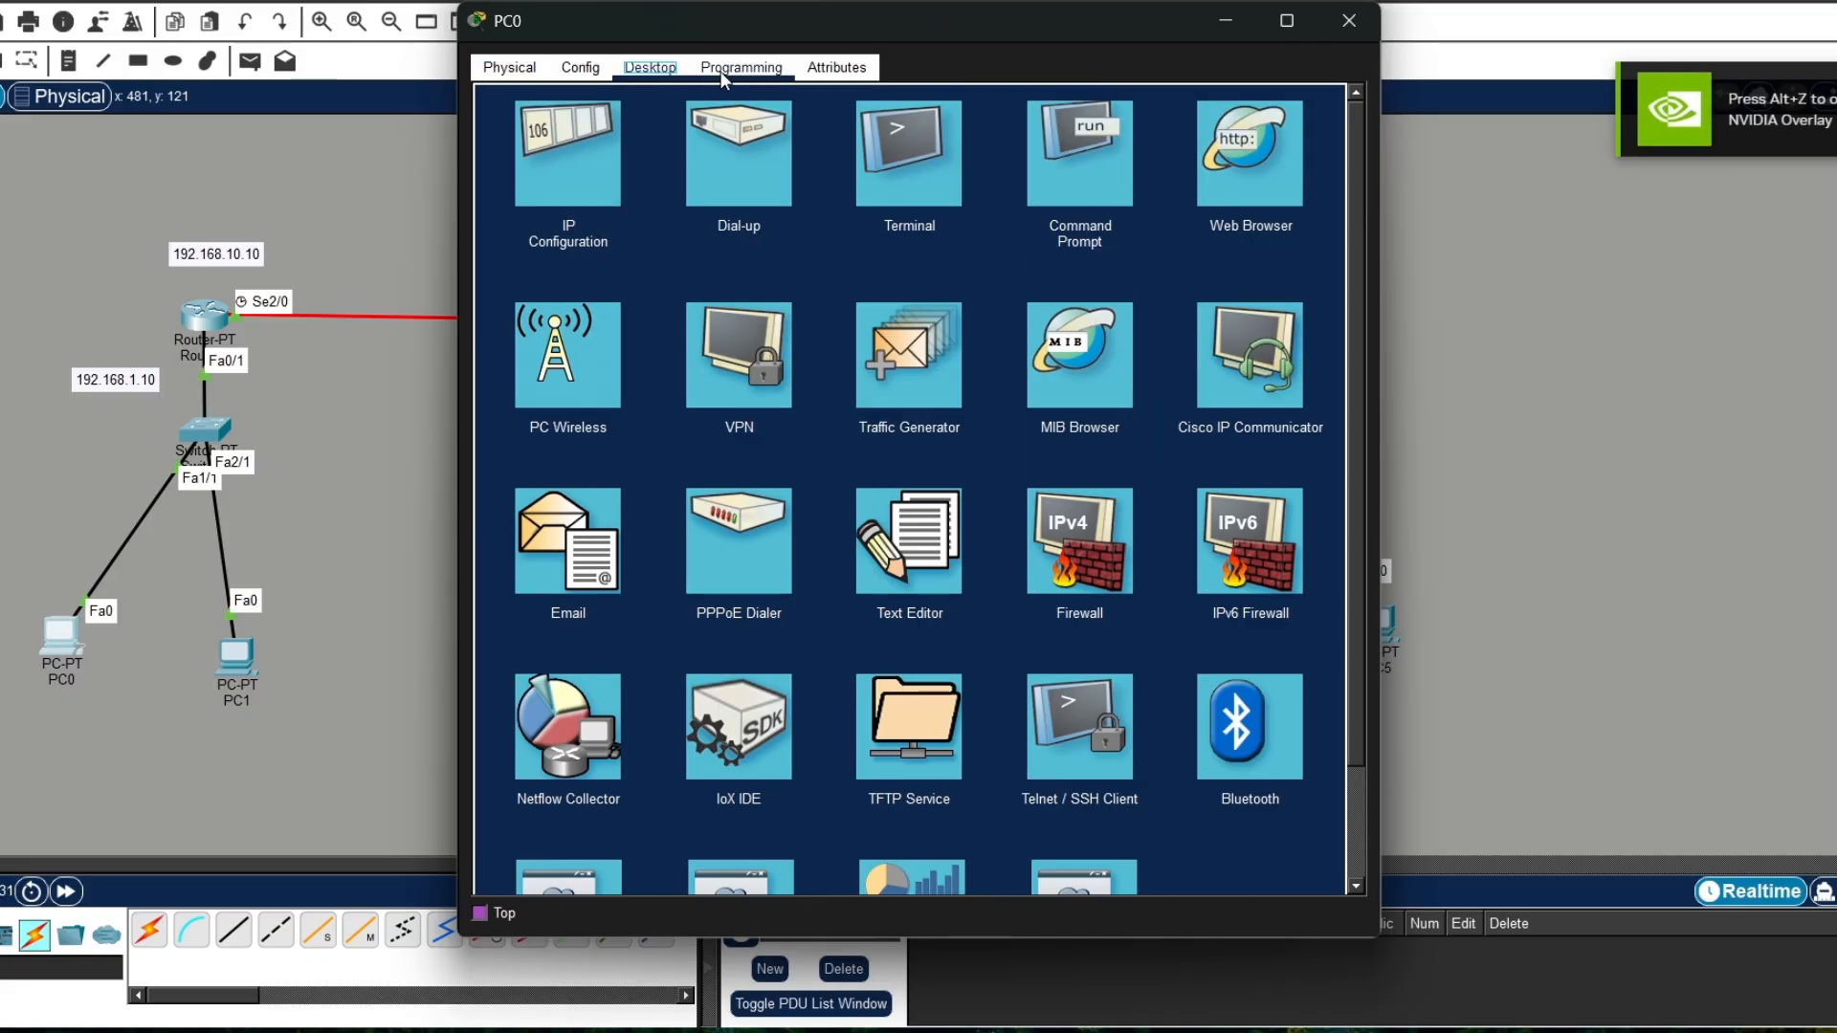
left_click(606, 161)
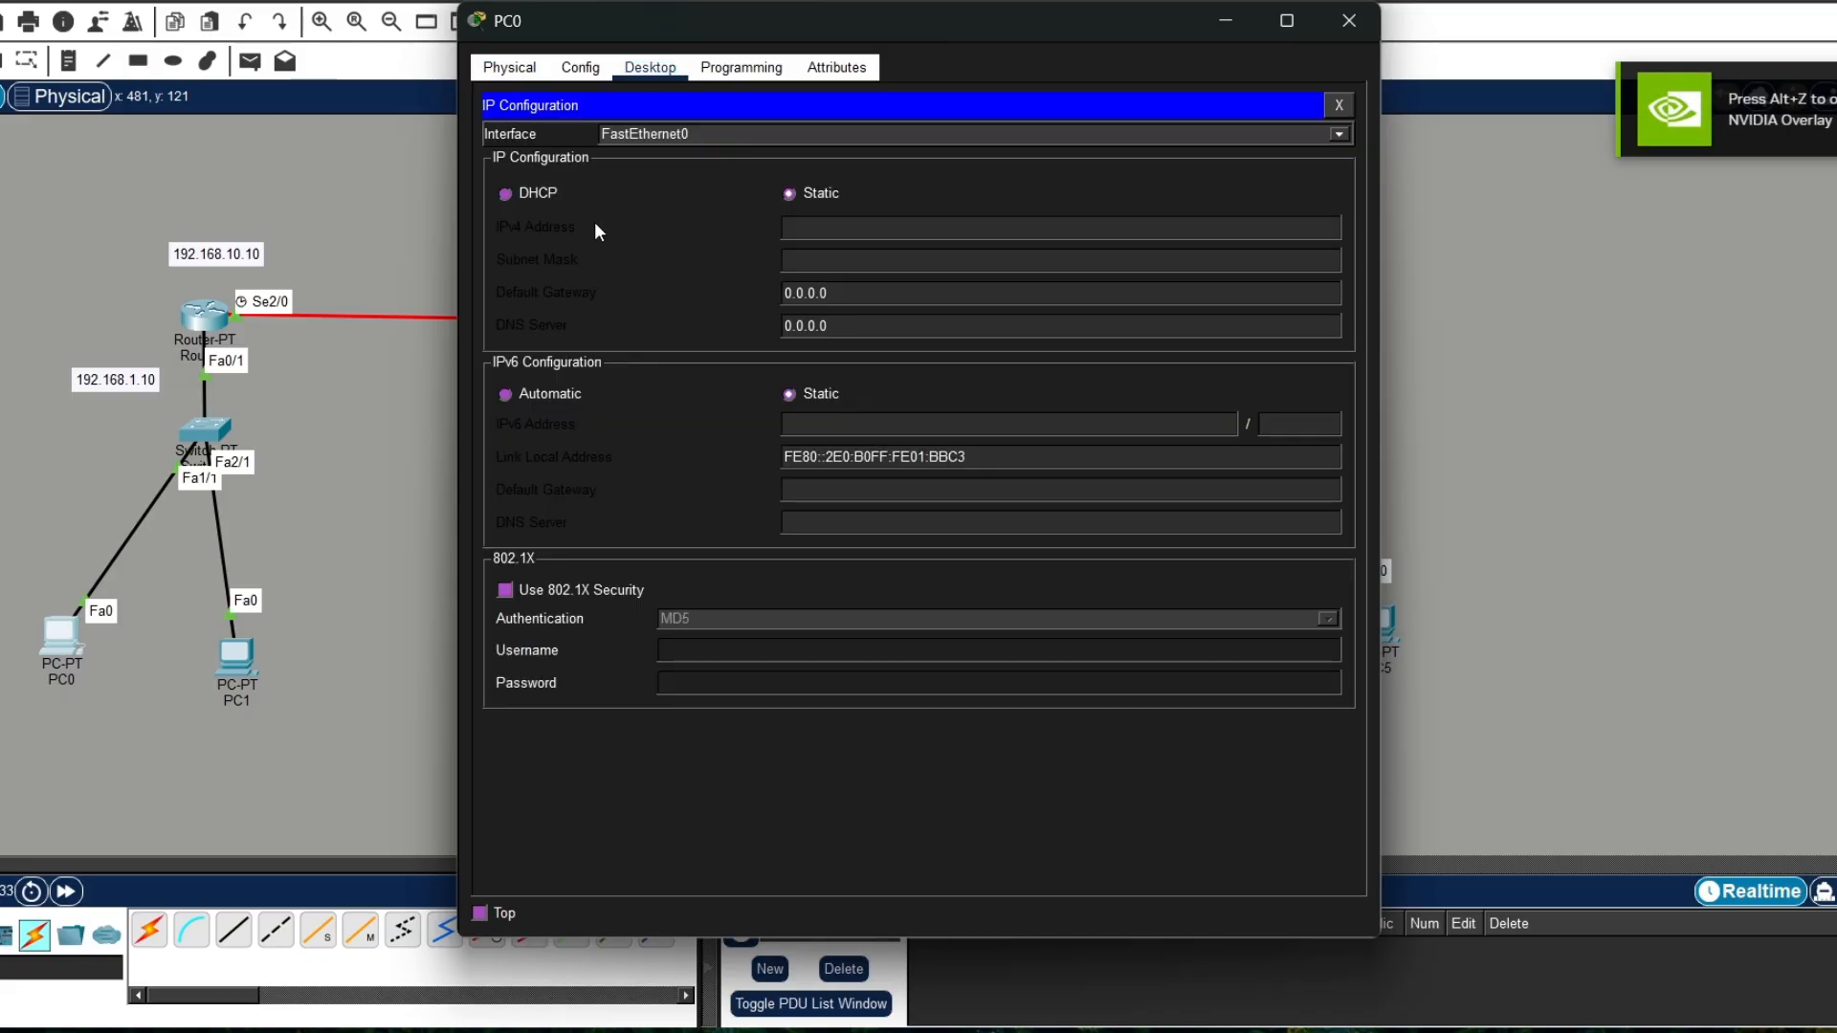
left_click(506, 189)
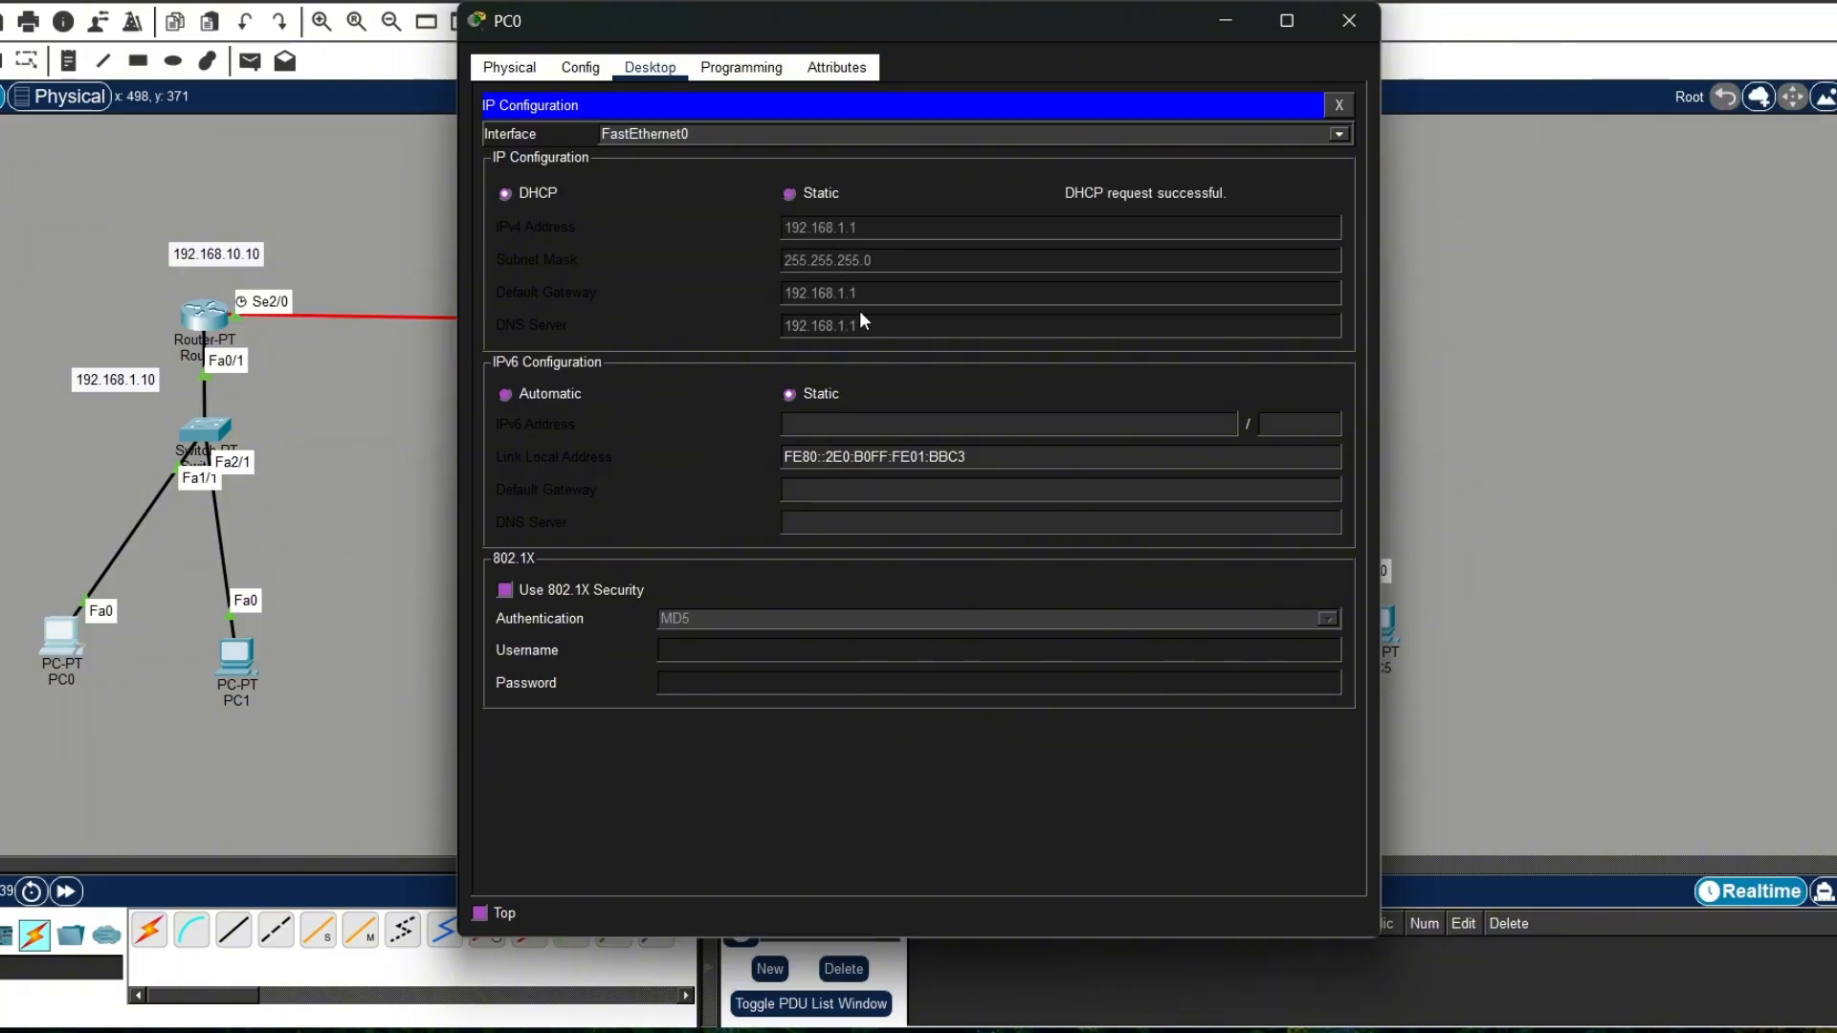
left_click(1369, 21)
Step: Switch PC1's IPv4 configuration on FastEthernet0 to DHCP and close the PC1 window
left_click(235, 655)
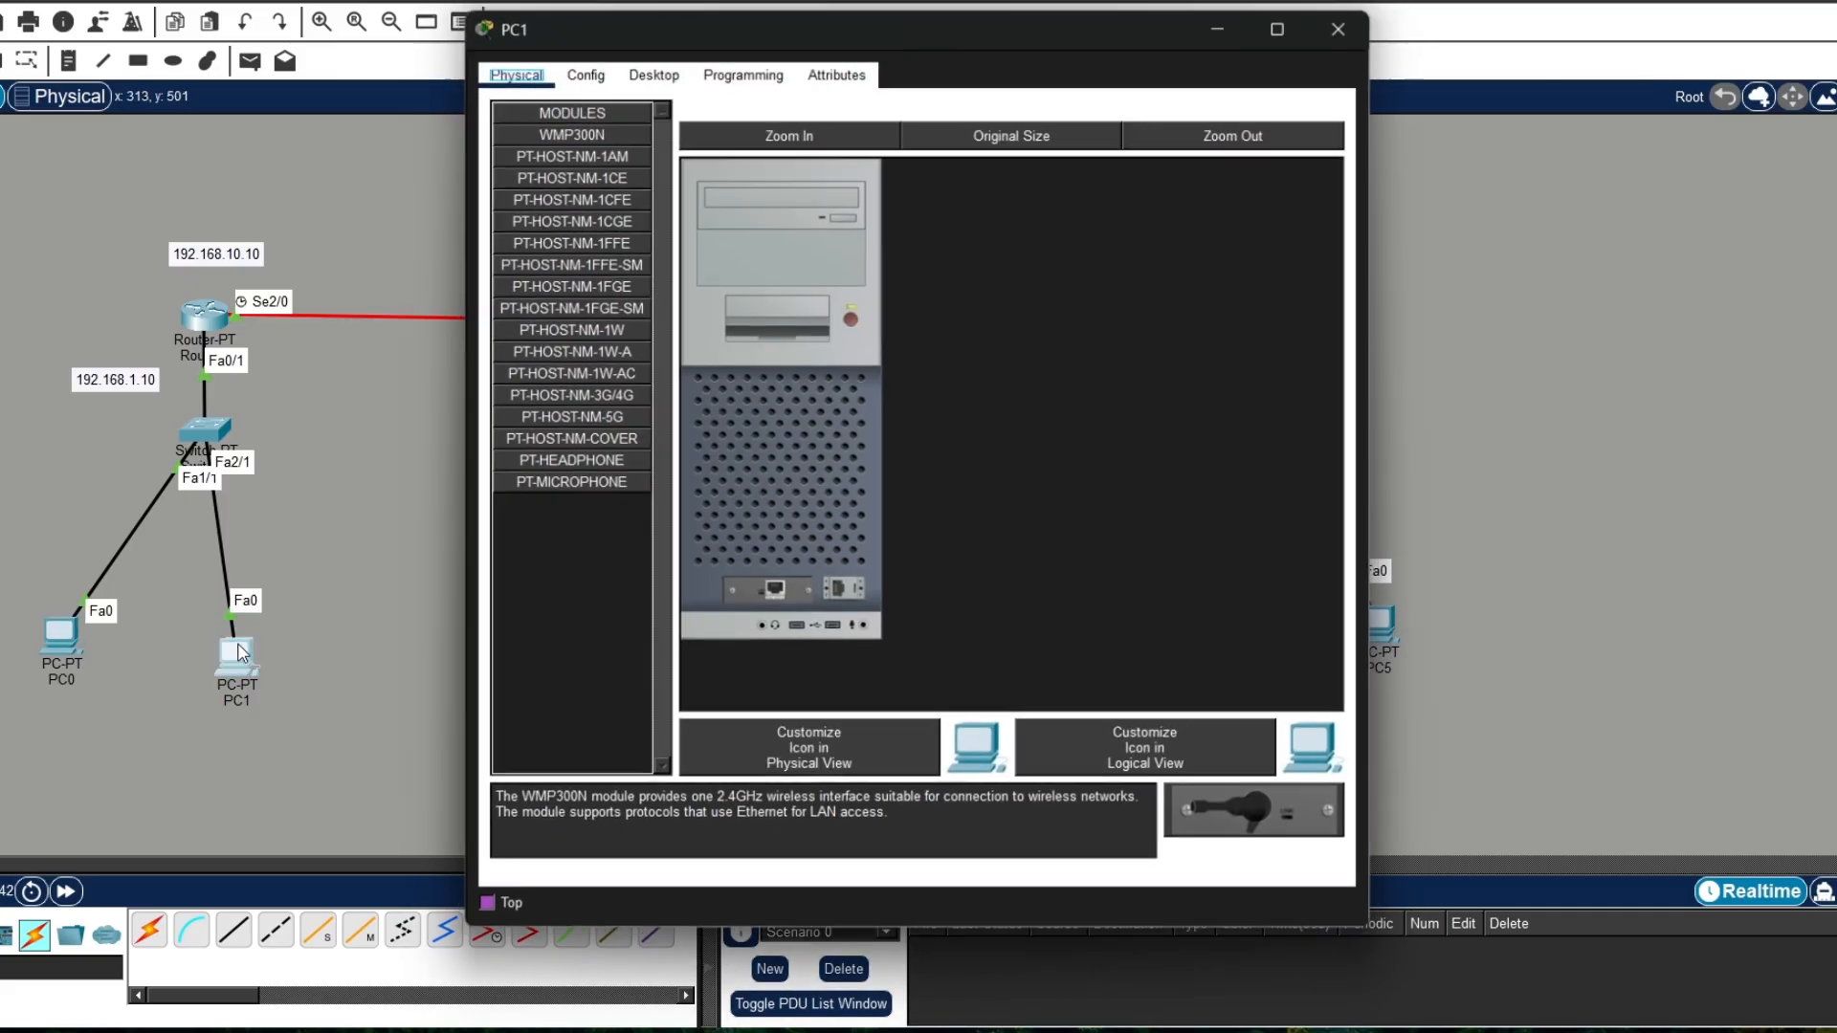
left_click(649, 67)
left_click(570, 158)
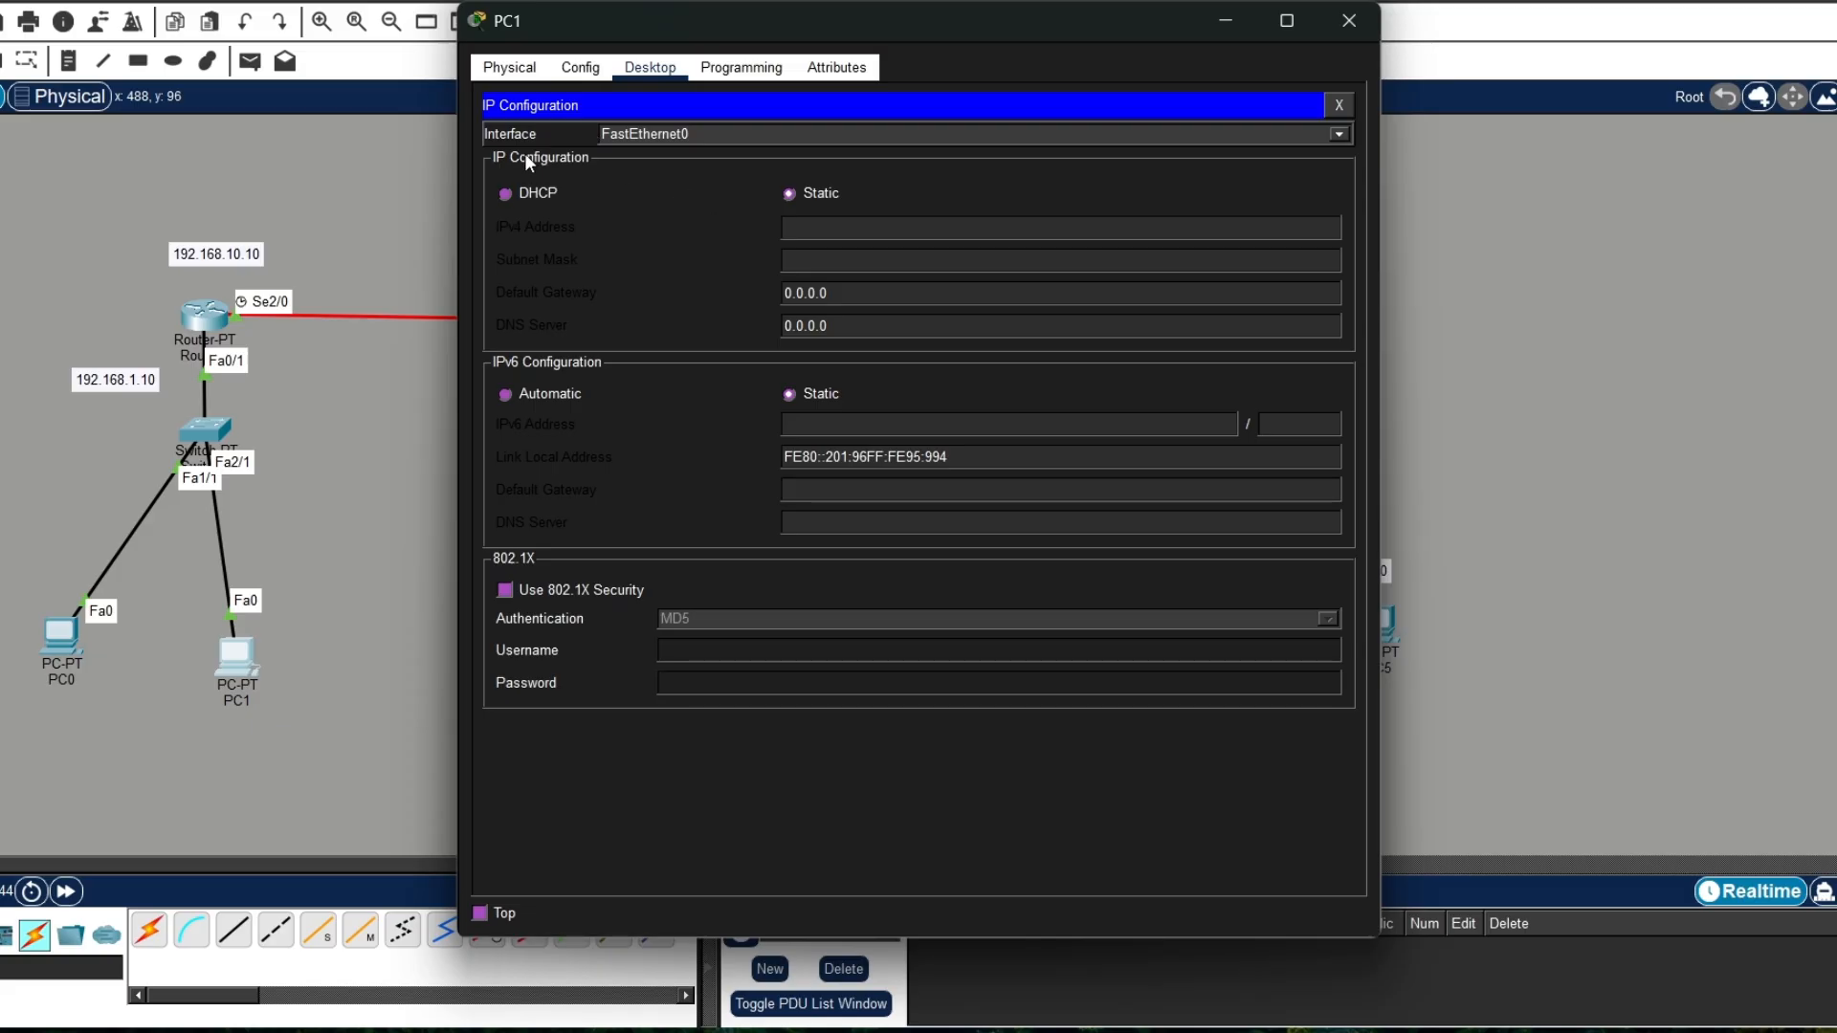
left_click(505, 194)
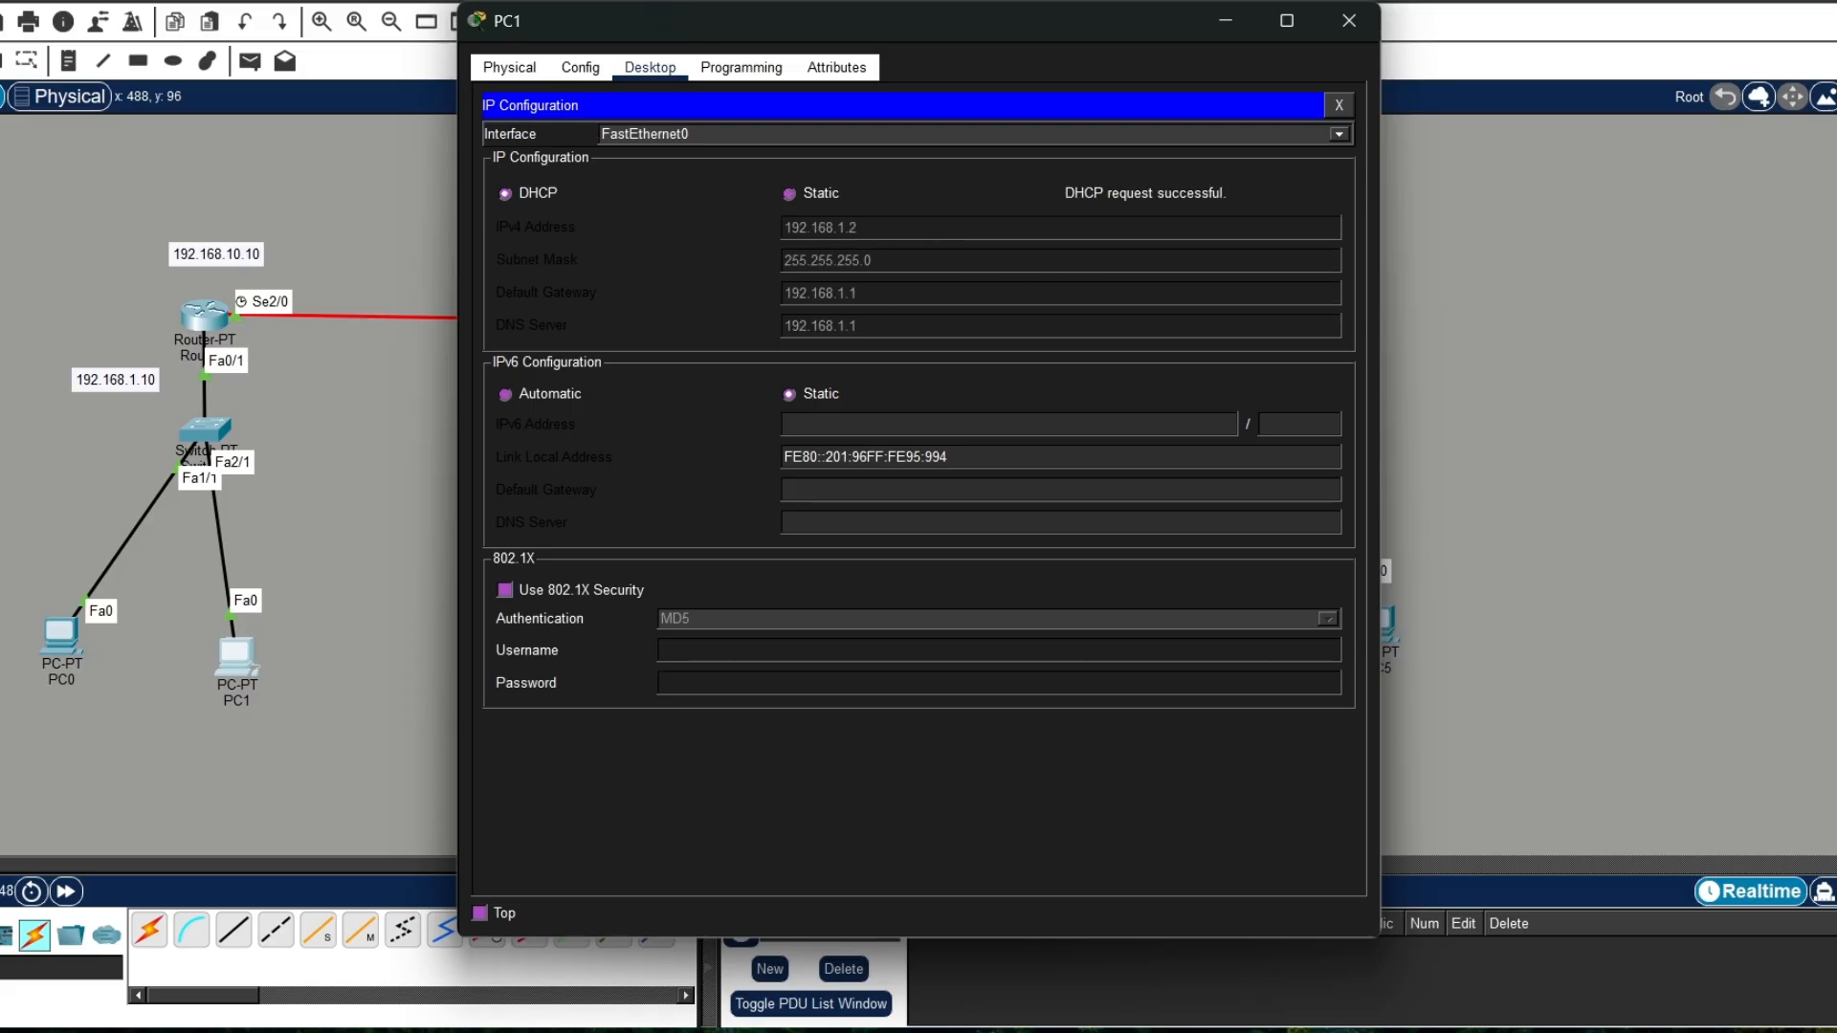
left_click(1350, 23)
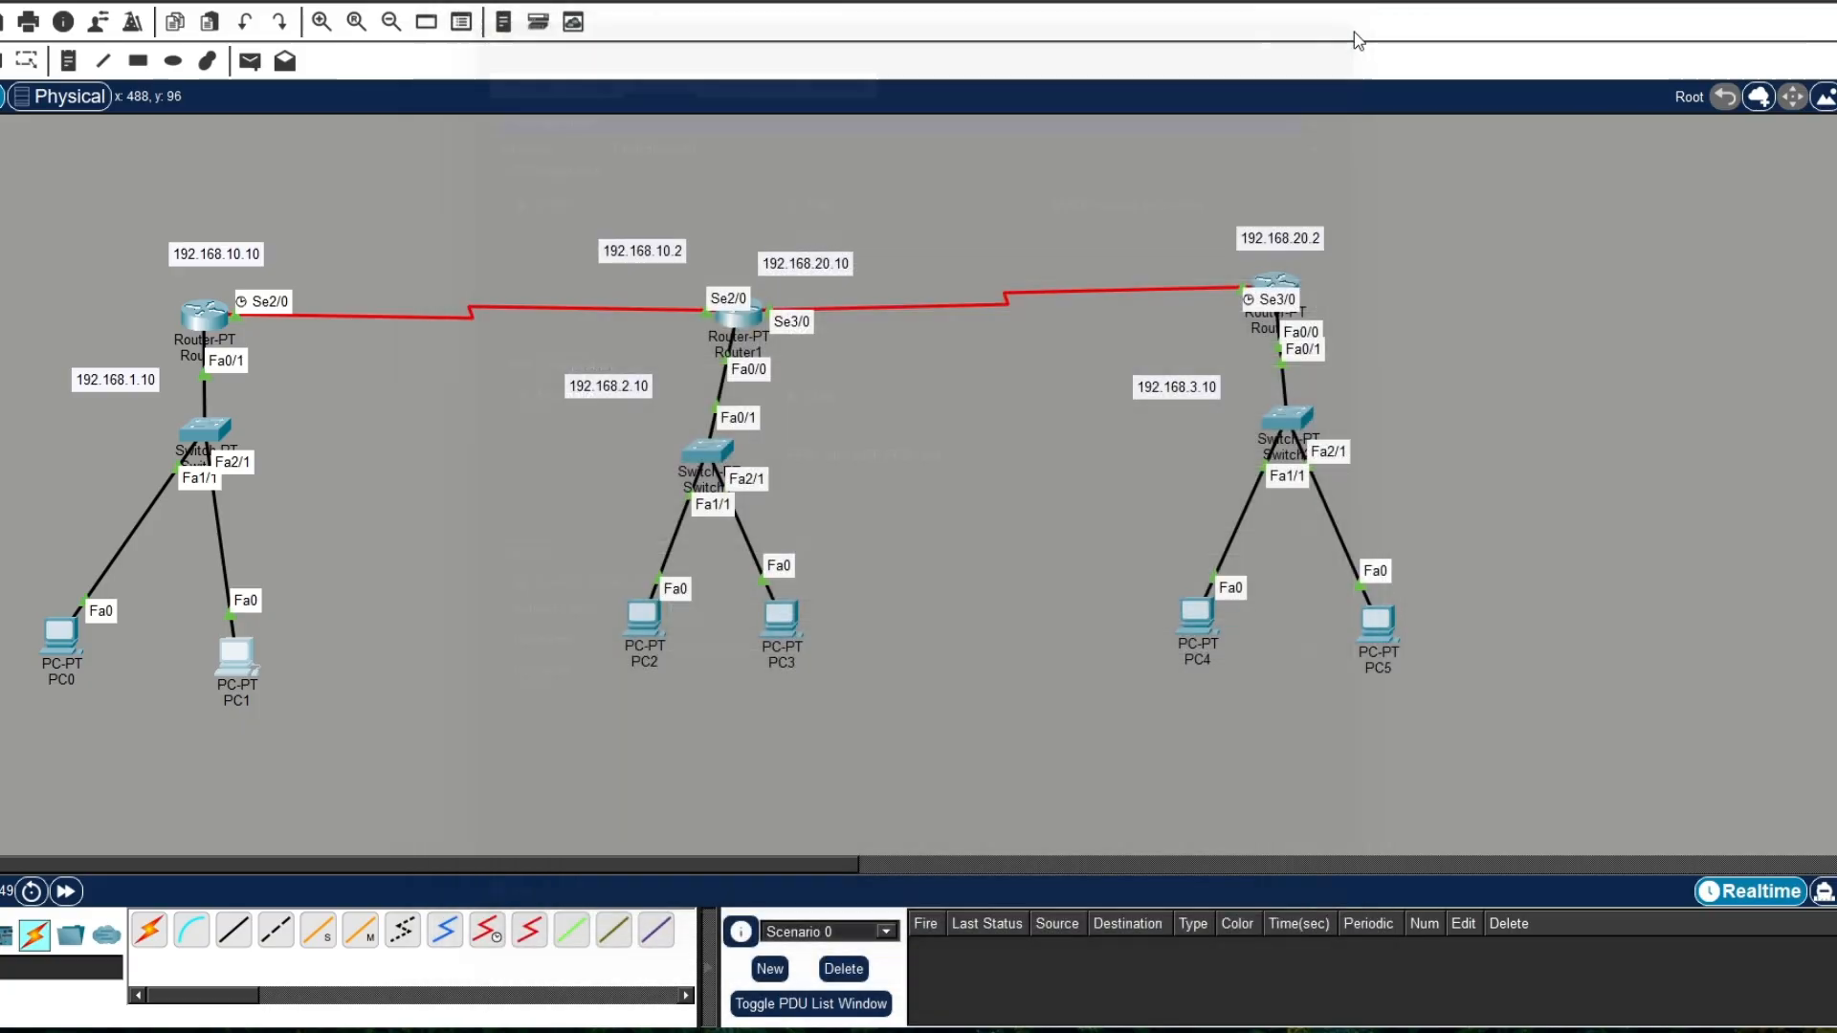
Step: Switch PC2's IPv4 configuration on FastEthernet0 to DHCP and close the PC2 window
left_click(648, 620)
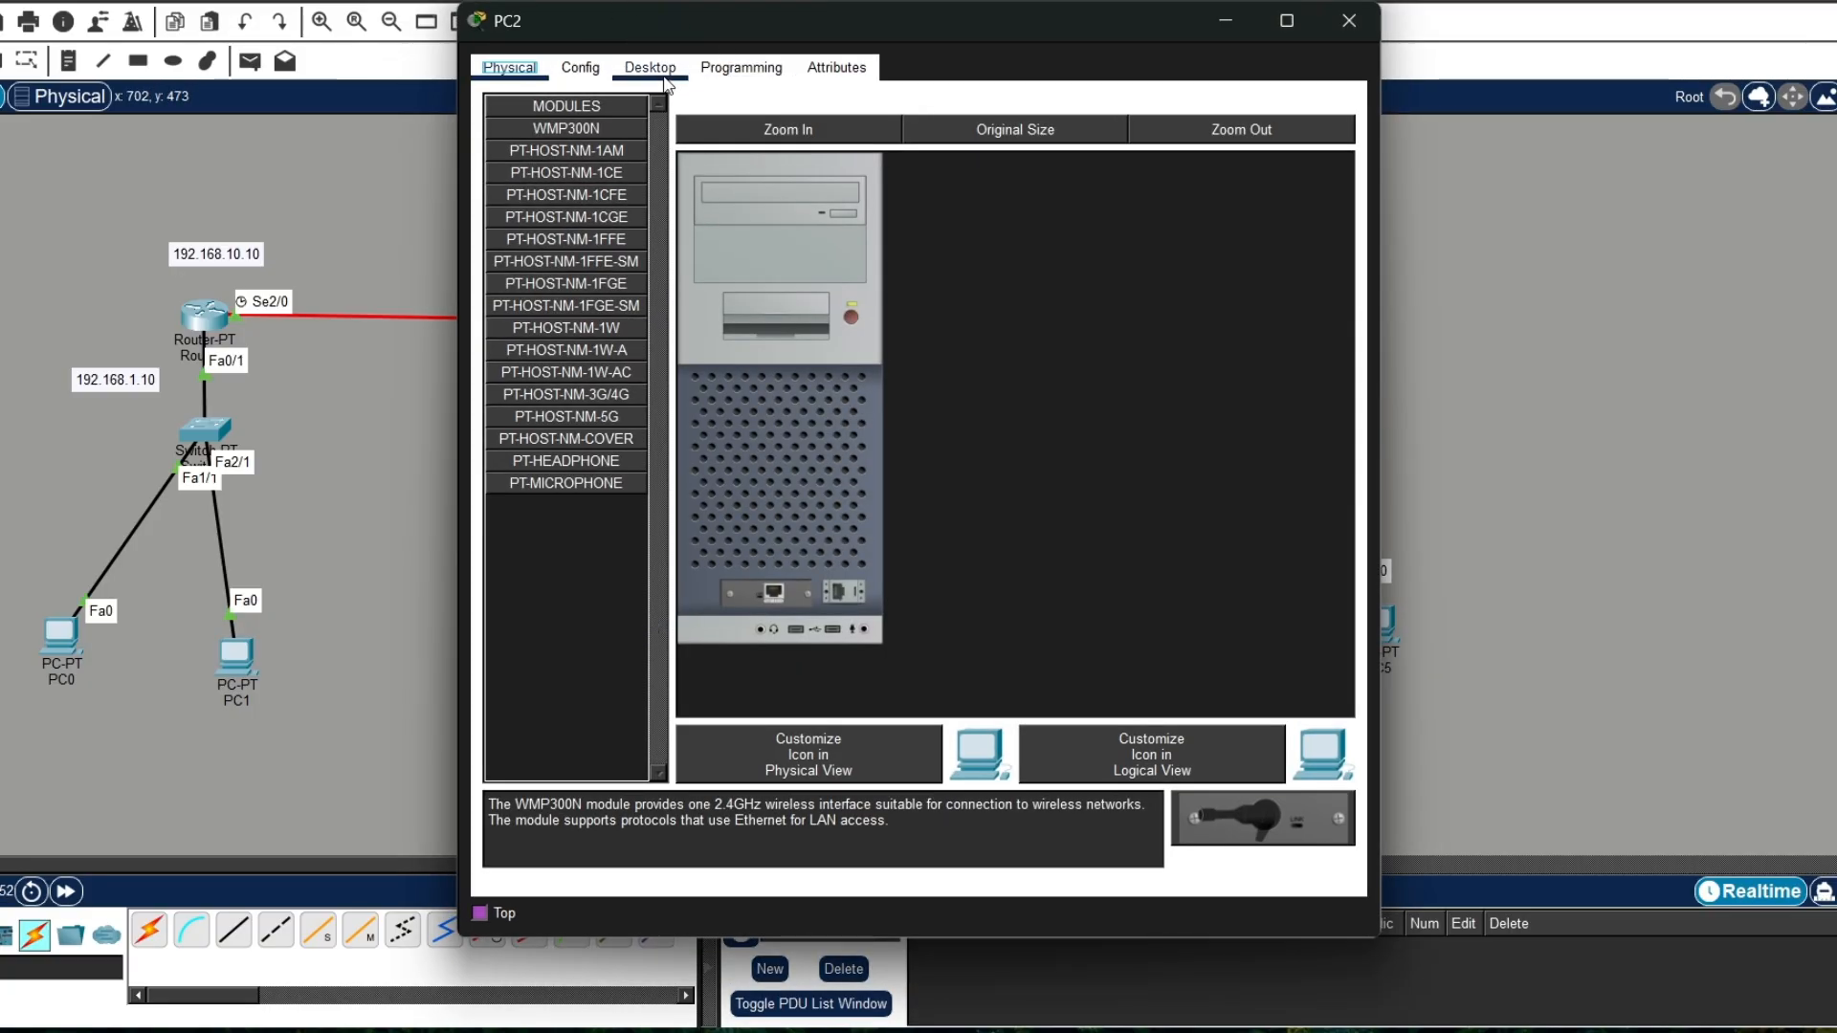
left_click(665, 76)
left_click(587, 135)
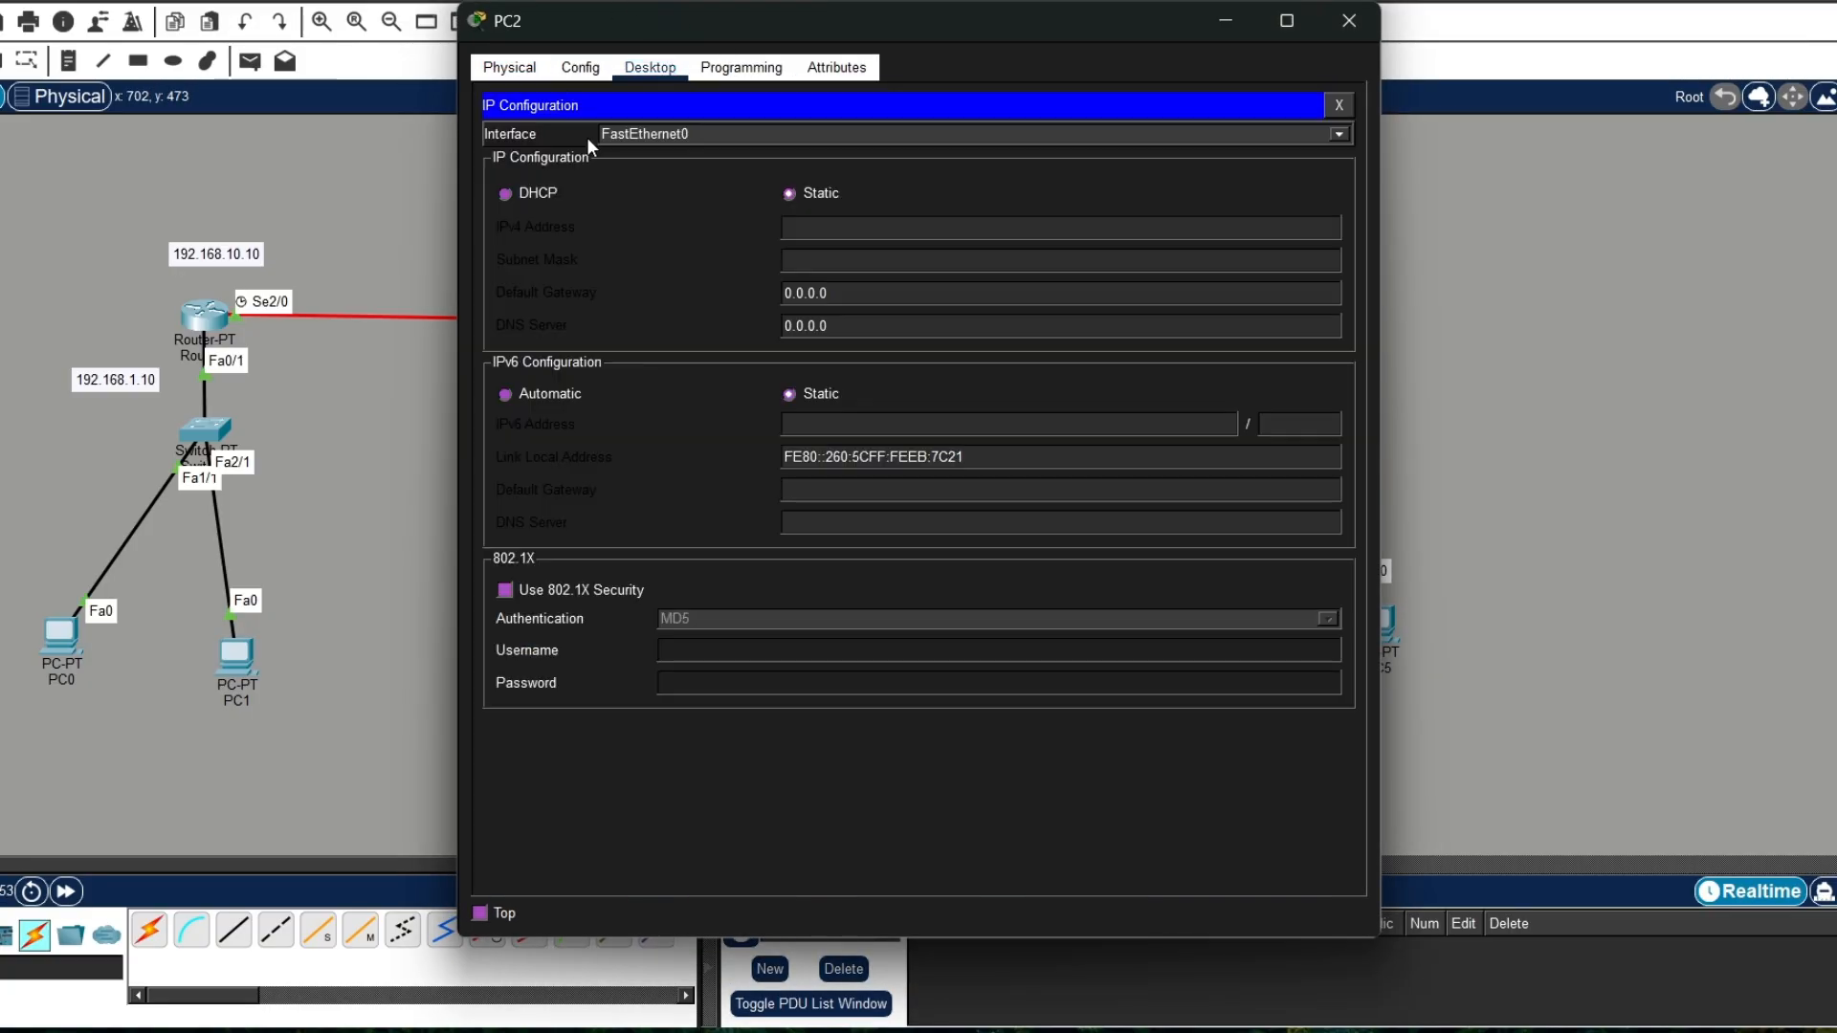
left_click(506, 195)
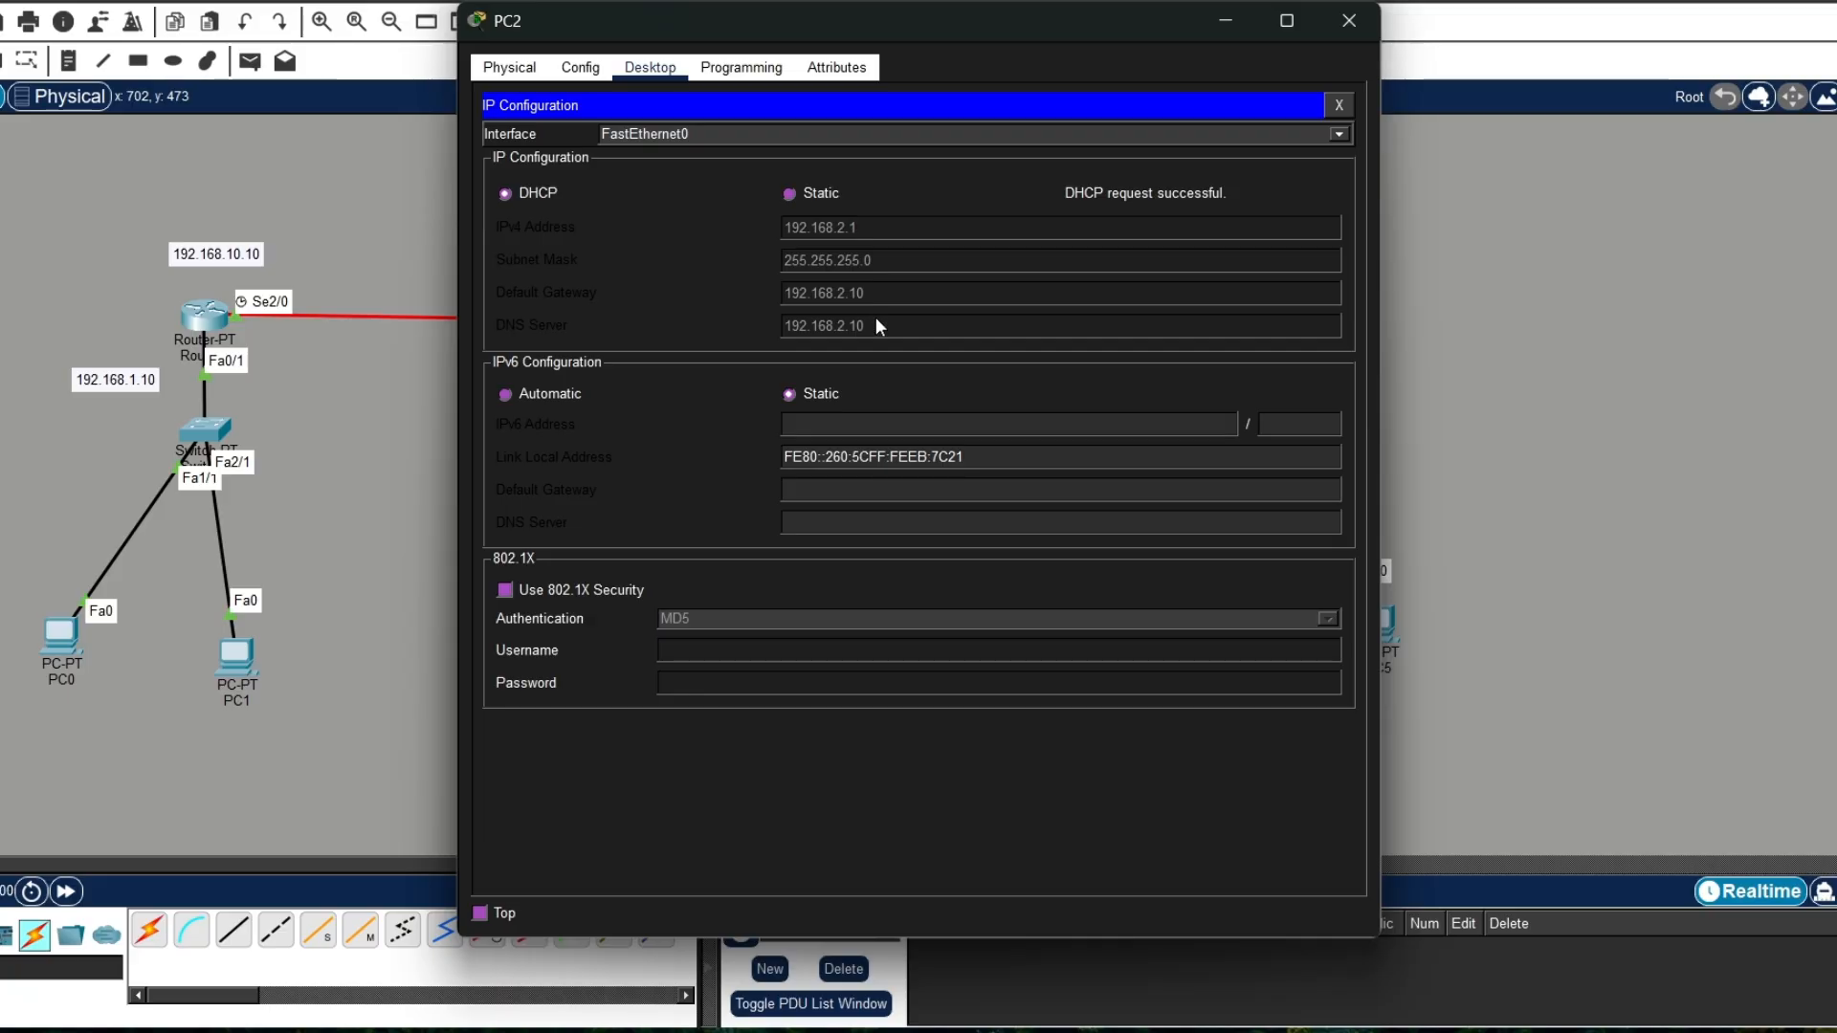
left_click(1348, 21)
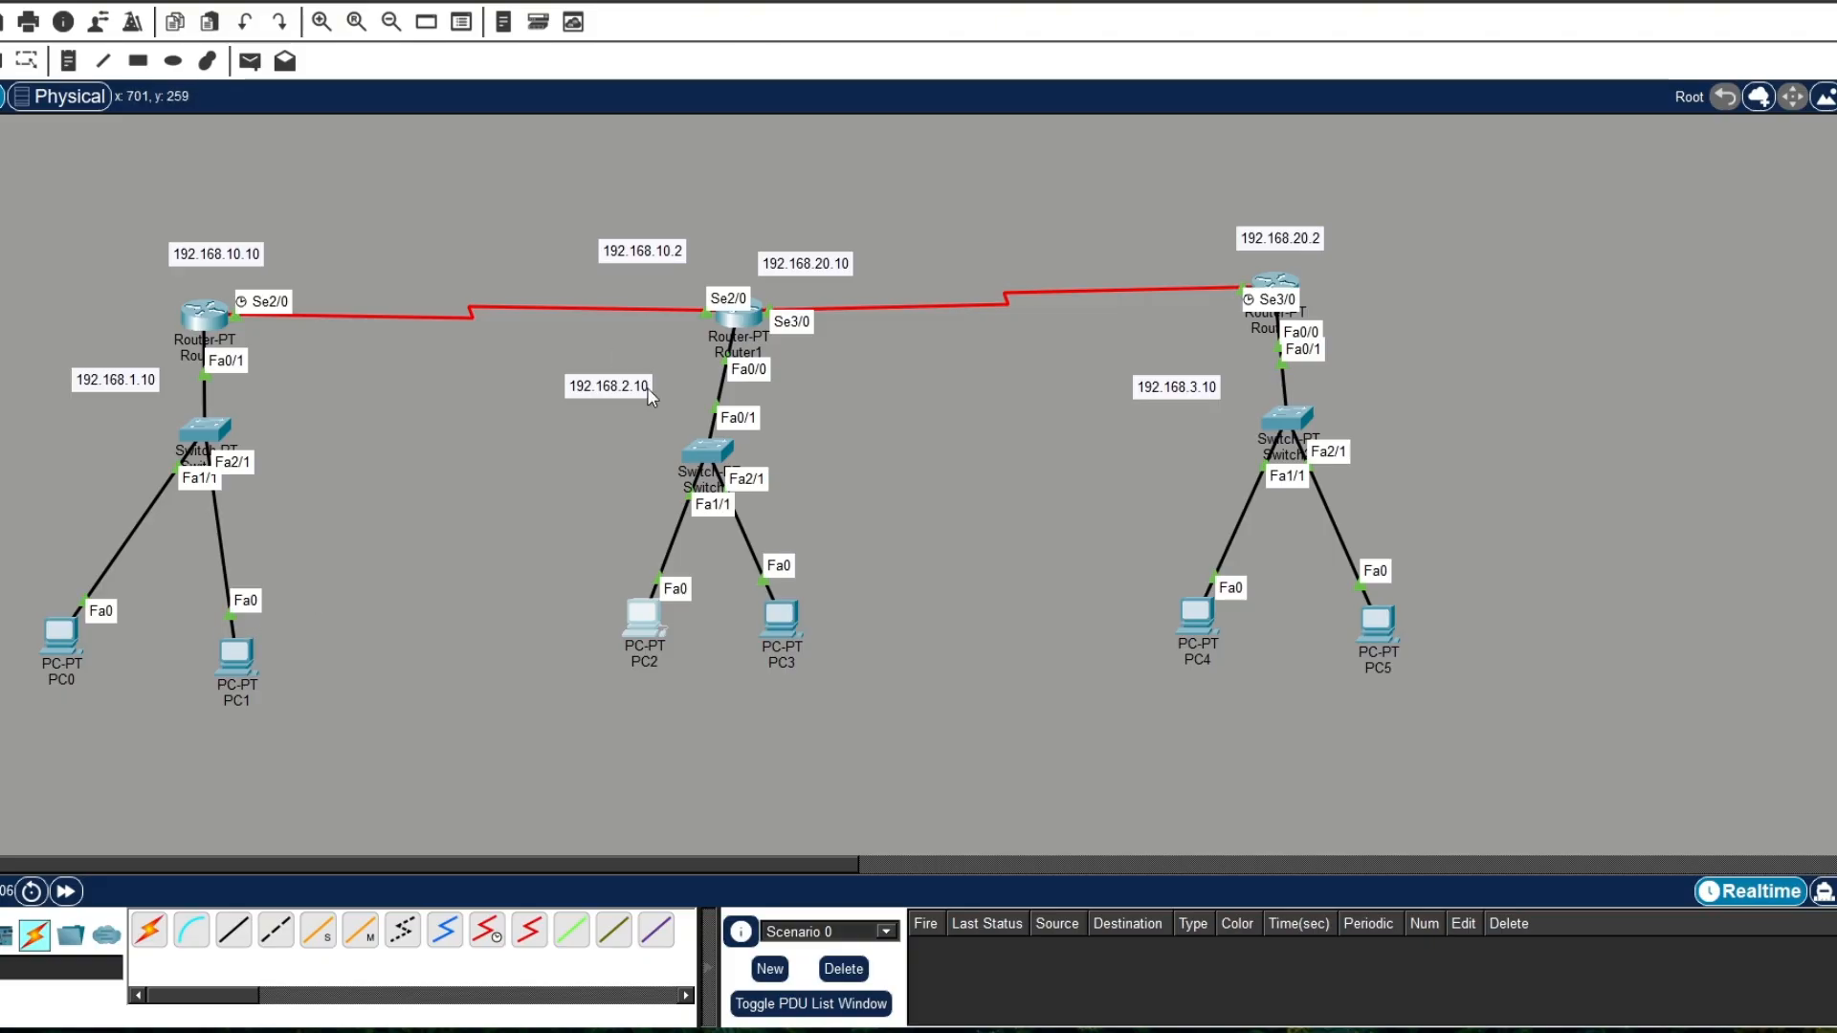
Step: Switch PC3's IPv4 configuration on FastEthernet0 to DHCP and close the PC3 window
left_click(811, 622)
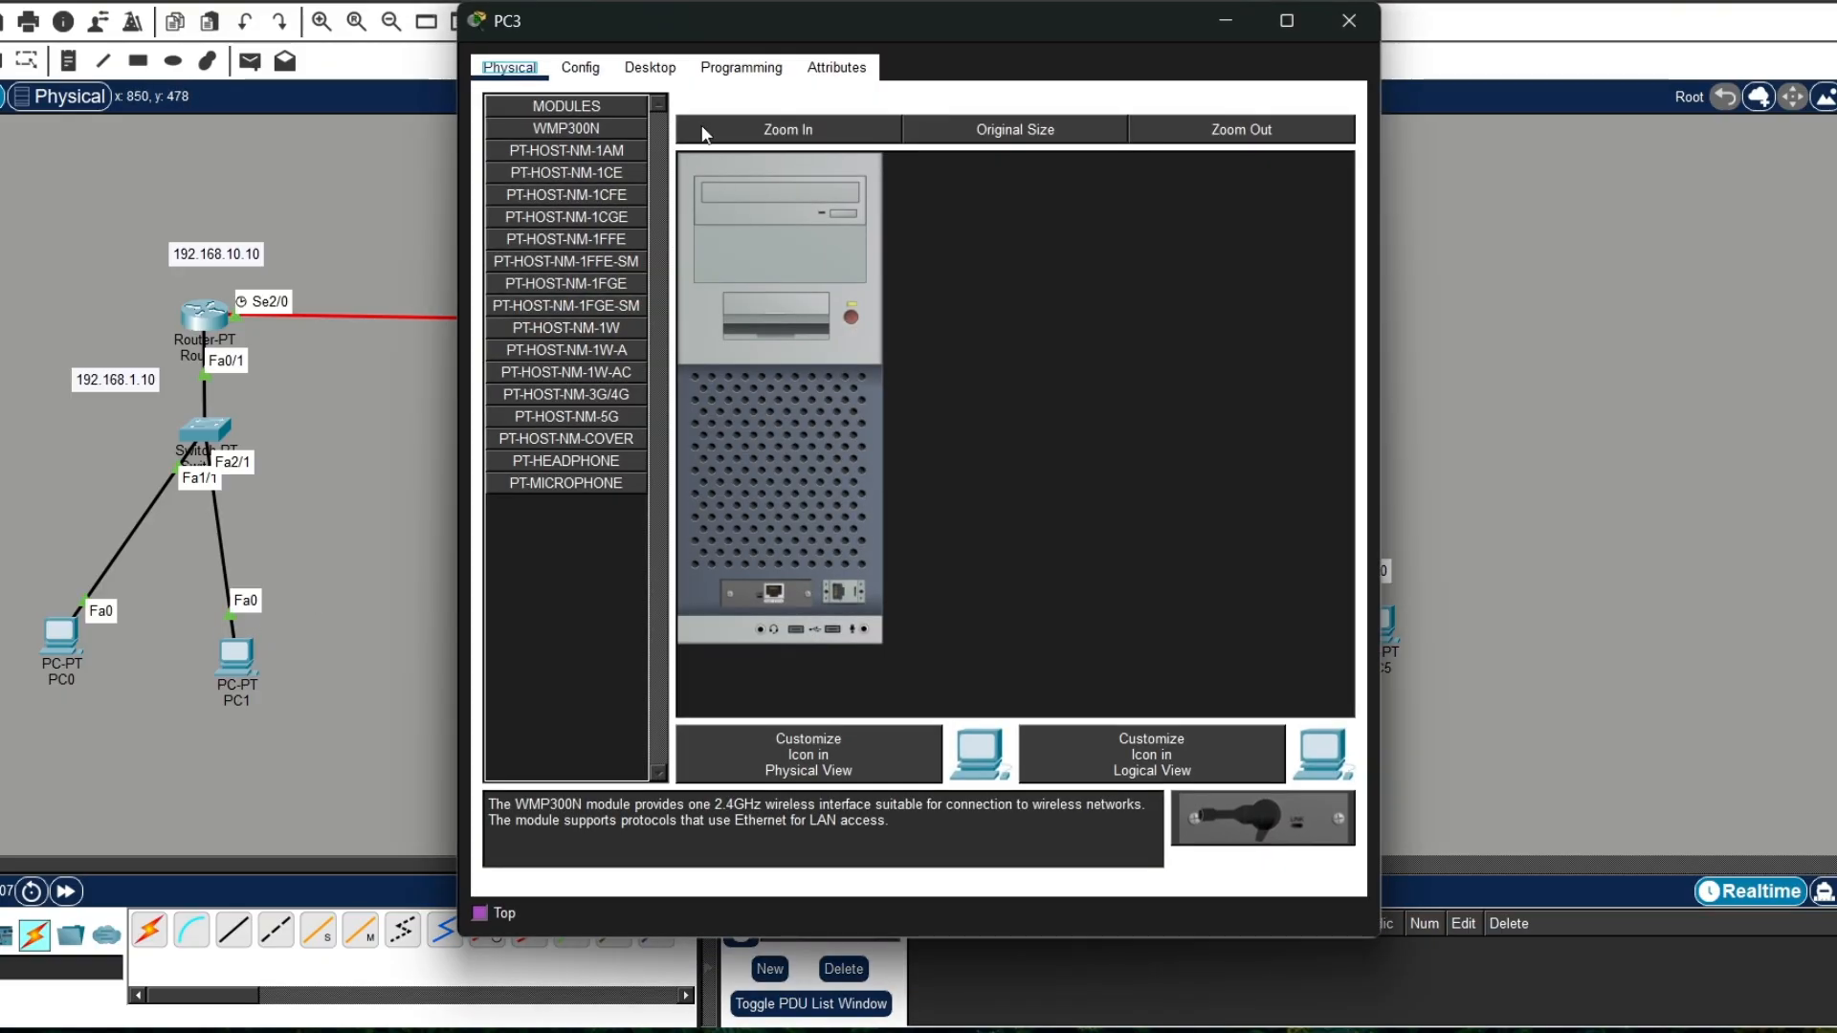
left_click(741, 67)
left_click(649, 67)
left_click(572, 163)
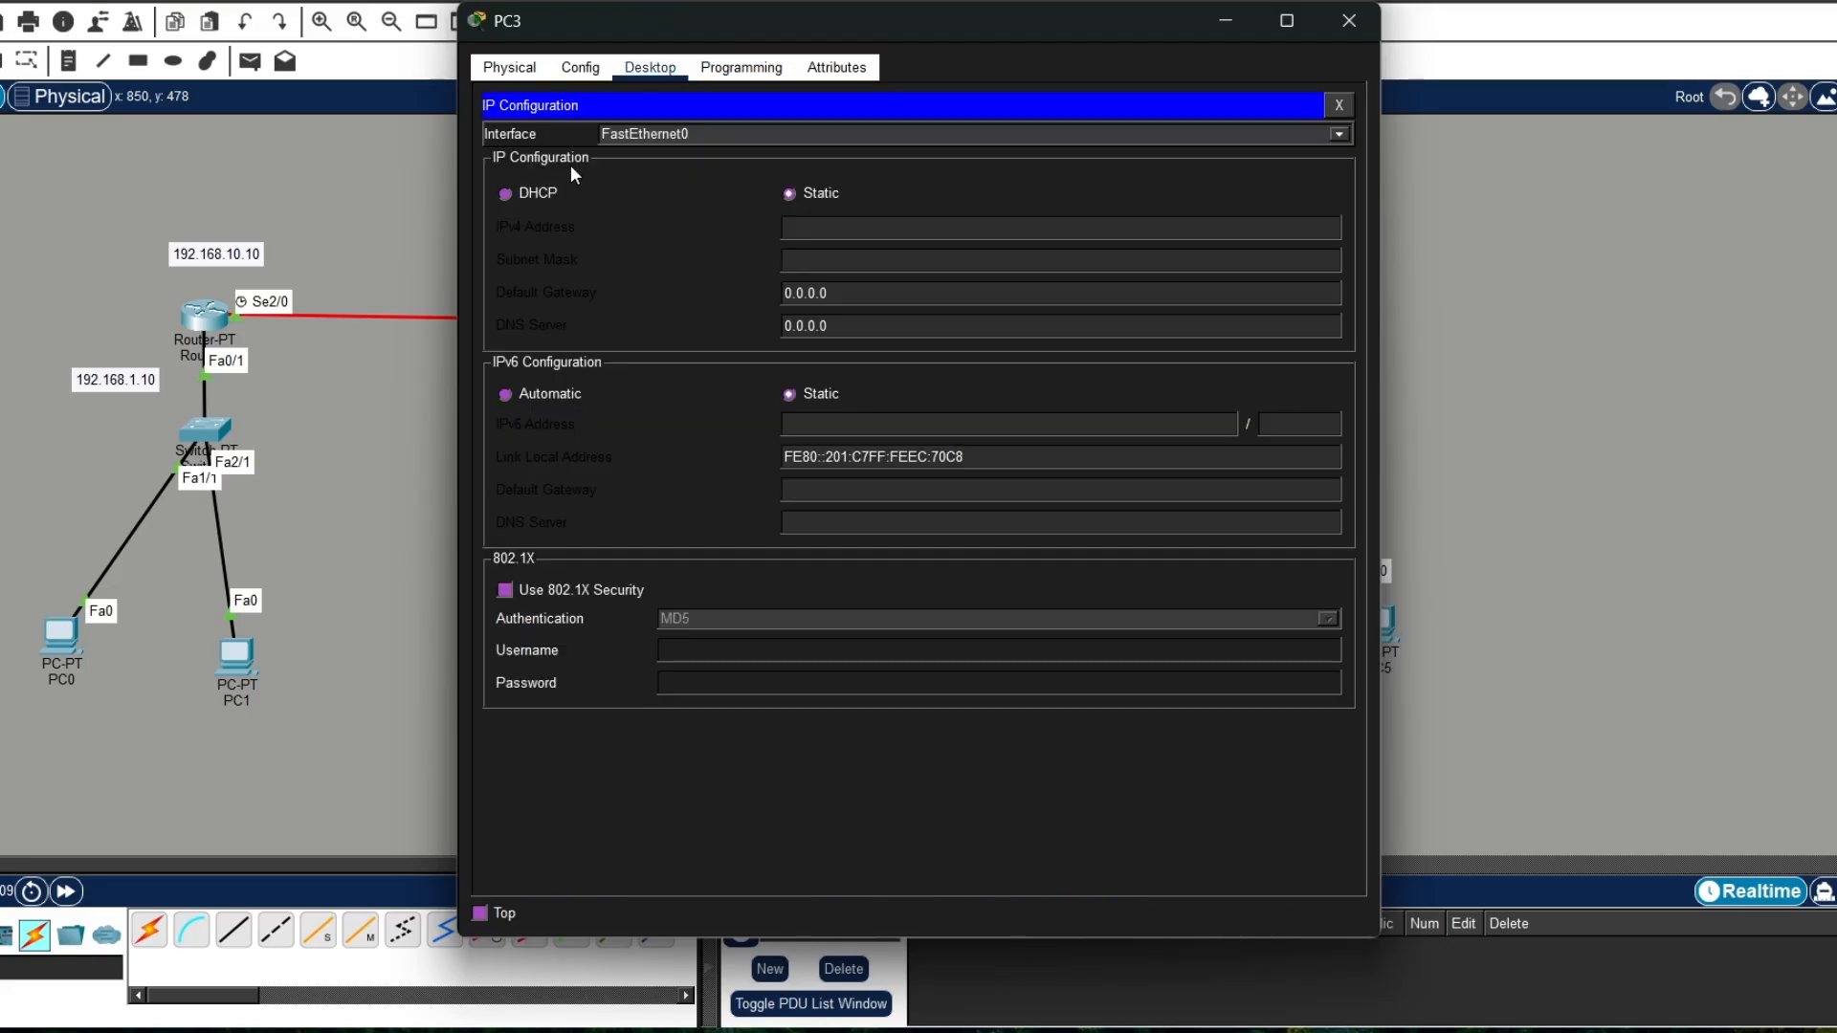
left_click(526, 189)
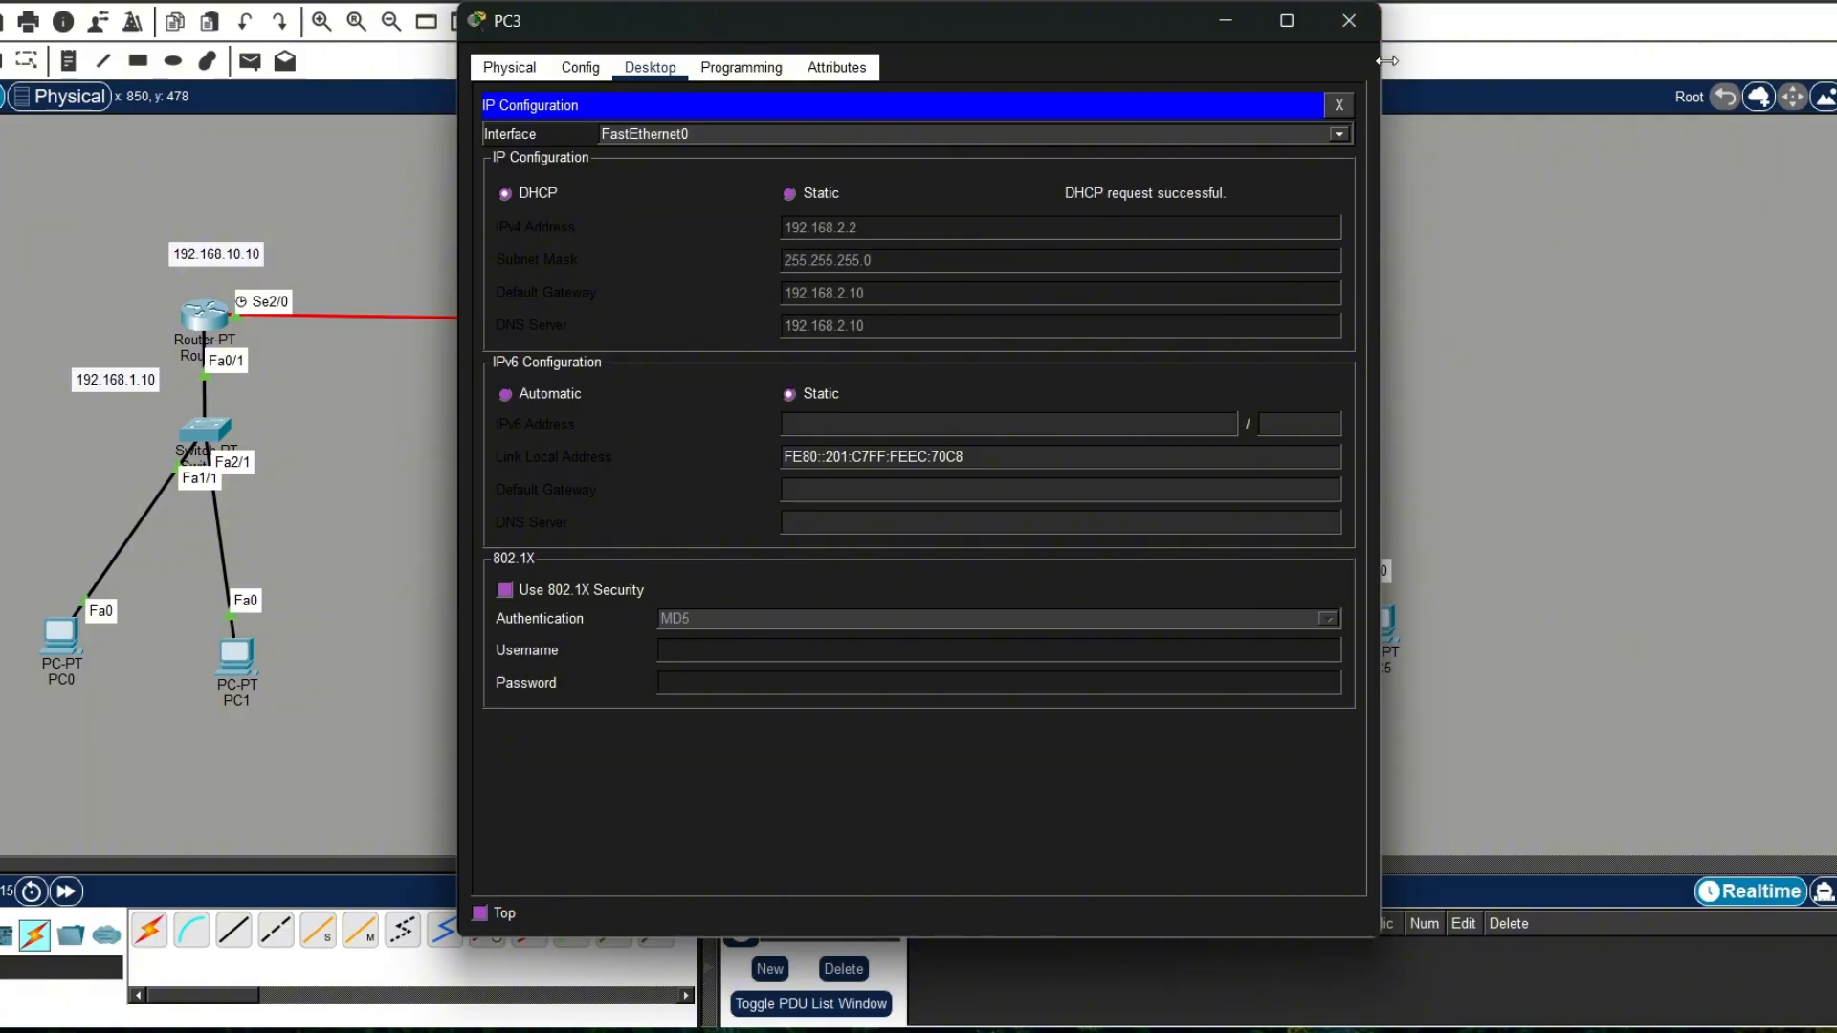
left_click(1363, 38)
Step: Switch PC4's IPv4 configuration on FastEthernet0 to DHCP and close the PC4 window
left_click(1209, 603)
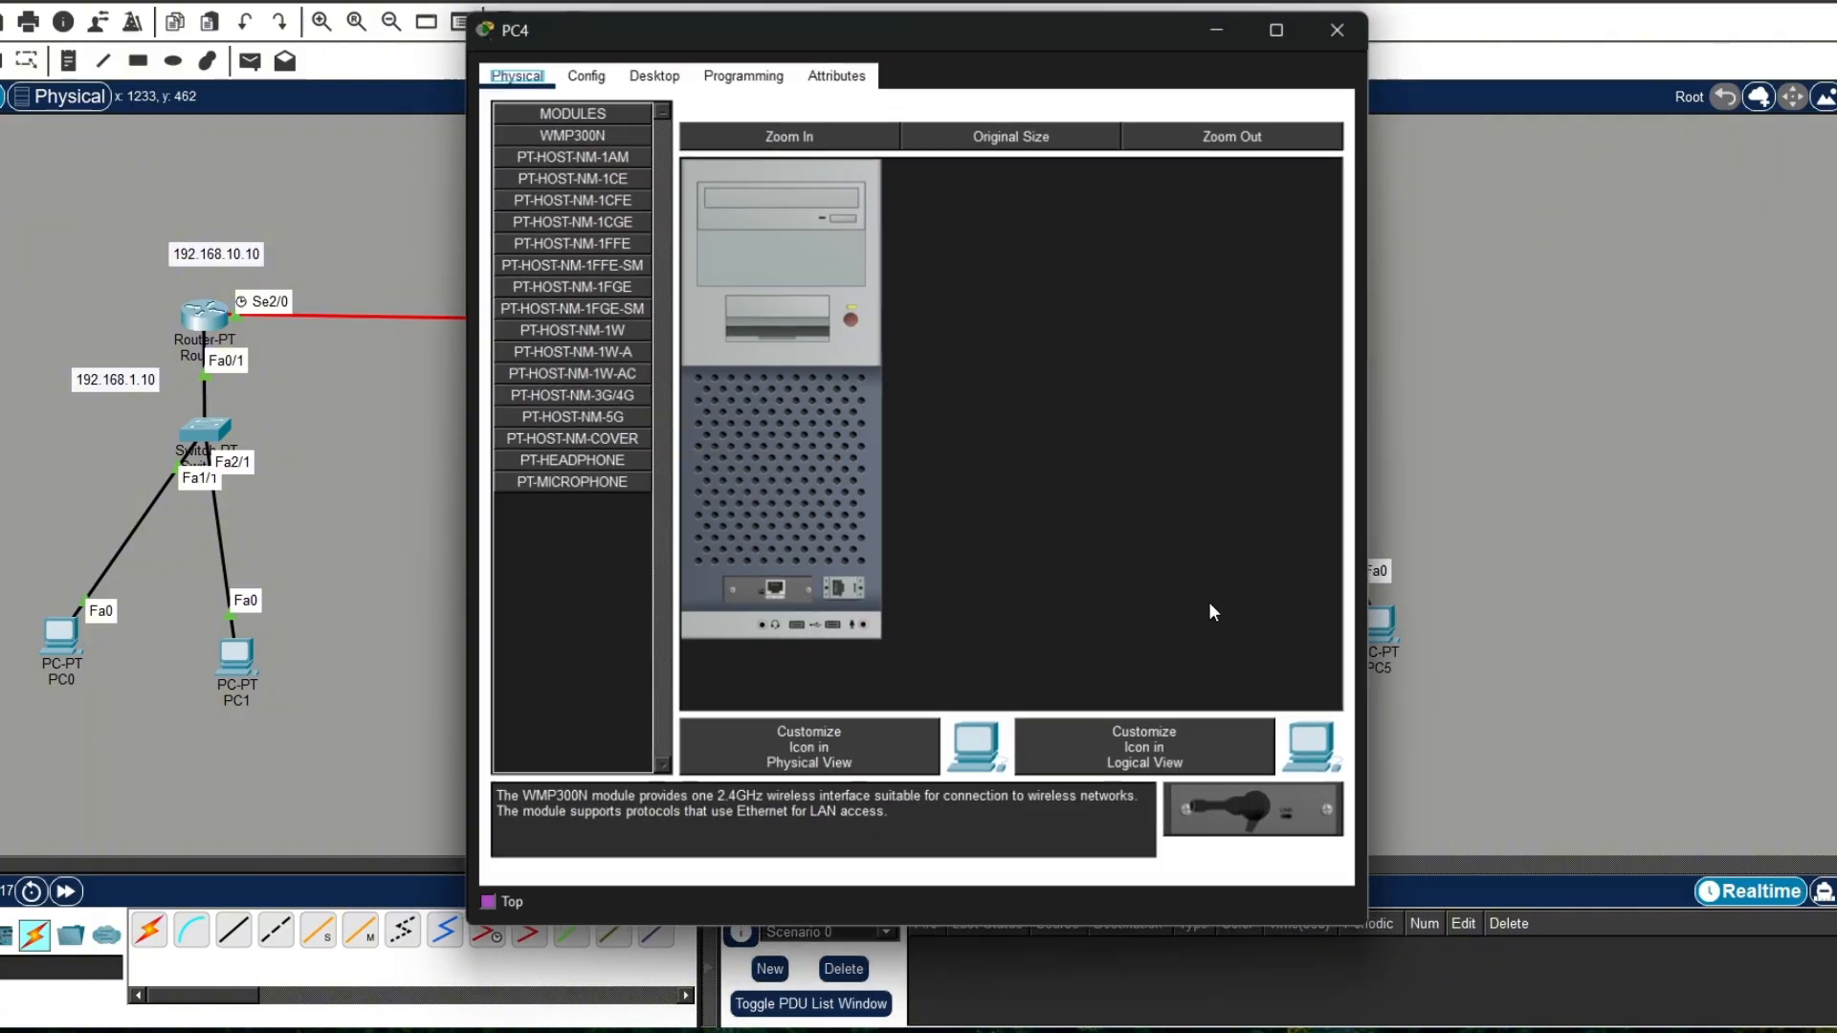
left_click(650, 66)
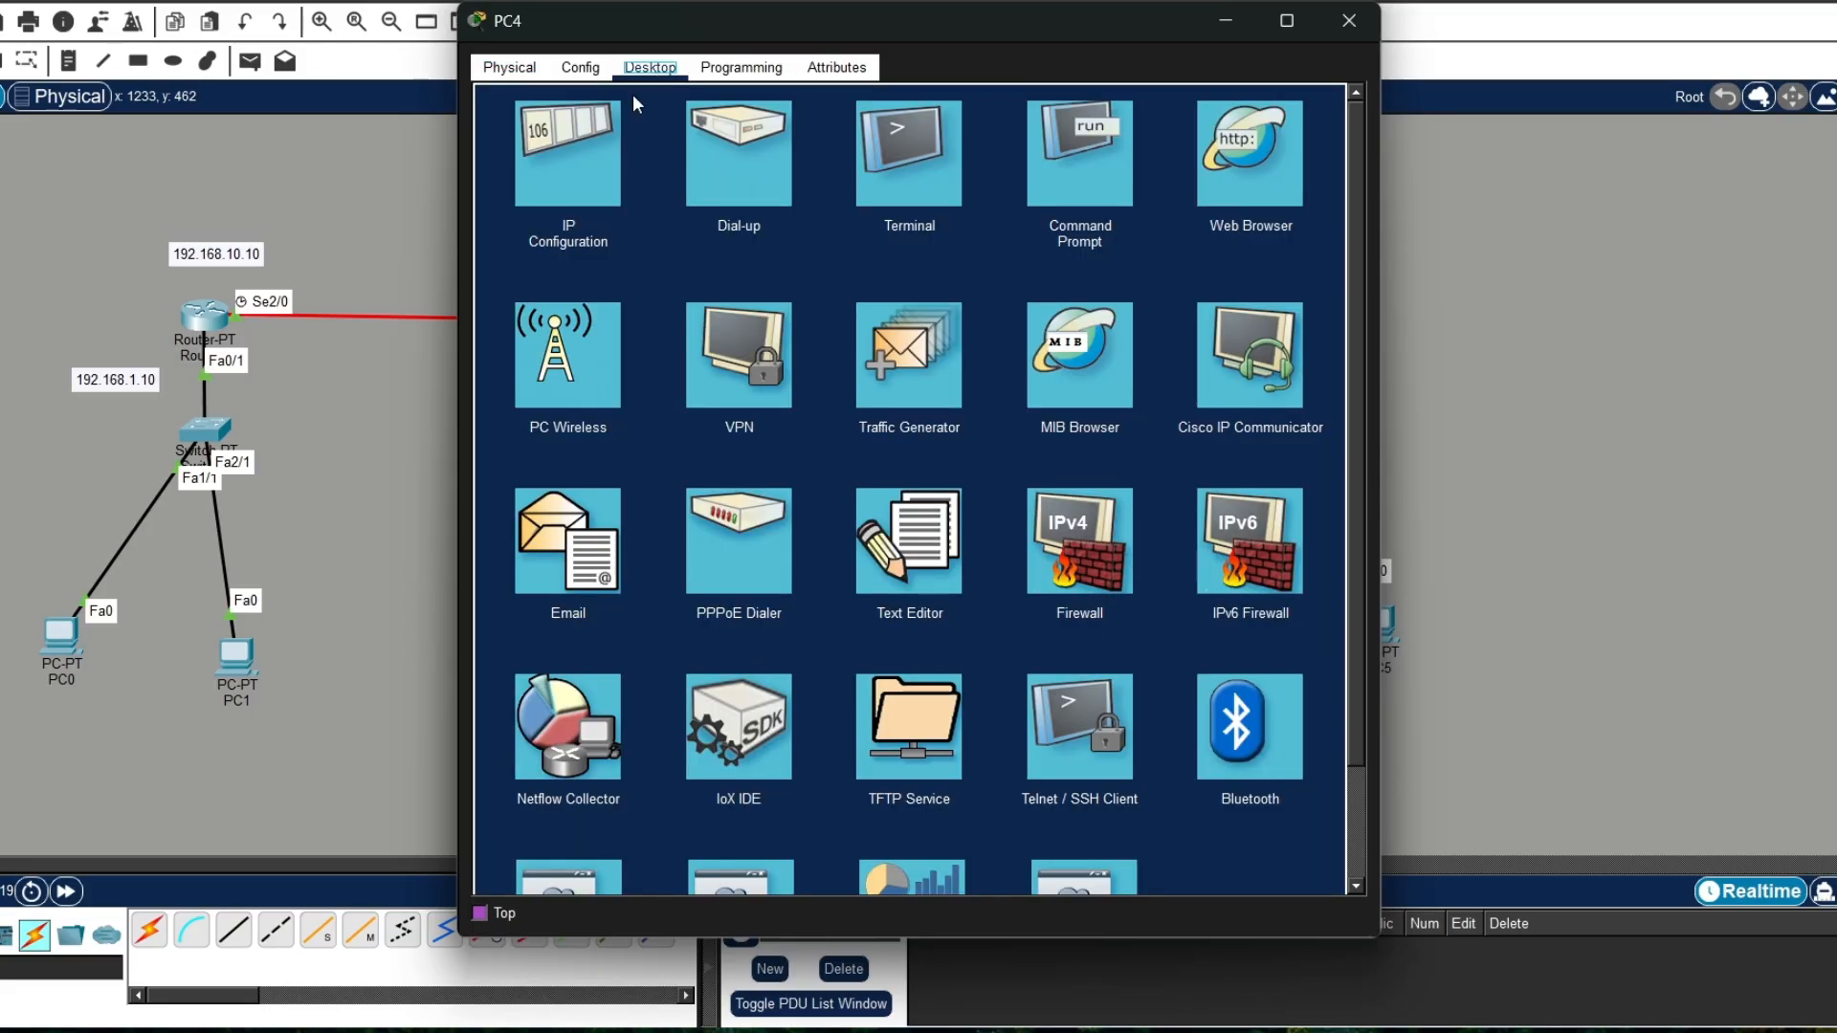
left_click(550, 170)
left_click(548, 194)
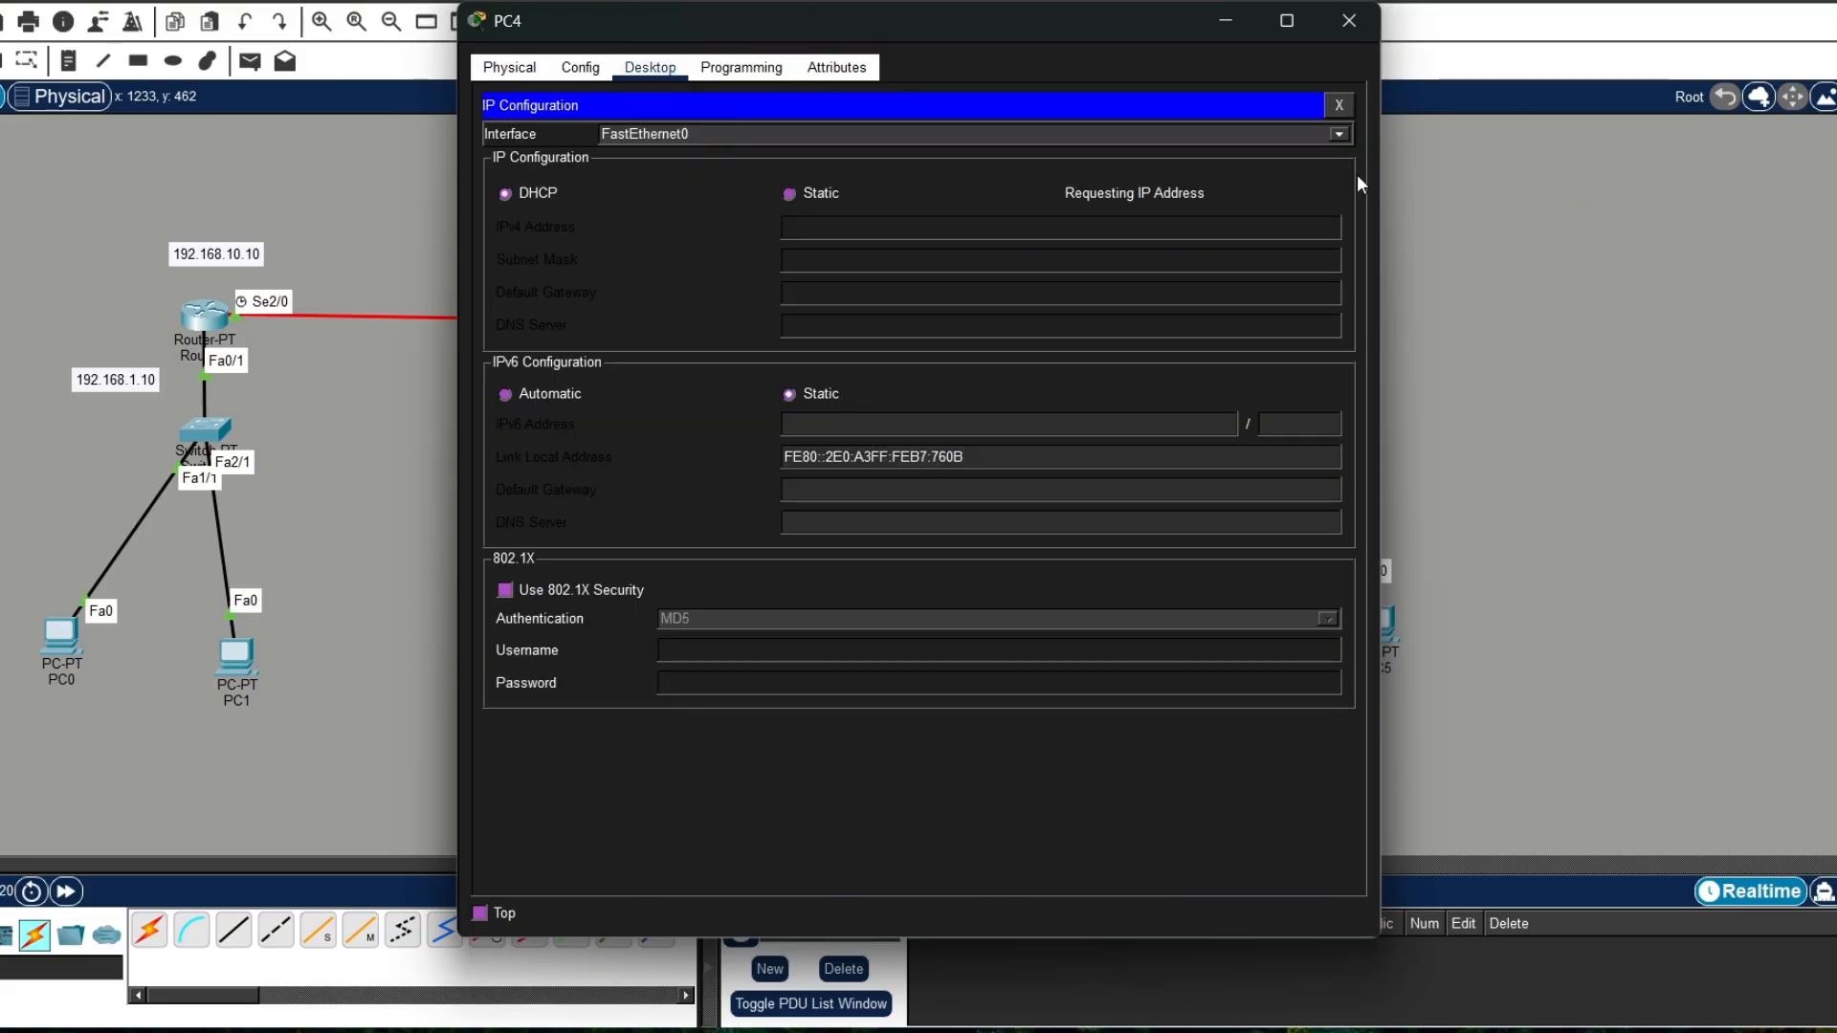
left_click(1349, 21)
Step: Switch PC5's IPv4 configuration on FastEthernet0 to DHCP and close the PC5 window
left_click(1378, 627)
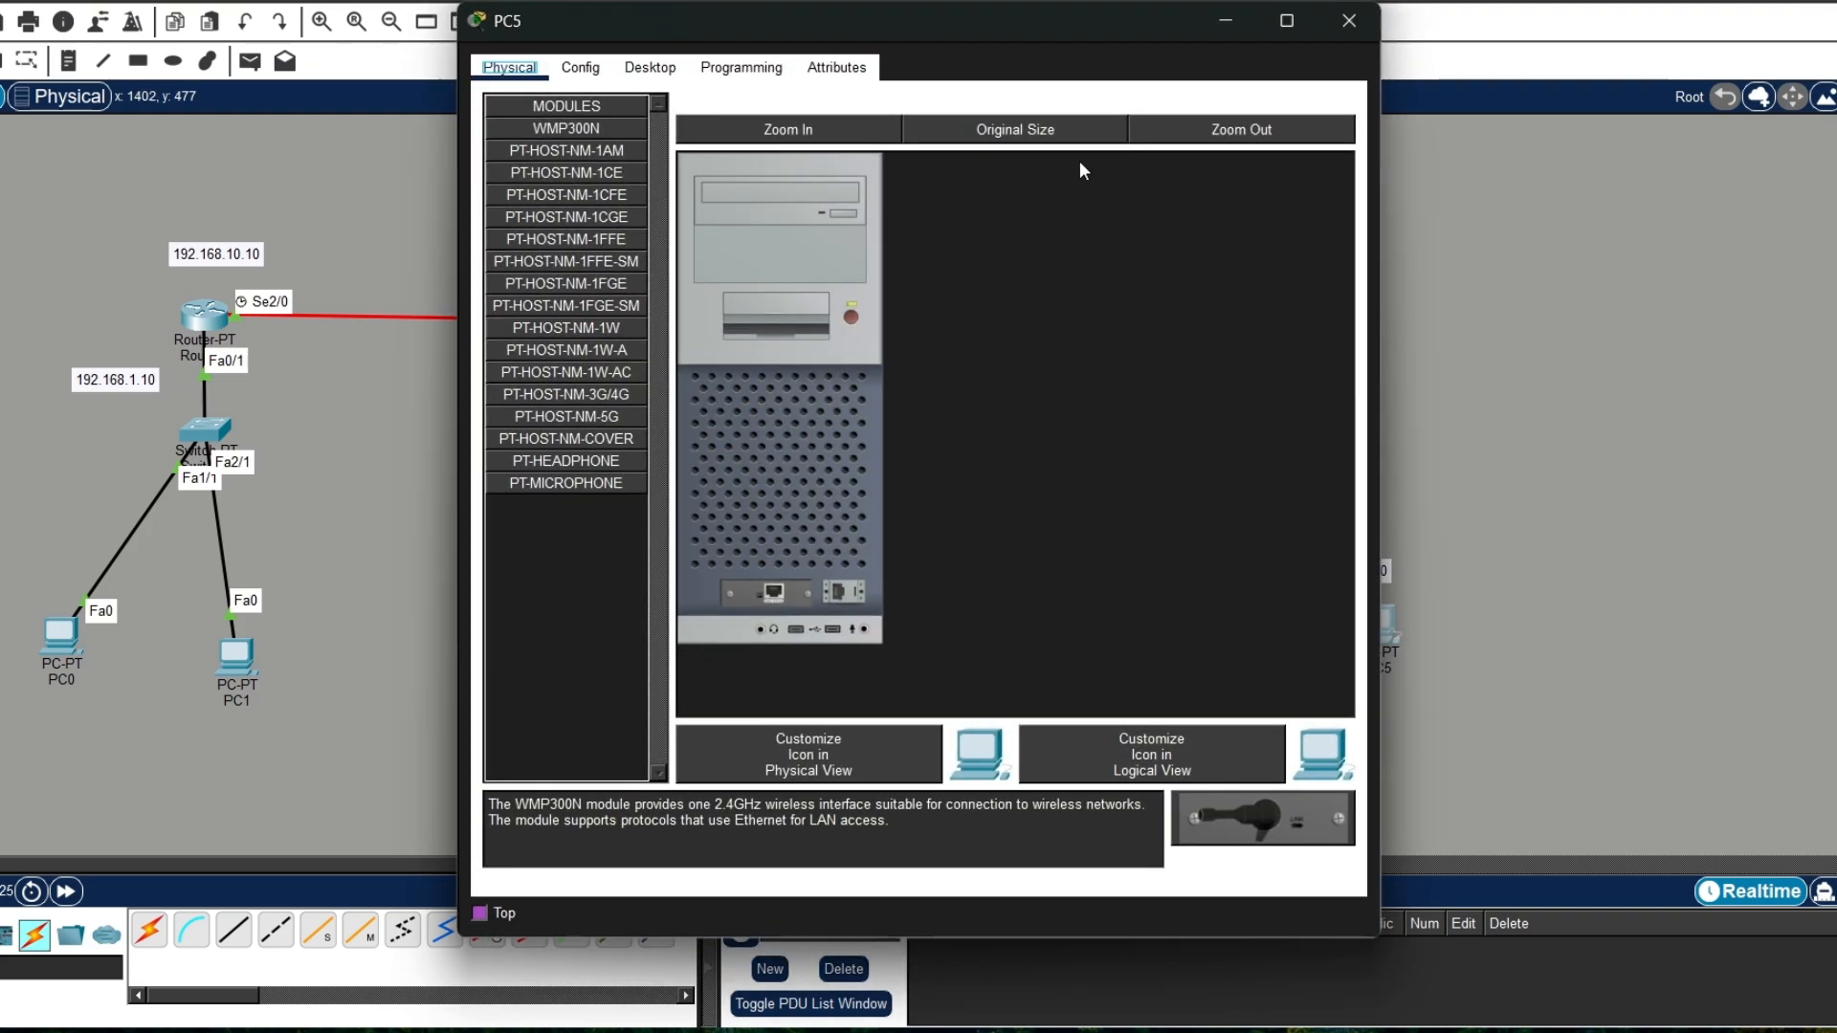
left_click(650, 67)
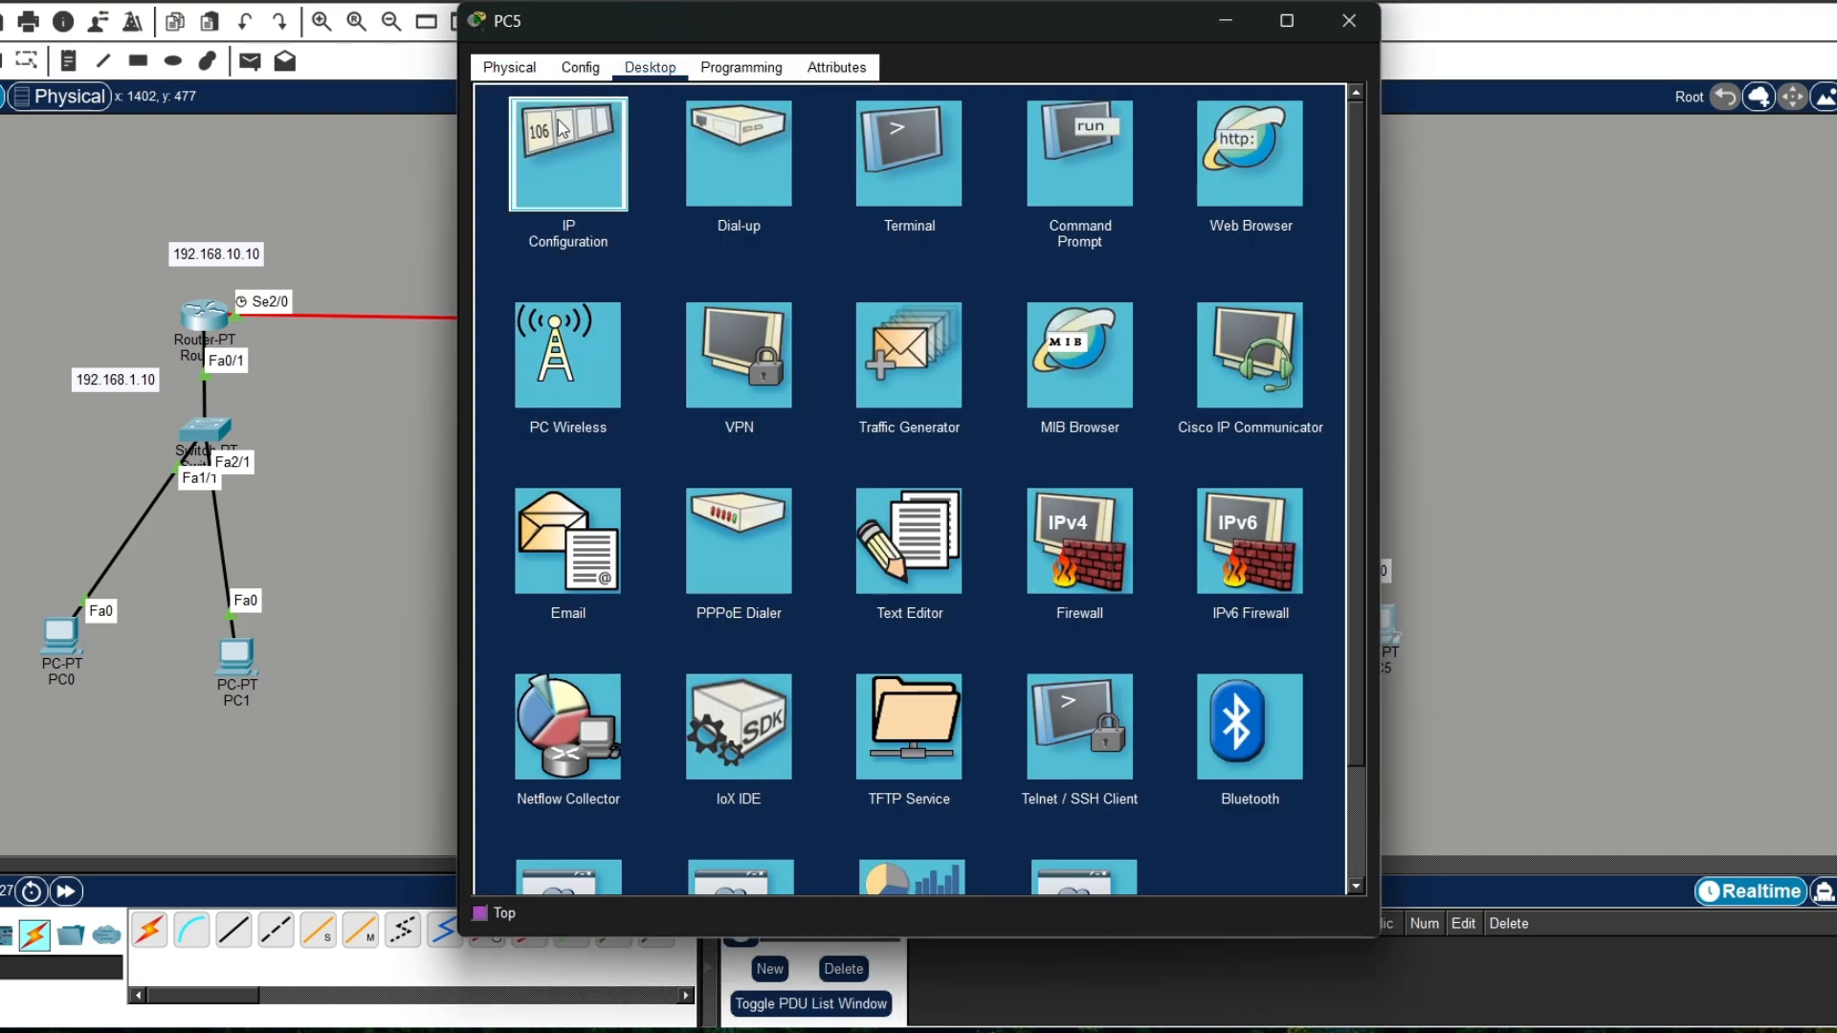
left_click(570, 153)
left_click(551, 195)
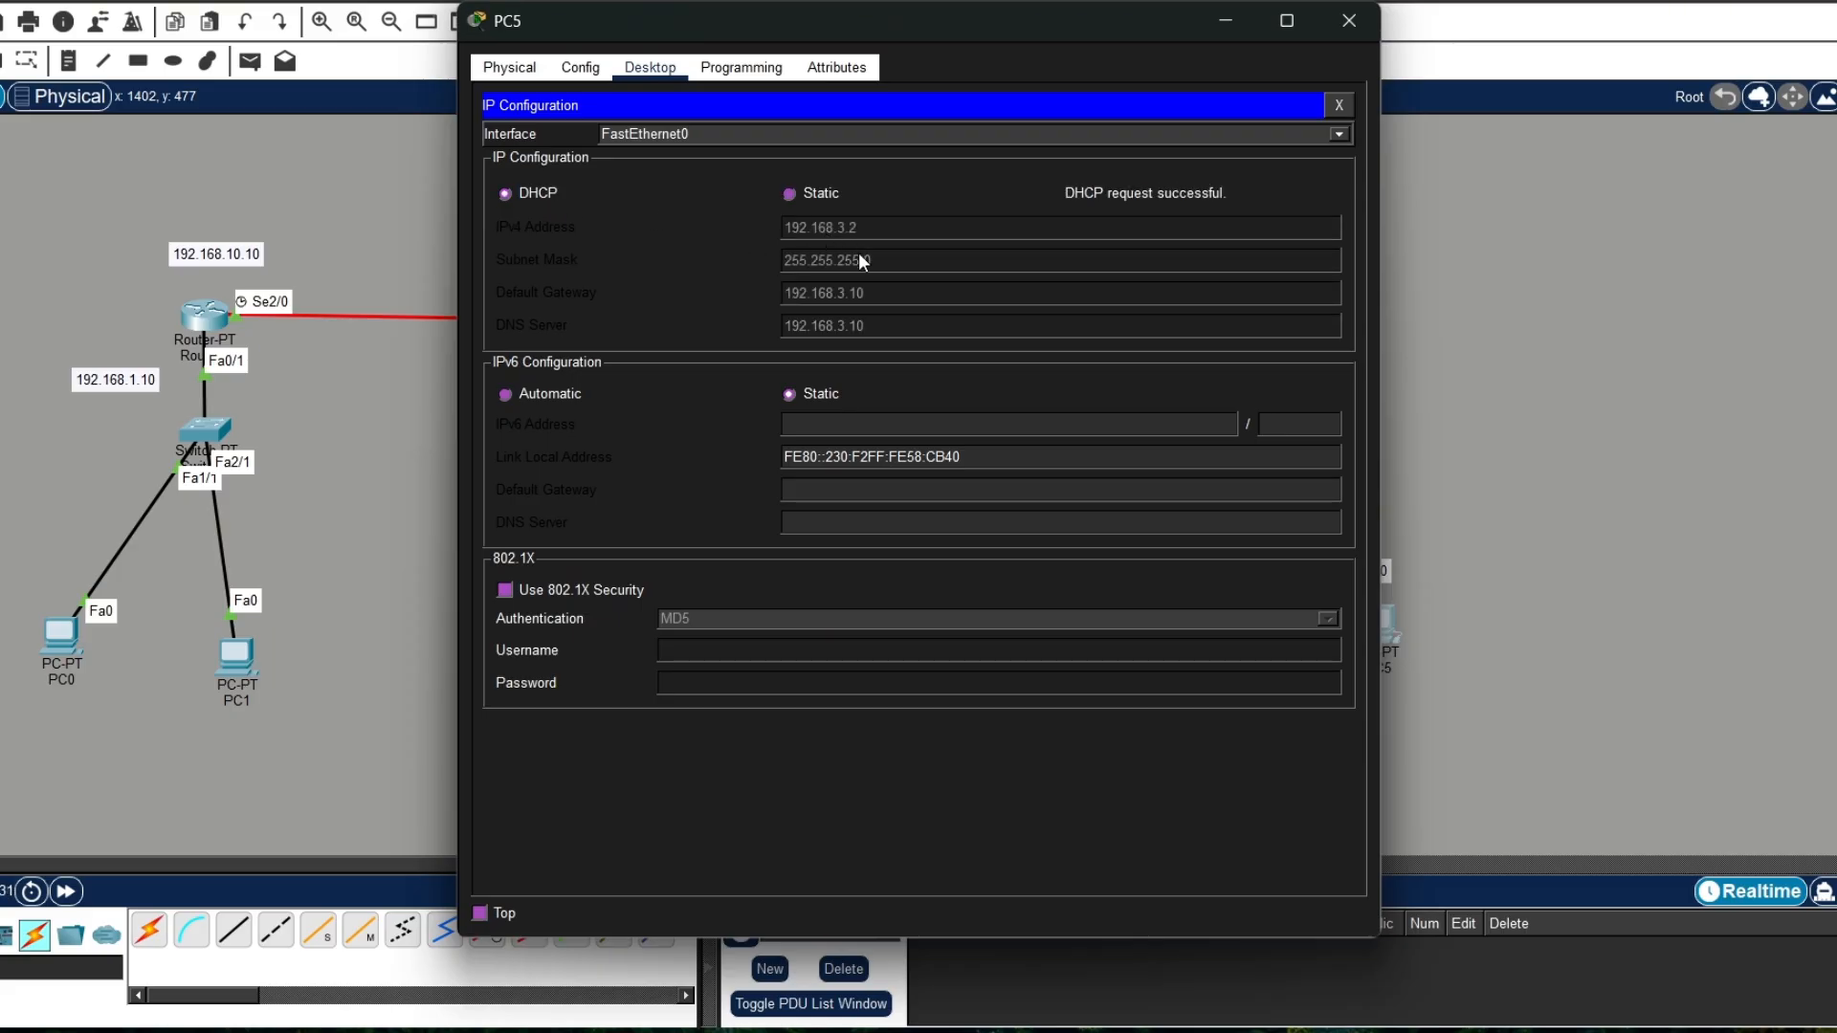
left_click(1349, 20)
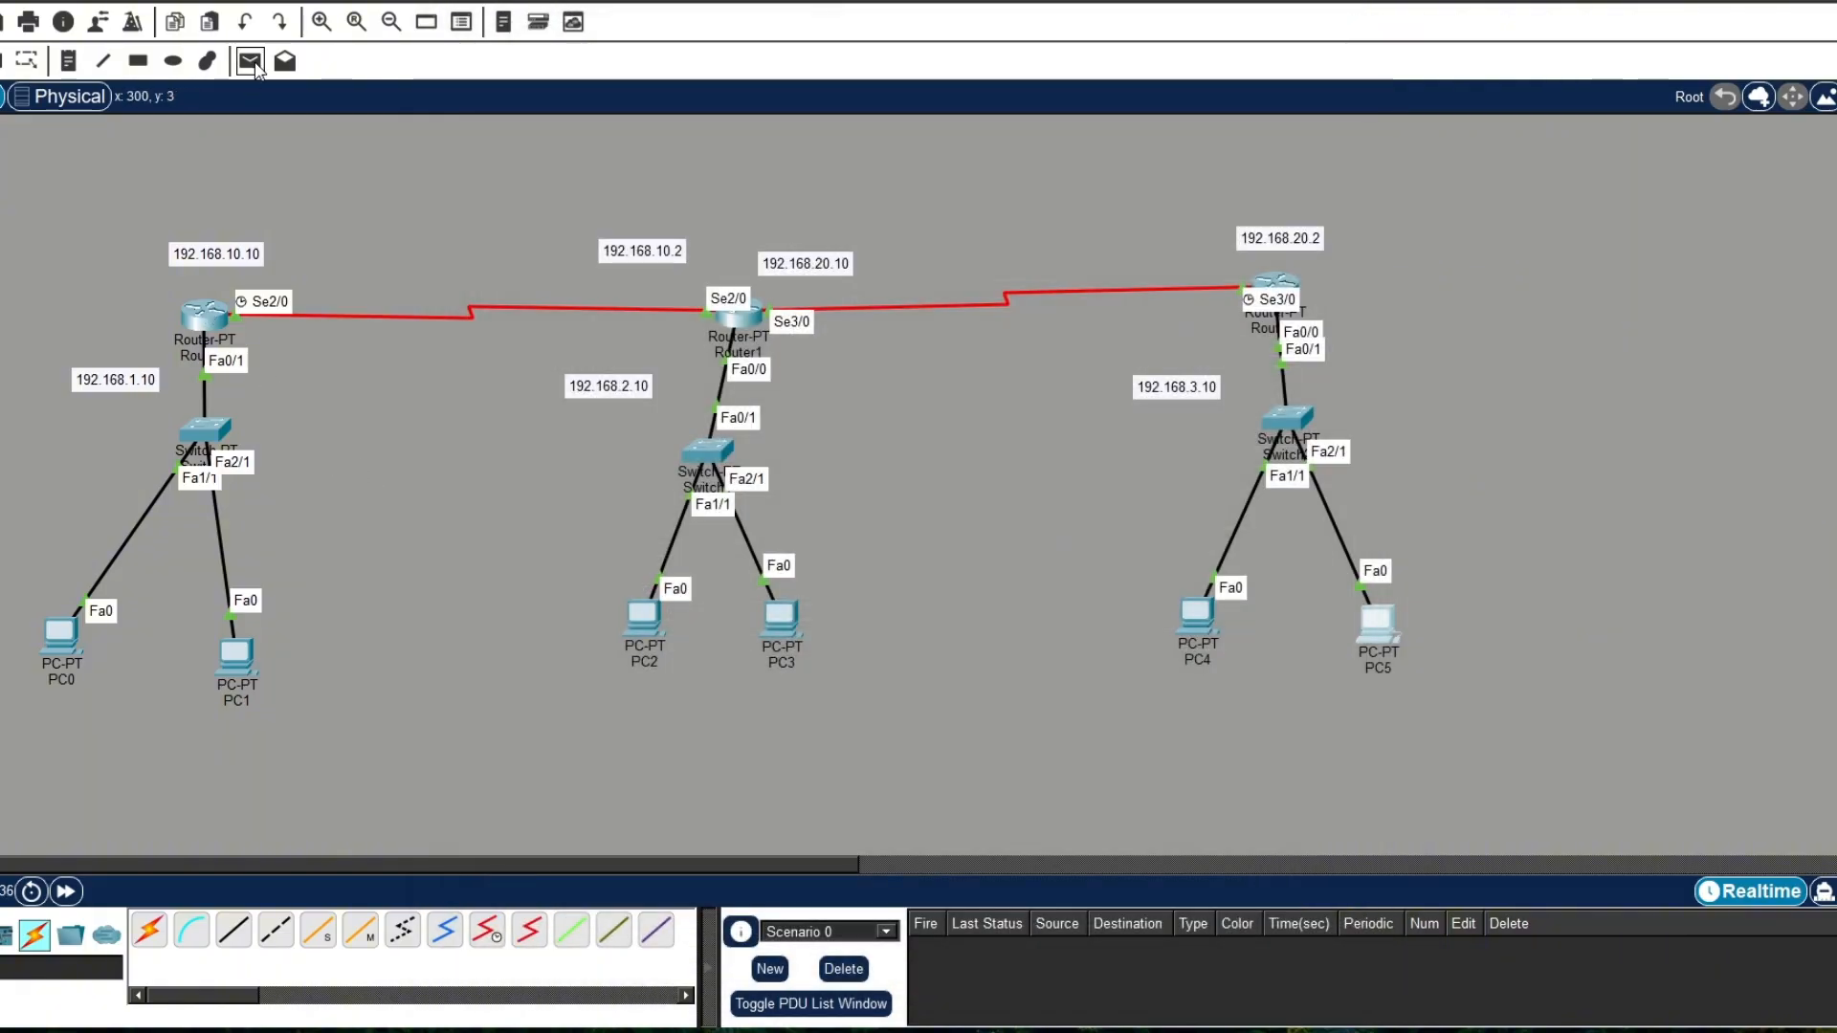
Step: Test connectivity by sending simple PDUs from PC0 to PC1 and from PC1 to PC2
left_click(251, 61)
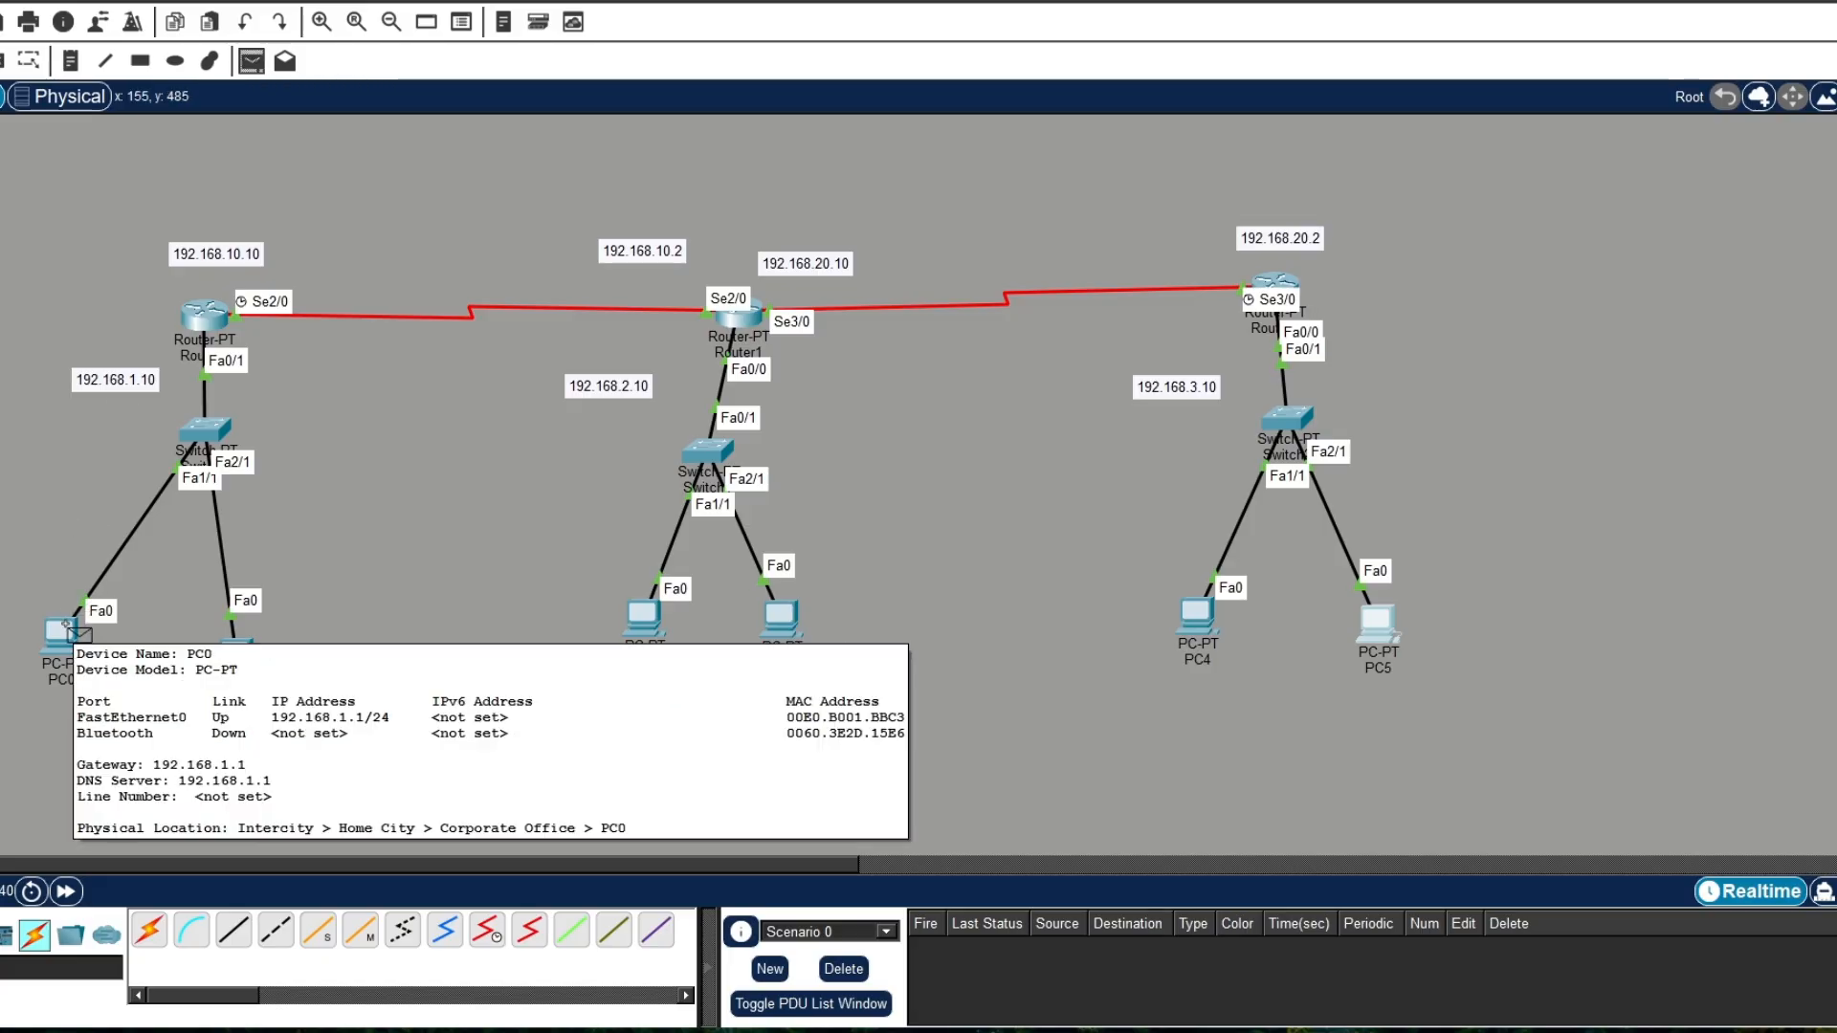
left_click(67, 623)
left_click(235, 659)
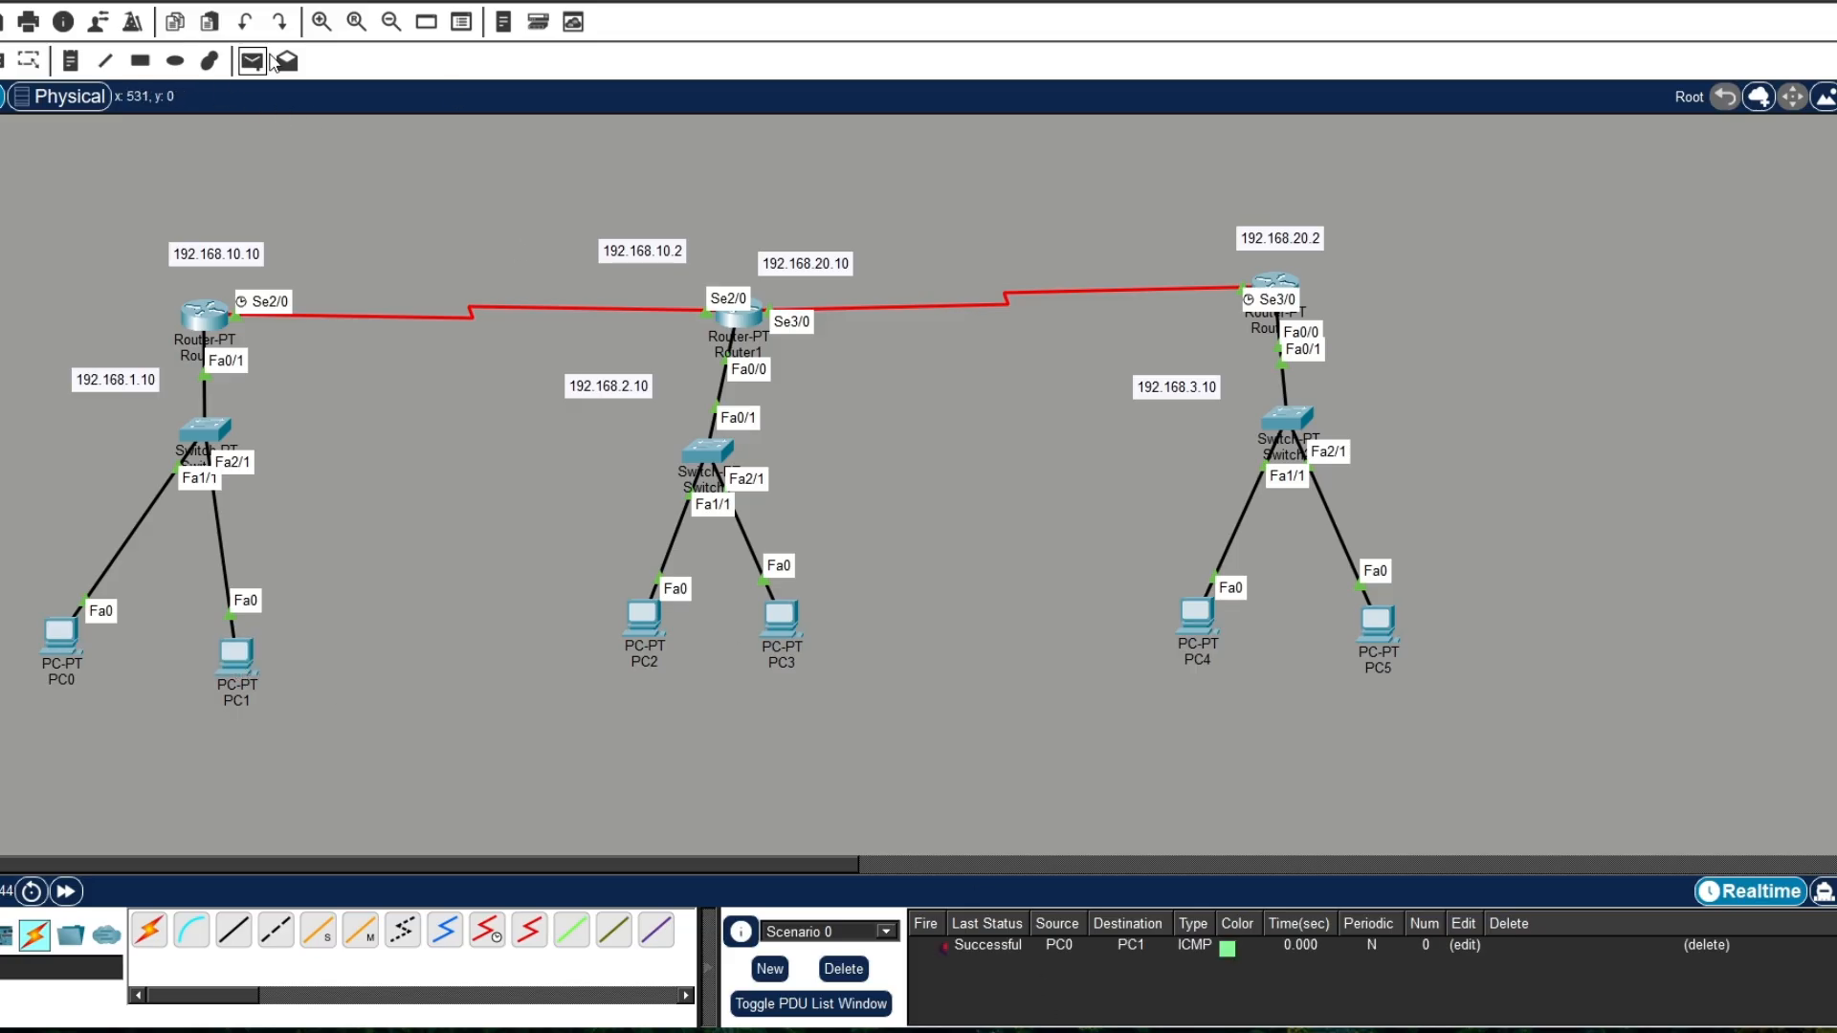
left_click(252, 61)
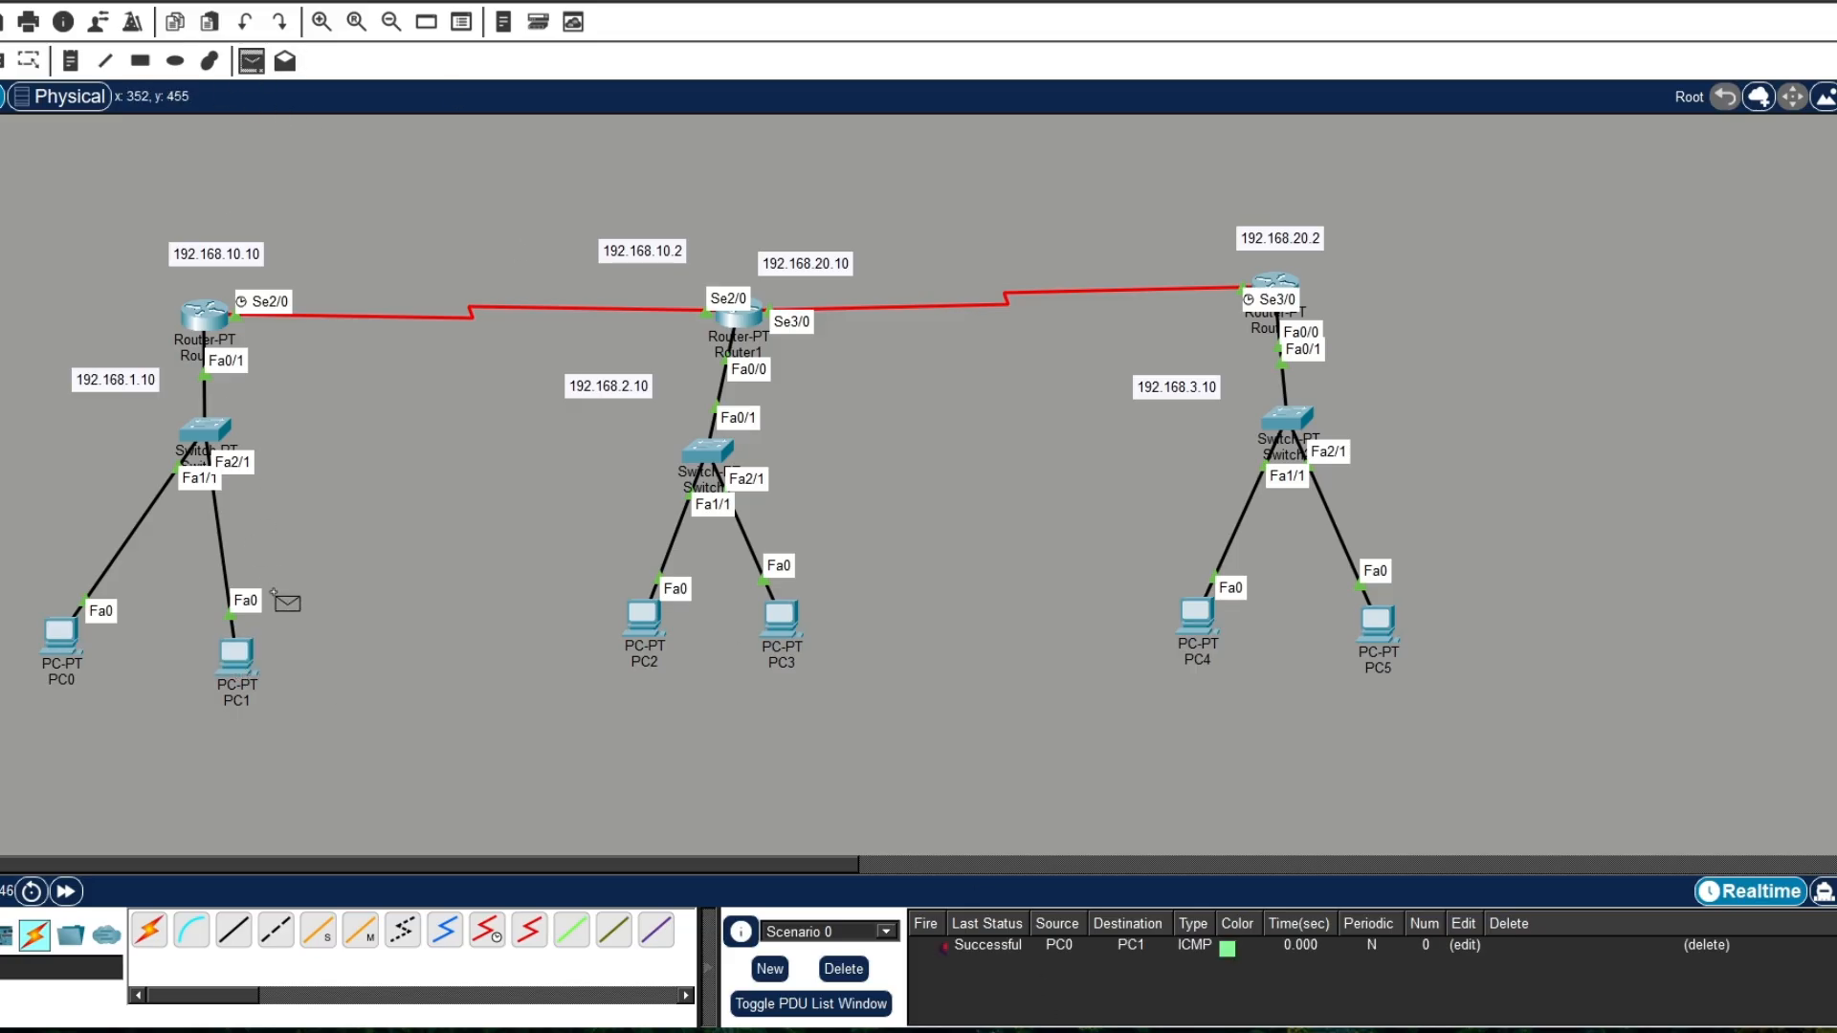
left_click(253, 649)
mouse_move(643, 628)
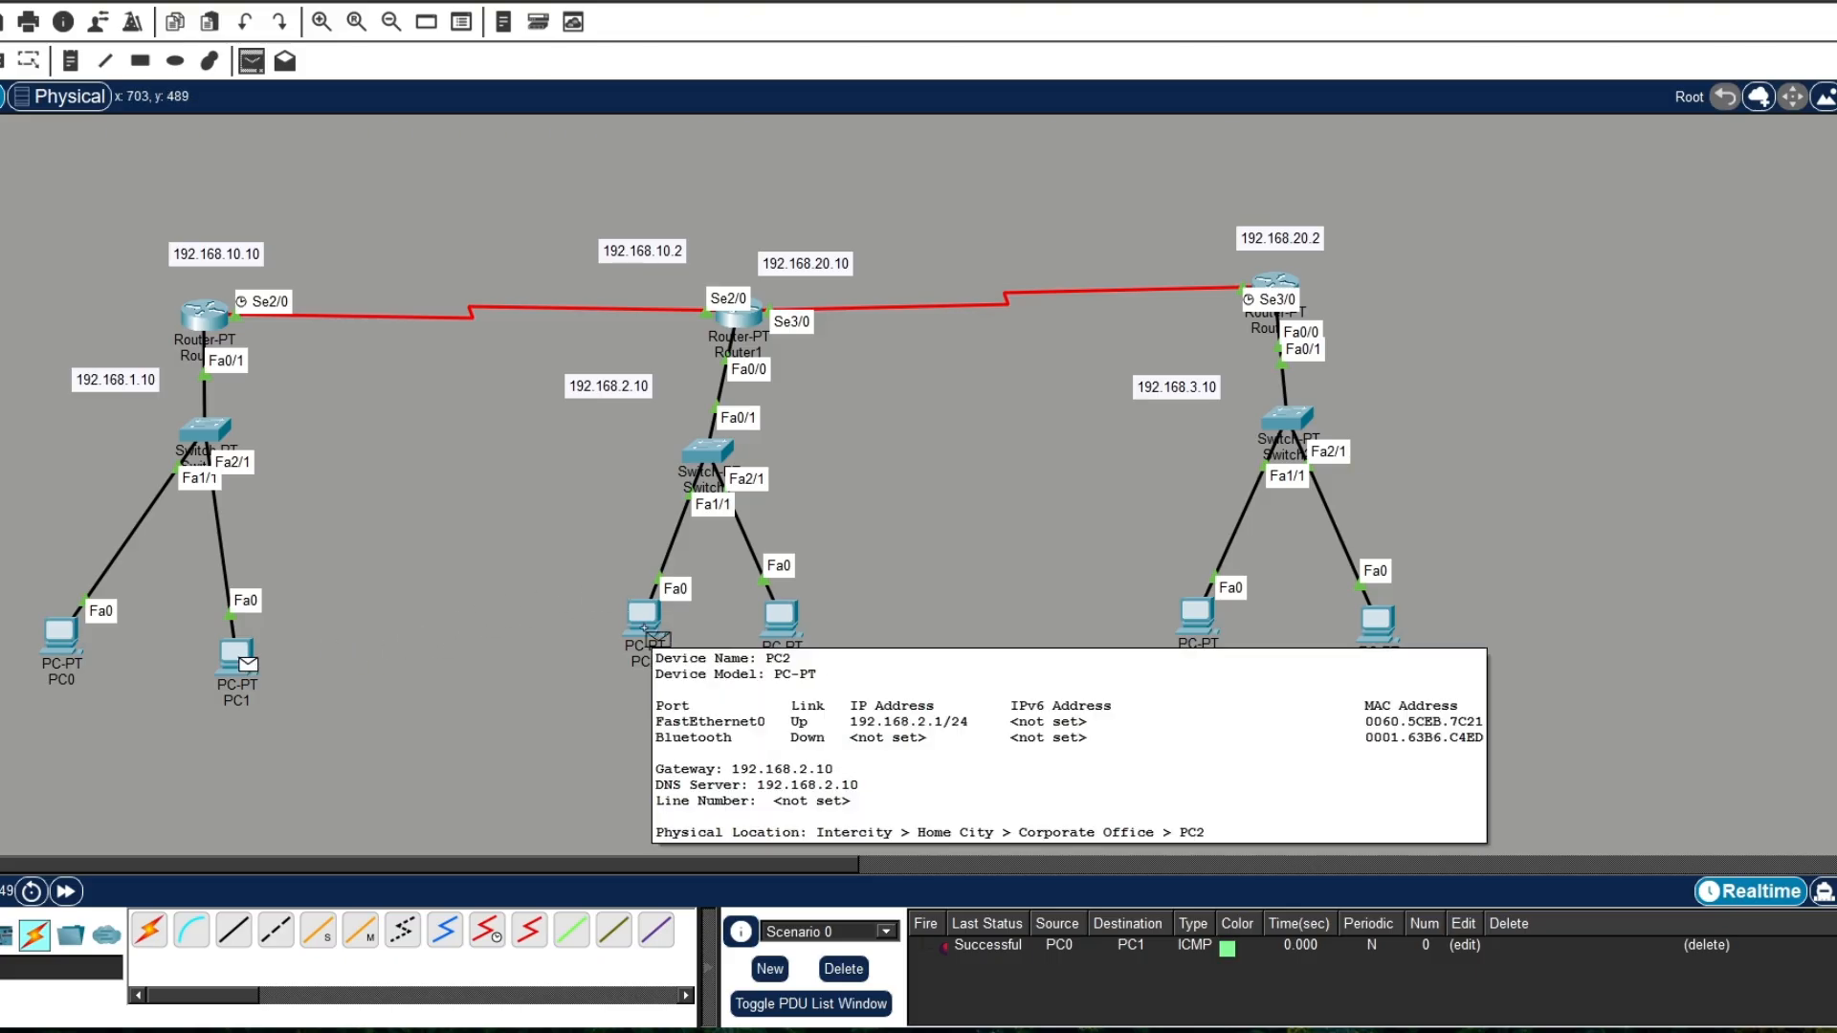
left_click(652, 635)
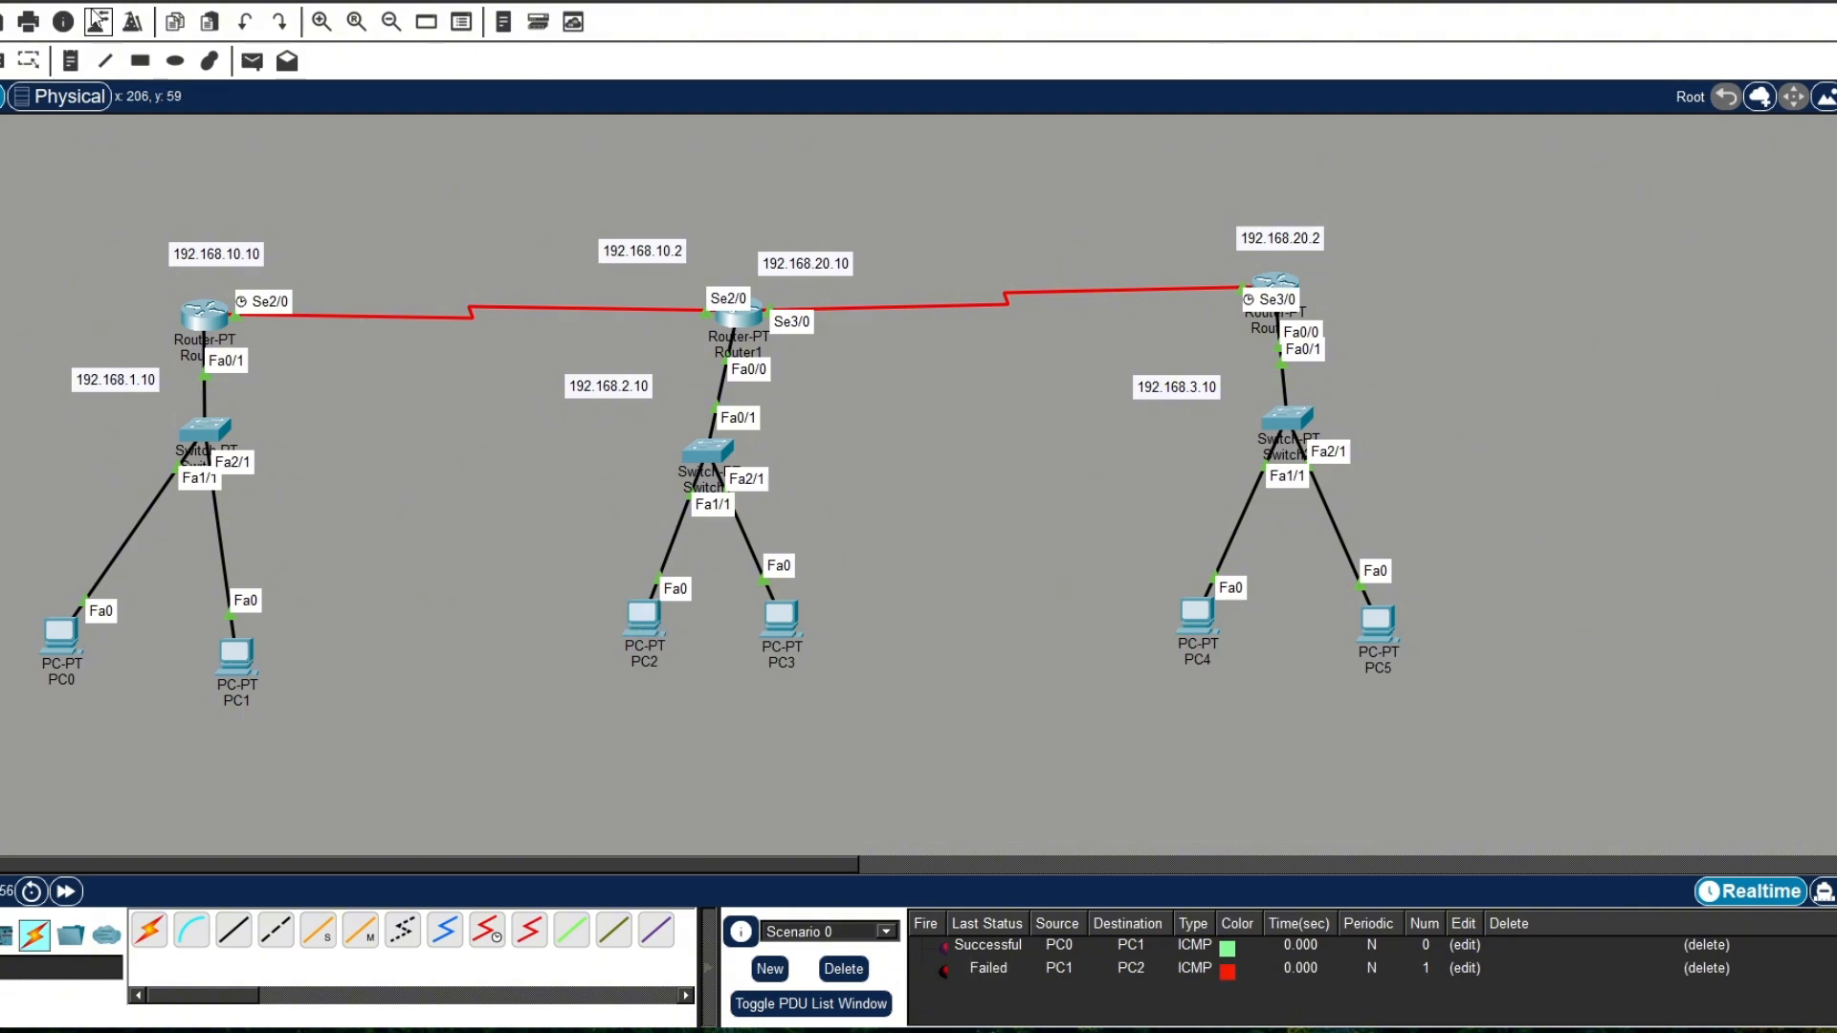
Step: Test connectivity by sending simple PDUs from PC0 to PC3 and from PC4 to PC3
left_click(252, 61)
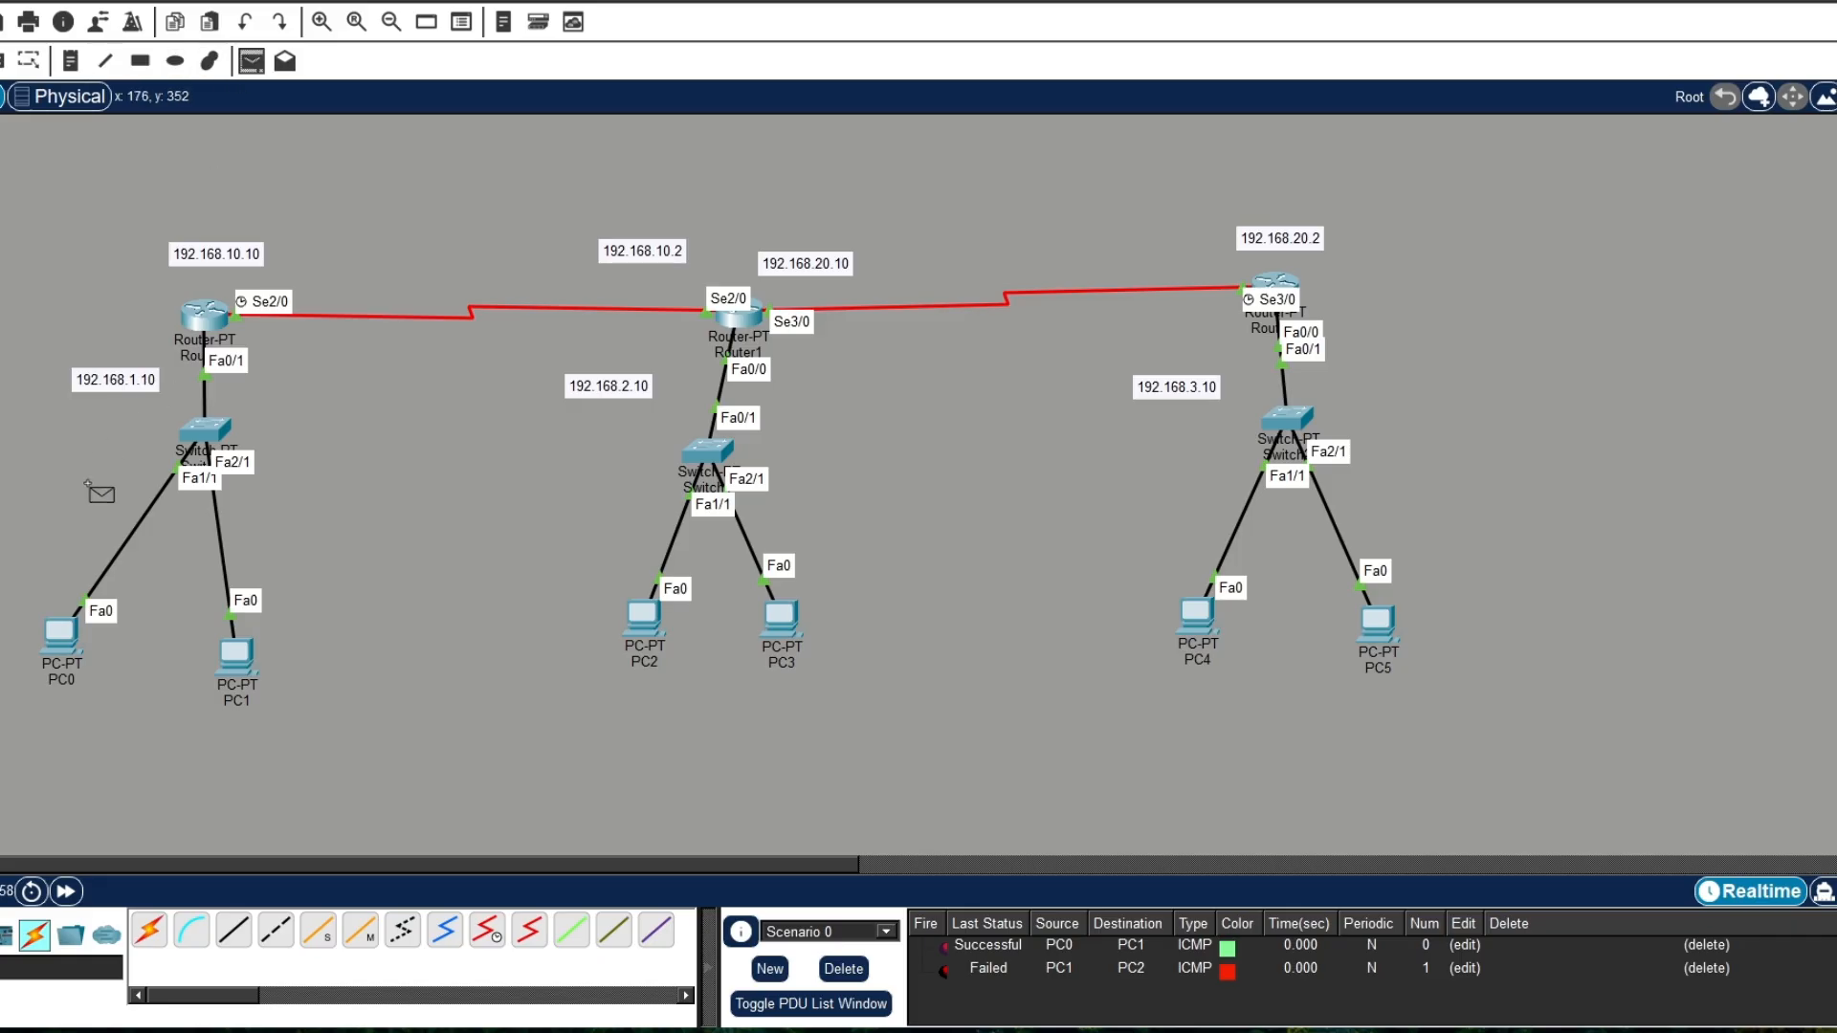
left_click(61, 634)
left_click(782, 630)
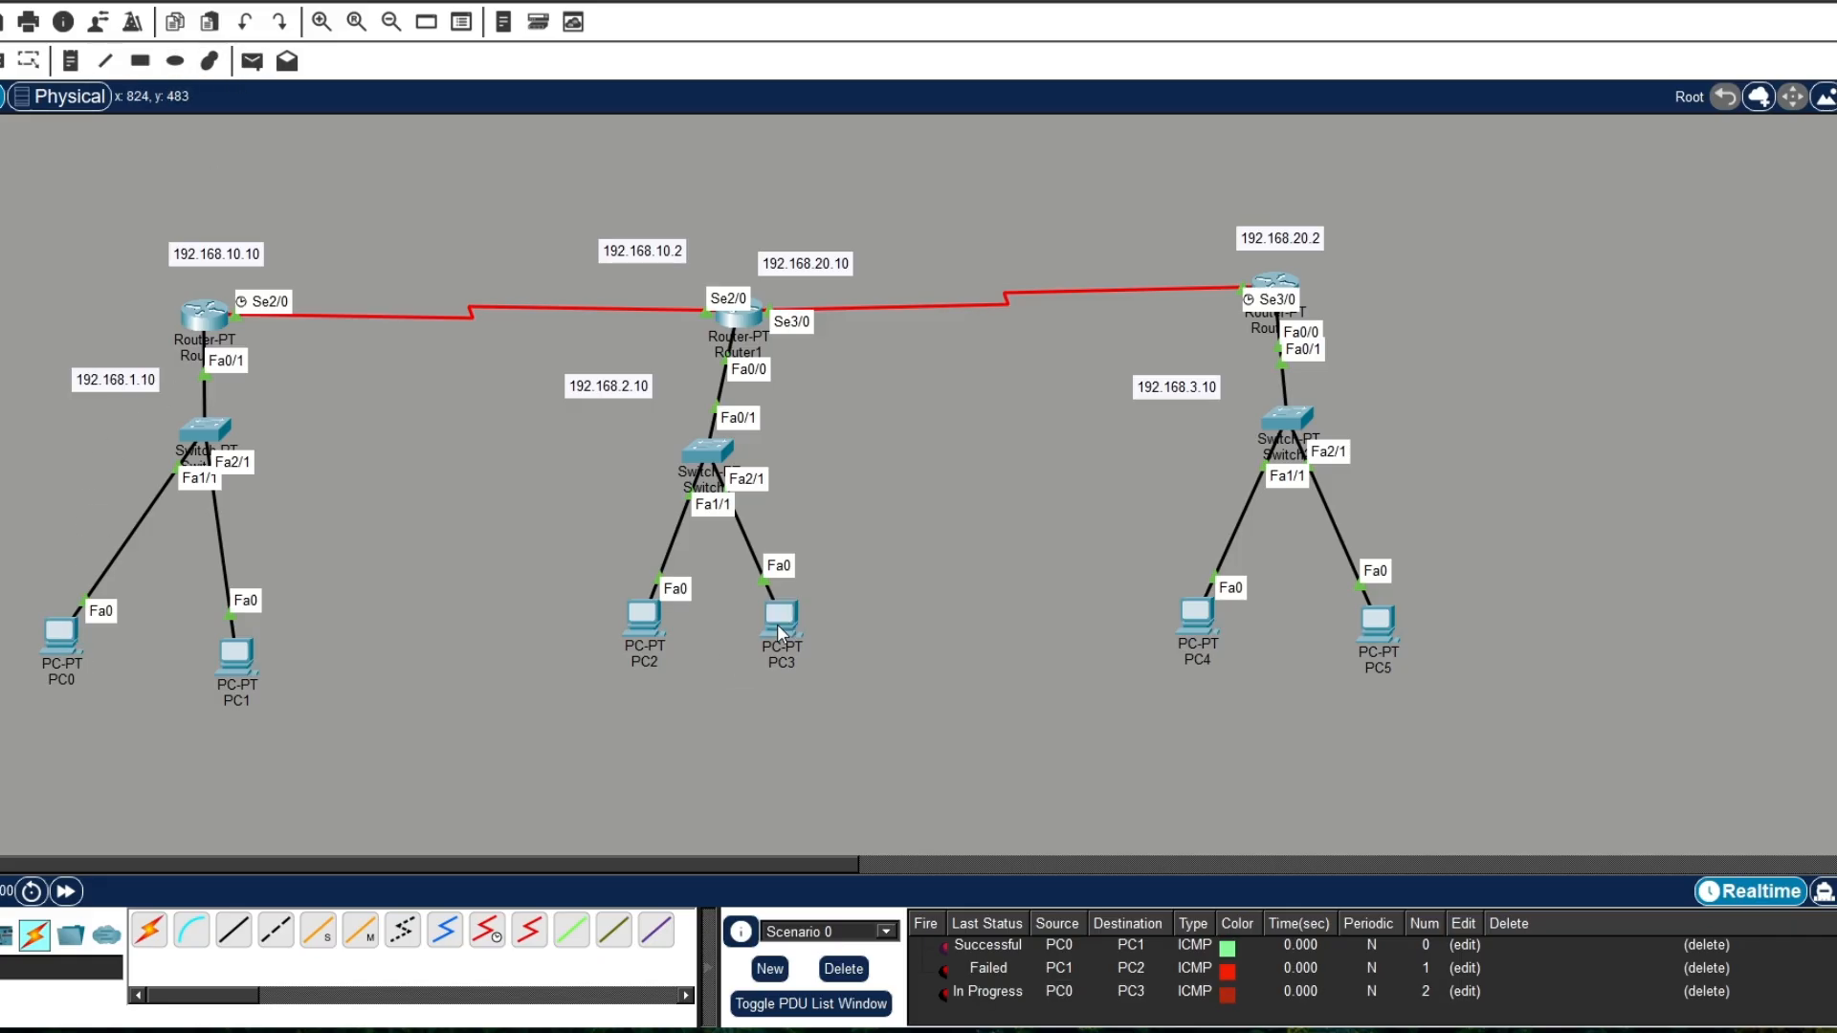
left_click(252, 60)
left_click(1195, 612)
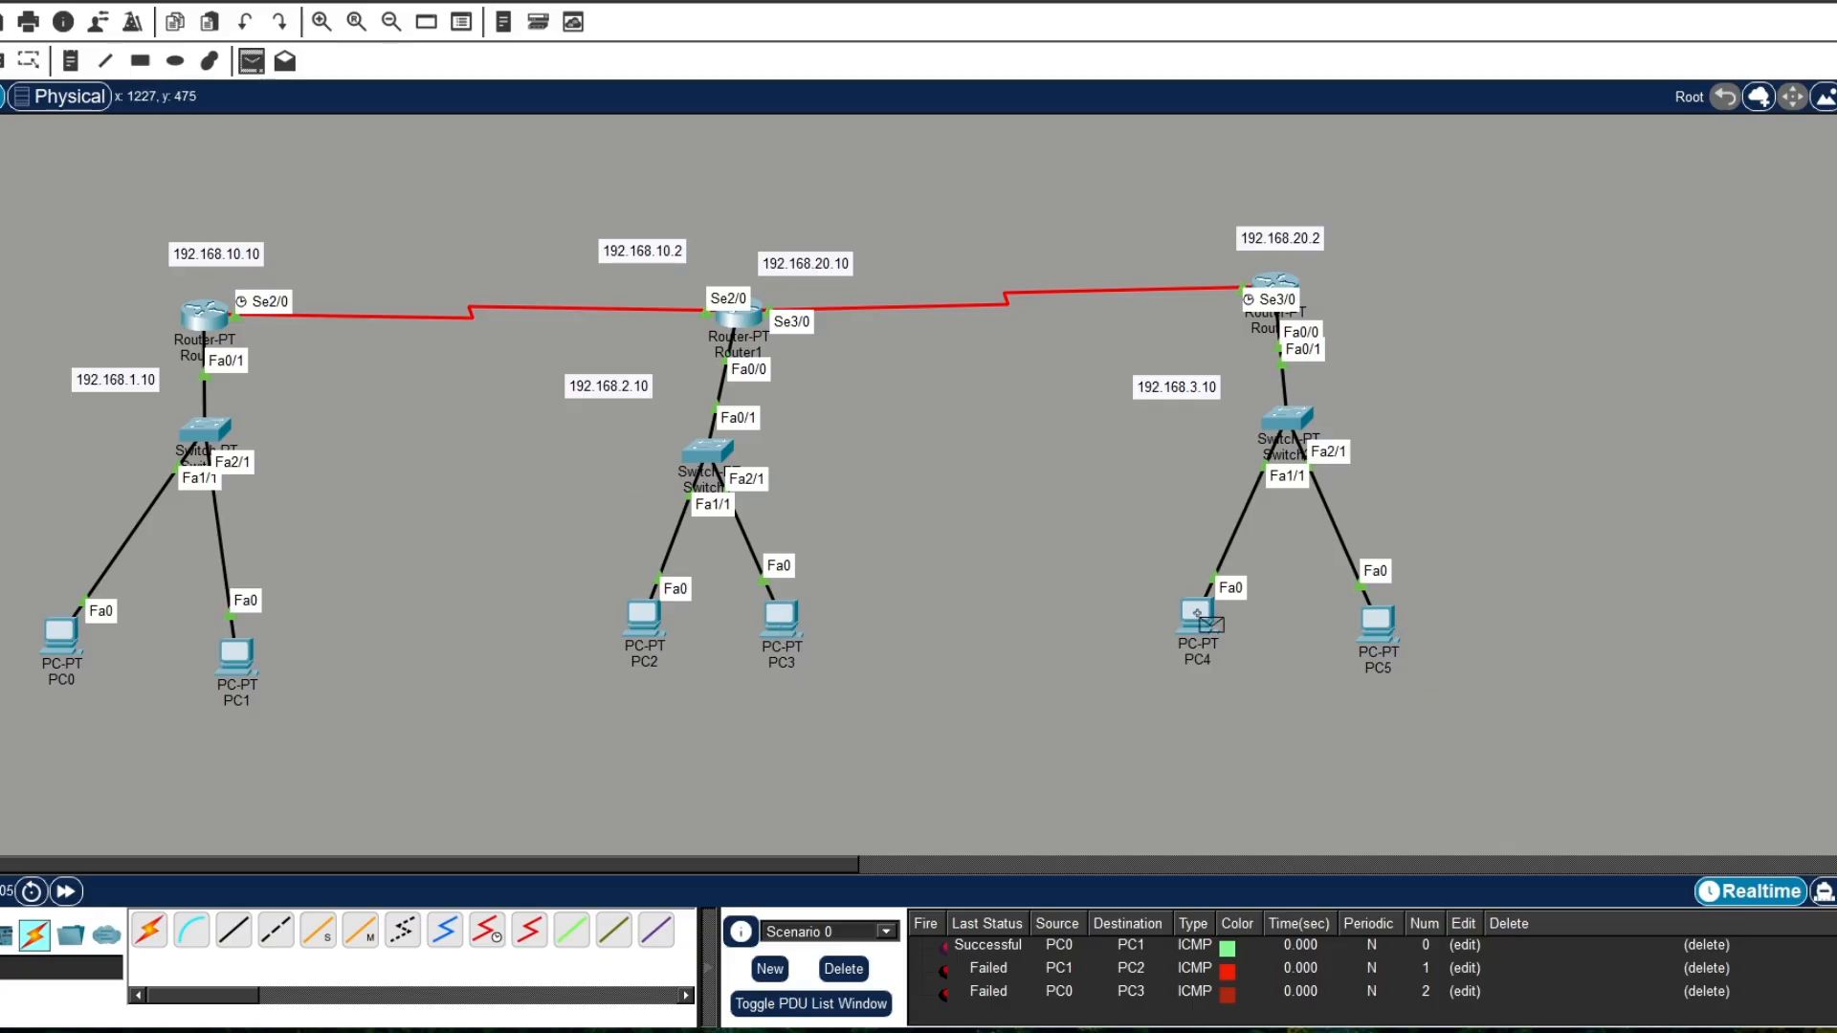
left_click(786, 625)
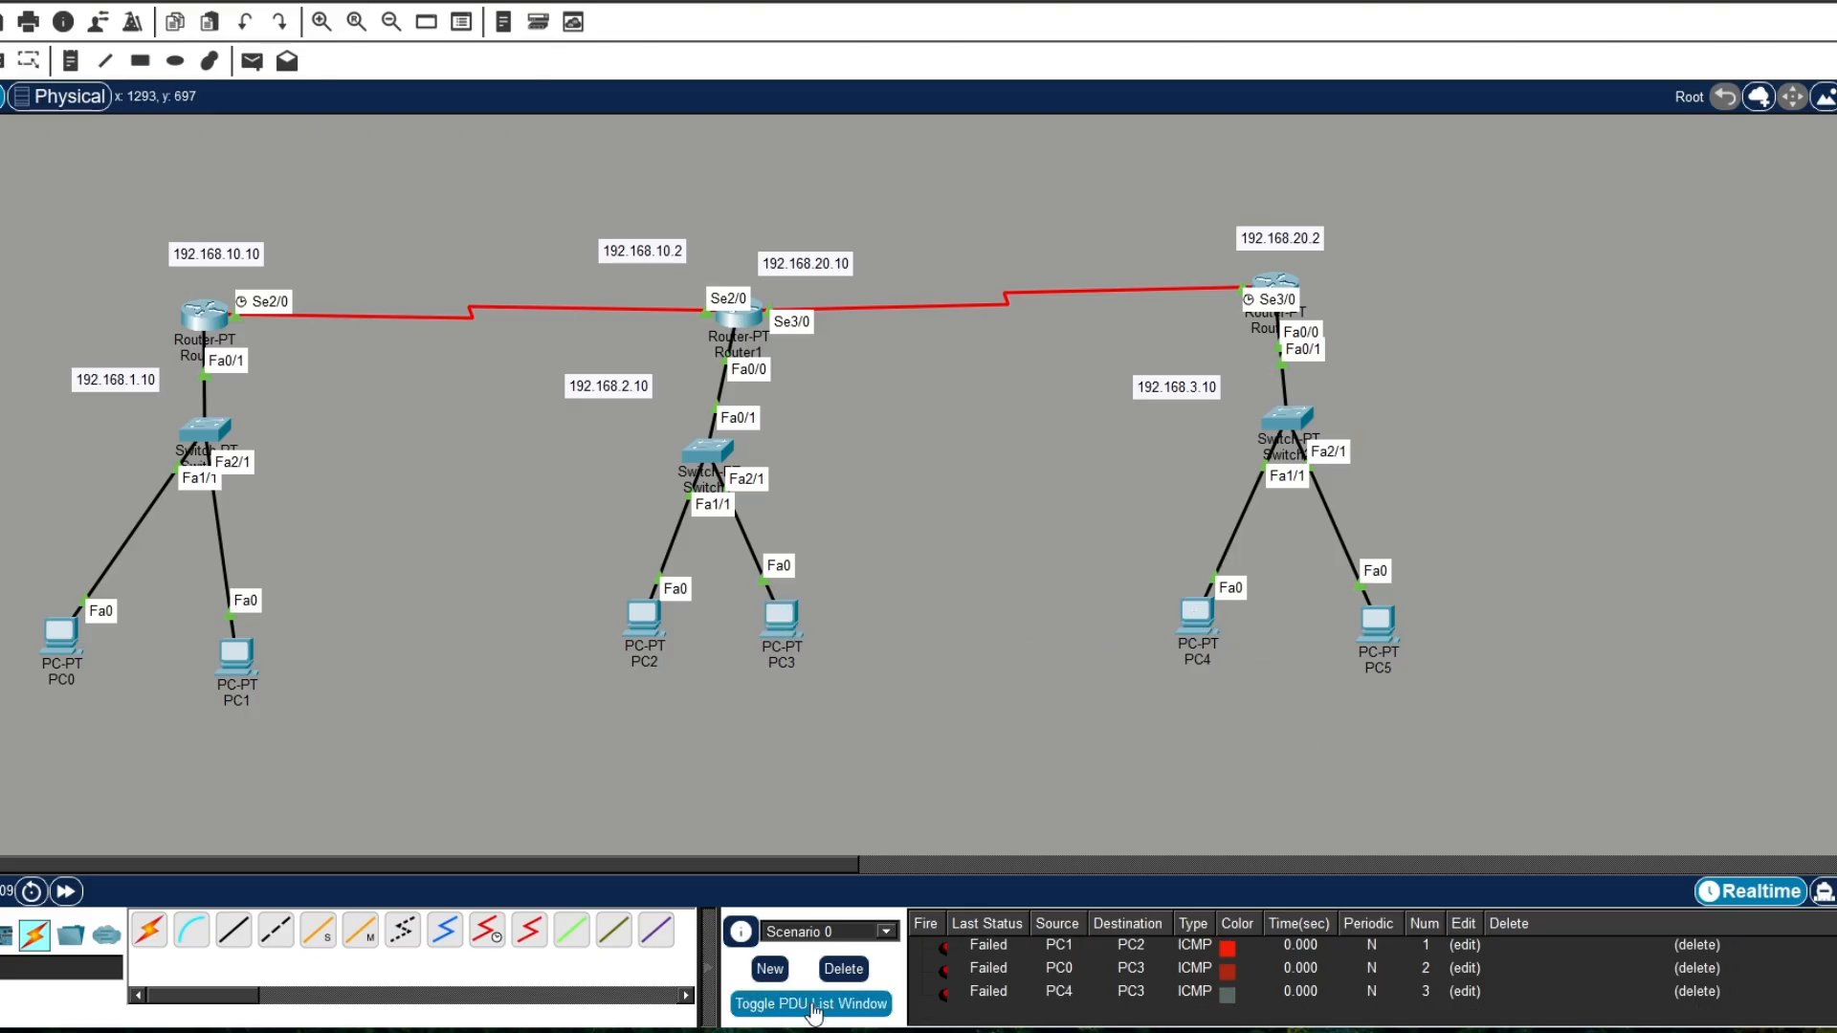
Step: Delete Scenario 0's PDU tests and send a new simple PDU from PC4 to PC3
left_click(842, 968)
left_click(254, 63)
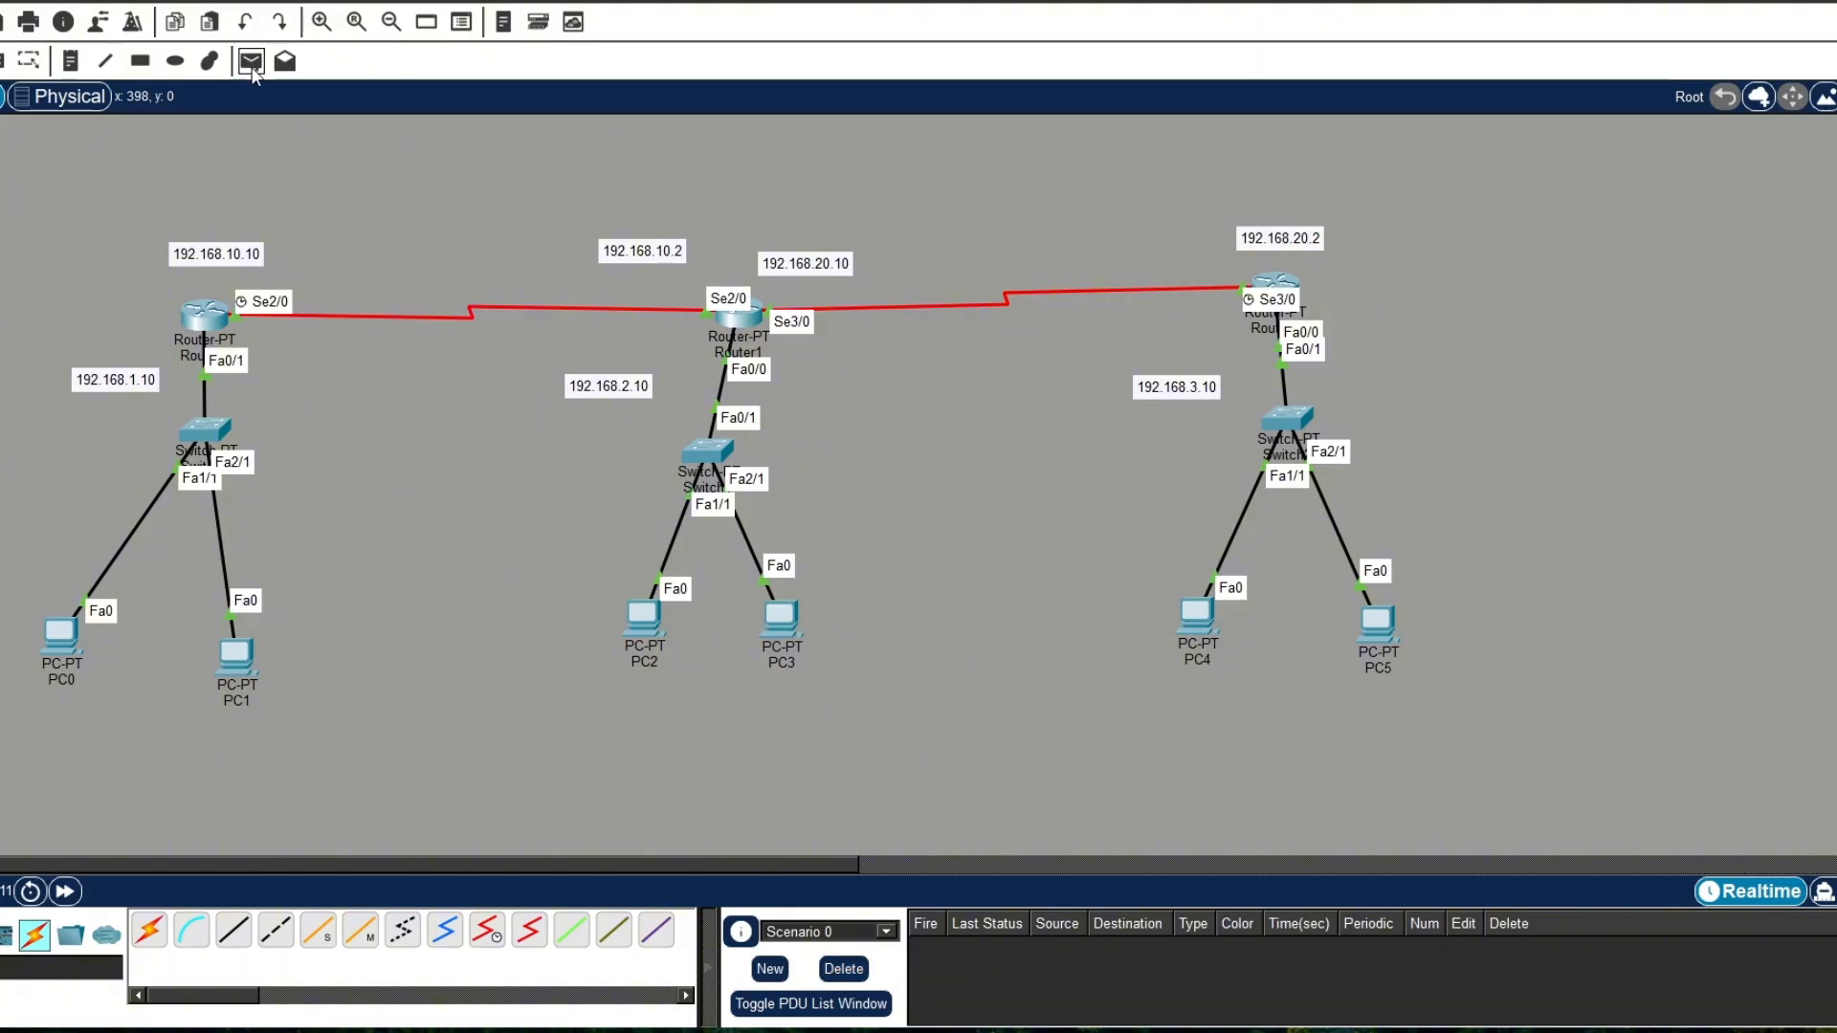
left_click(1201, 626)
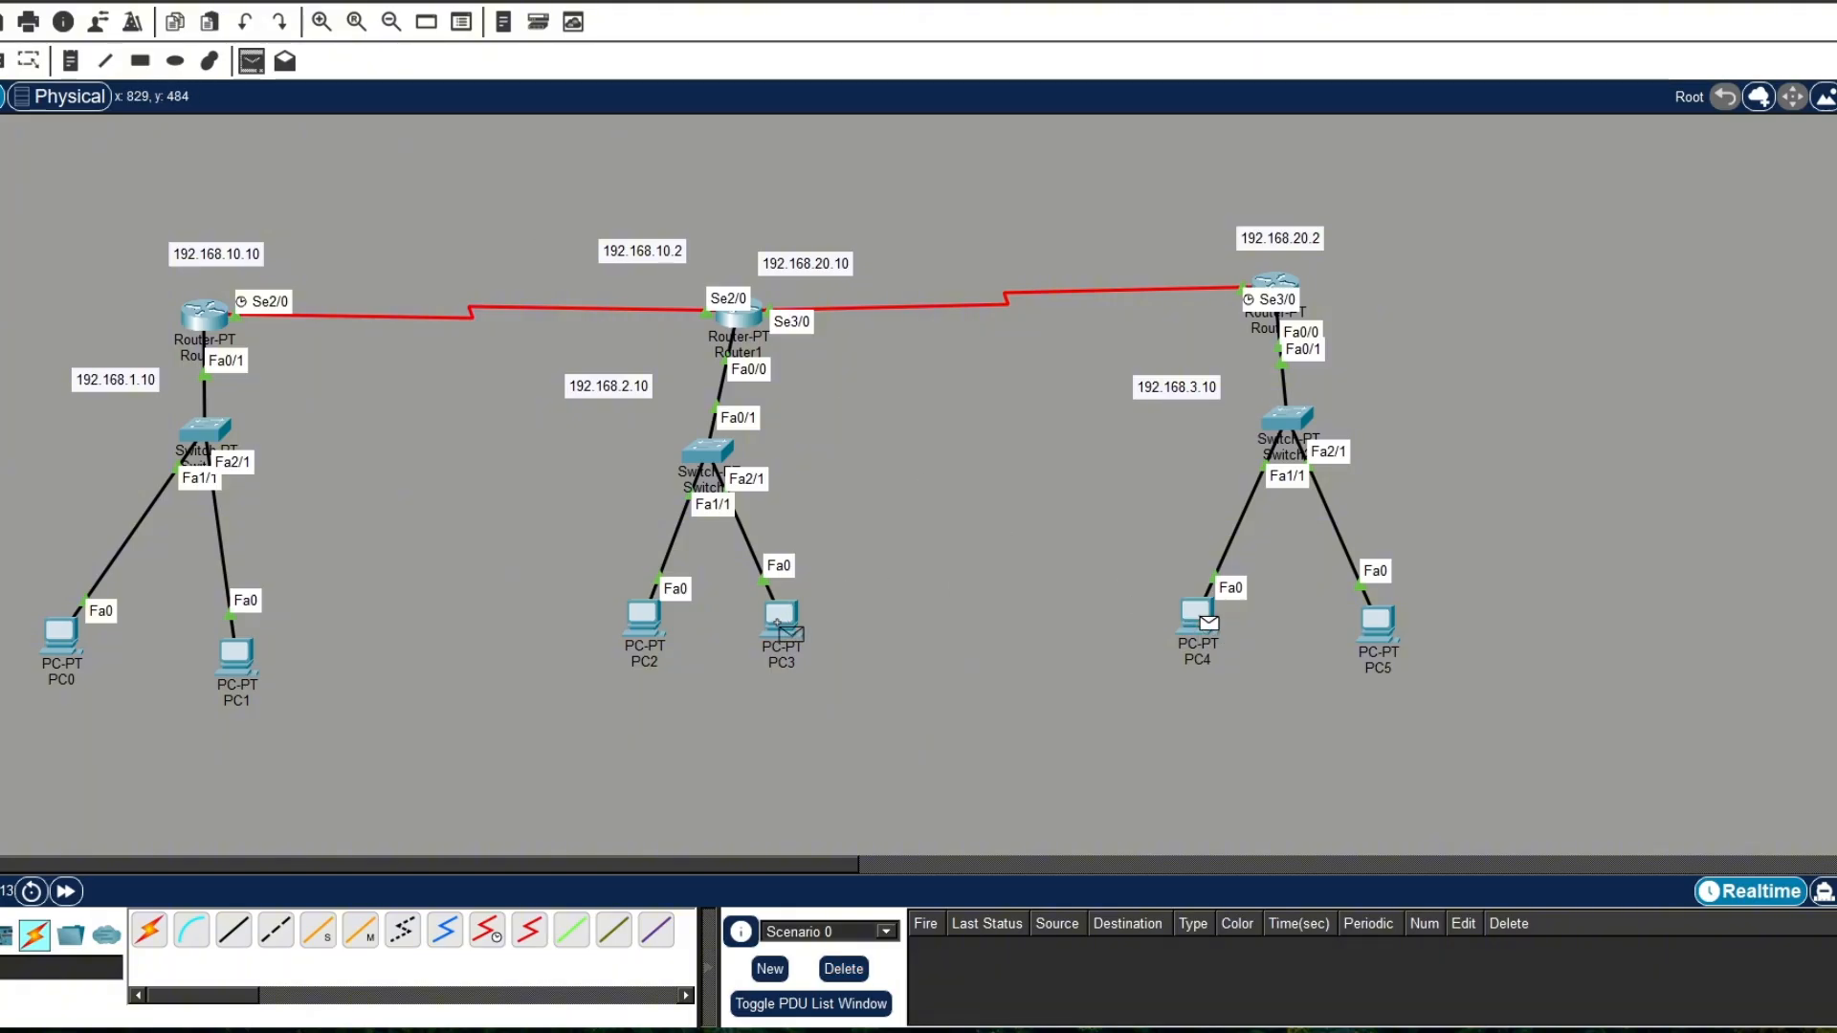
left_click(784, 627)
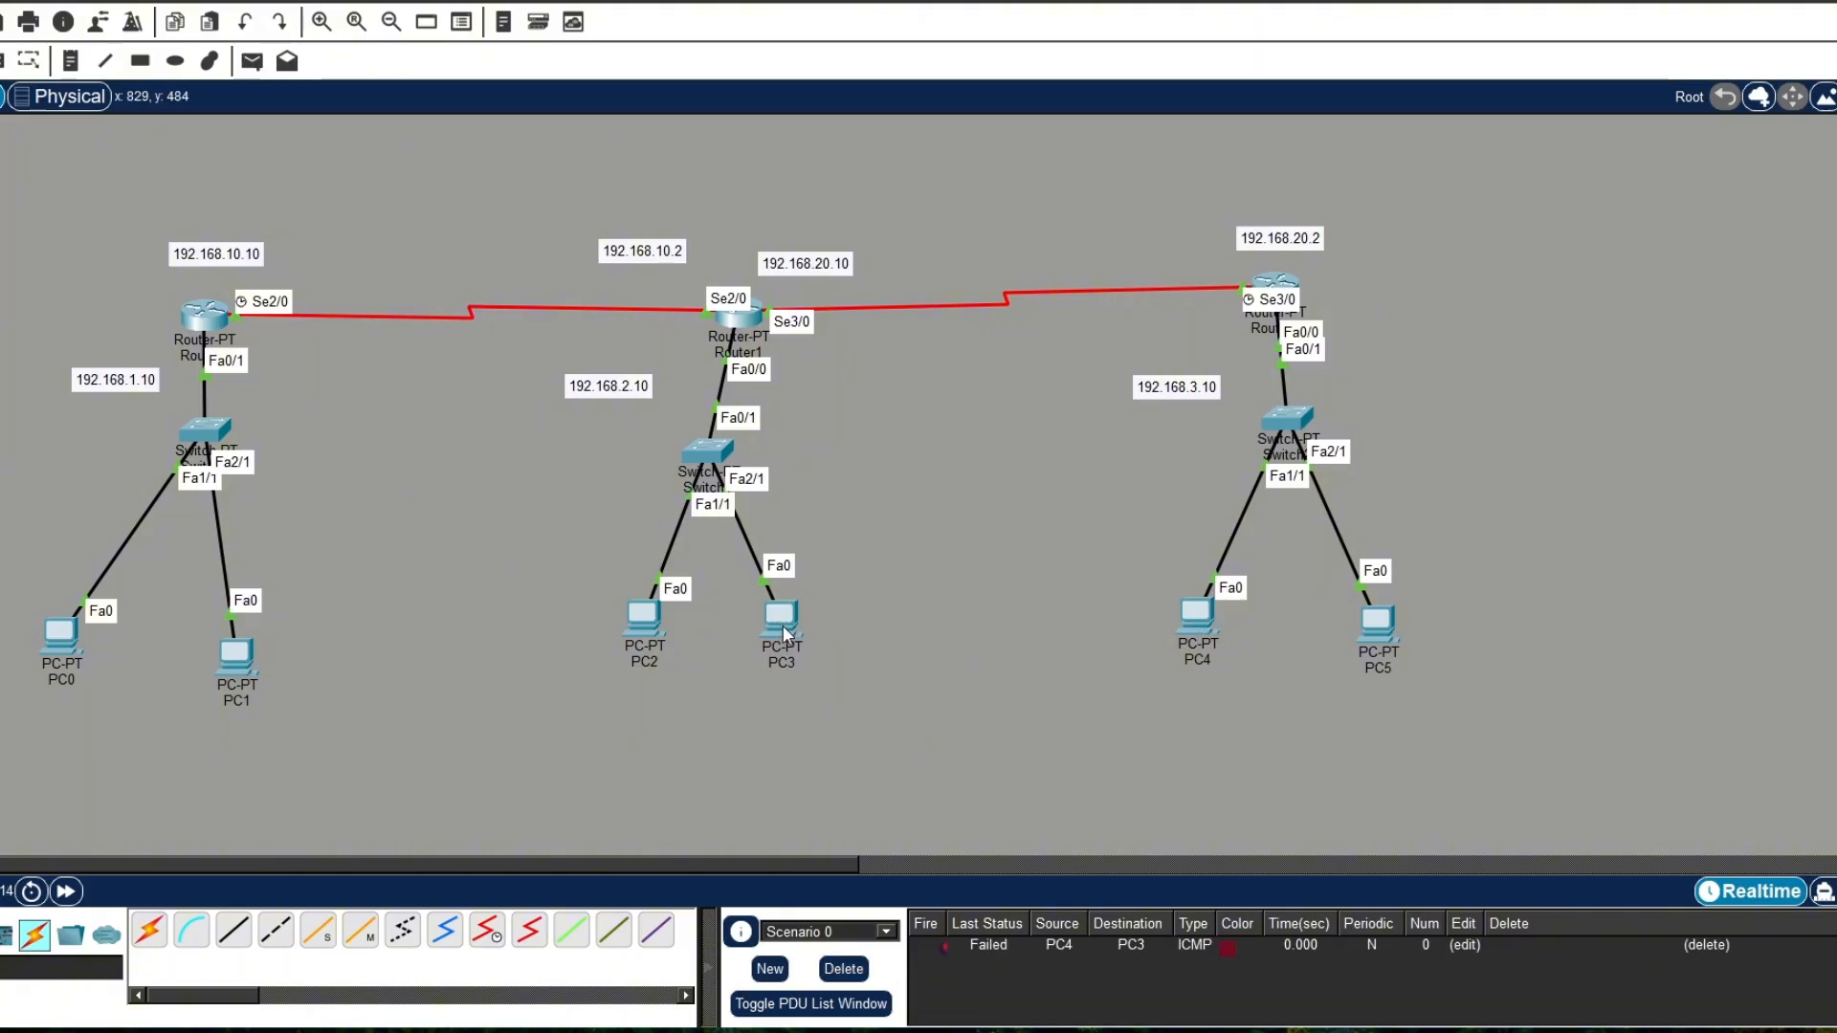
Step: Test connectivity by sending simple PDUs from PC5 to PC2 and from PC5 to PC3
left_click(253, 61)
left_click(1378, 632)
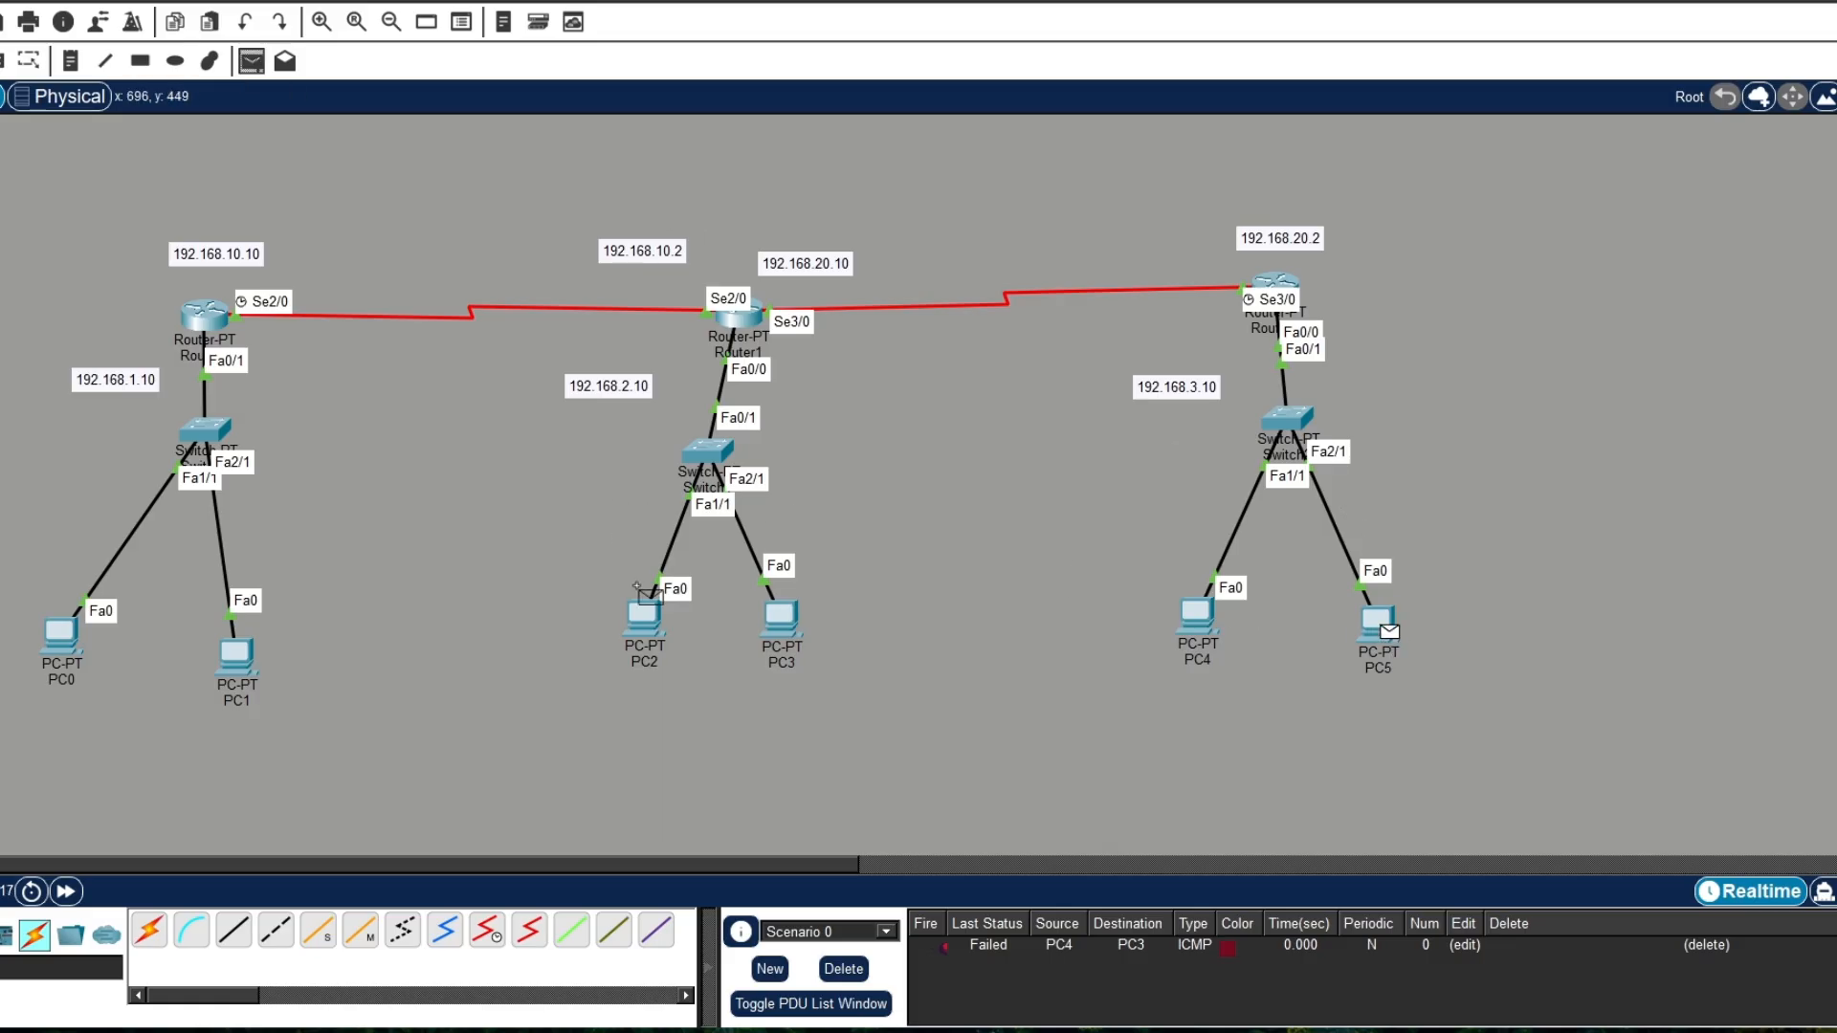
left_click(656, 609)
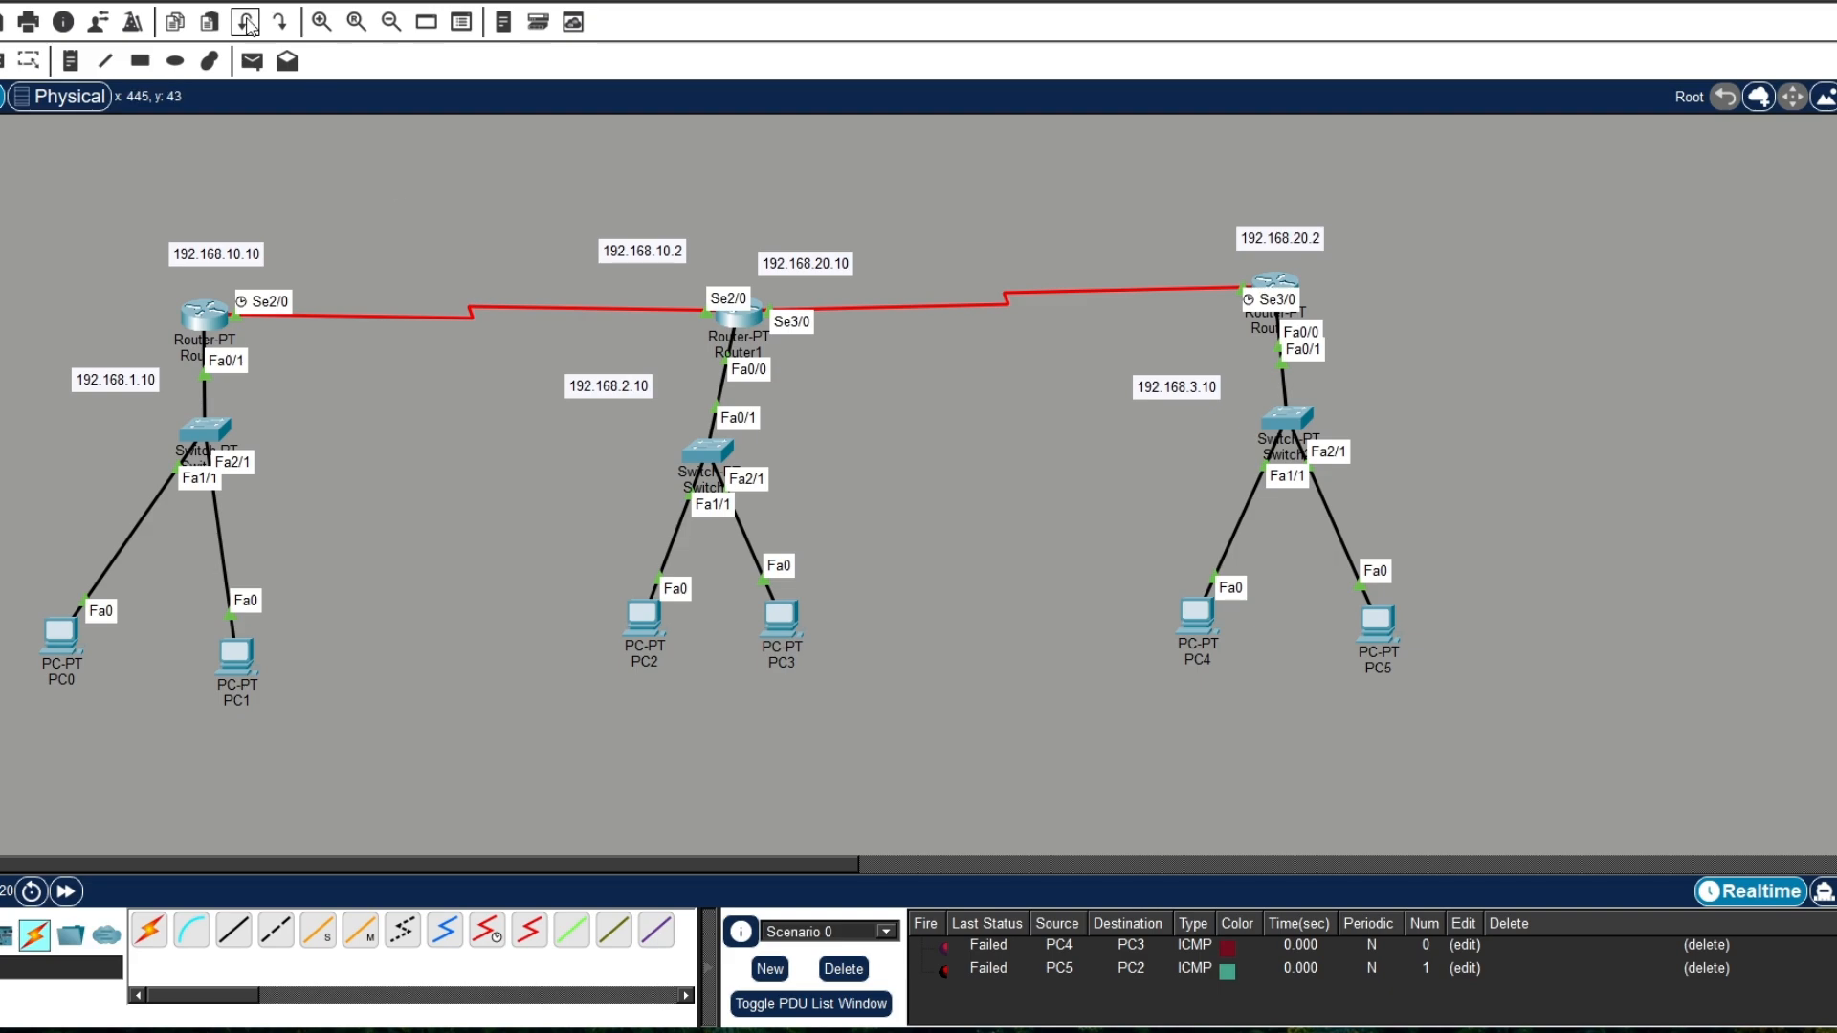
left_click(253, 61)
left_click(1378, 627)
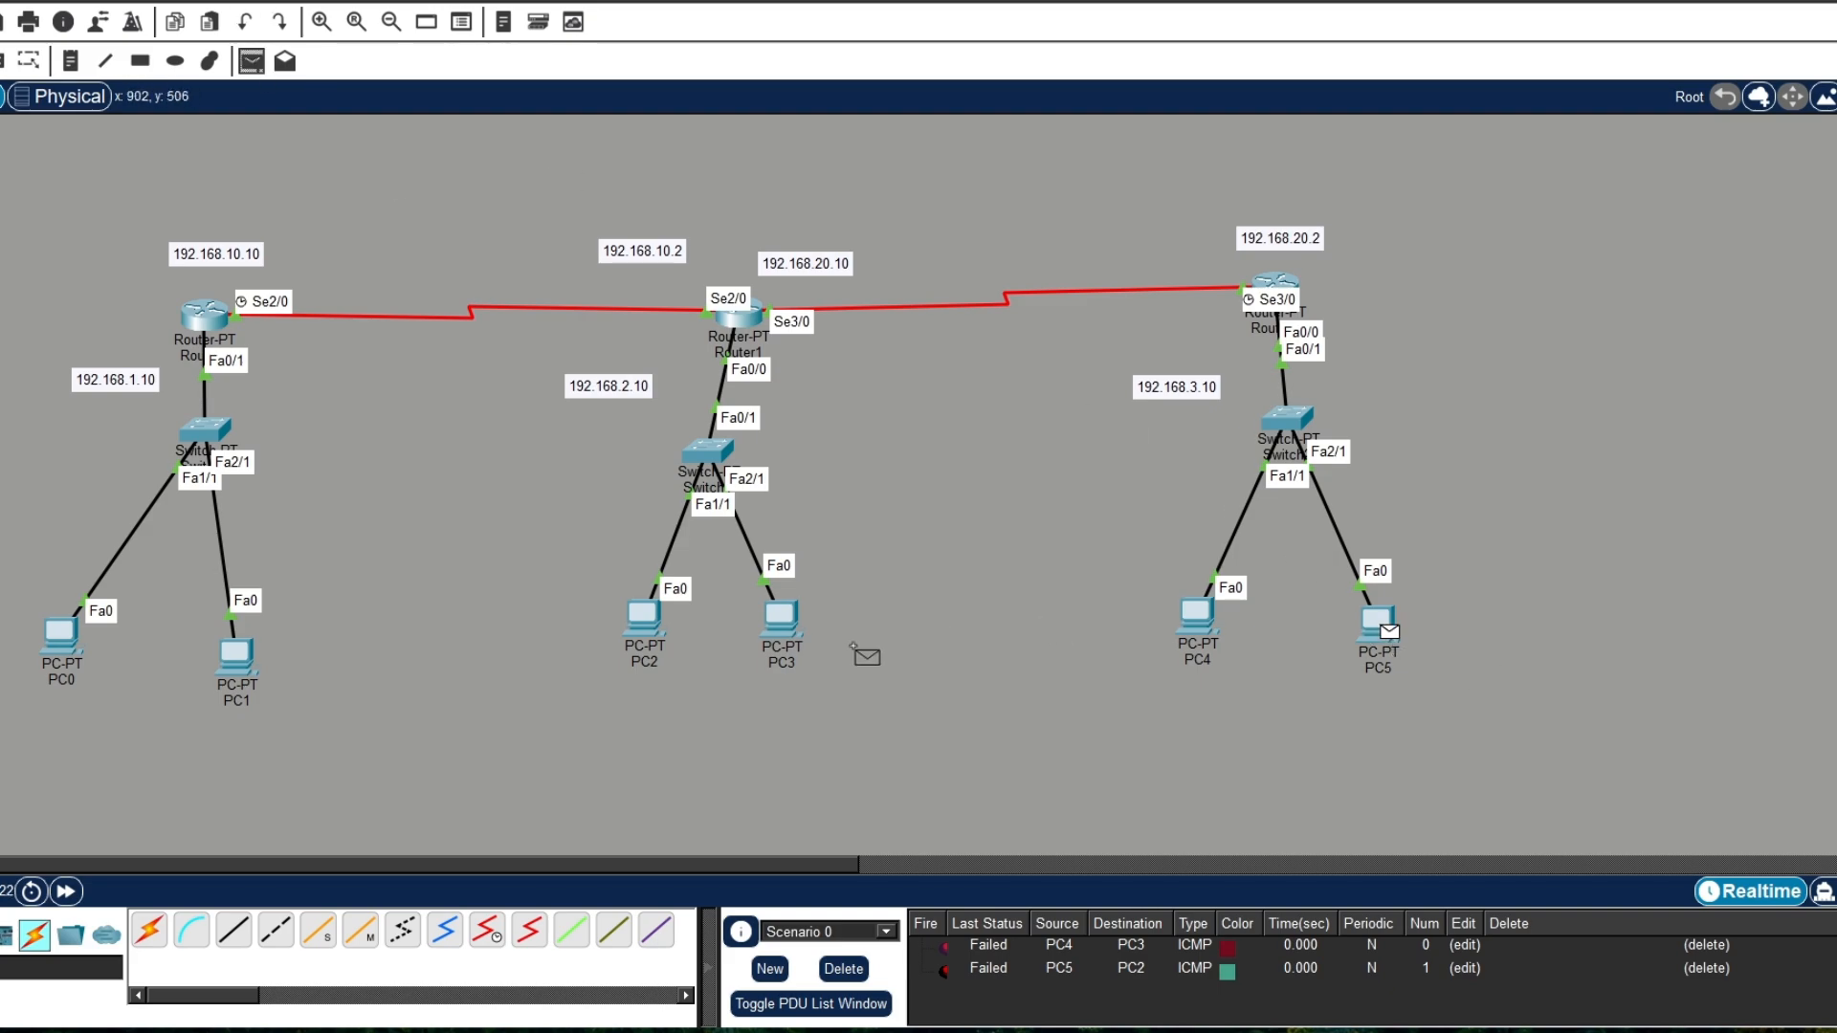
left_click(784, 620)
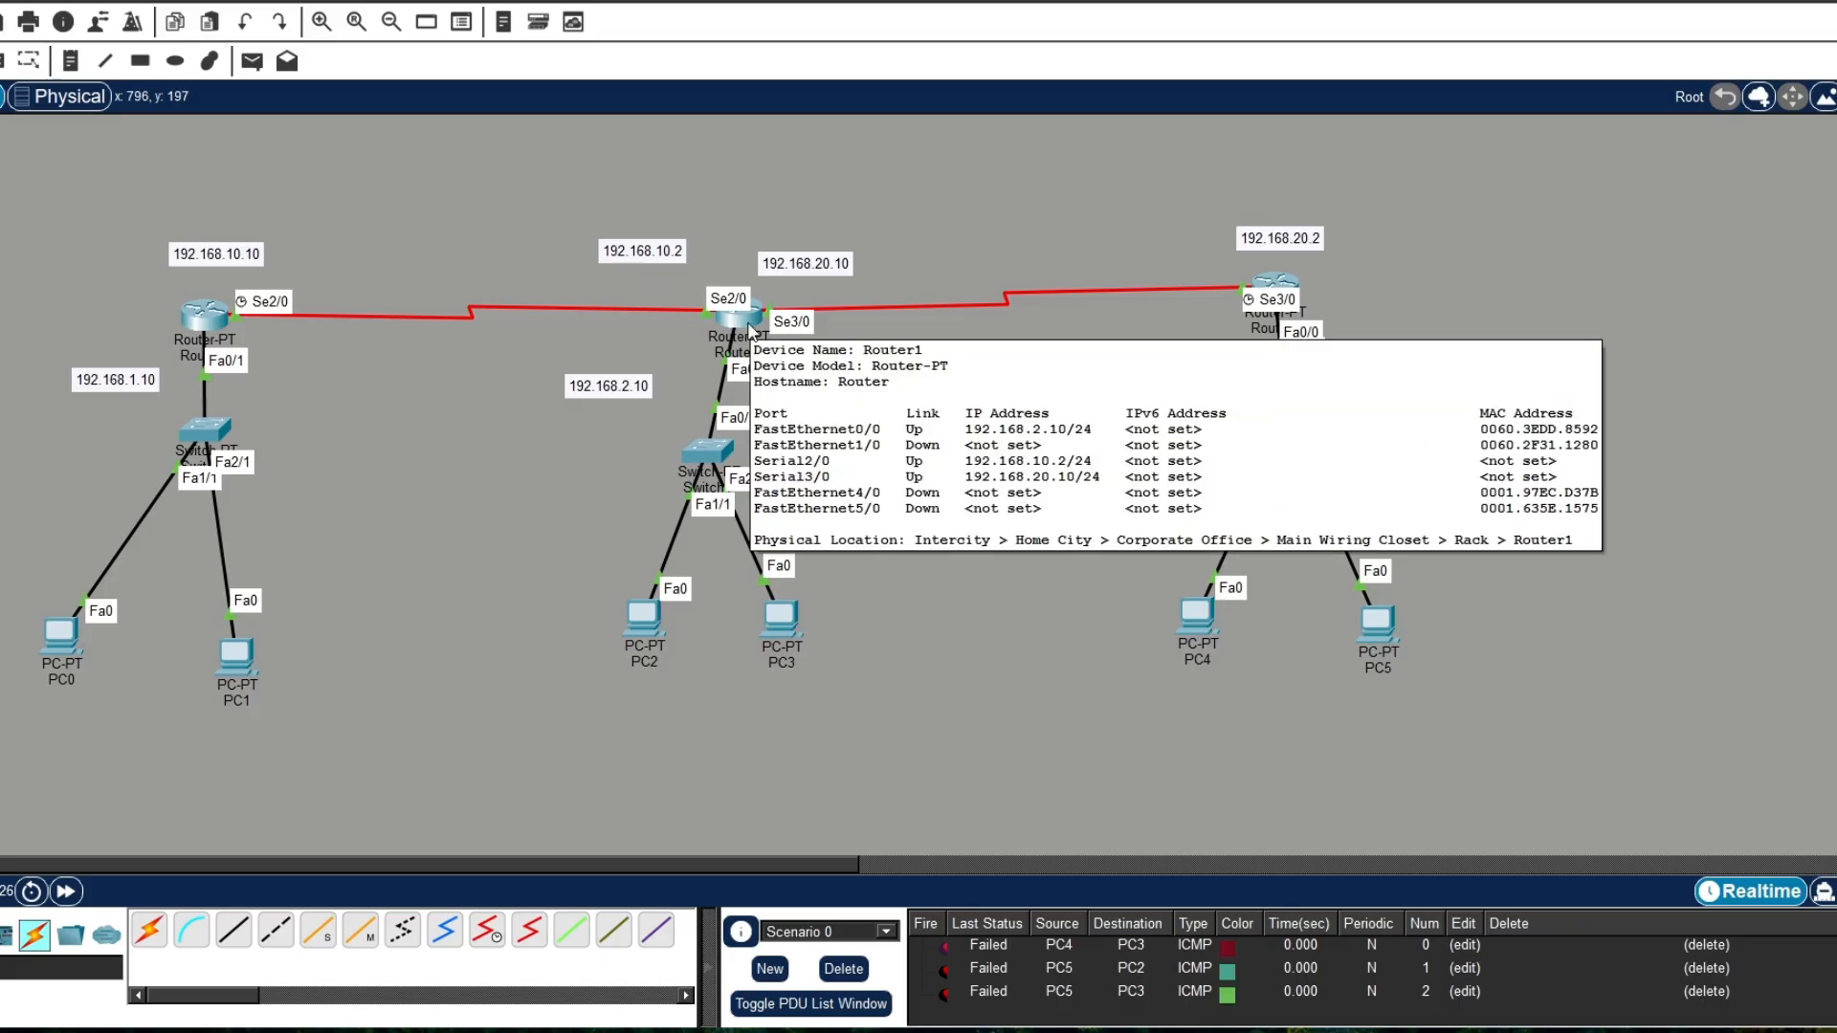
Step: Review the static route commands in the CLI histories of Router1 and Router0, closing each router window after checking
left_click(736, 318)
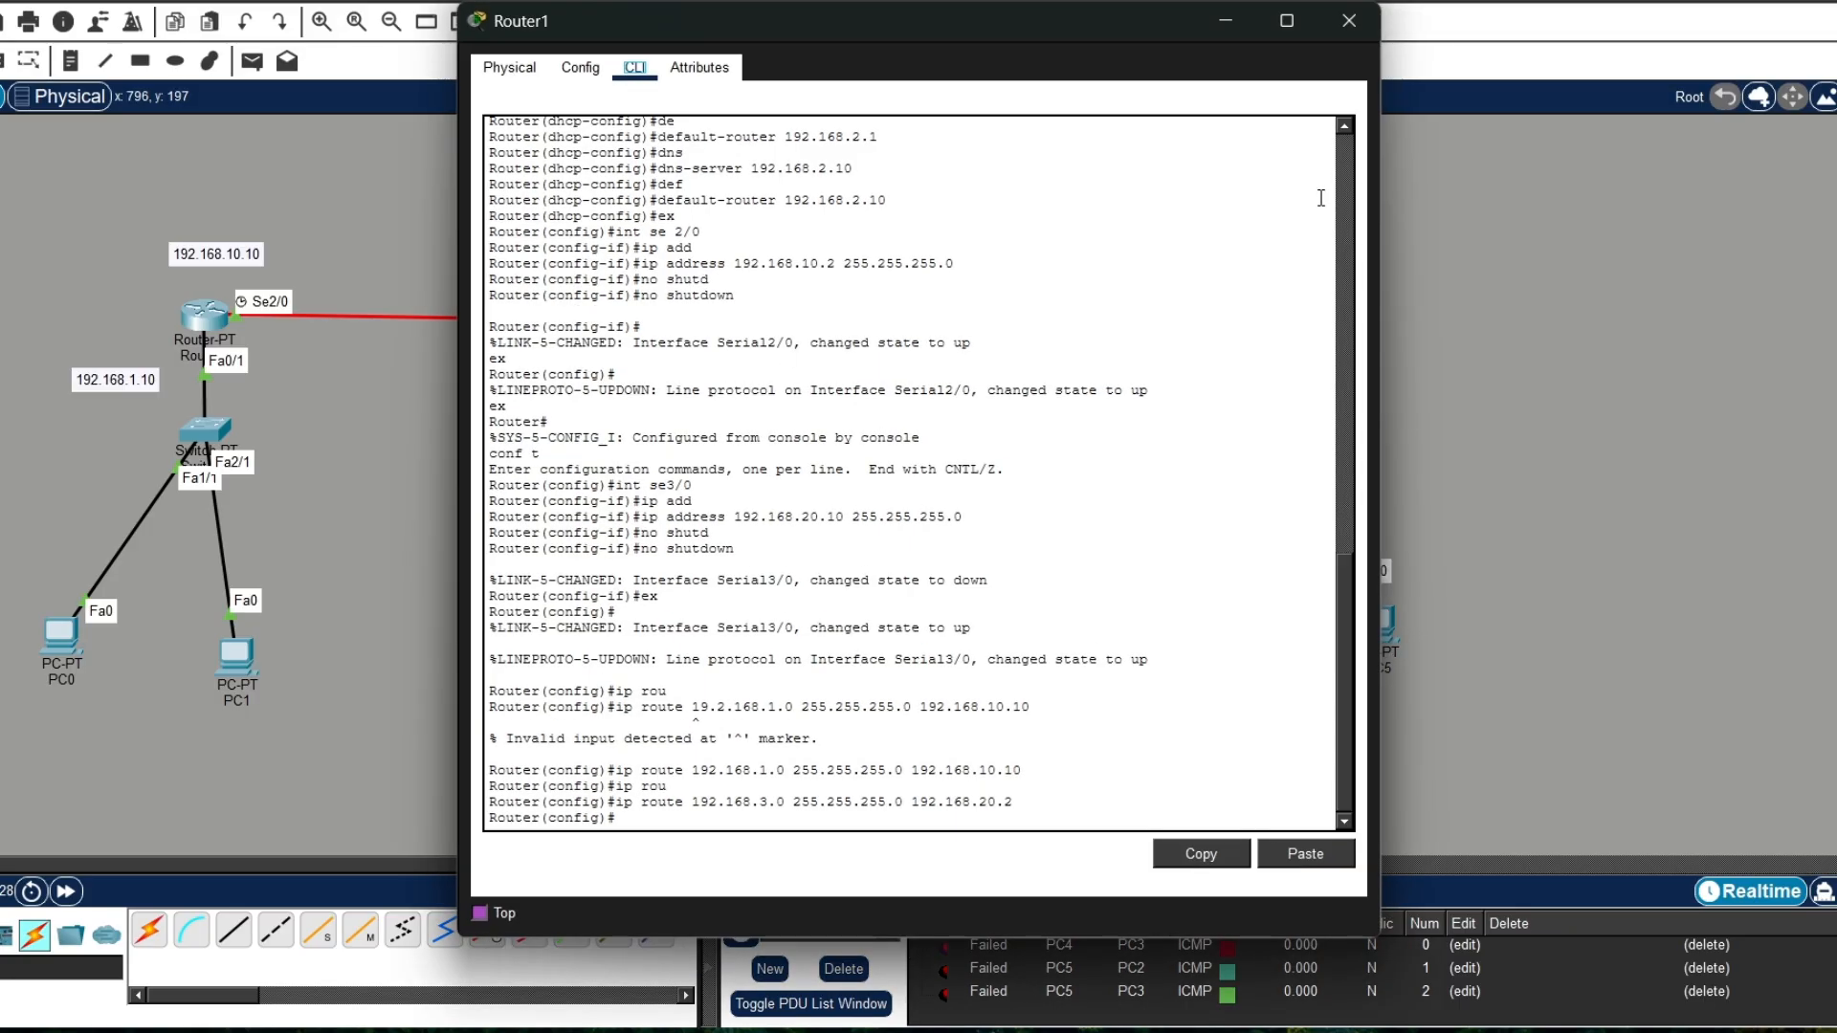
left_click(1349, 20)
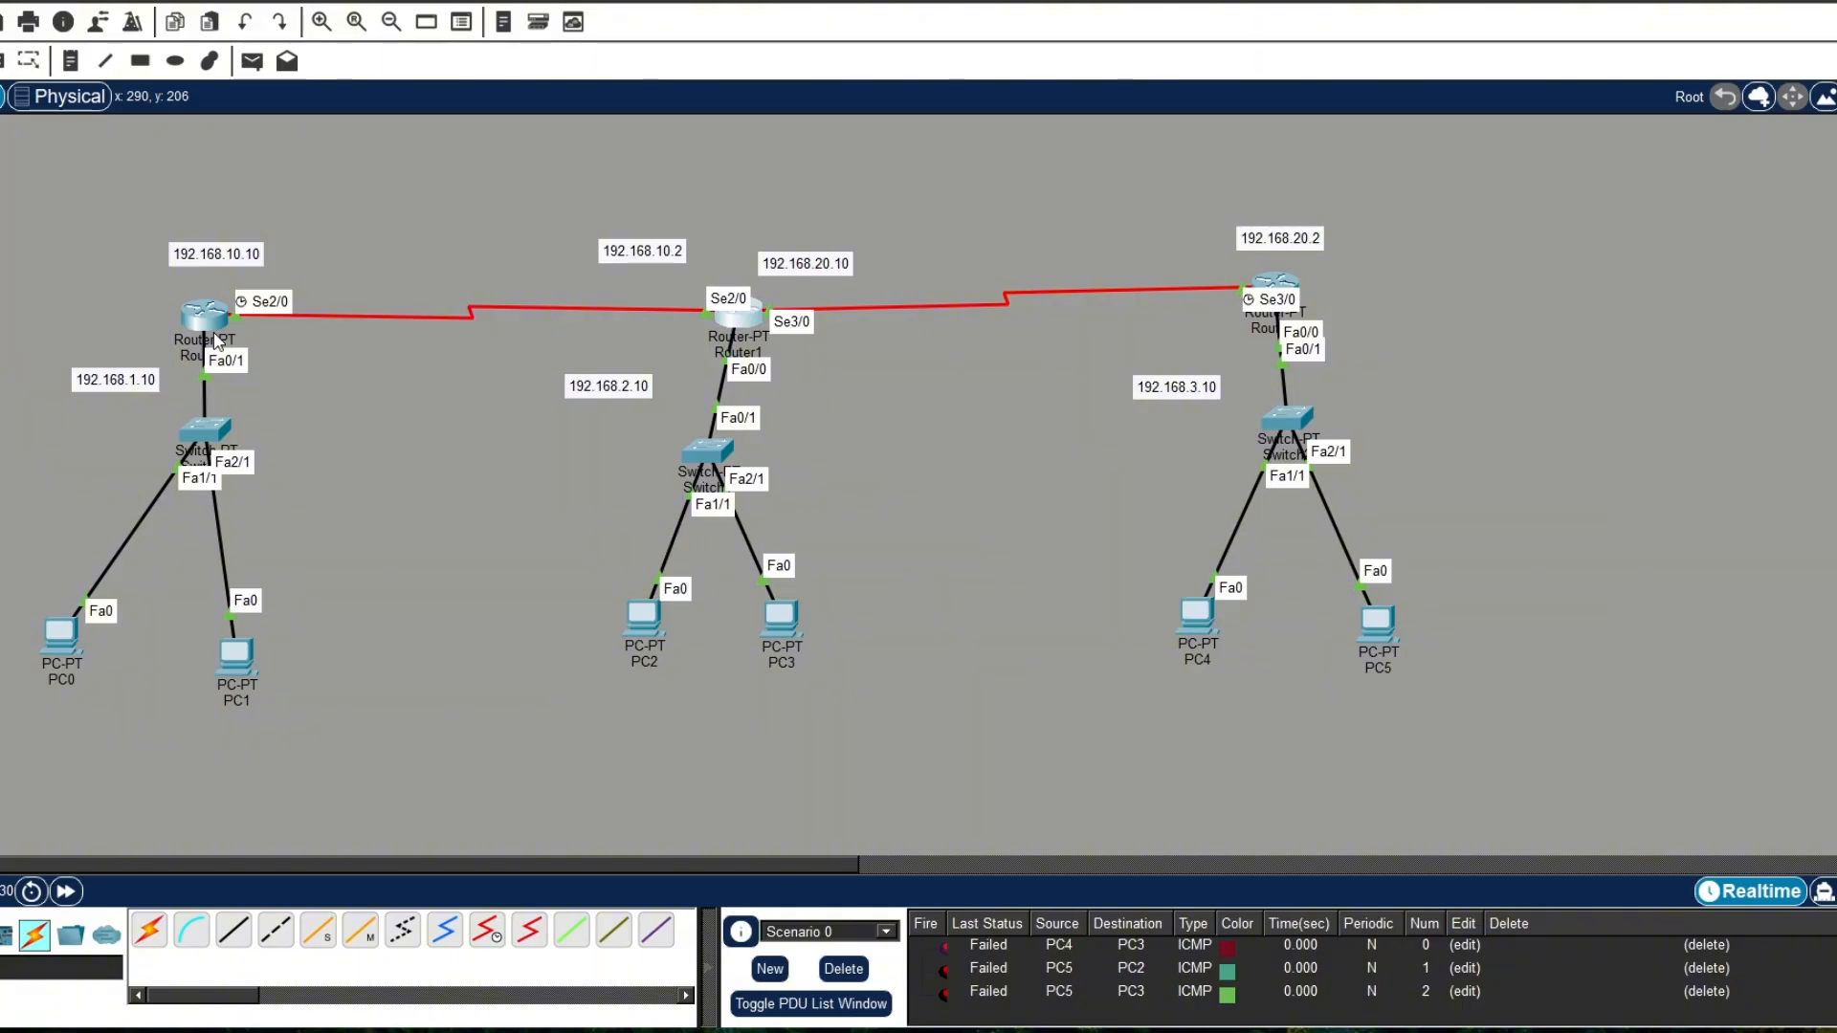
mouse_move(218, 331)
left_click(205, 324)
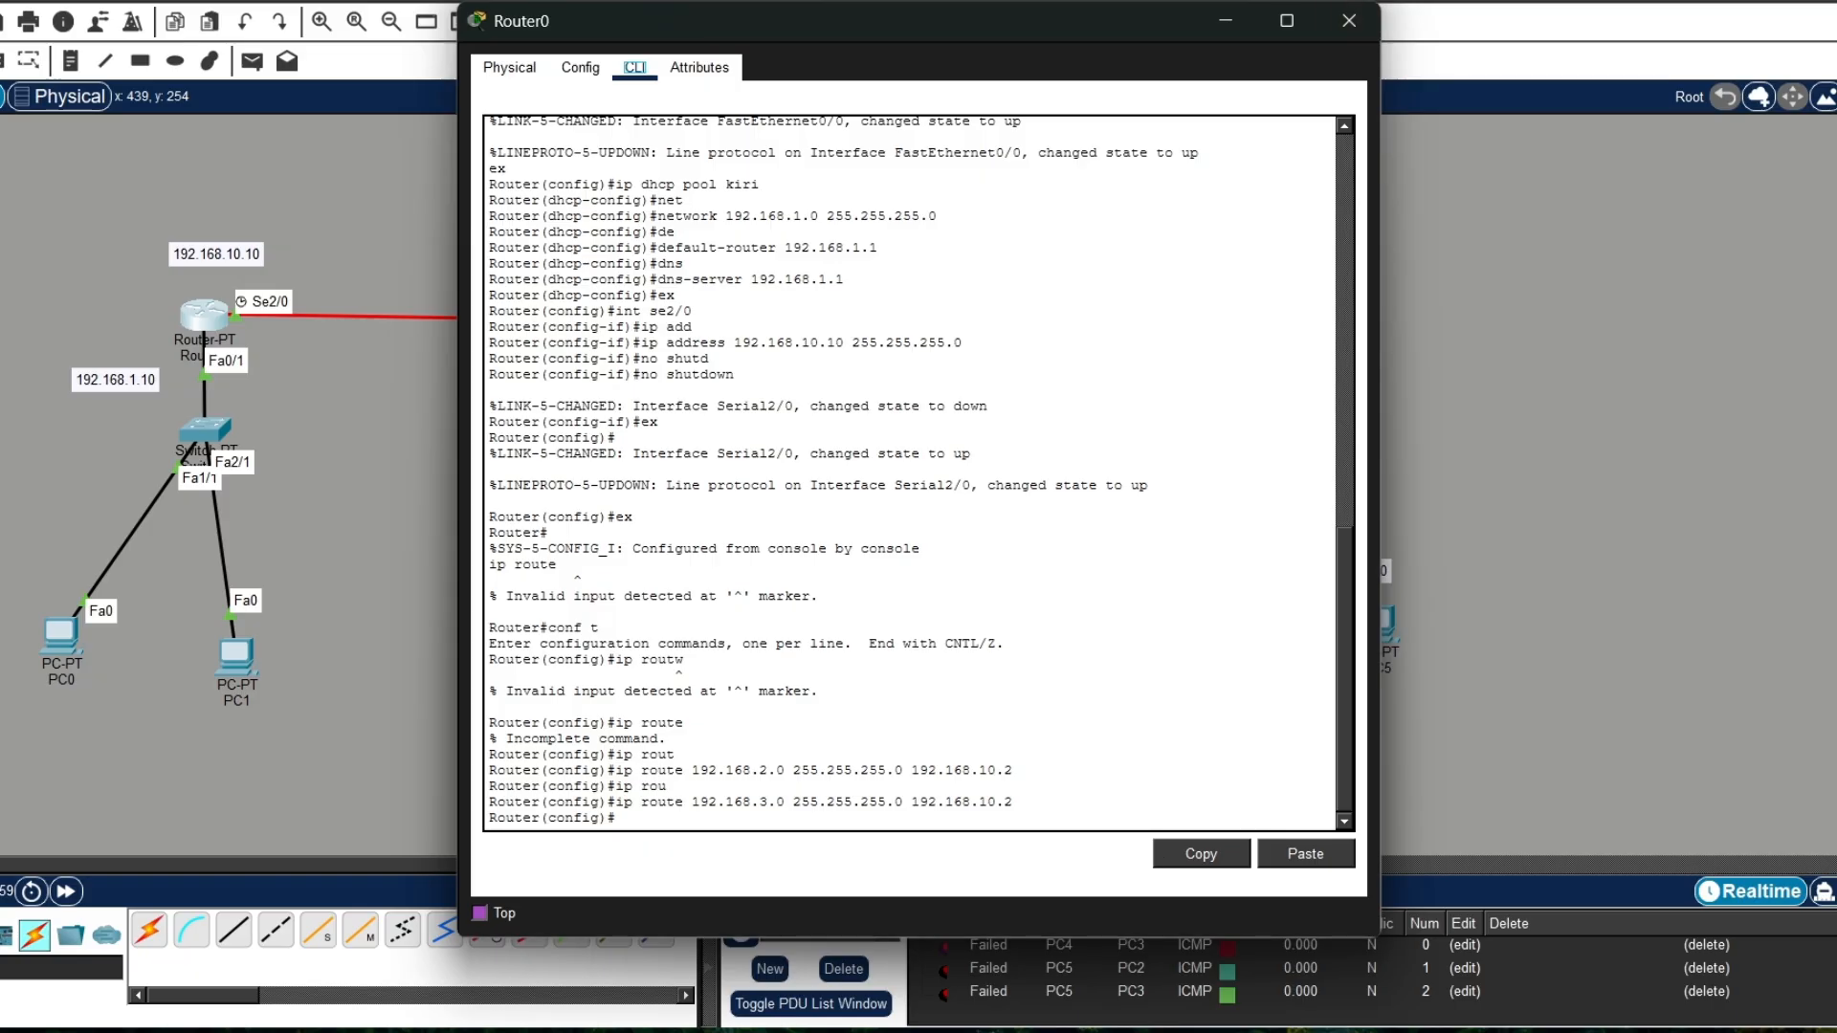
left_click(1351, 21)
left_click(747, 316)
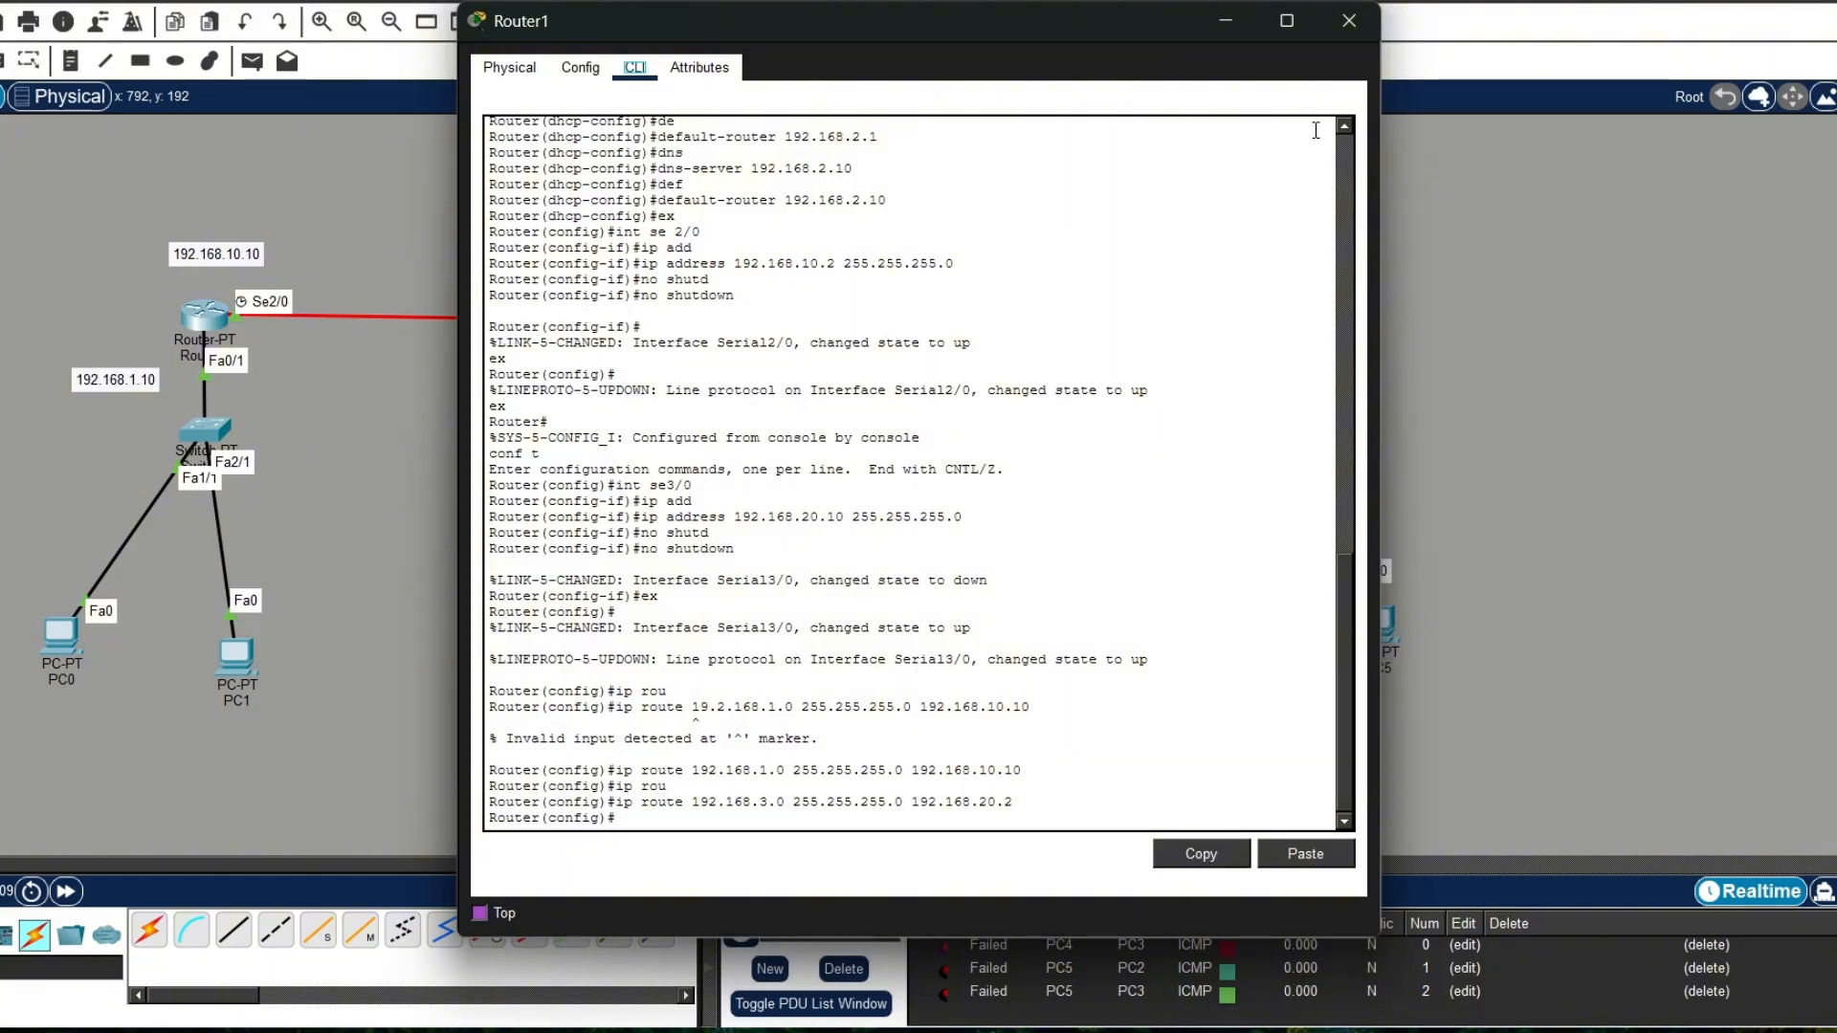
left_click(1374, 26)
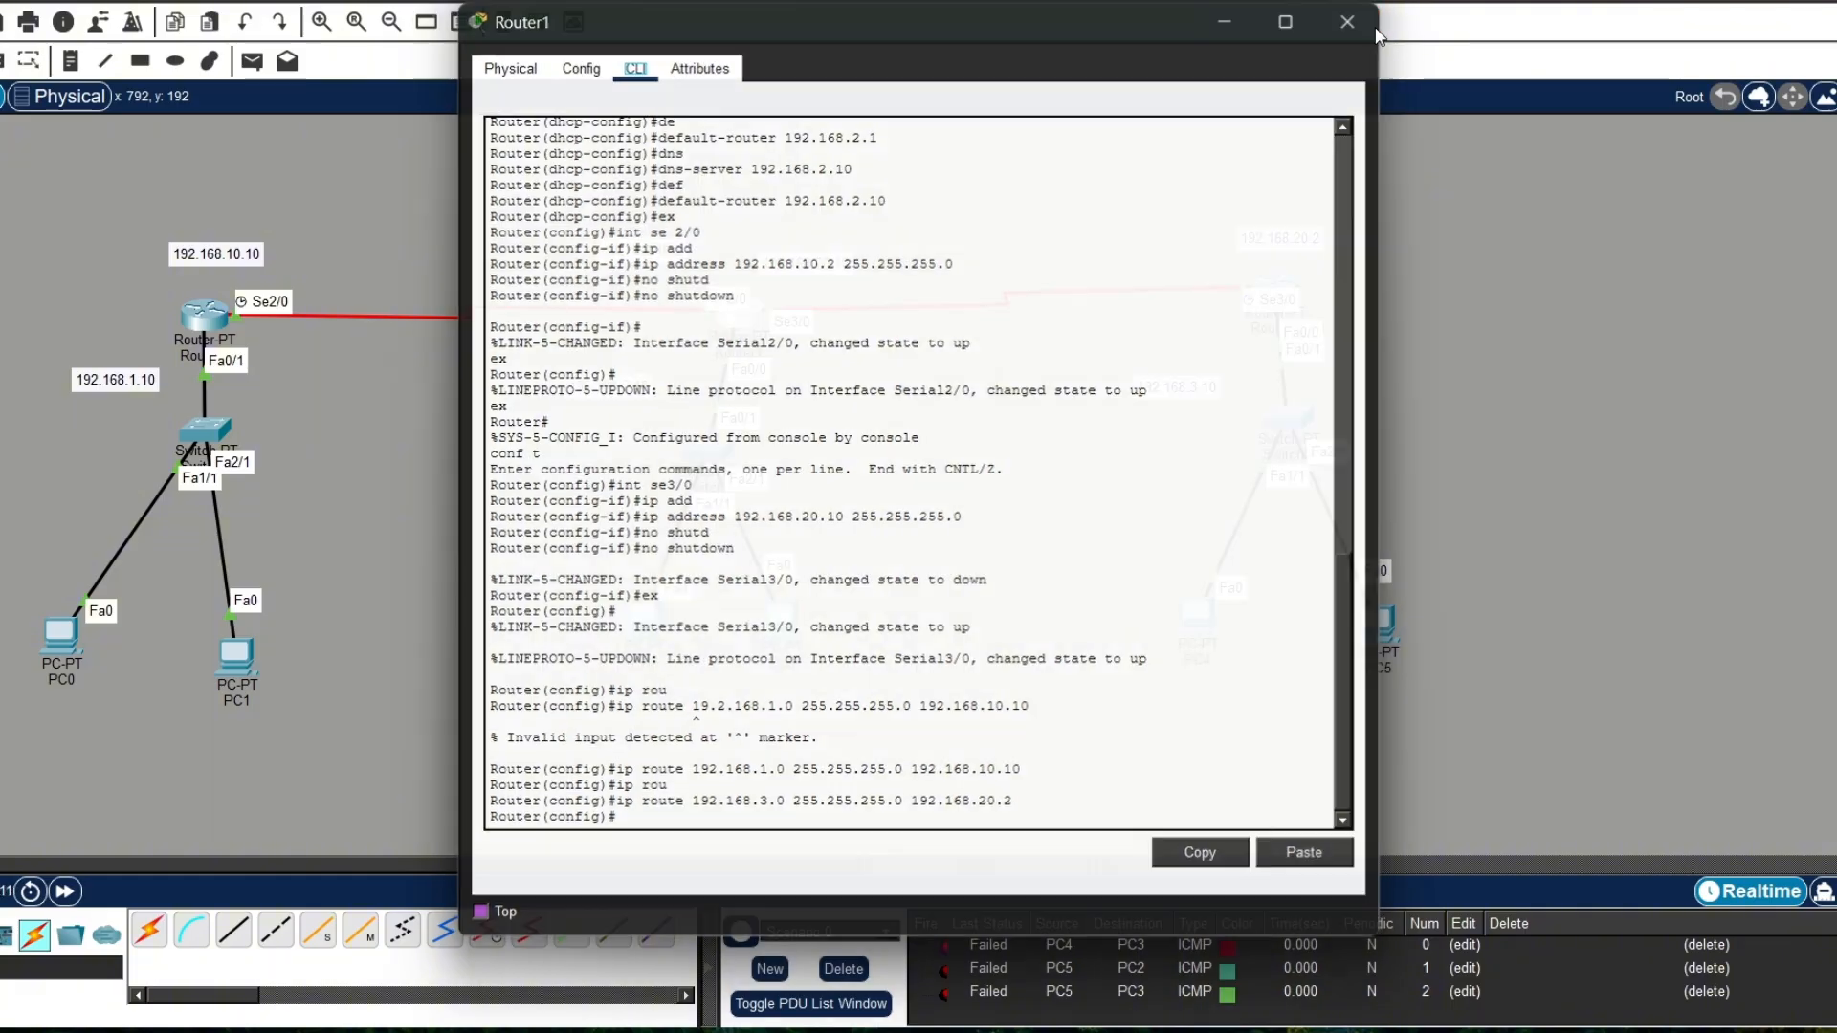
Step: Open Router2's command line at its configuration prompt and review the static route commands entered there
left_click(1278, 283)
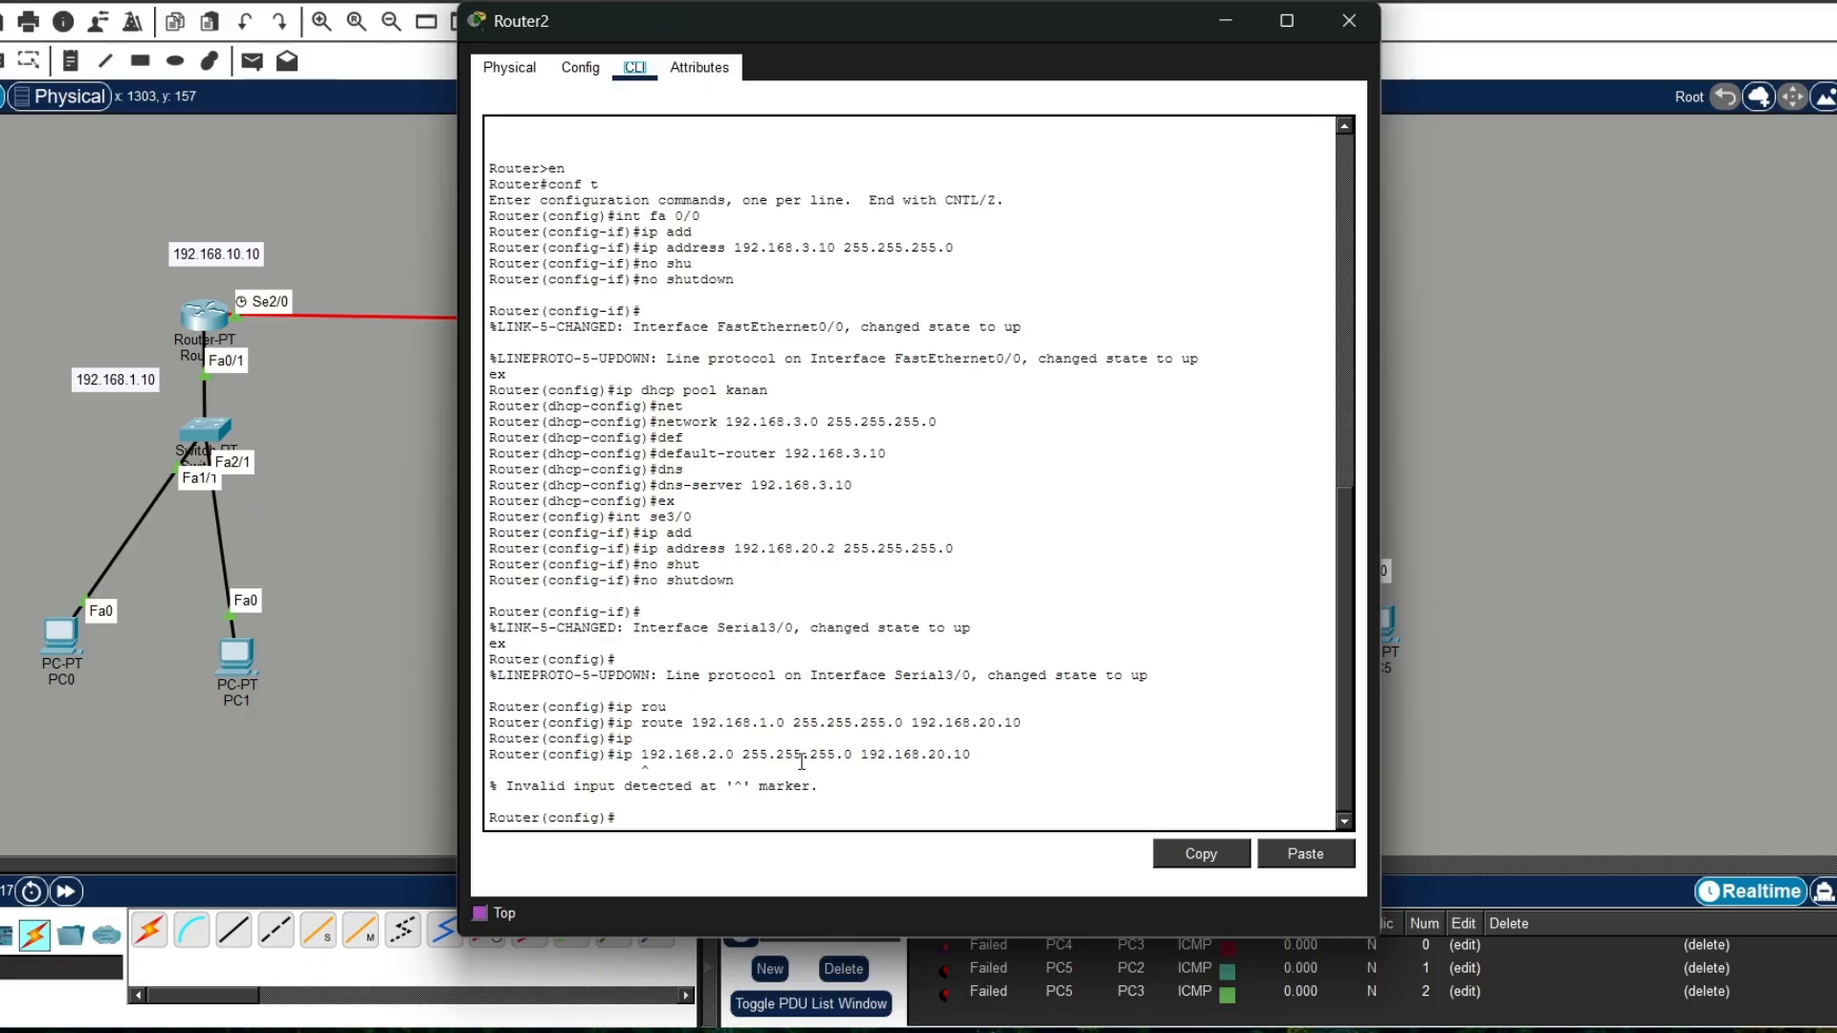
left_click(672, 820)
type("ip add")
key("Tab")
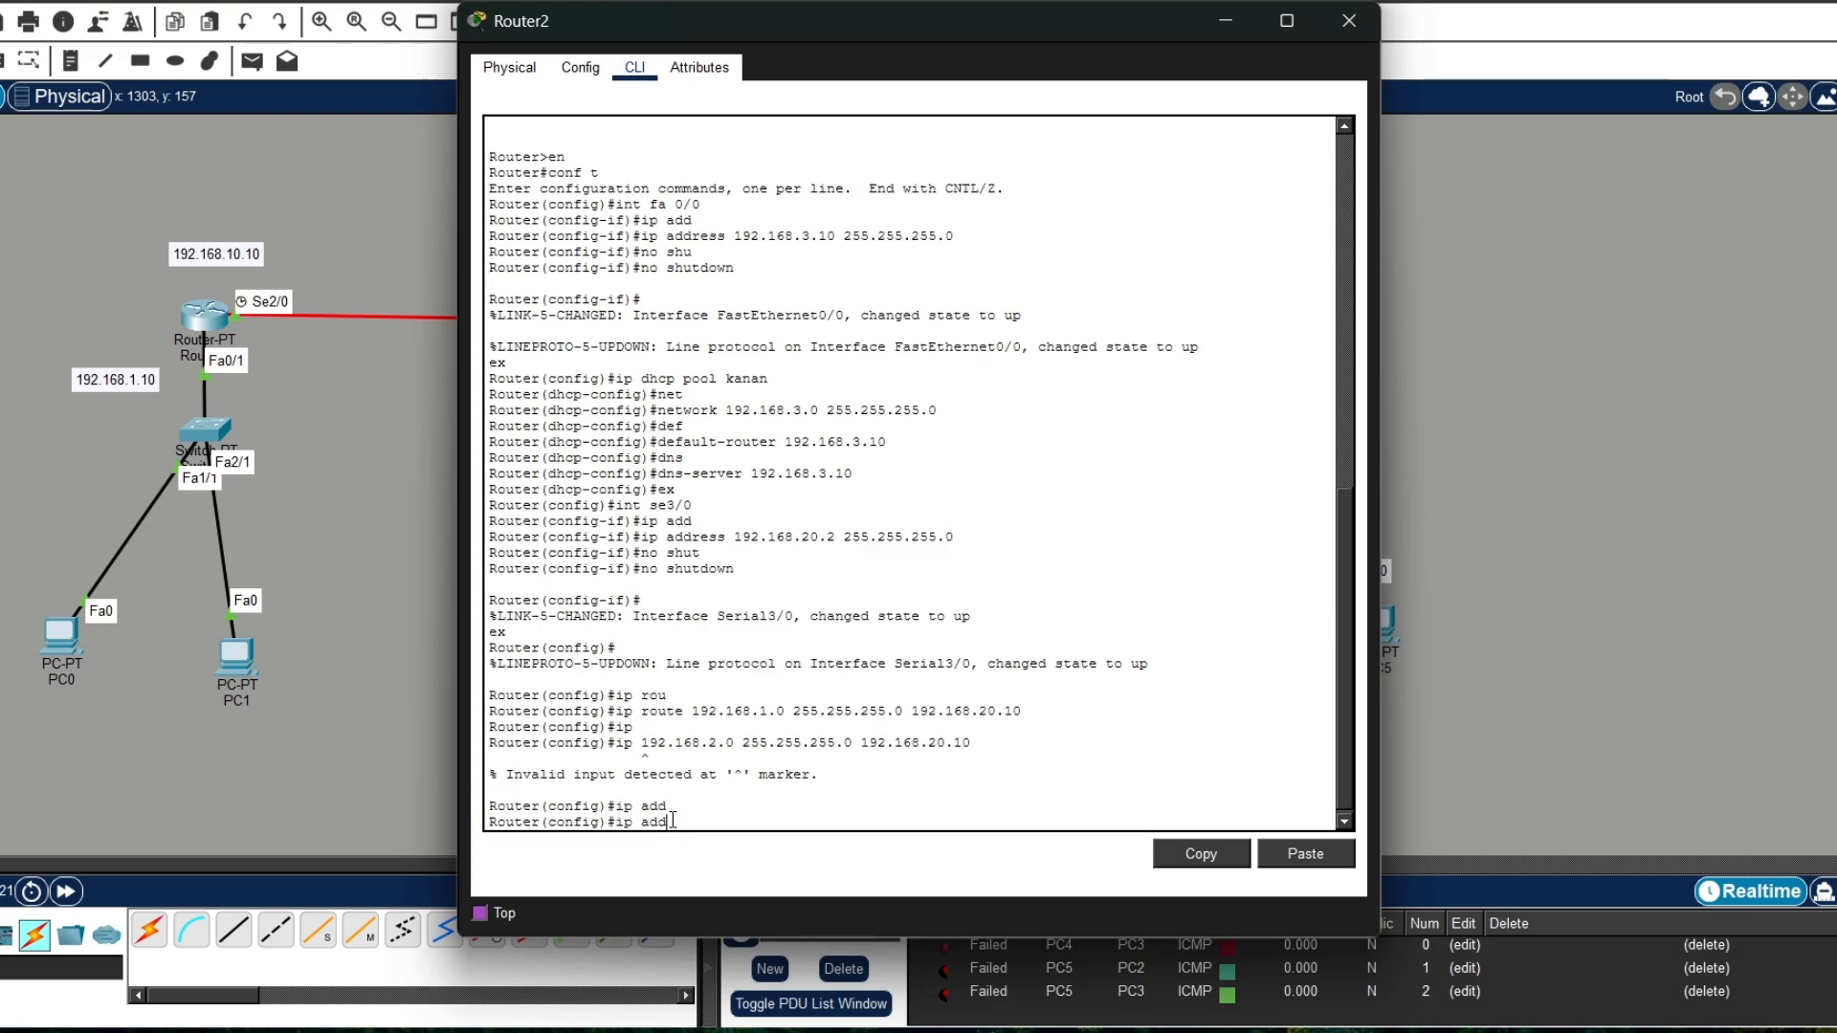
type("192.")
key("BackSpace")
key("BackSpace")
key("BackSpace")
key("BackSpace")
key("Tab")
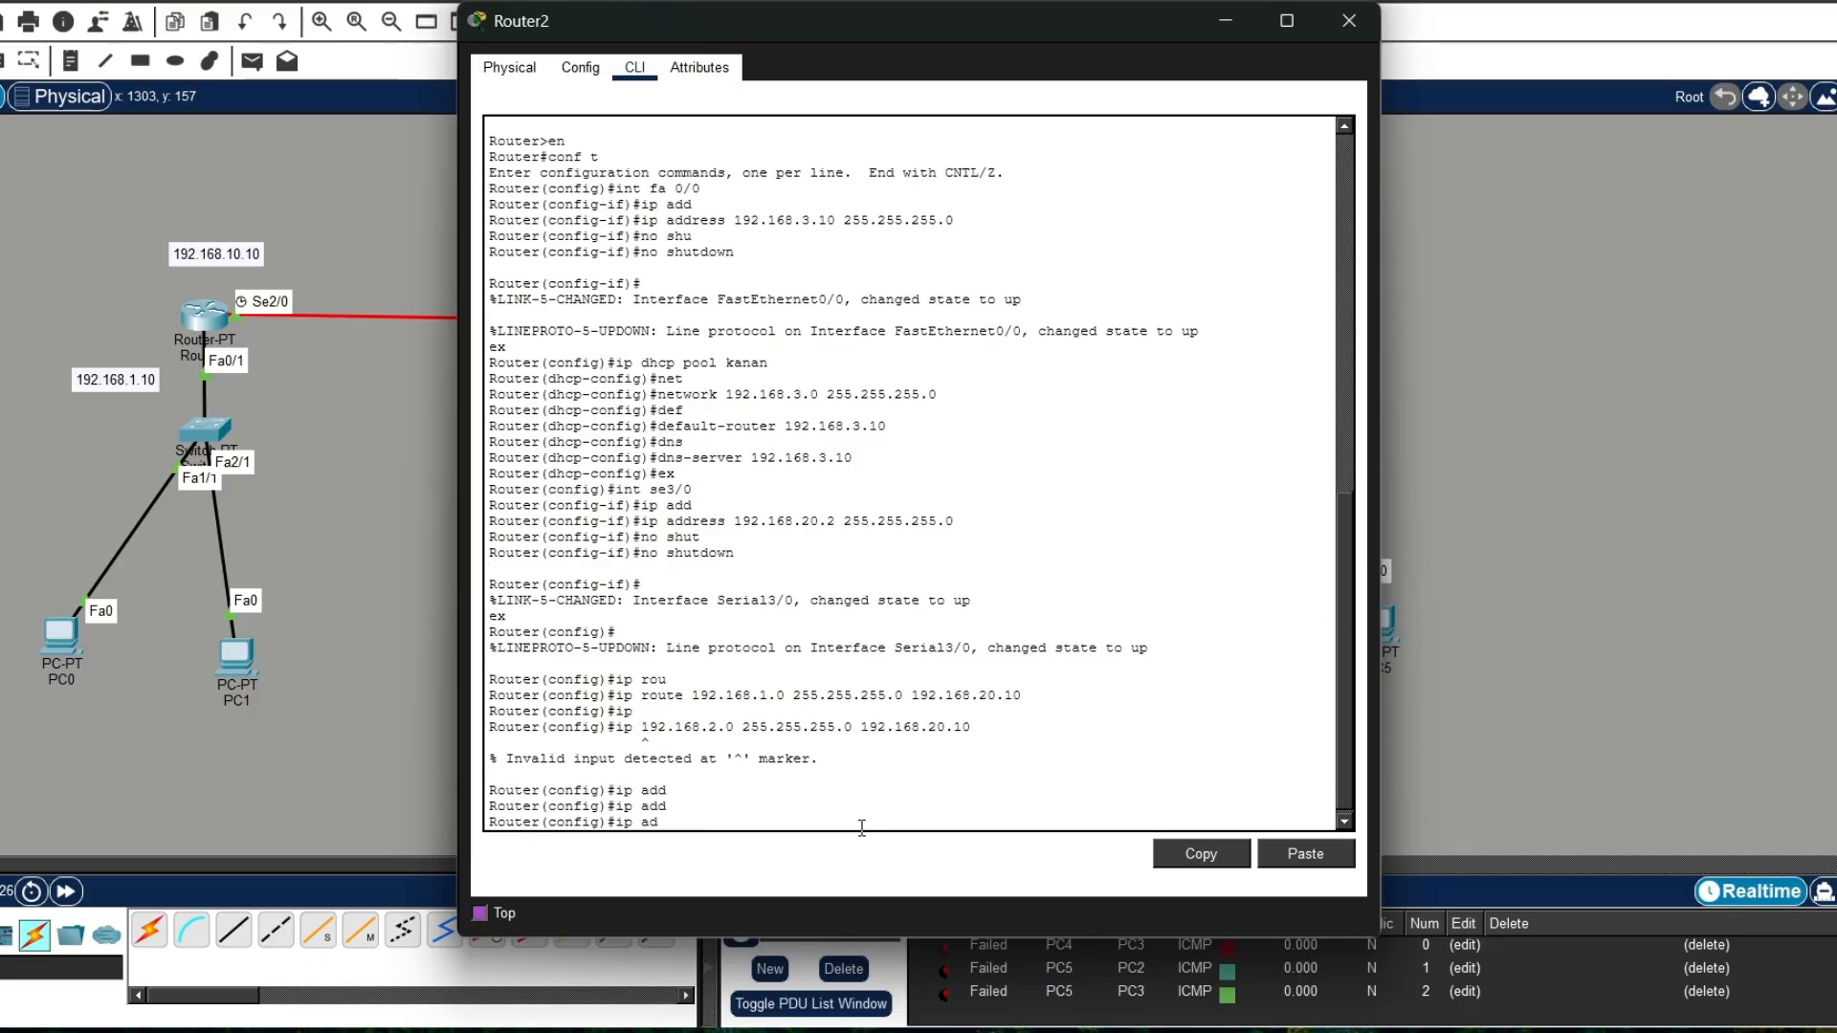
key("BackSpace")
Step: Add a static route on Router2 to network 192.168.2.0 255.255.255.0 via 192.168.20.10, and close the router window
type("rou")
key("Tab")
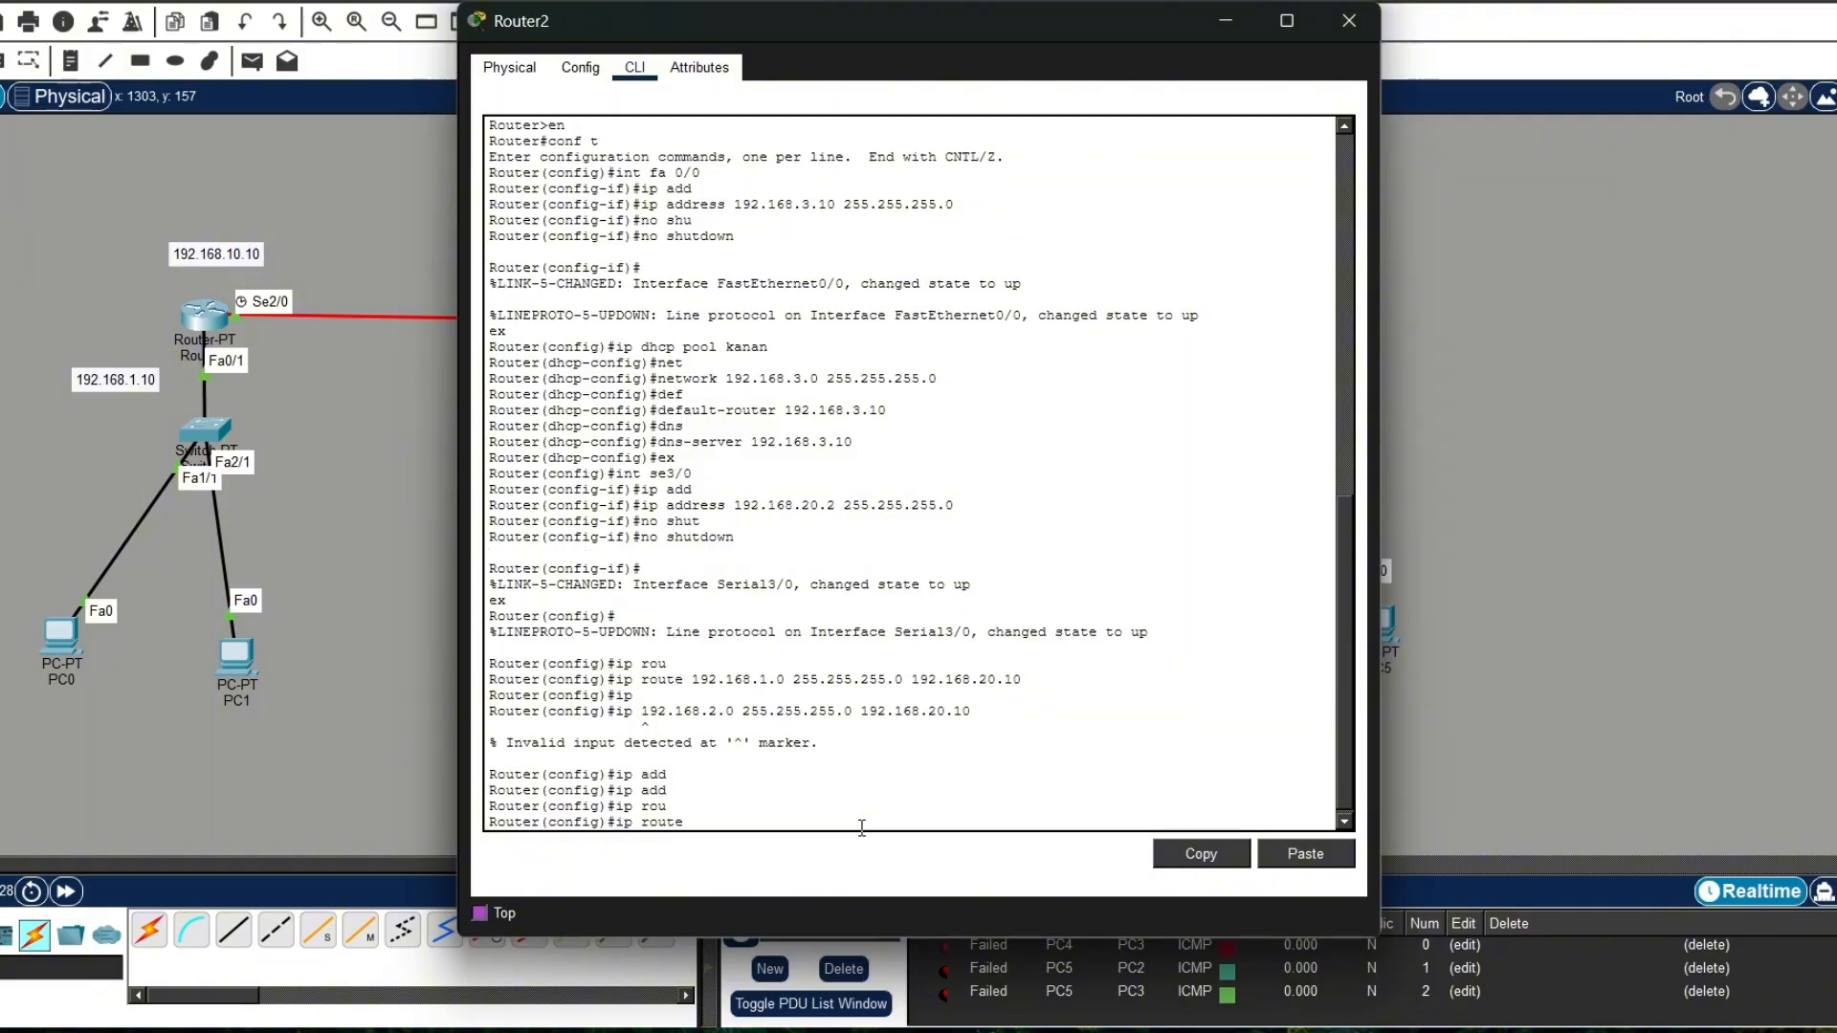
type("192.16")
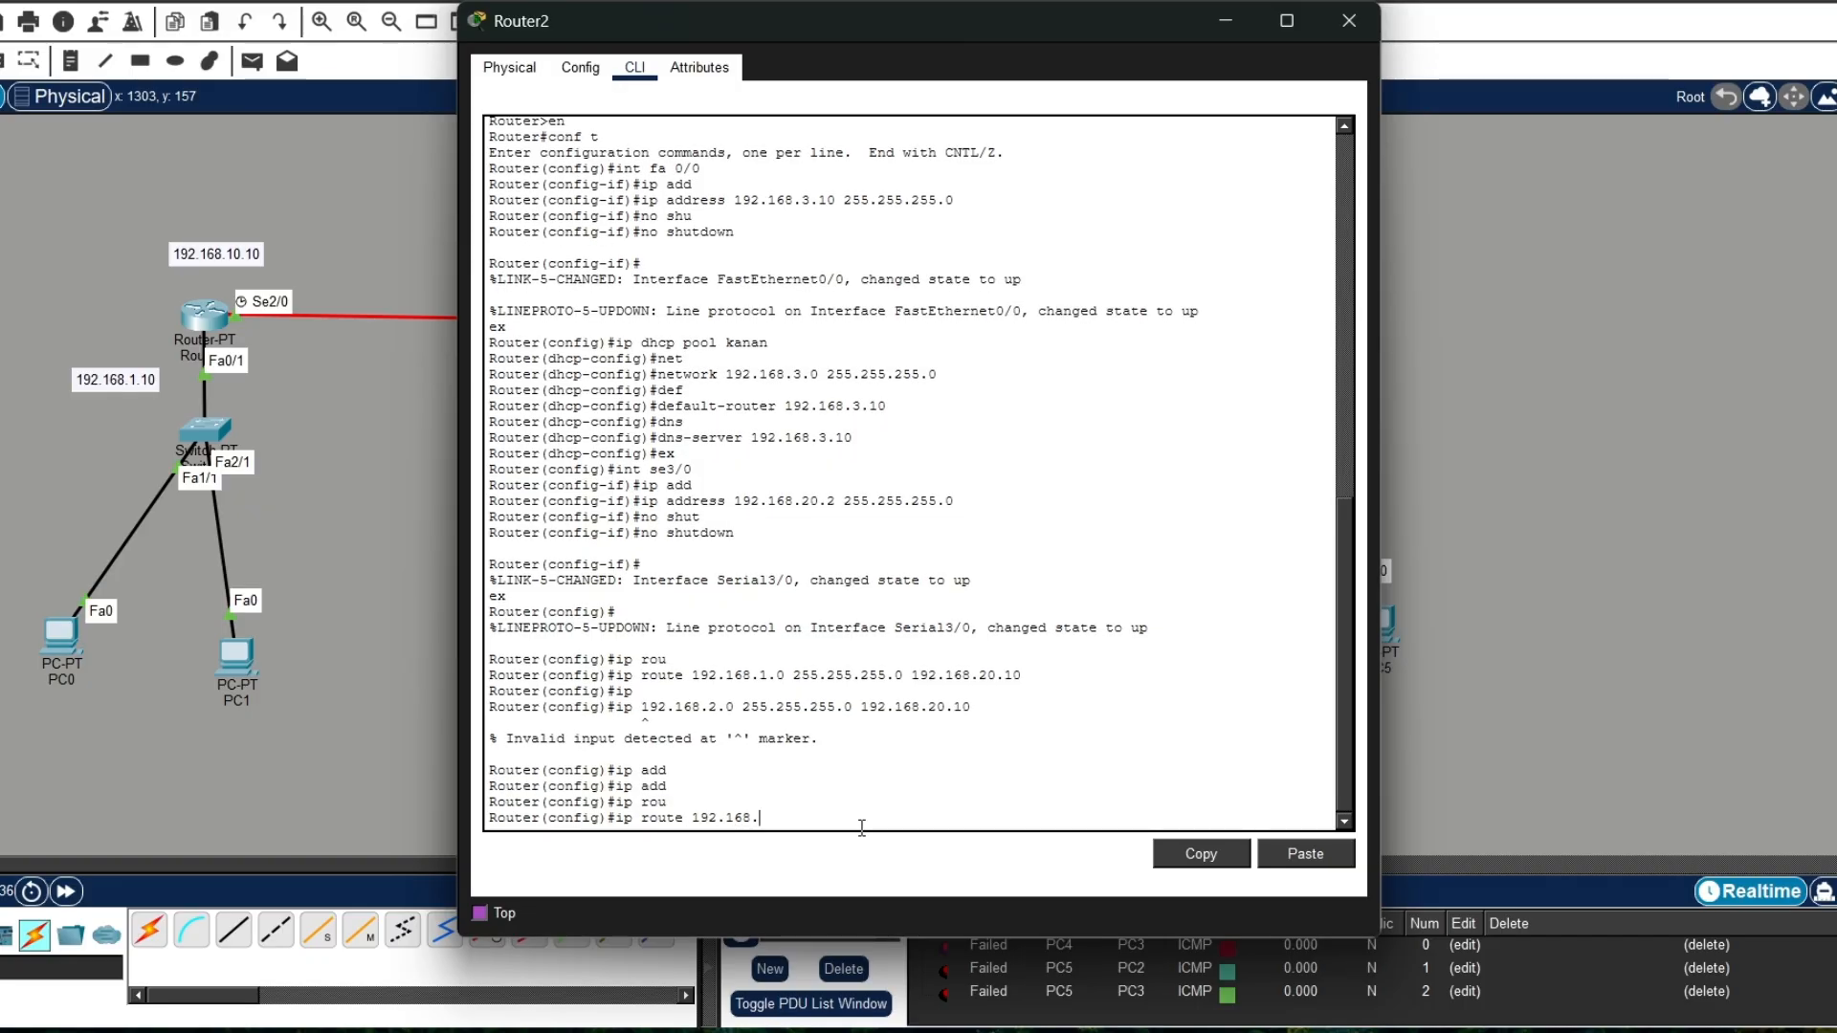
type("8.2.0 255.255.255.0 192.")
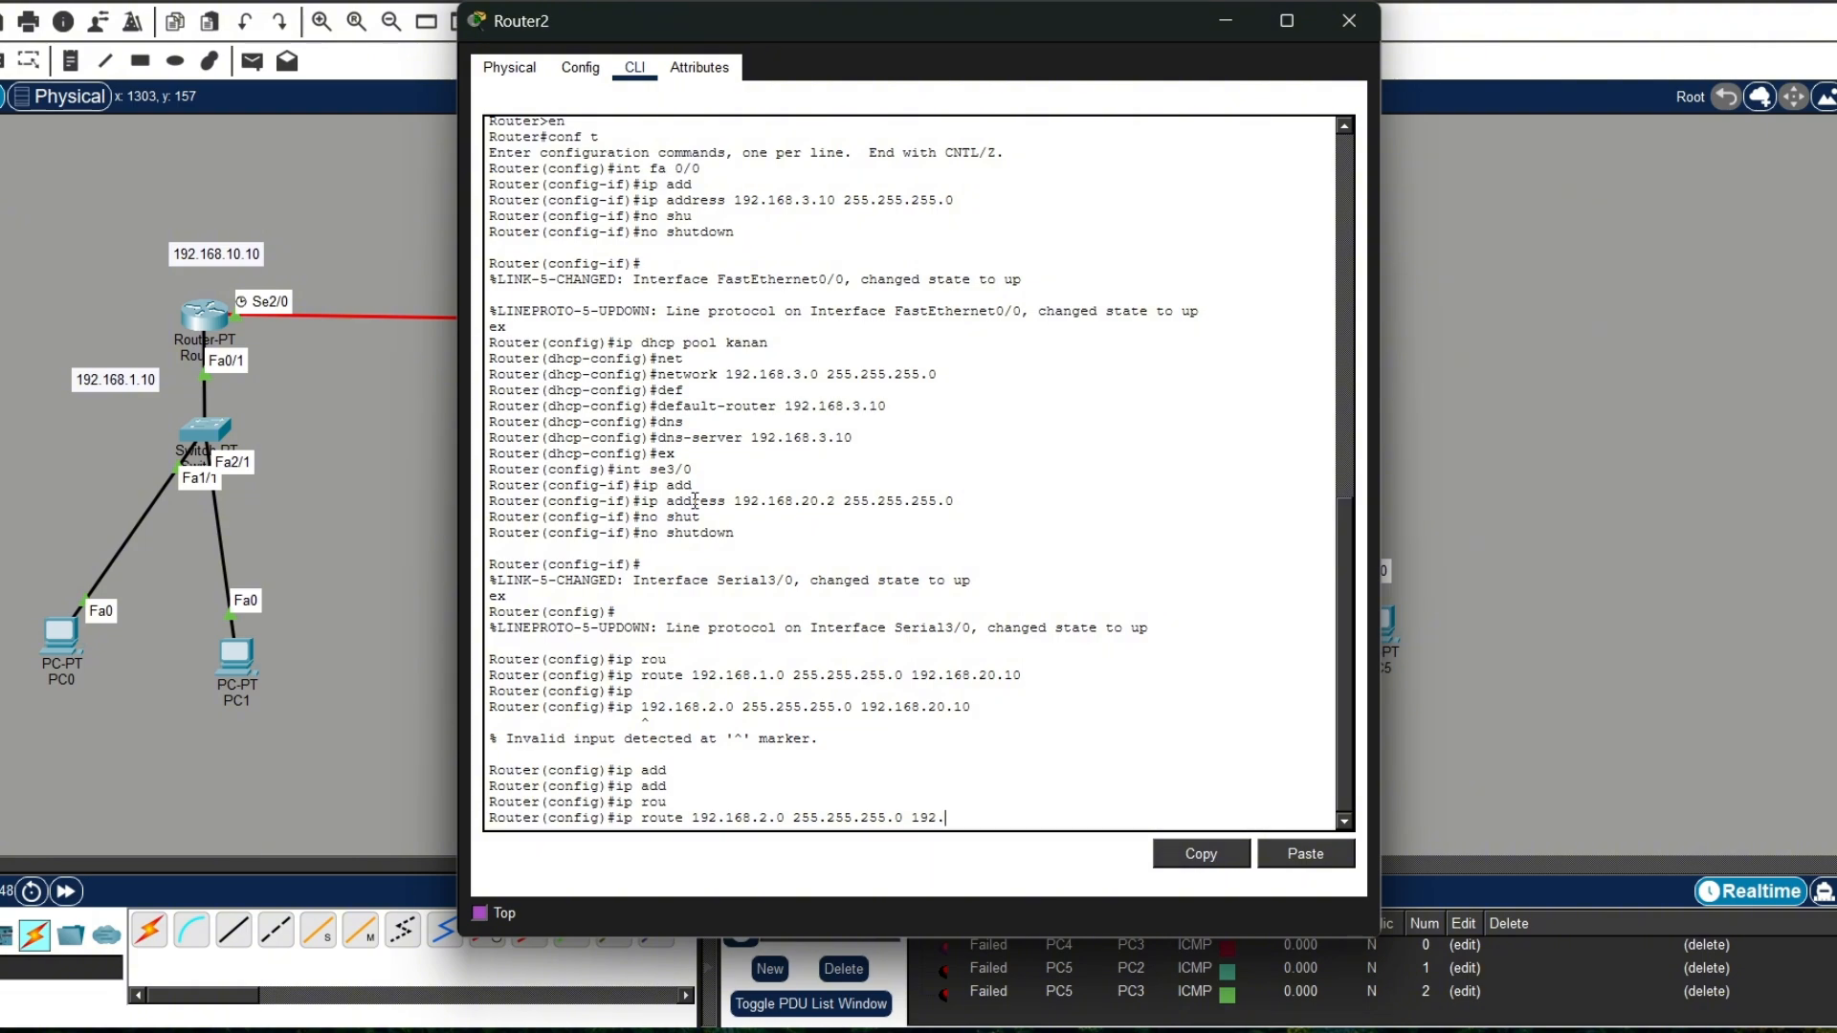
type("168.20.10")
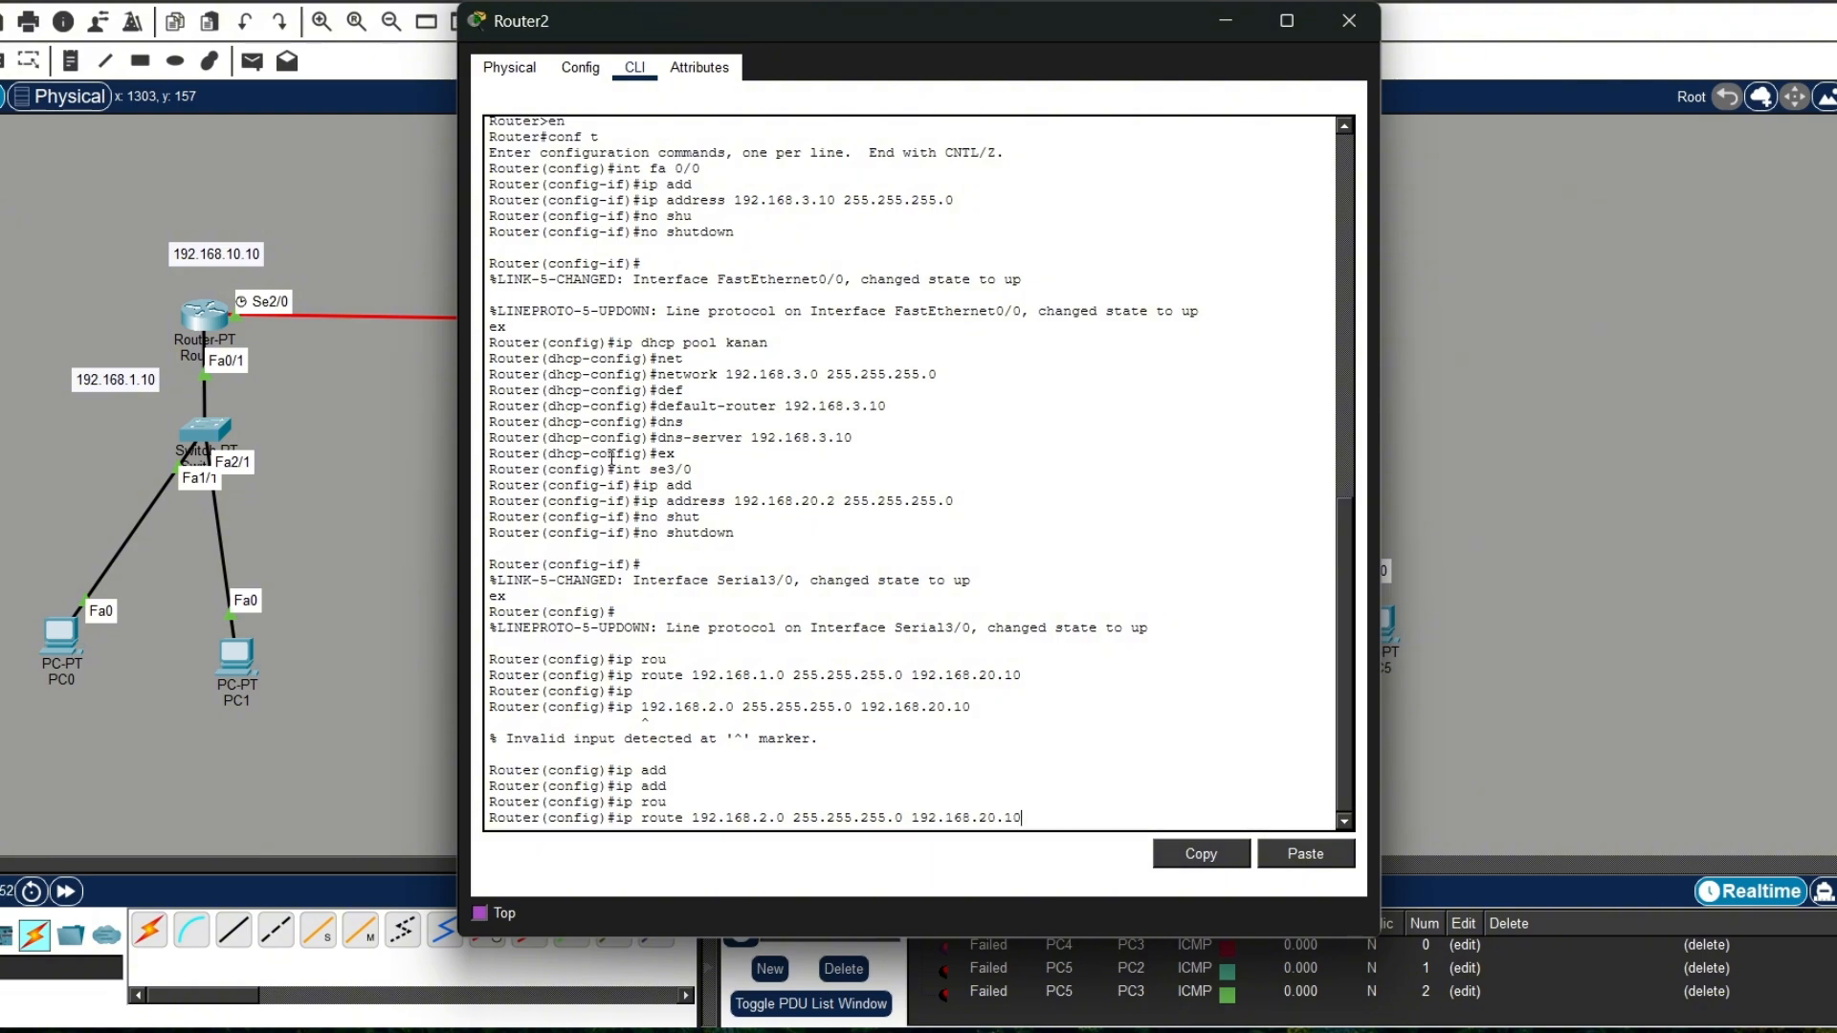
left_click_drag(854, 32, 1249, 222)
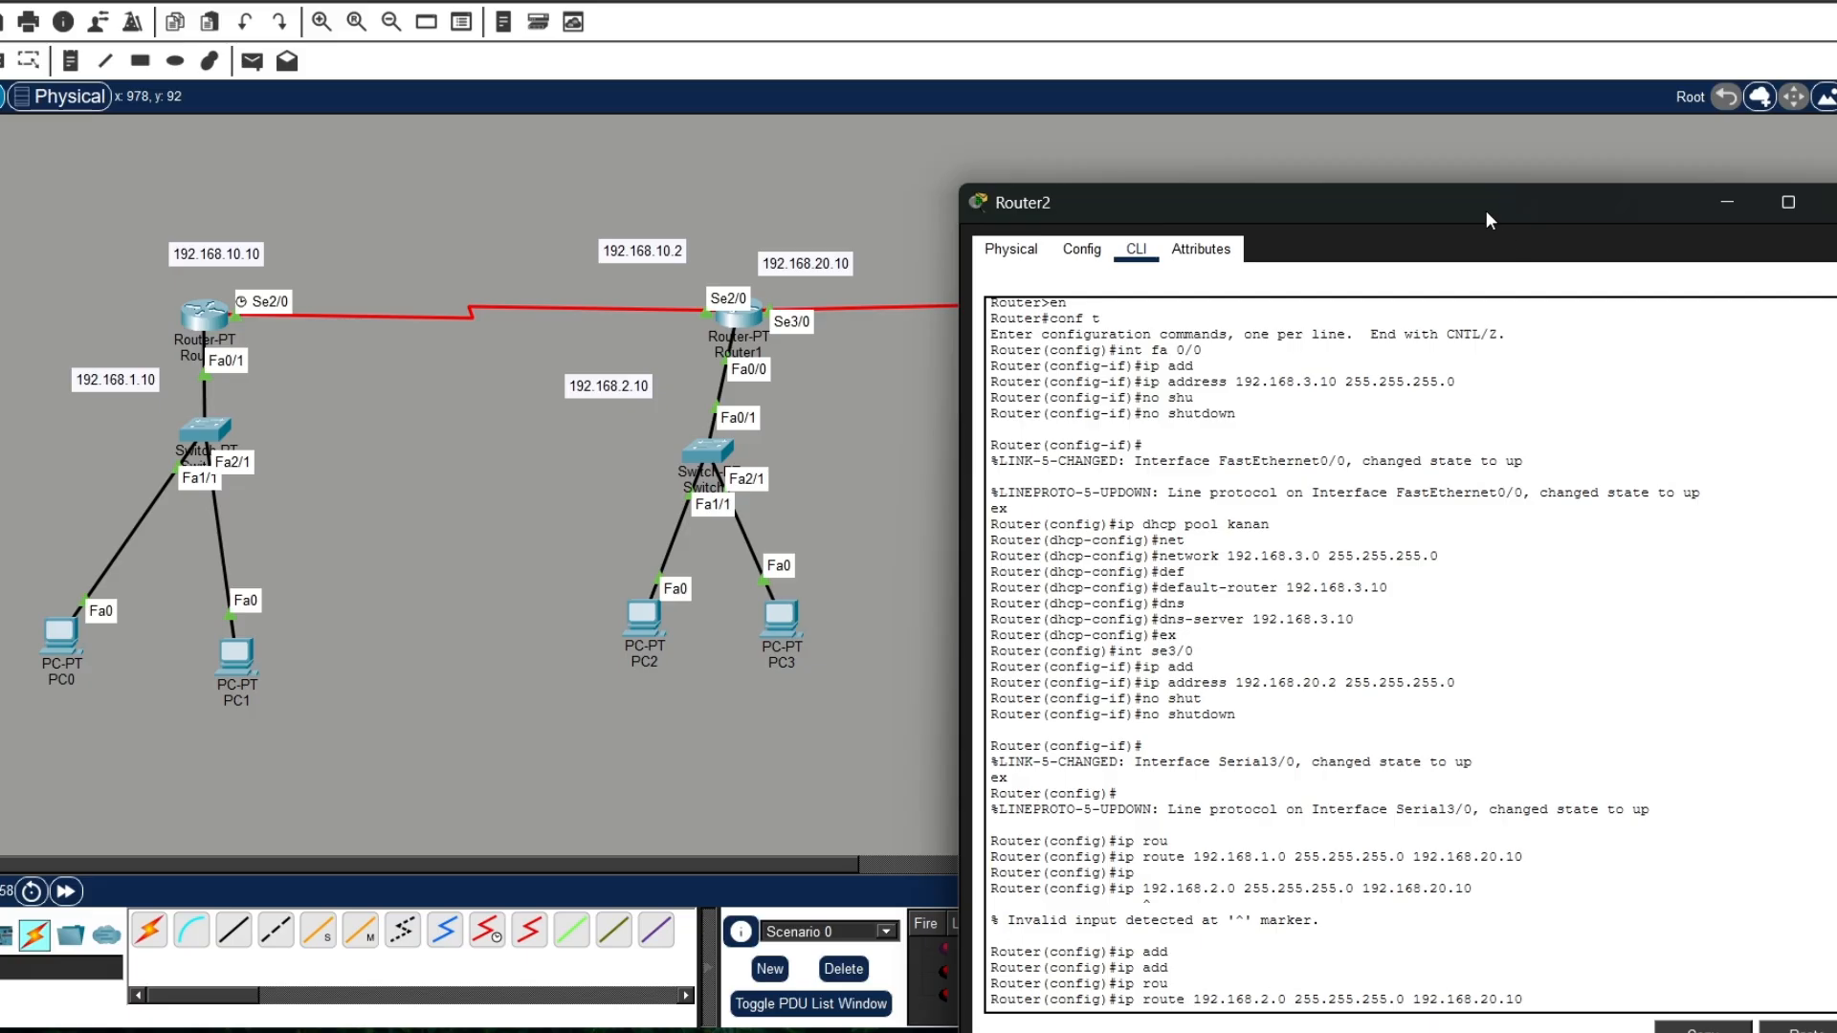
left_click_drag(1486, 212, 1224, 126)
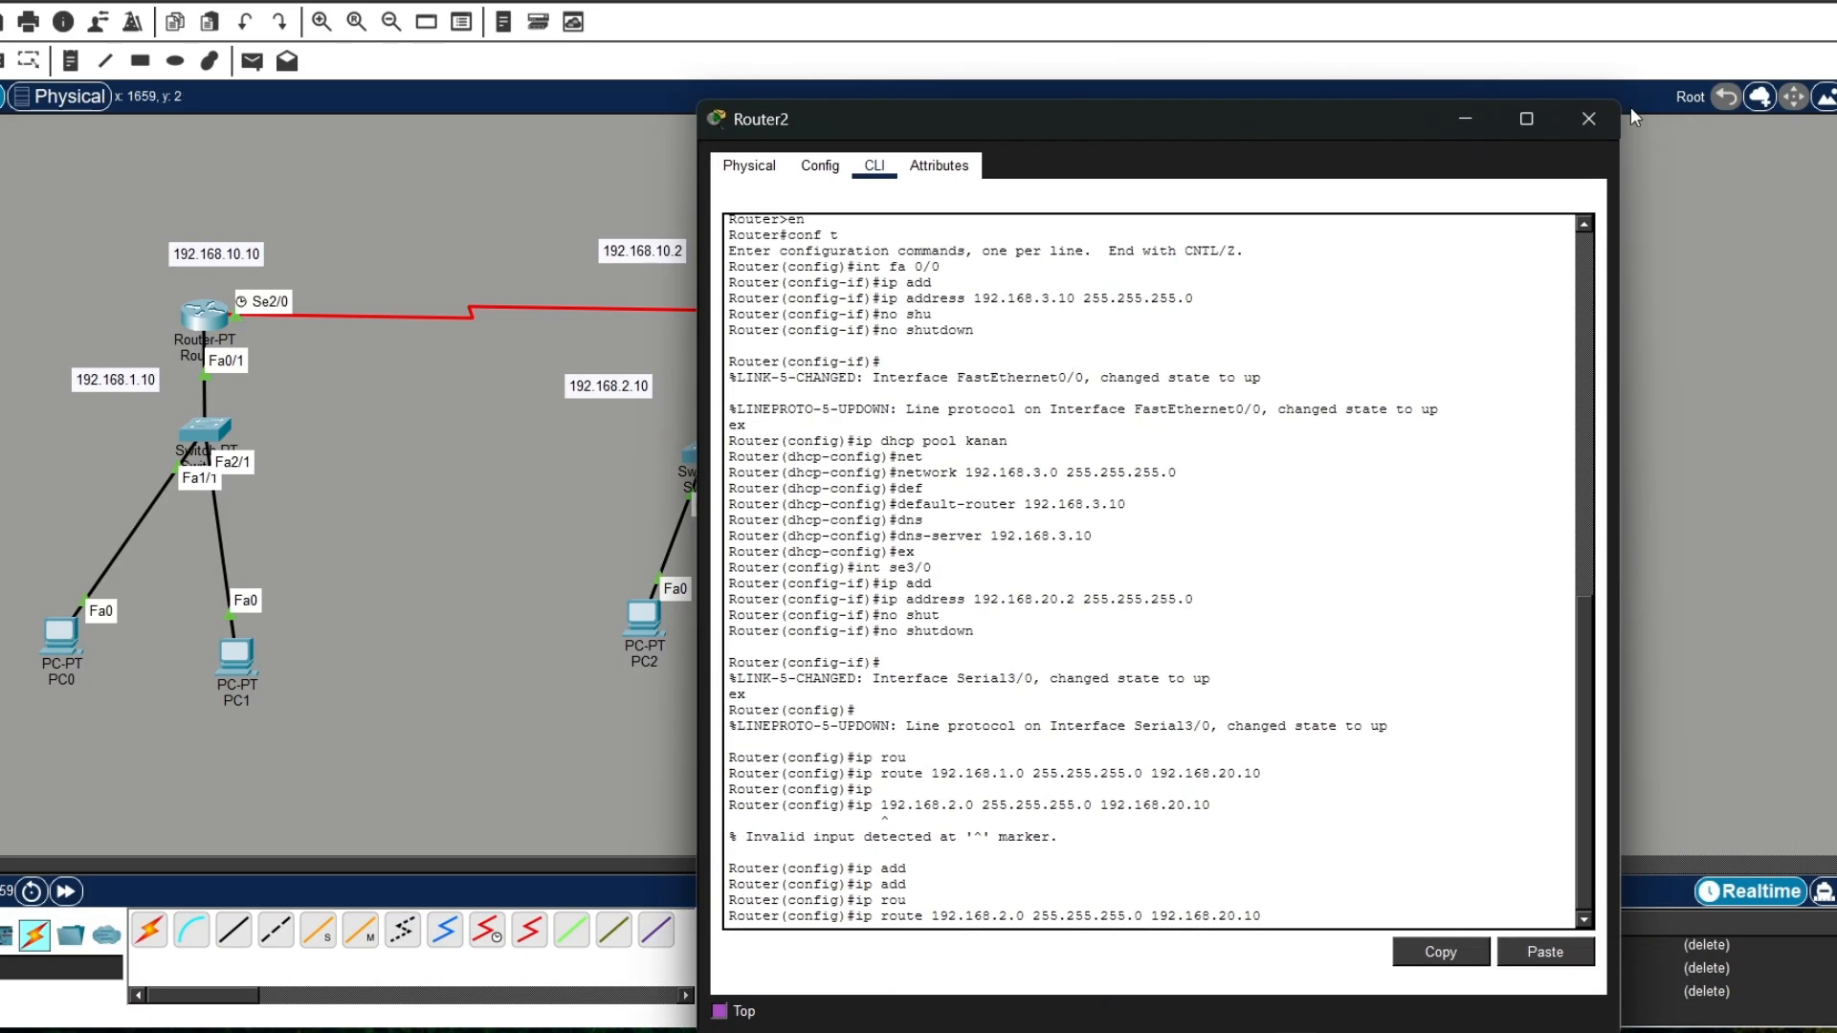
key("Return")
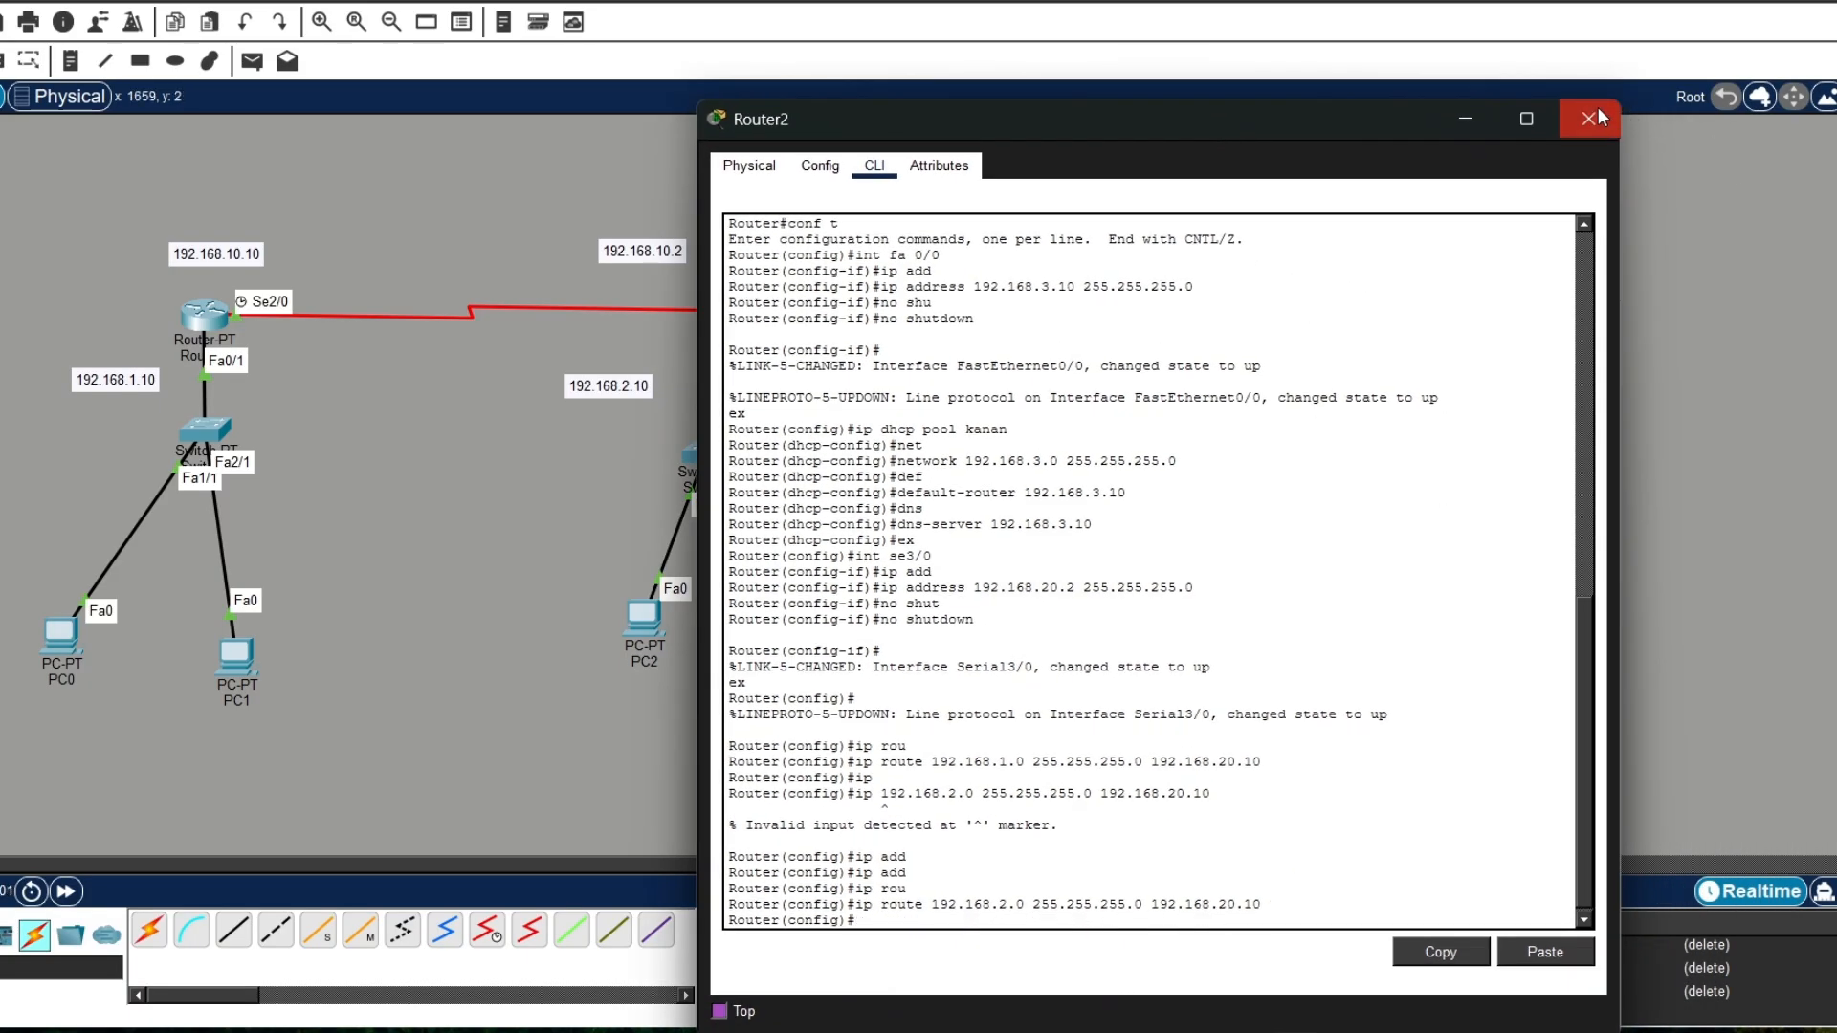
left_click(1590, 117)
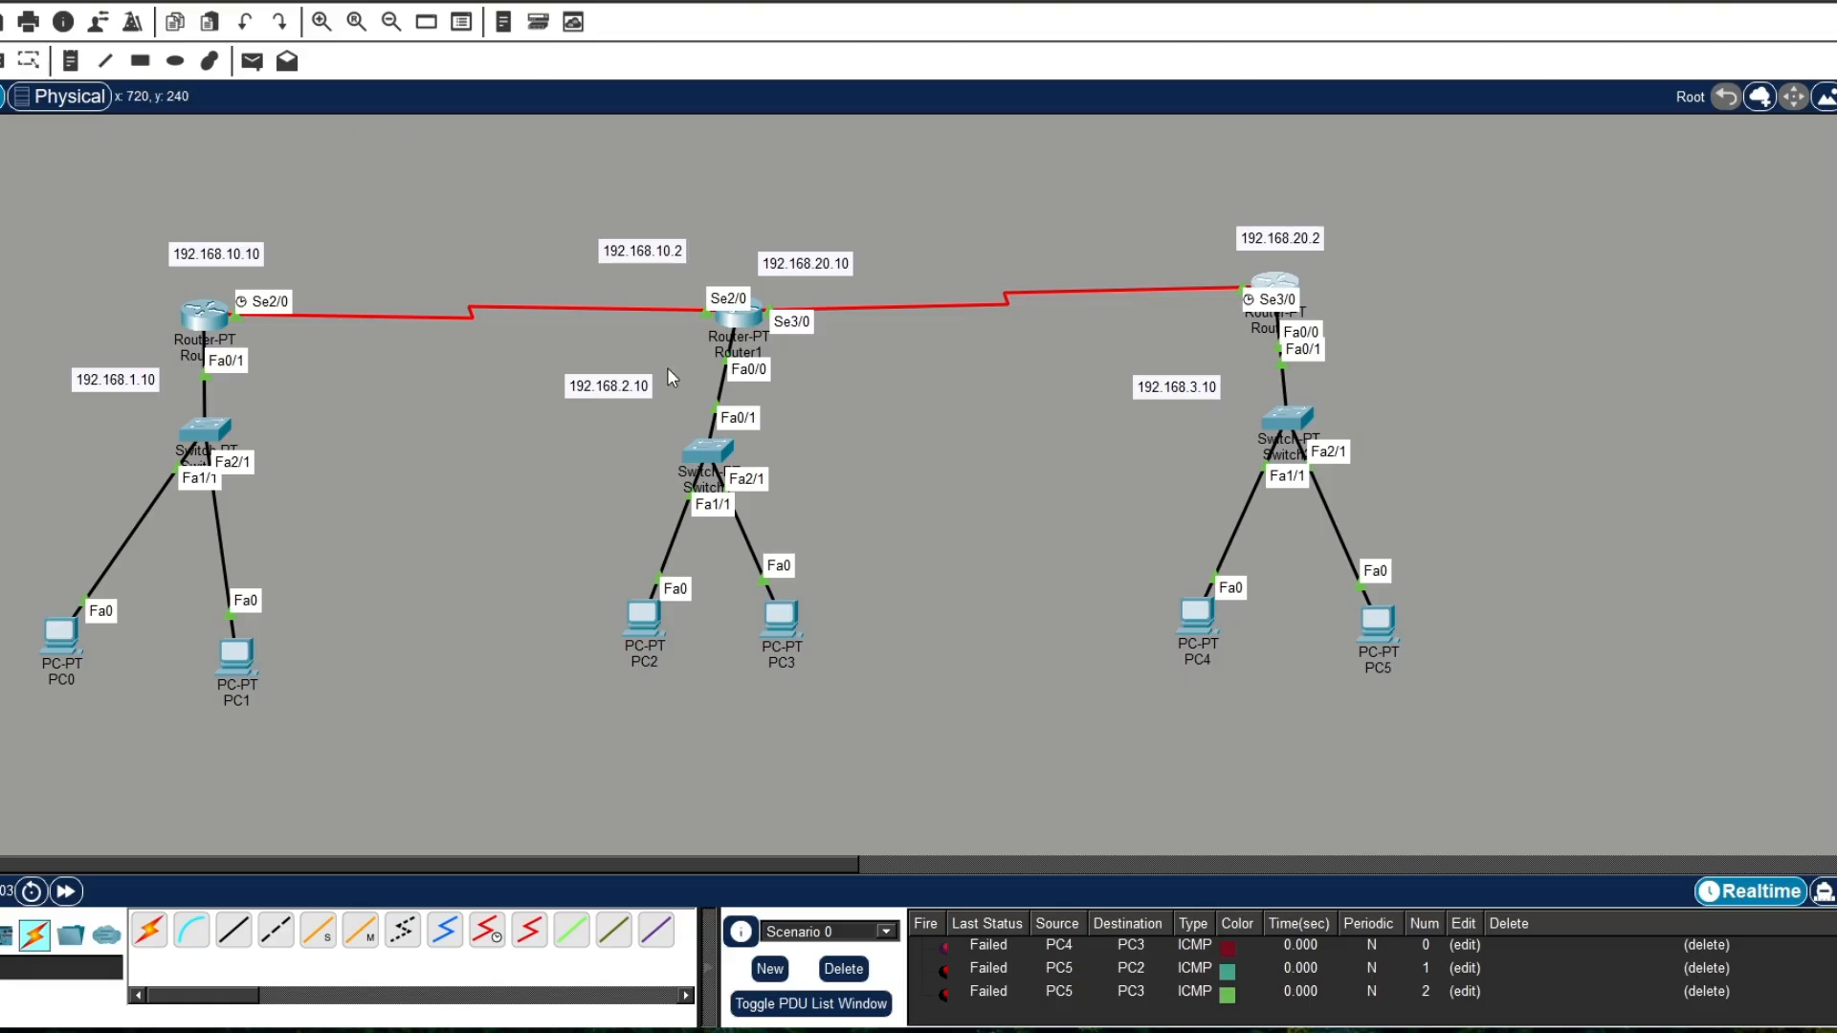
Step: Test connectivity by sending a simple PDU from PC2 to PC1
left_click(251, 61)
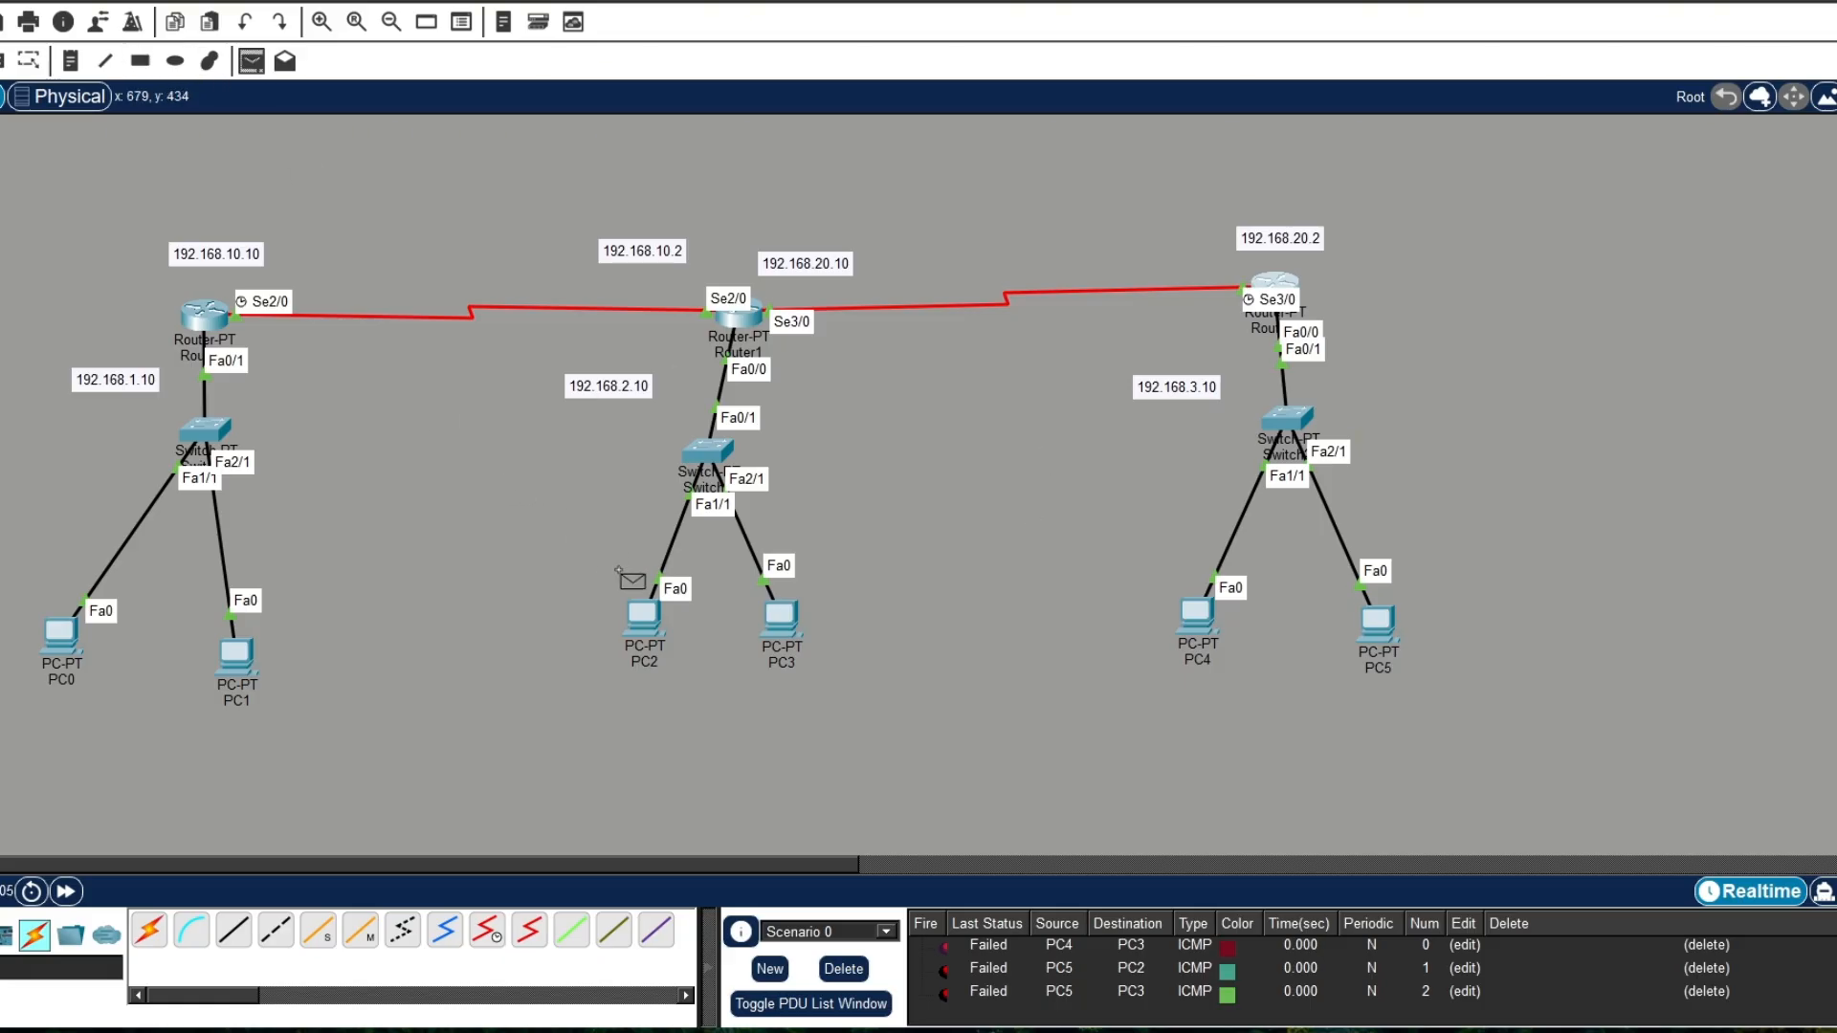
left_click(646, 617)
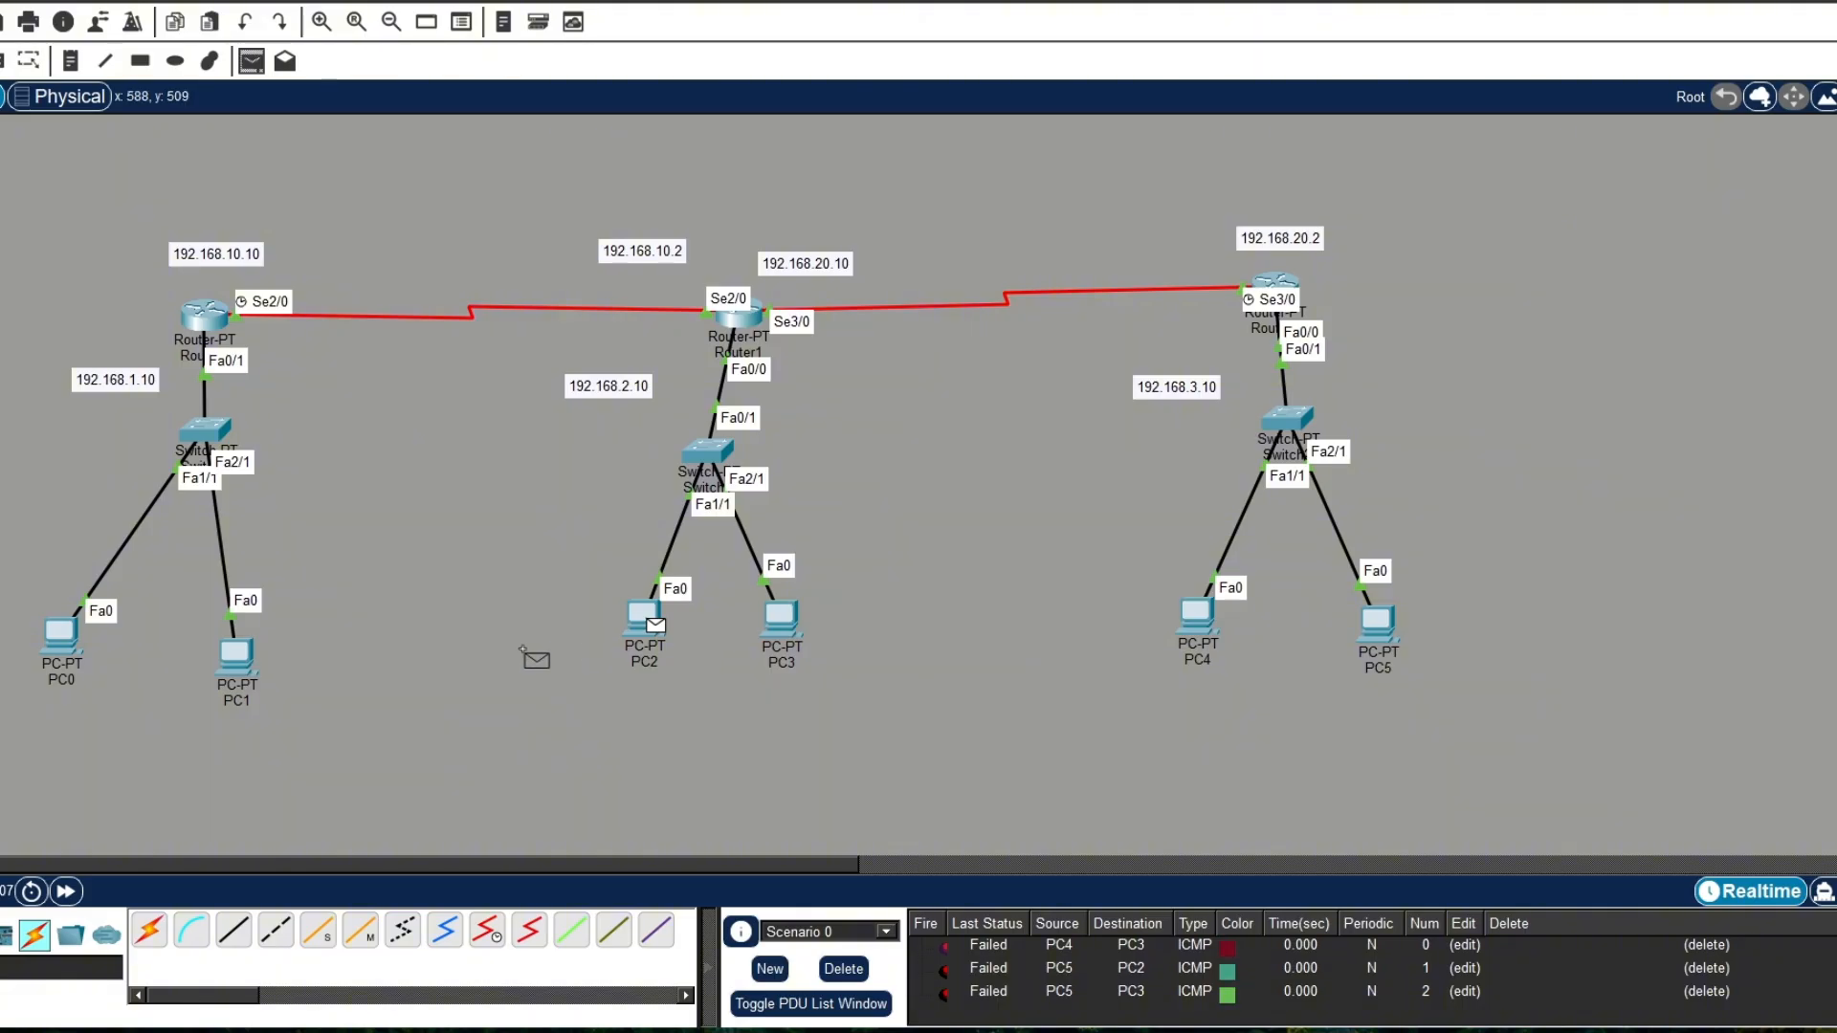
left_click(241, 658)
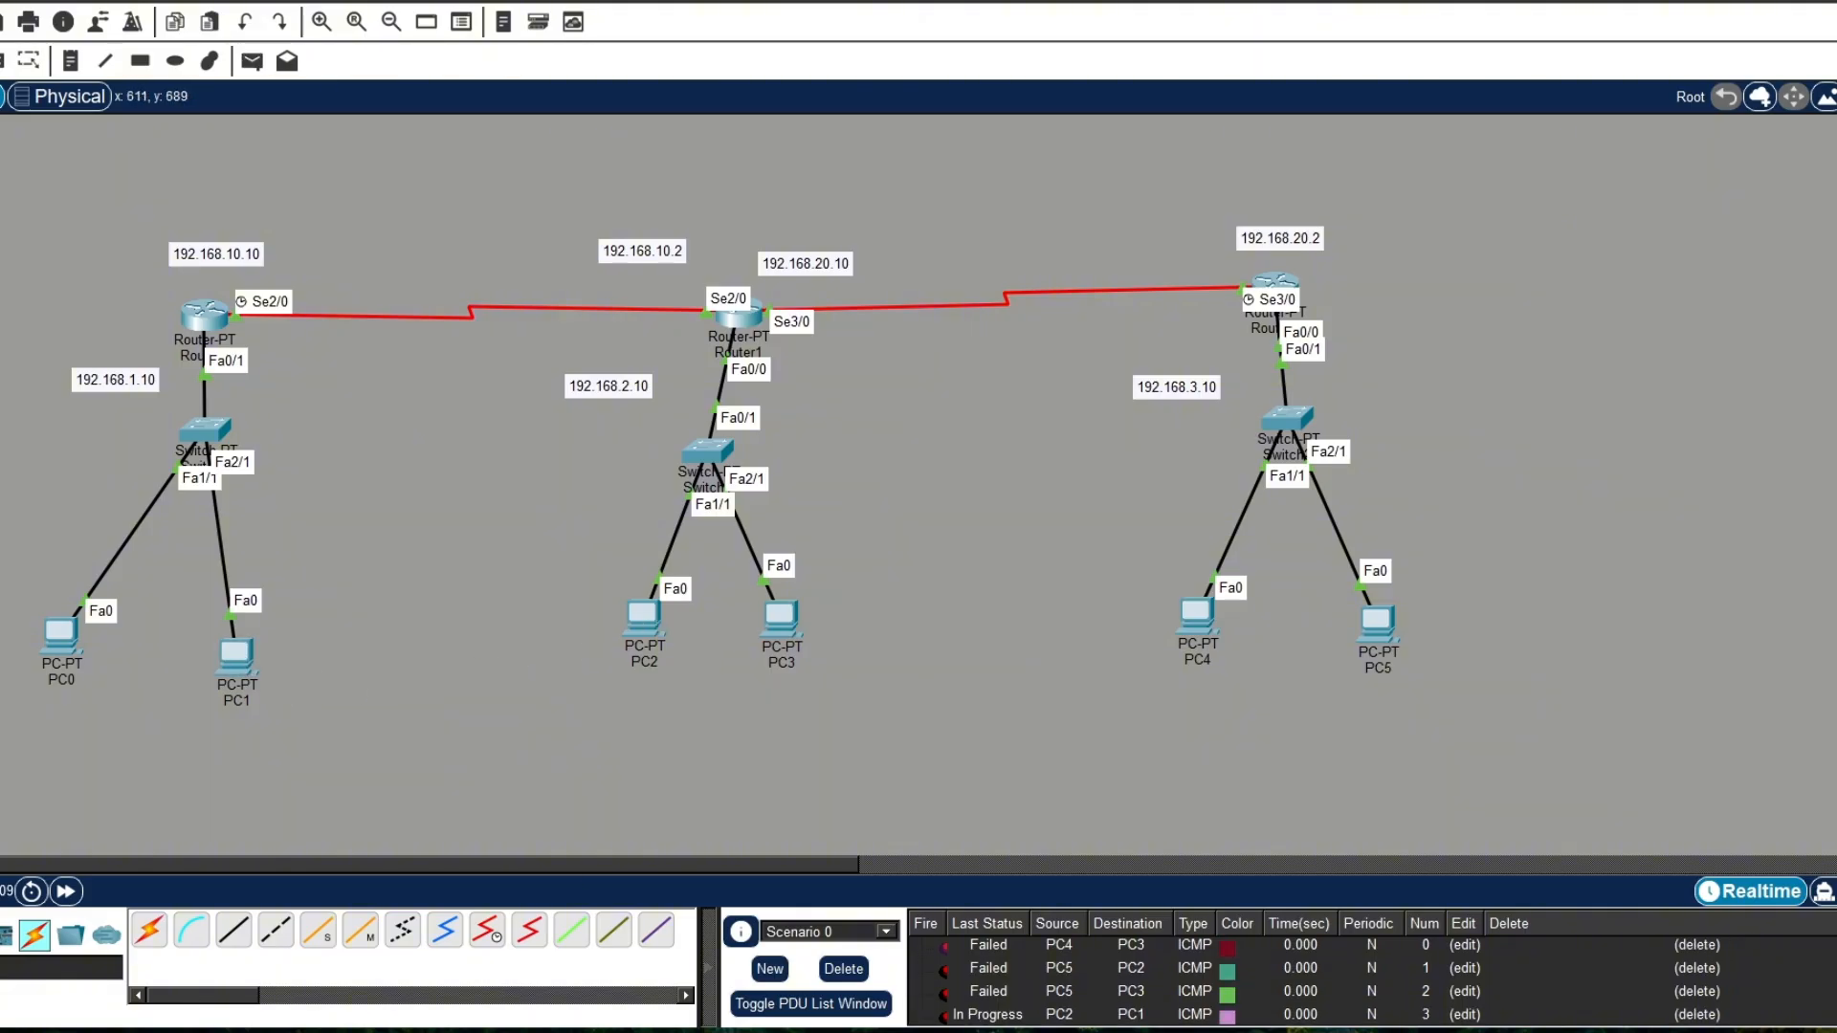
Step: Delete Scenario 0's PDU tests and send a new simple PDU from PC3 to PC4
left_click(843, 968)
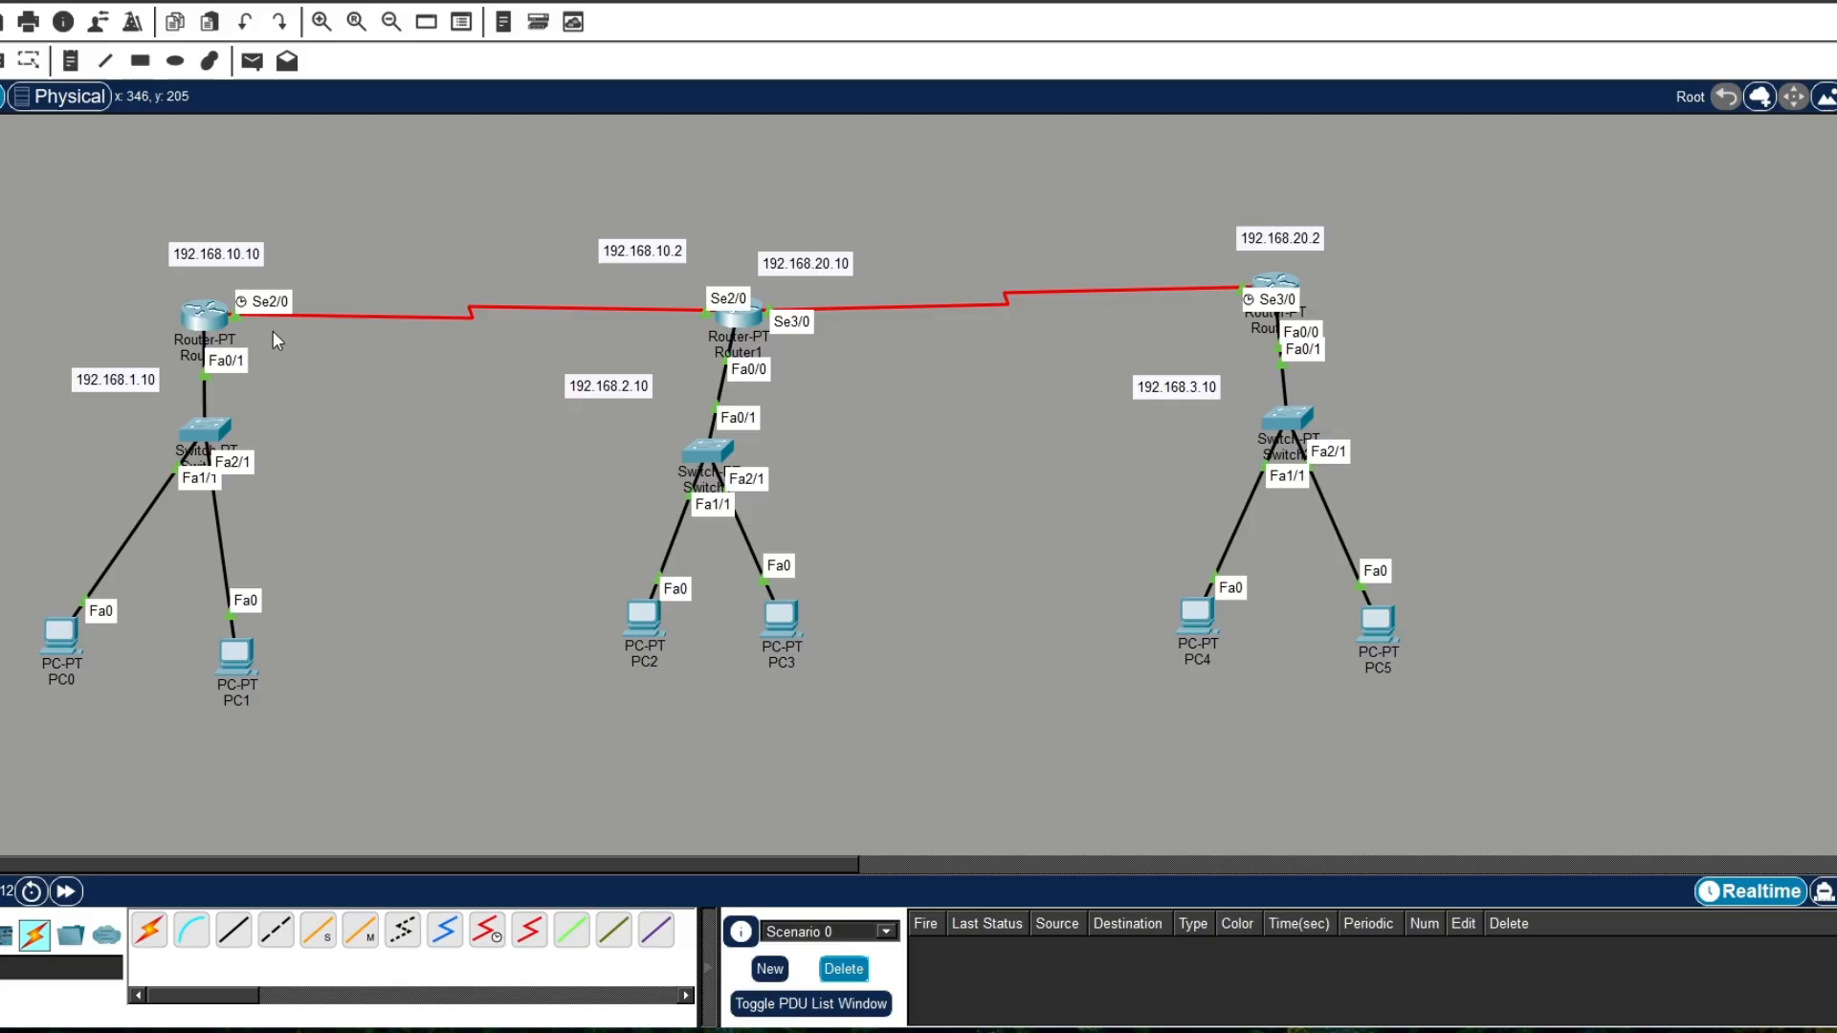
left_click(251, 61)
left_click(780, 617)
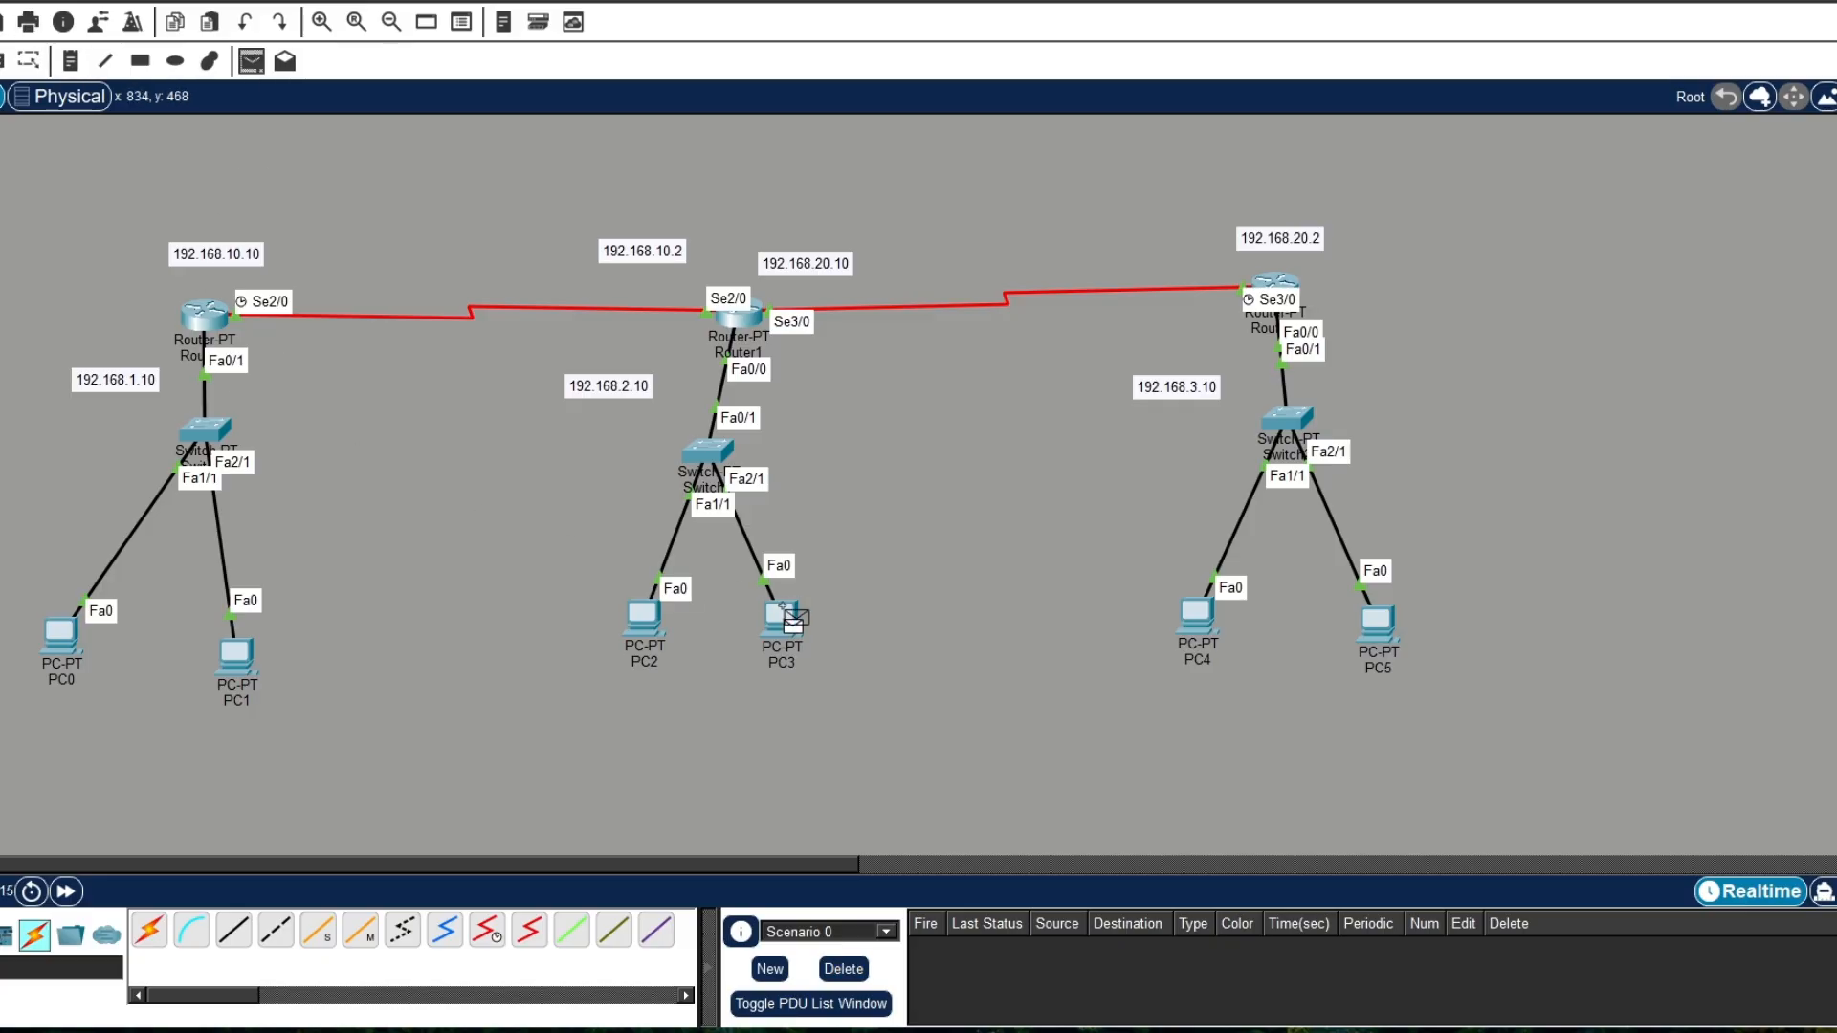
left_click(1212, 625)
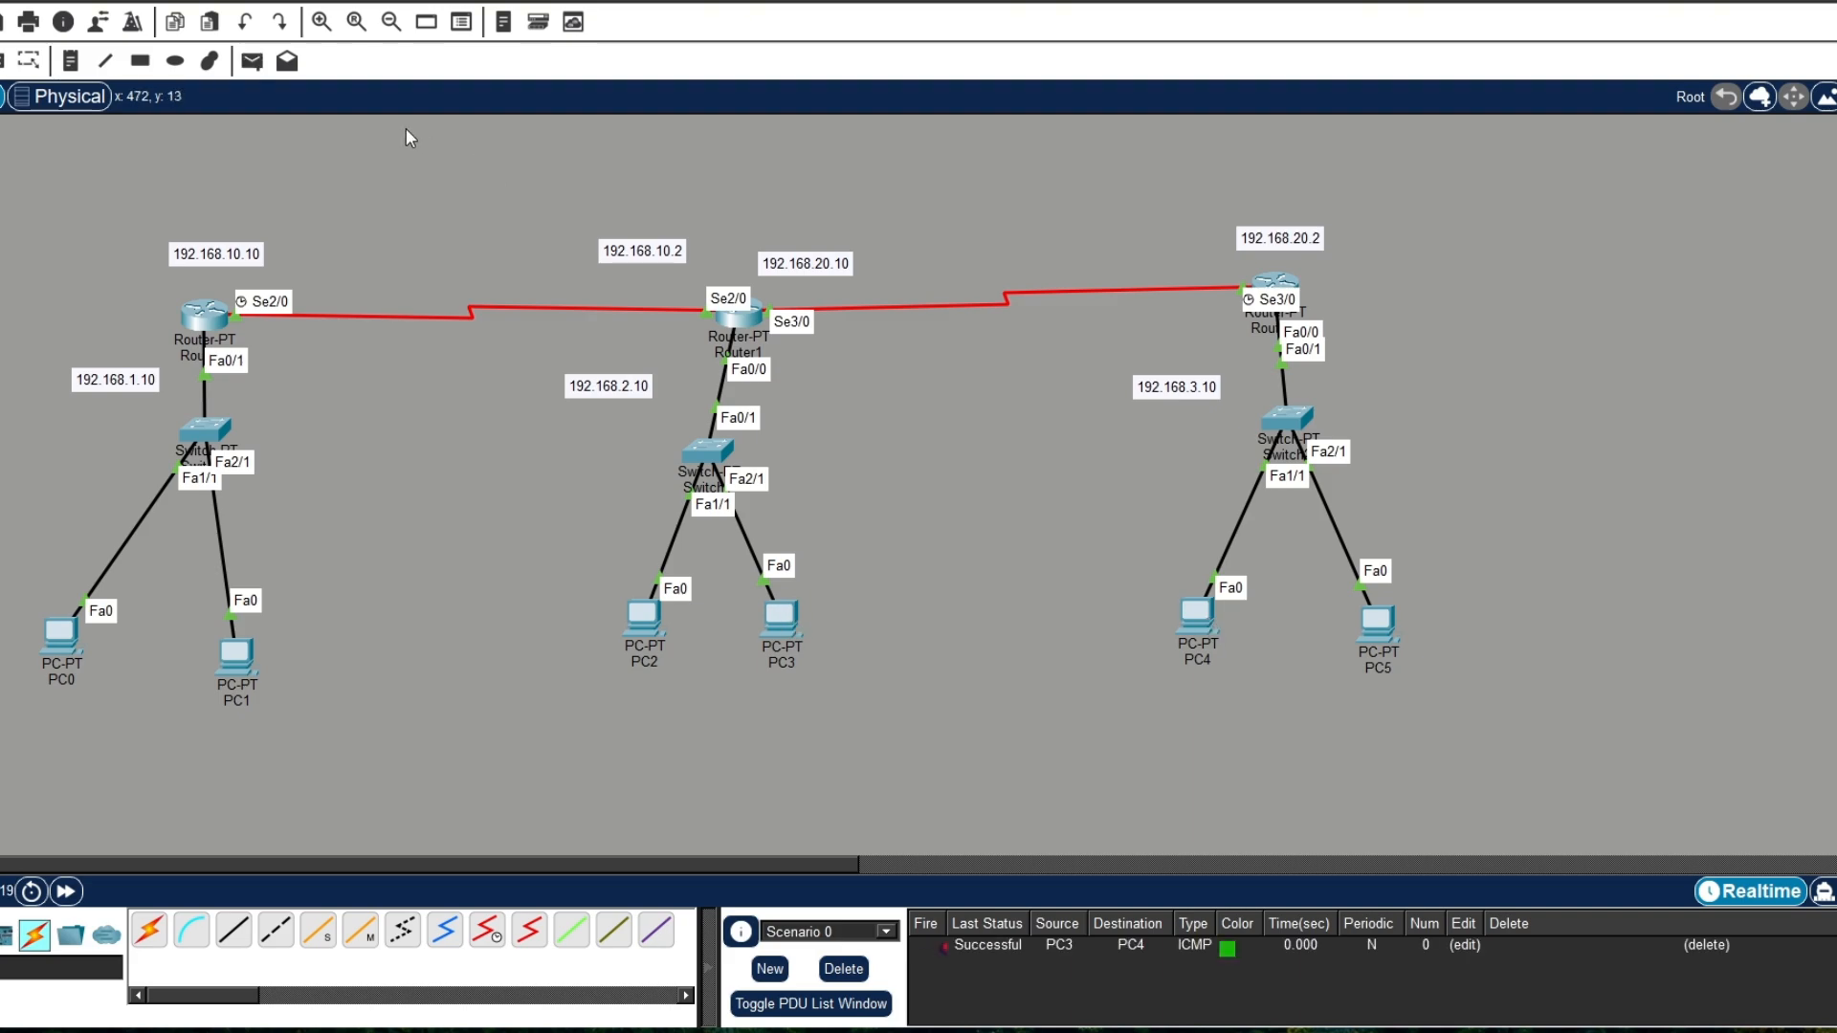
Step: Test connectivity by sending simple PDUs from PC5 to PC2 and from PC4 to PC1
left_click(251, 61)
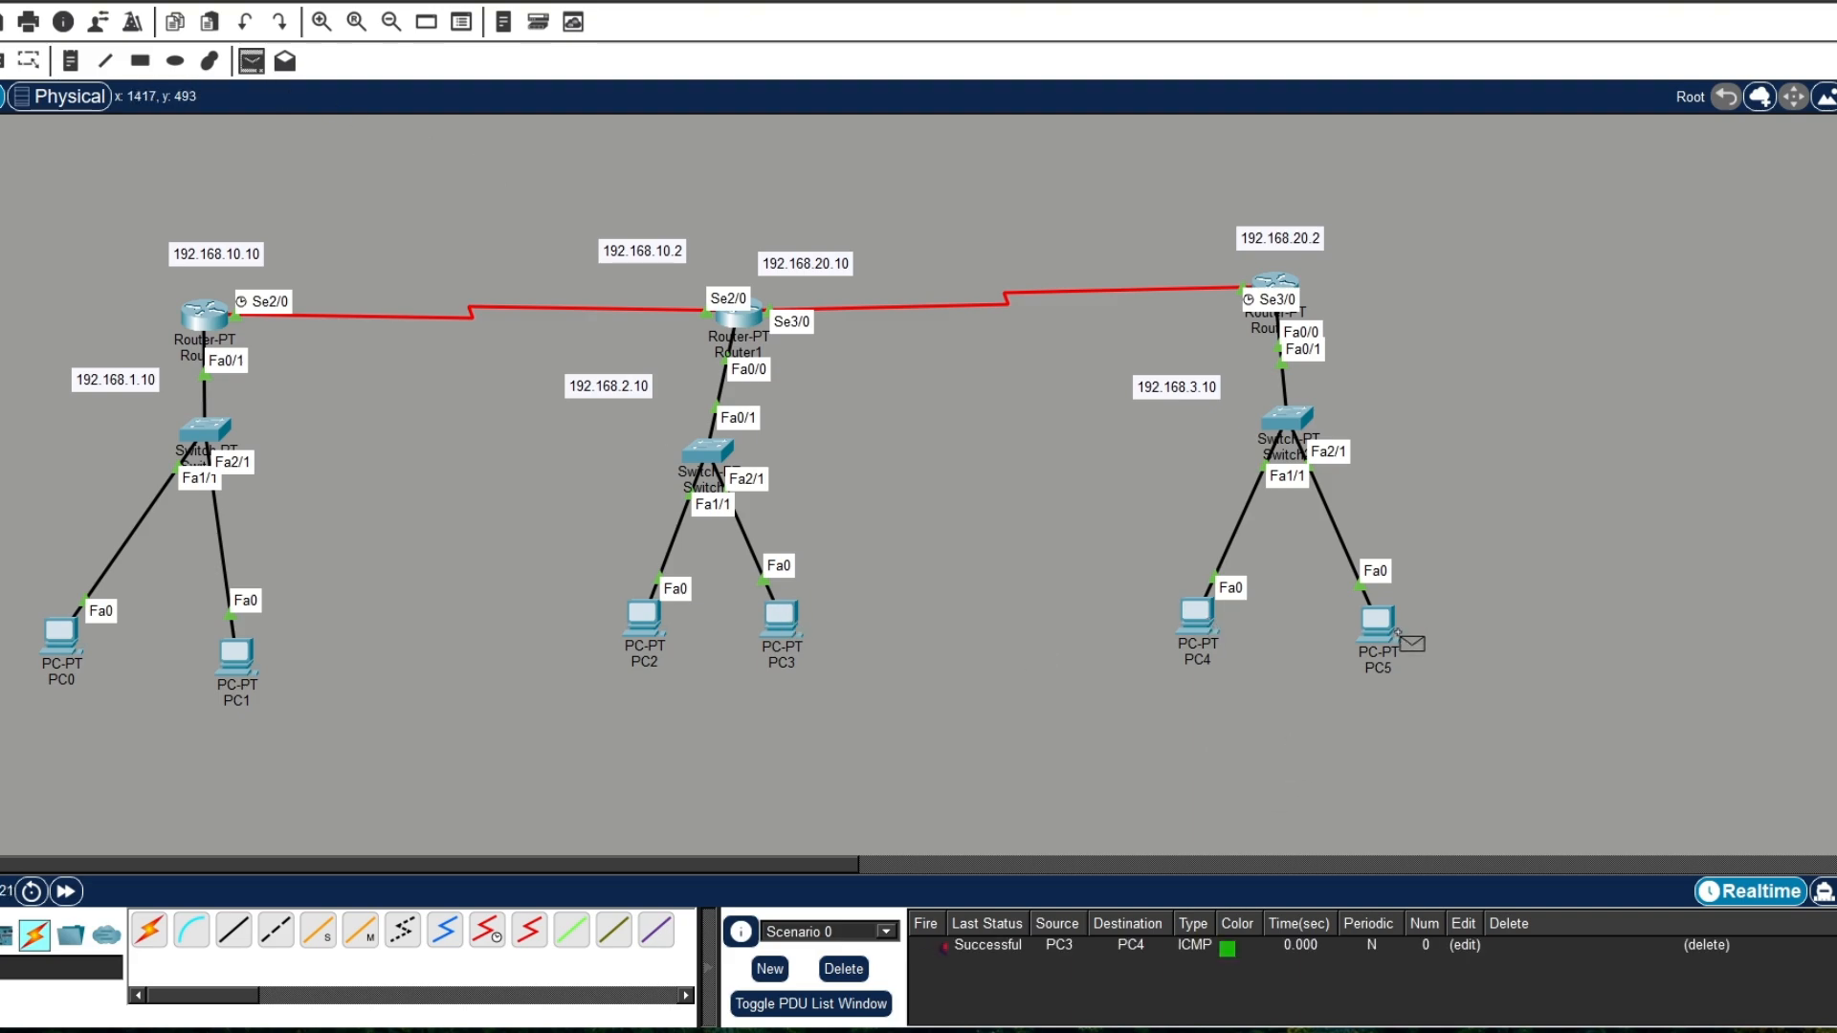
left_click(1382, 627)
left_click(645, 620)
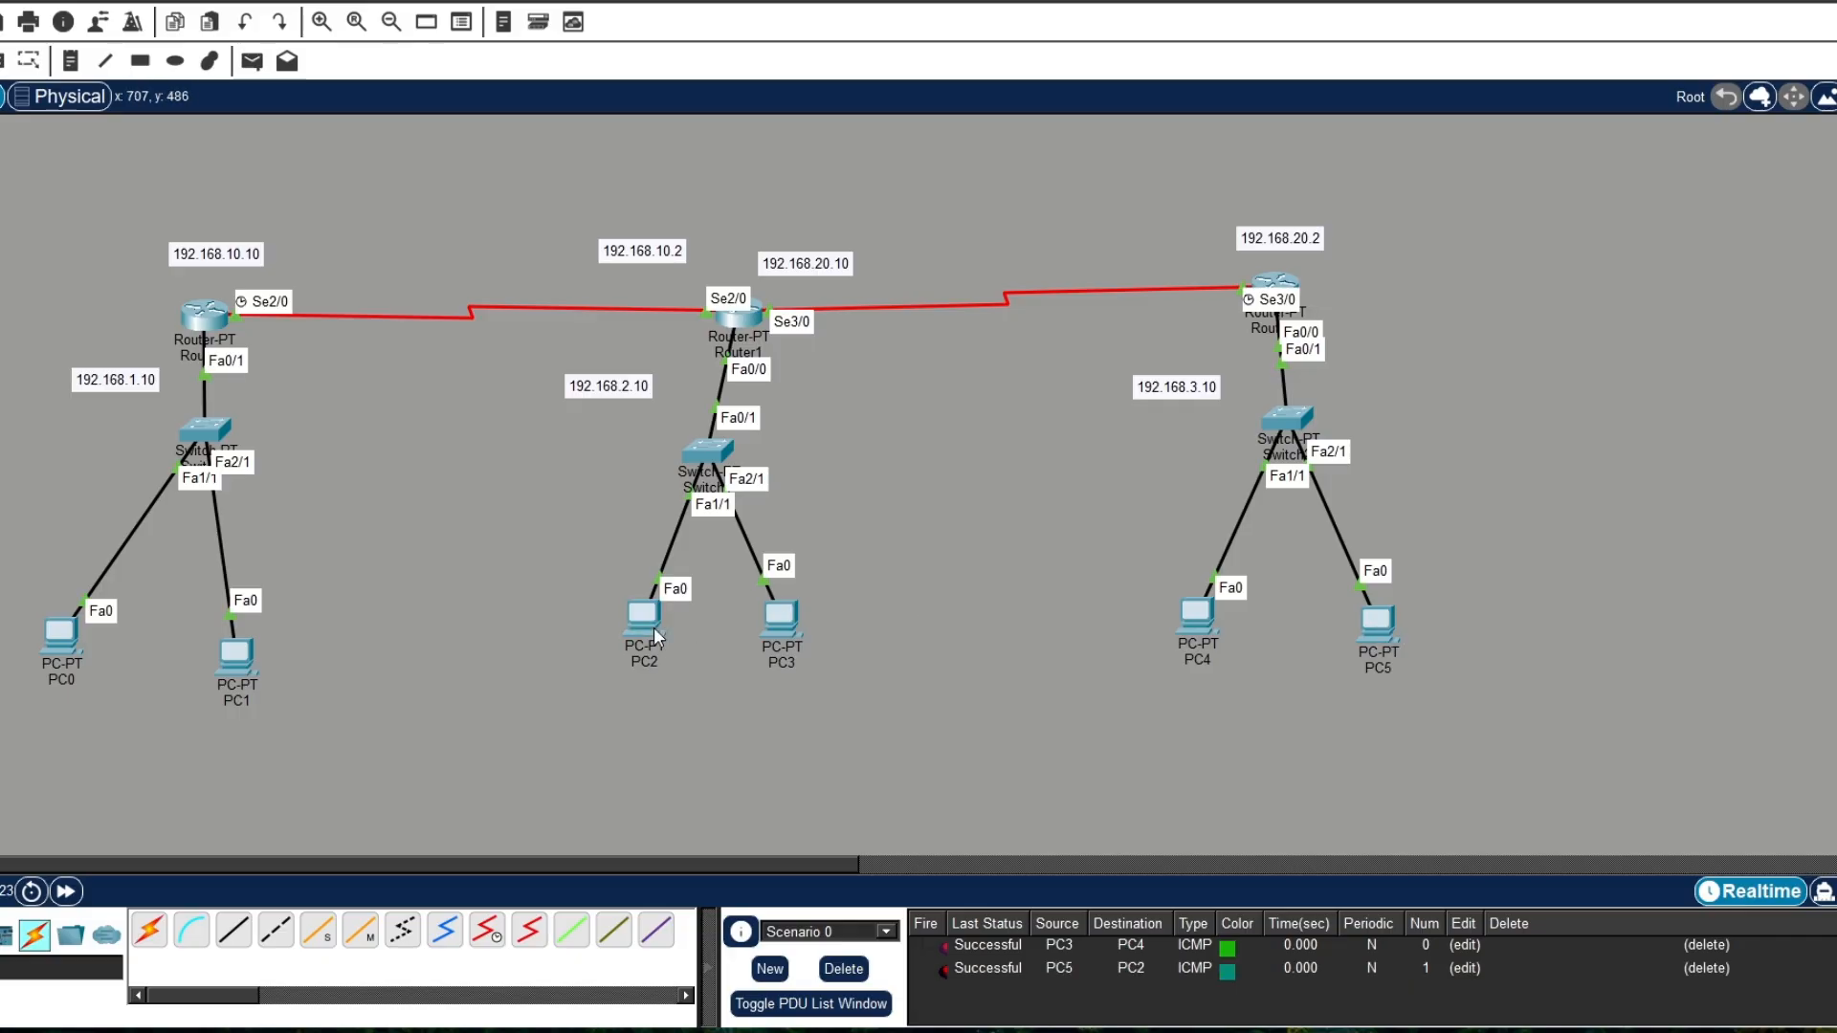
left_click(252, 62)
left_click(1196, 614)
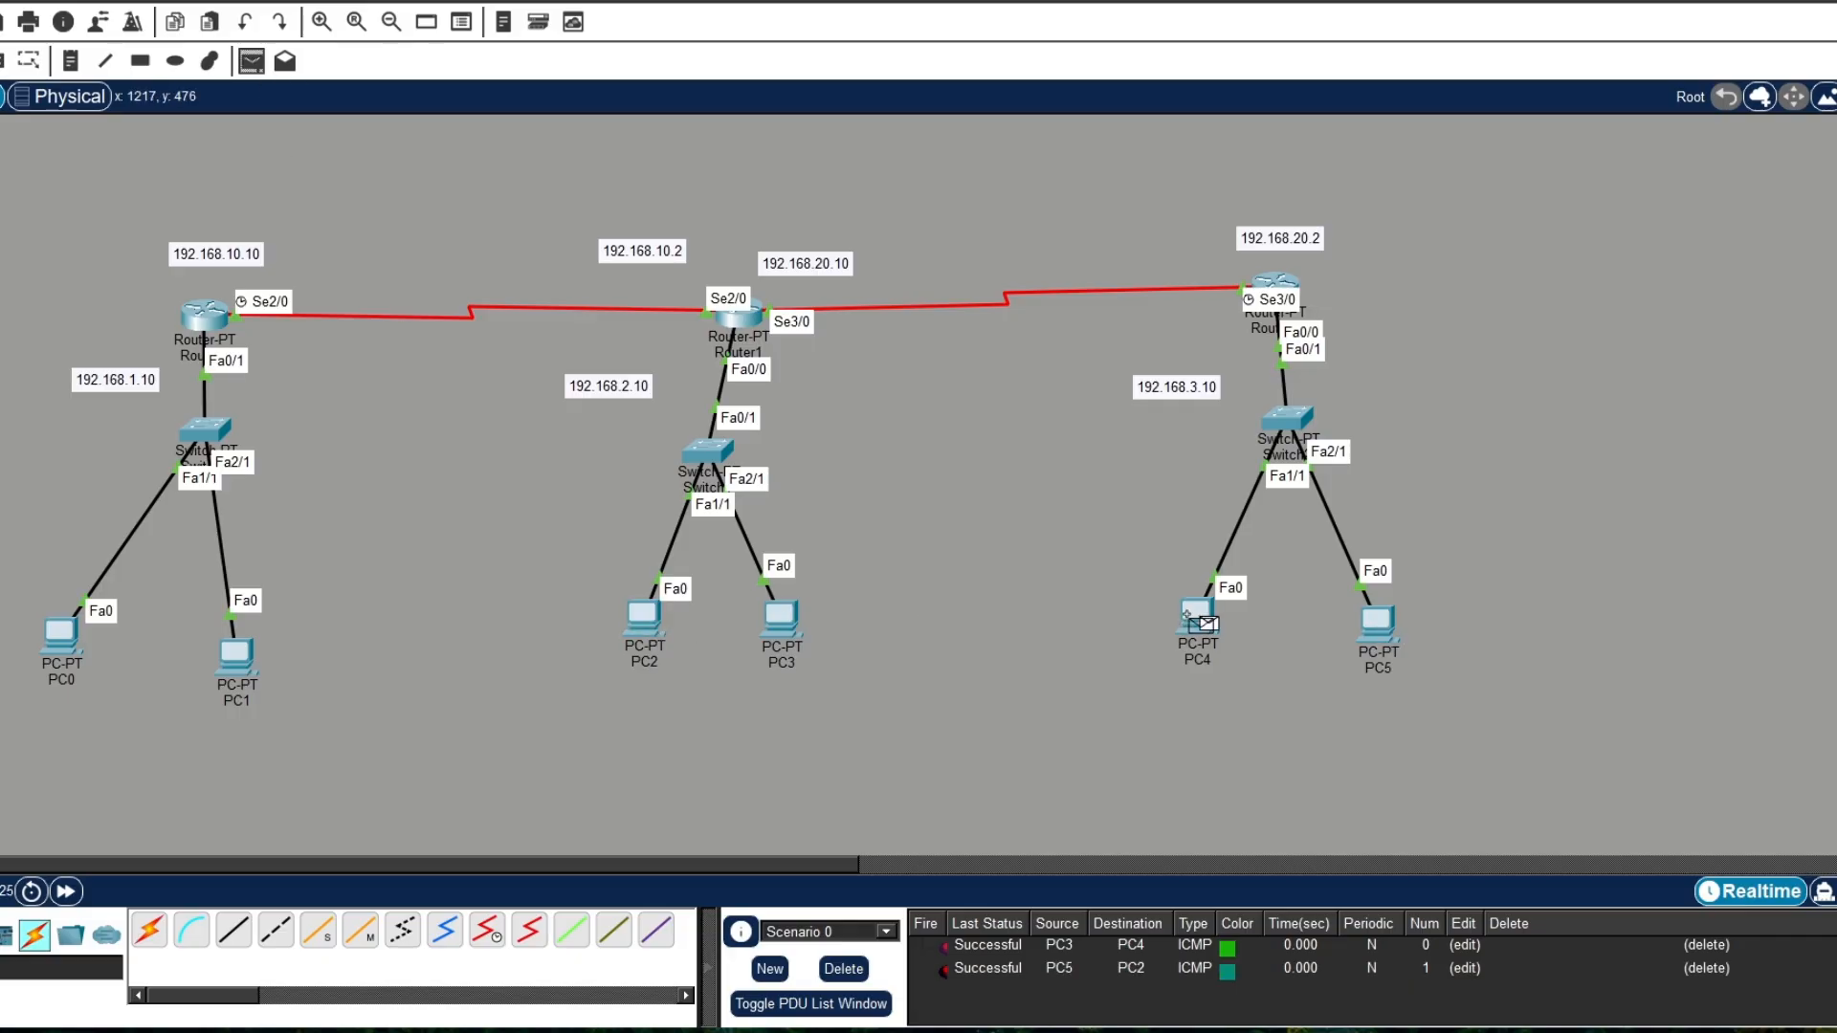
left_click(240, 656)
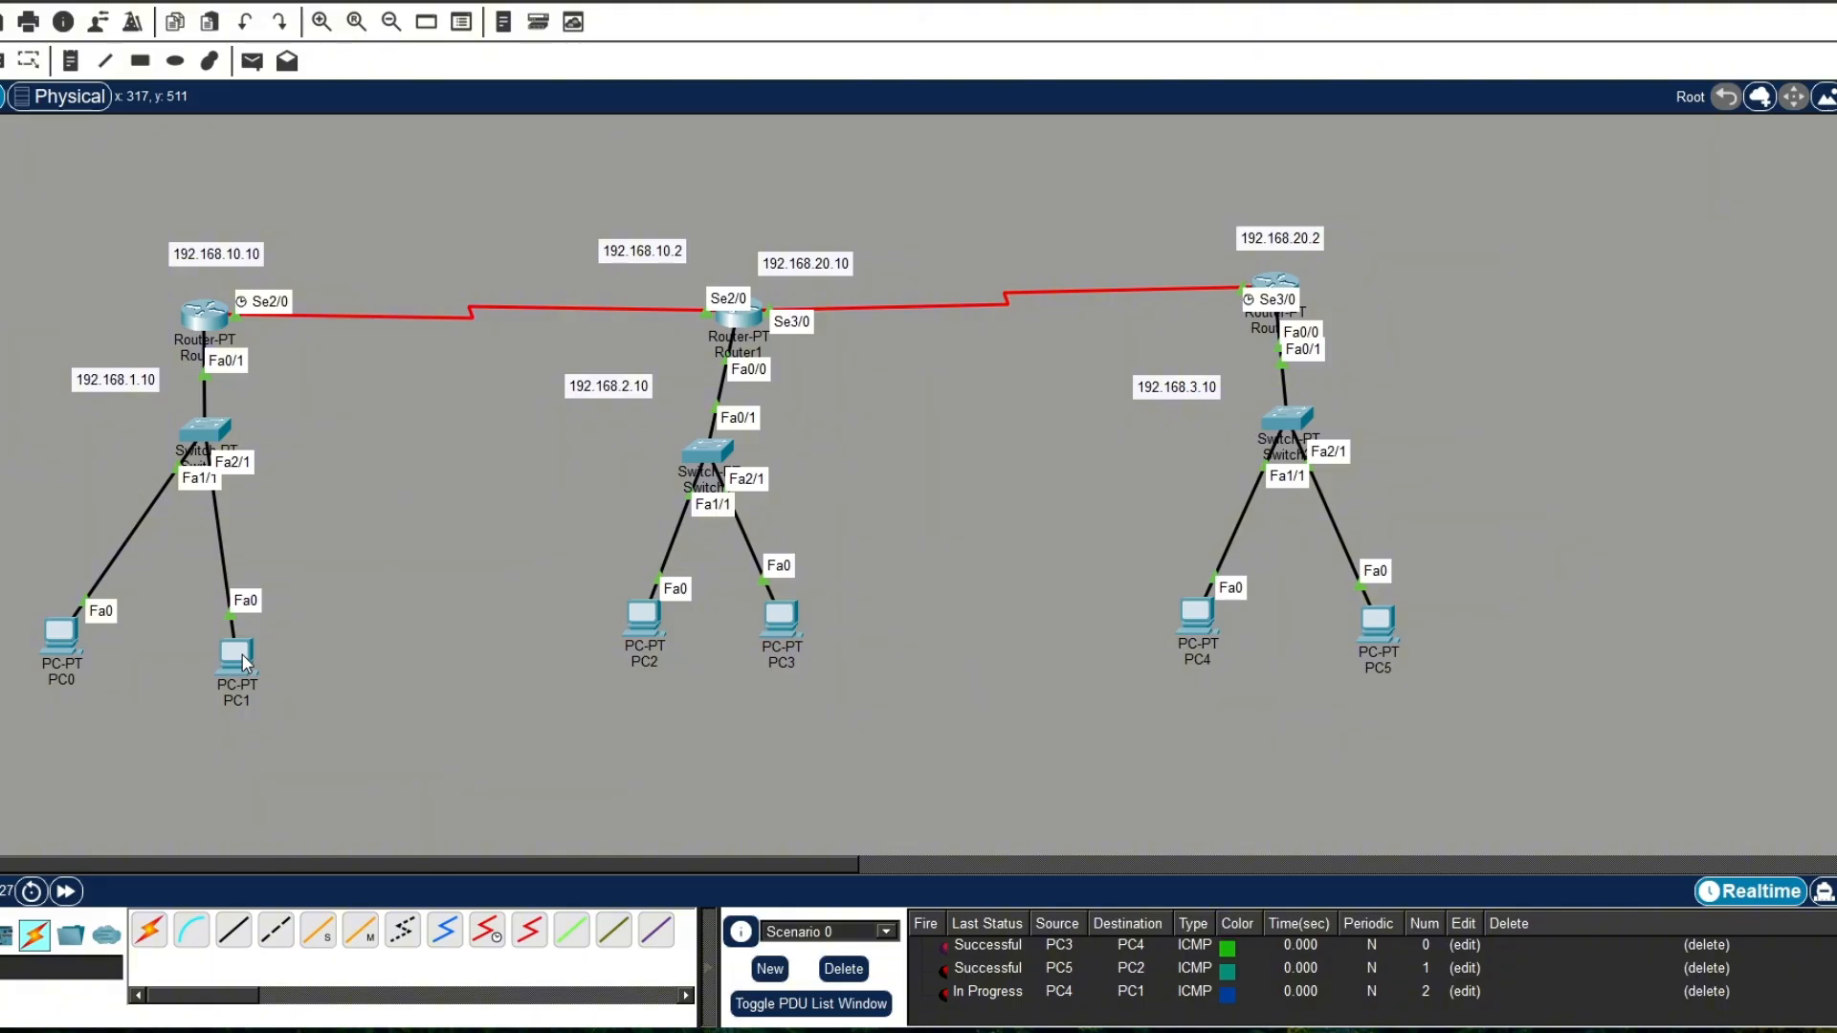
Step: Send a simple PDU from PC3 to PC0 and check its status in the PDU list
left_click(252, 61)
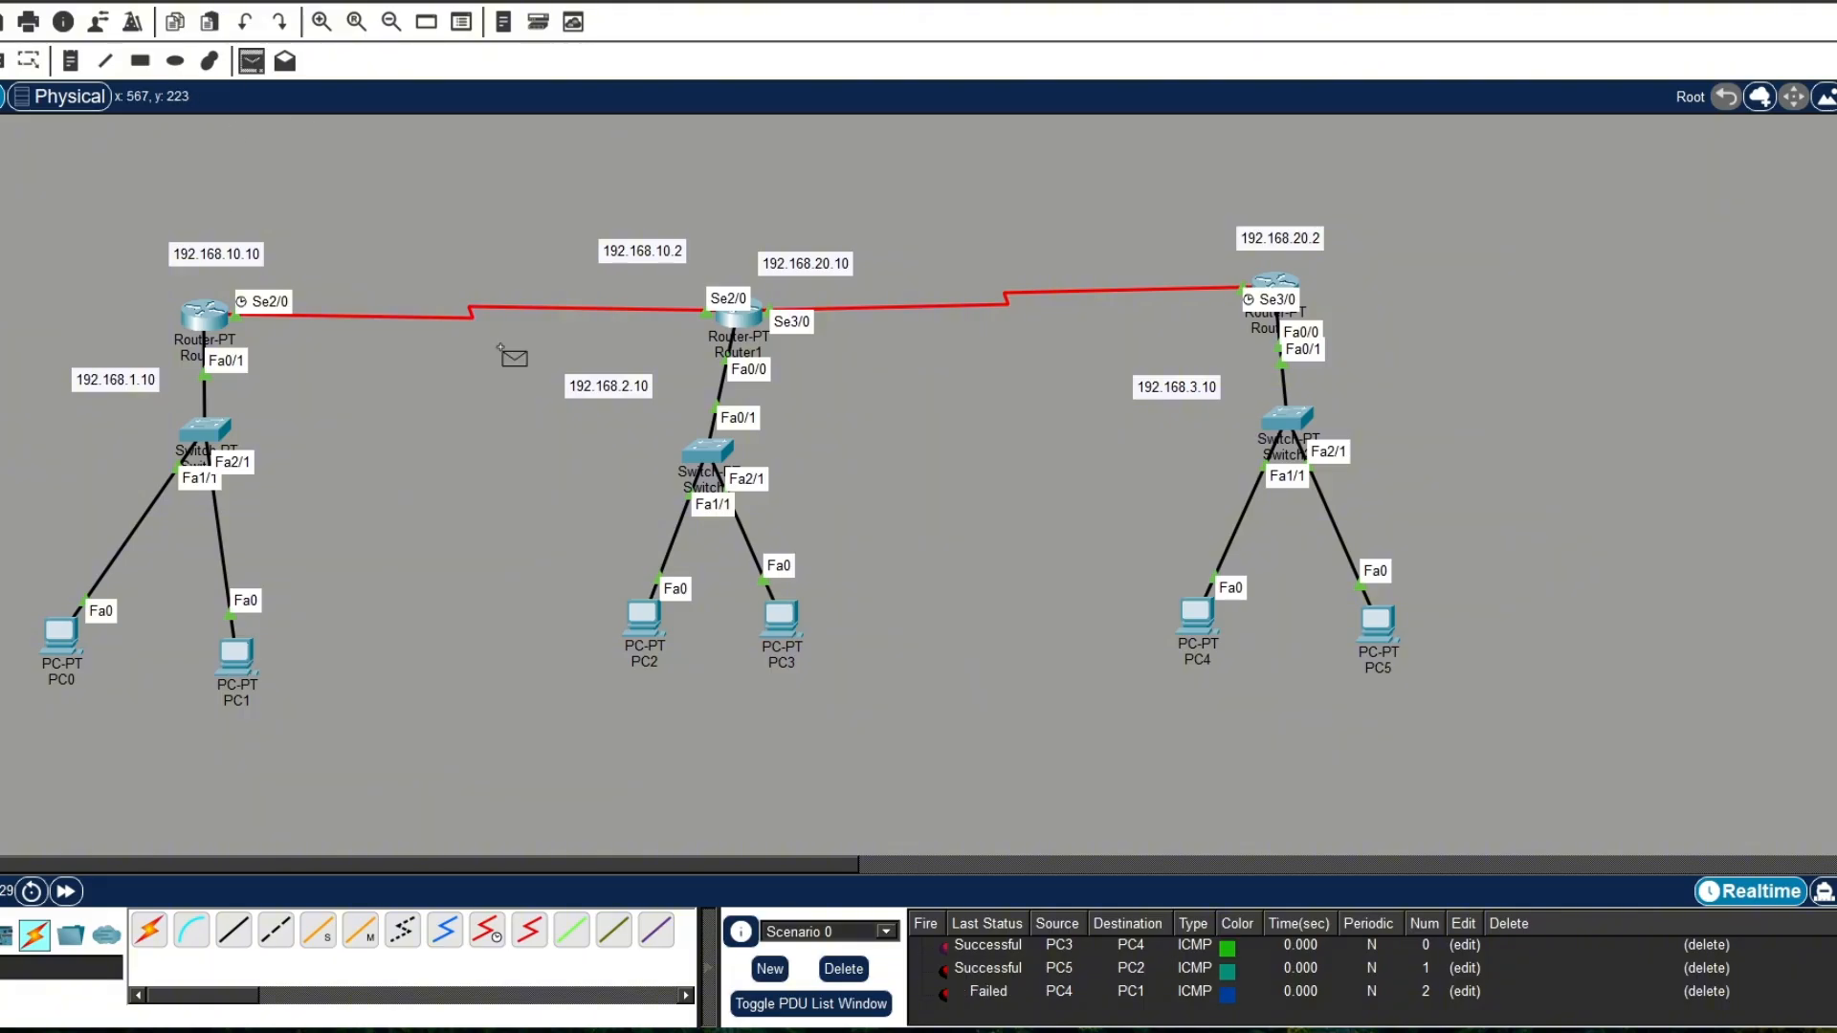
left_click(780, 620)
left_click(75, 664)
scroll(976, 987, "down", 1)
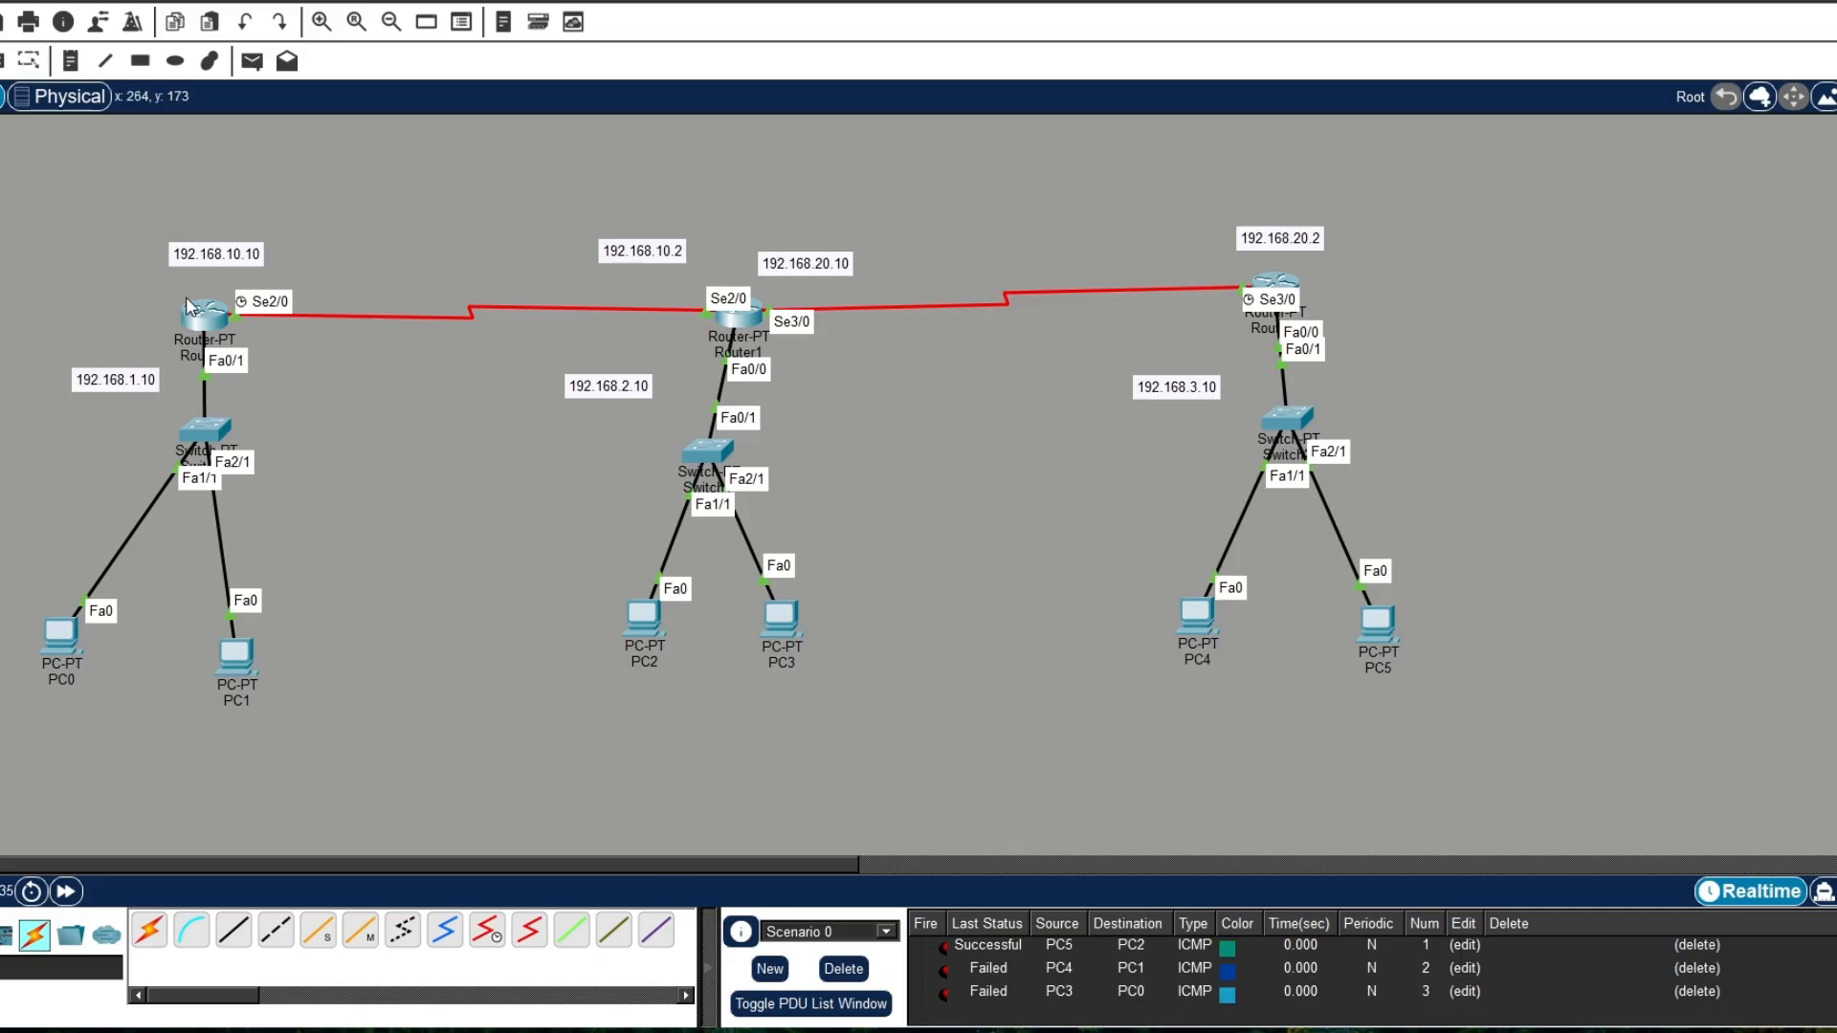
Step: Review the DHCP and static route commands in the CLI histories of Router0 and Router1, closing each window after checking
left_click(218, 324)
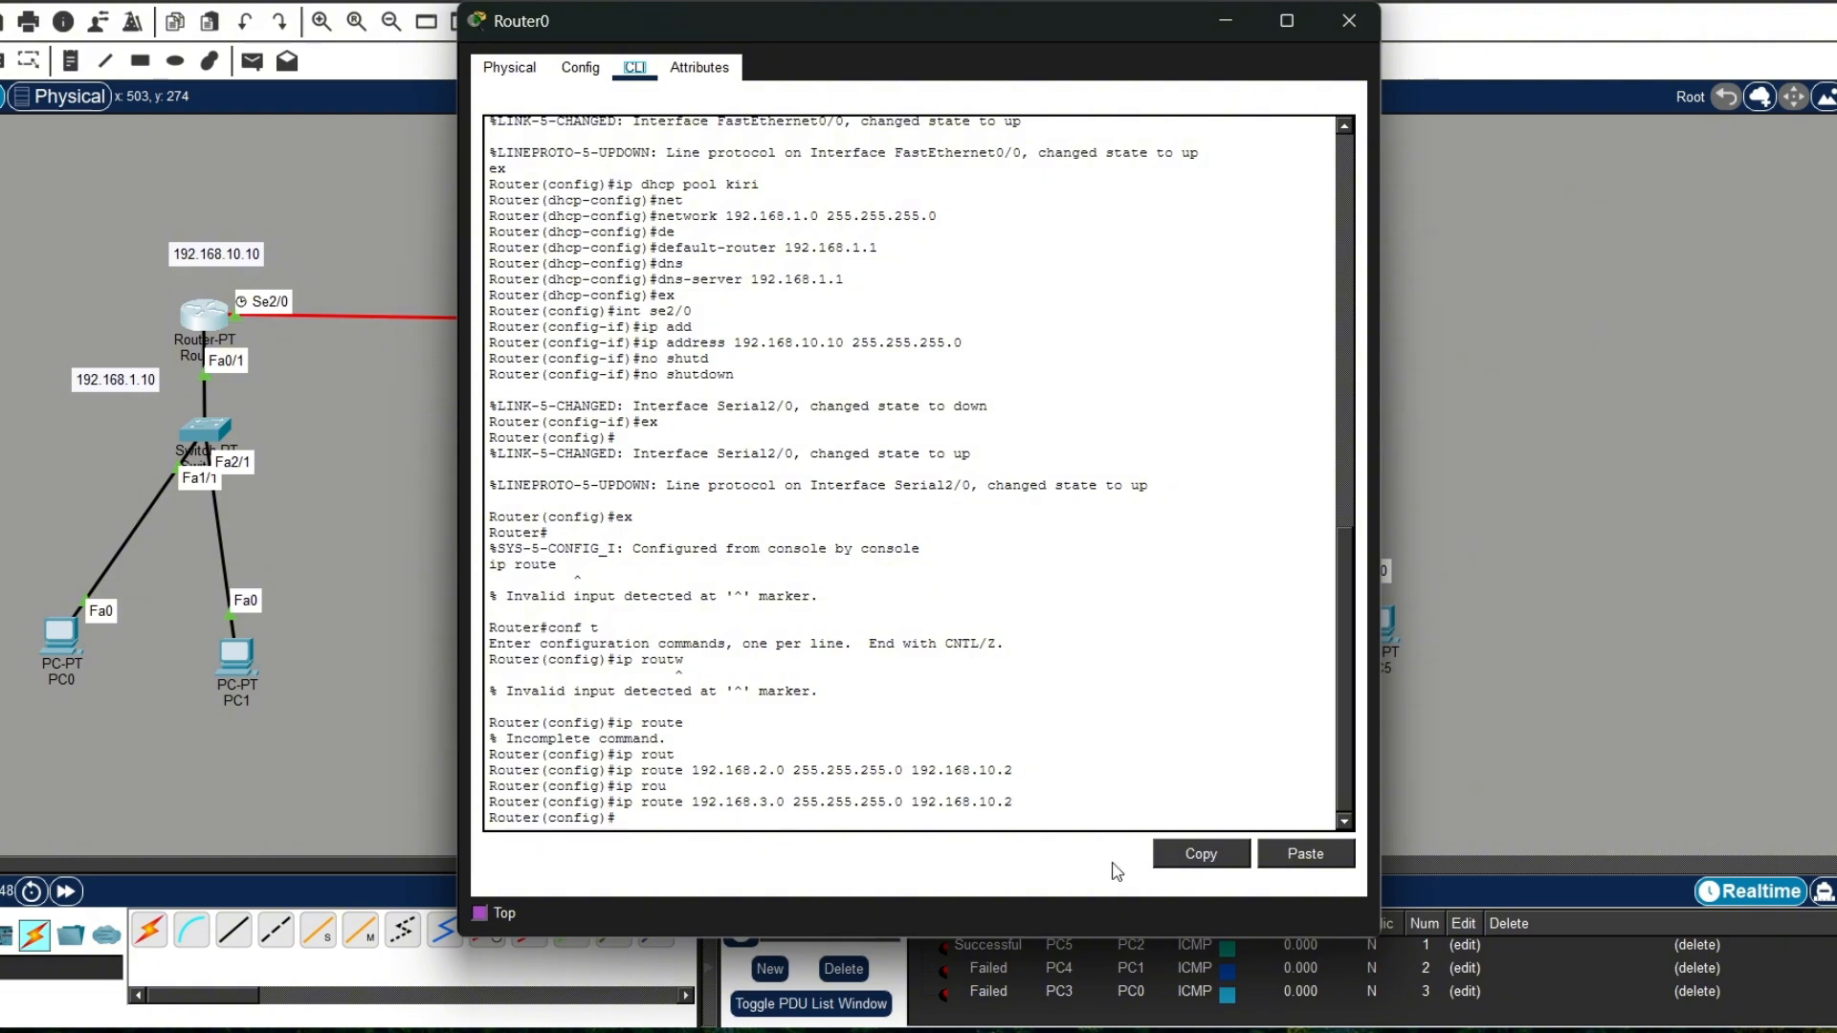
left_click(1362, 28)
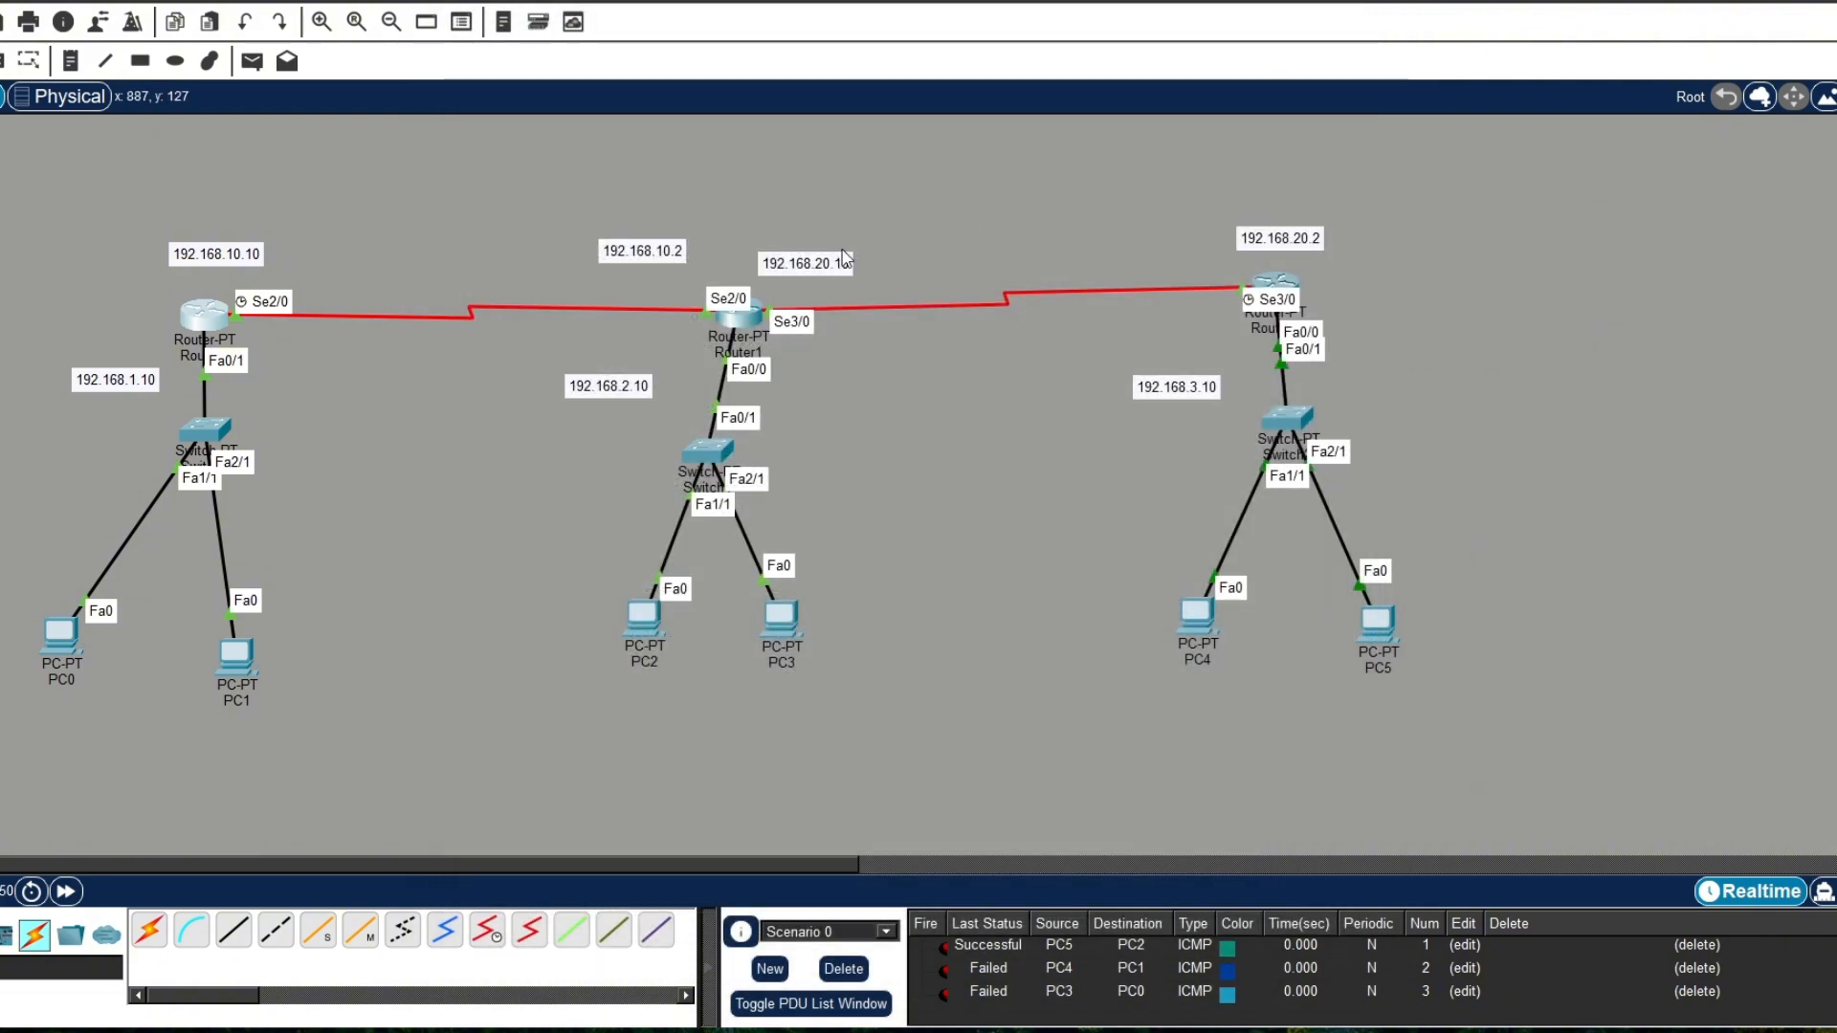
left_click(743, 317)
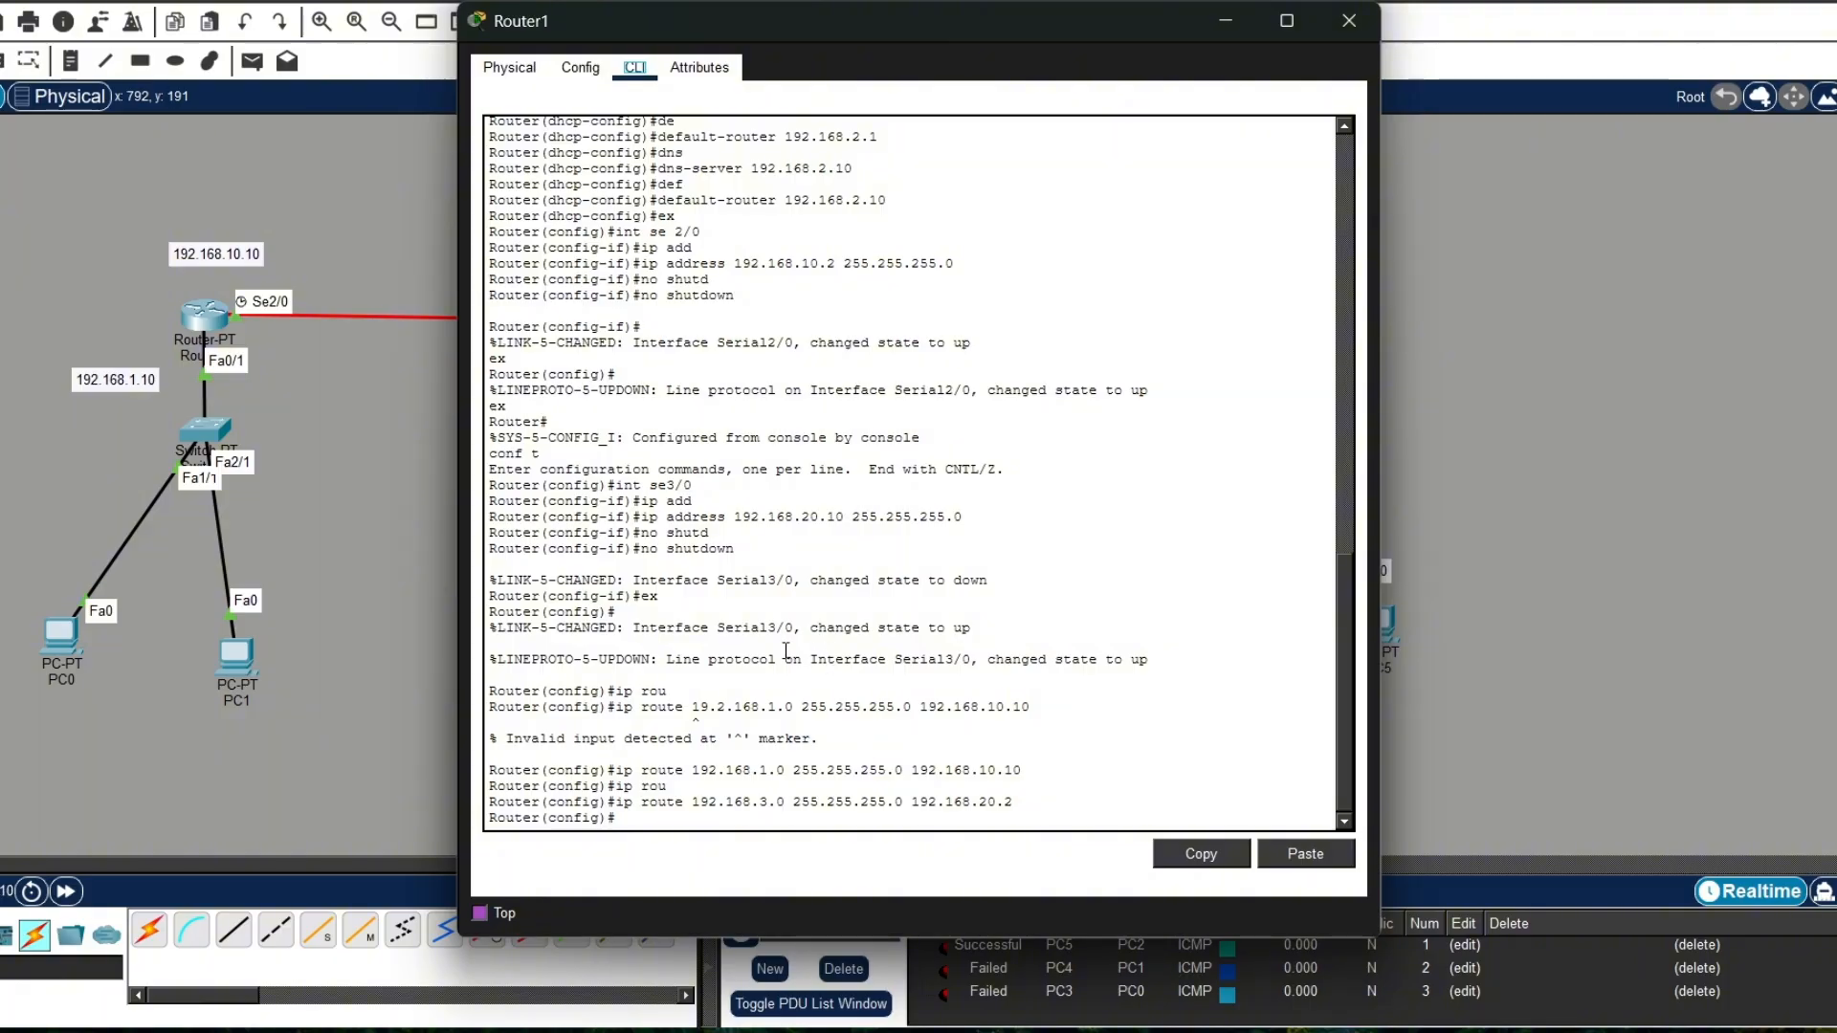
left_click(1349, 21)
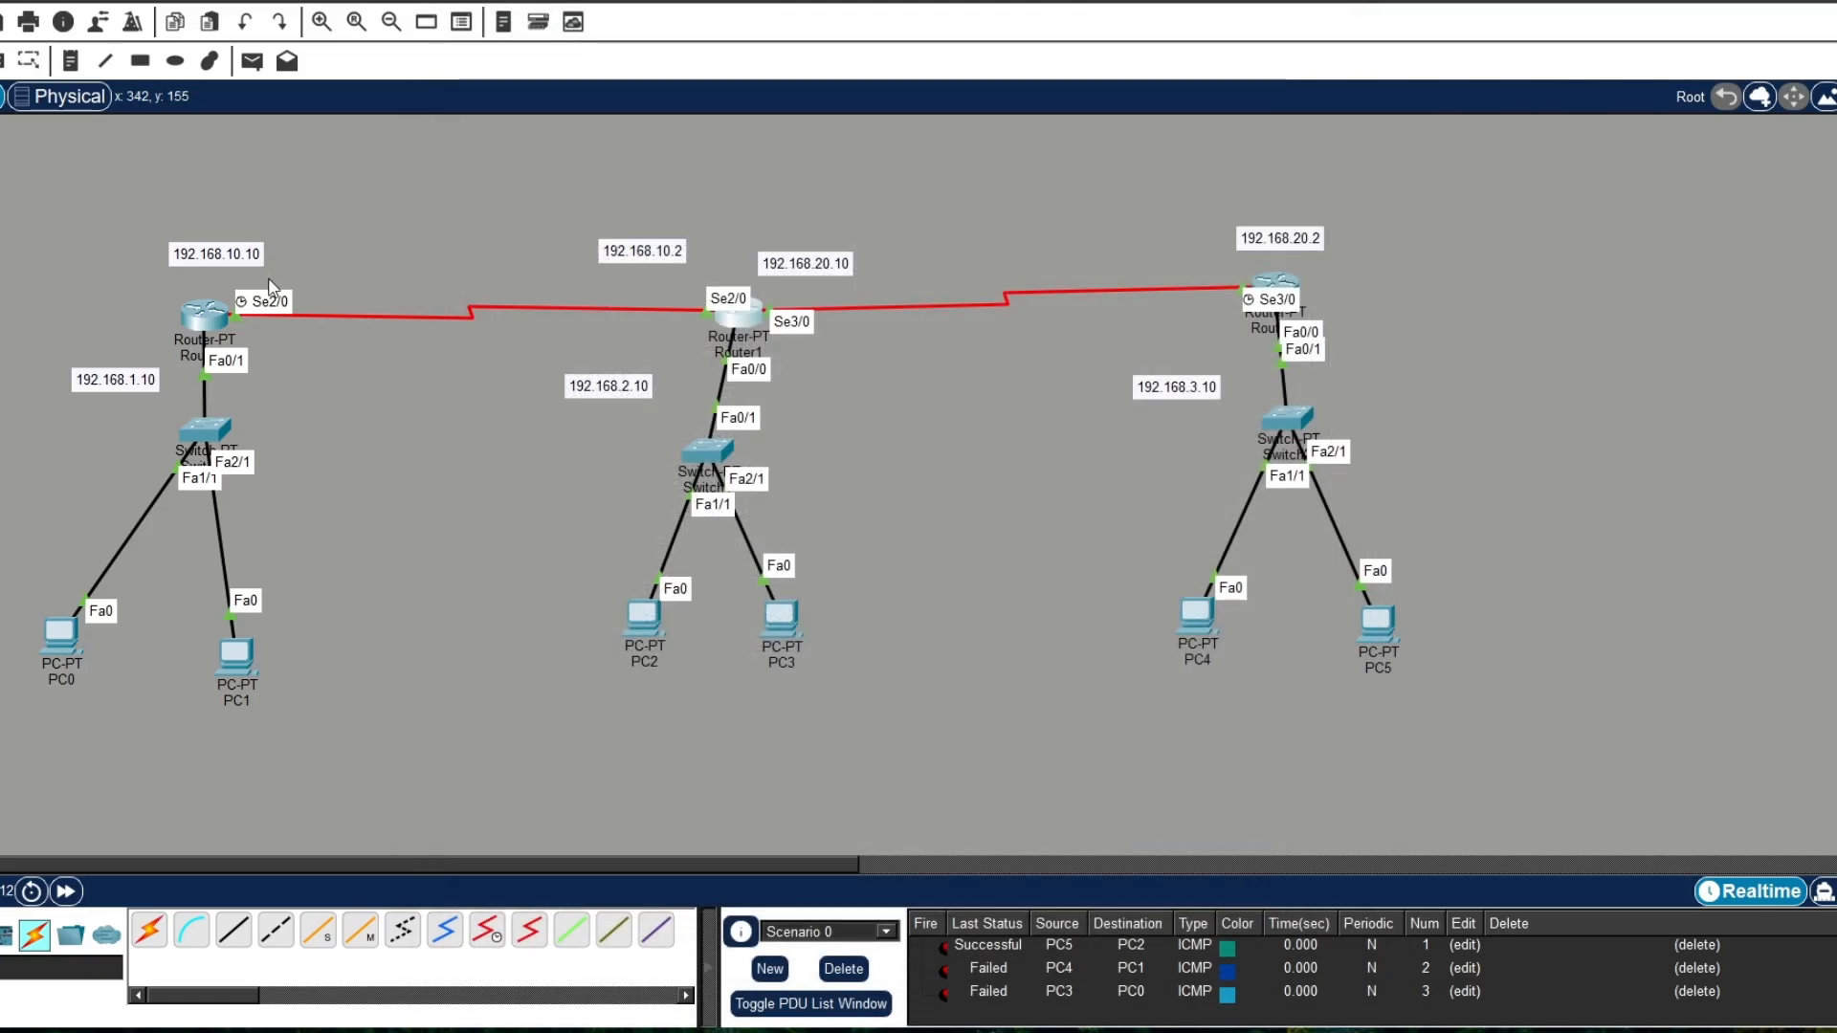
left_click(203, 314)
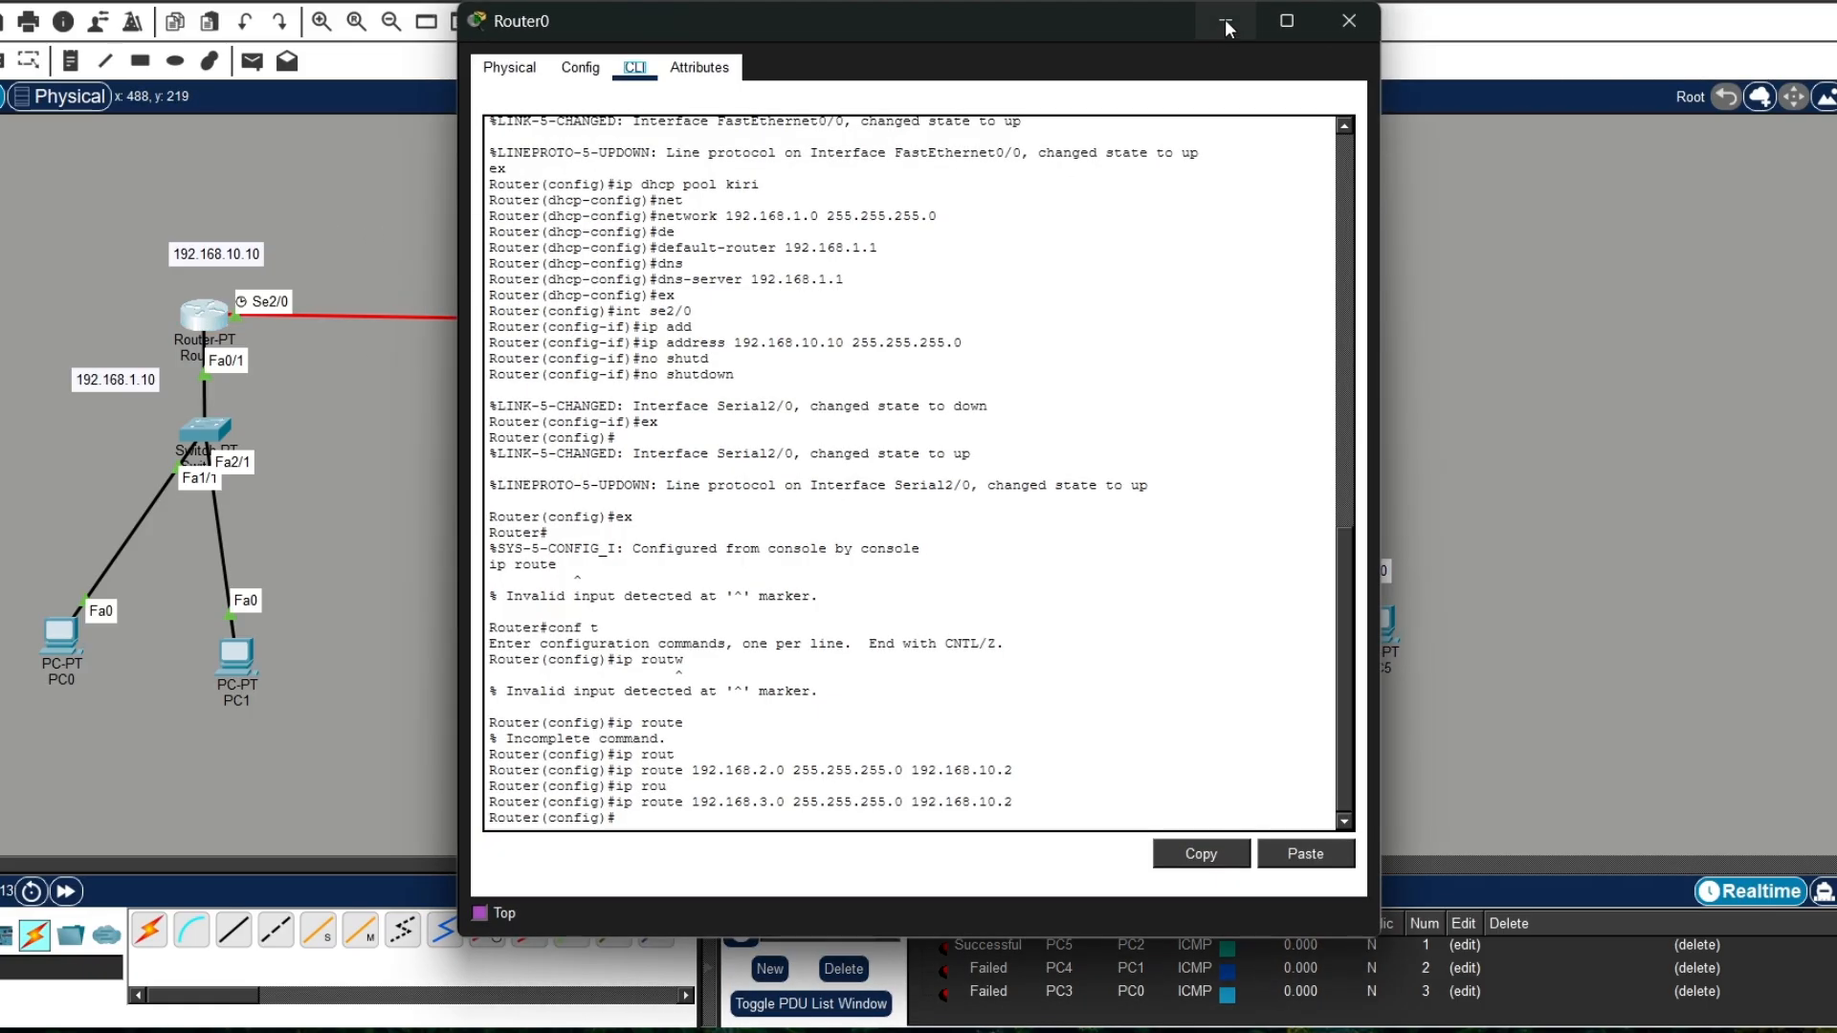
left_click(1349, 20)
left_click(251, 660)
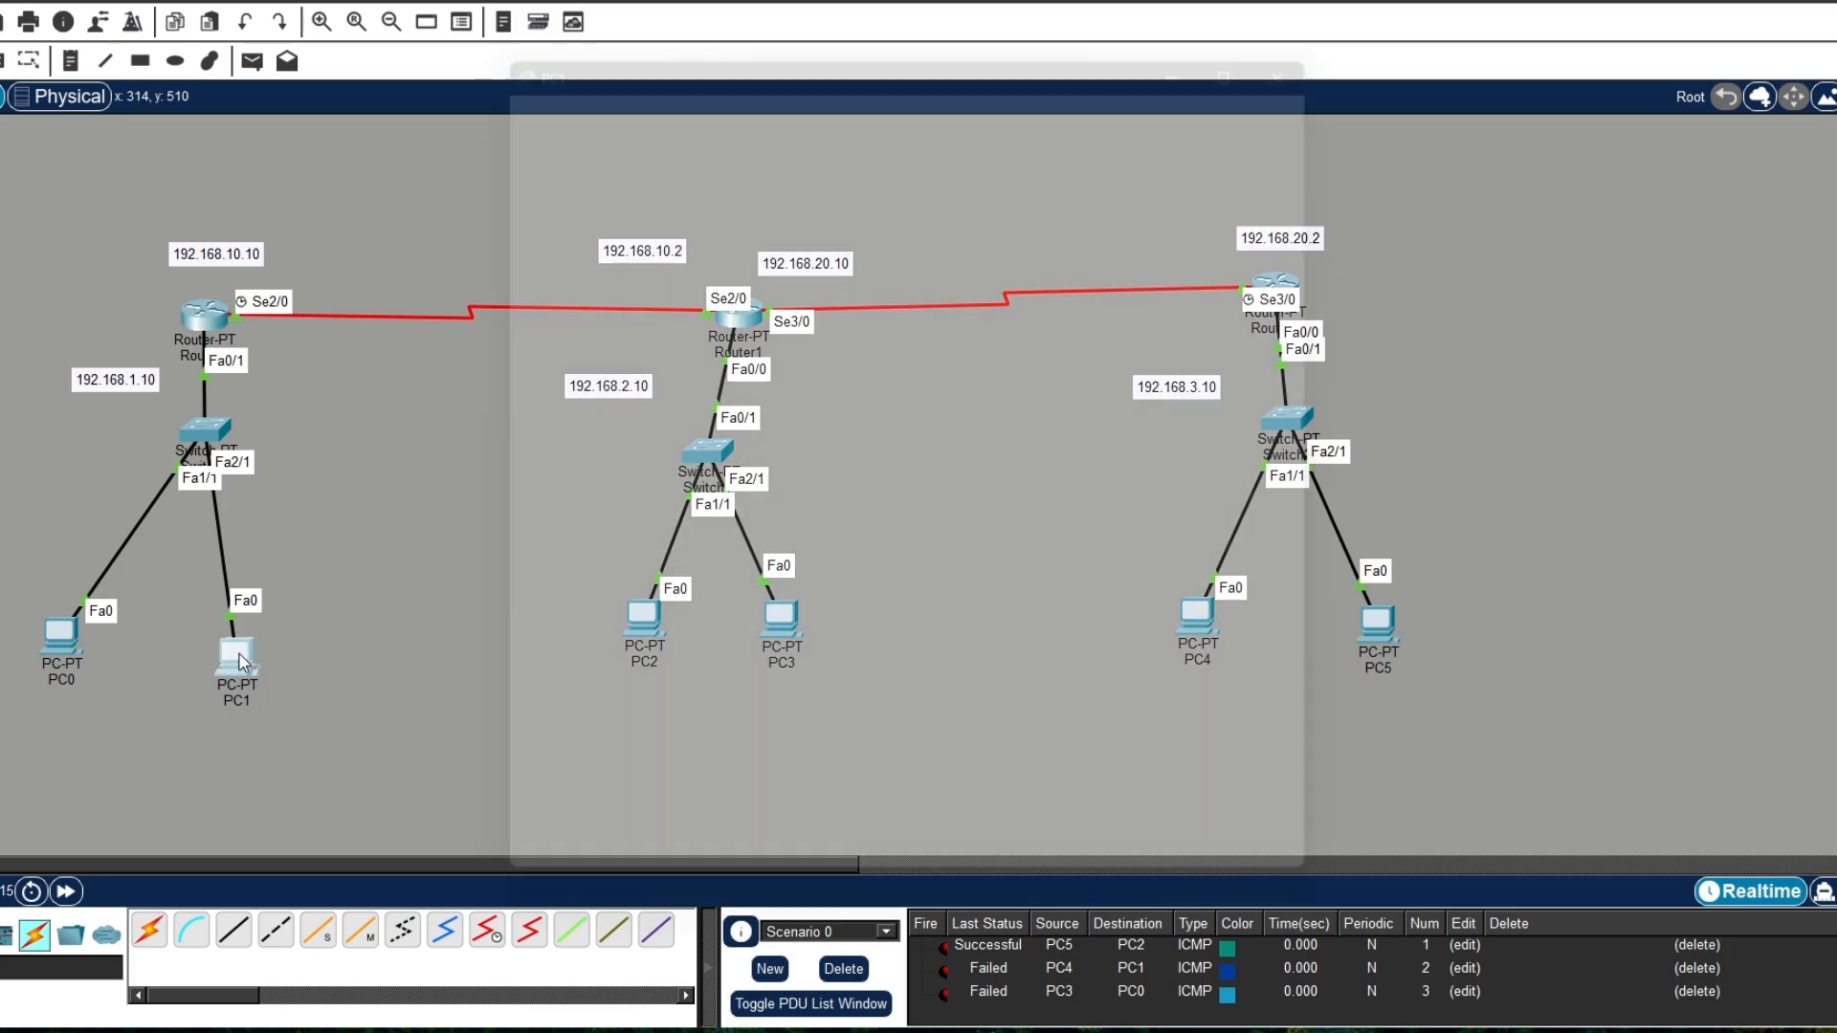
left_click(1346, 21)
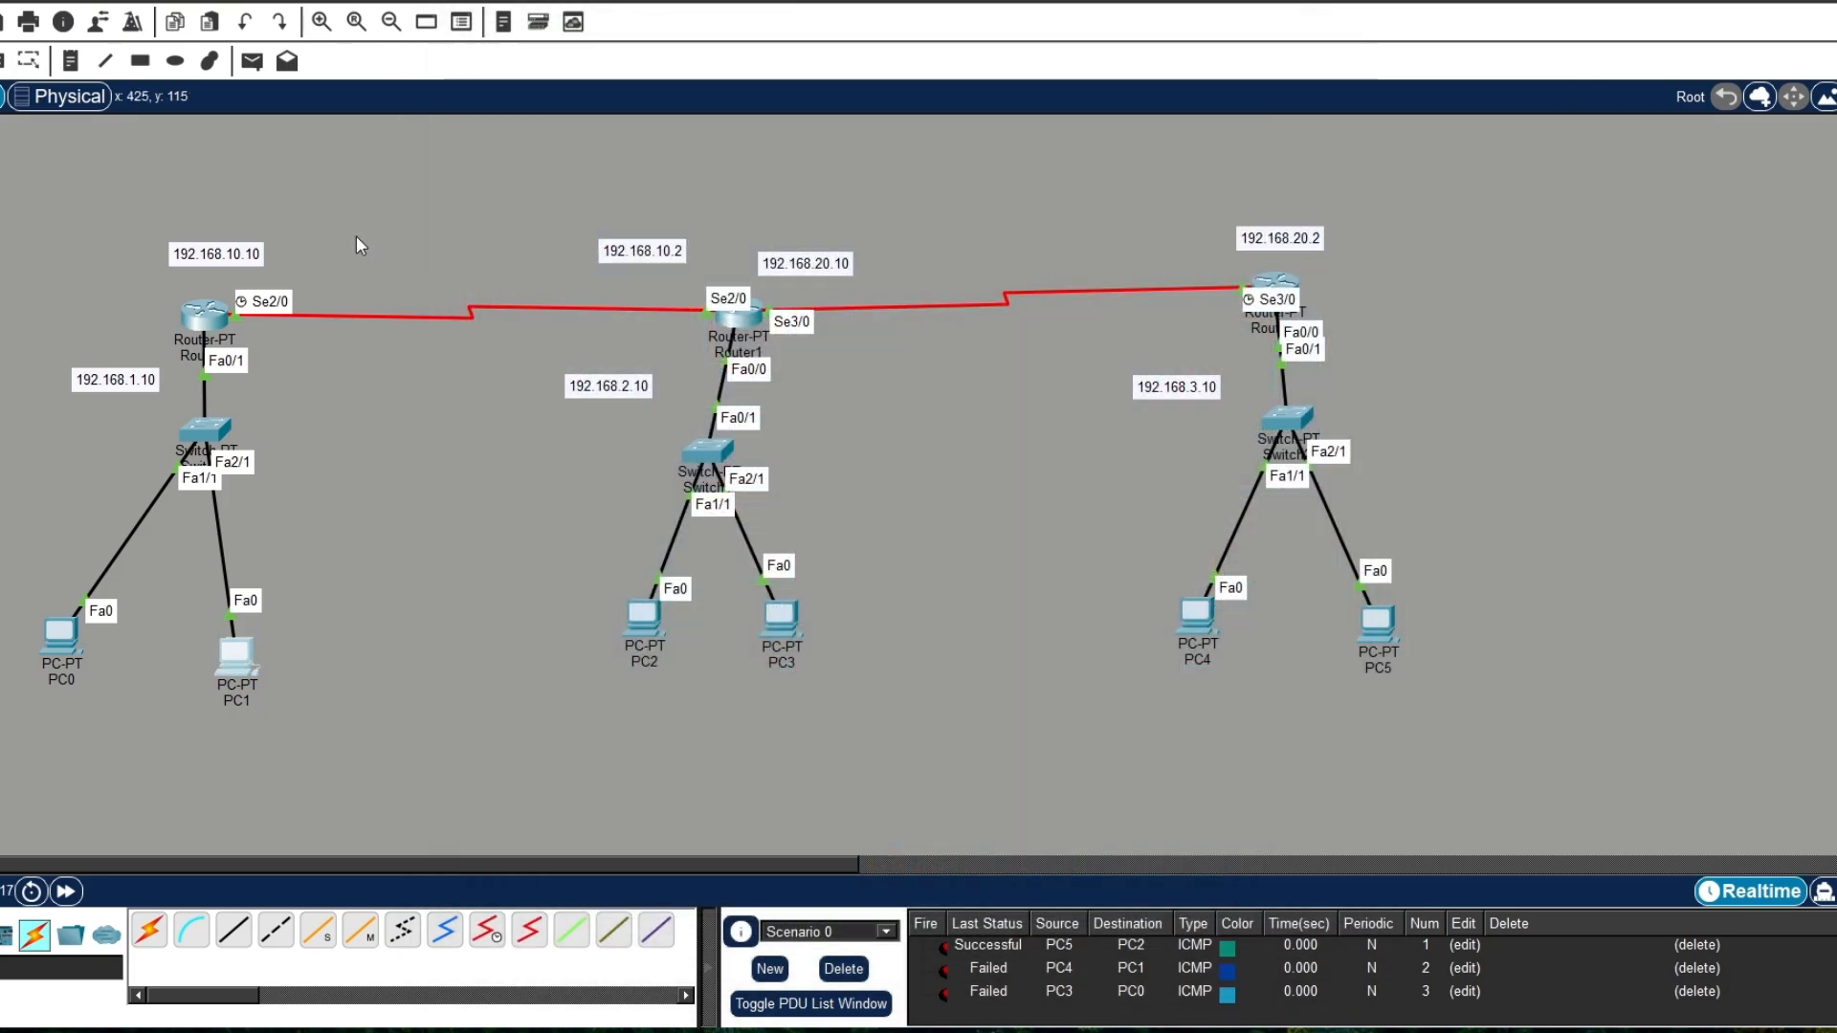
Step: Open Router0's command line and enter configuration of the existing DHCP pool kiri
left_click(194, 332)
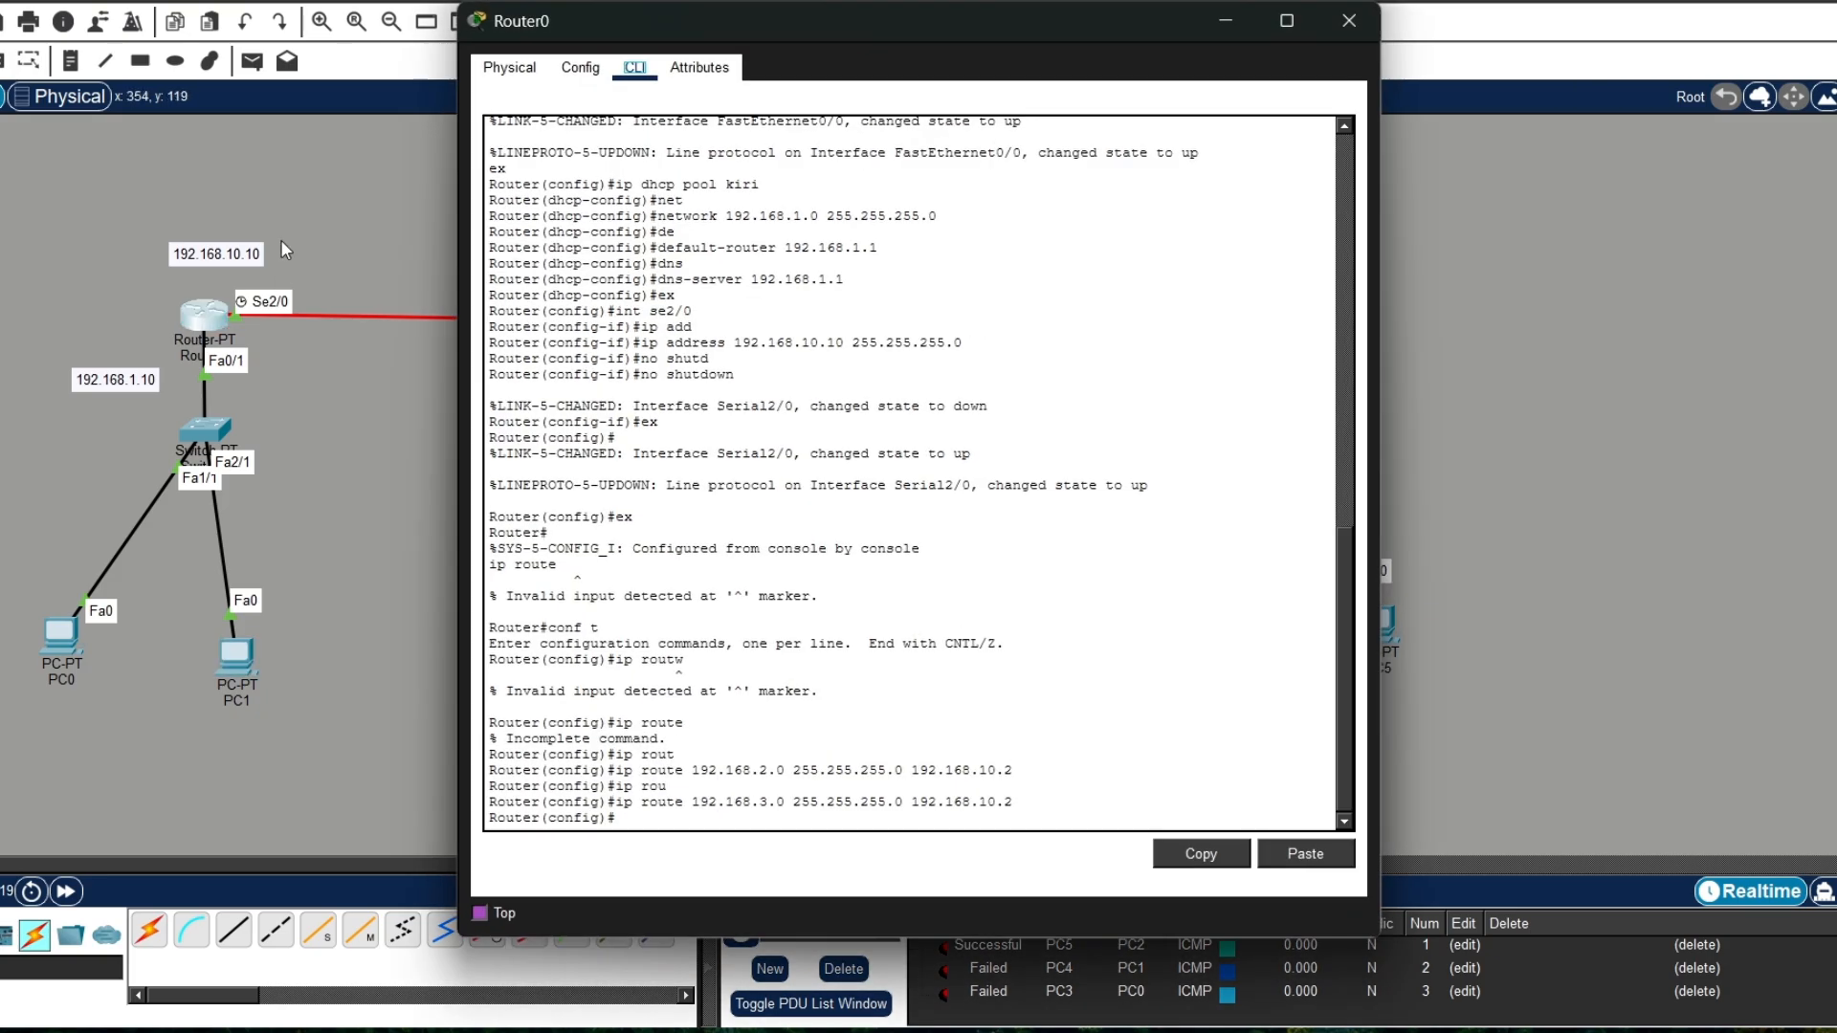
left_click(723, 820)
type("ip")
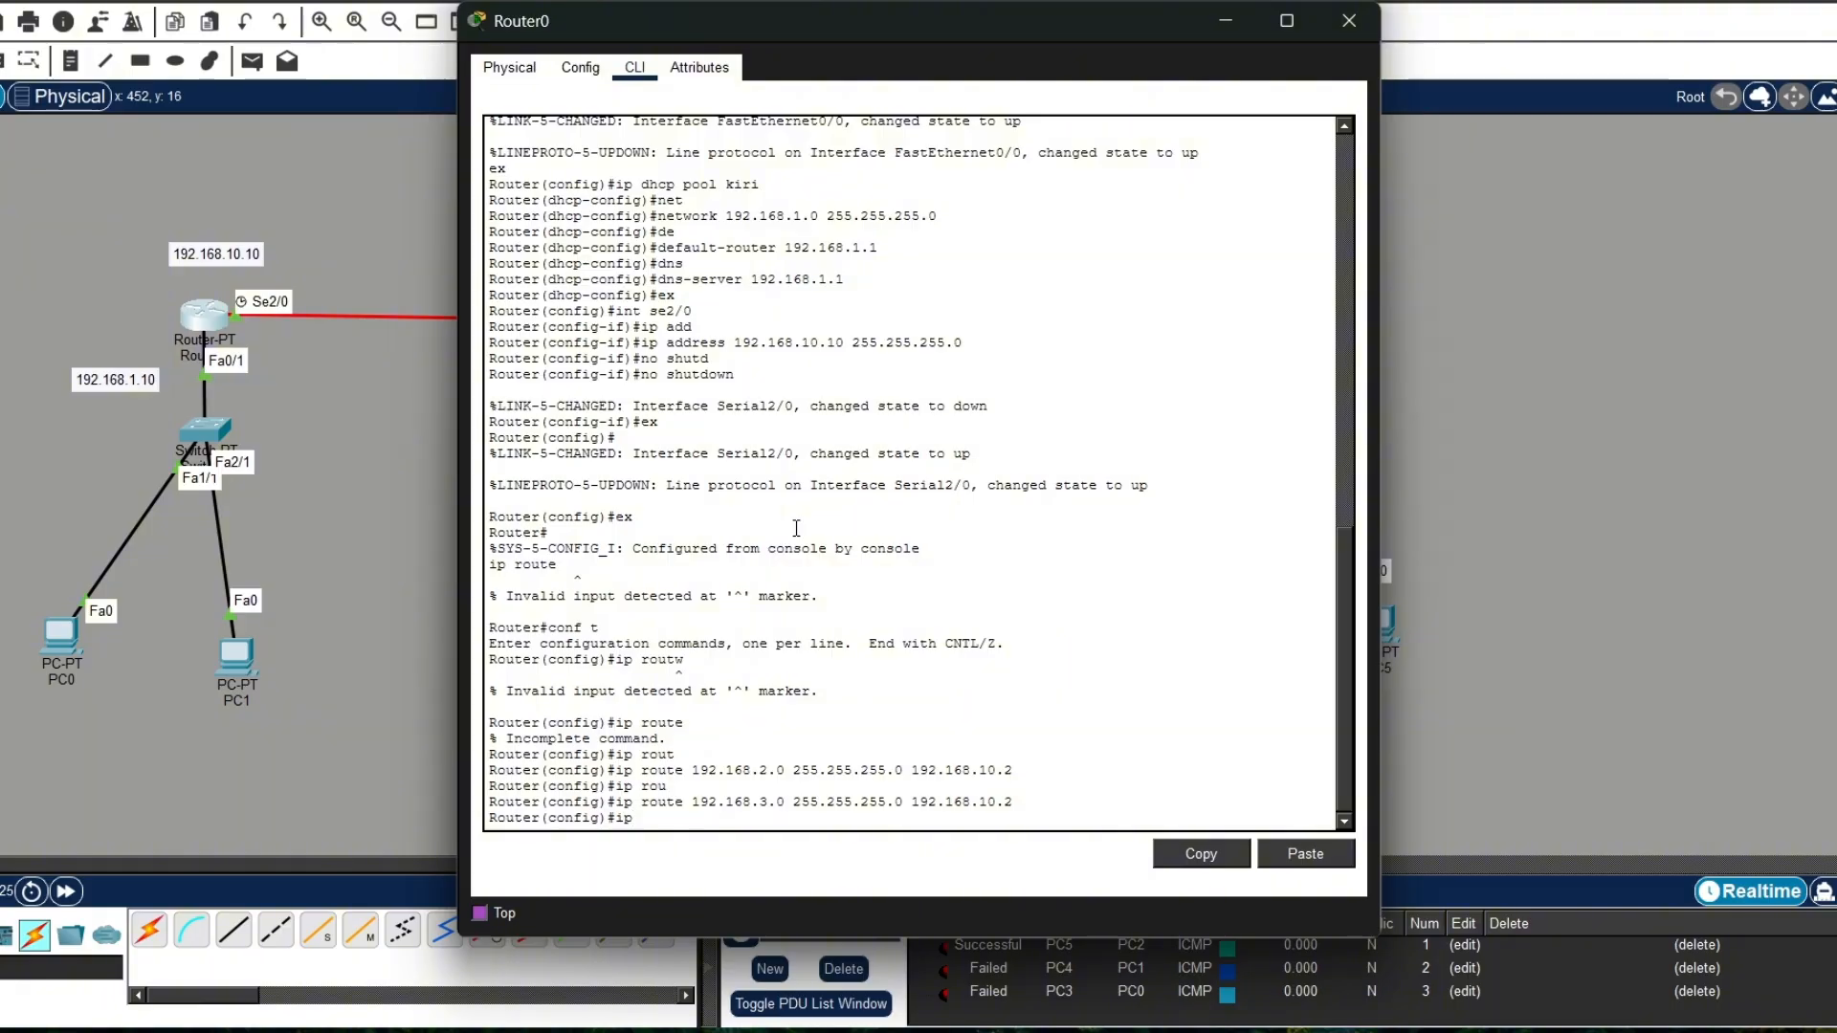
type(" dhcp pool kiri")
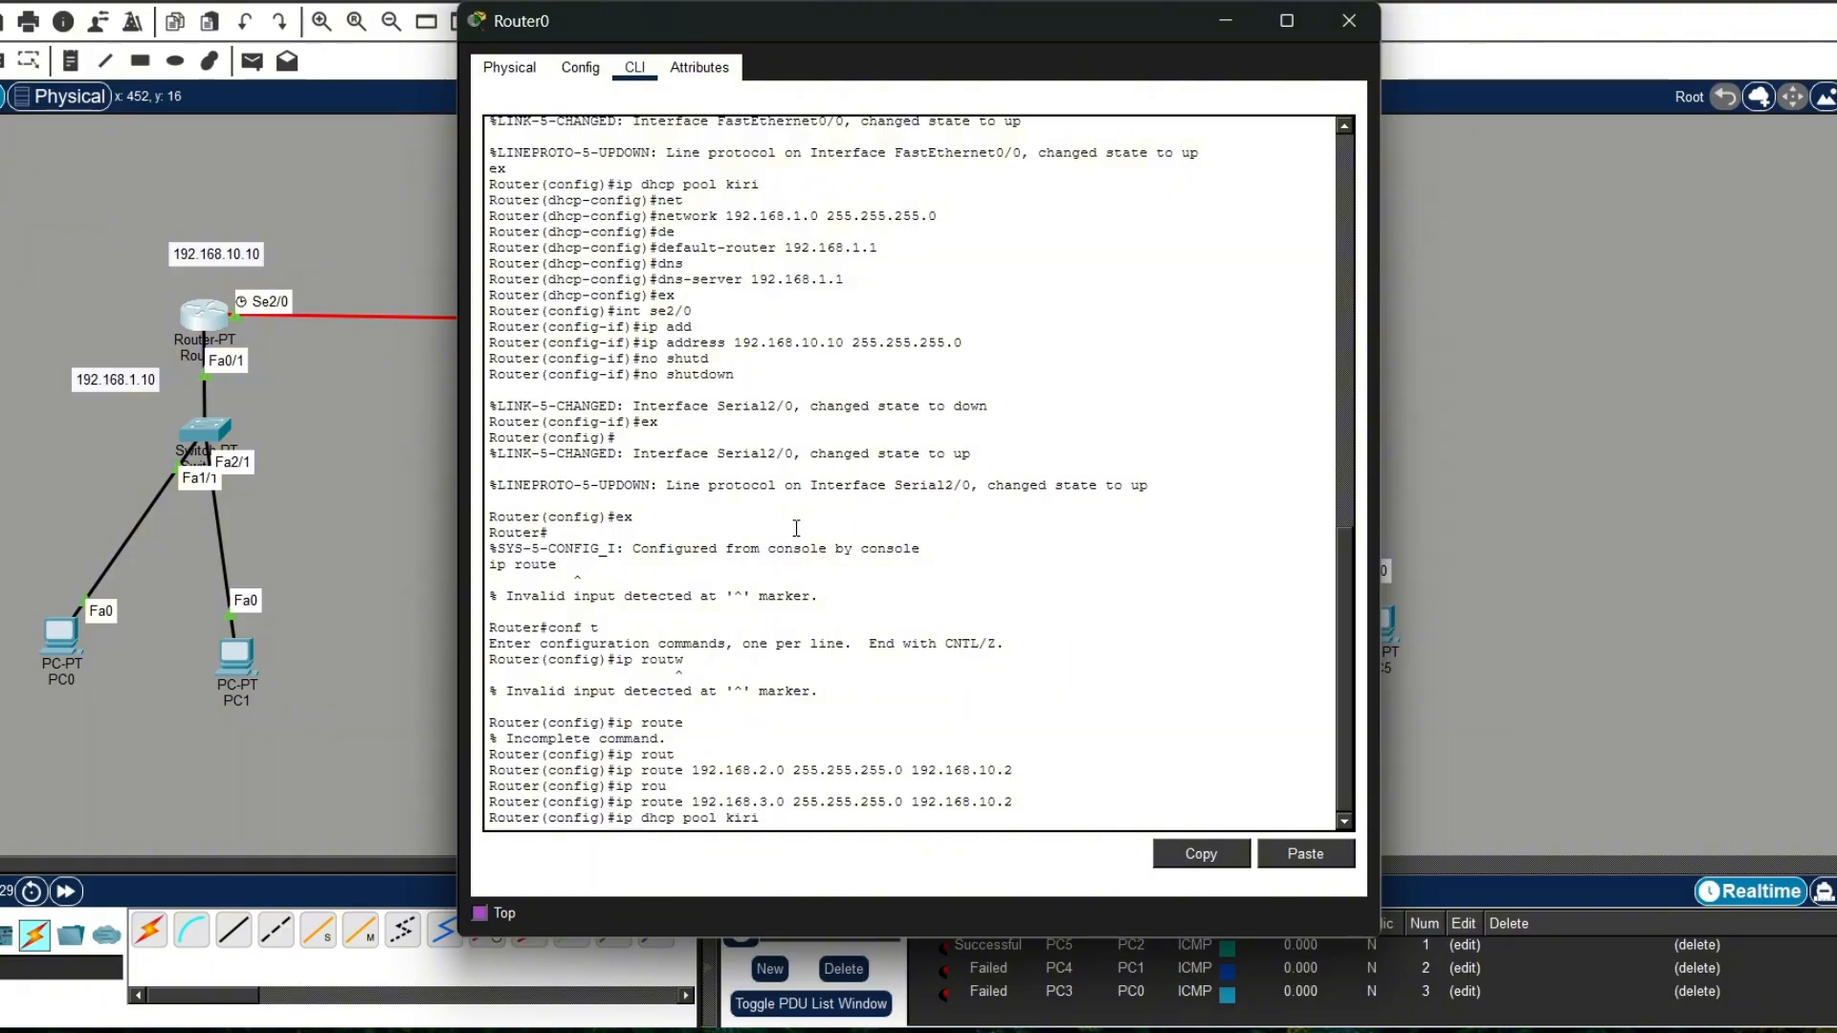
key("Return")
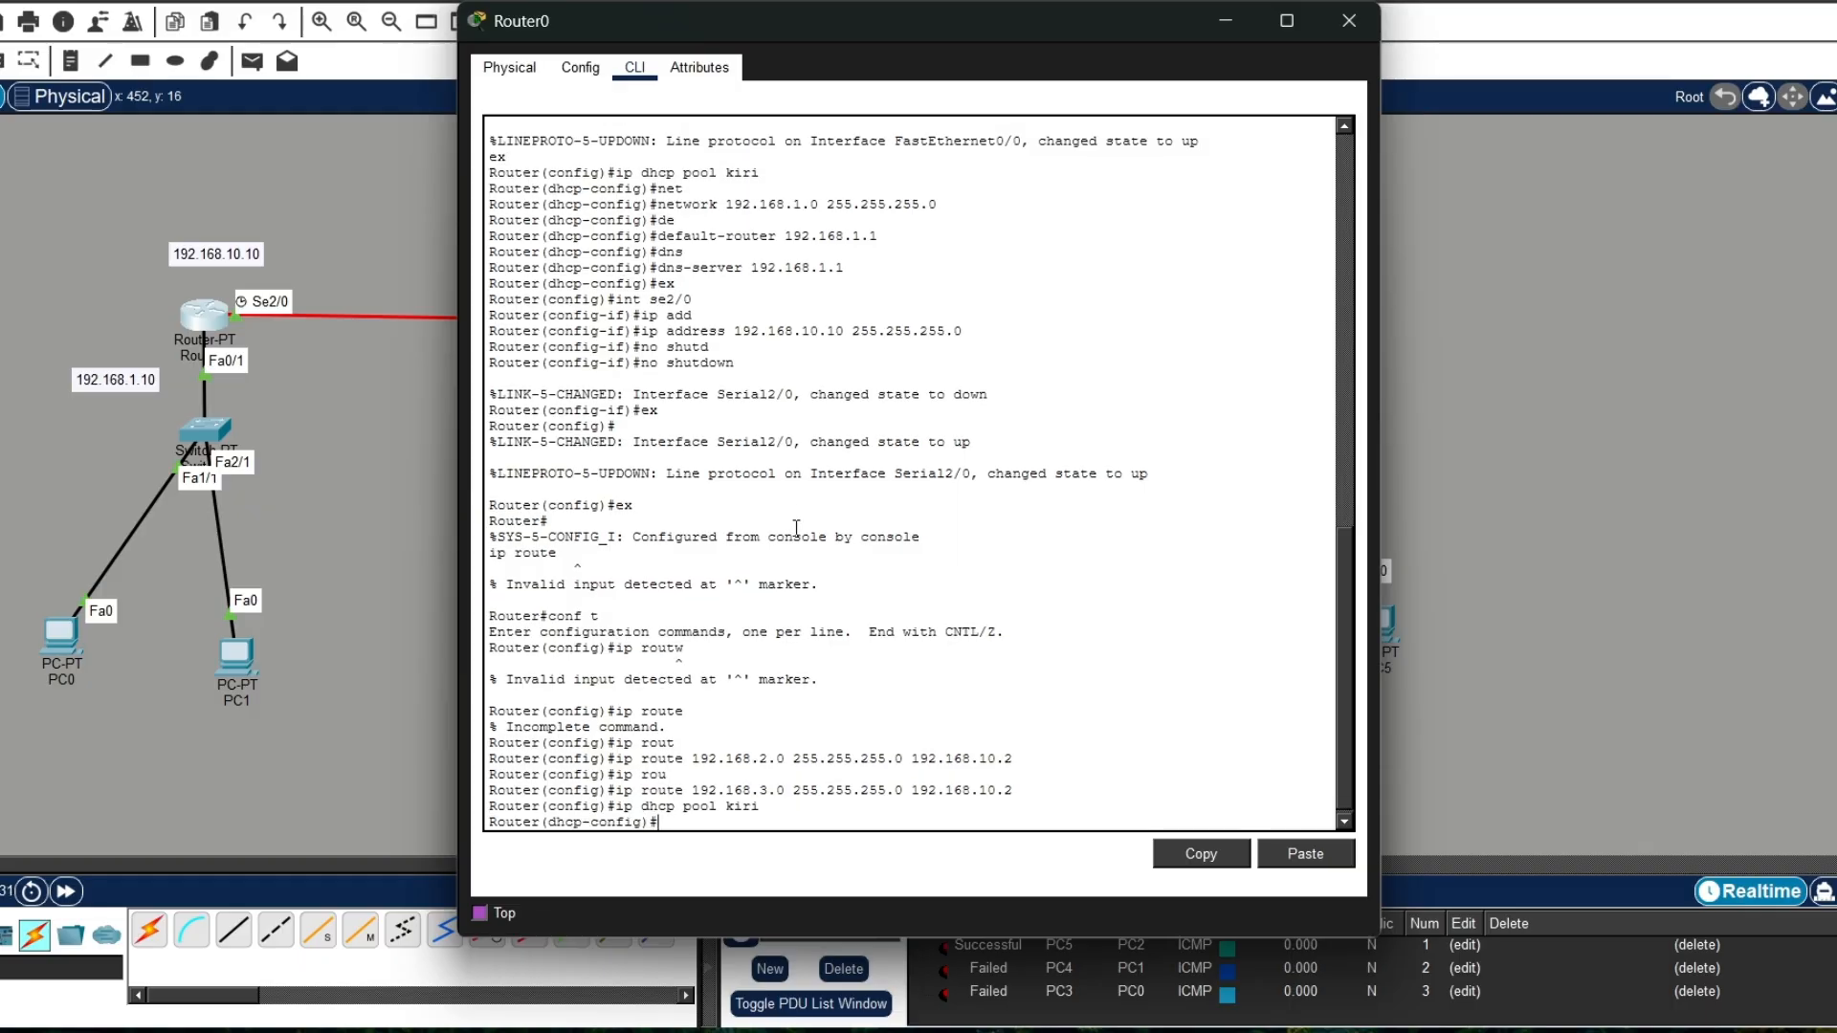
Step: Set the network of DHCP pool kiri to 192.168.1.0 with mask 255.255.255.0
type("net")
key("Return")
type("network")
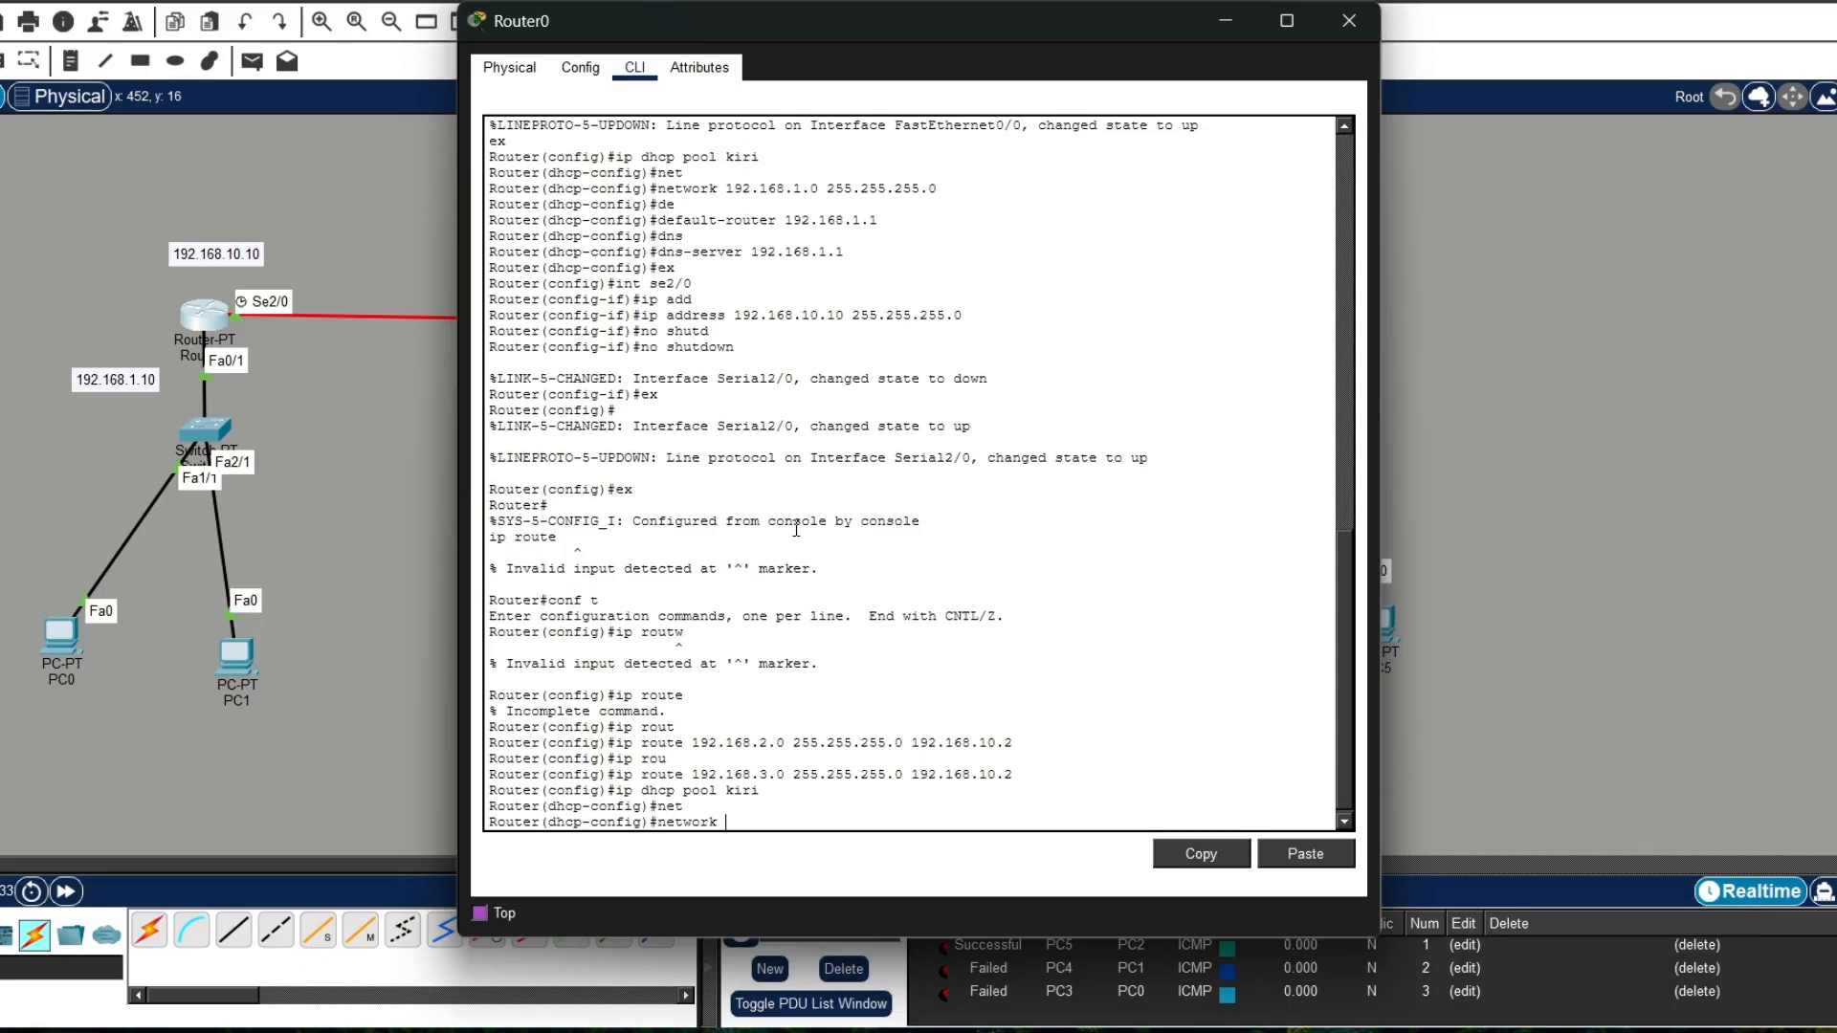
key("Up")
key("Up")
key("Up")
key("Down")
key("Down")
key("Down")
type("192.168.")
scroll(796, 526, "up", 3)
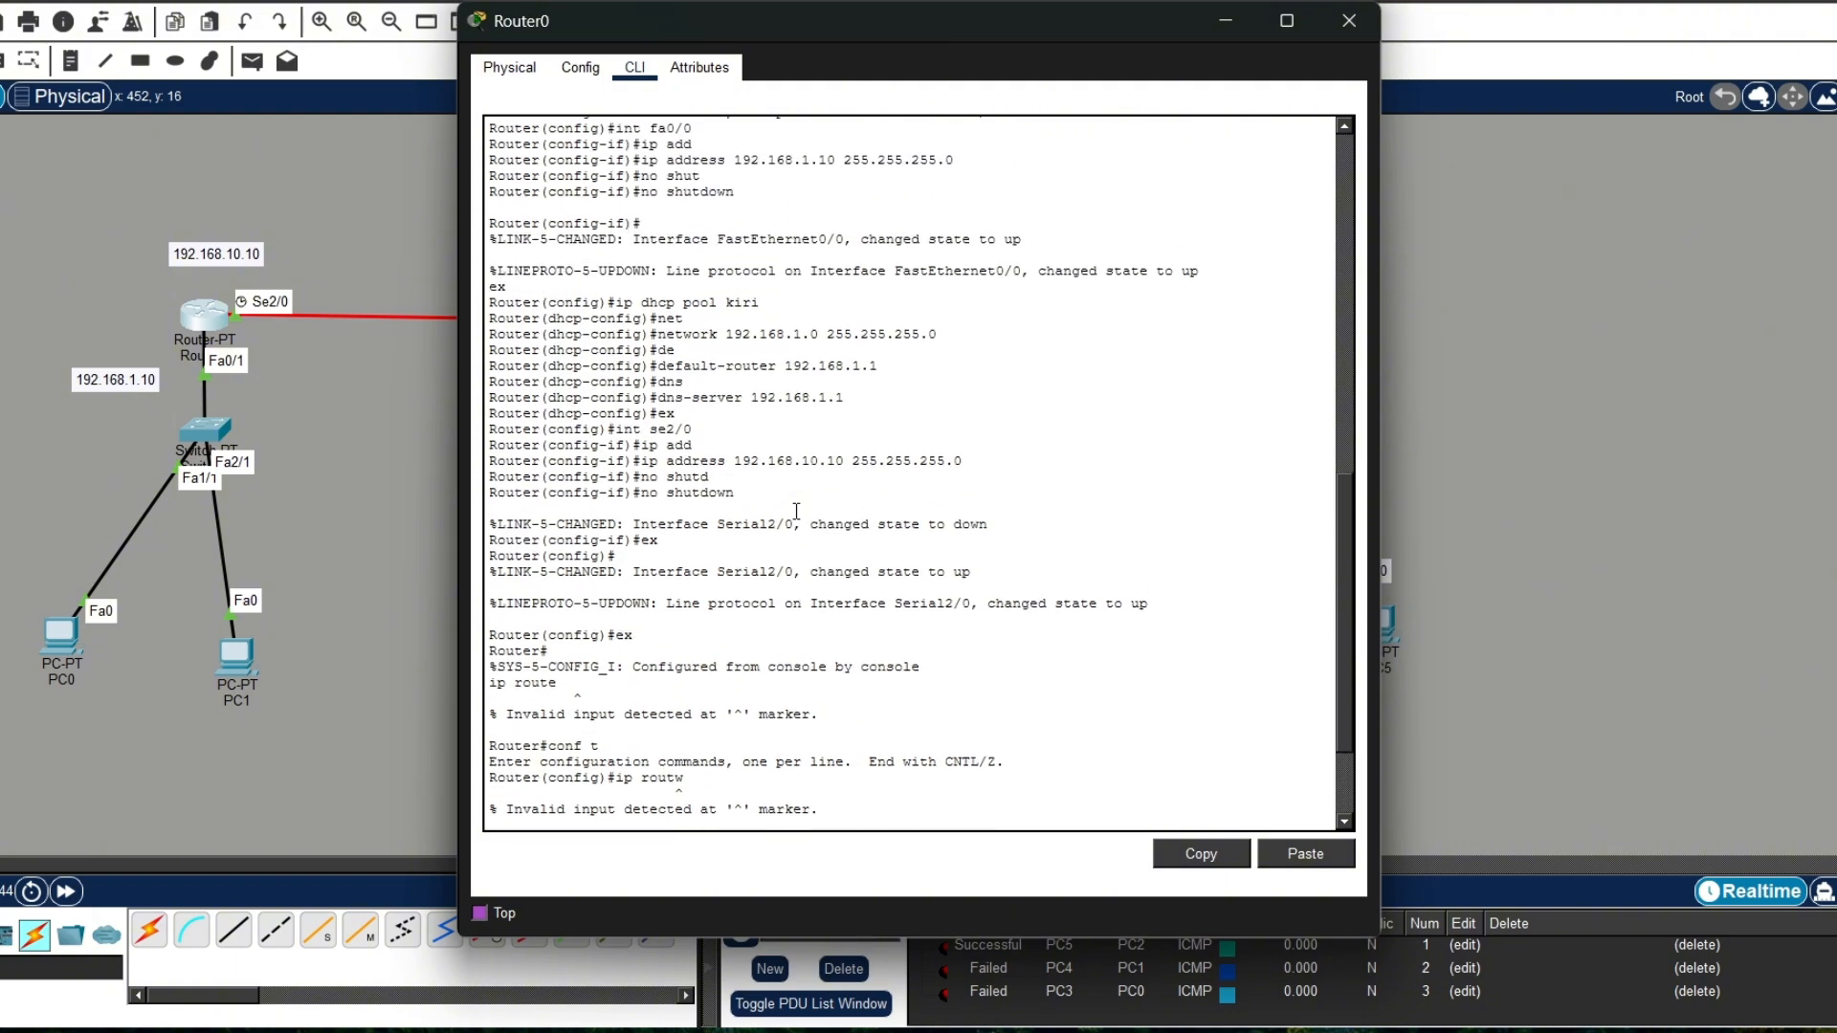
scroll(796, 511, "down", 3)
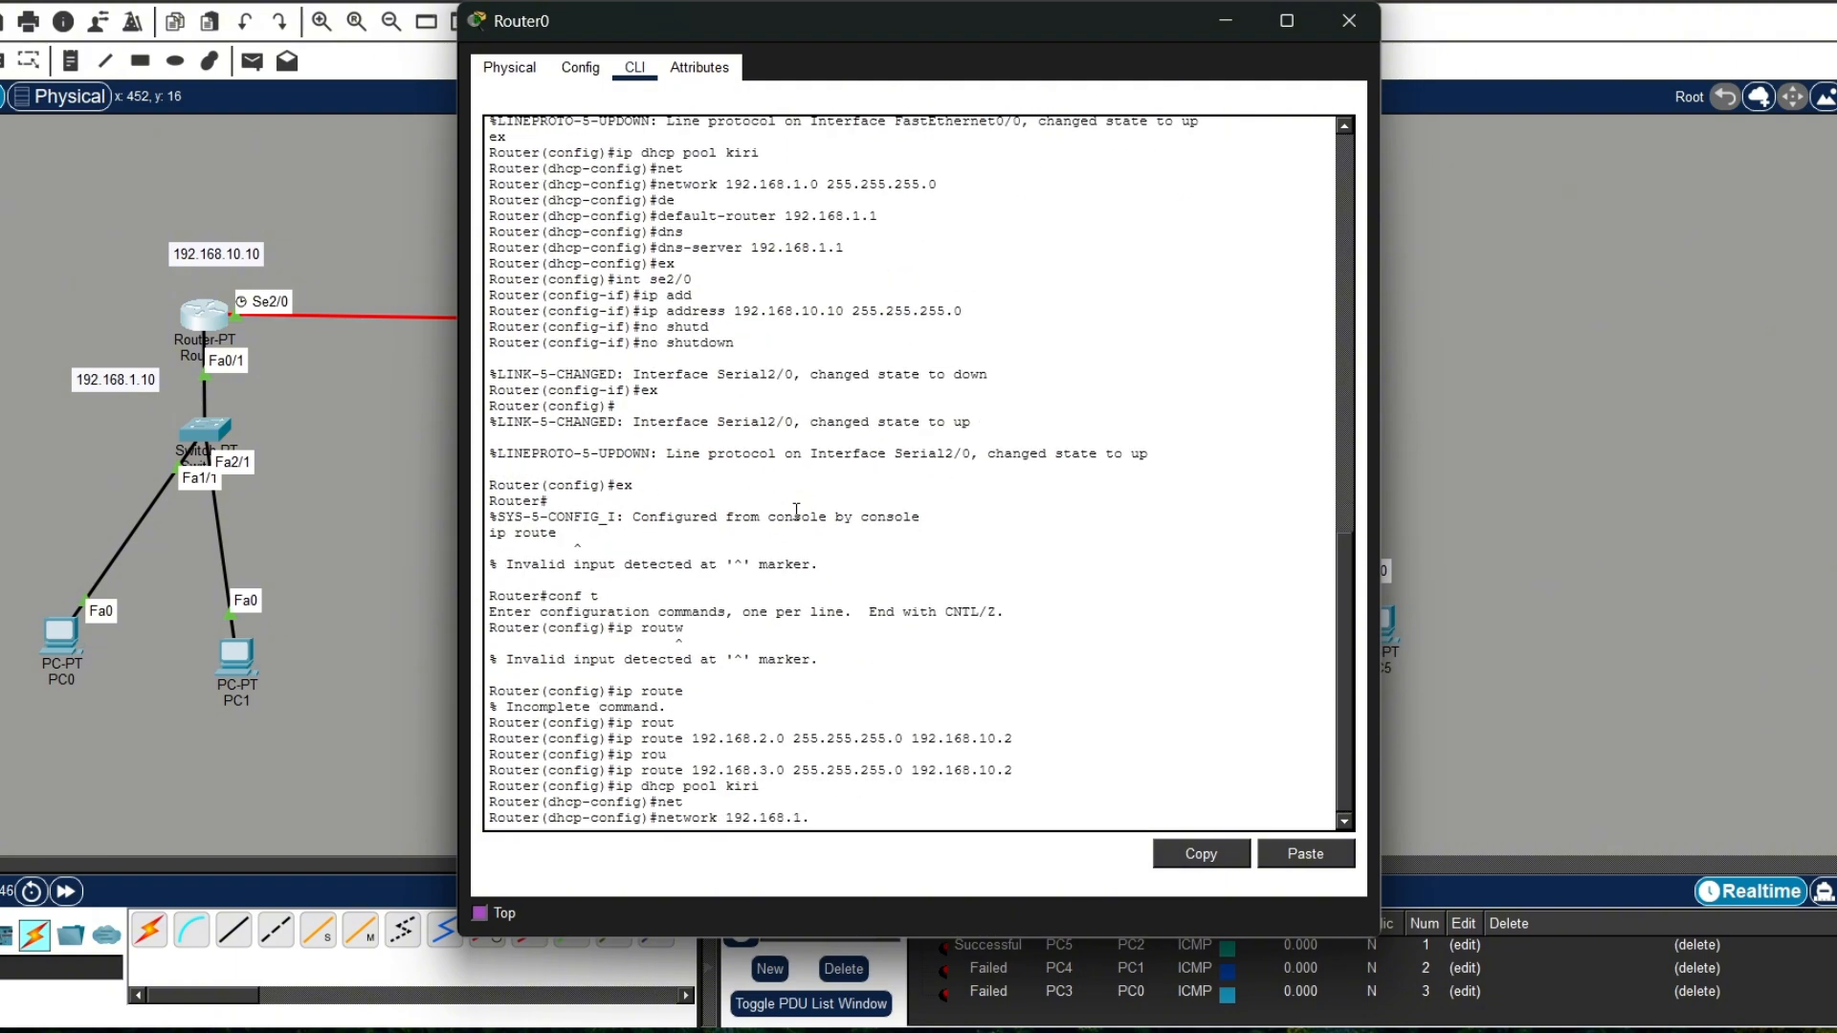
type("1.0 255.255.255.0")
key("Return")
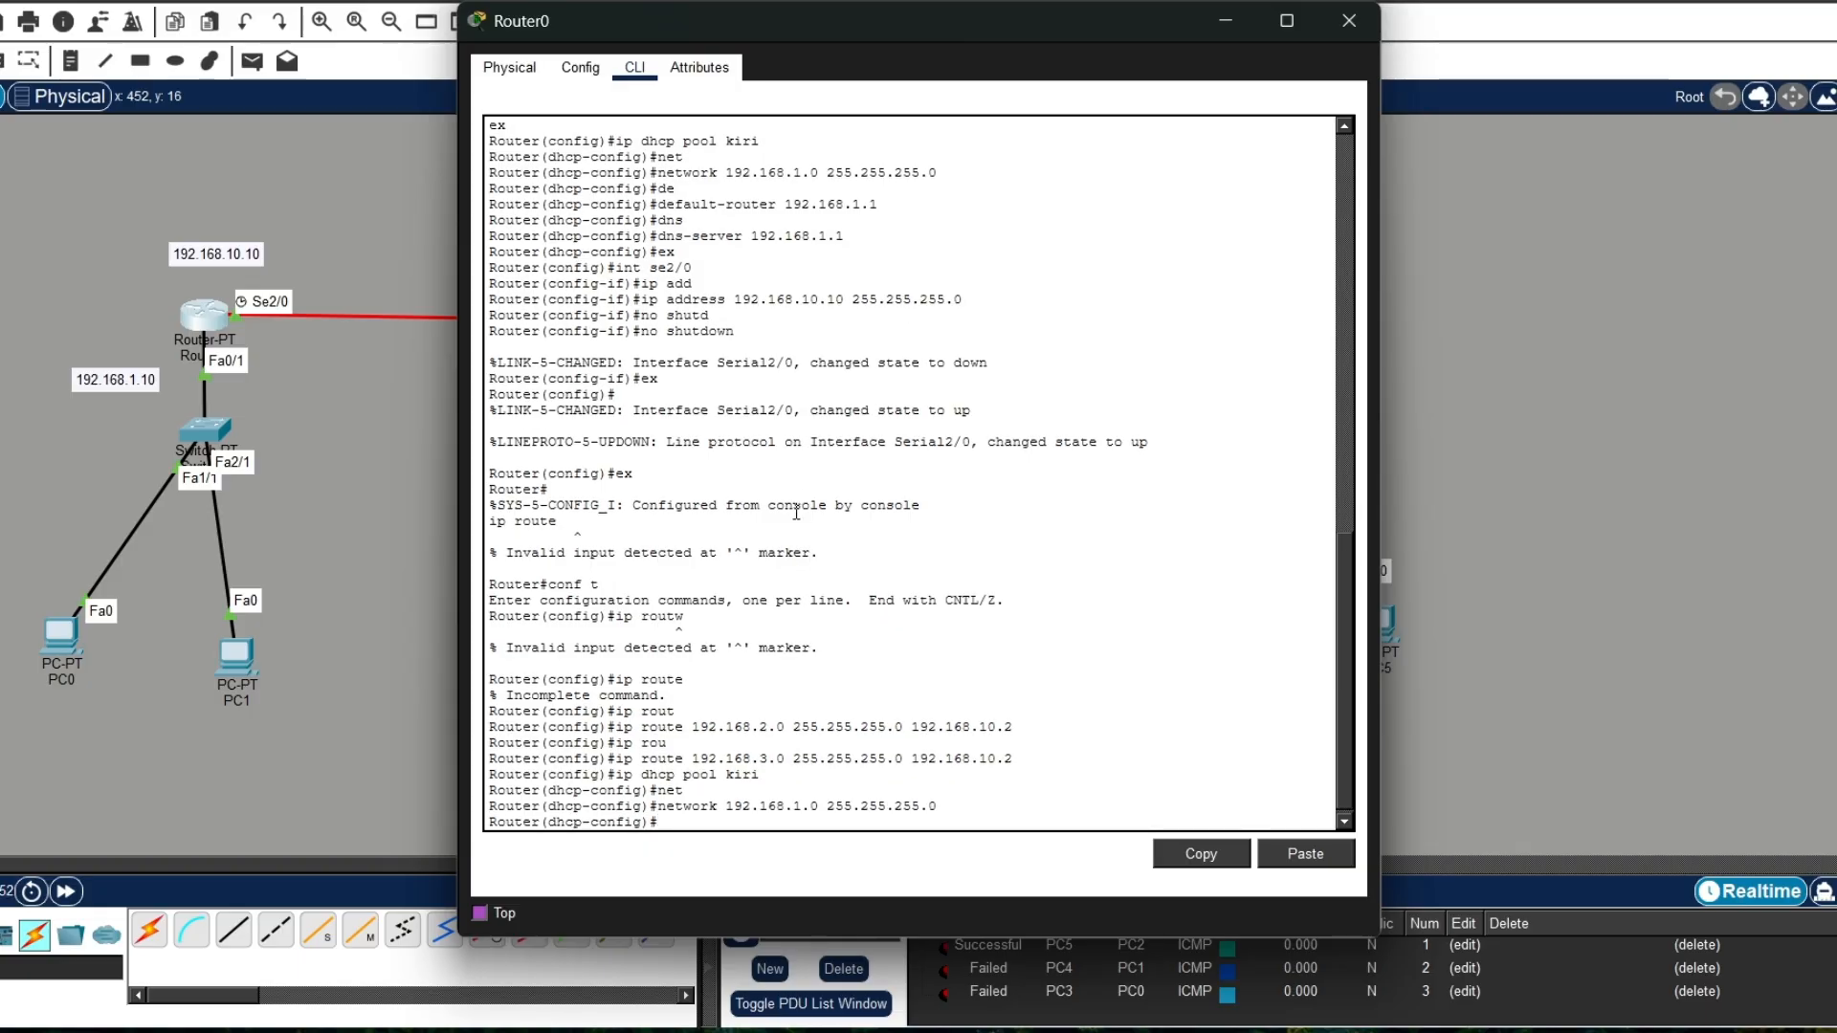
Step: Set the default router of DHCP pool kiri to 192.168.1.10
type("de")
key("Tab")
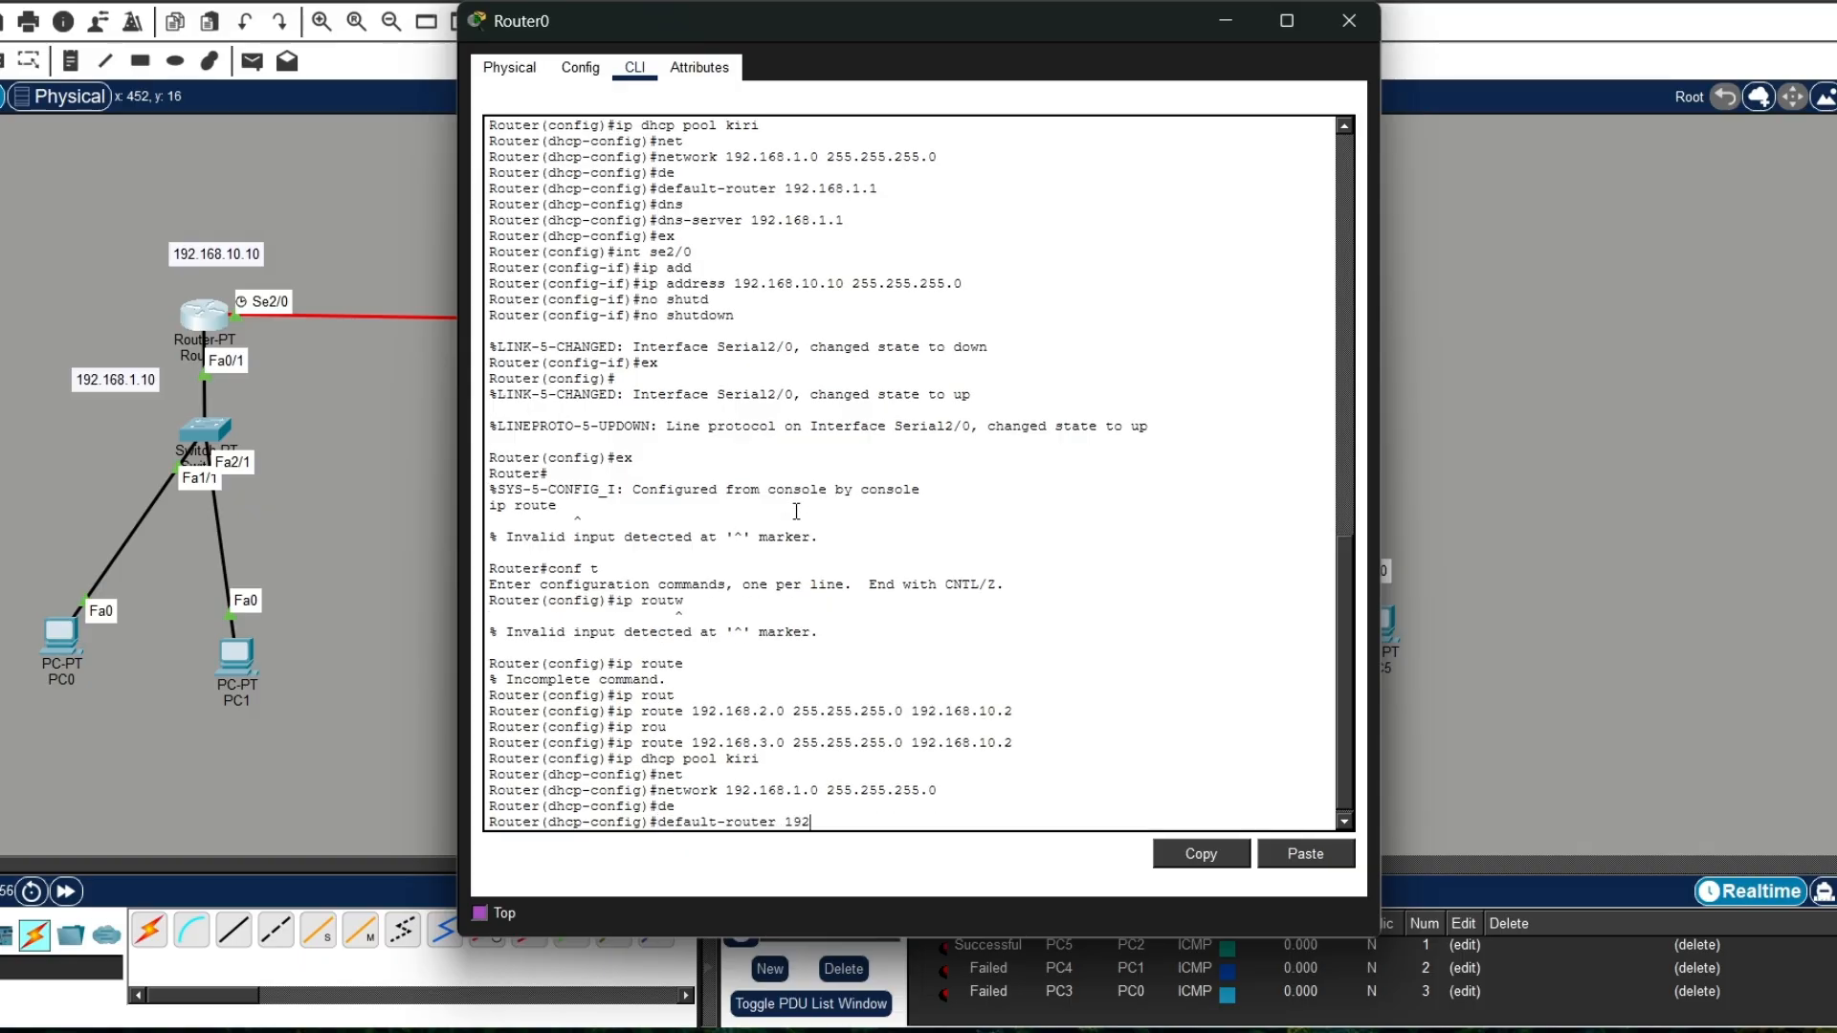
type("192.168.1.10")
key("Return")
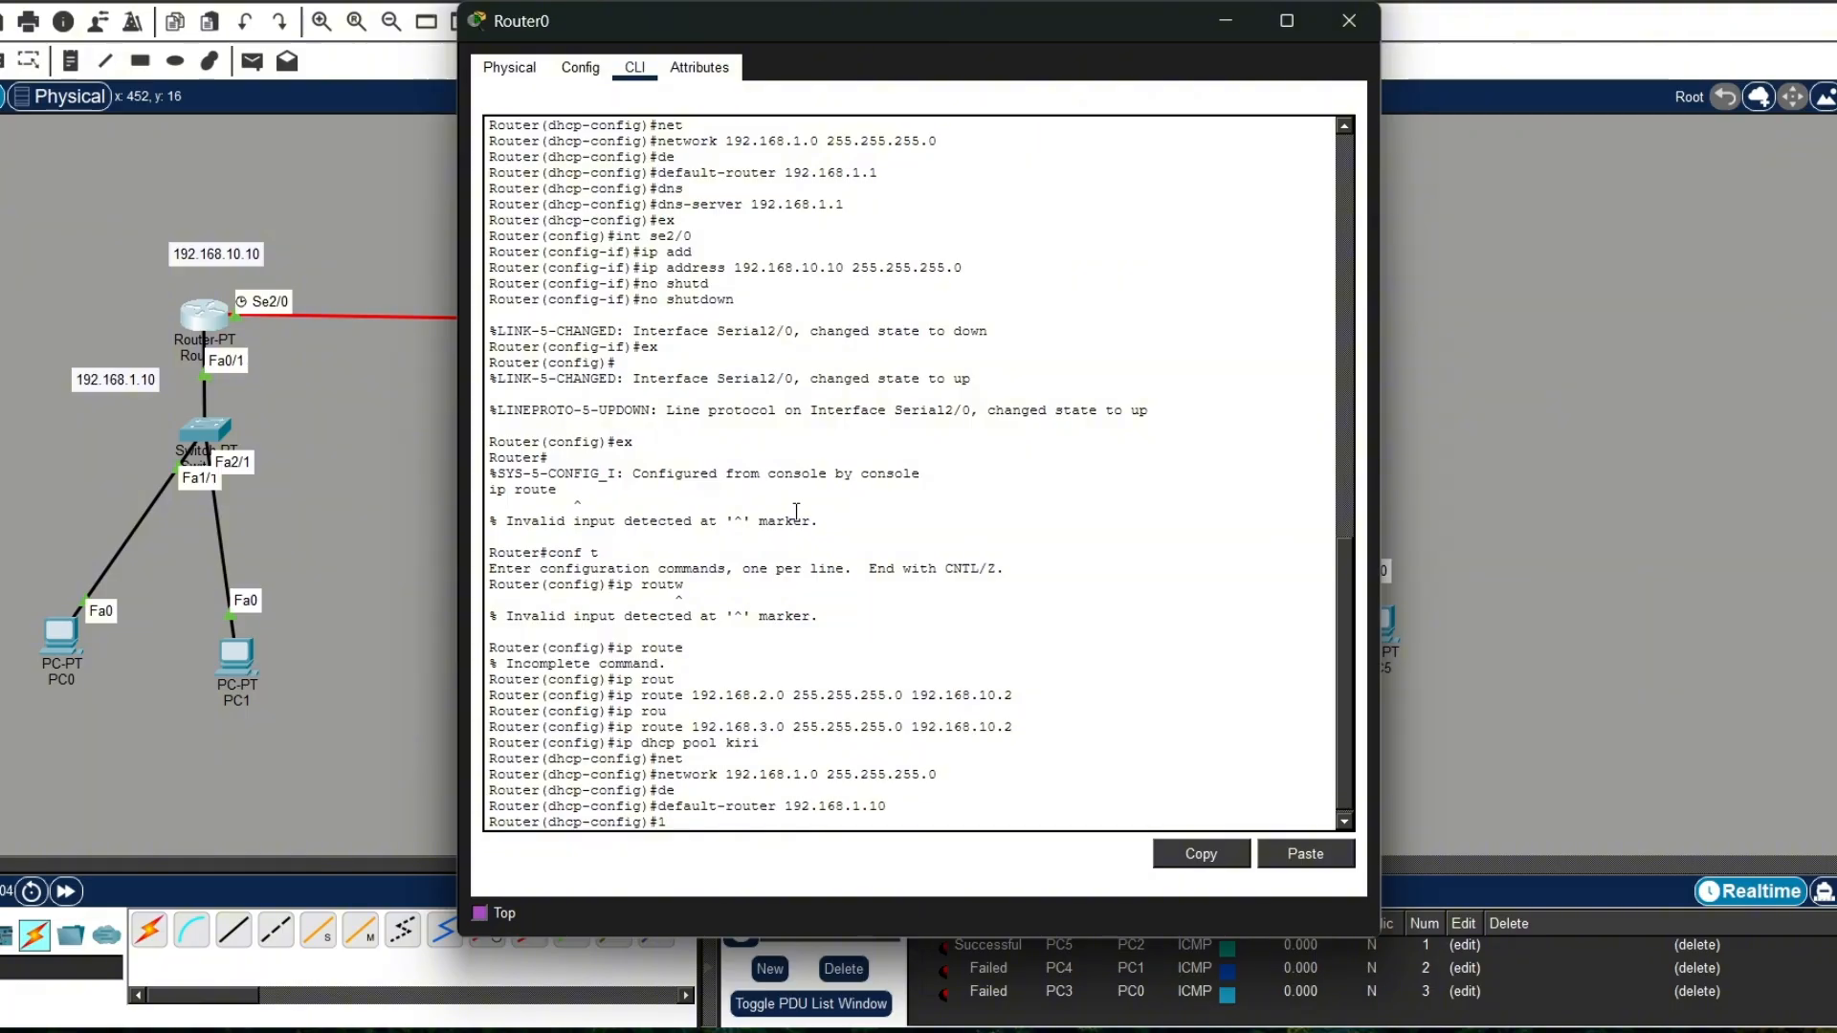
Step: Set the pool's DNS server to 192.168.1.10, then exit DHCP configuration and close Router0's window
type("dns")
key("Tab")
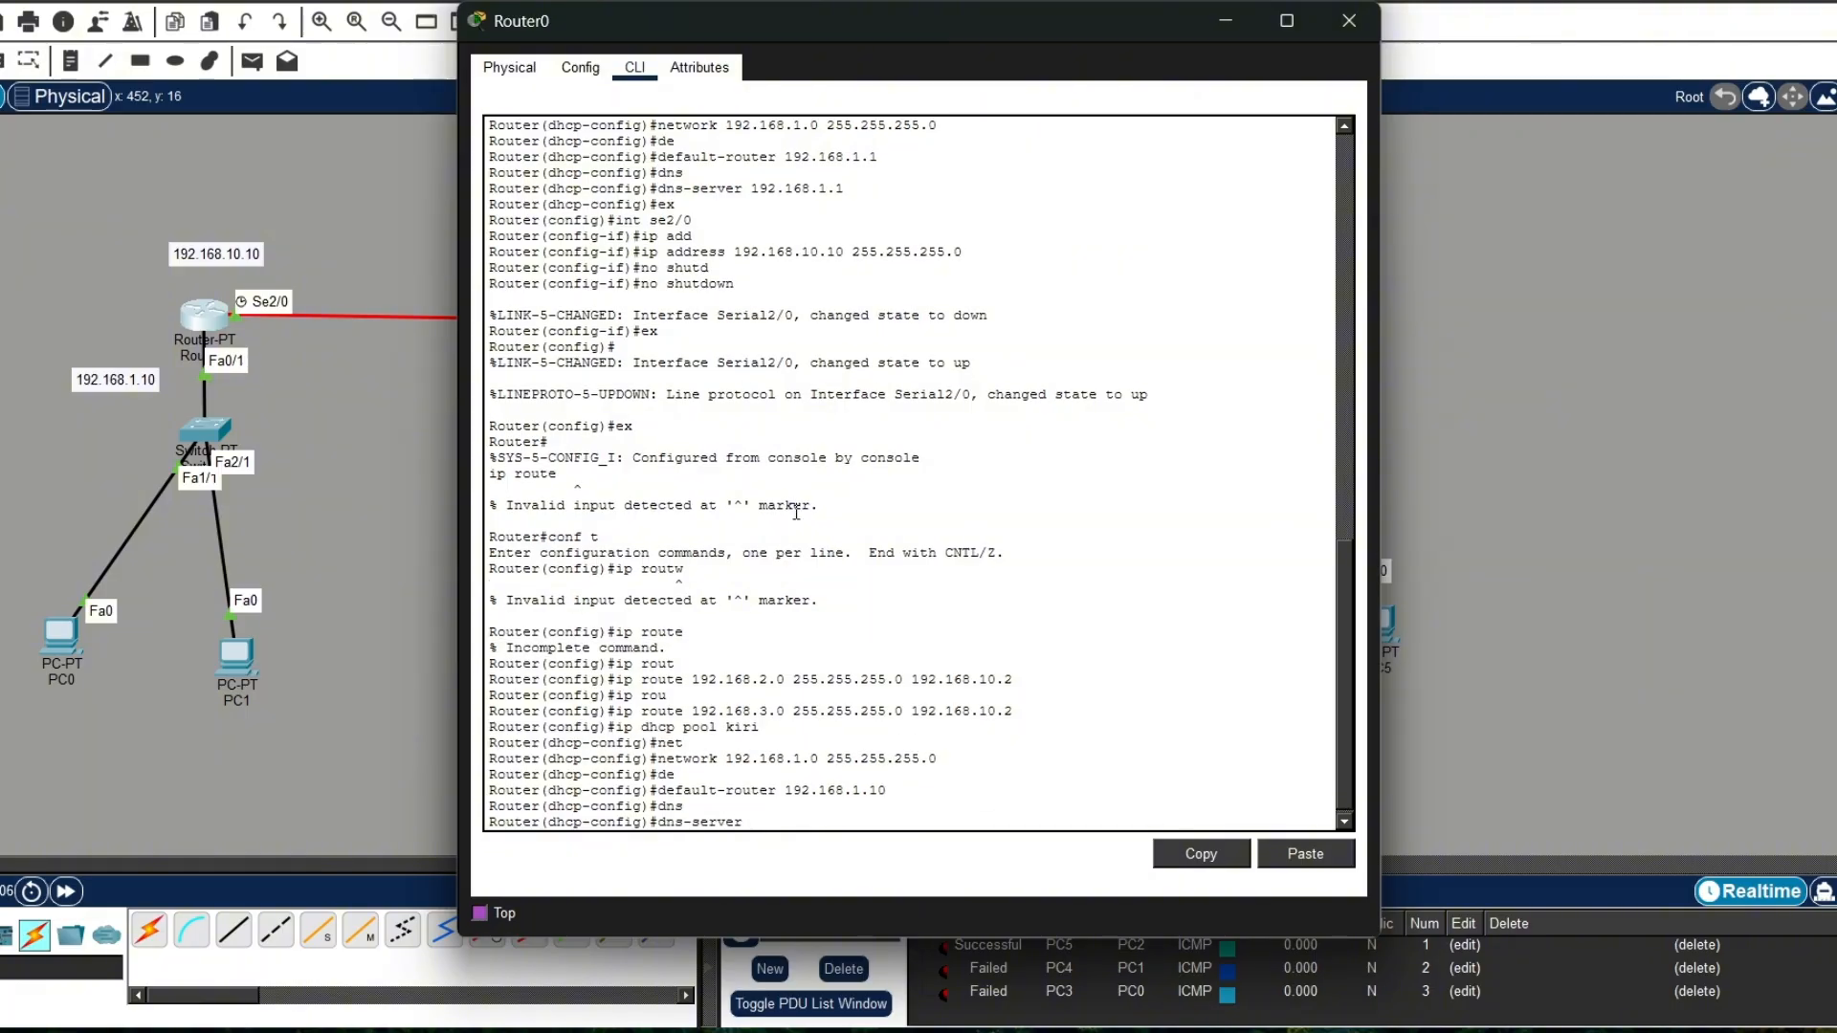
type("192.168.1.10")
key("Return")
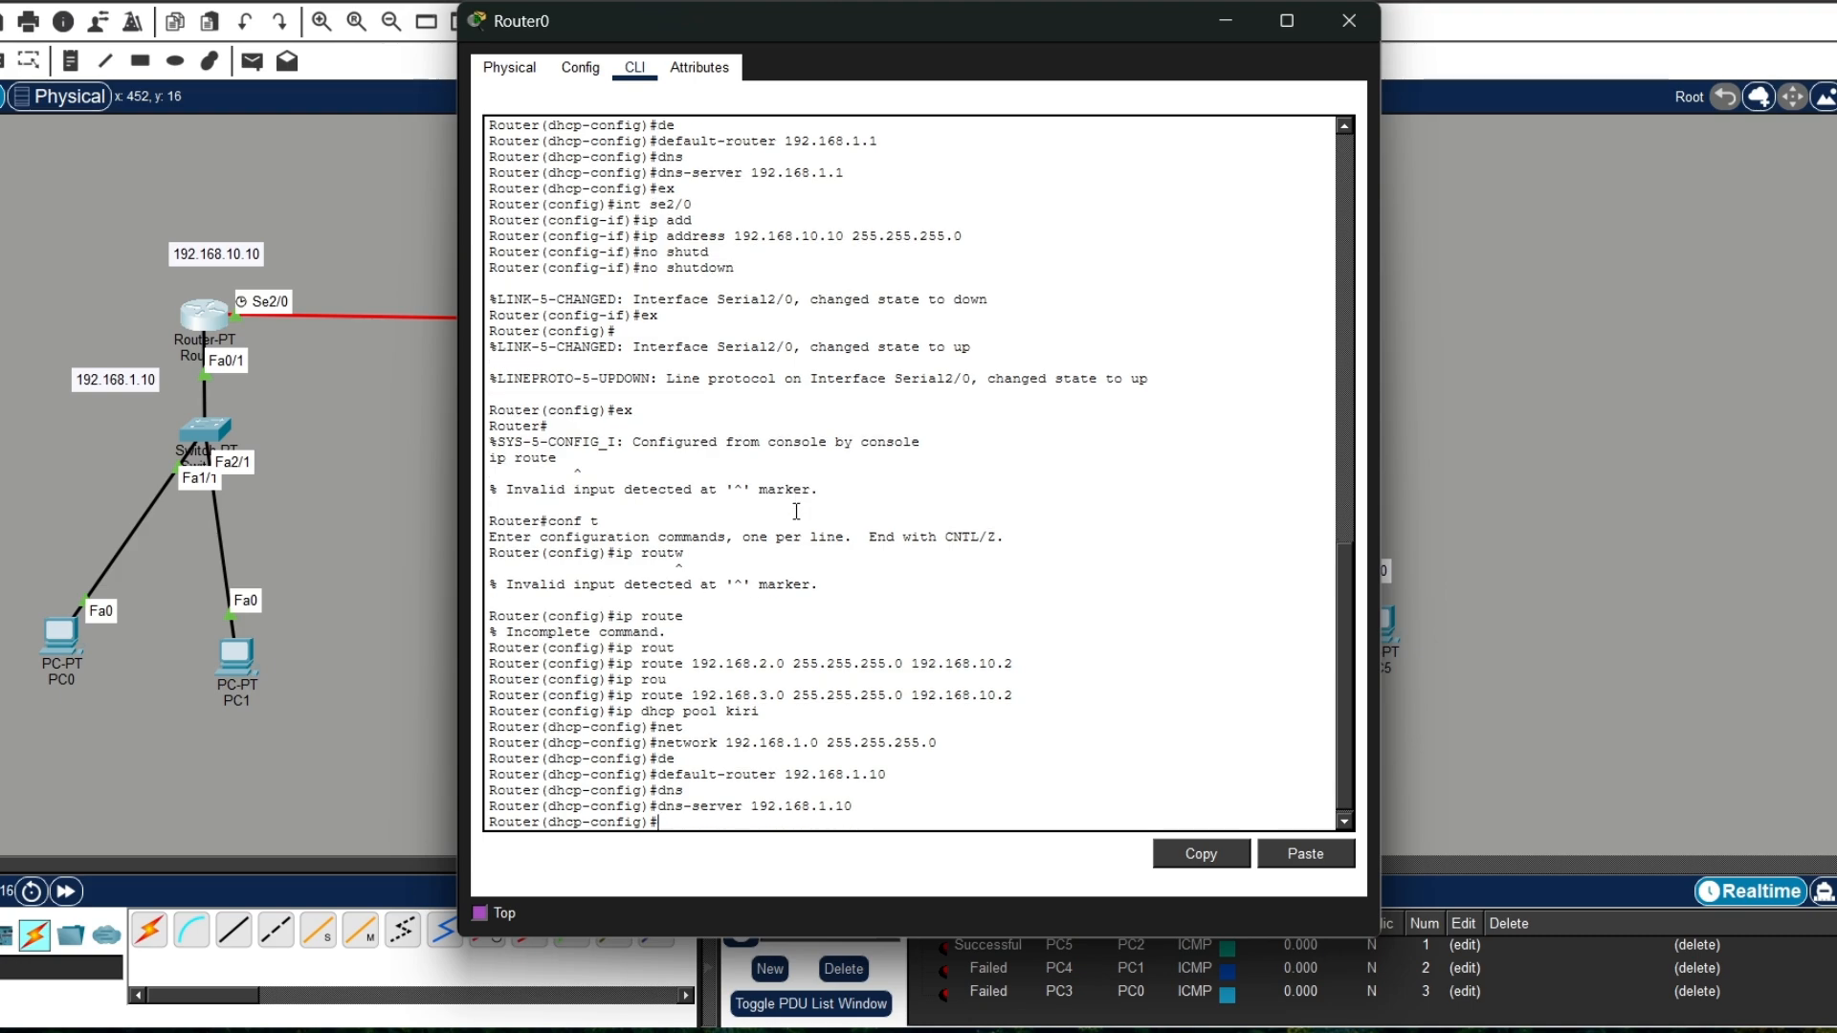
type("ex")
key("Return")
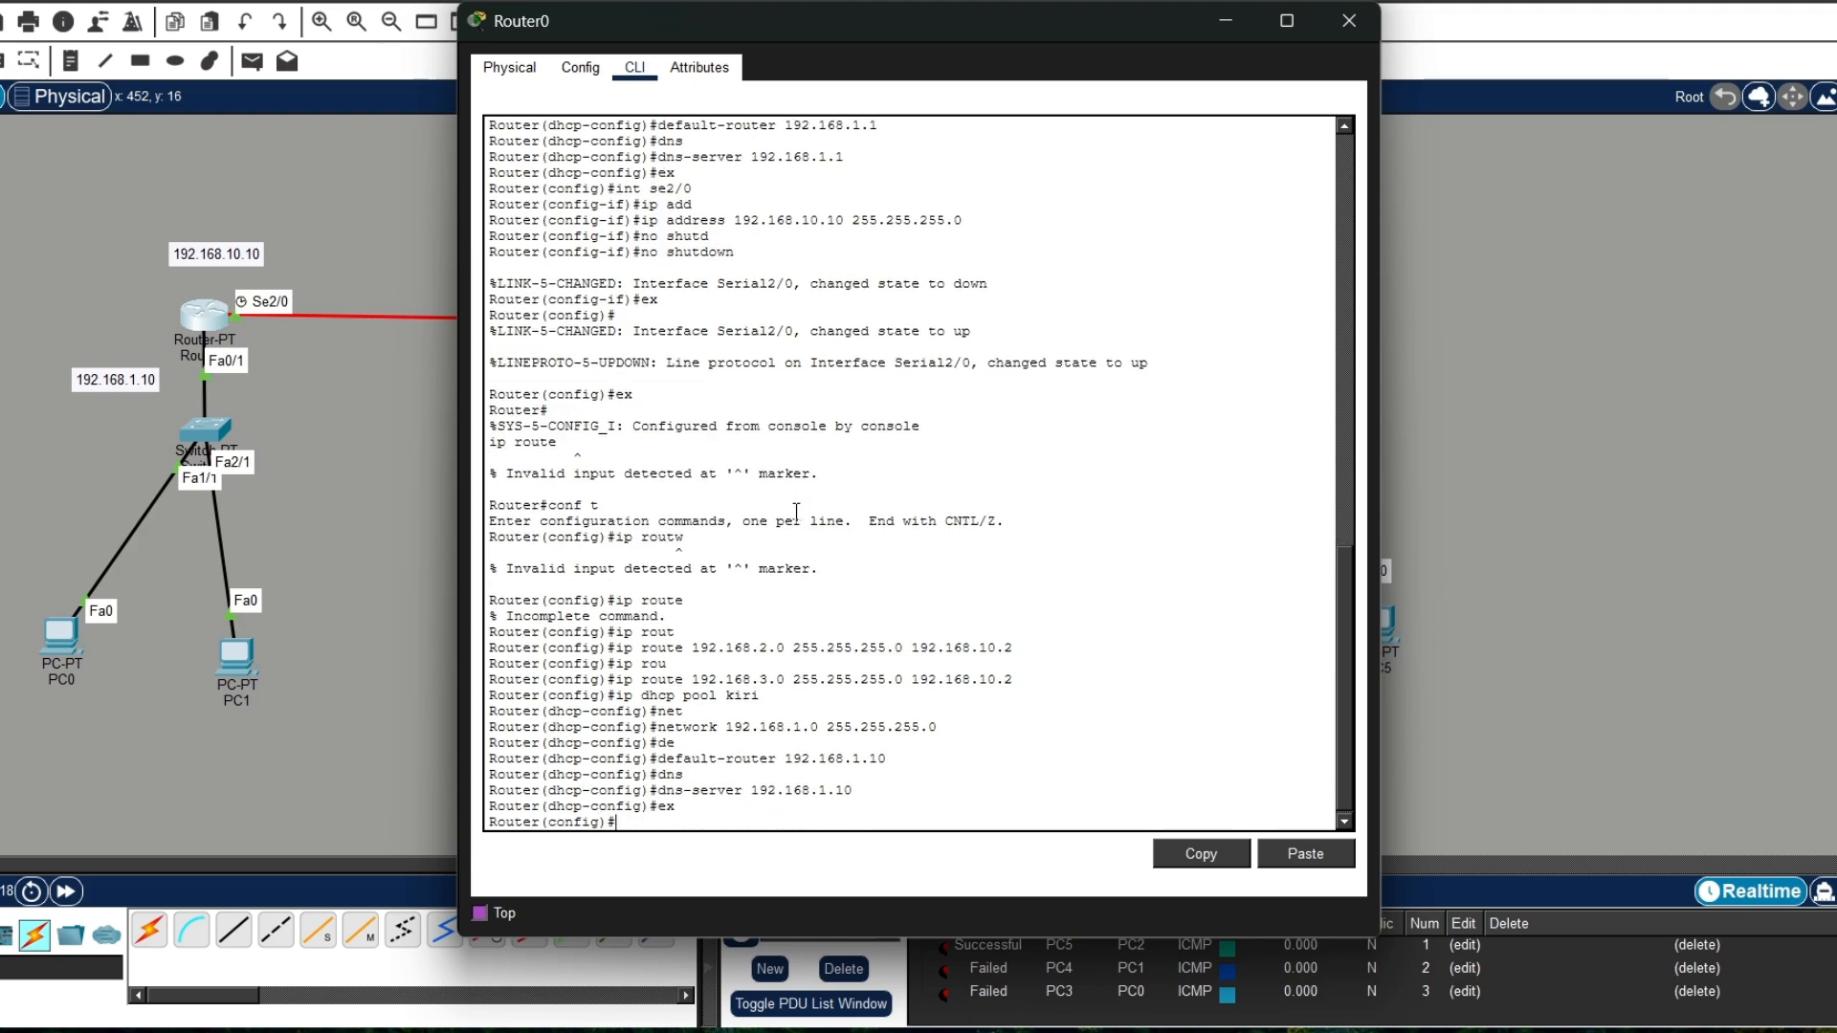
left_click(1335, 32)
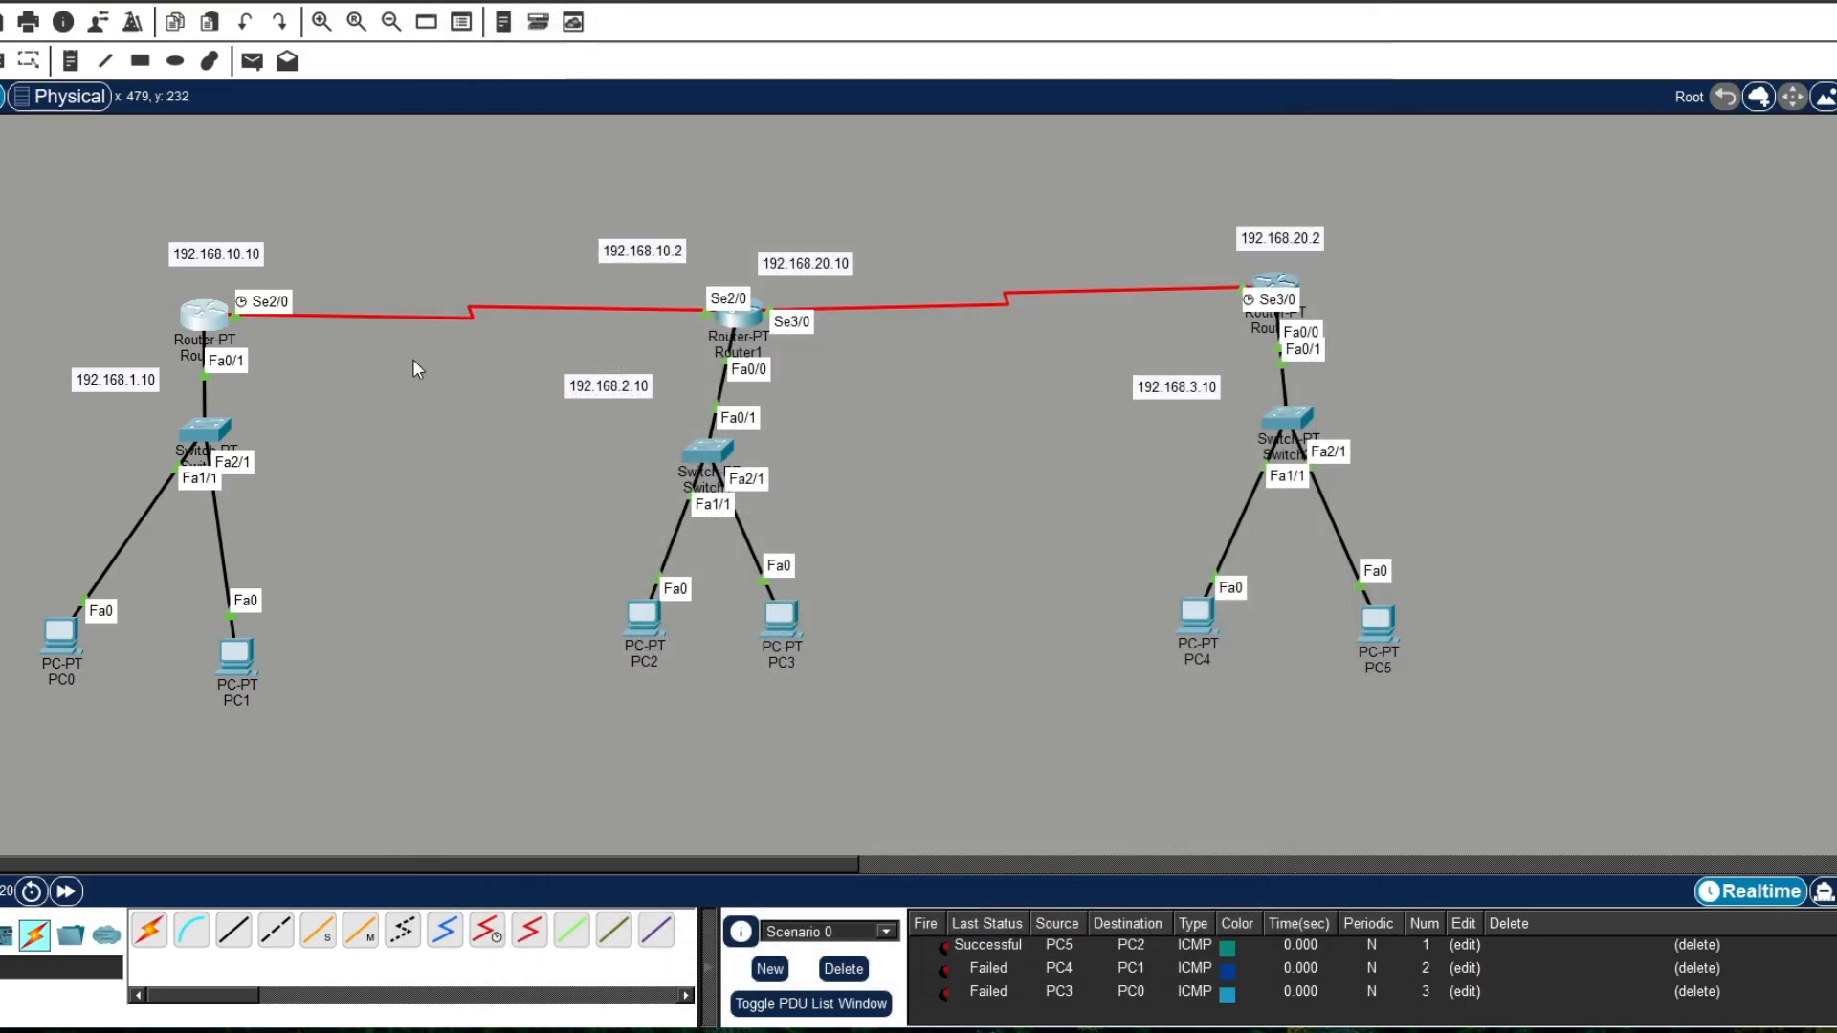
Step: Send a simple PDU from PC2 to PC1 and check its status in the PDU list
mouse_move(219, 317)
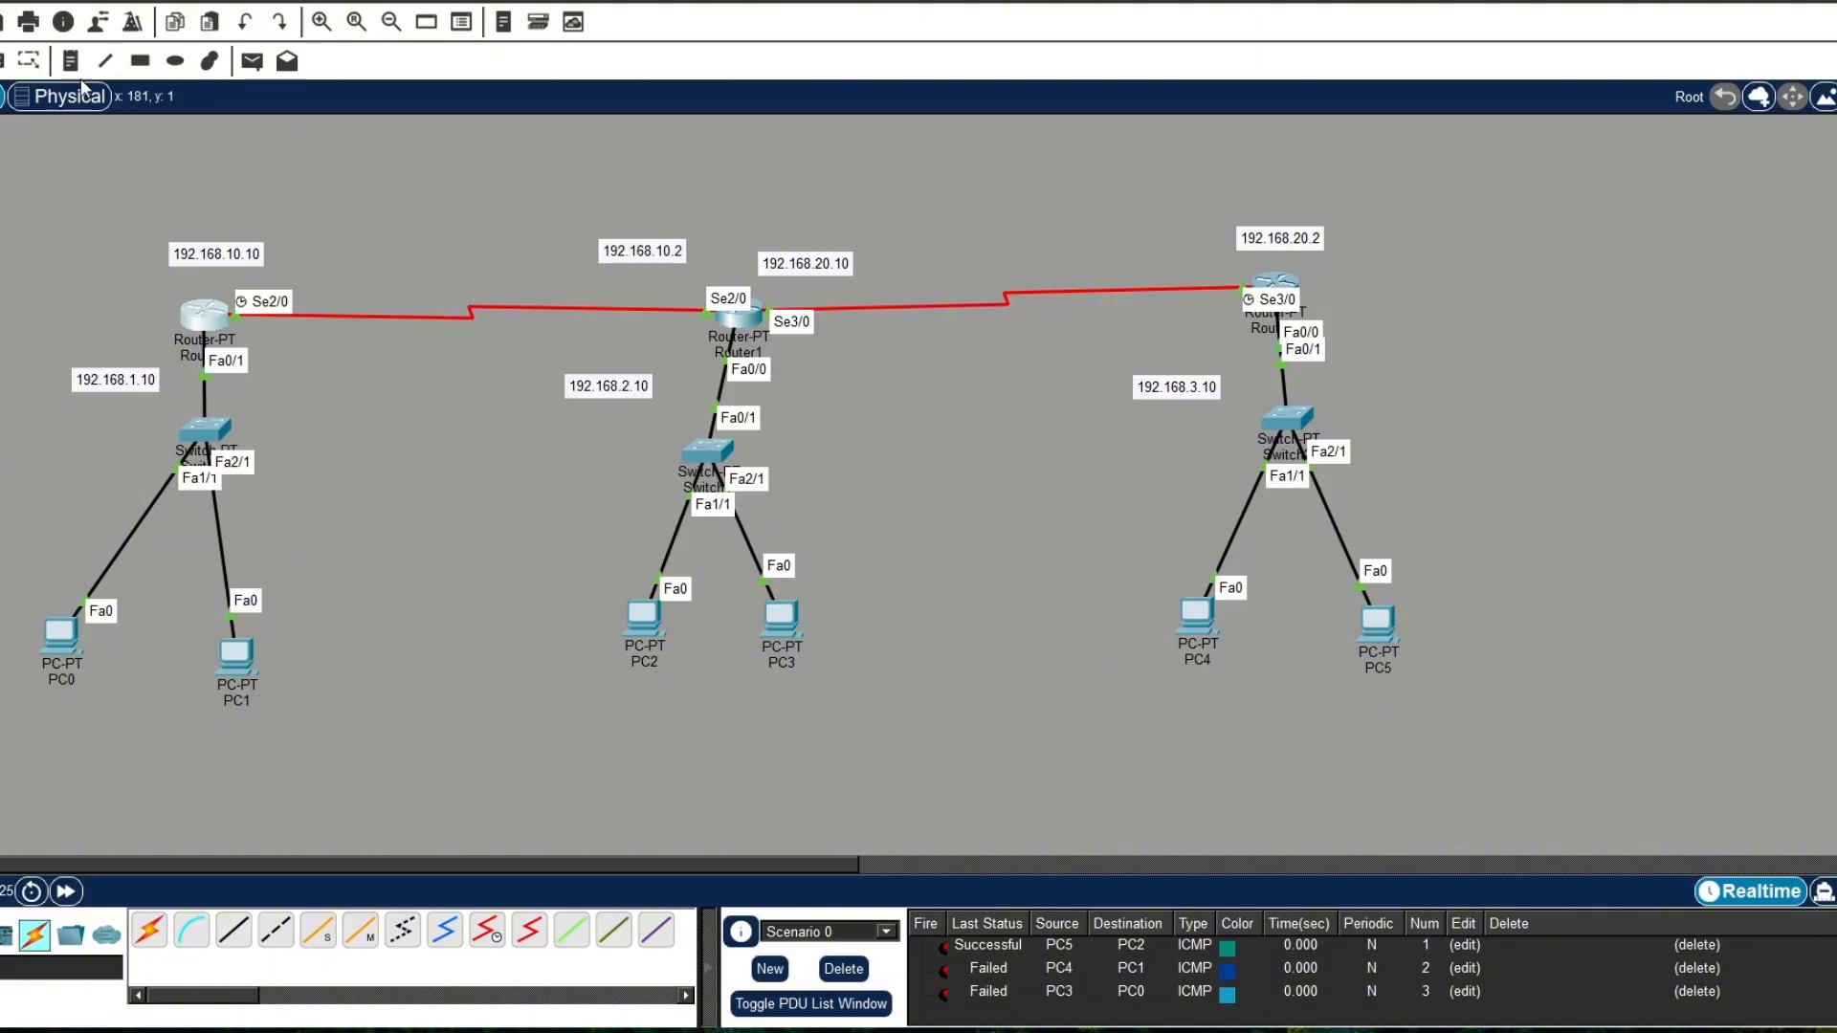
left_click(252, 60)
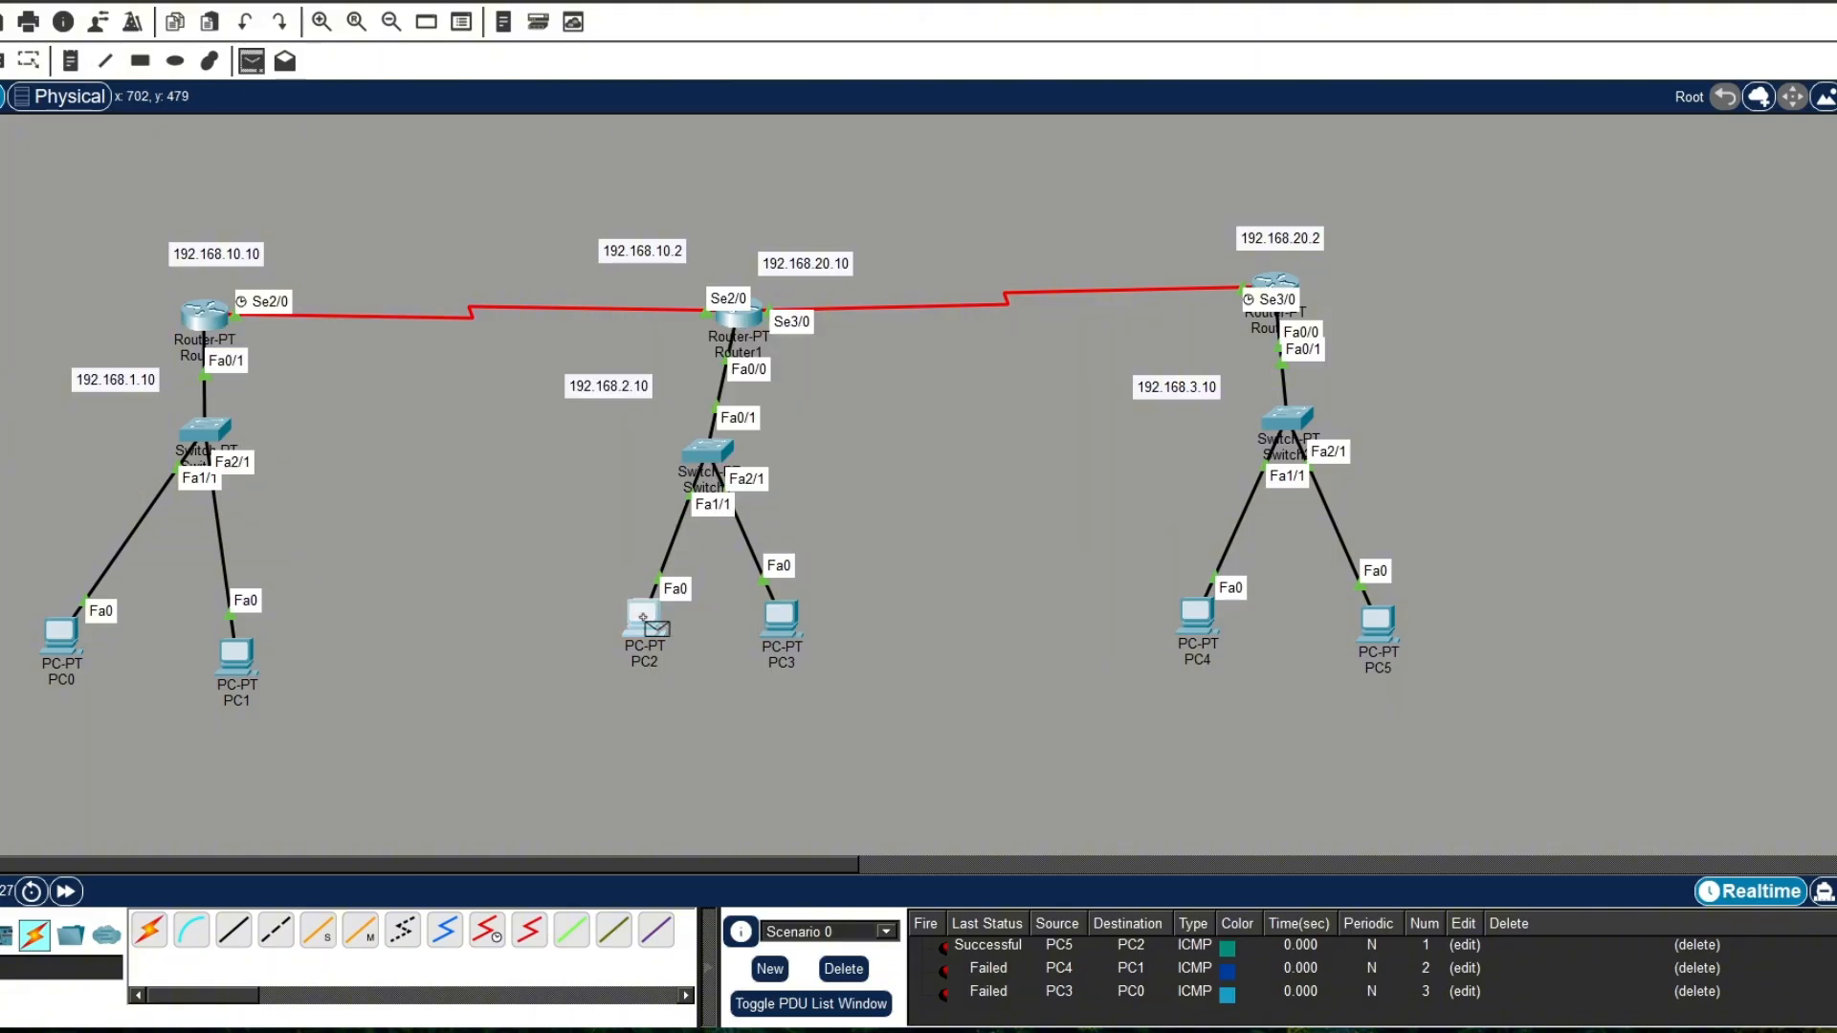
left_click(234, 658)
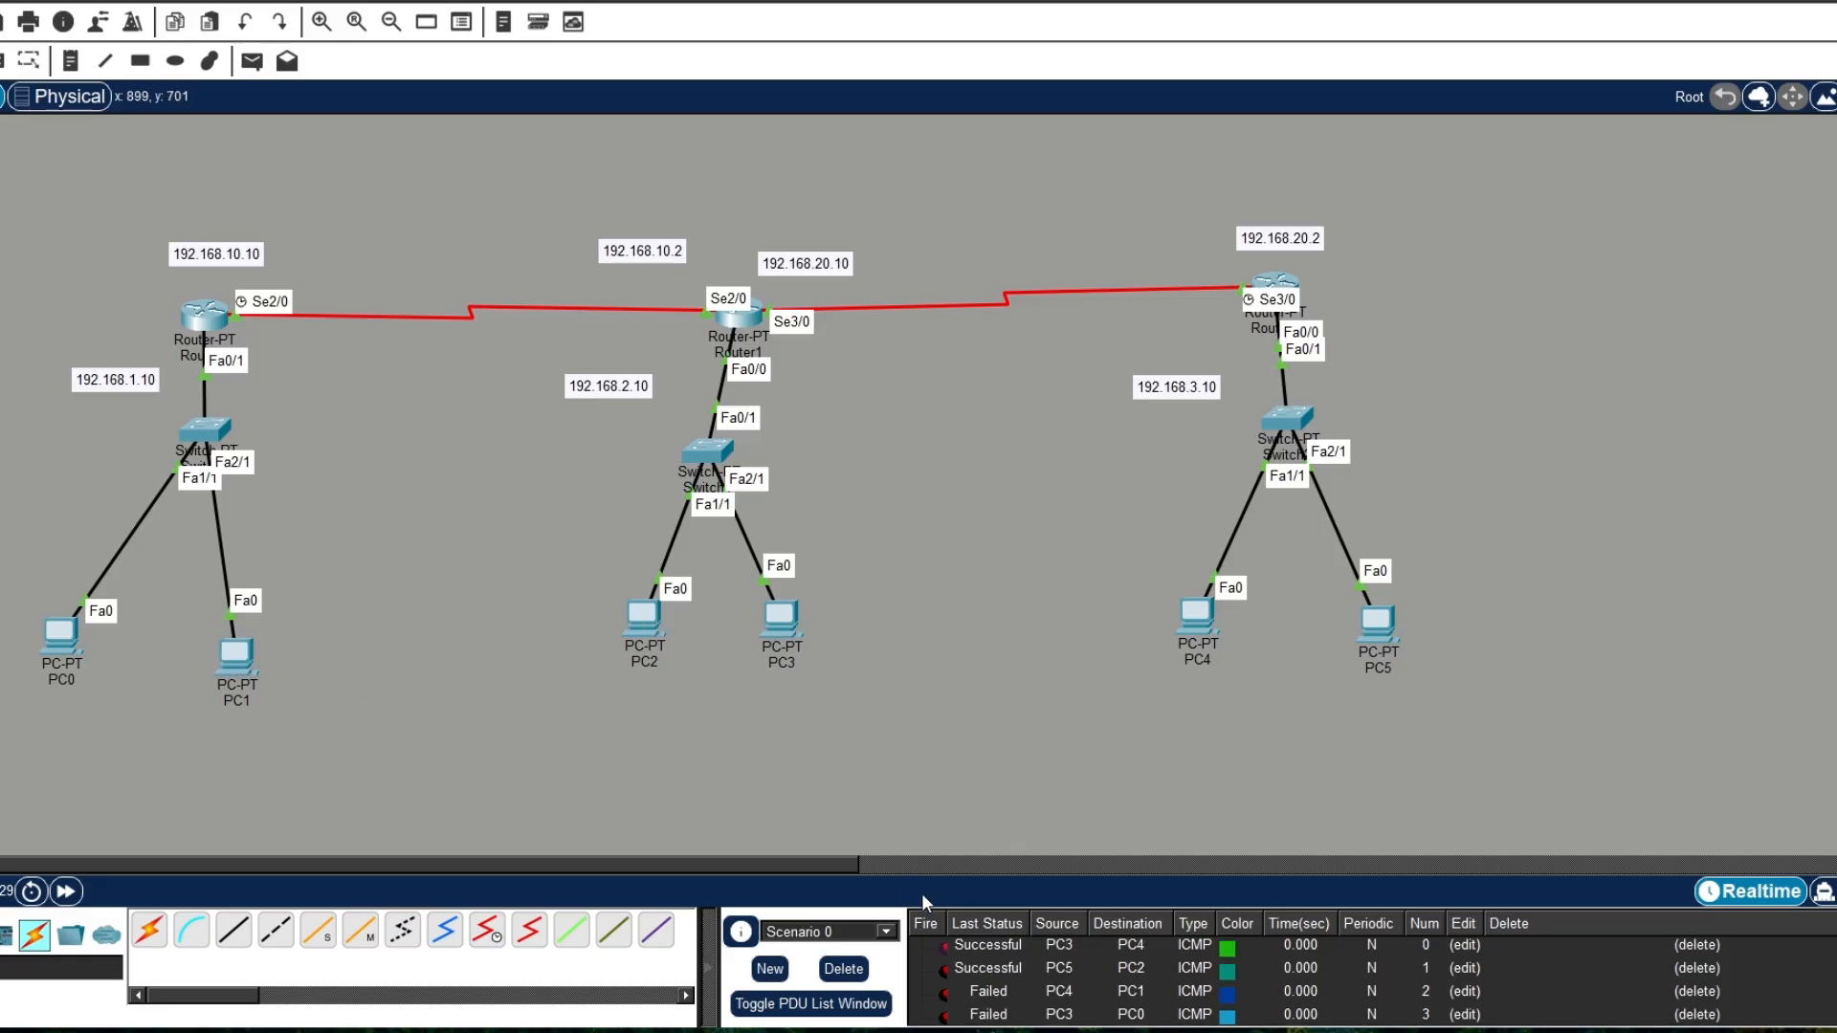
scroll(991, 969, "down", 1)
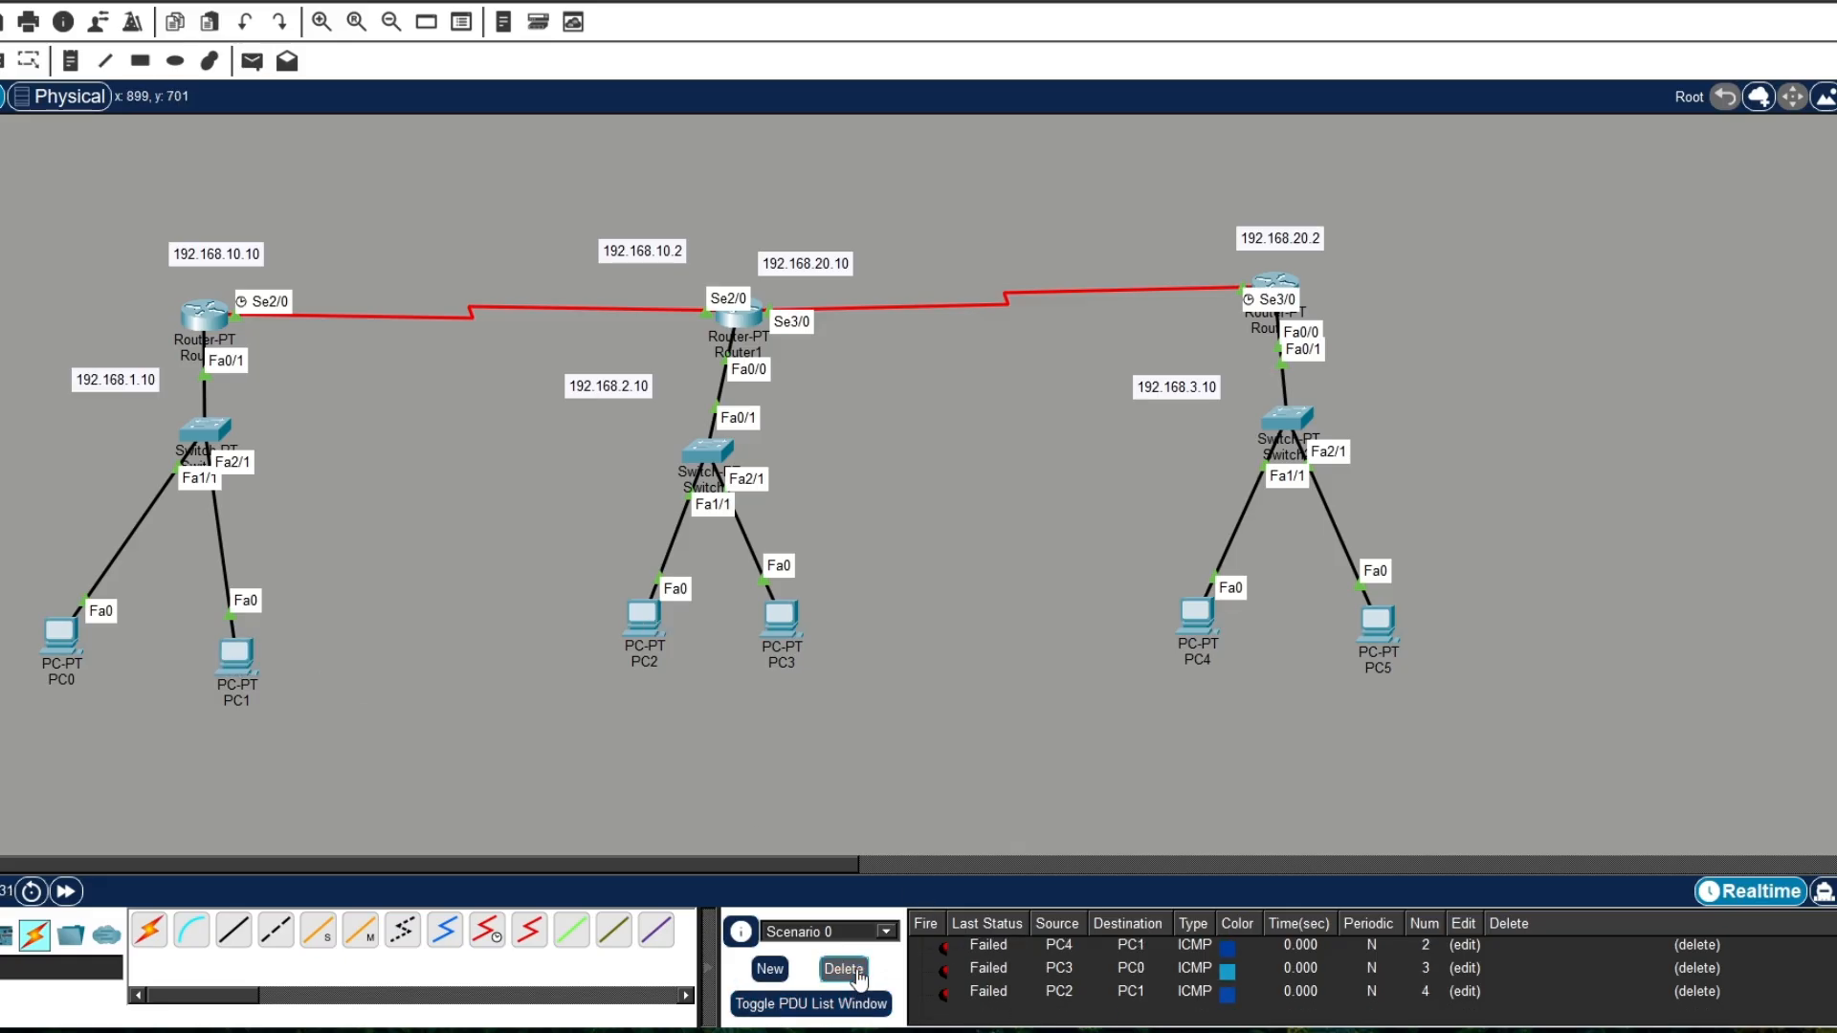
Step: Clear all PDUs from Scenario 0 and send a simple PDU from PC1 to PC2
left_click(843, 968)
left_click(252, 61)
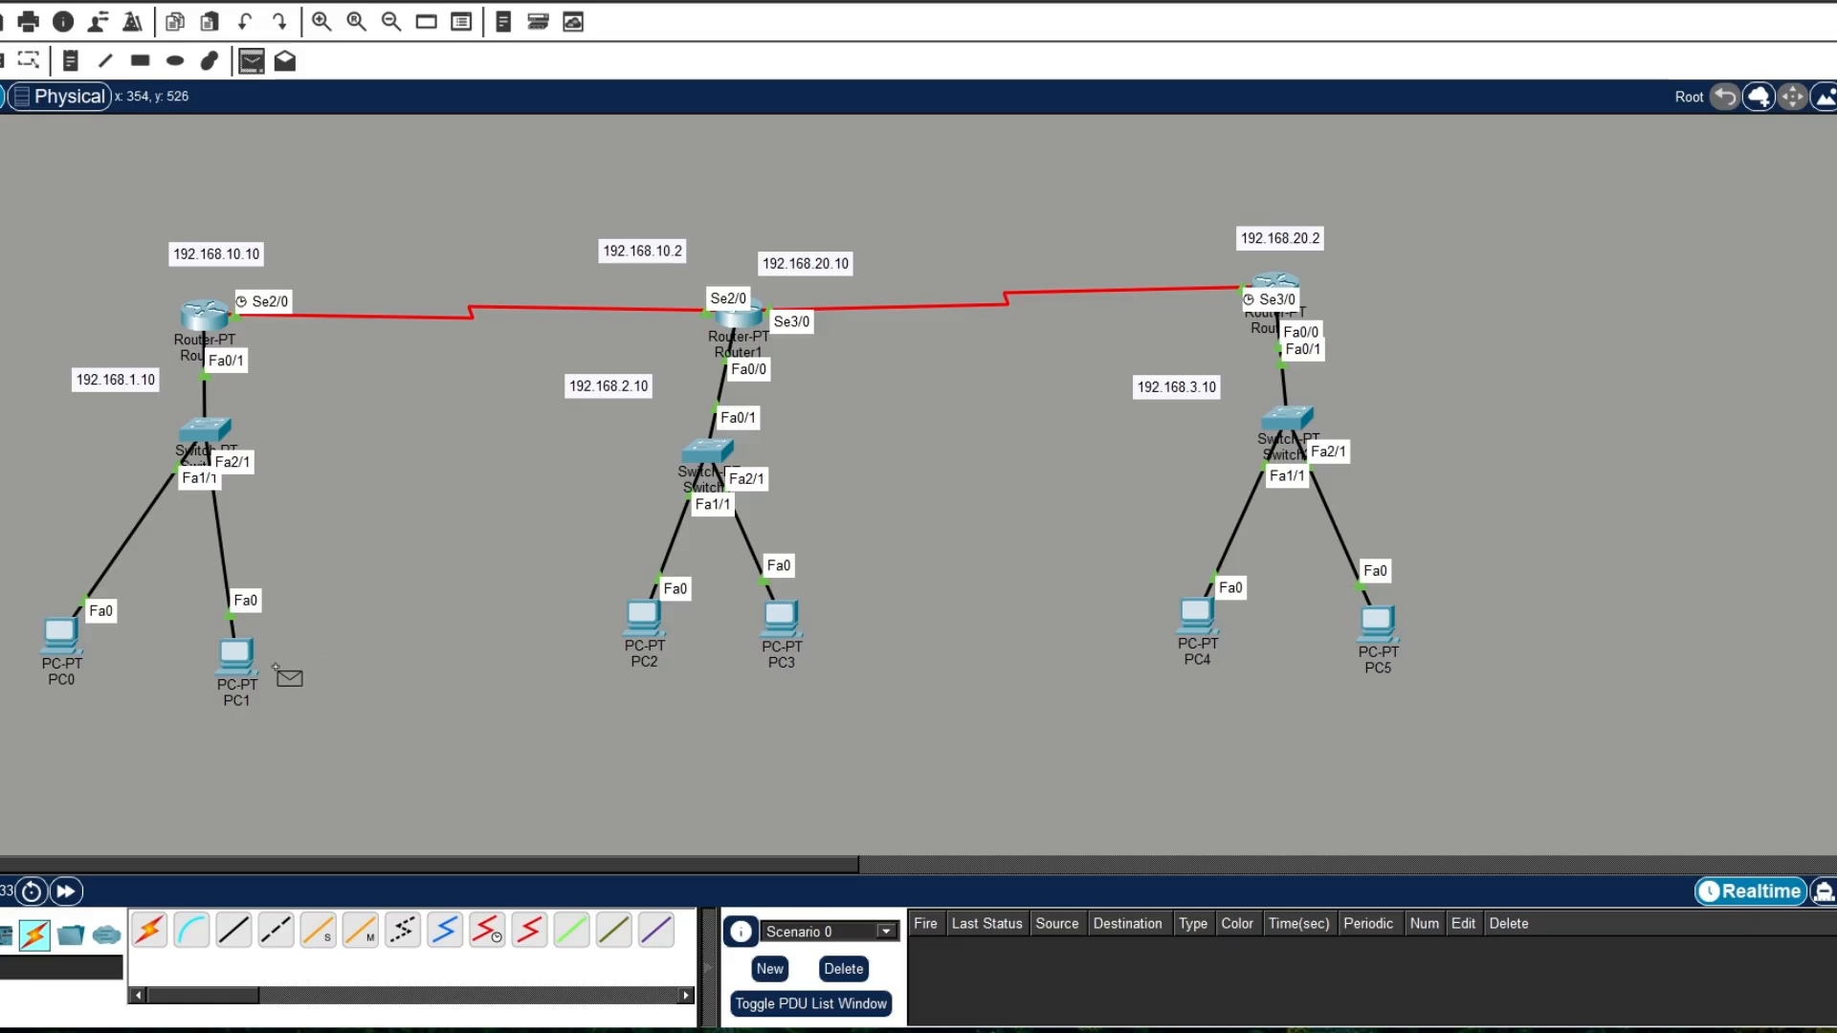
left_click(235, 658)
left_click(647, 615)
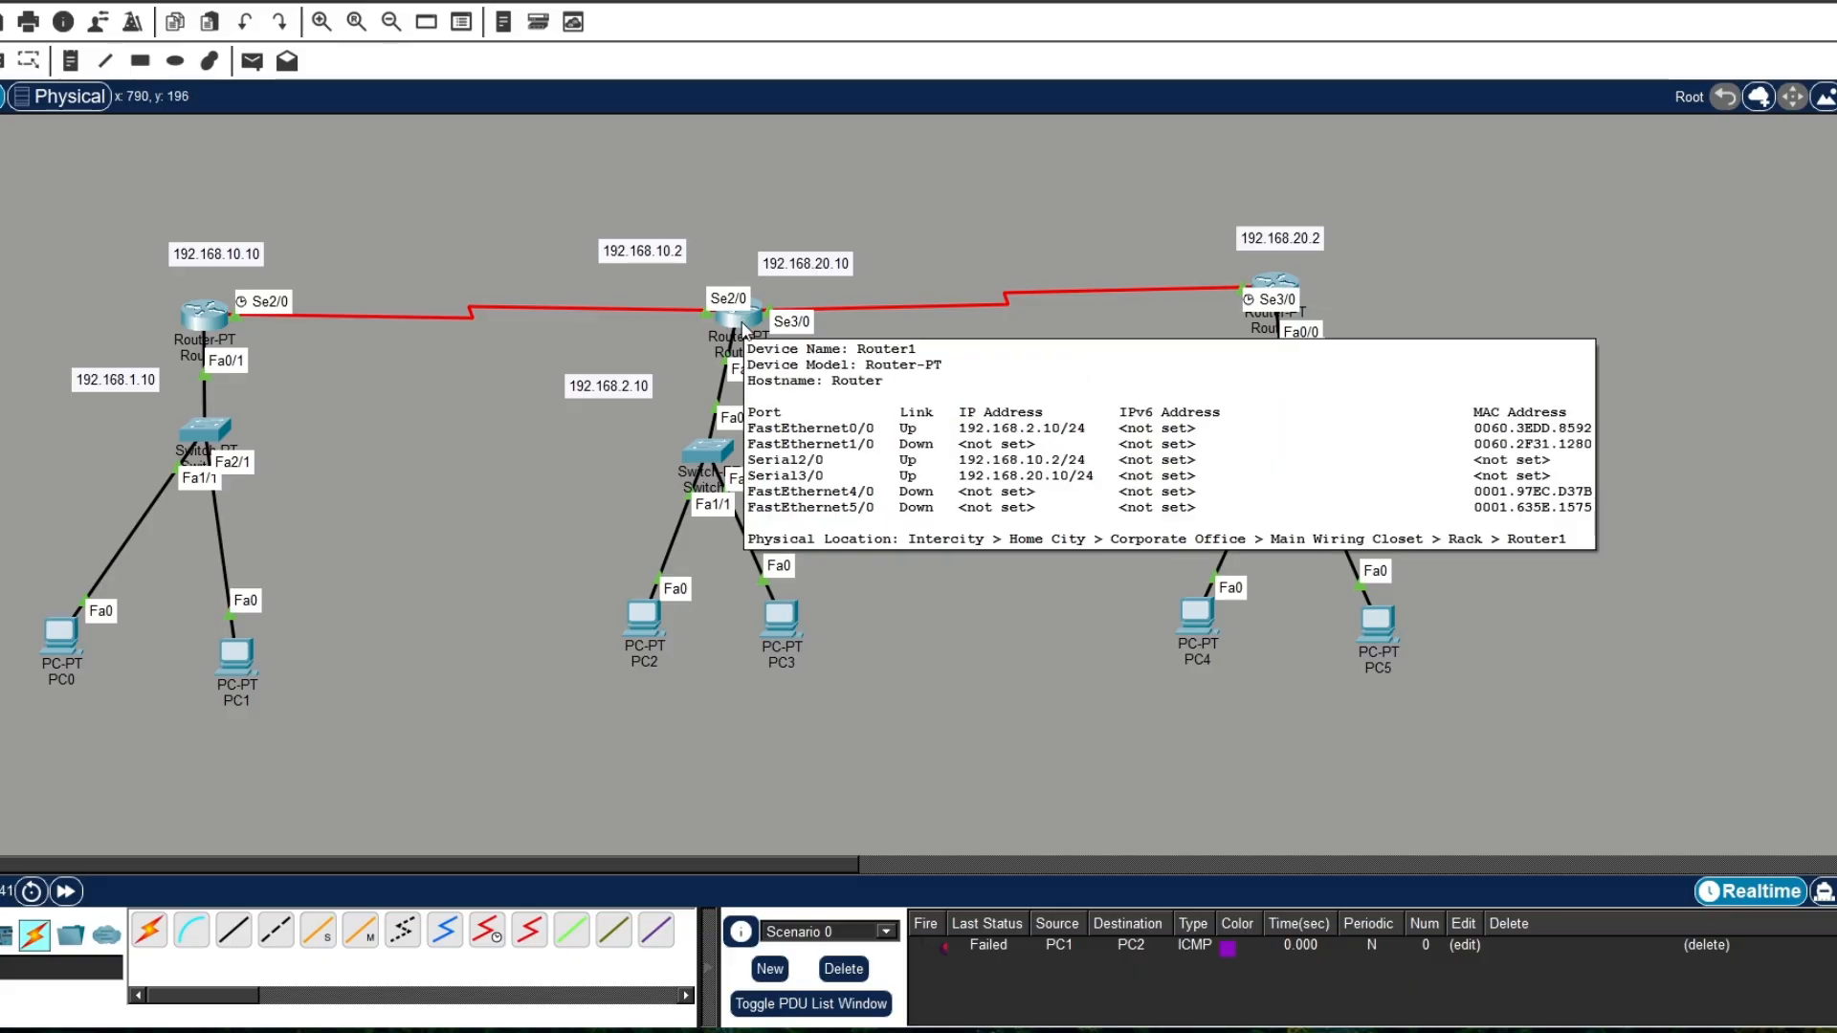
Step: Review the DHCP, interface and static route commands in Router1's CLI history, then close its window
left_click(742, 325)
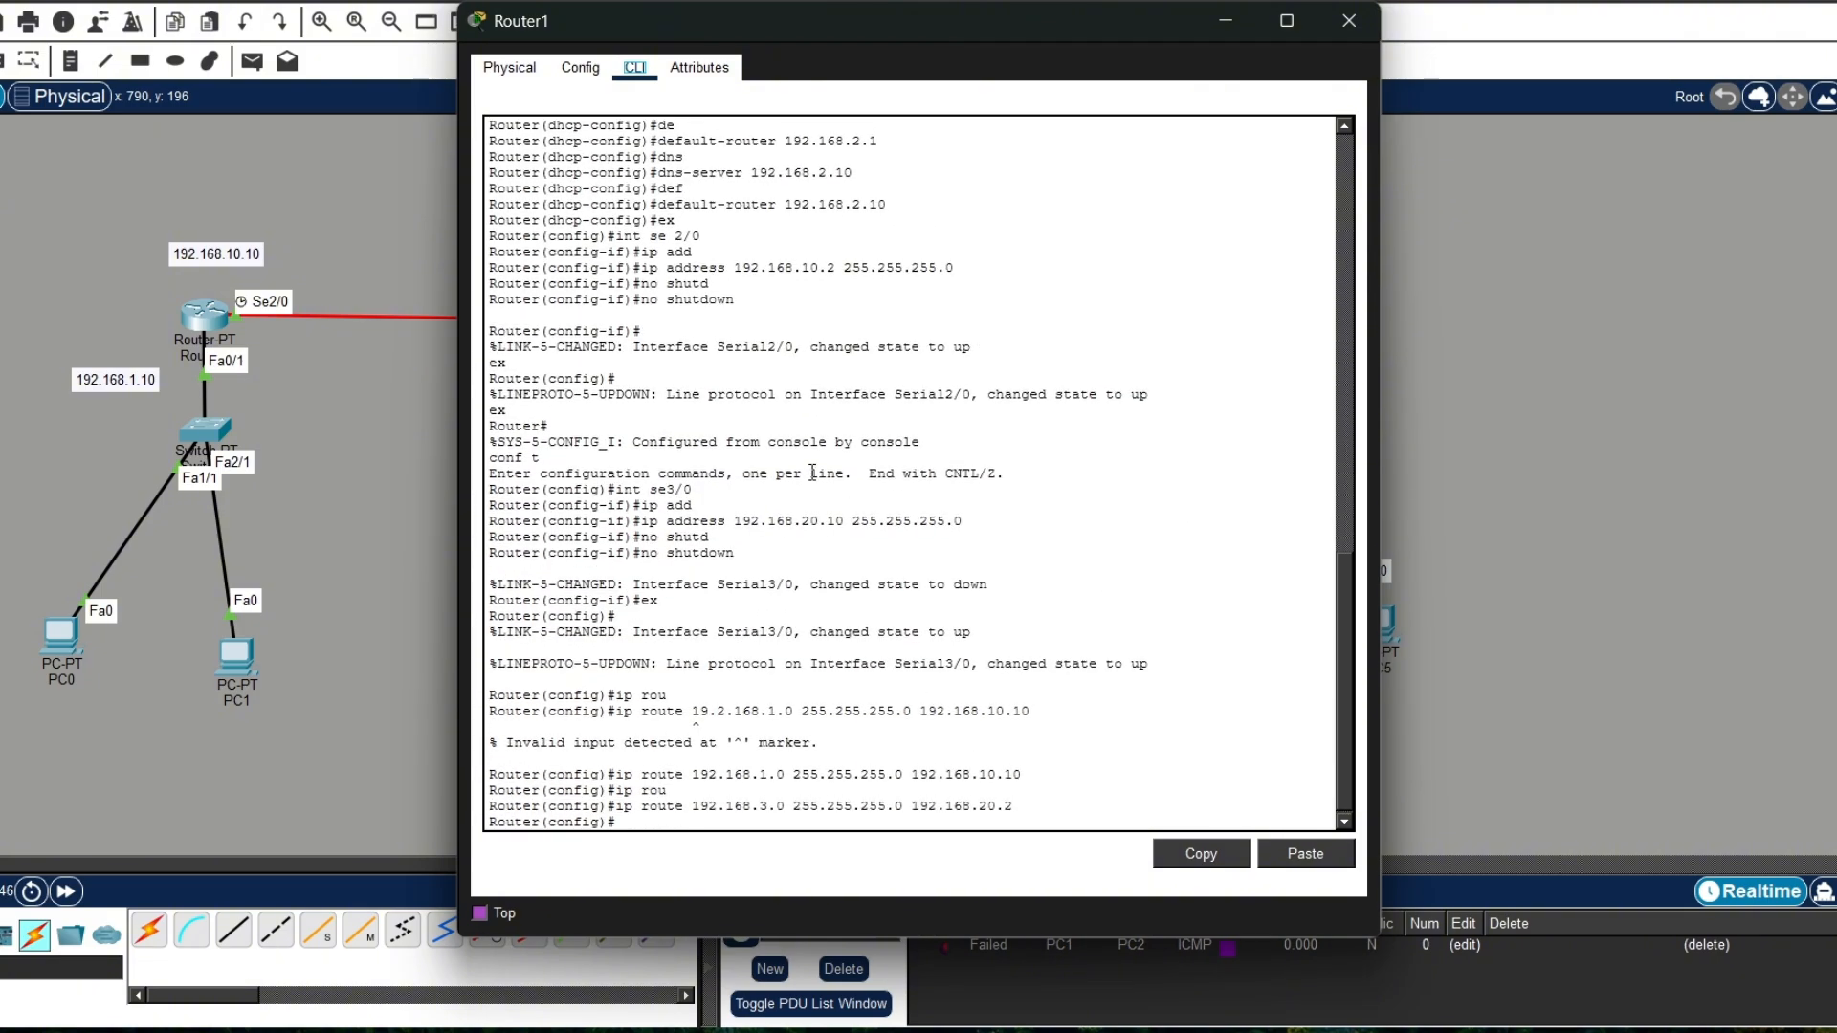
scroll(808, 377, "up", 1)
scroll(809, 377, "up", 5)
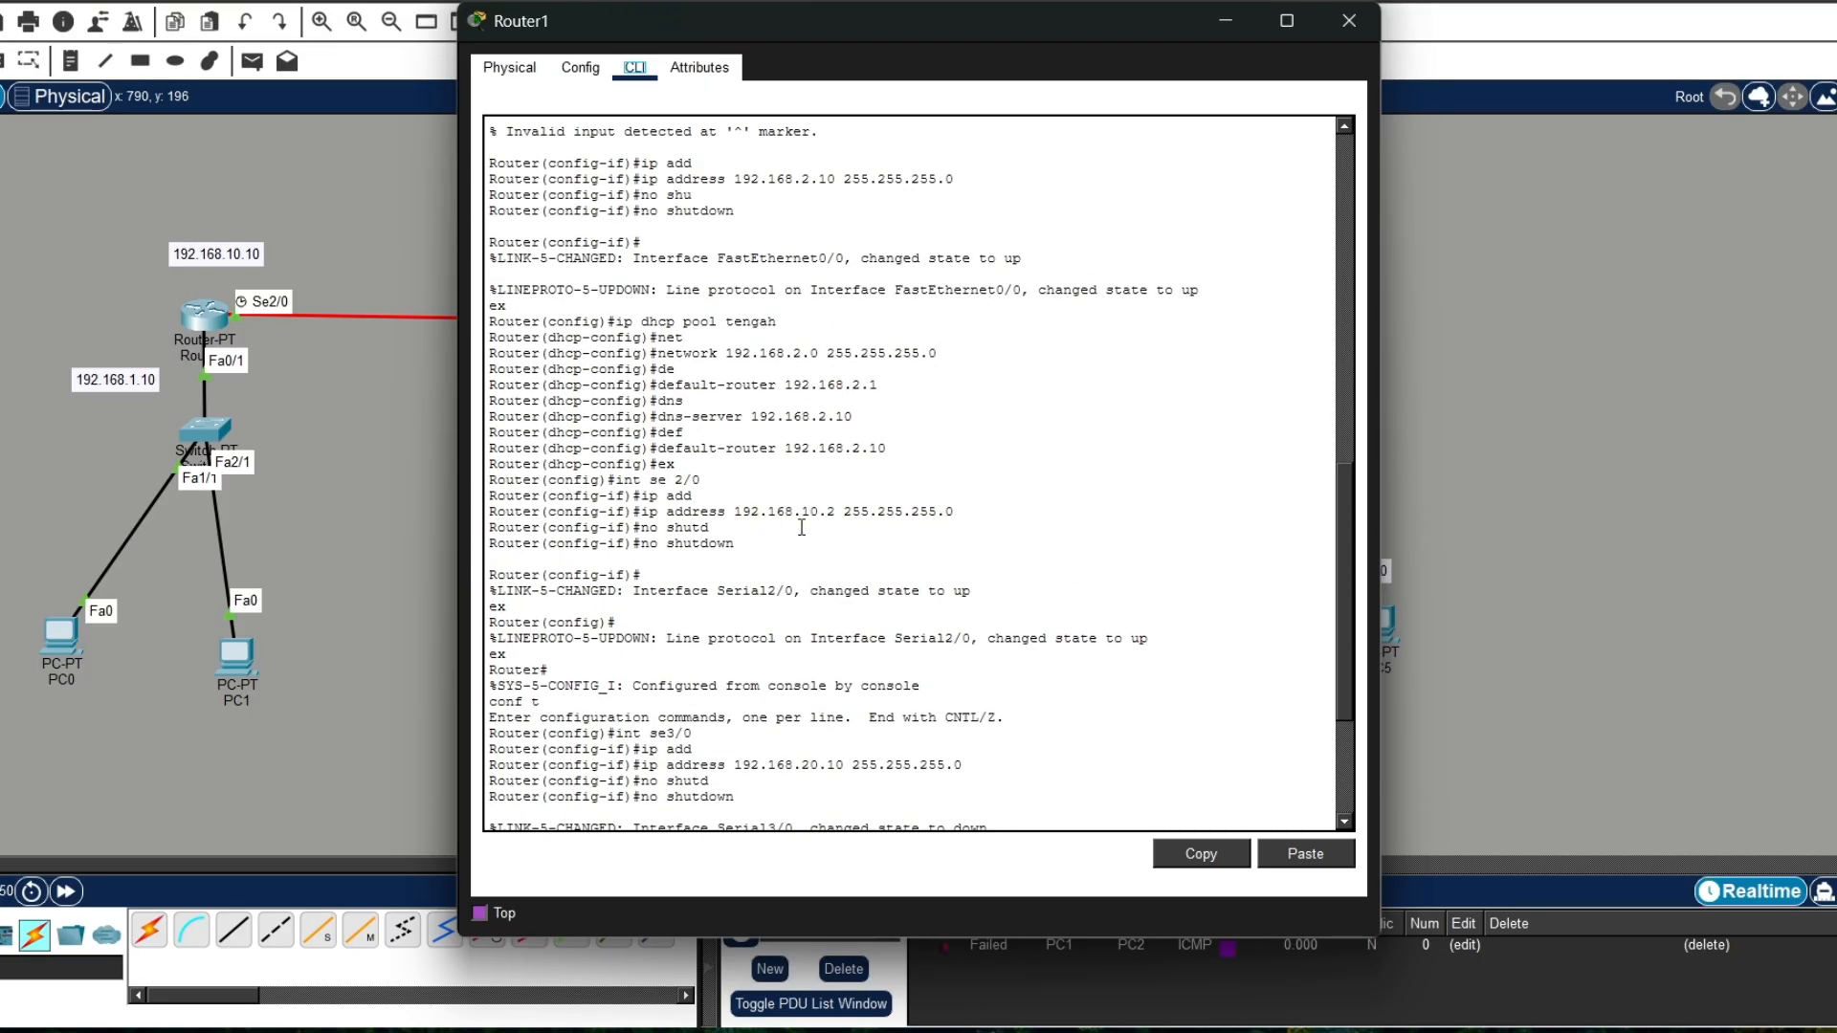
left_click_drag(799, 29, 1125, 108)
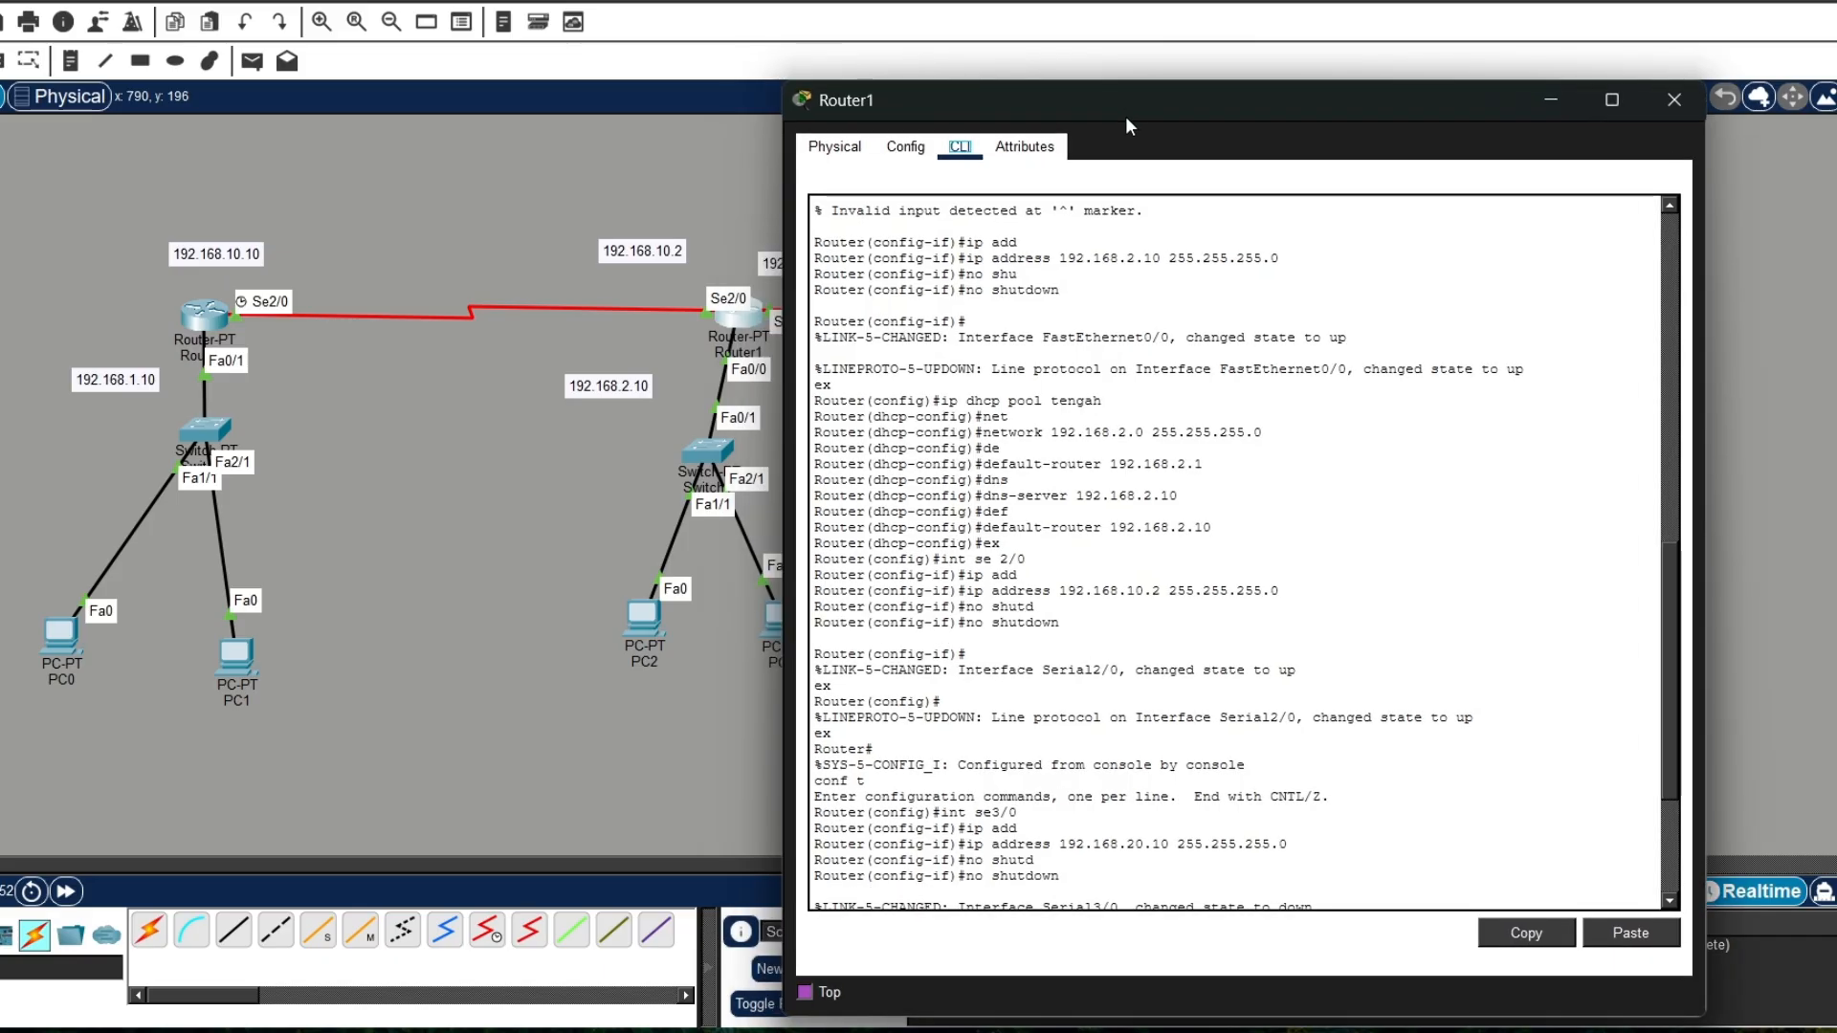
scroll(1167, 691, "down", 1)
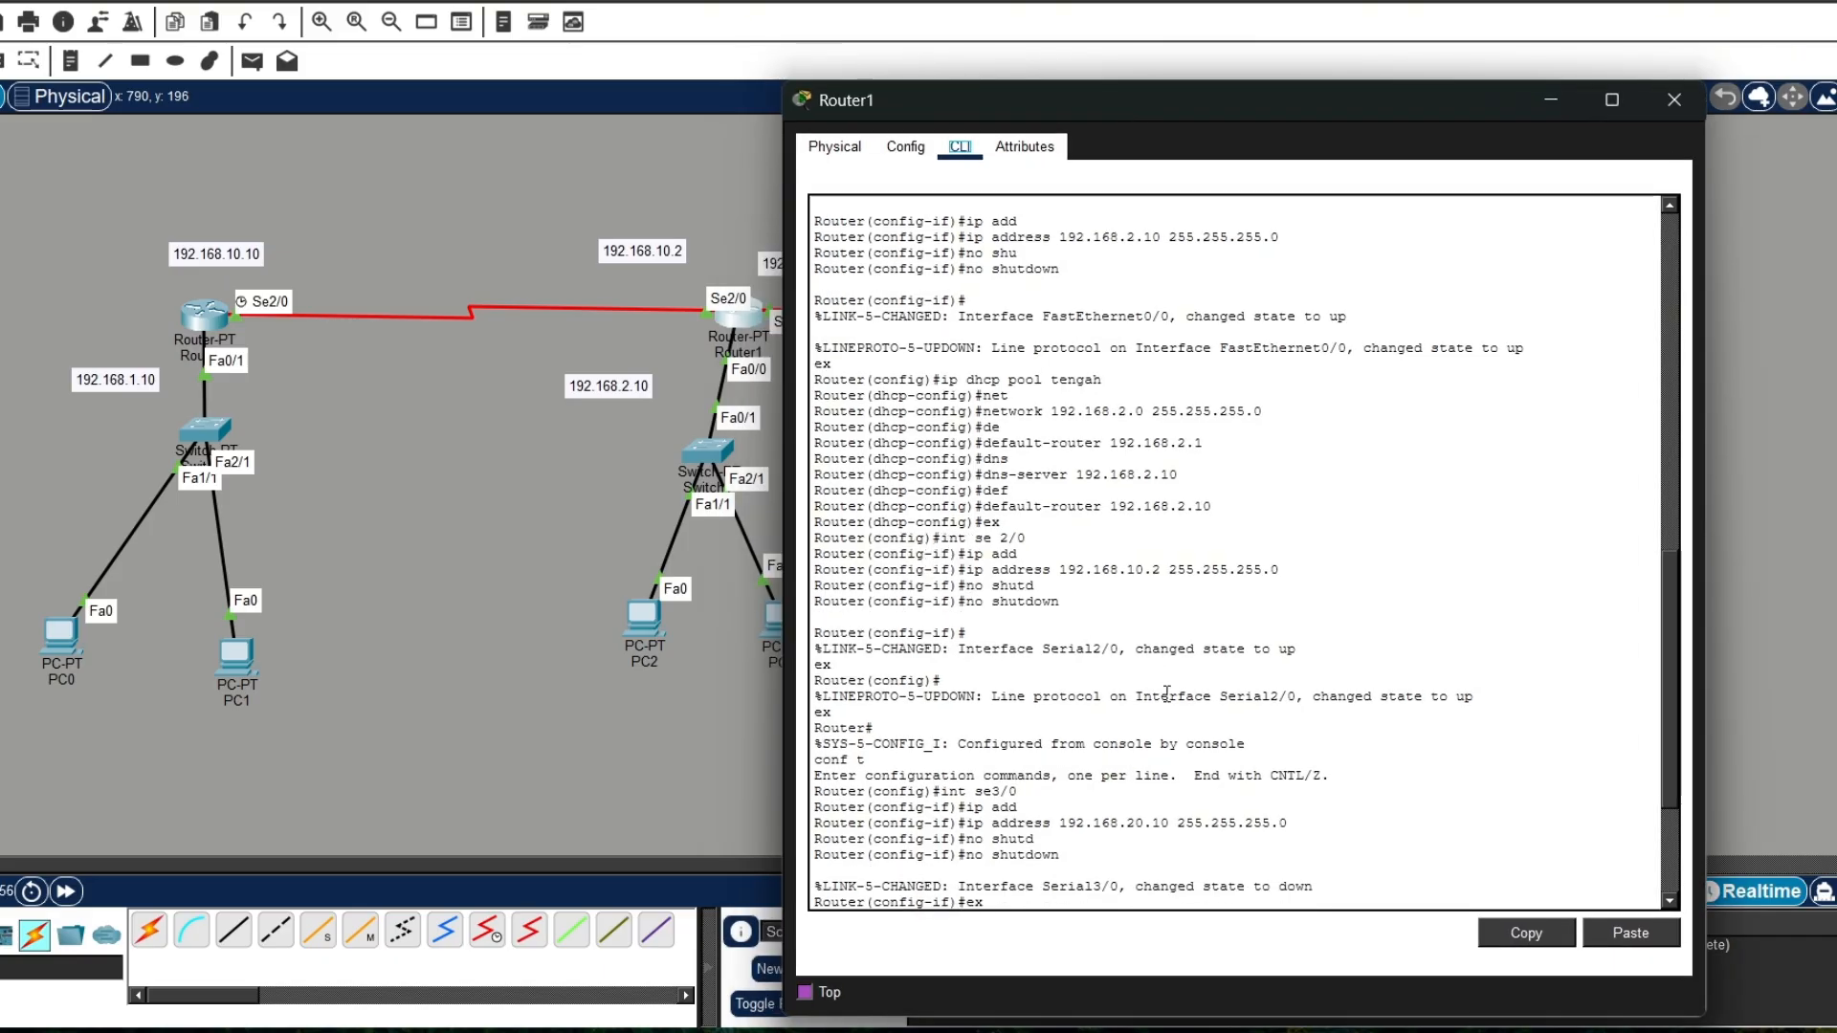
key("Return")
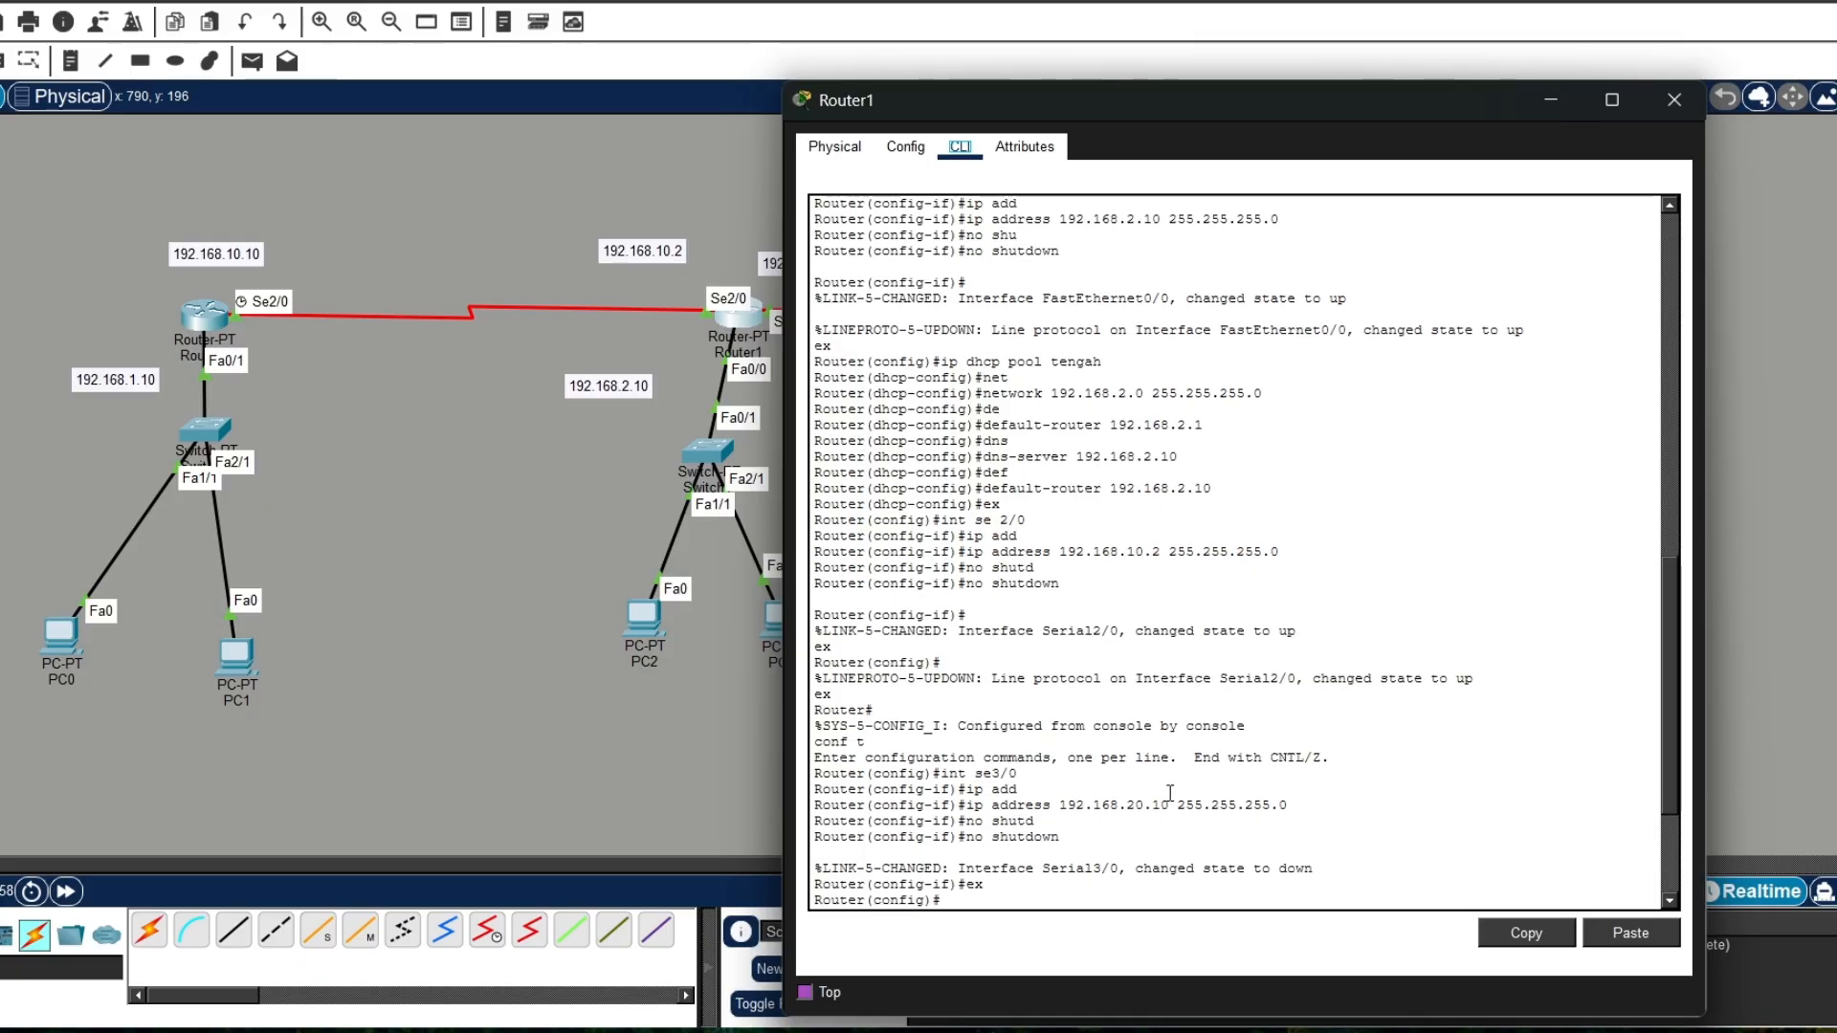
left_click_drag(1125, 112, 1250, 190)
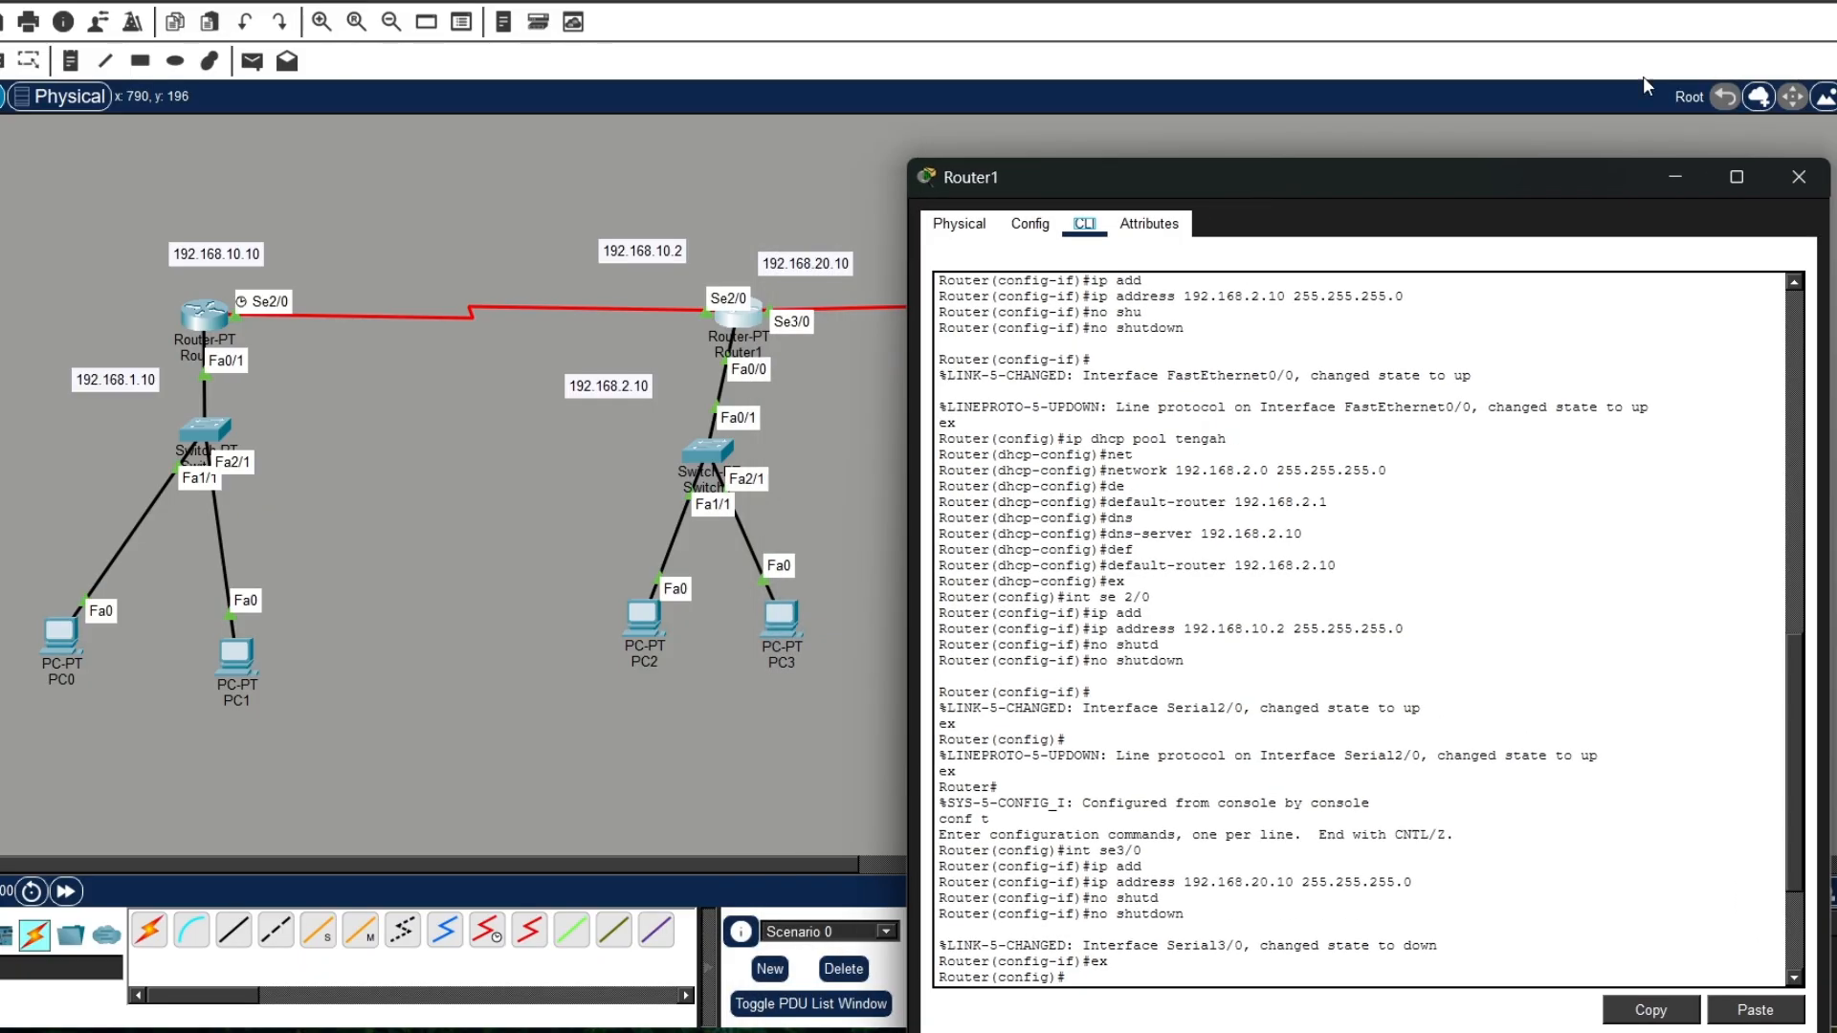
left_click(1799, 176)
Step: Select the whole topology with its address labels and move it slightly up and to the right in the workspace
left_click_drag(2, 194, 962, 519)
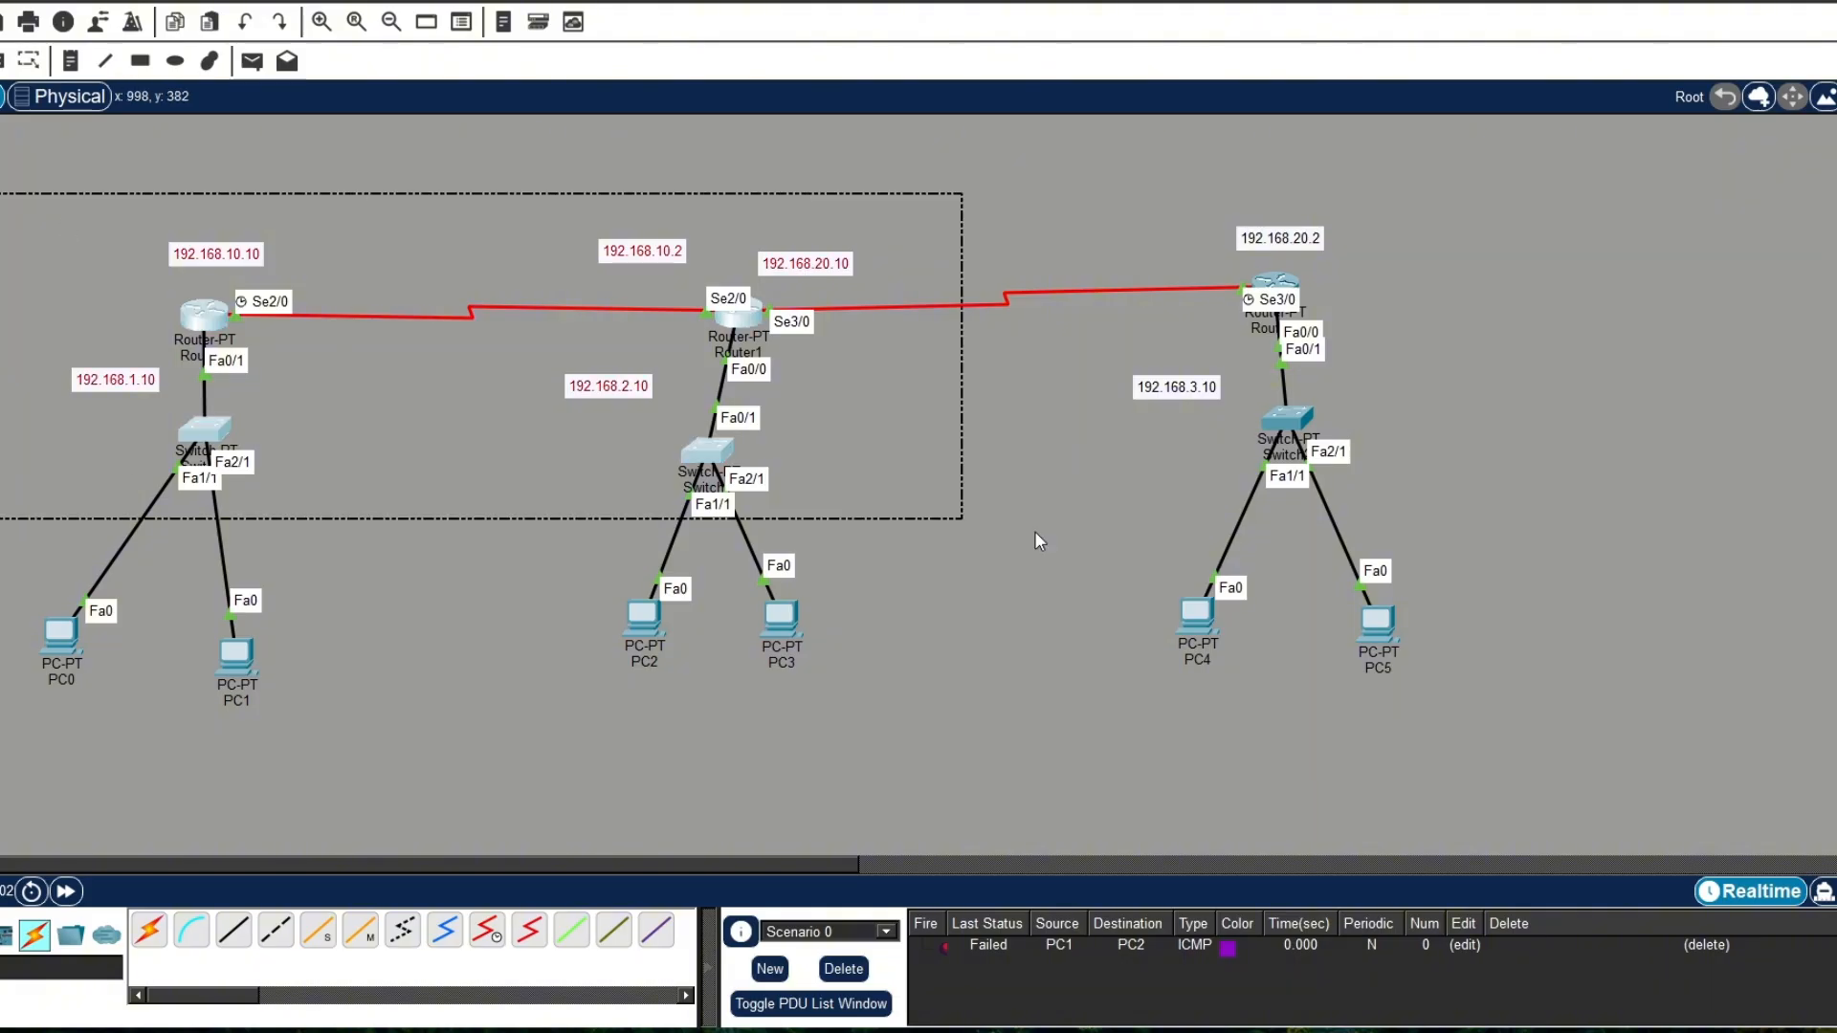
left_click_drag(1508, 733, 140, 115)
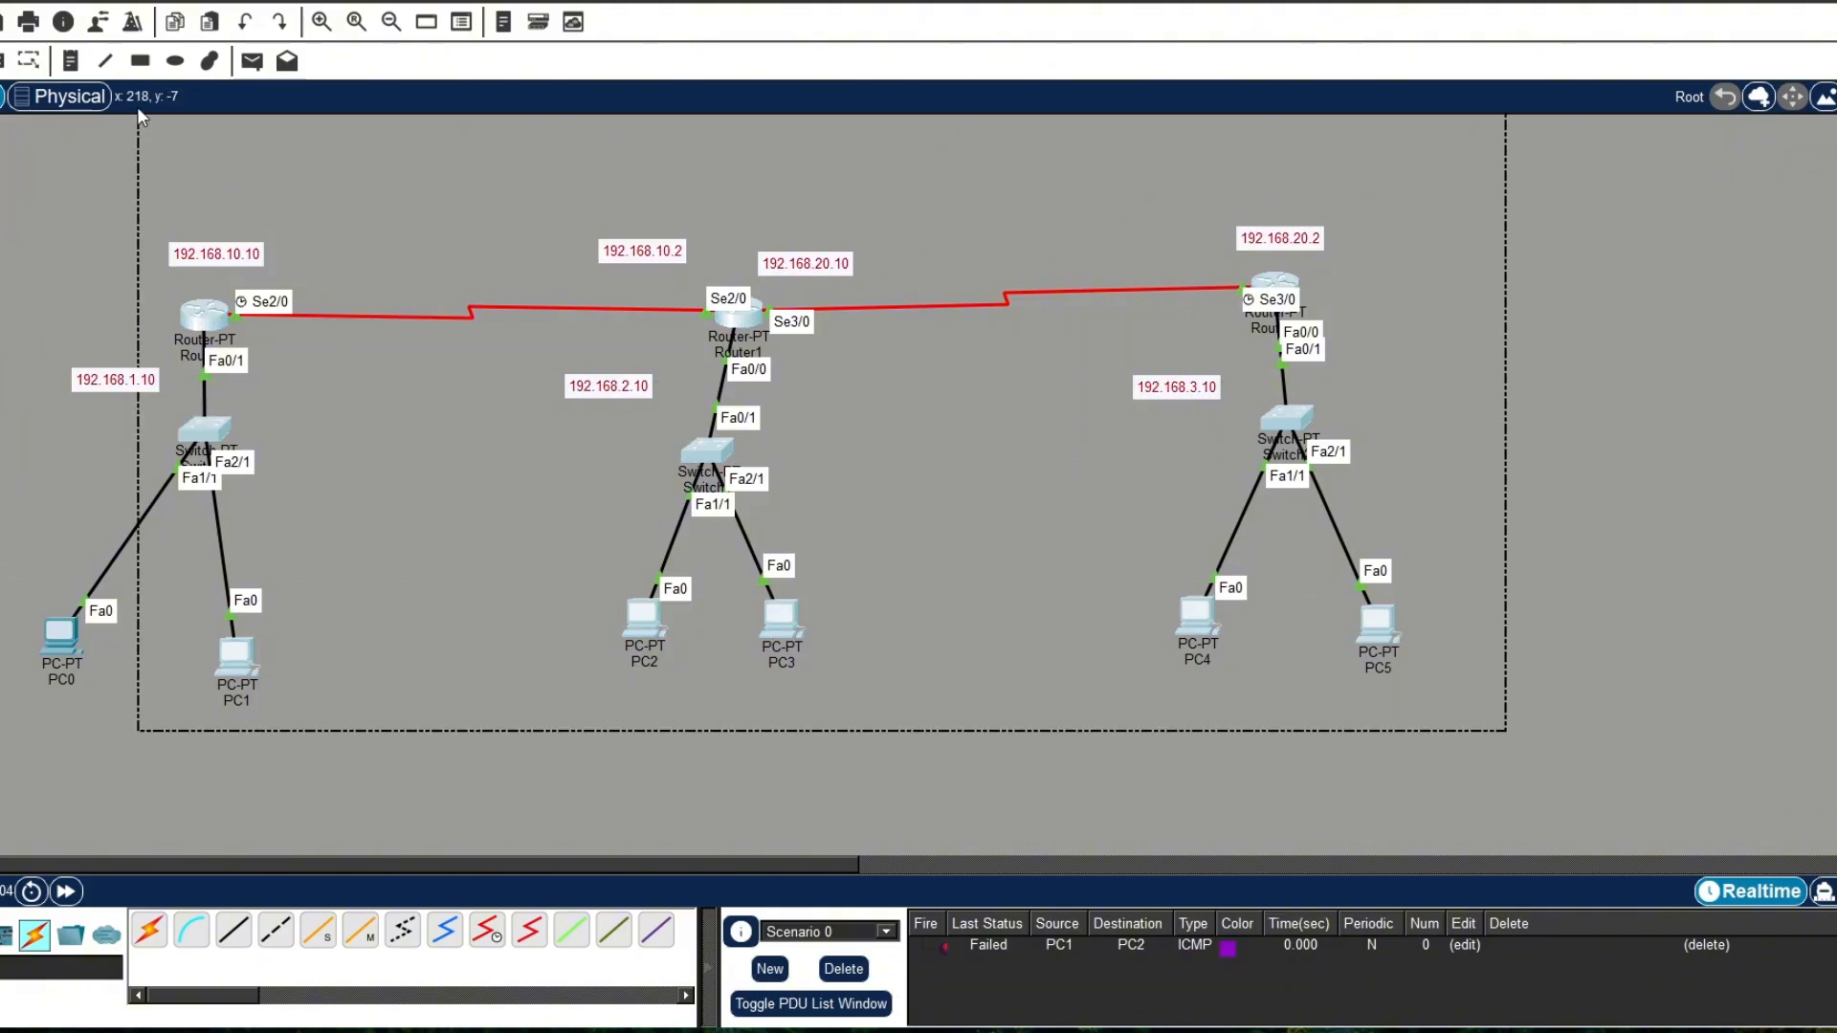
left_click_drag(1549, 748, 4, 233)
left_click_drag(199, 313, 270, 244)
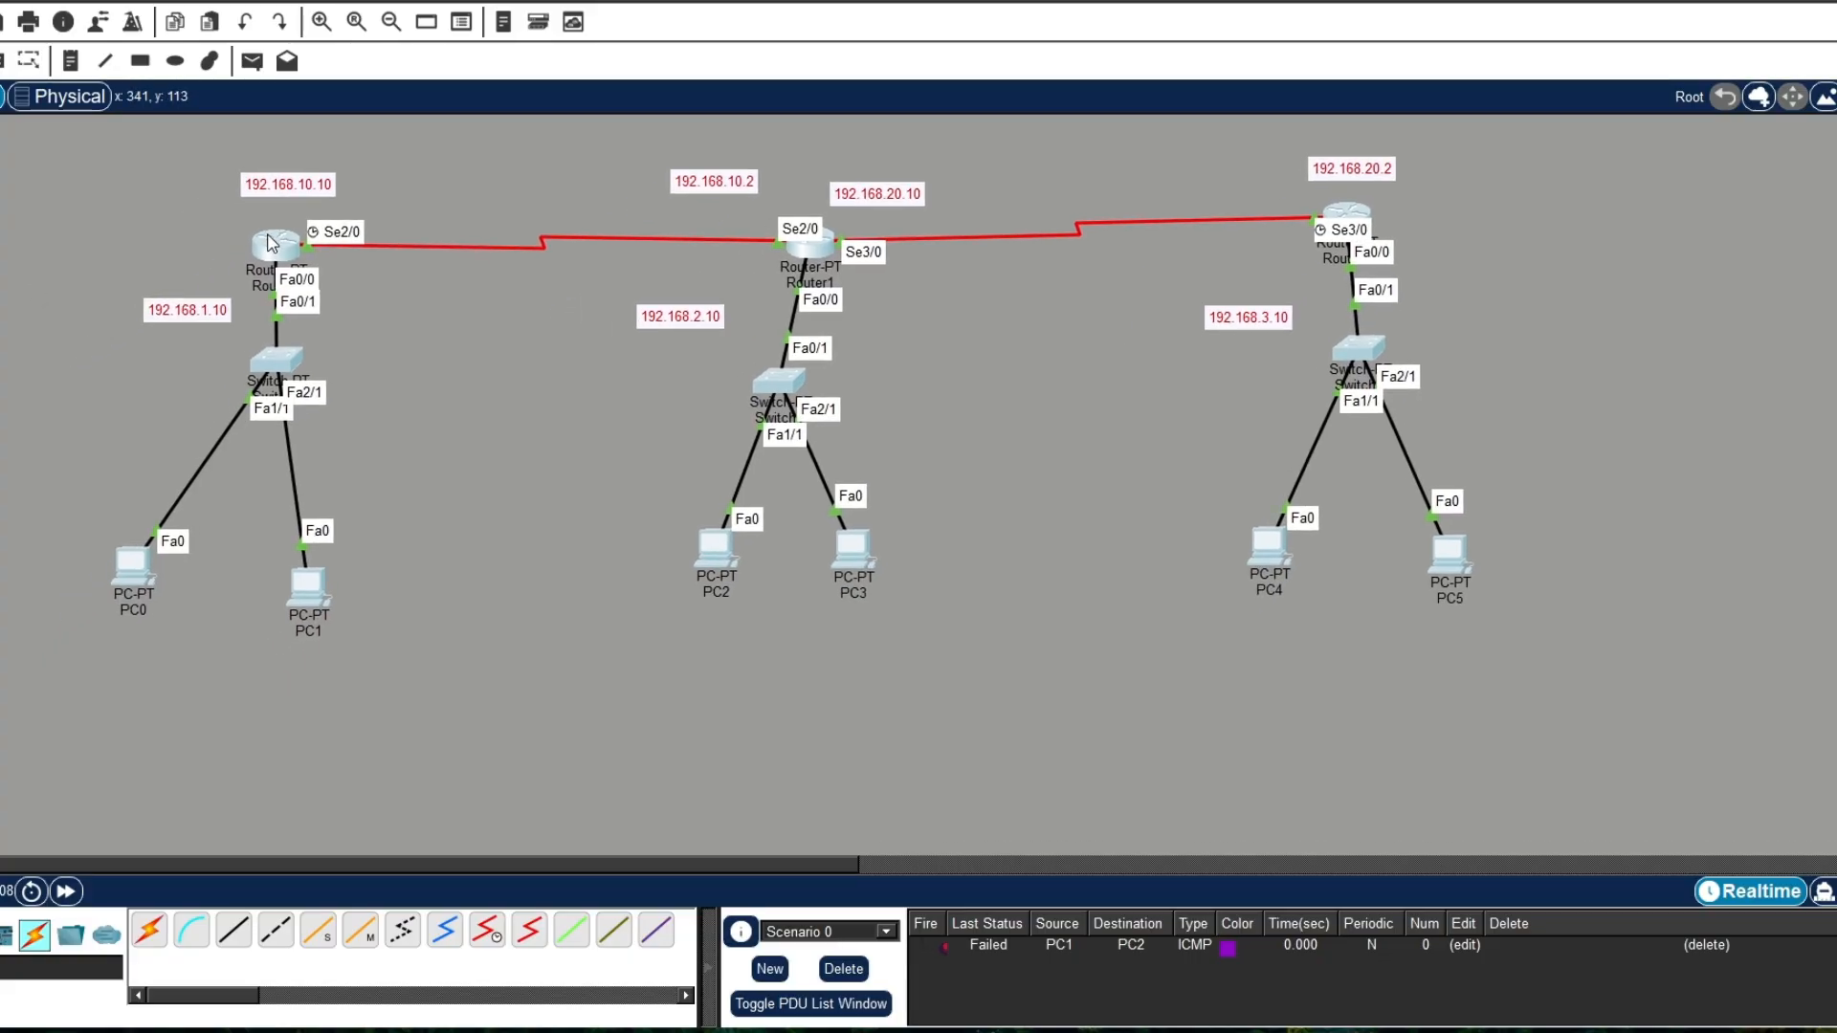
Step: Review the interface and DHCP pool commands in Router0's CLI history, then close its window
left_click(264, 247)
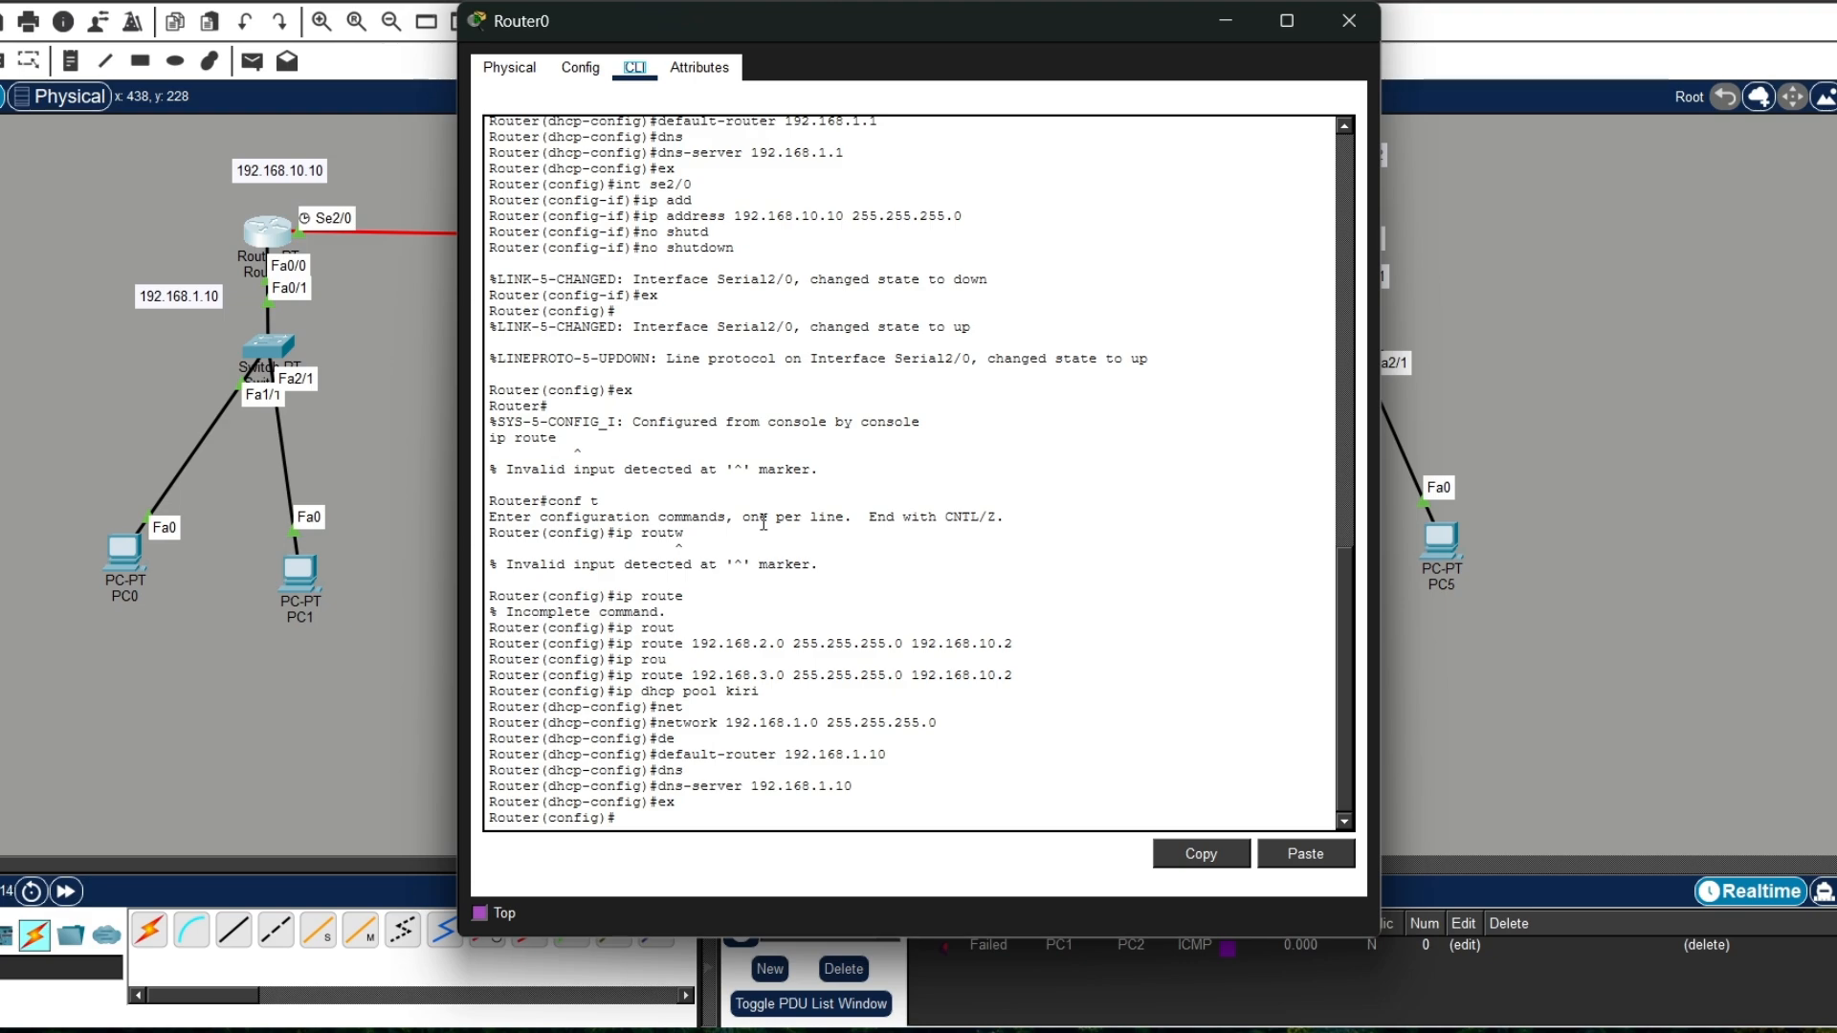
scroll(761, 518, "up", 5)
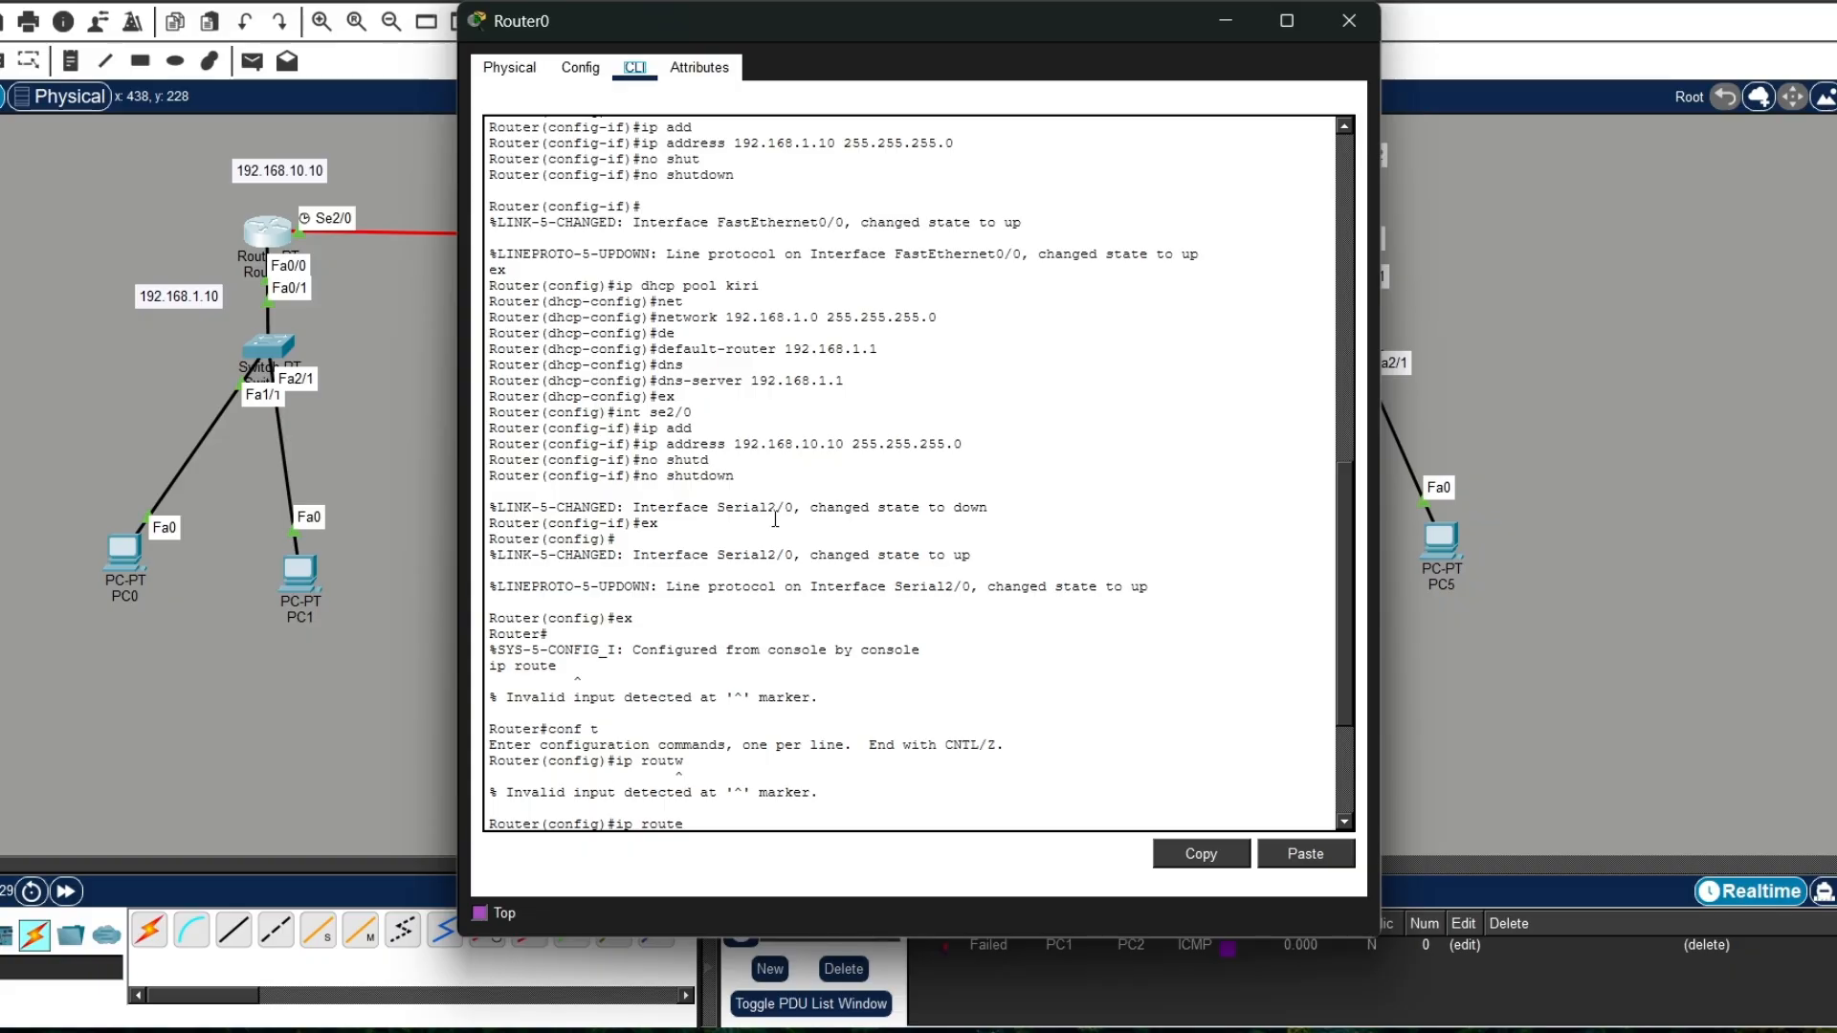
left_click(1349, 20)
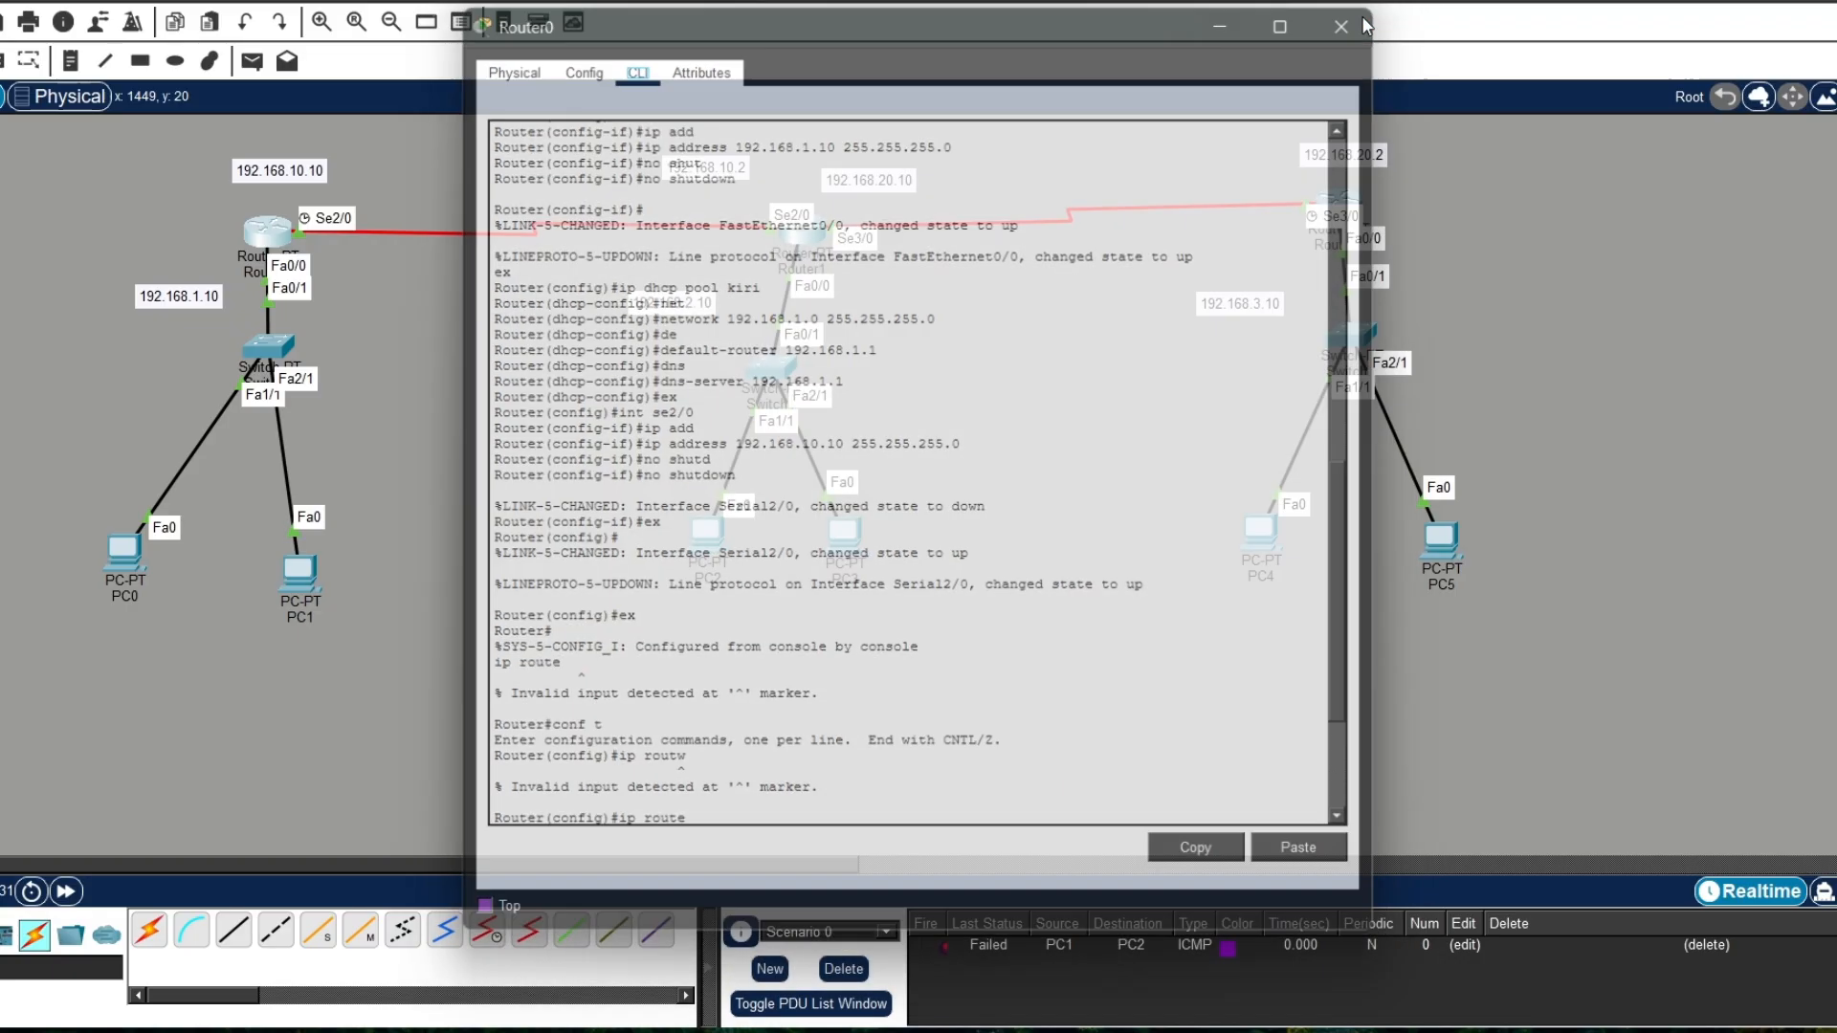
Step: Switch PC1's IP configuration to DHCP to request new address settings, then close its window
left_click(297, 574)
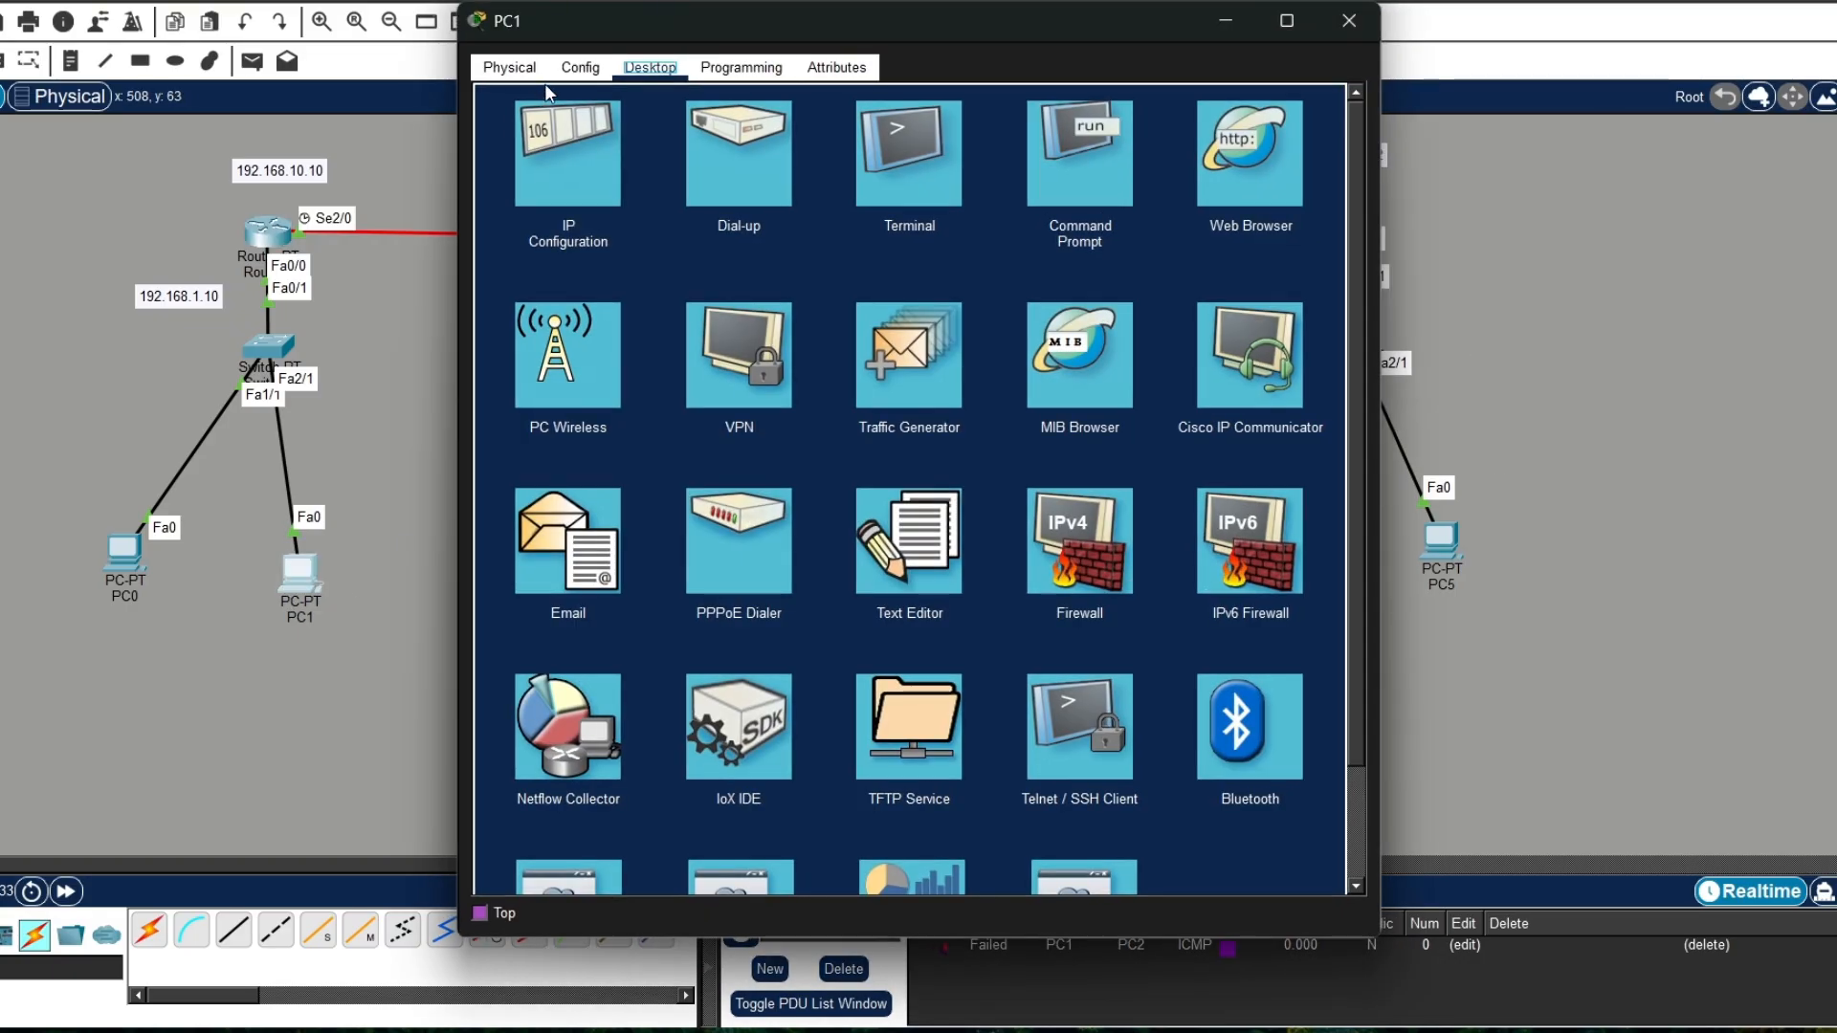
left_click(583, 191)
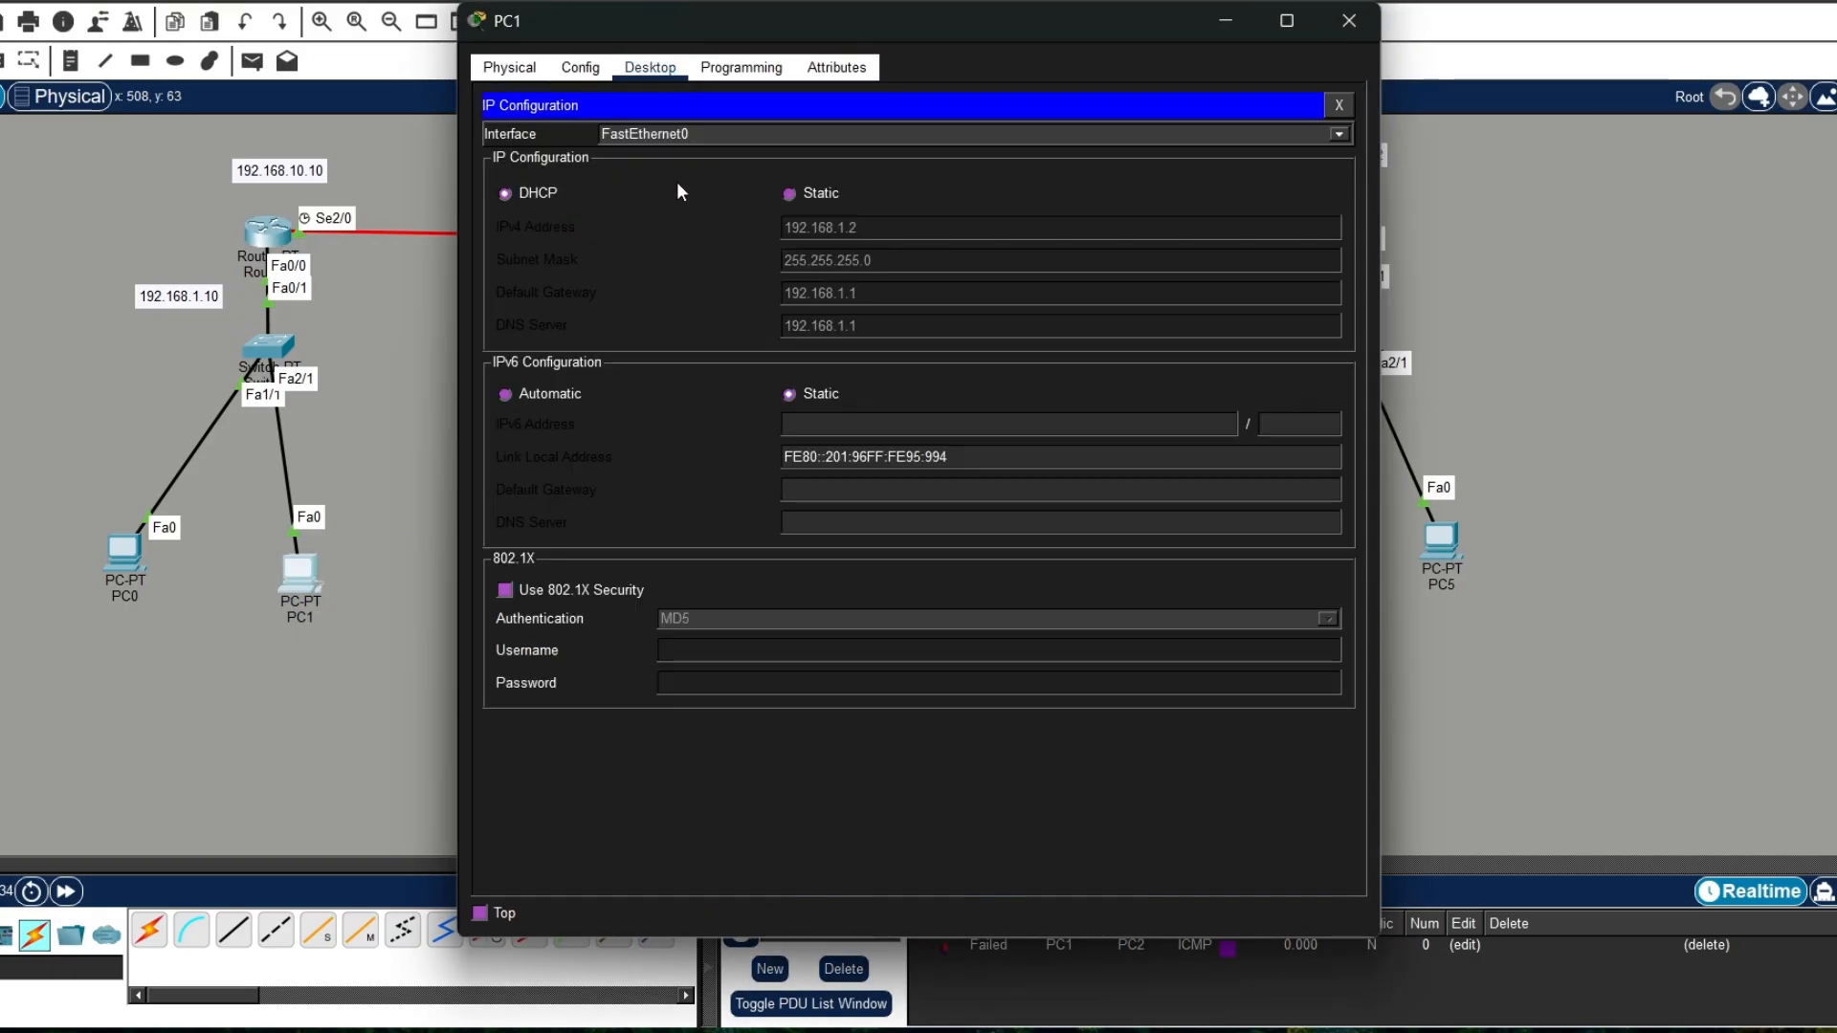
left_click(505, 193)
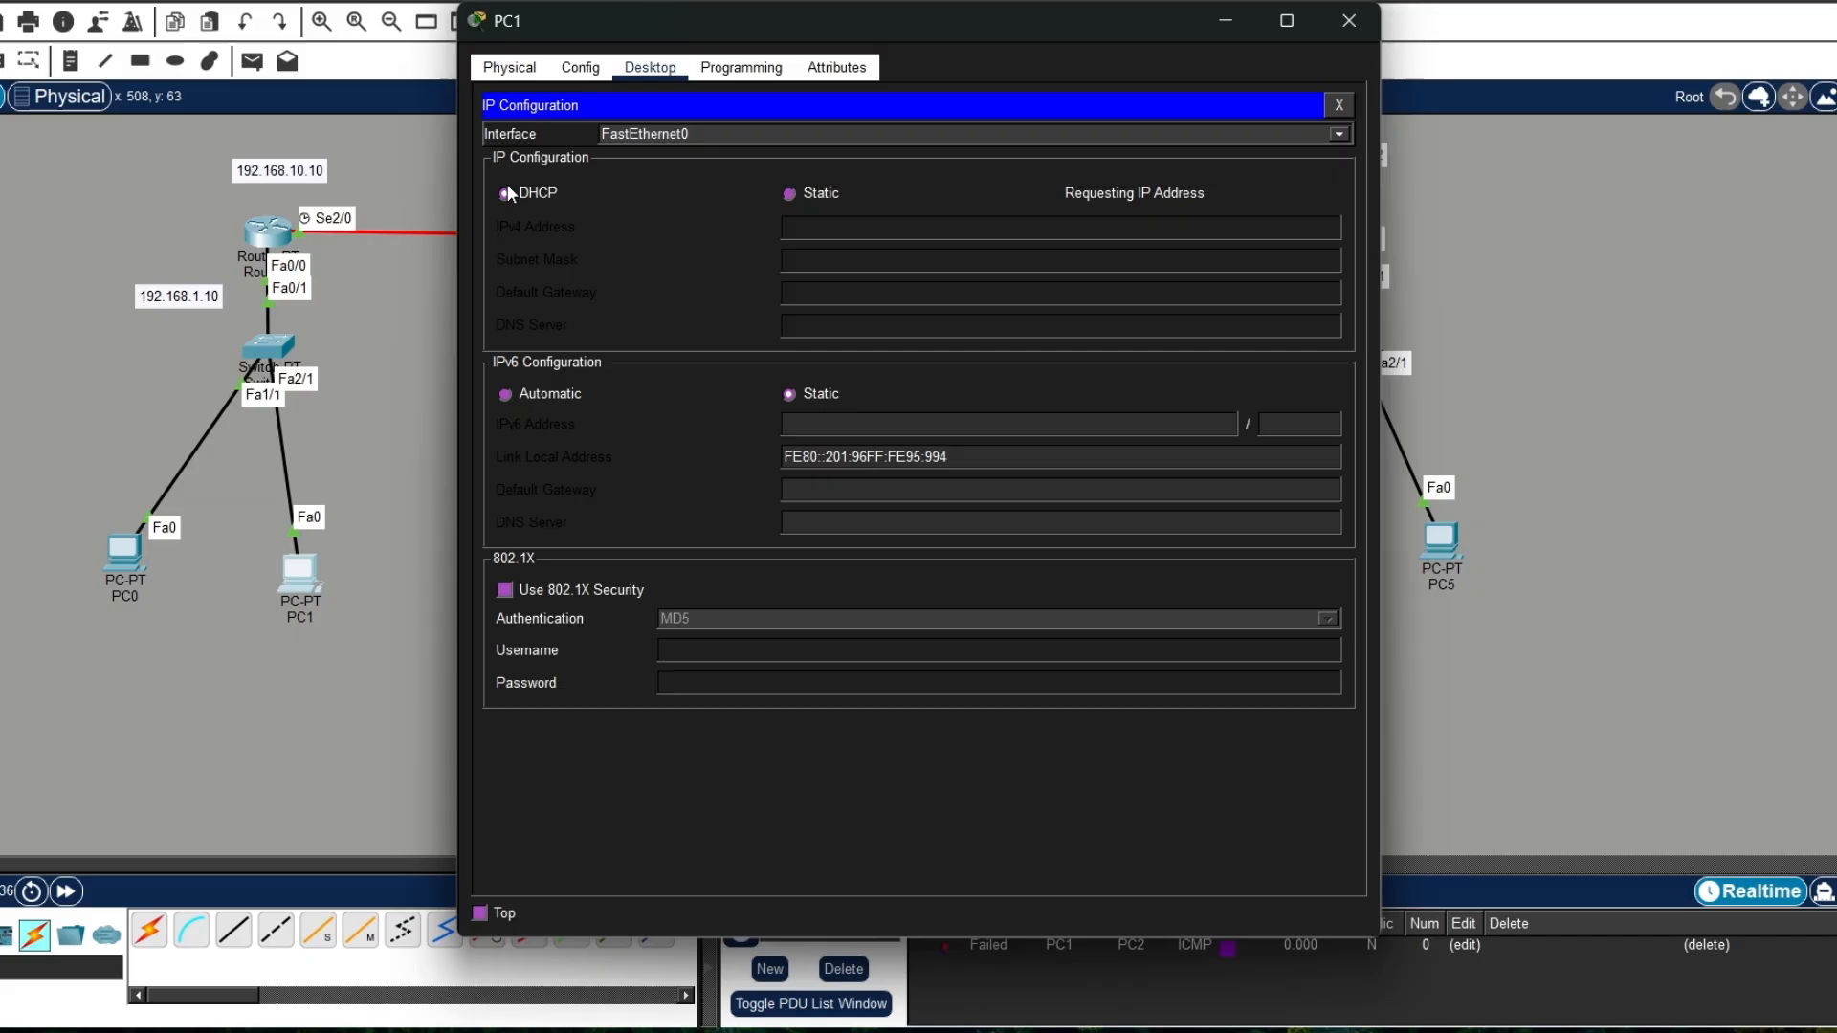
left_click(1349, 21)
Step: Renew PC0's address settings by switching its IP configuration to Static and back to DHCP, then close its window
left_click(125, 553)
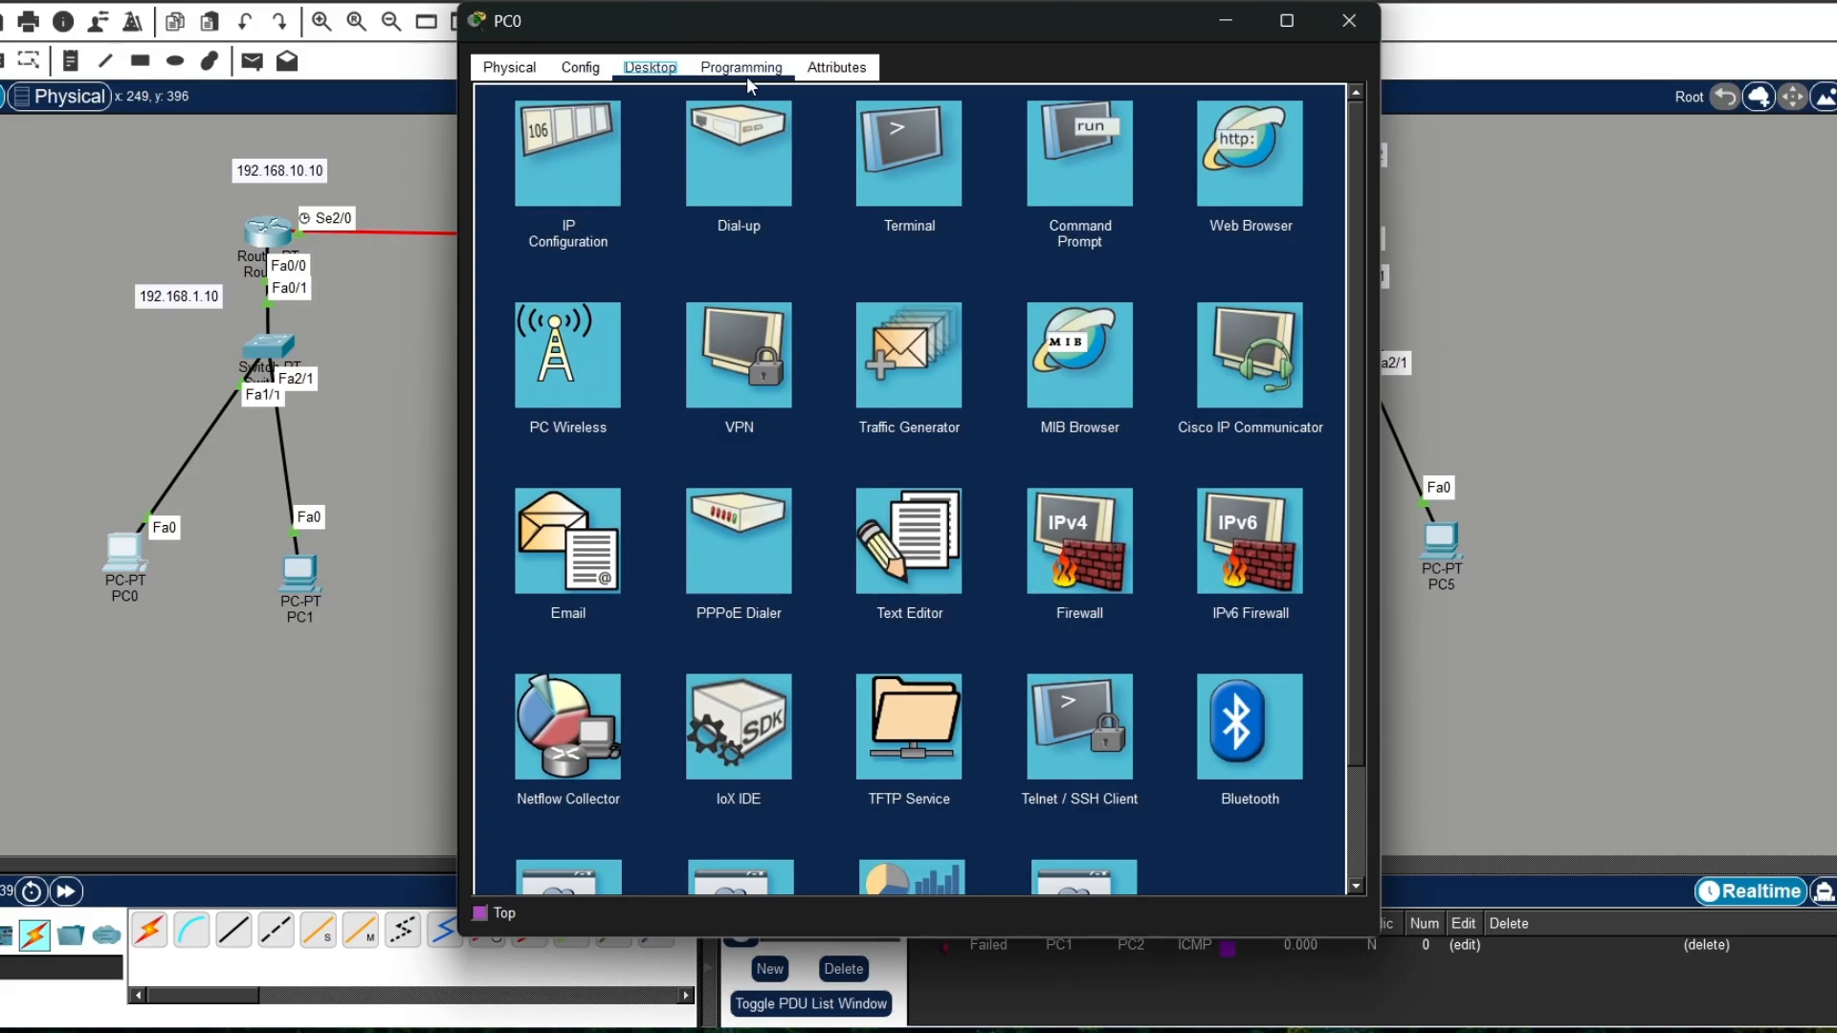
left_click(552, 200)
left_click(790, 193)
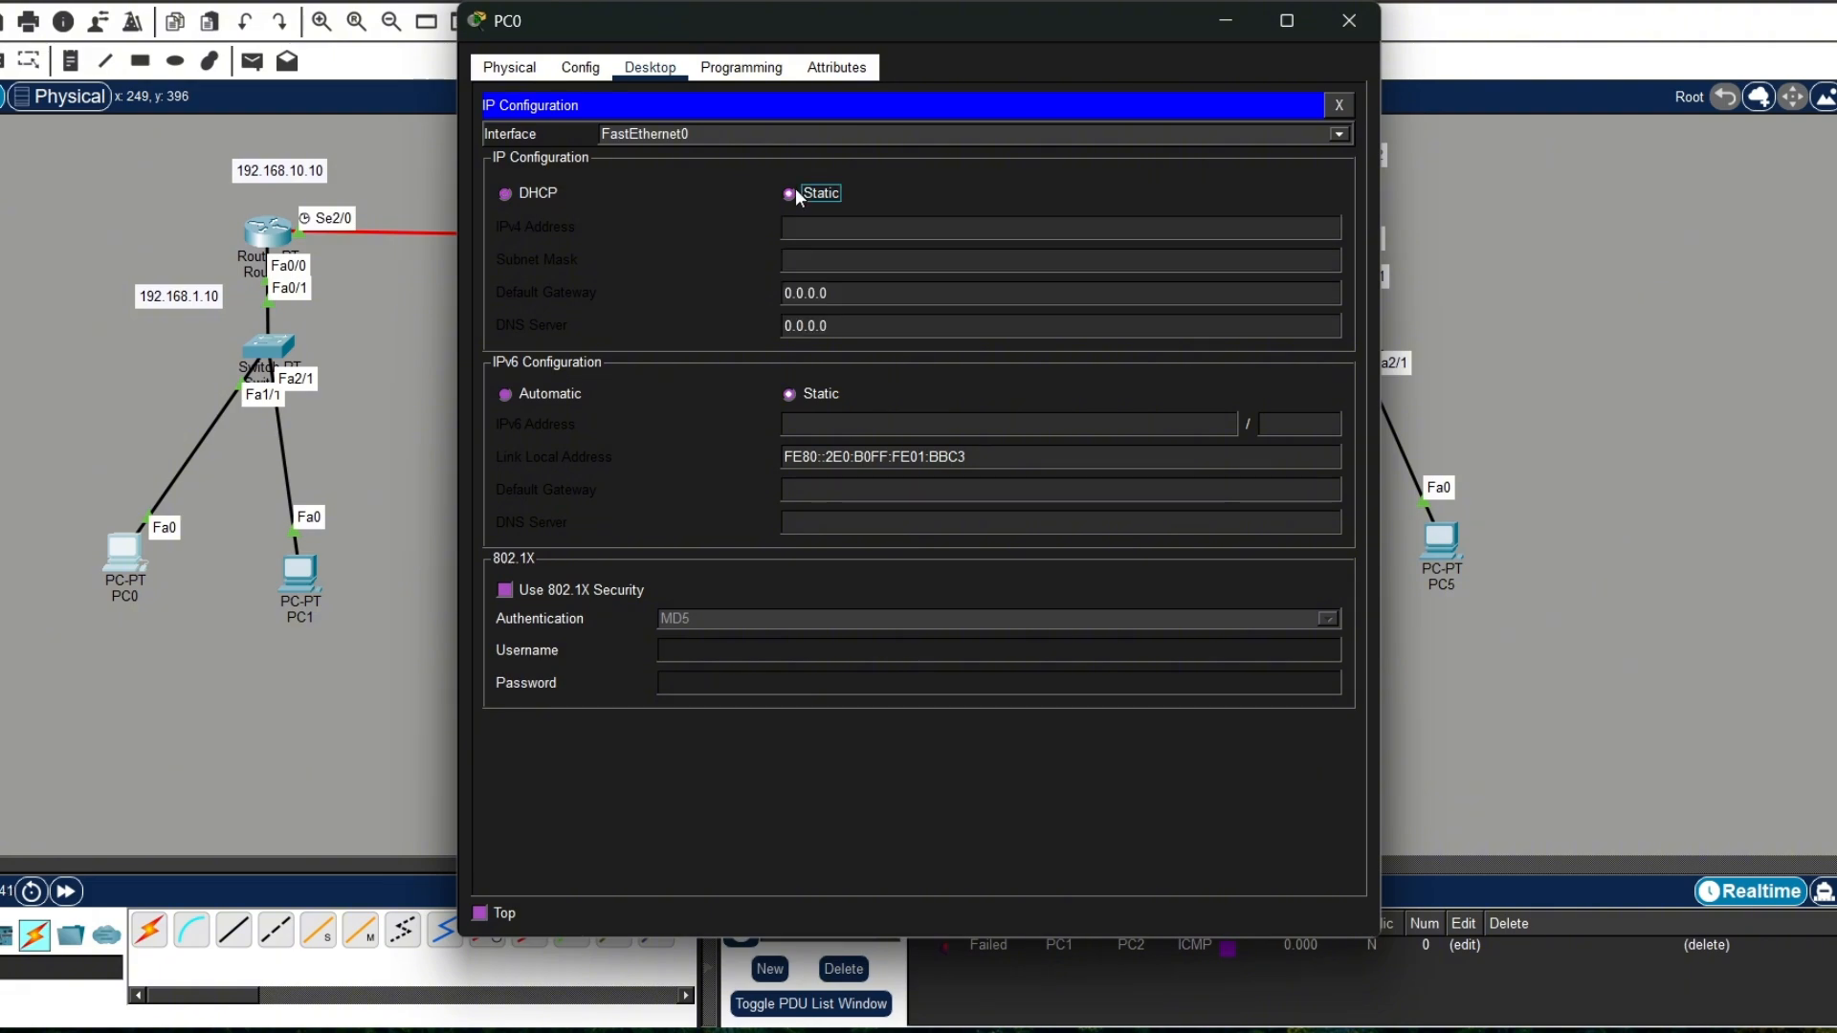
left_click(524, 197)
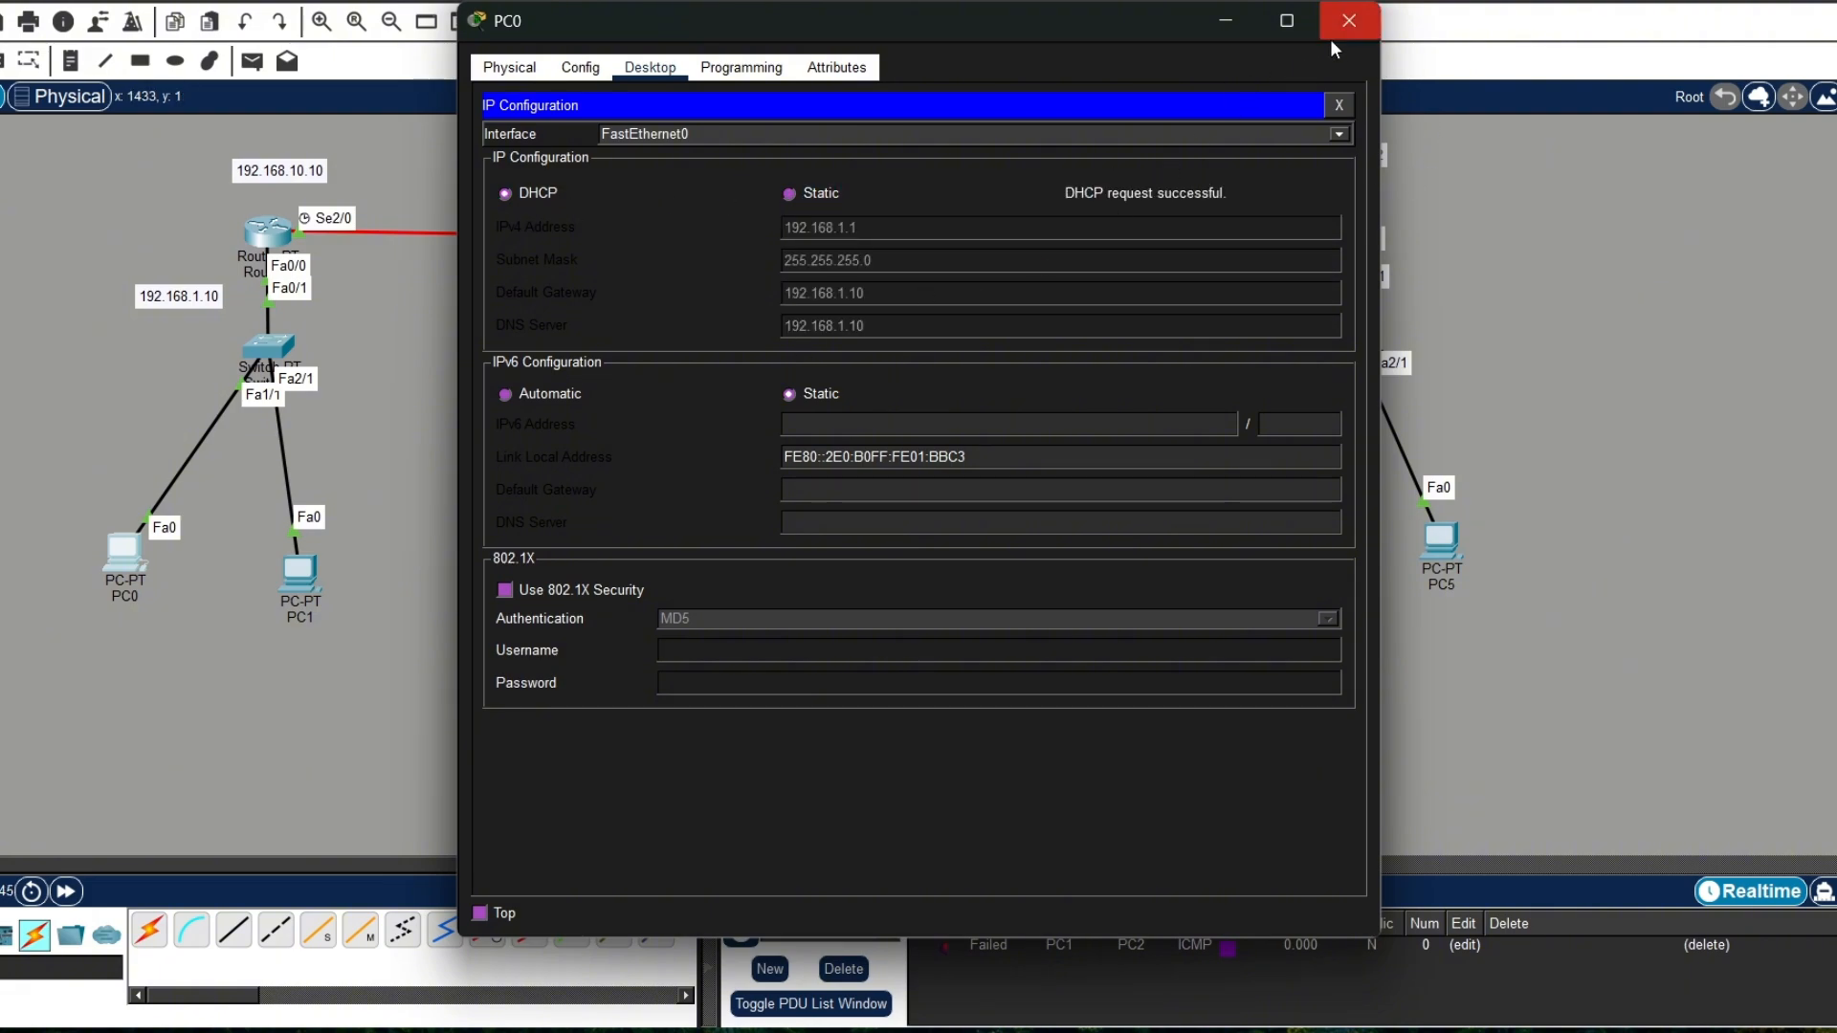
left_click(1357, 29)
Step: Test connectivity by sending simple PDUs from PC1 to PC2 and from PC3 to PC0
left_click(252, 61)
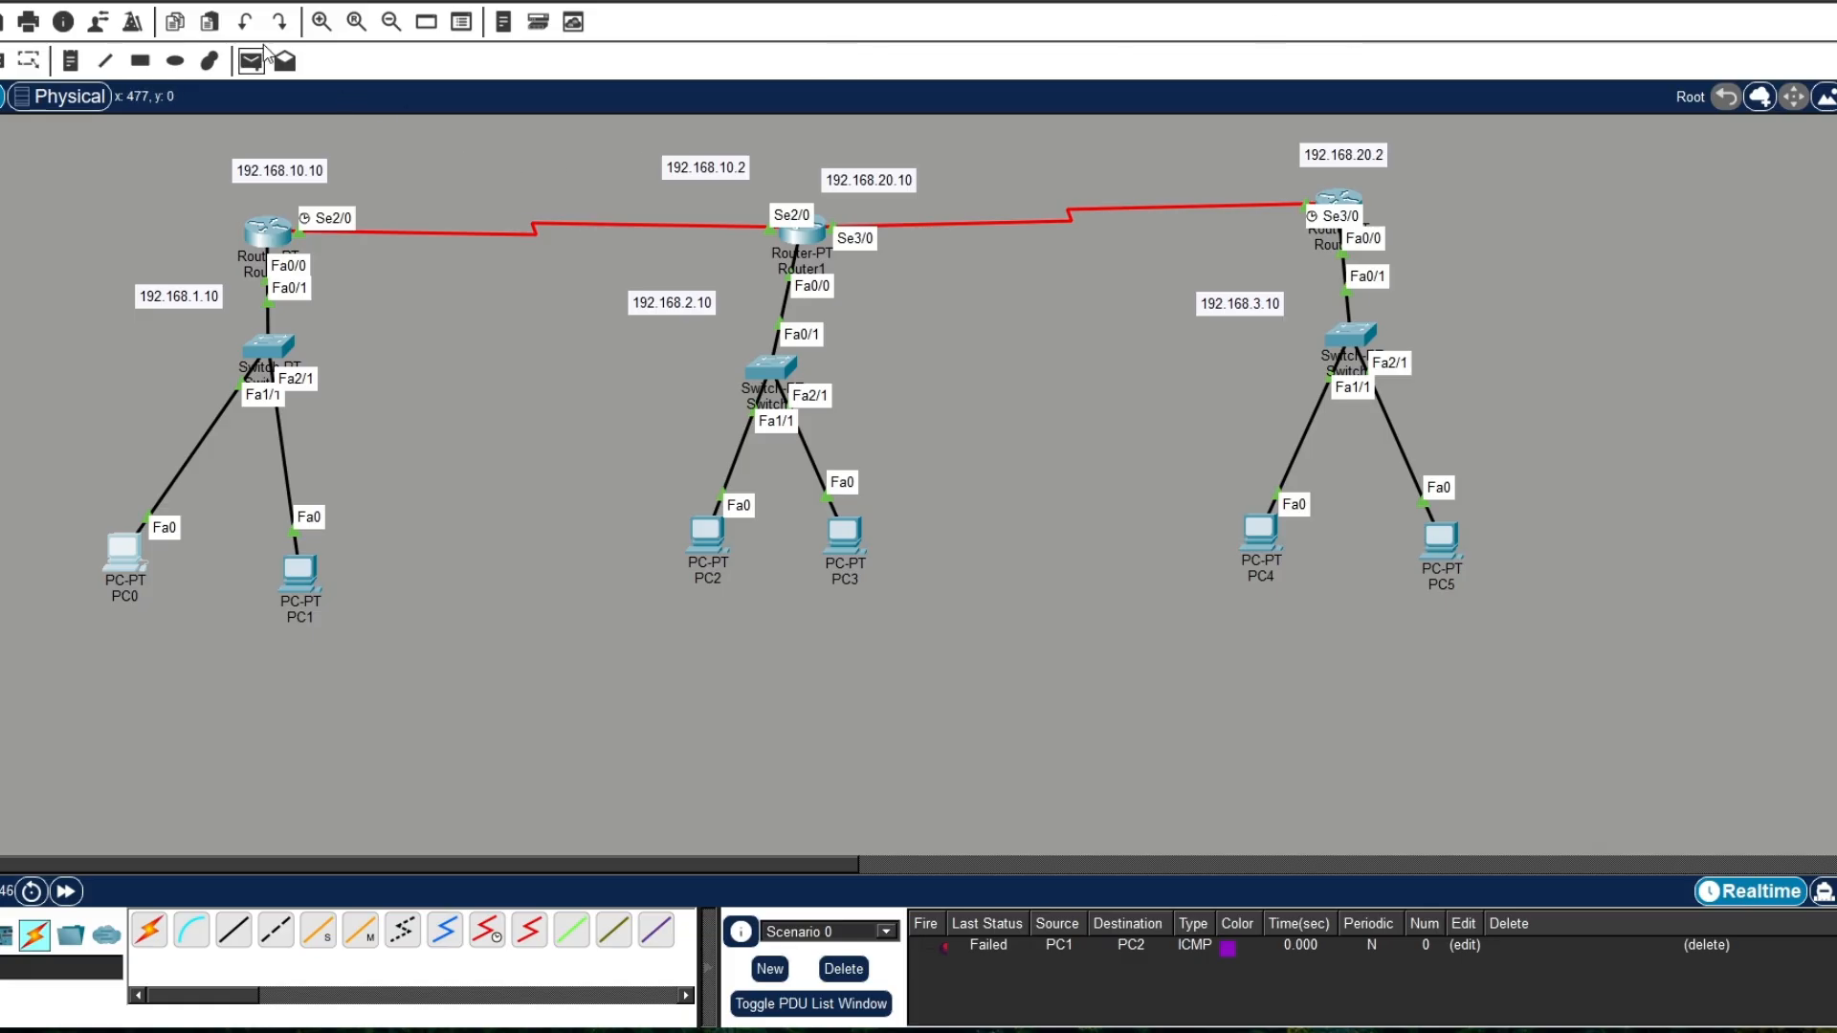
left_click(299, 572)
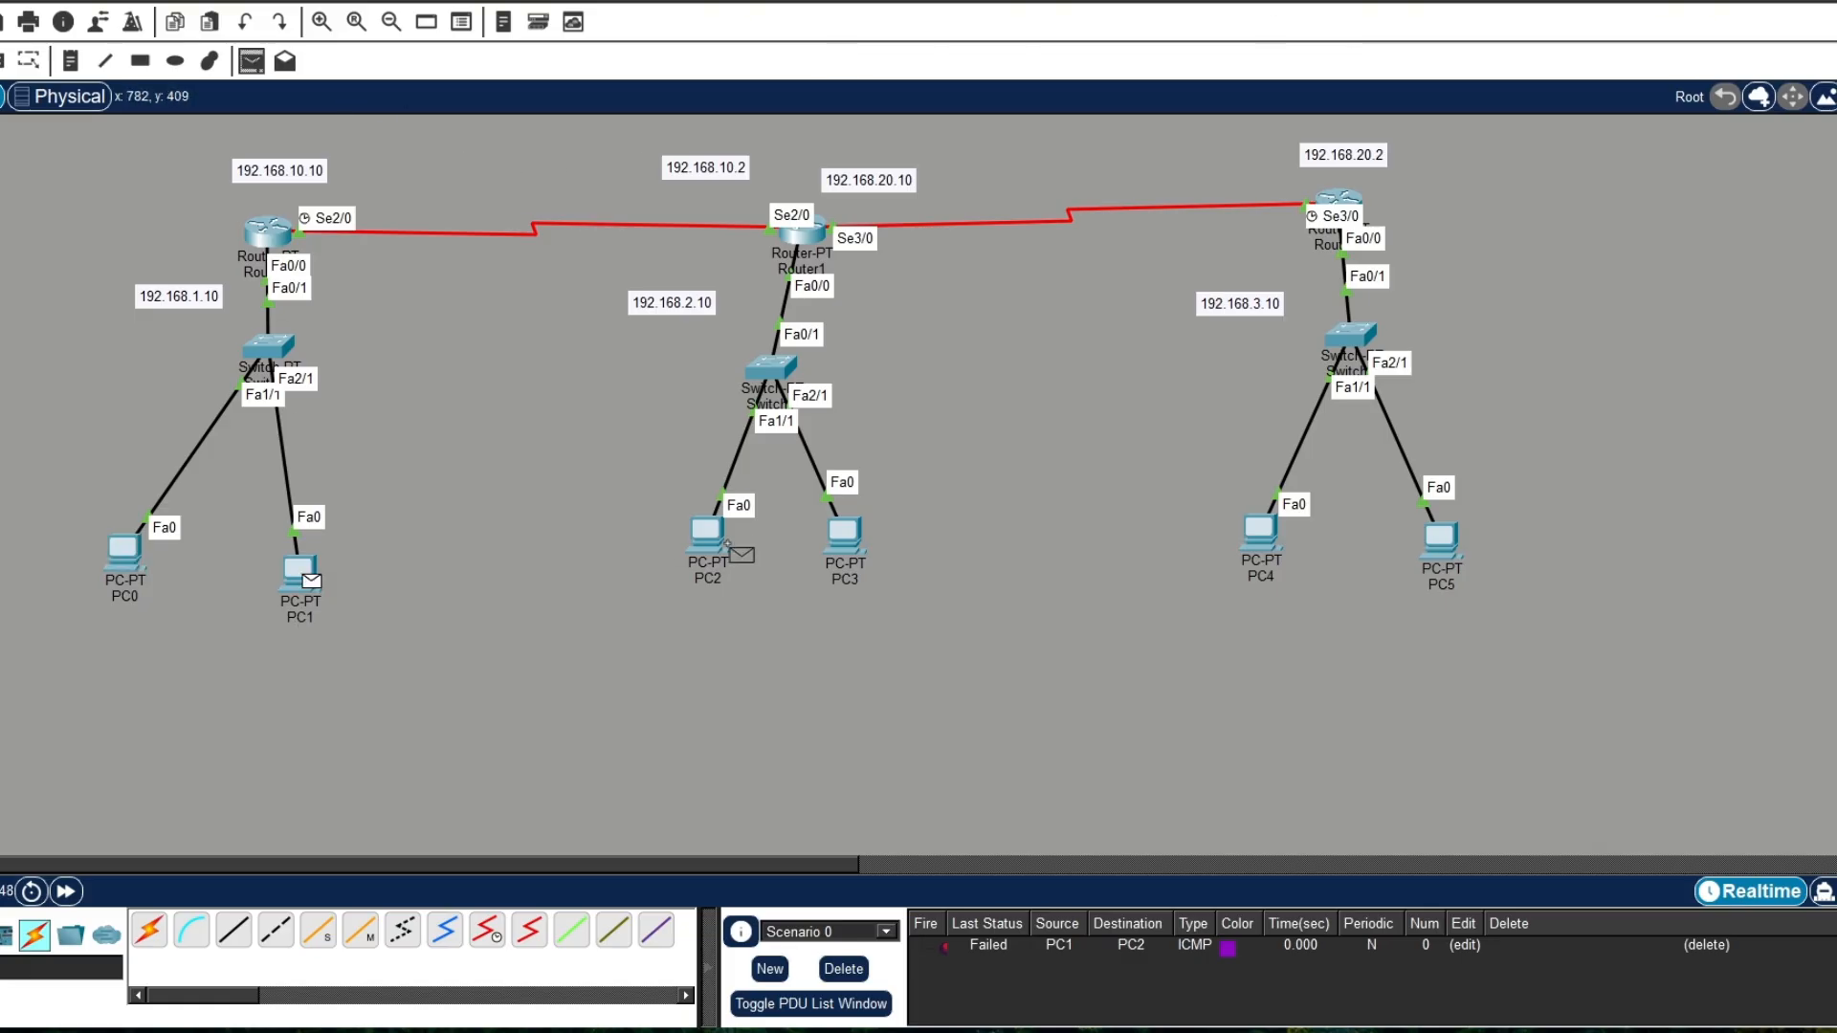
left_click(708, 546)
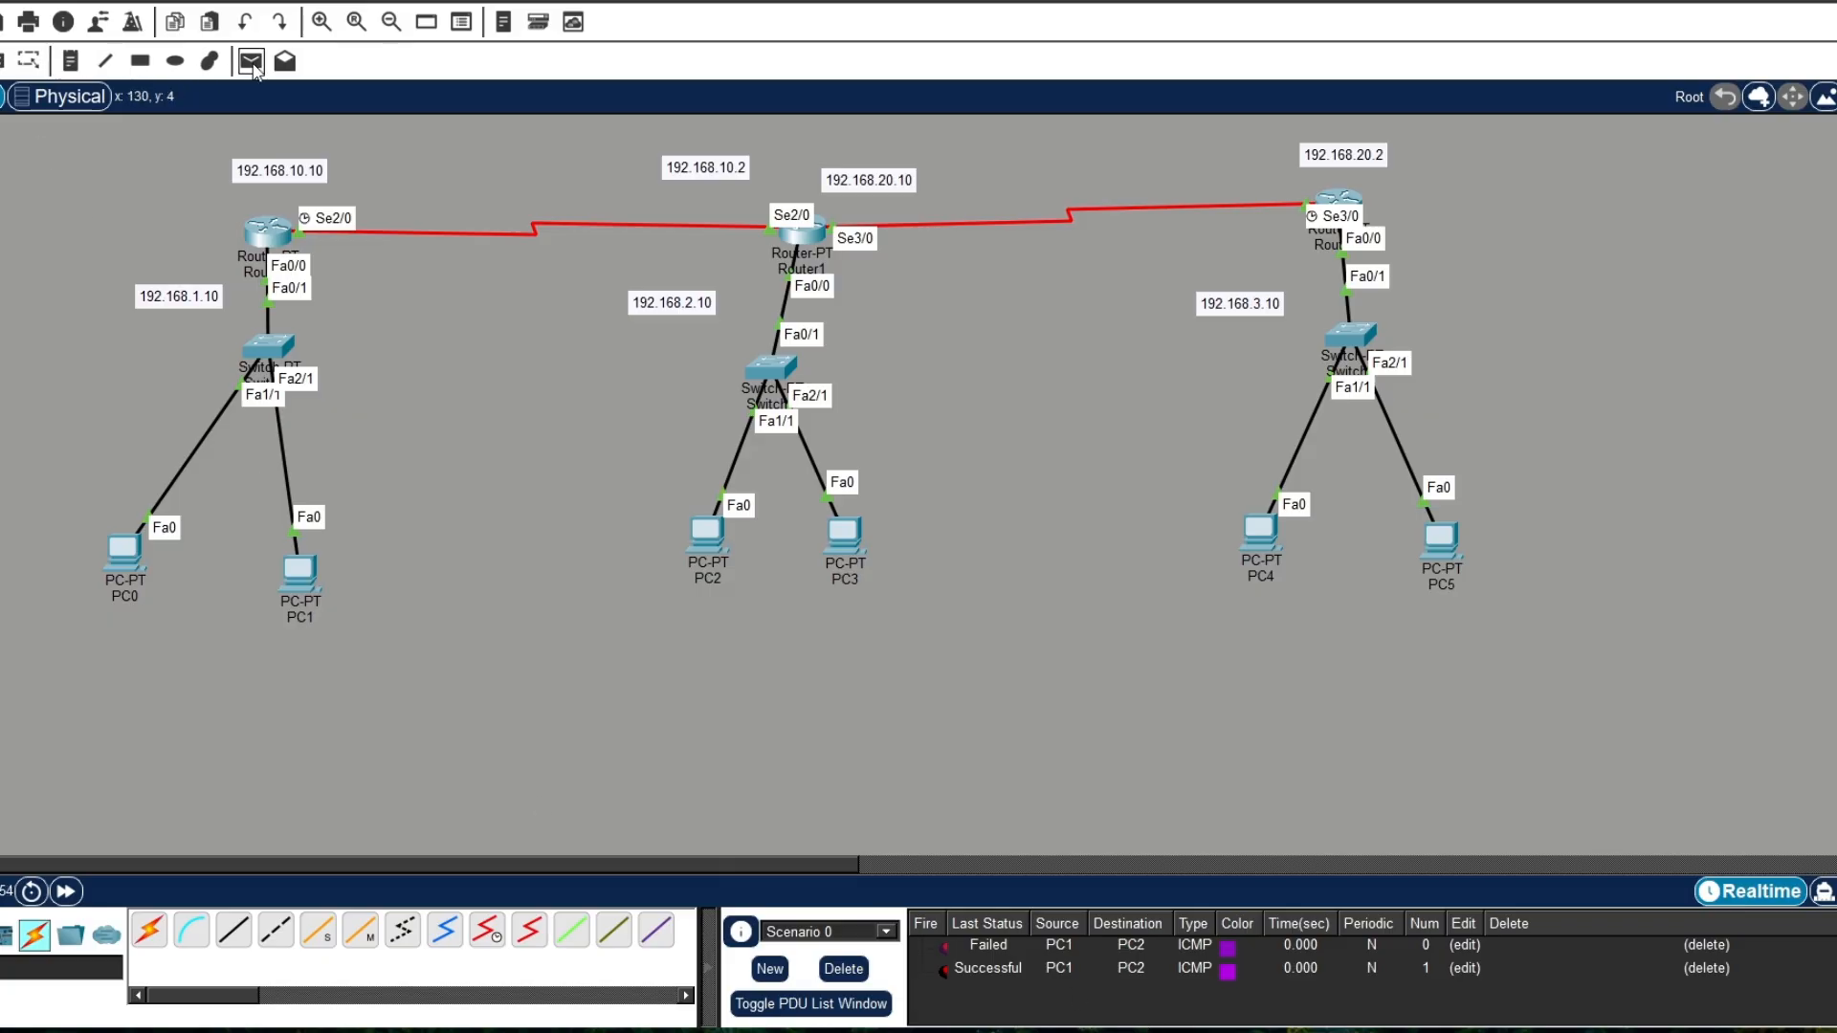
left_click(253, 63)
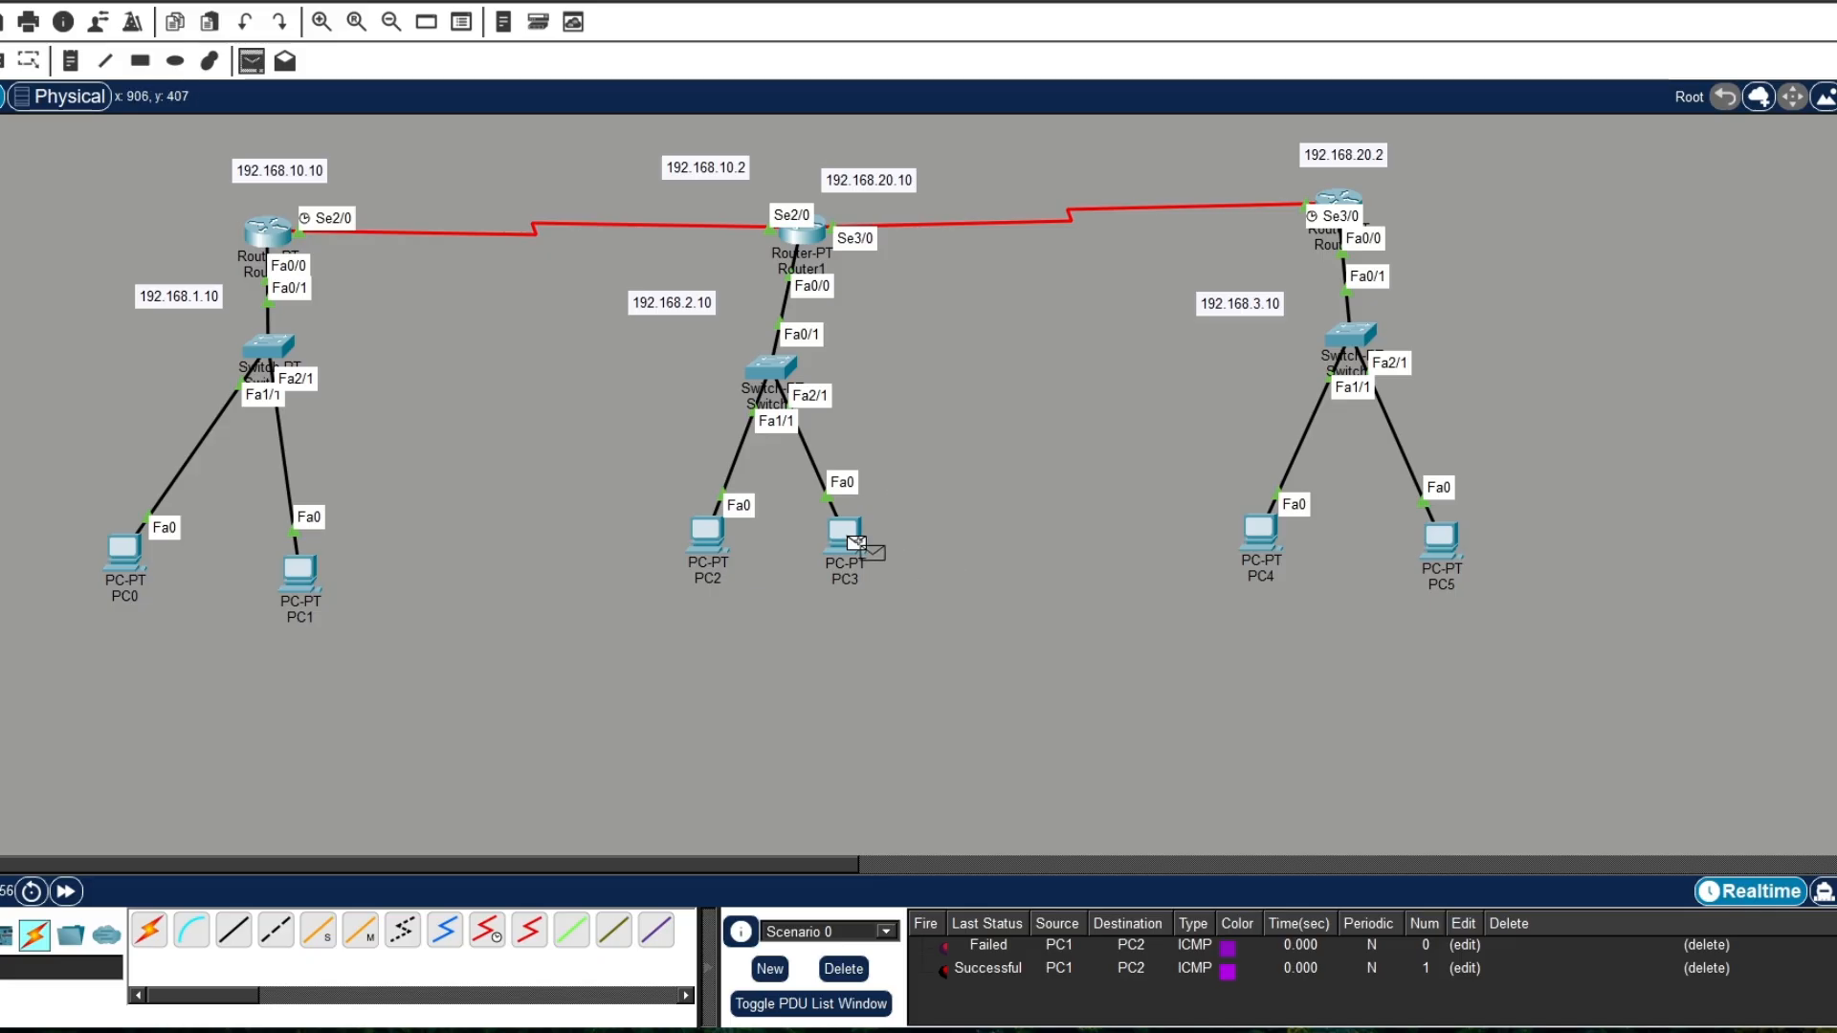
left_click(844, 534)
left_click(127, 549)
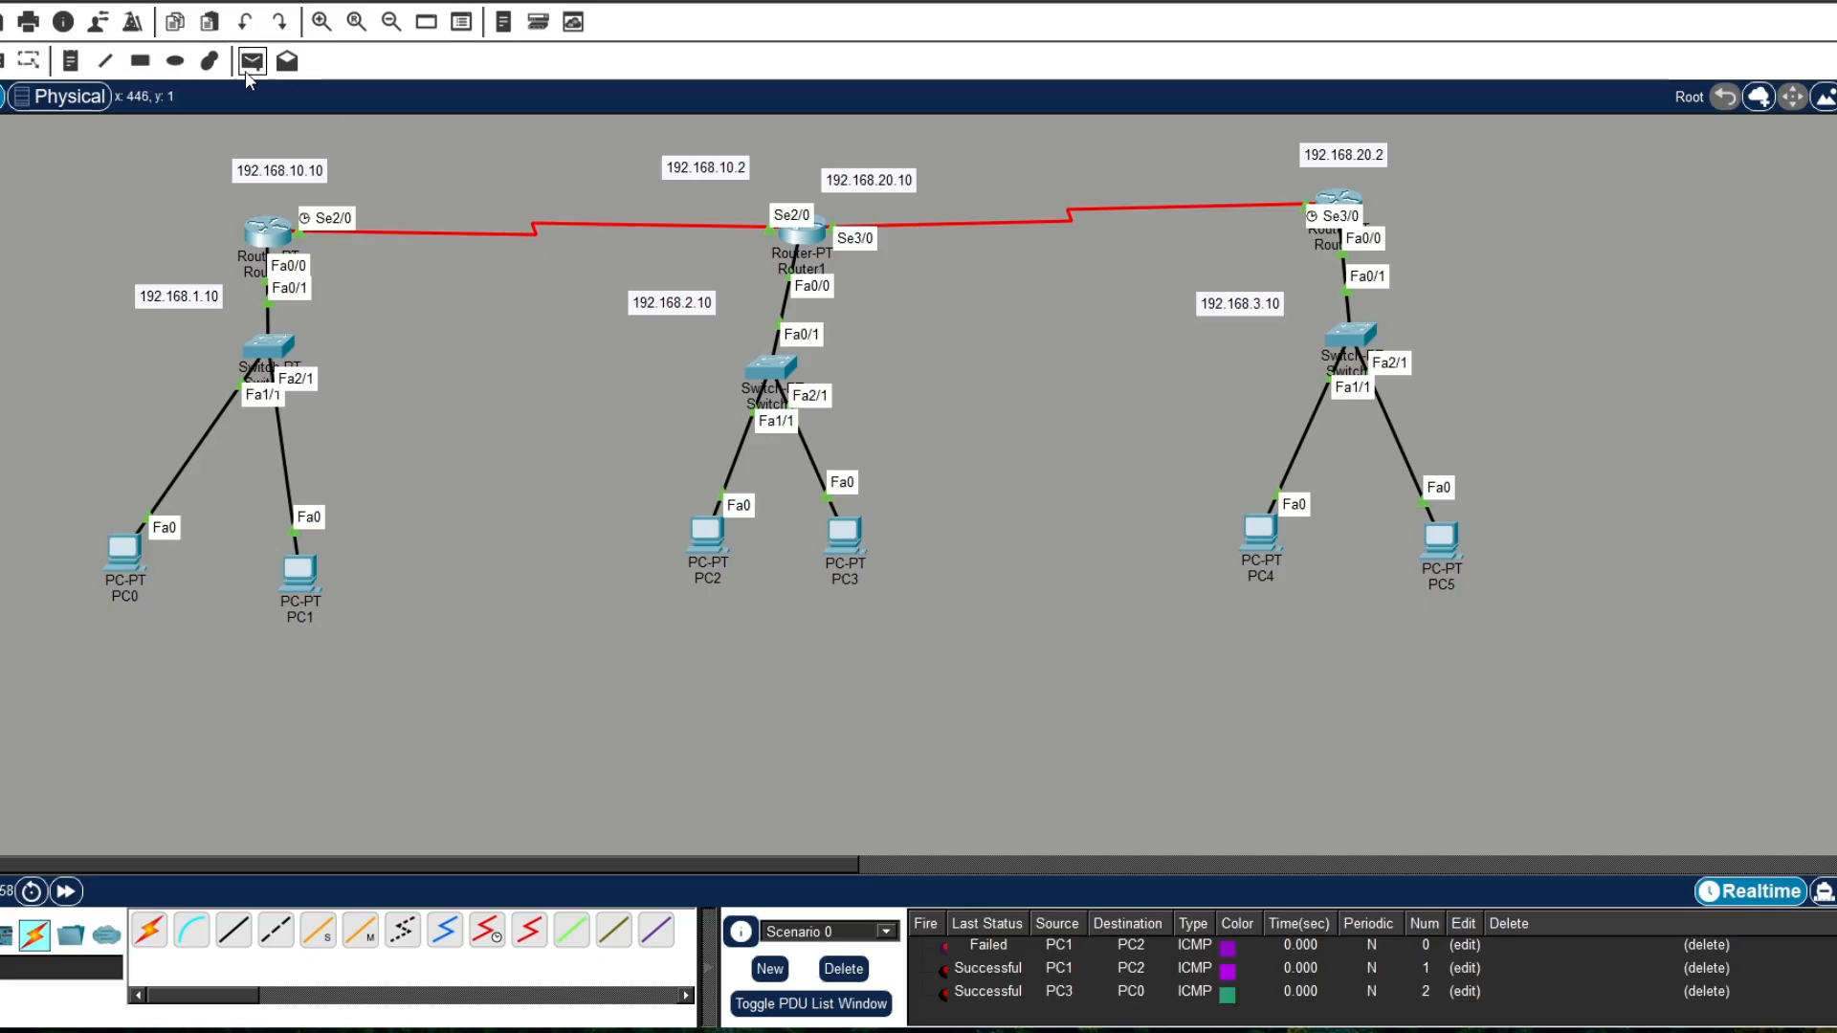
Step: Send simple PDUs from PC4 to PC0 and from PC5 to PC1 to test the third network
left_click(1259, 532)
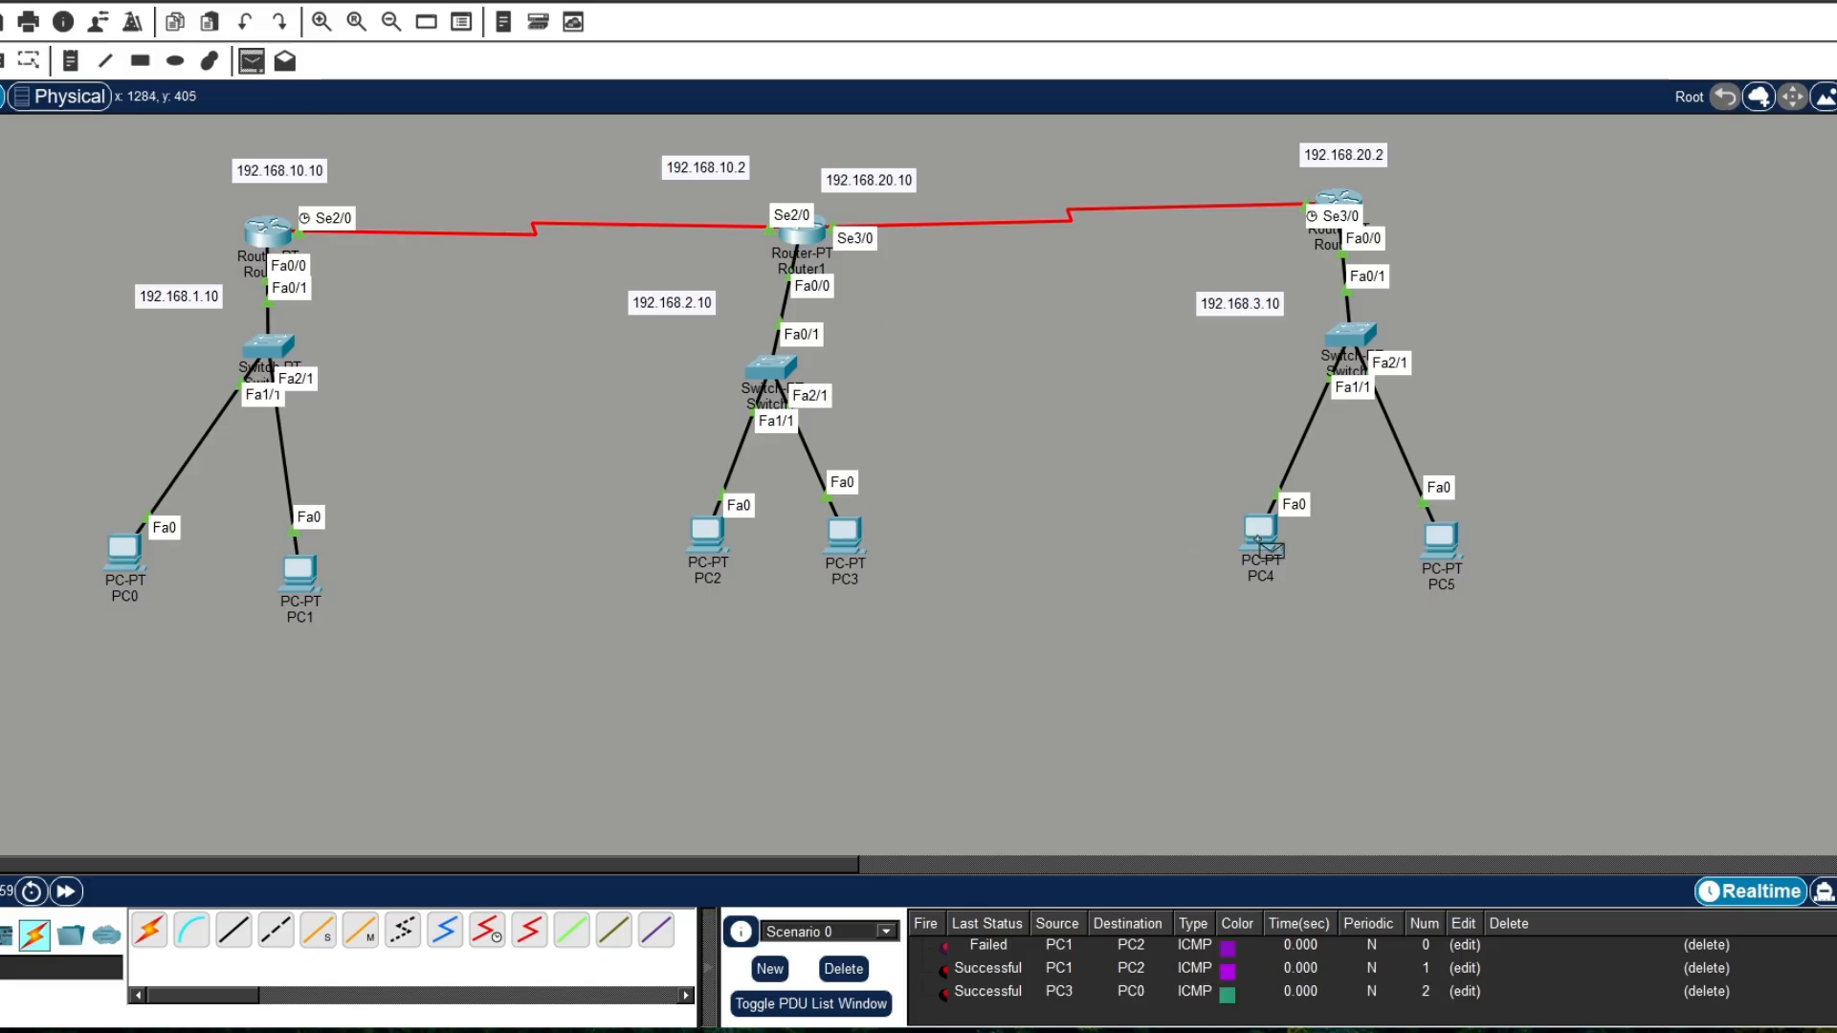
left_click(138, 559)
scroll(1036, 974, "down", 1)
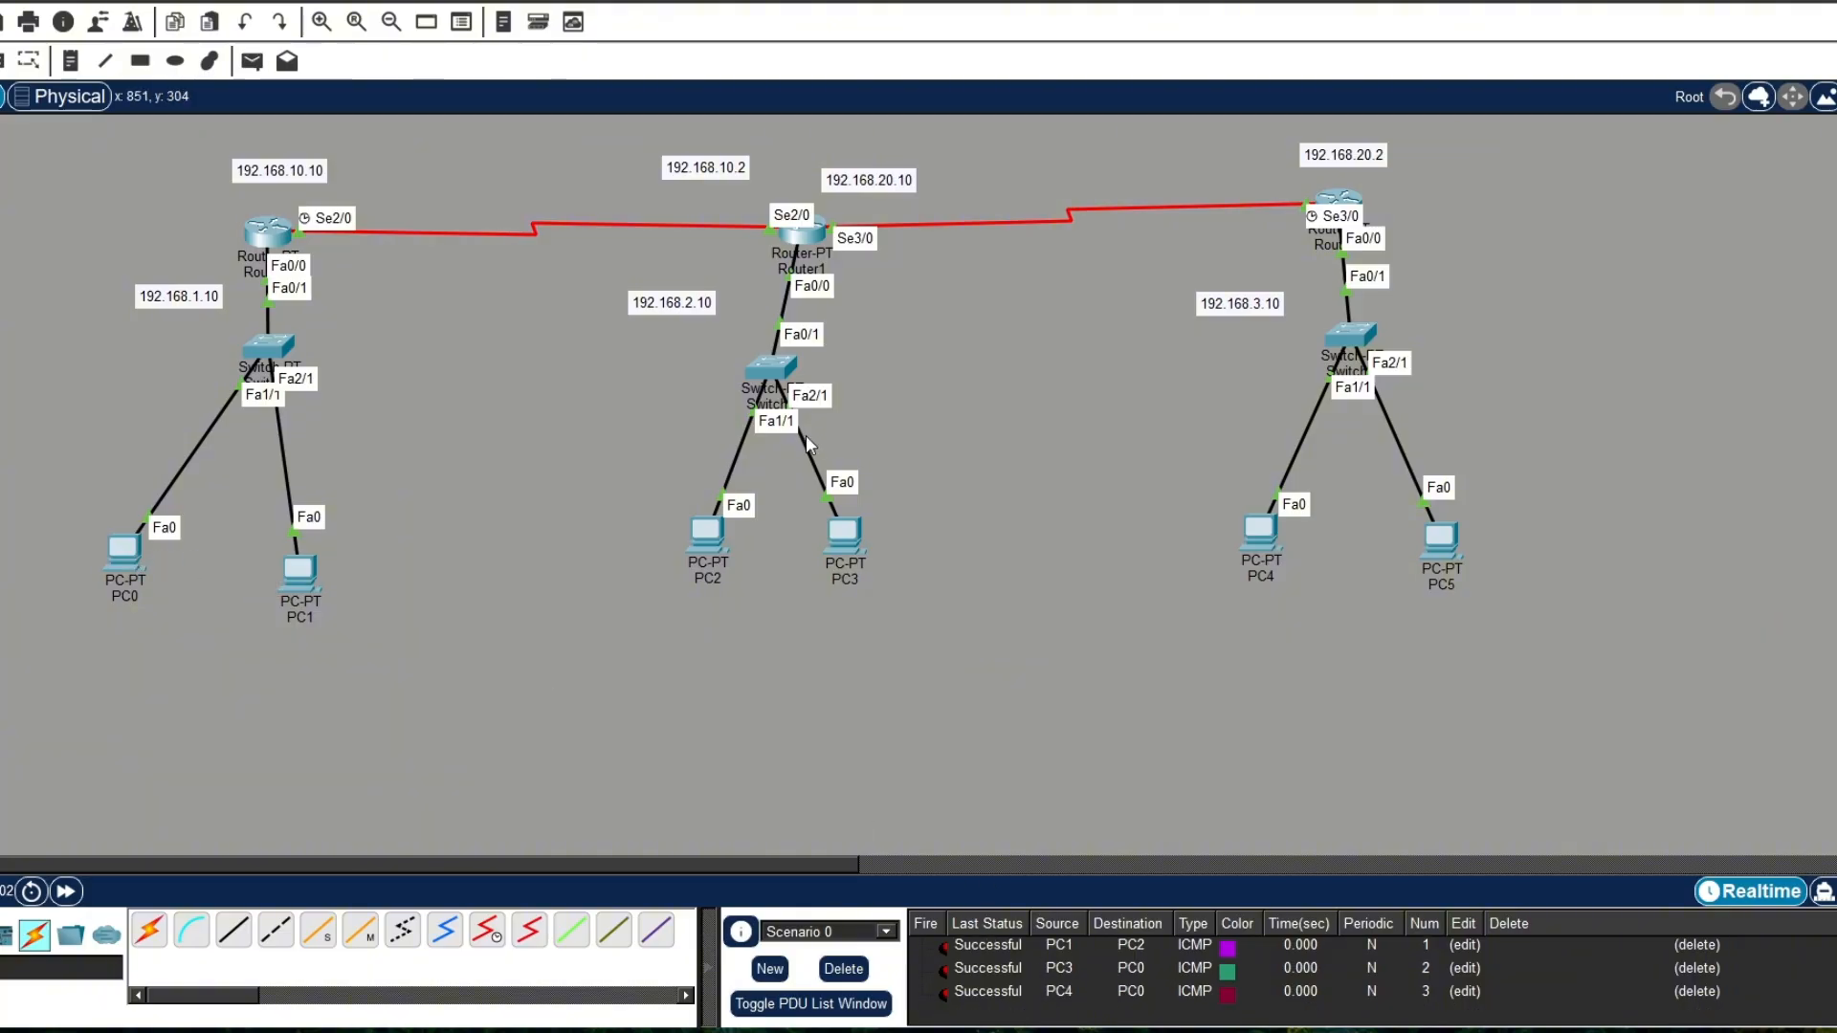
left_click(249, 63)
left_click(1442, 536)
left_click(306, 571)
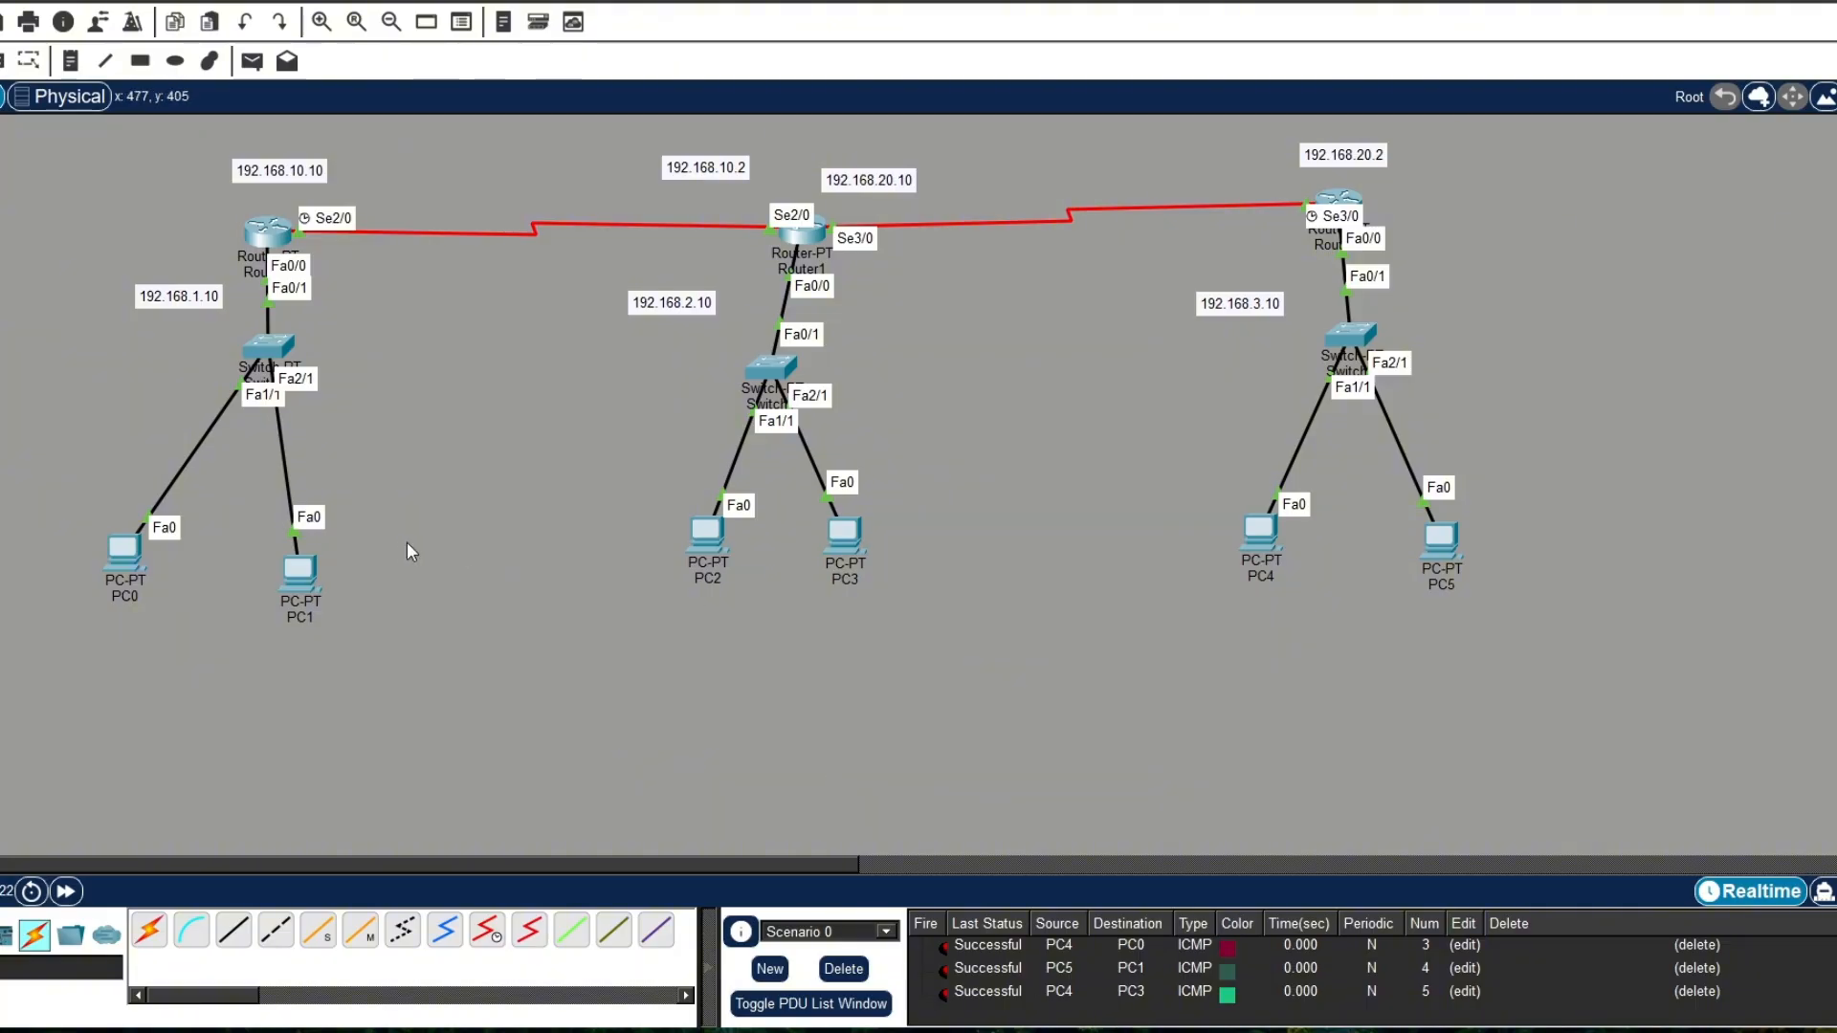
Step: Check PC1's IP configuration, then move PC1 slightly up and to the right, closing its device window
left_click(297, 574)
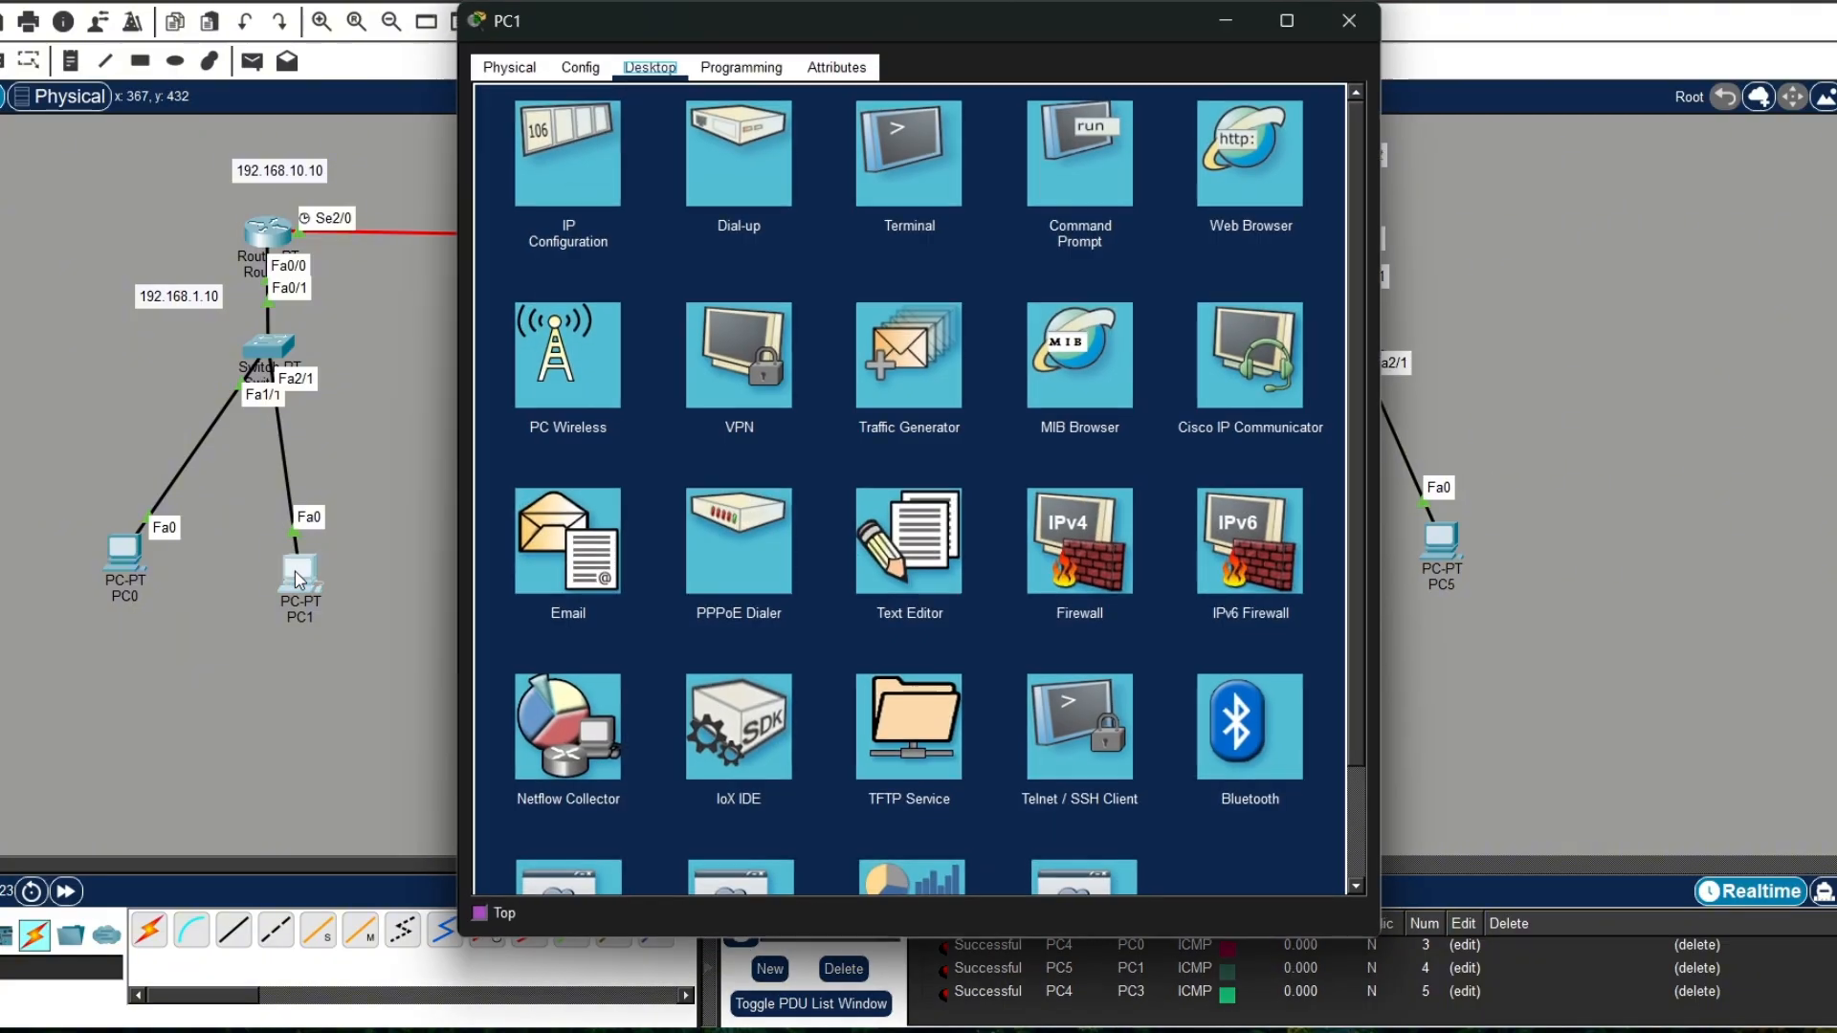
left_click(622, 201)
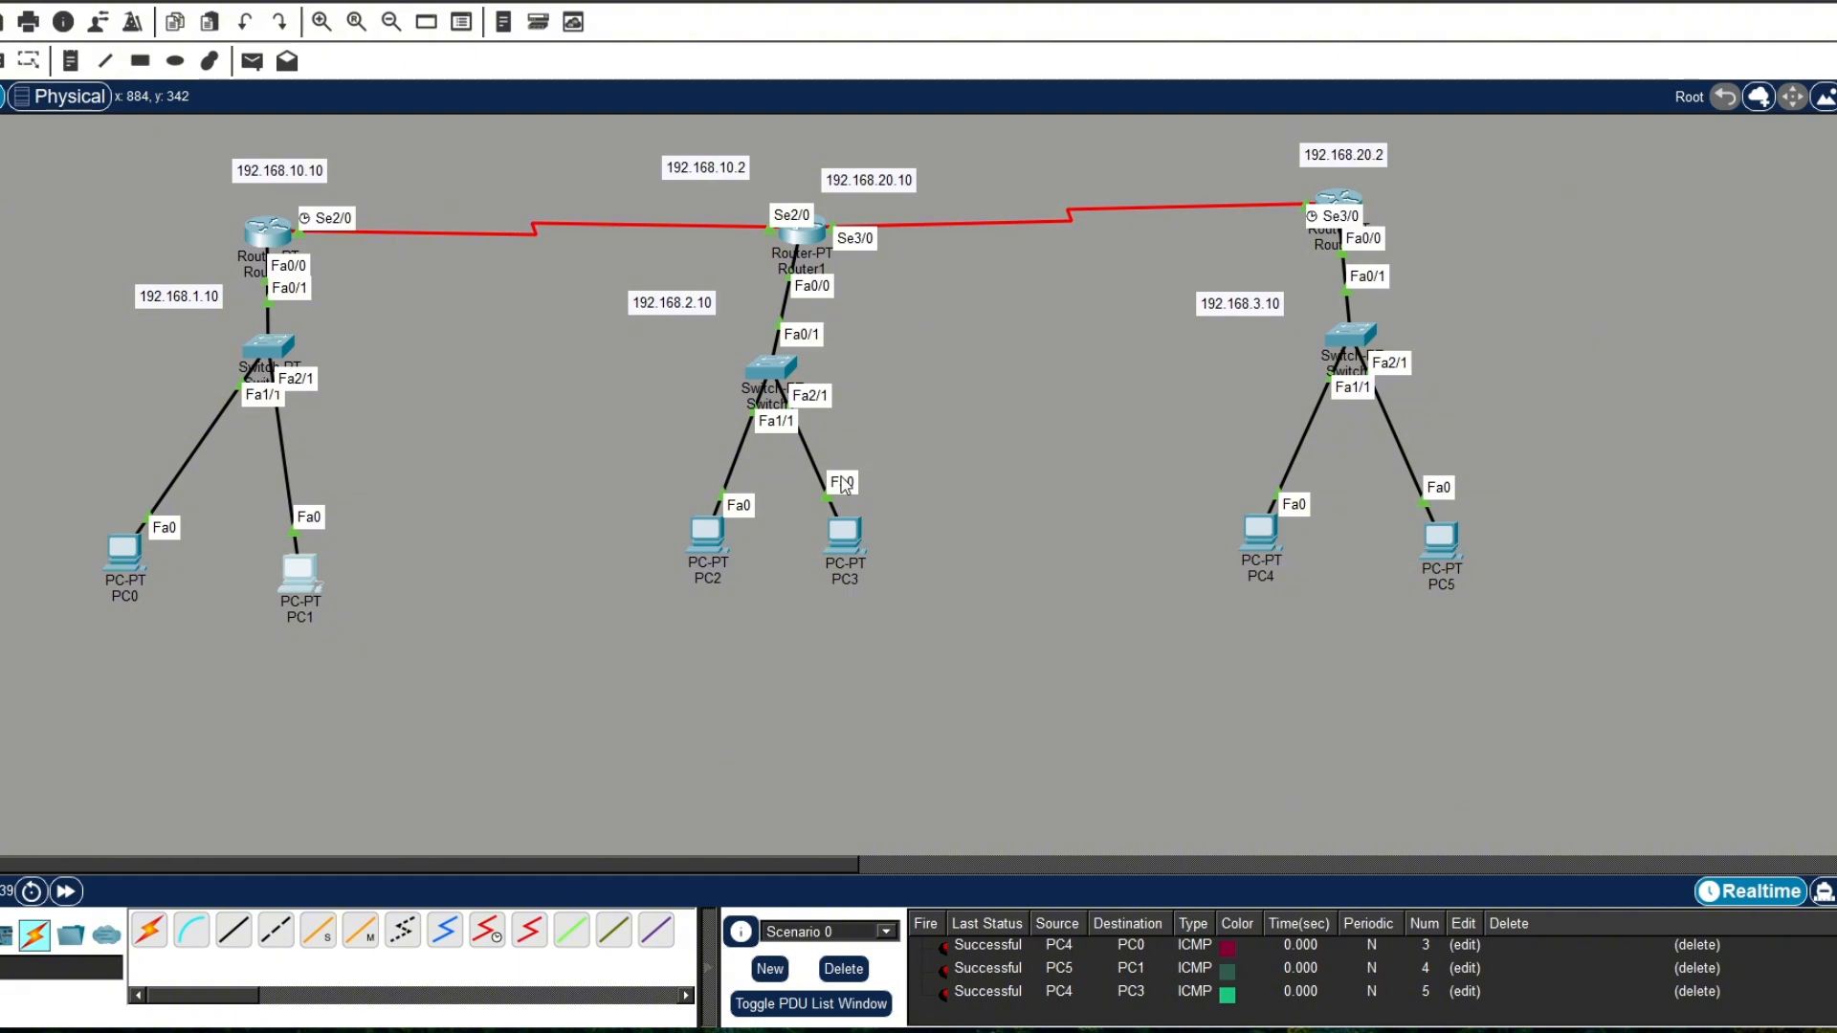
left_click_drag(316, 586, 360, 566)
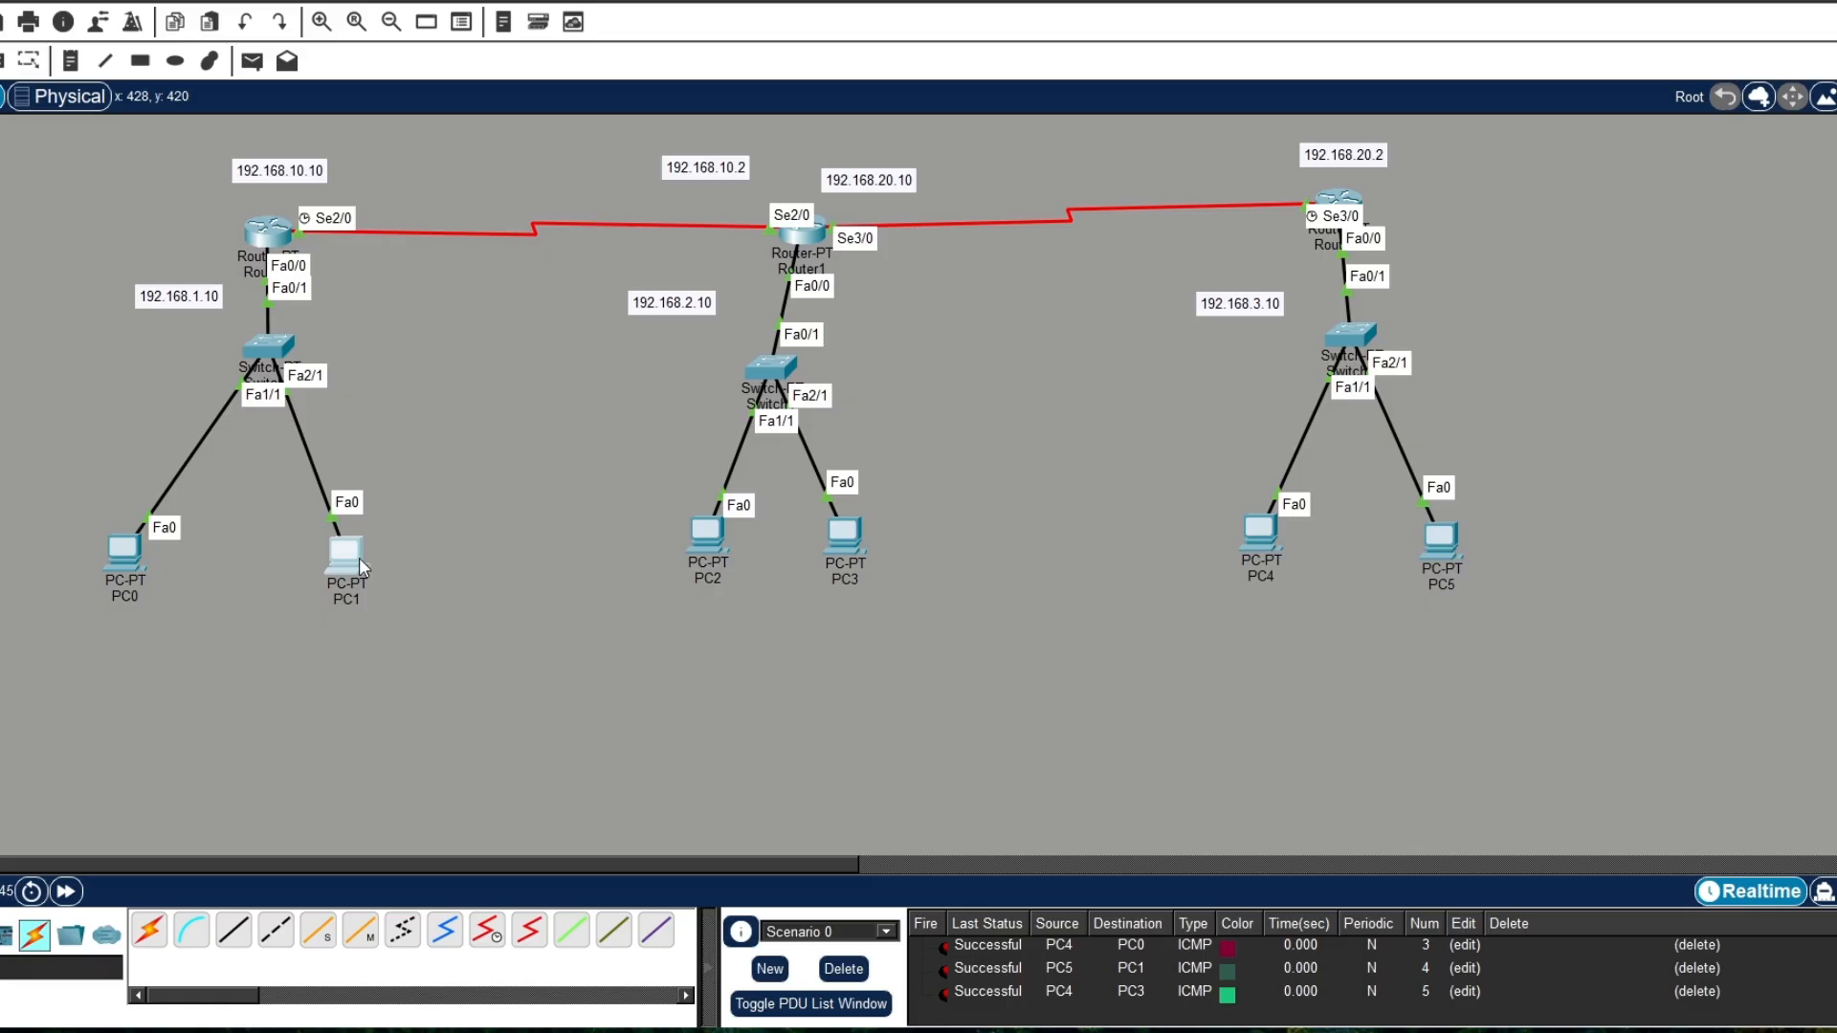
left_click(362, 567)
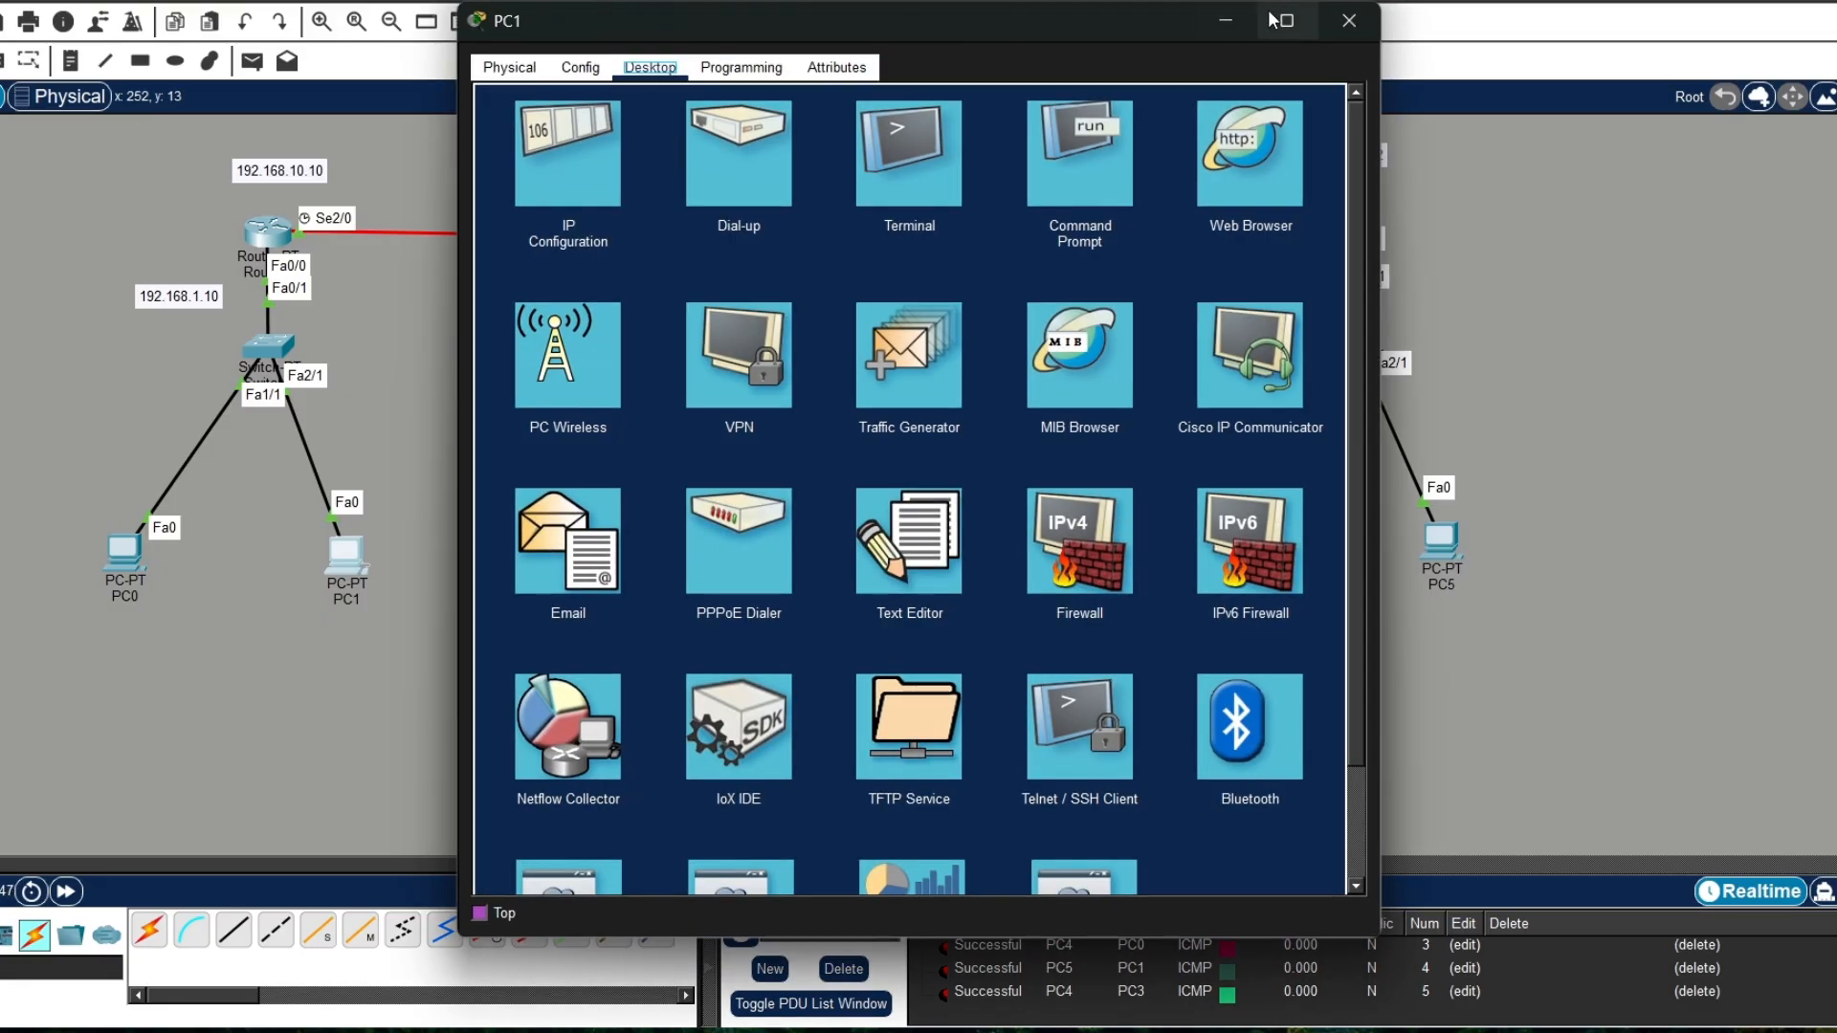
left_click(1331, 35)
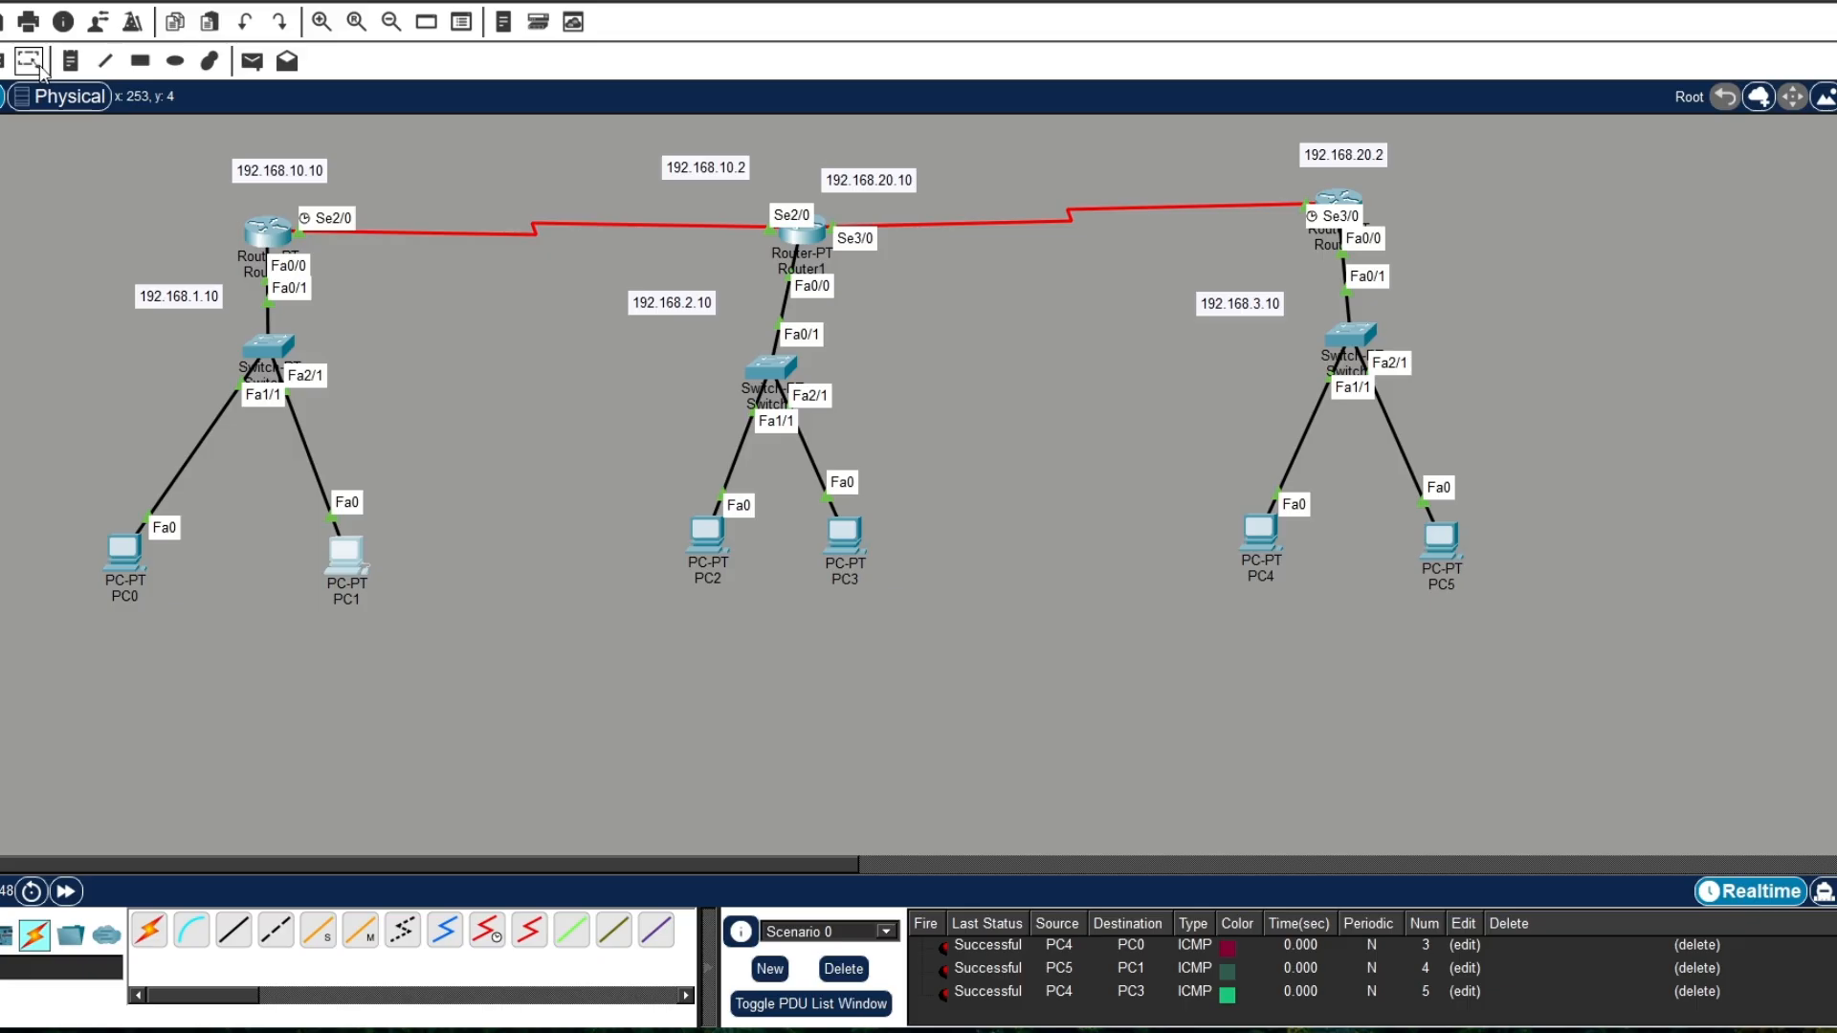
Step: Draw three unfilled rectangles with black outlines around the Router0, Router1 and third router networks, then close the drawing palette
left_click(138, 60)
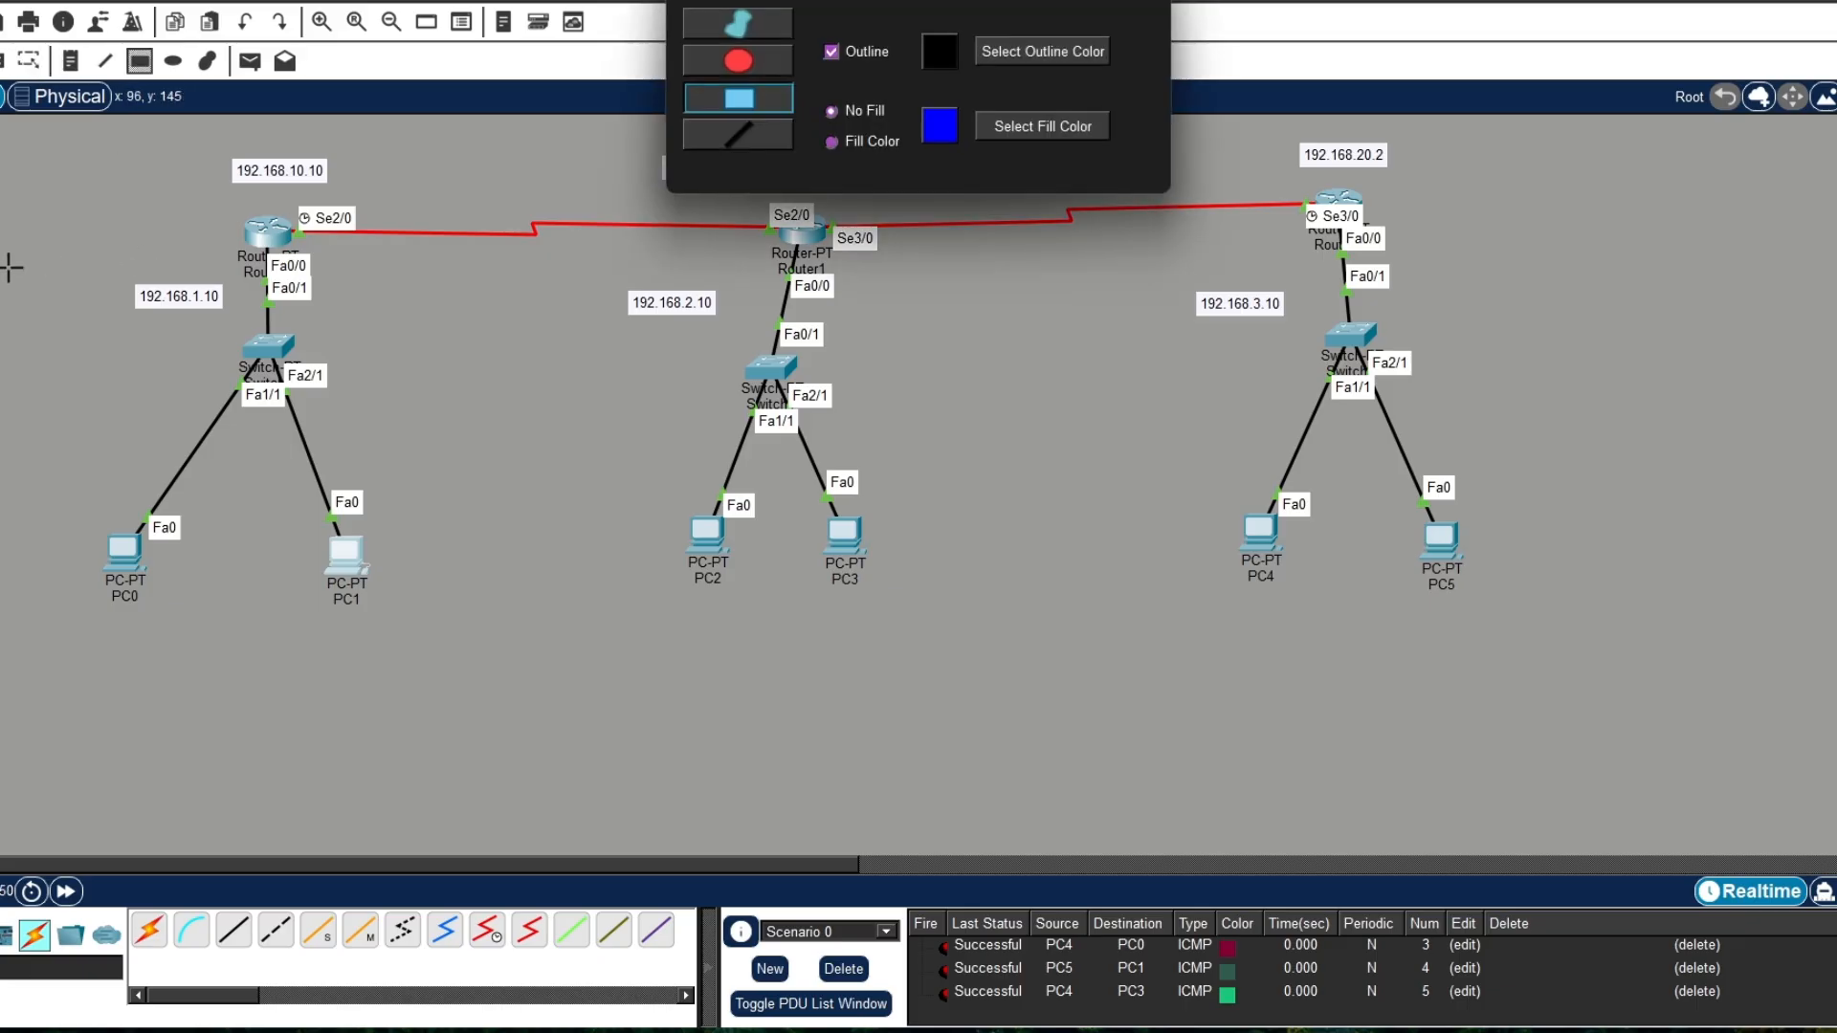
mouse_move(42, 157)
left_mouse_down()
mouse_move(525, 644)
mouse_move(484, 628)
left_mouse_up()
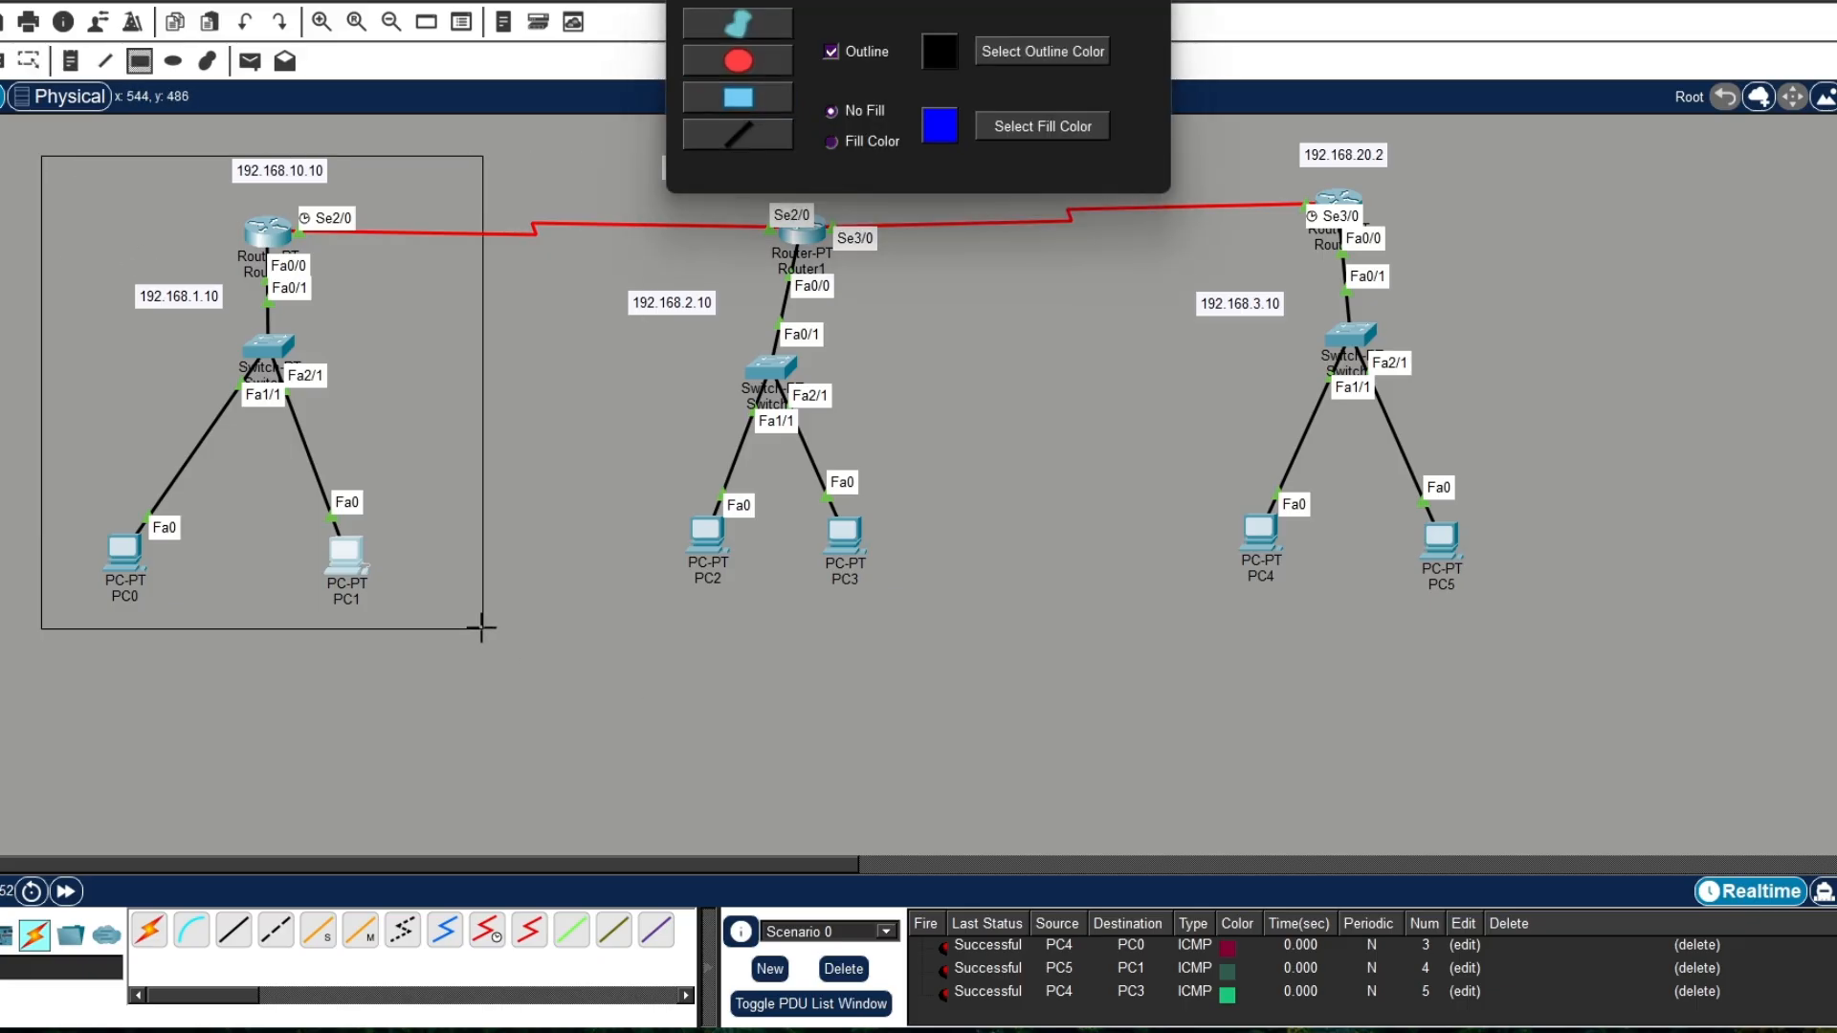
left_click_drag(1263, 128, 1633, 763)
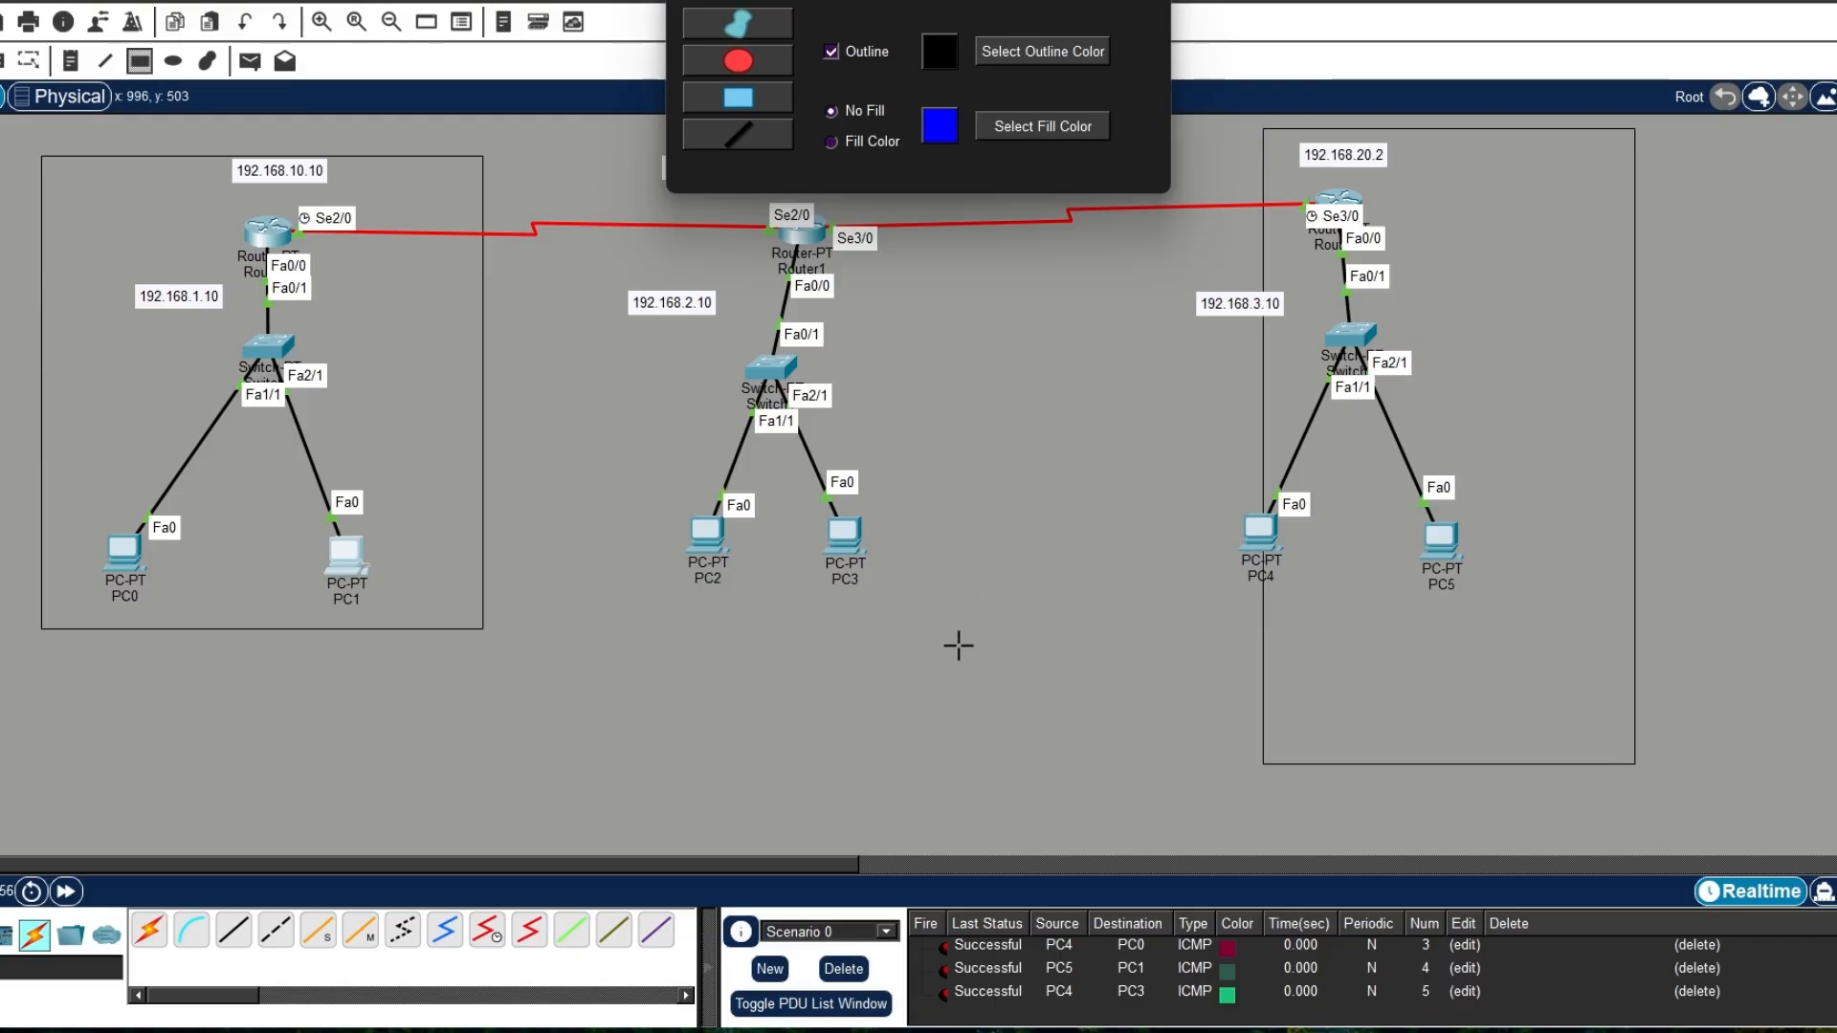
left_click_drag(957, 644, 599, 127)
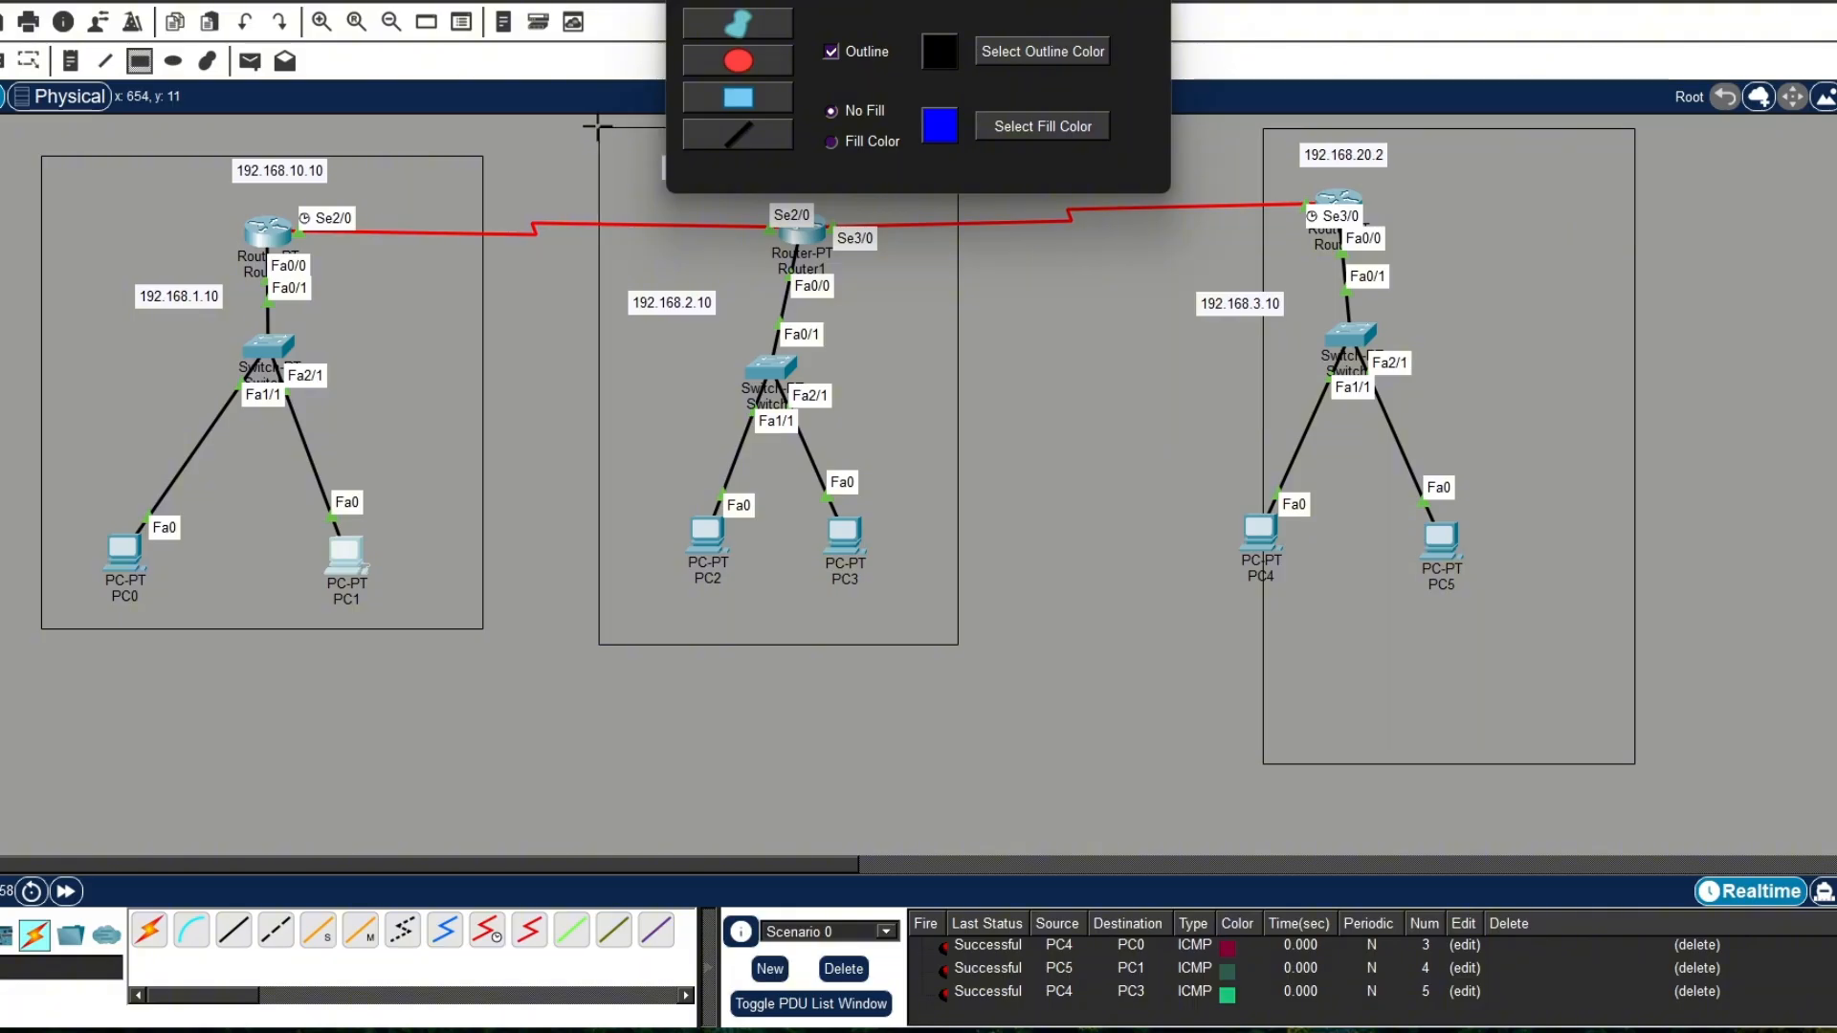
left_click(1148, 1)
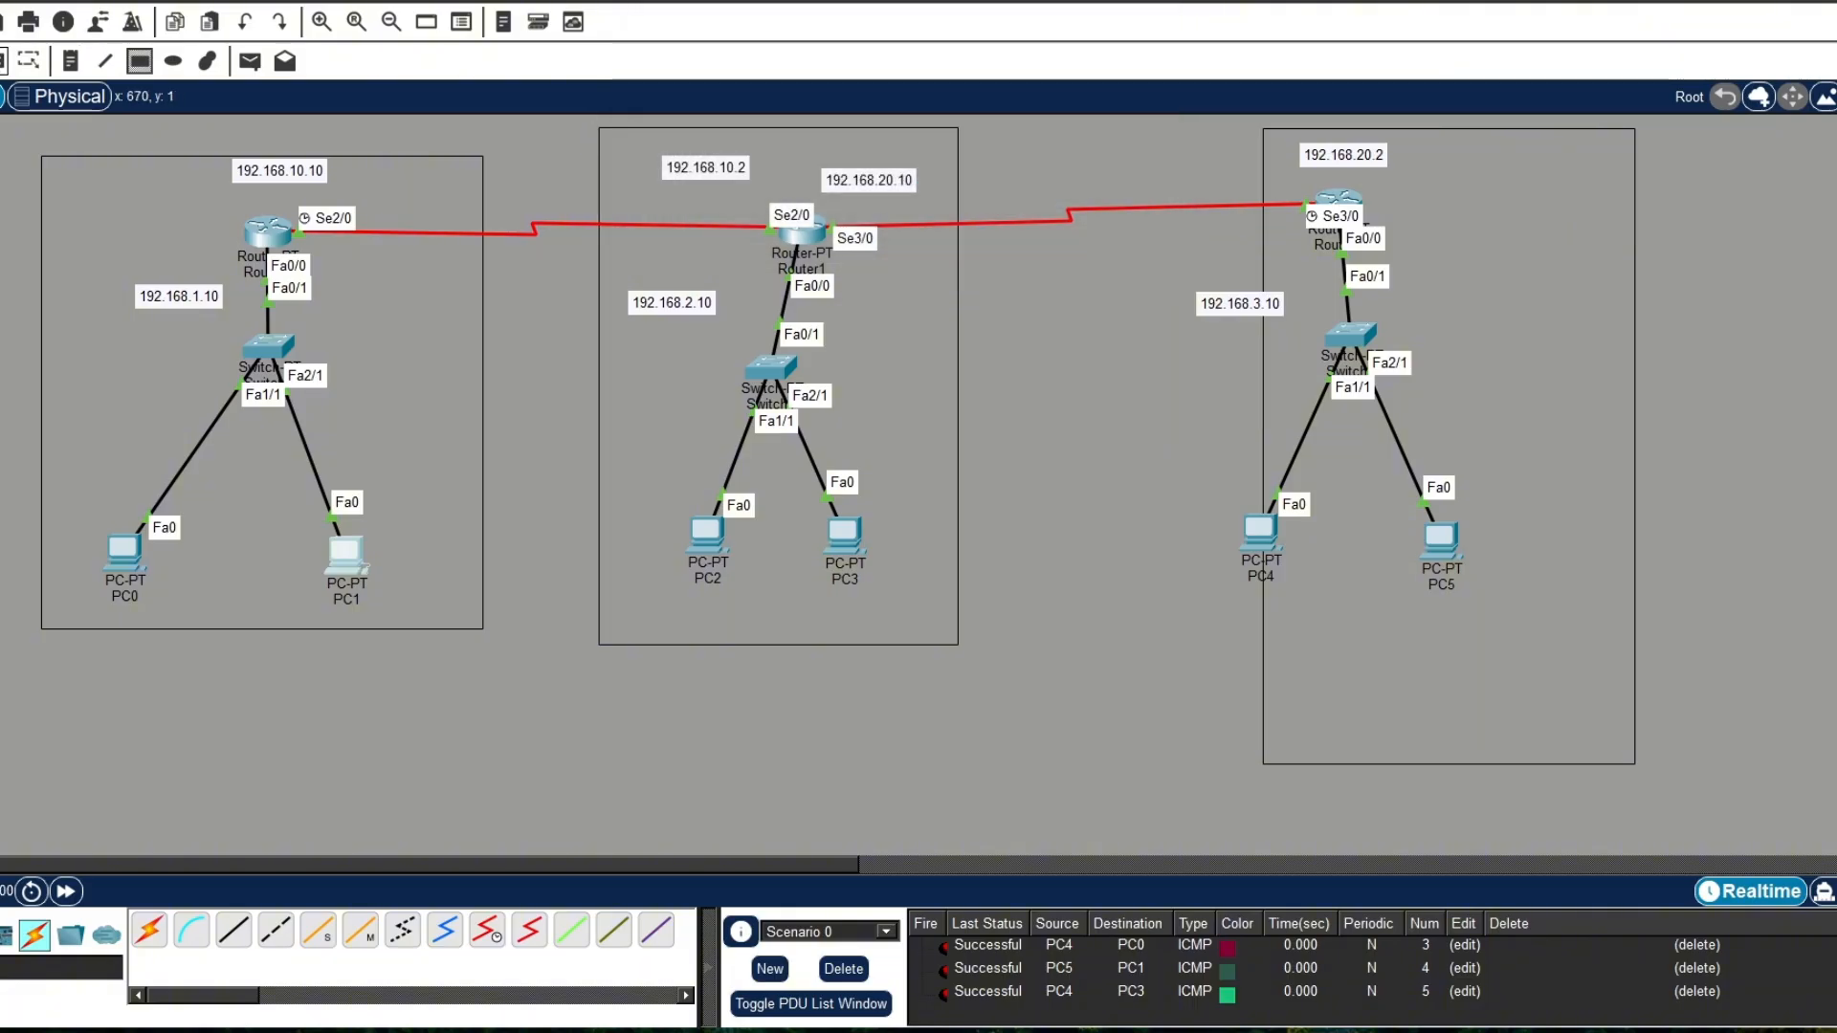
Step: Move the rectangle at the third network left and slightly up so it encloses the router, switch, PC4 and PC5
left_click(1, 61)
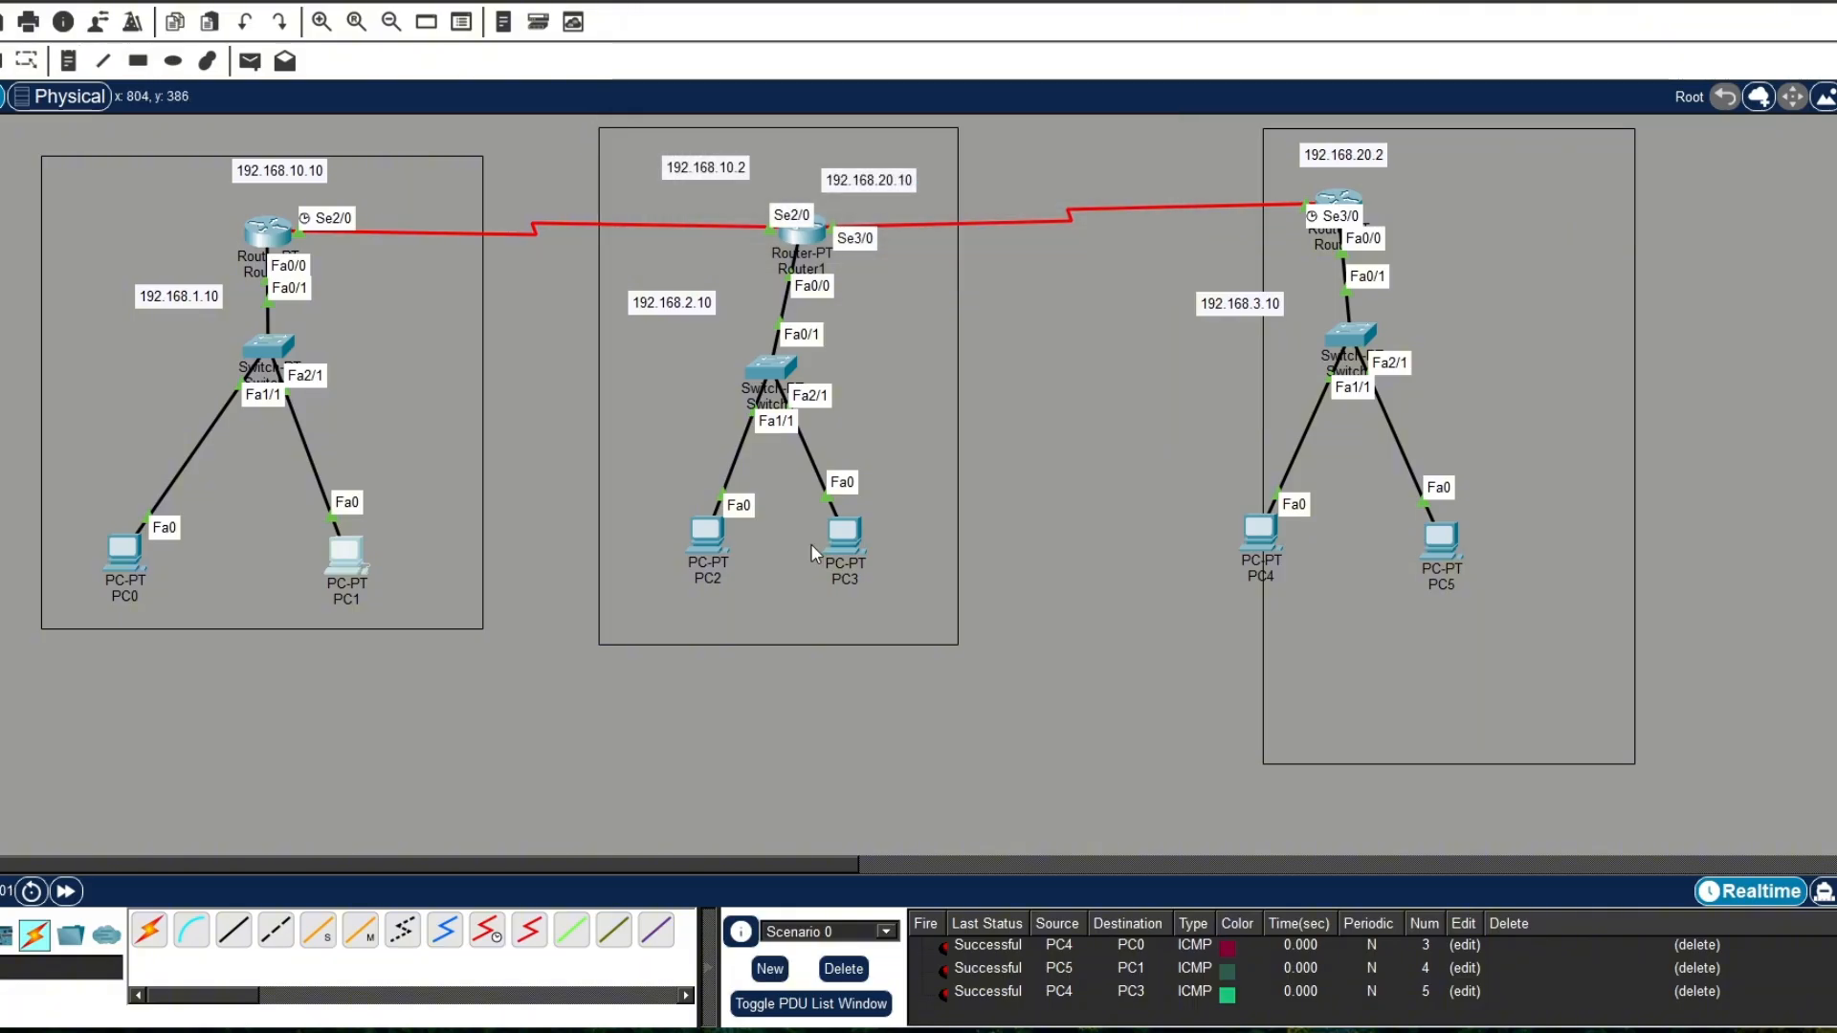
left_click(1270, 741)
left_click_drag(1405, 713, 1294, 694)
left_click(1624, 691)
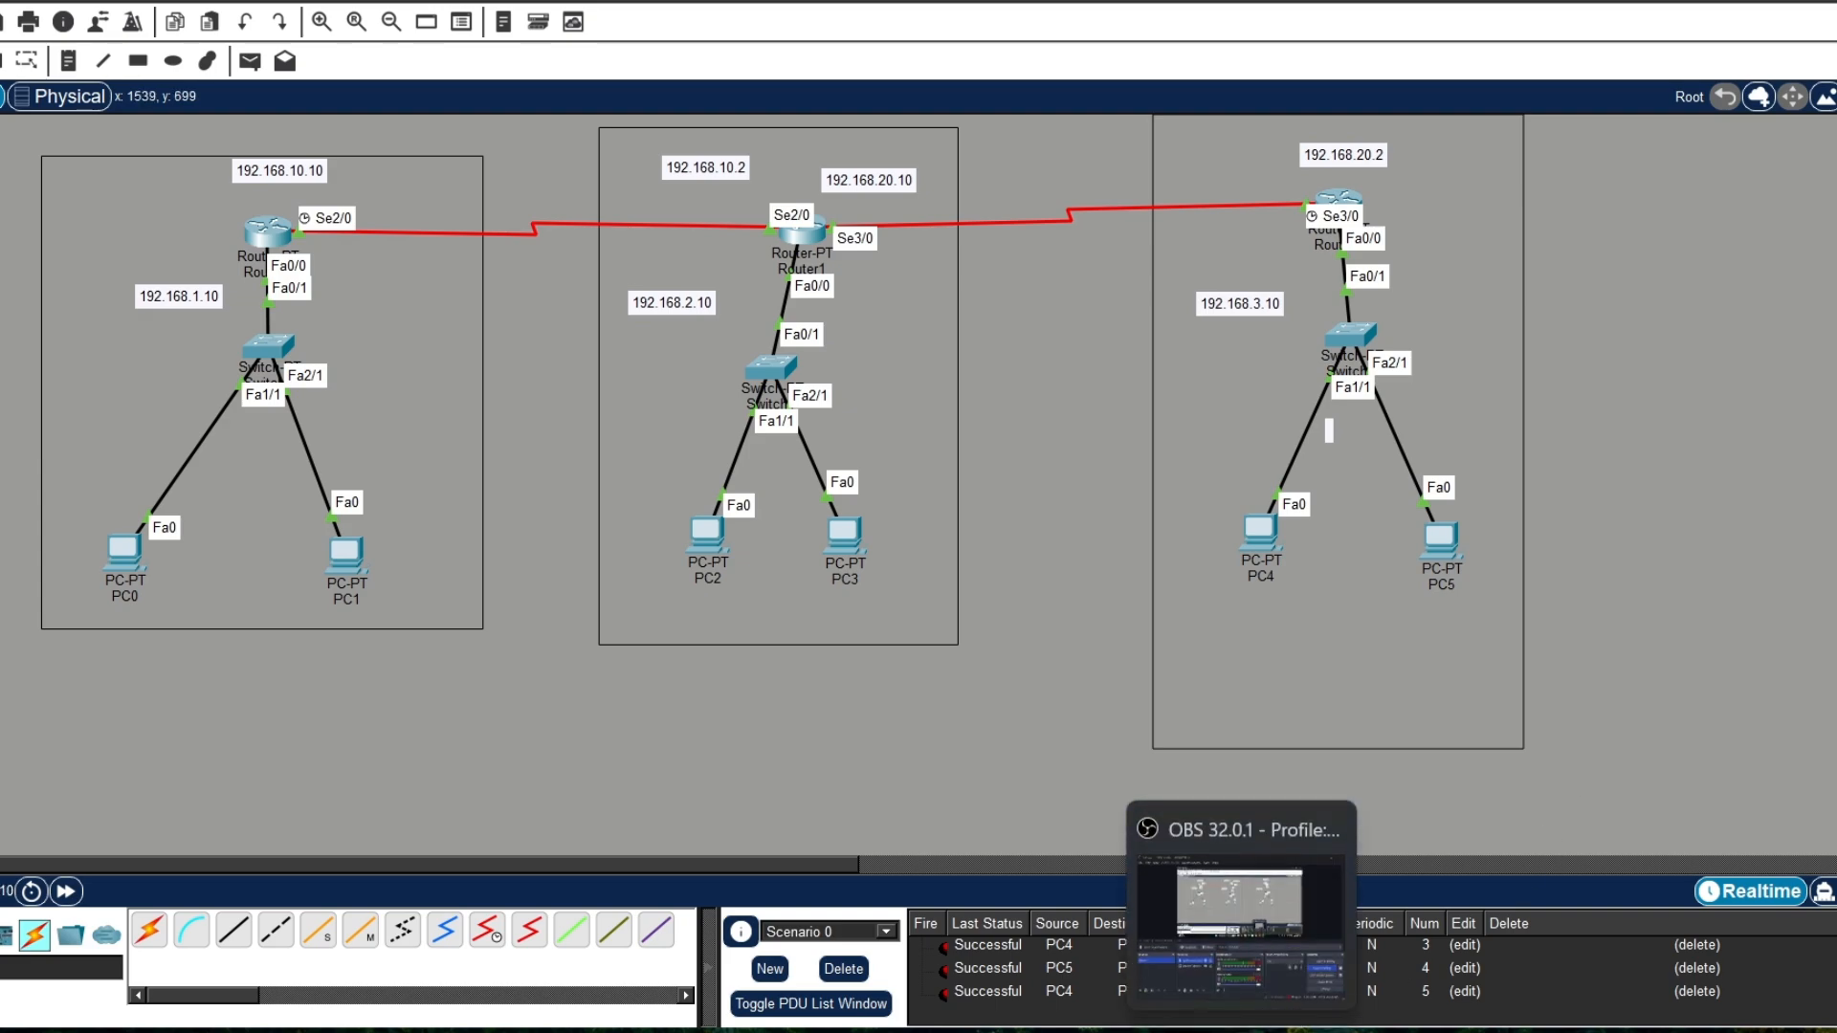
left_click(1241, 1032)
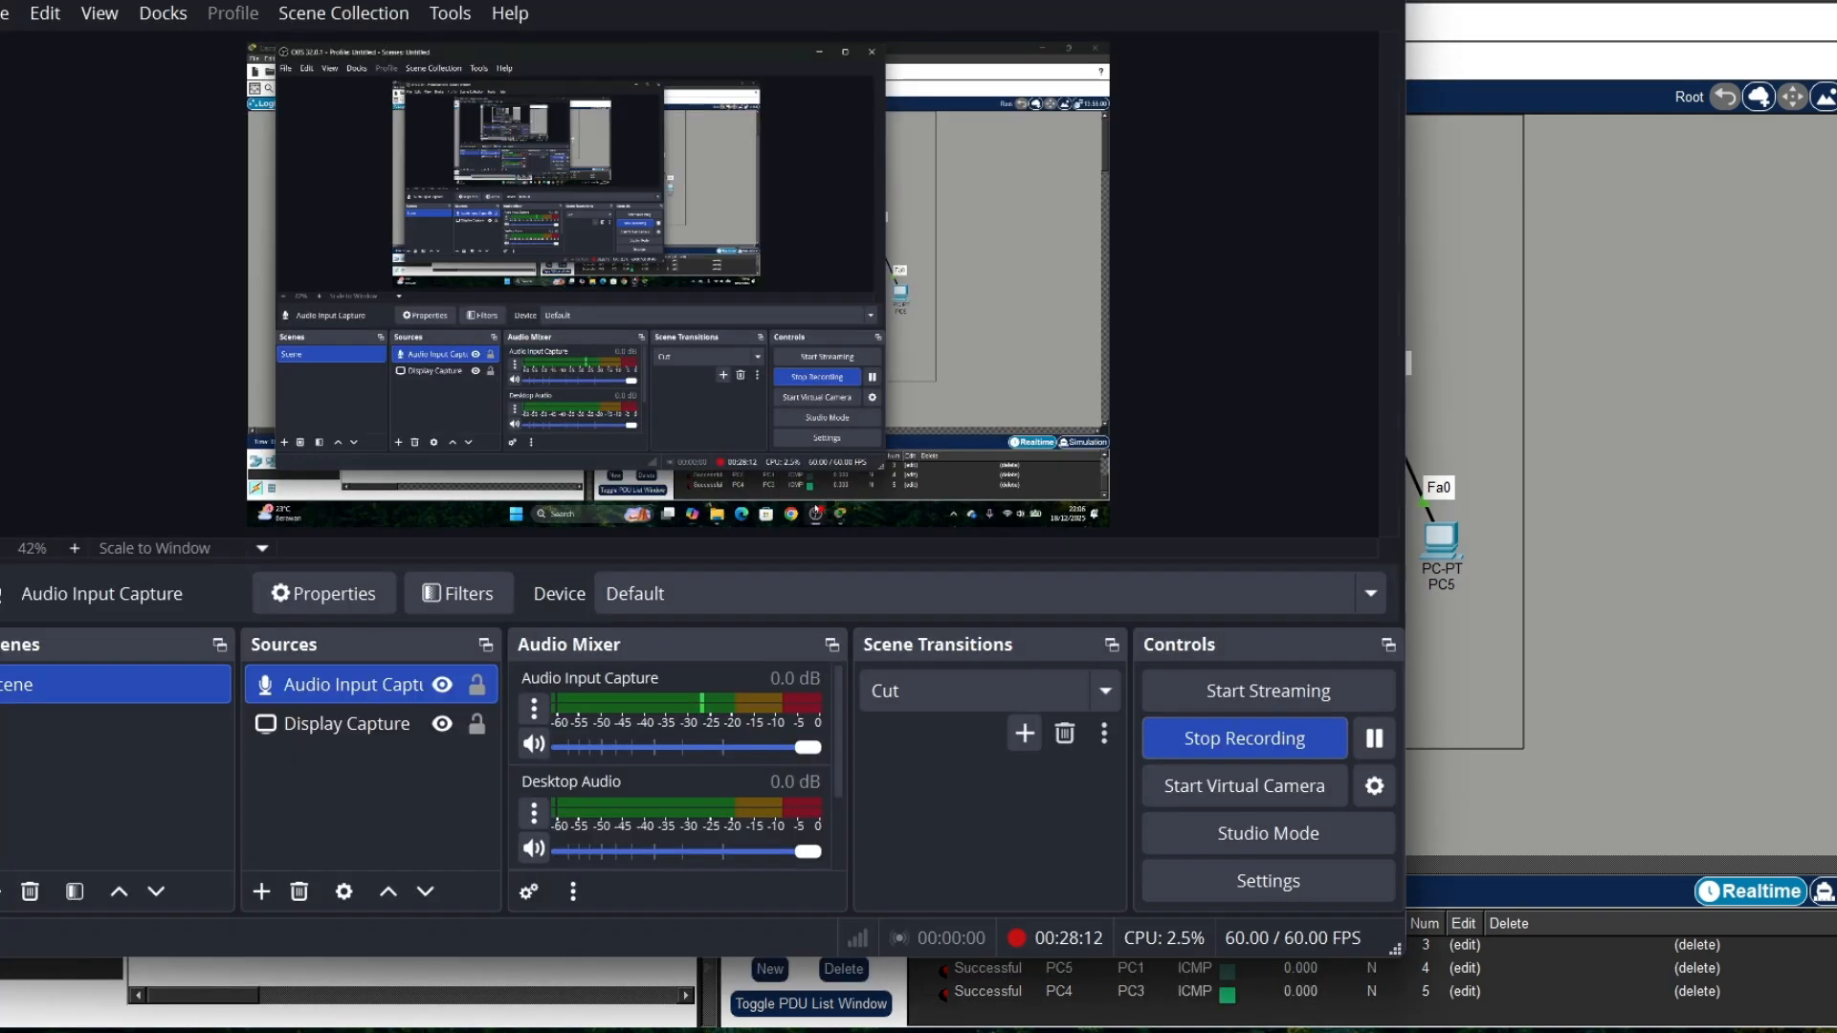
left_click(1288, 754)
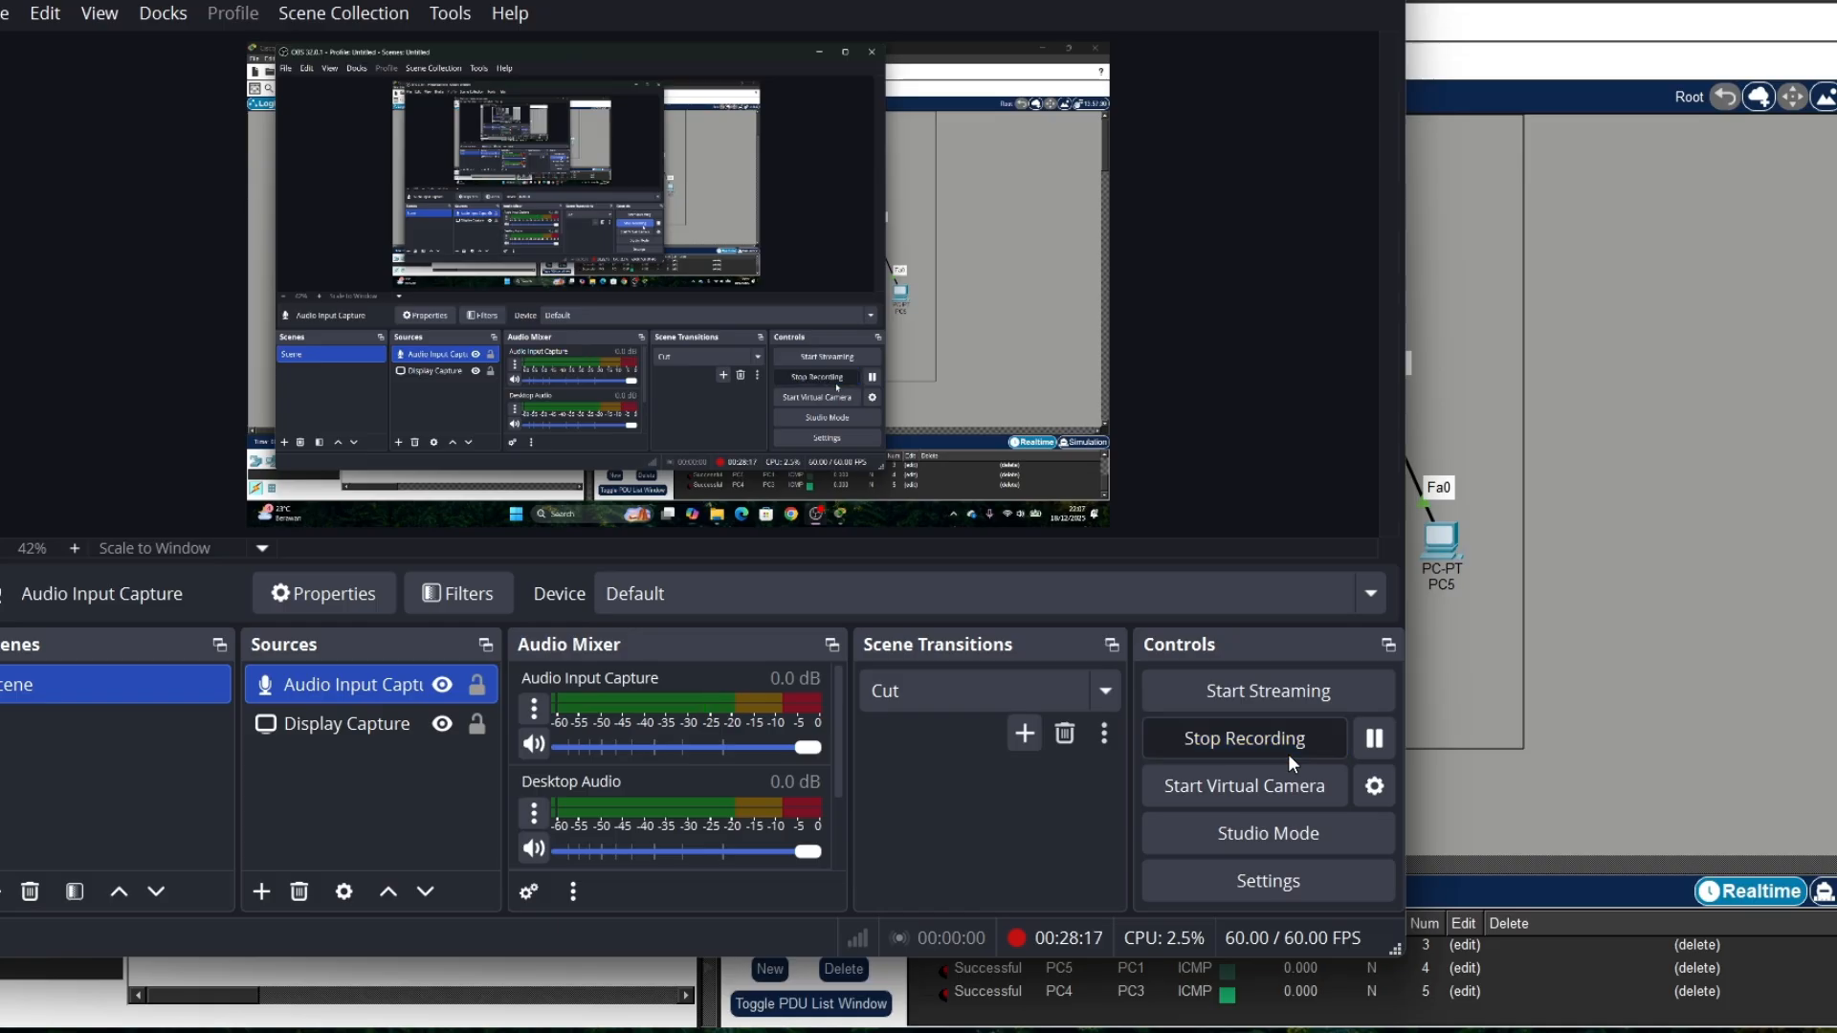